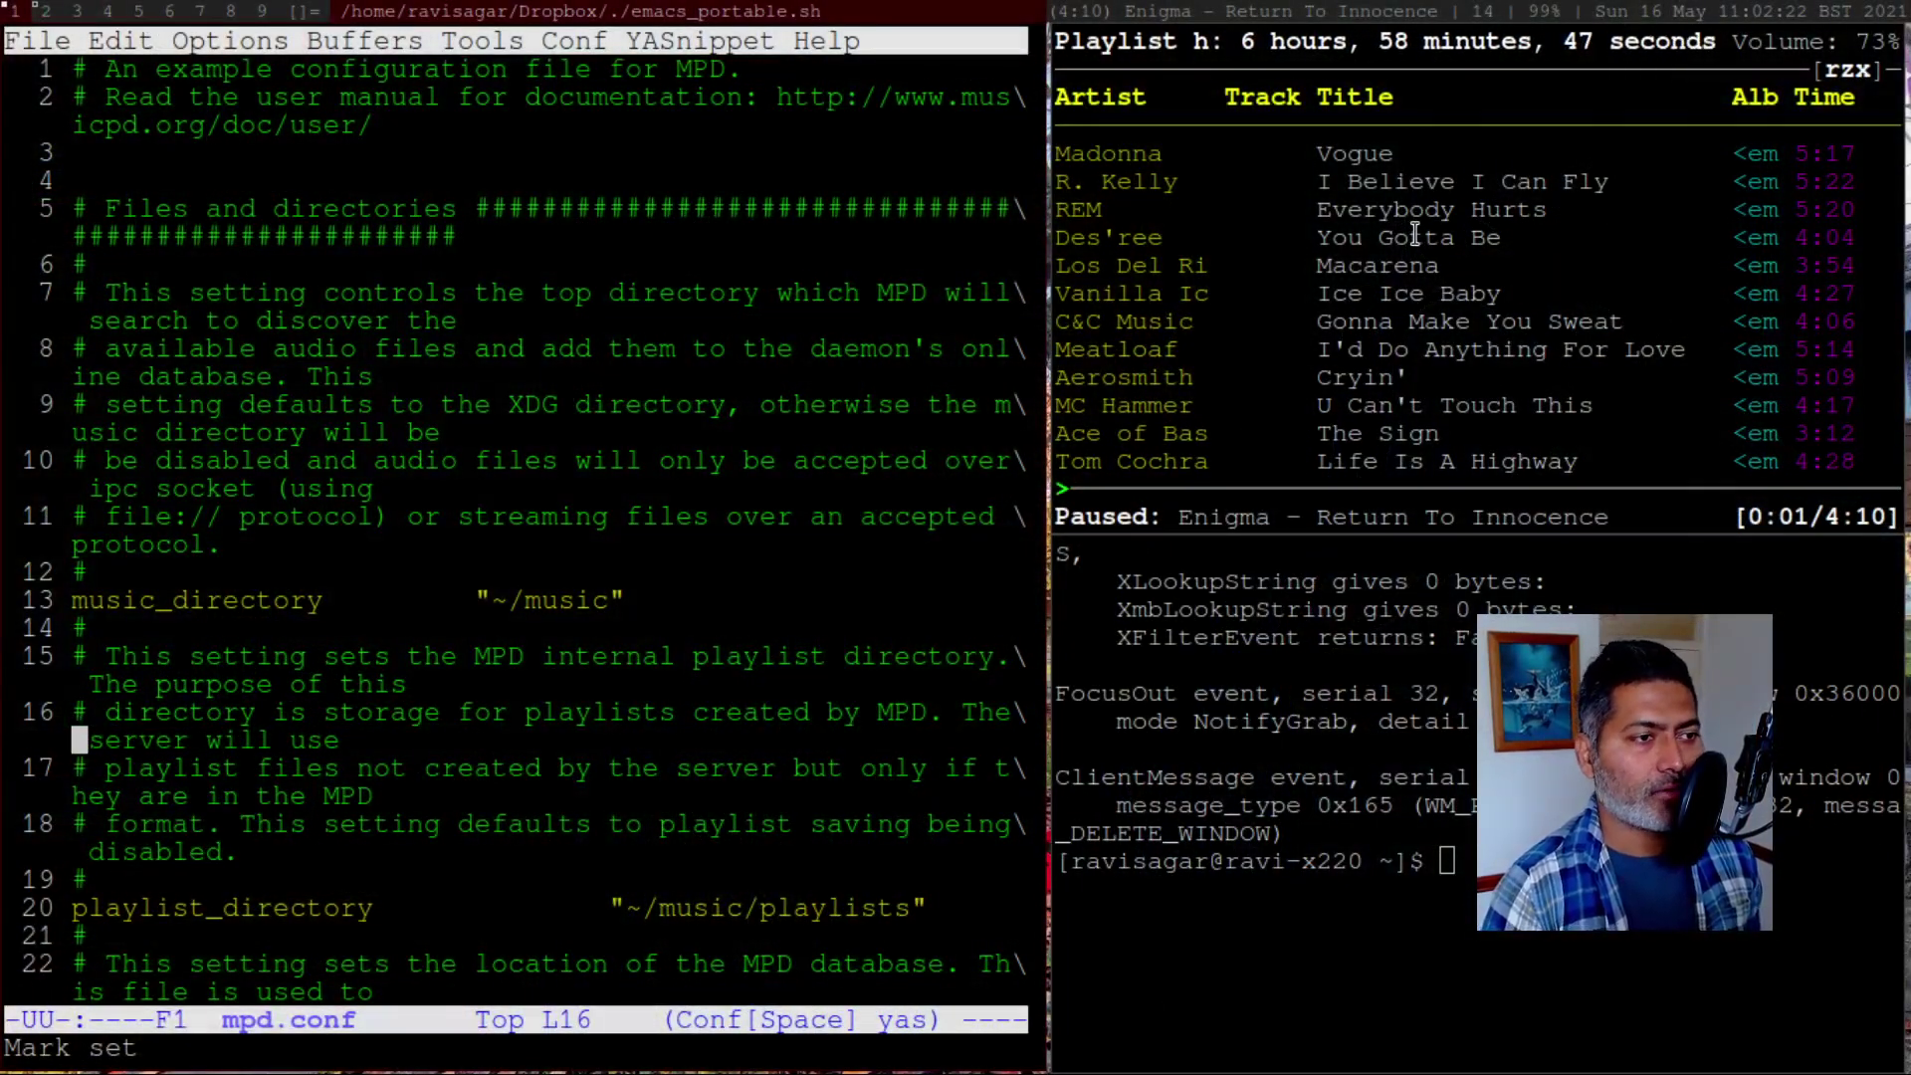
Go back to the first line of the MPD configuration file
{"action": "key", "text": "Up"}
{"action": "key", "text": "Up"}
{"action": "key", "text": "Up"}
{"action": "key", "text": "Up"}
{"action": "key", "text": "Up"}
{"action": "key", "text": "Up"}
{"action": "key", "text": "Up"}
{"action": "key", "text": "Up"}
{"action": "key", "text": "Up"}
{"action": "key", "text": "Up"}
{"action": "key", "text": "Up"}
{"action": "key", "text": "Up"}
{"action": "key", "text": "Up"}
{"action": "key", "text": "Up"}
{"action": "key", "text": "Up"}
{"action": "key", "text": "Up"}
{"action": "key", "text": "Up"}
{"action": "key", "text": "Up"}
{"action": "key", "text": "Up"}
{"action": "key", "text": "Up"}
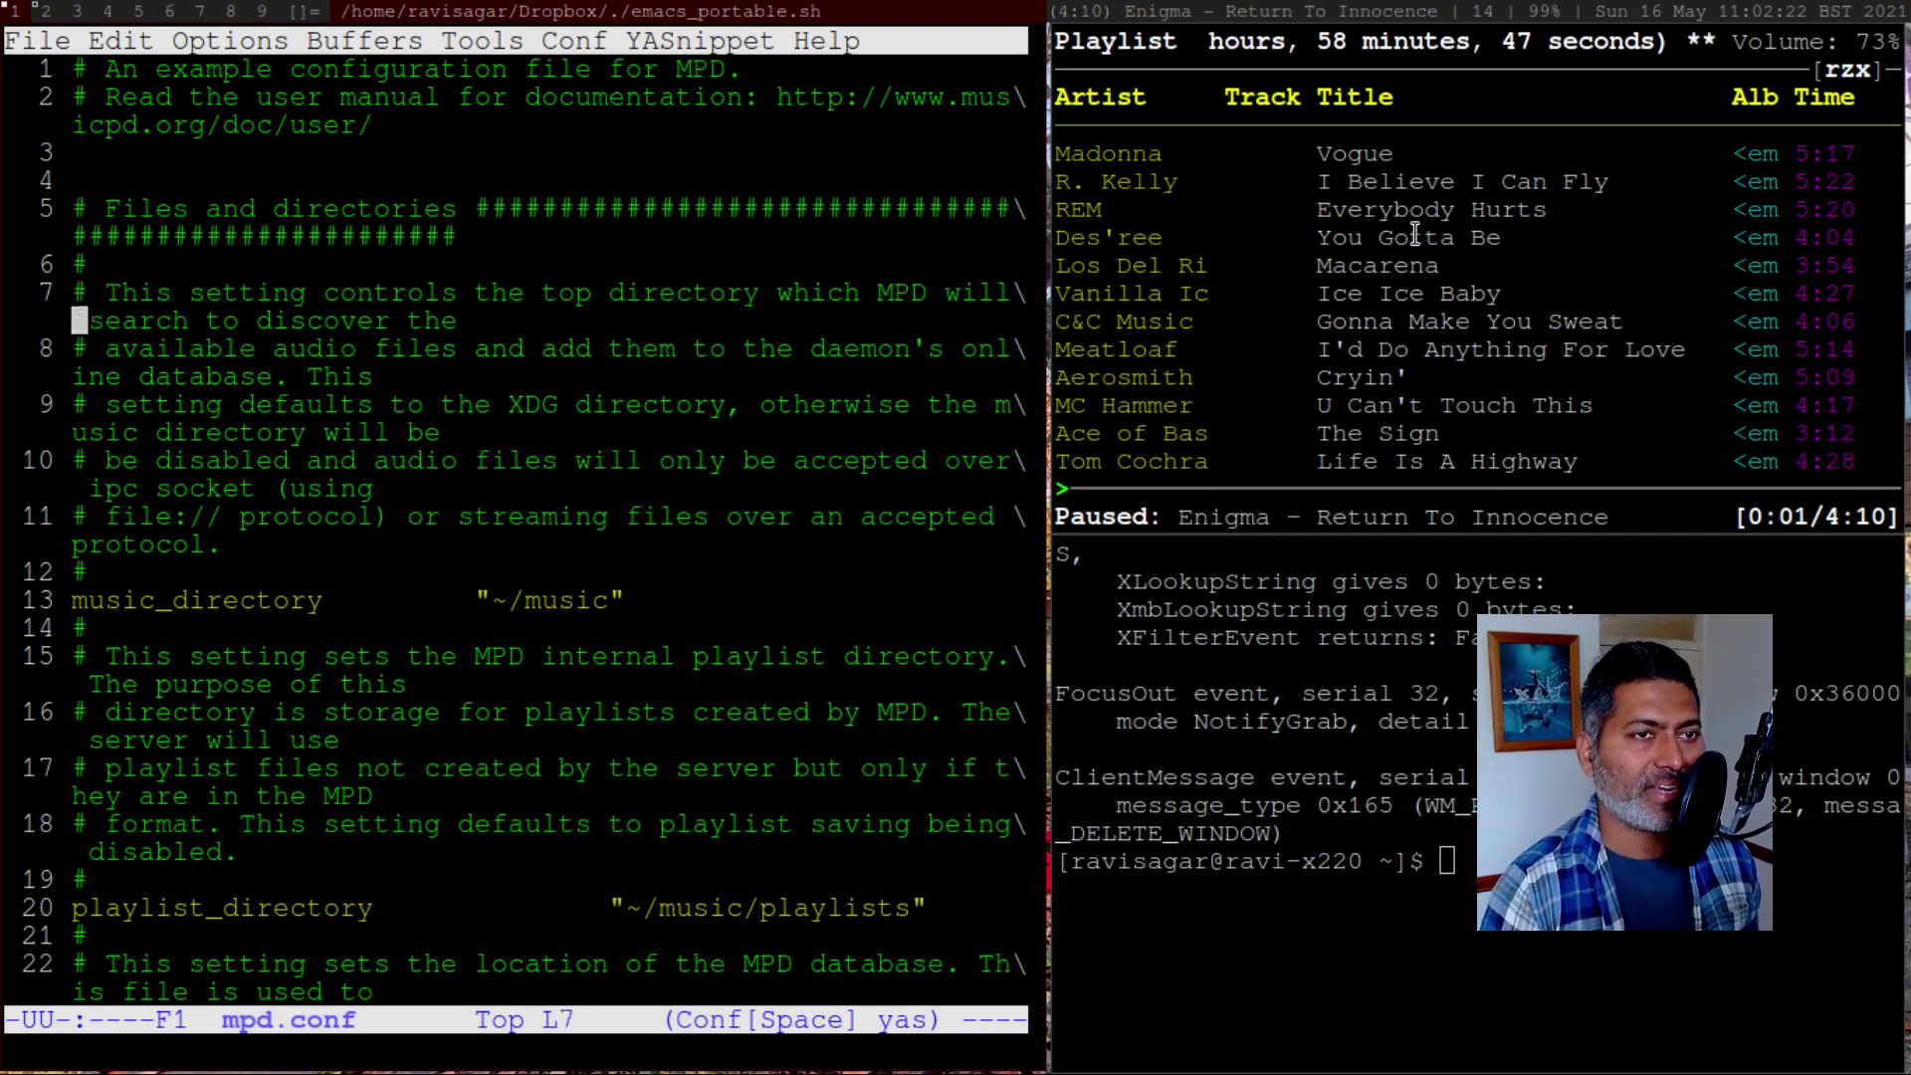
{"action": "key", "text": "Up"}
{"action": "key", "text": "Up"}
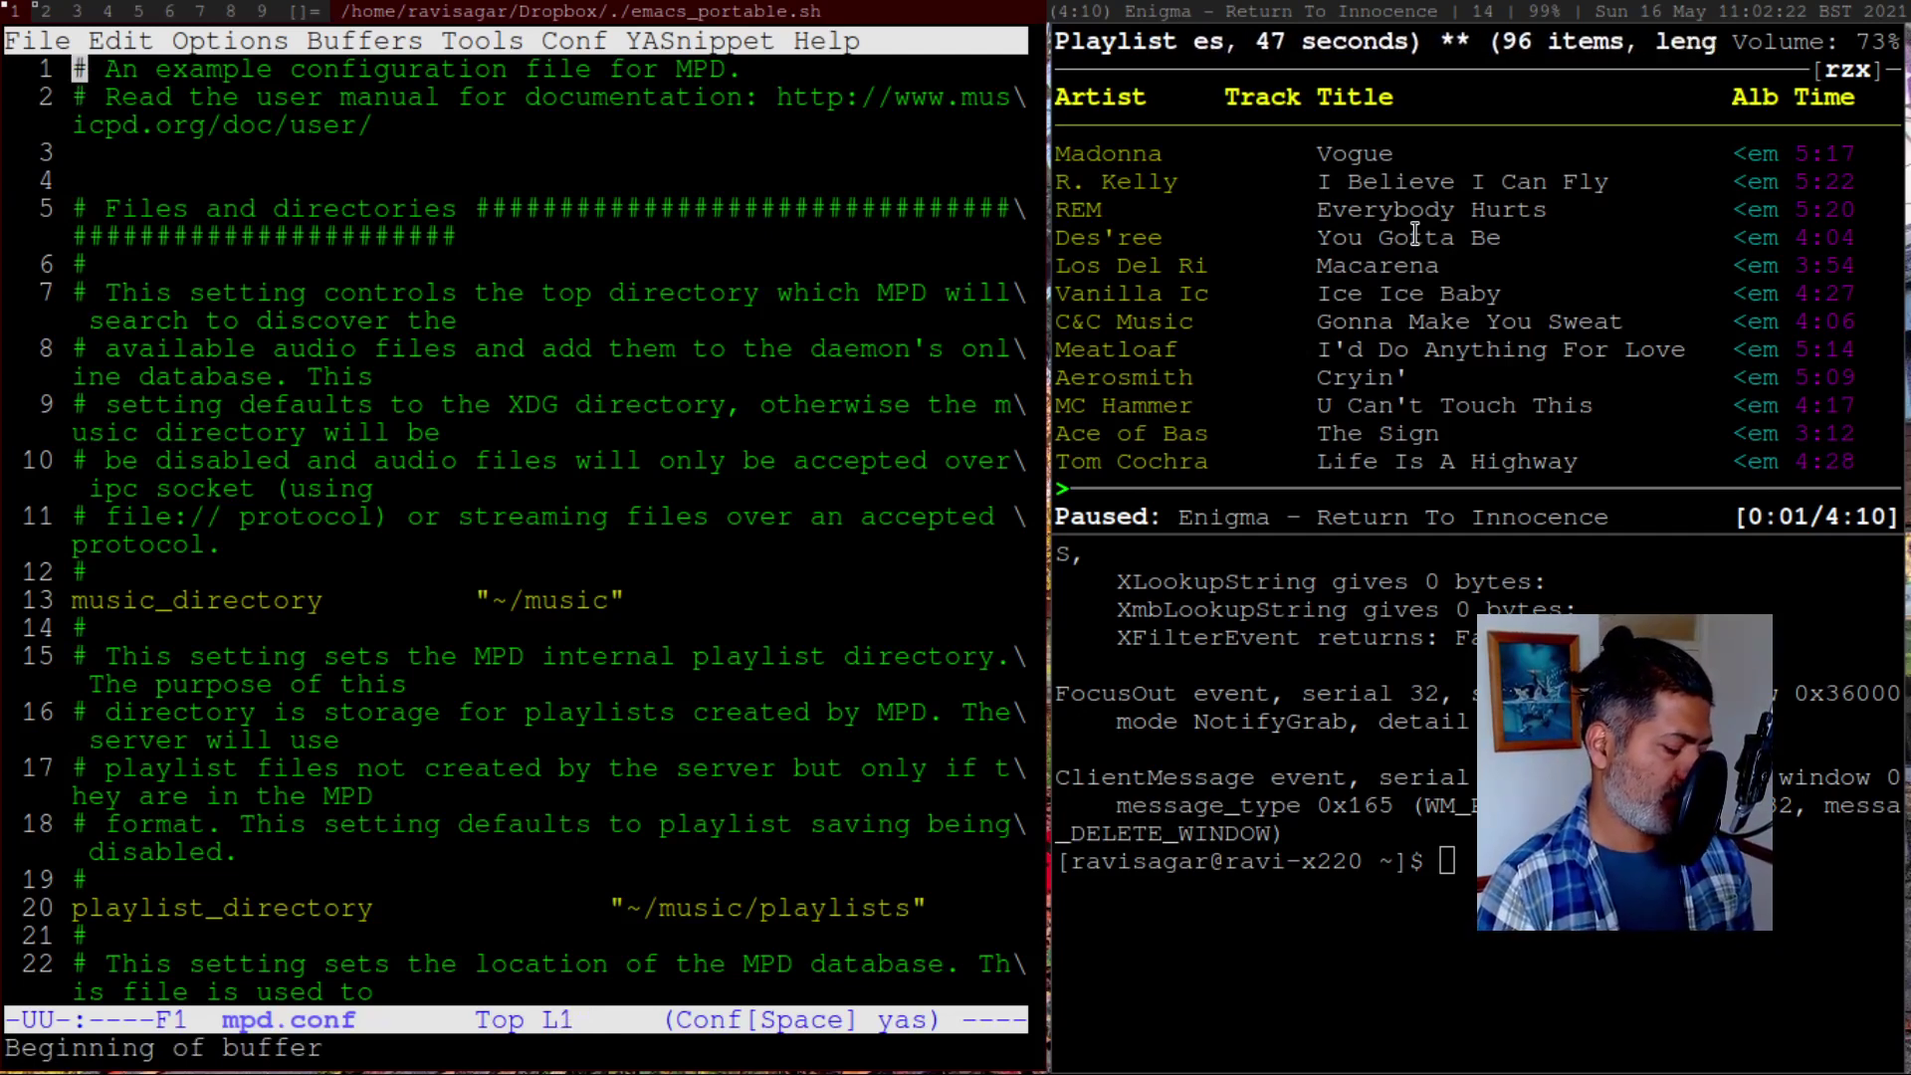
Open the file mpd.conf from the ~/.config/mpd folder
{"action": "key", "text": "ctrl+x"}
{"action": "key", "text": "ctrl+f"}
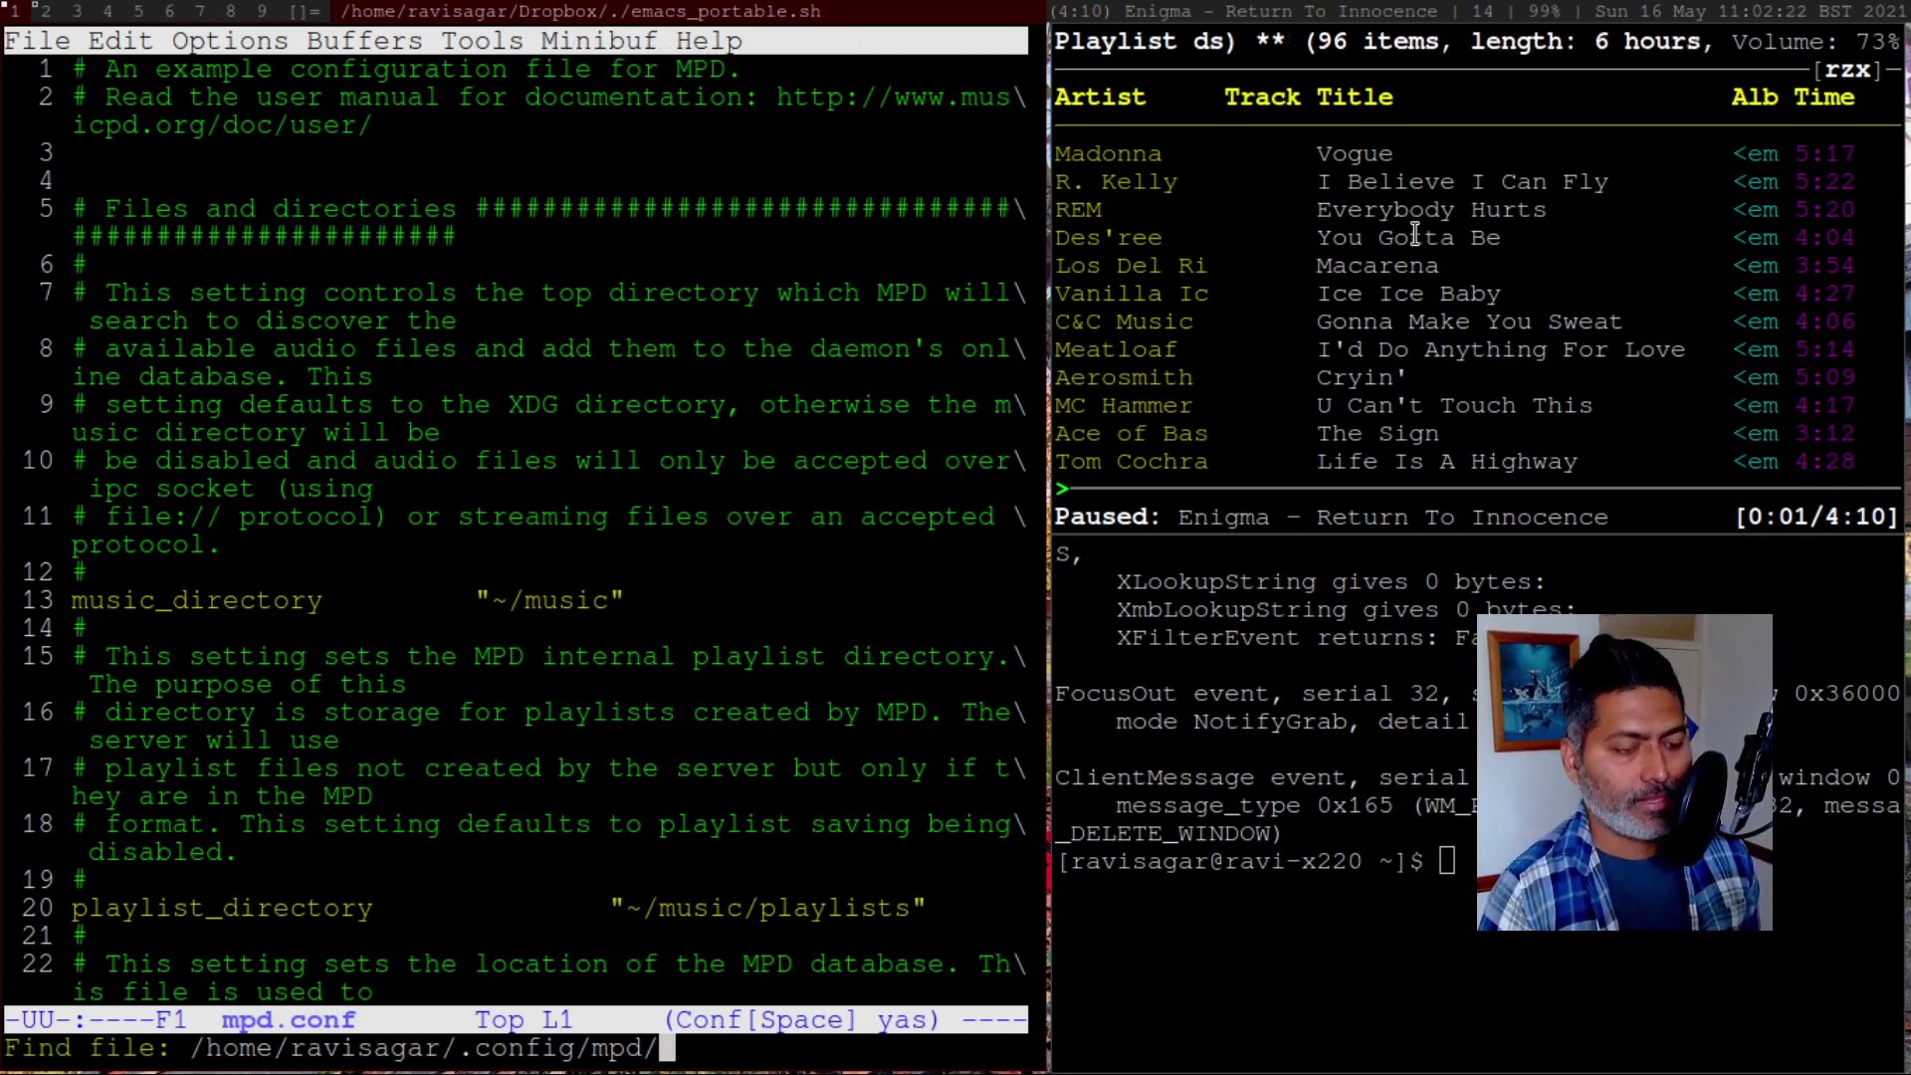
{"action": "type", "text": "mpd.conf"}
{"action": "key", "text": "Return"}
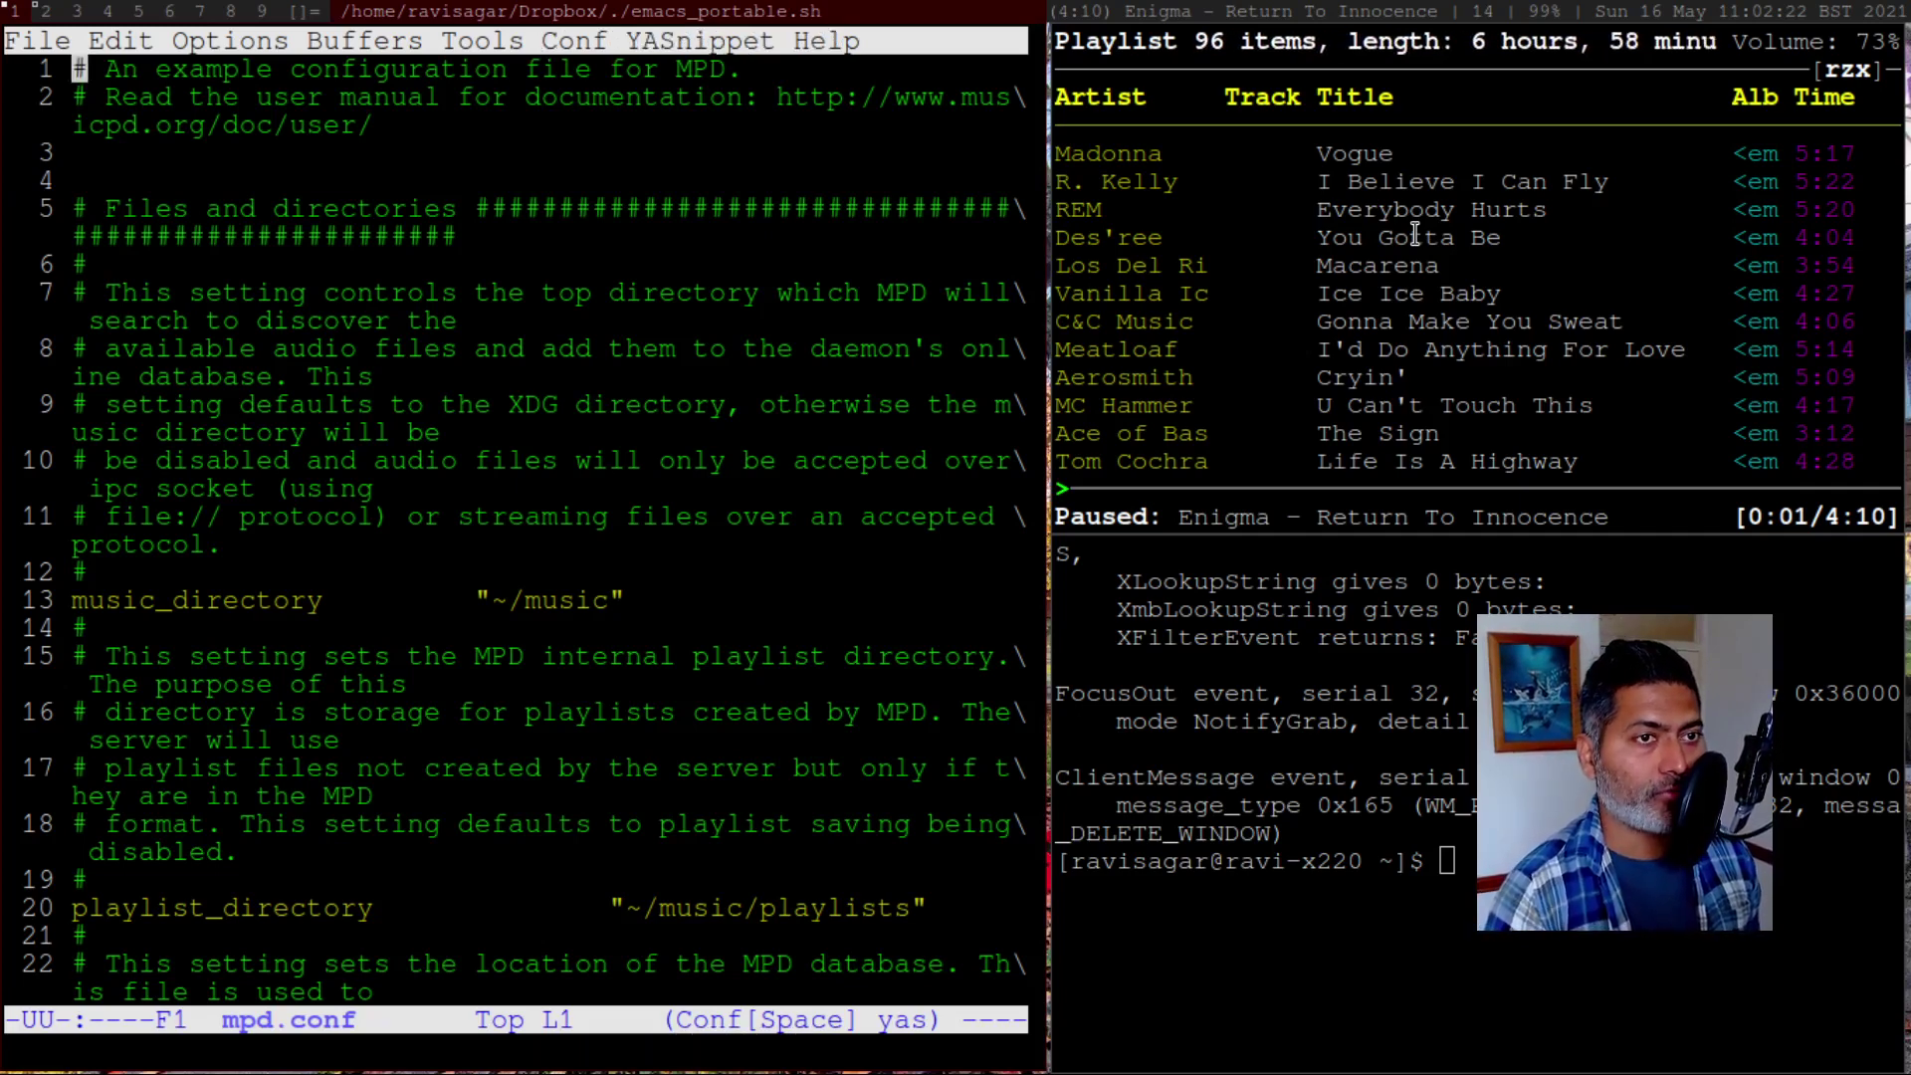
Examine the music_directory setting and its explanatory comments in mpd.conf
{"action": "key", "text": "Down"}
{"action": "key", "text": "Down"}
{"action": "key", "text": "Down"}
{"action": "key", "text": "Down"}
{"action": "key", "text": "Down"}
{"action": "key", "text": "Down"}
{"action": "key", "text": "Down"}
{"action": "key", "text": "Down"}
{"action": "key", "text": "Down"}
{"action": "key", "text": "Down"}
{"action": "key", "text": "Down"}
{"action": "key", "text": "Down"}
{"action": "key", "text": "Down"}
{"action": "key", "text": "Down"}
{"action": "key", "text": "Down"}
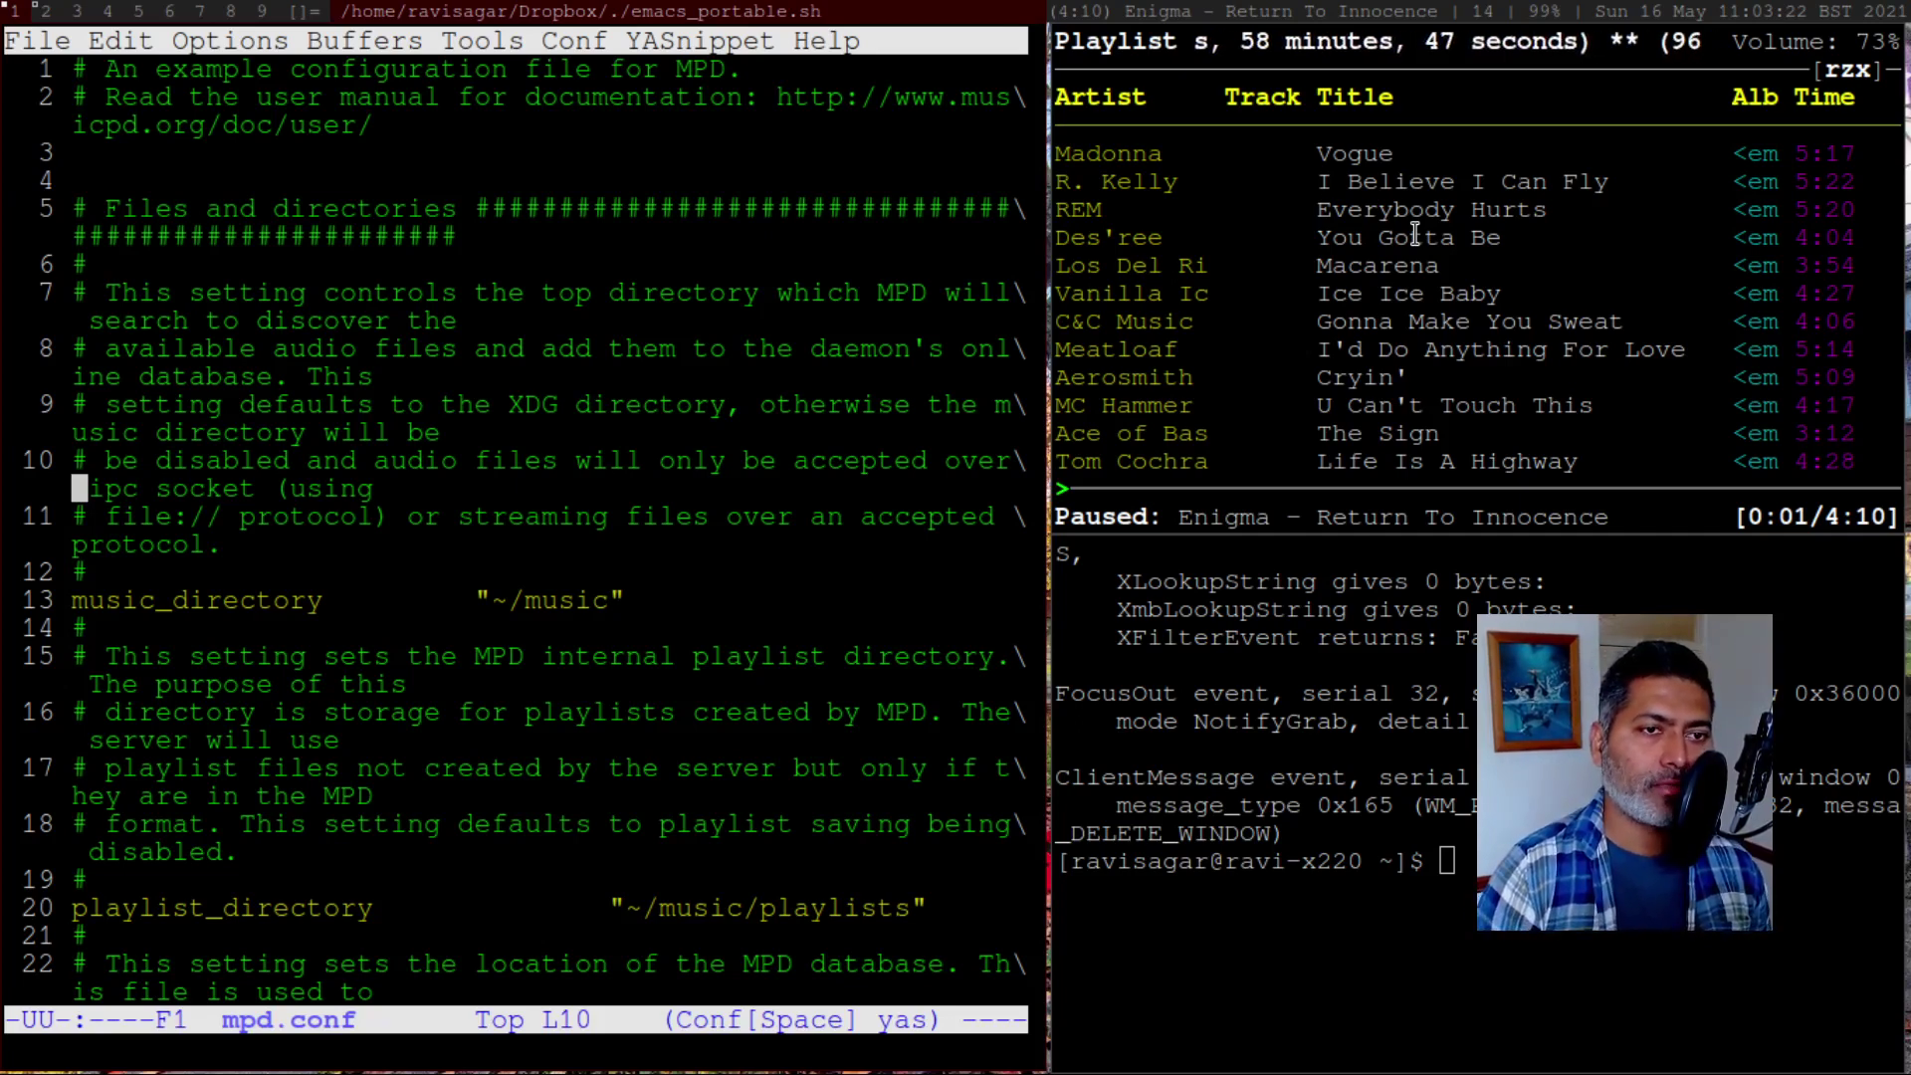
{"action": "key", "text": "Down"}
{"action": "key", "text": "Down"}
{"action": "key", "text": "Down"}
{"action": "key", "text": "Down"}
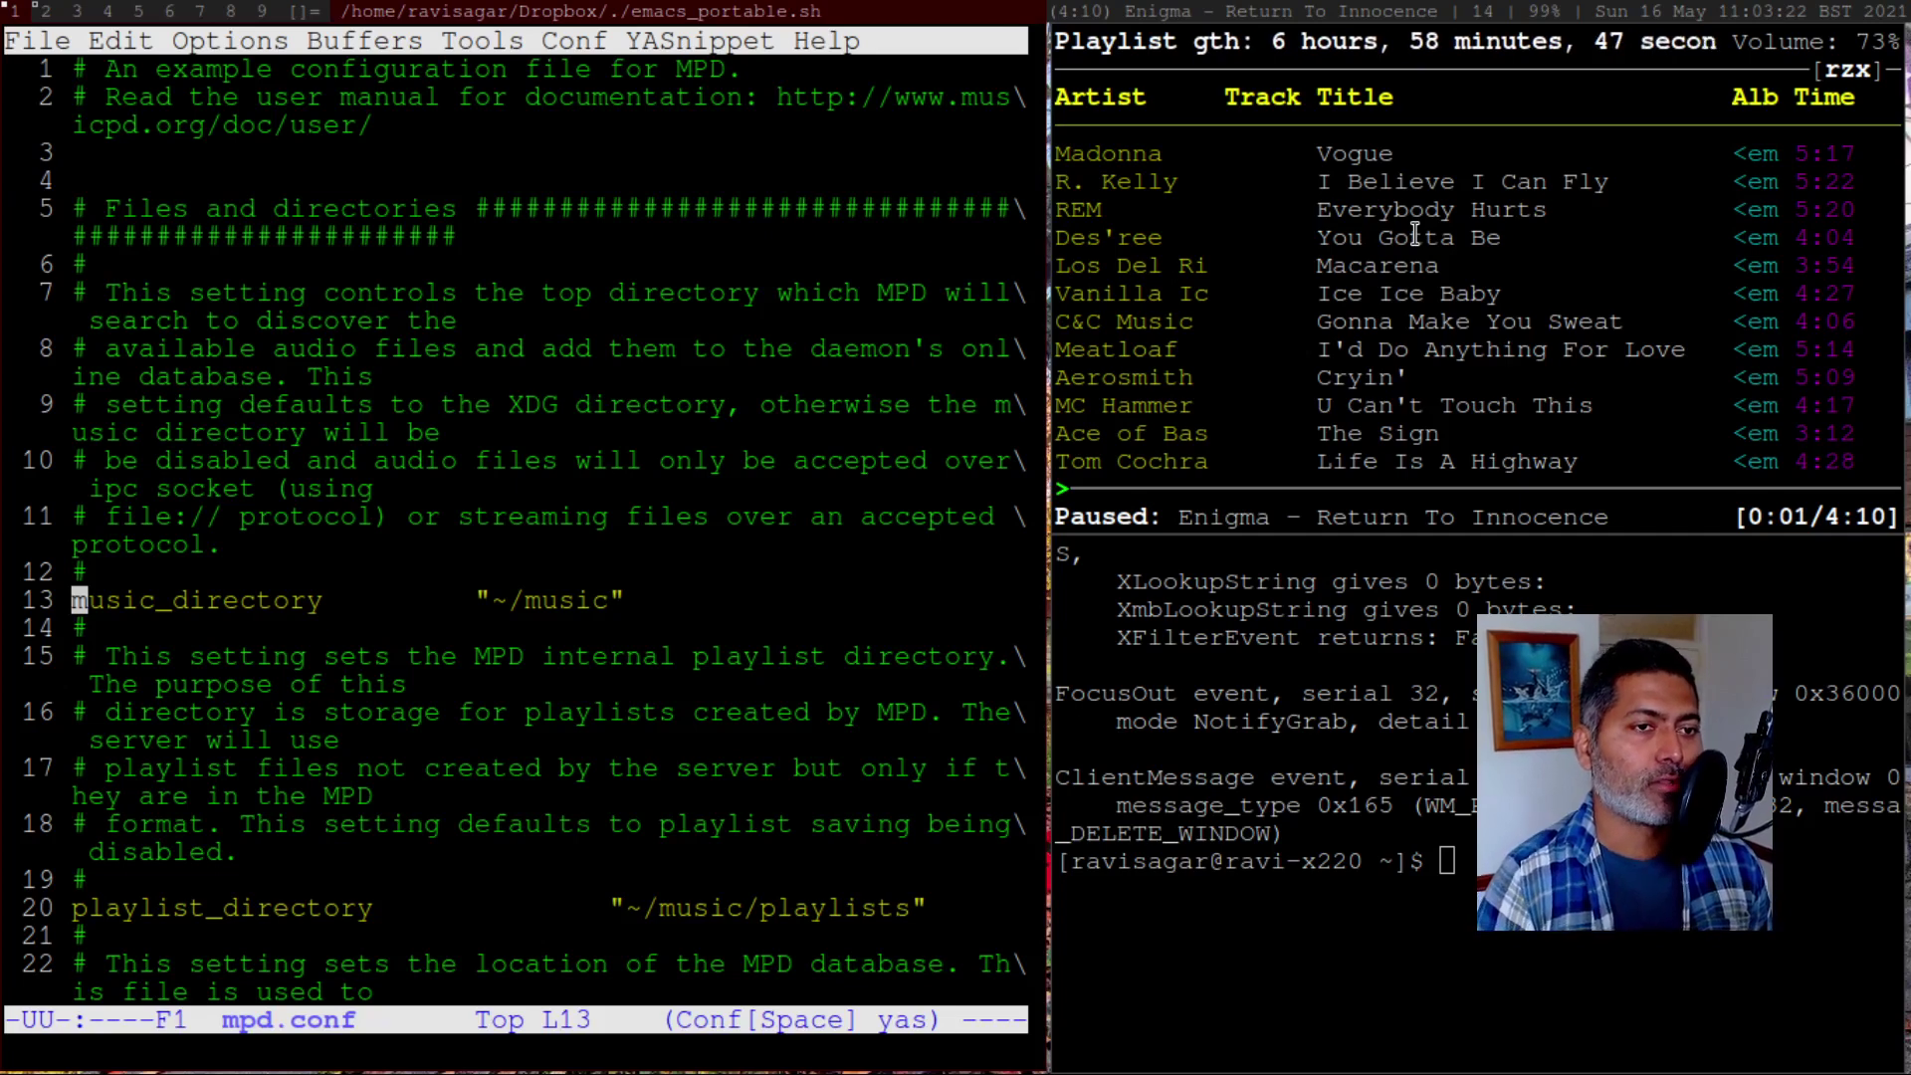
{"action": "key", "text": "Left"}
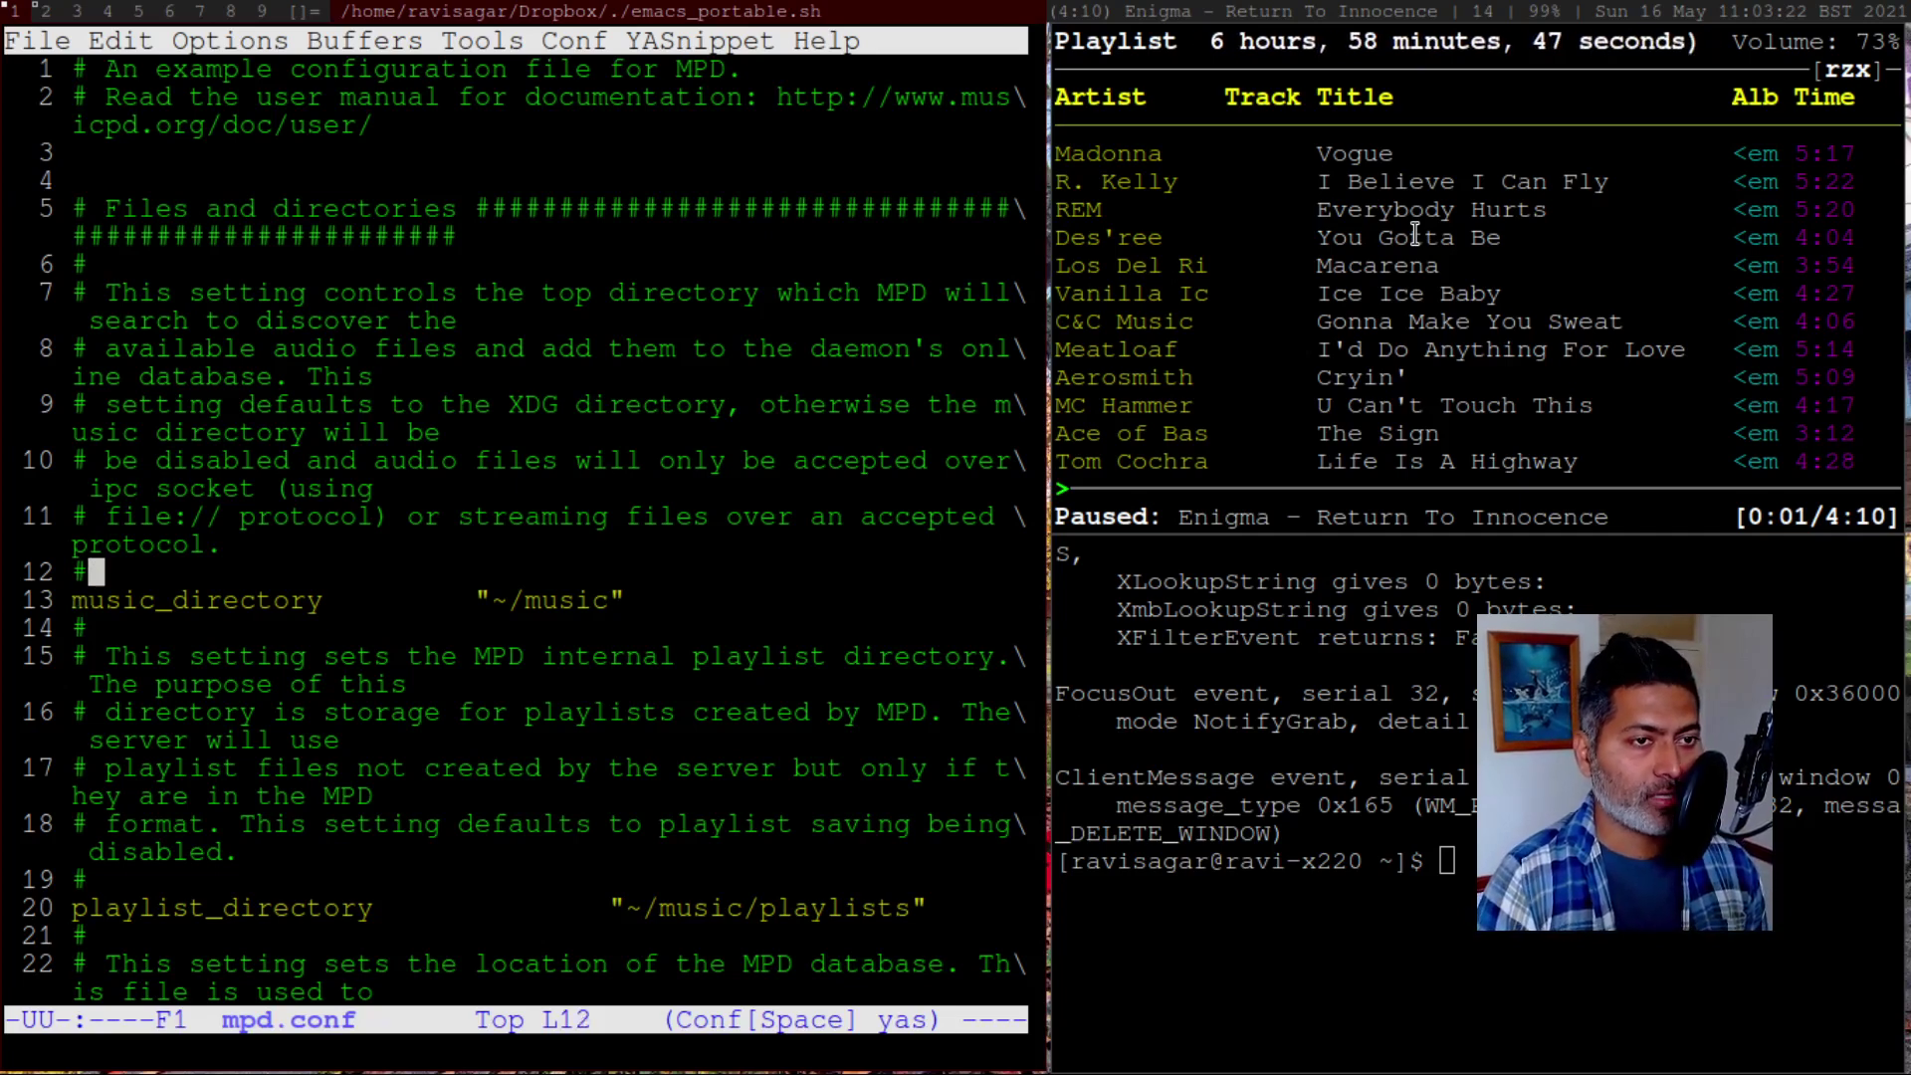
{"action": "key", "text": "Down"}
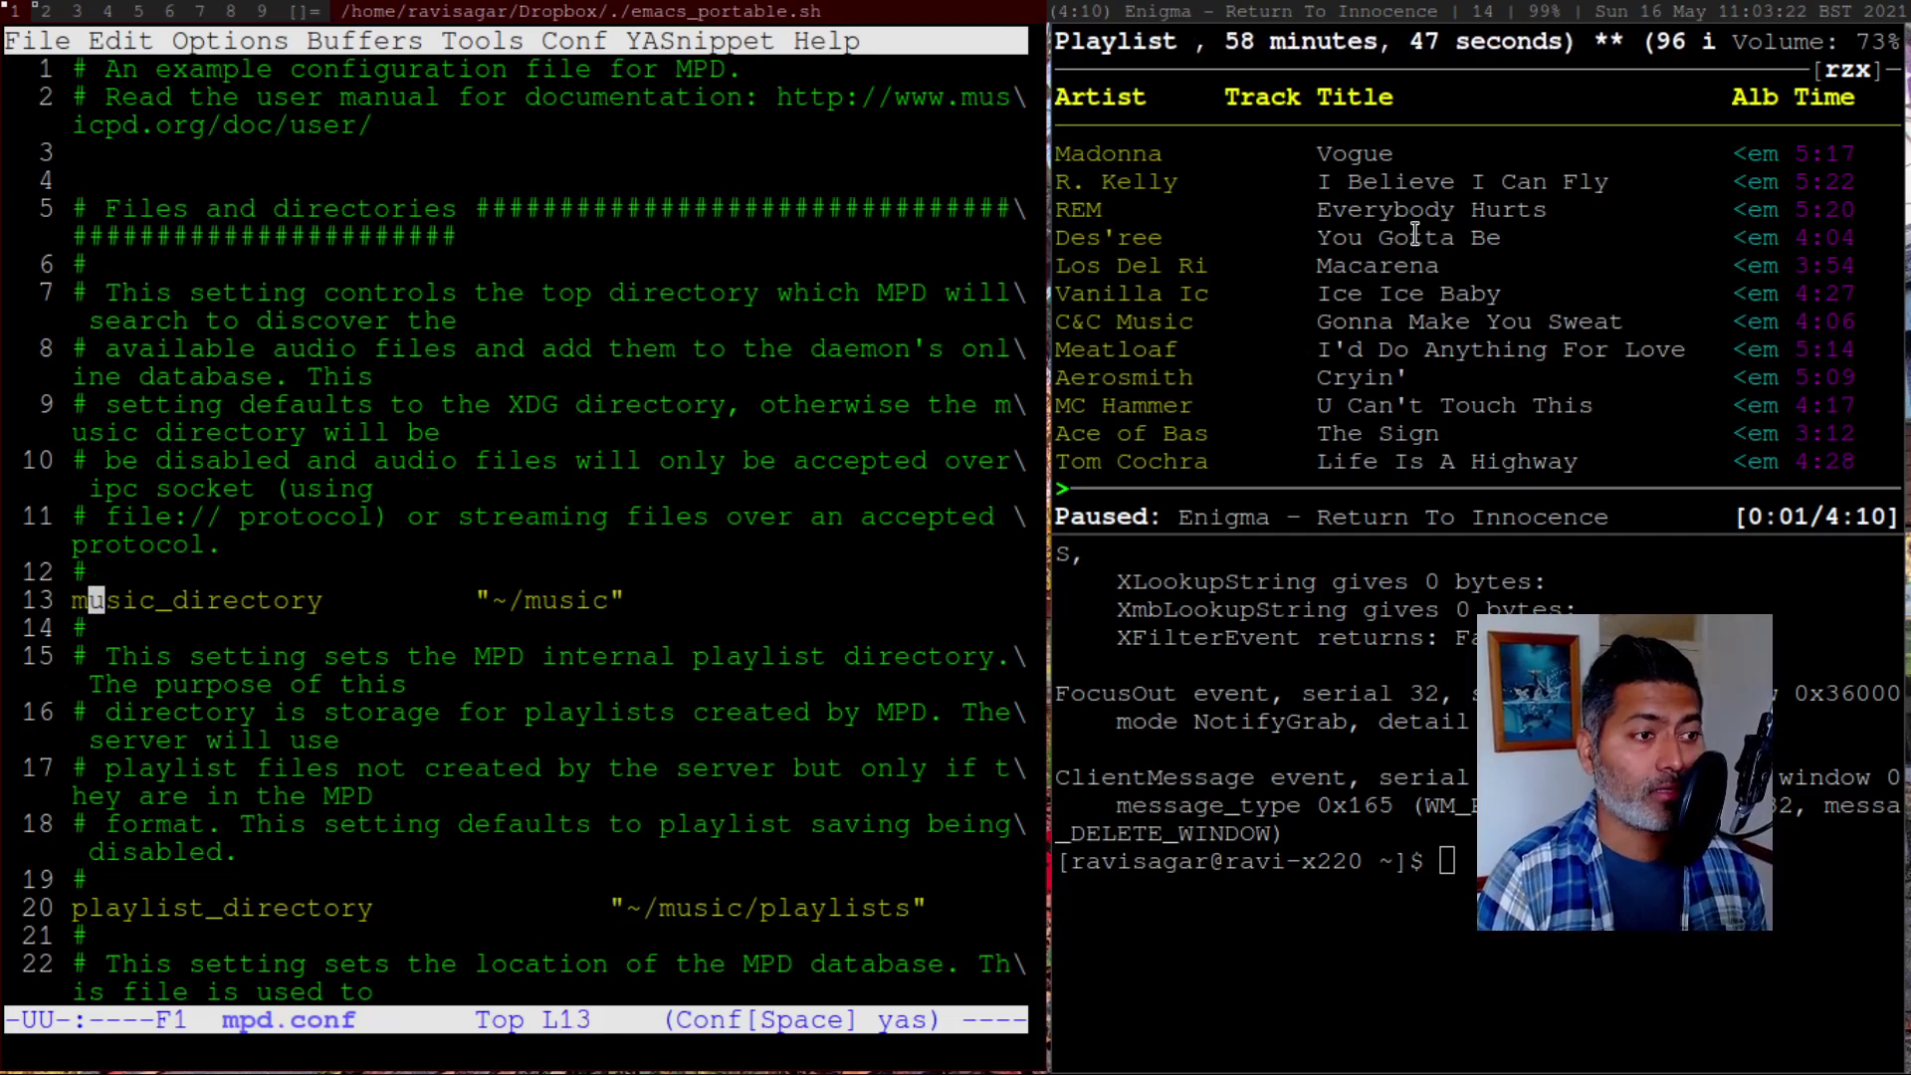
Examine the playlist_directory setting and the playlists subfolder in its path
{"action": "key", "text": "Down"}
{"action": "key", "text": "Down"}
{"action": "key", "text": "Down"}
{"action": "key", "text": "Down"}
{"action": "key", "text": "Down"}
{"action": "key", "text": "Down"}
{"action": "key", "text": "Down"}
{"action": "key", "text": "Down"}
{"action": "key", "text": "Down"}
{"action": "key", "text": "Down"}
{"action": "key", "text": "Down"}
{"action": "key", "text": "Down"}
{"action": "key", "text": "Down"}
{"action": "key", "text": "Down"}
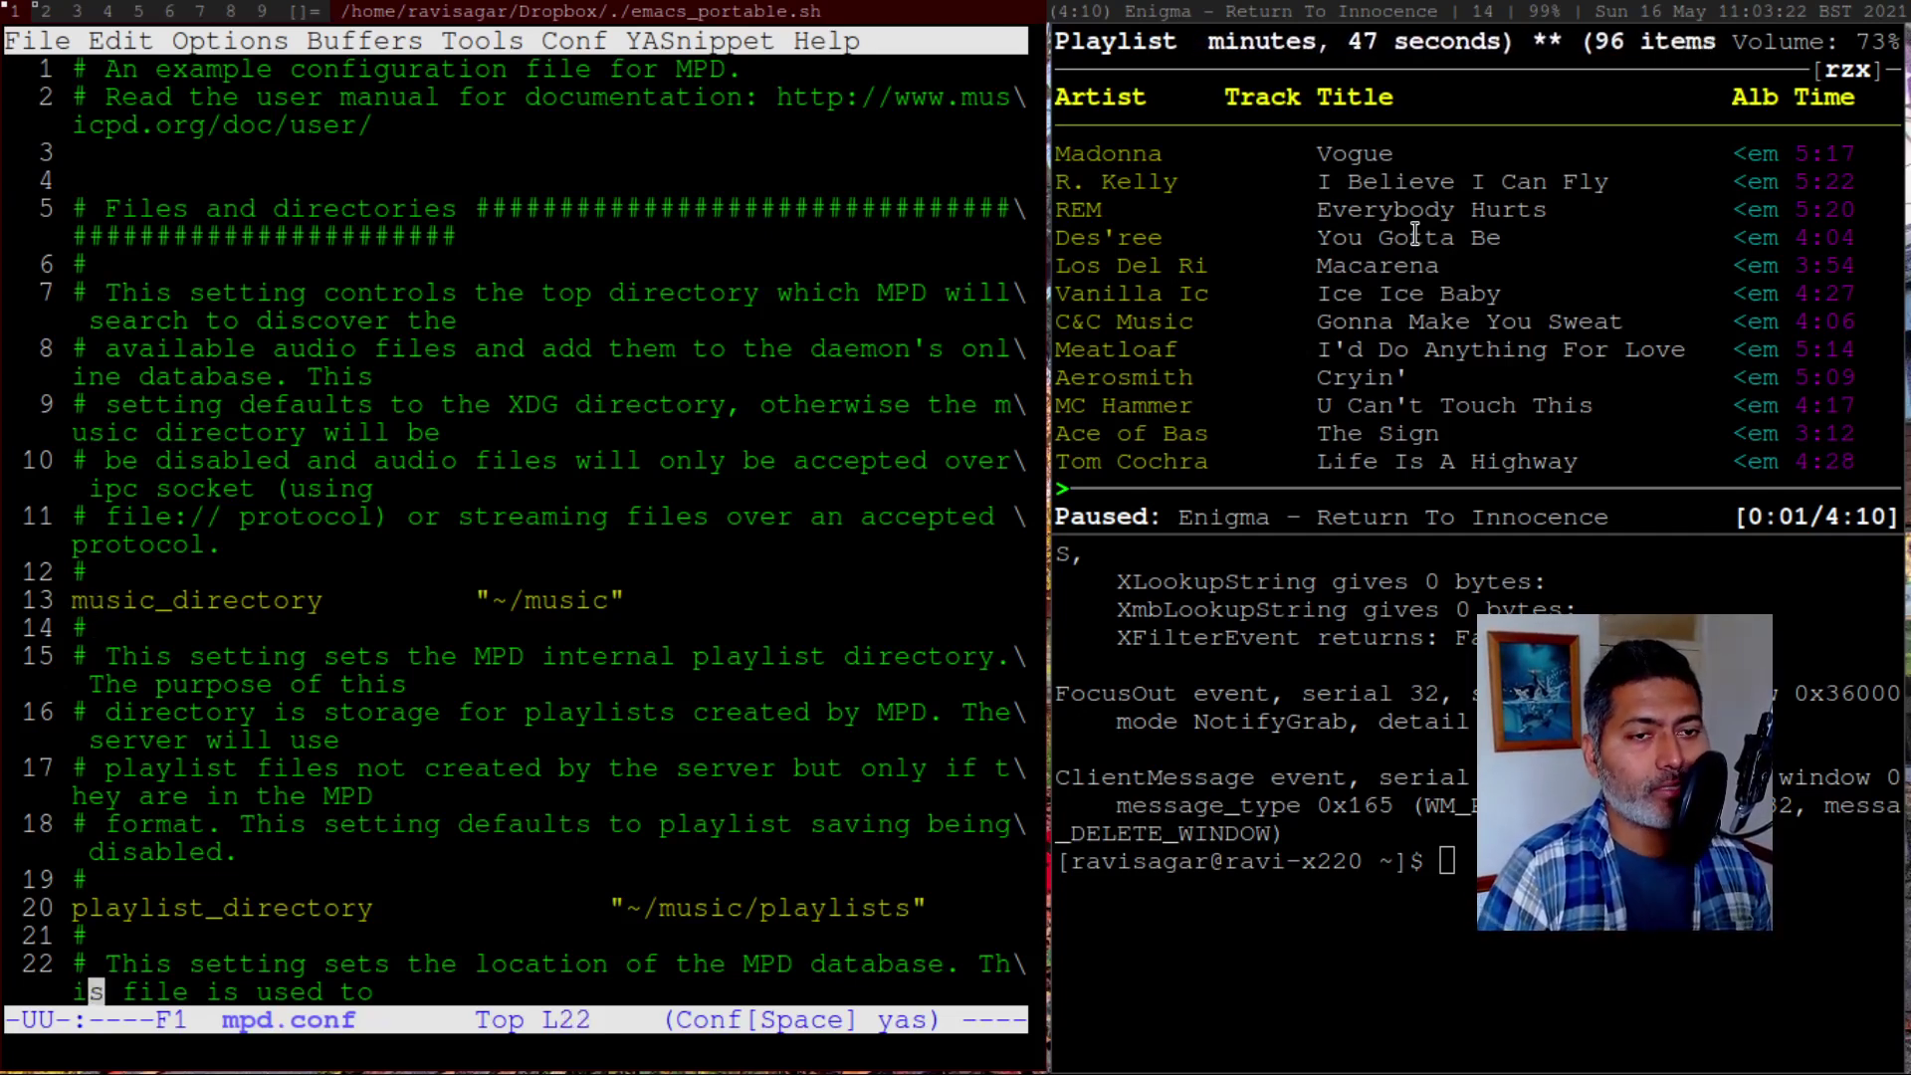
{"action": "key", "text": "Up"}
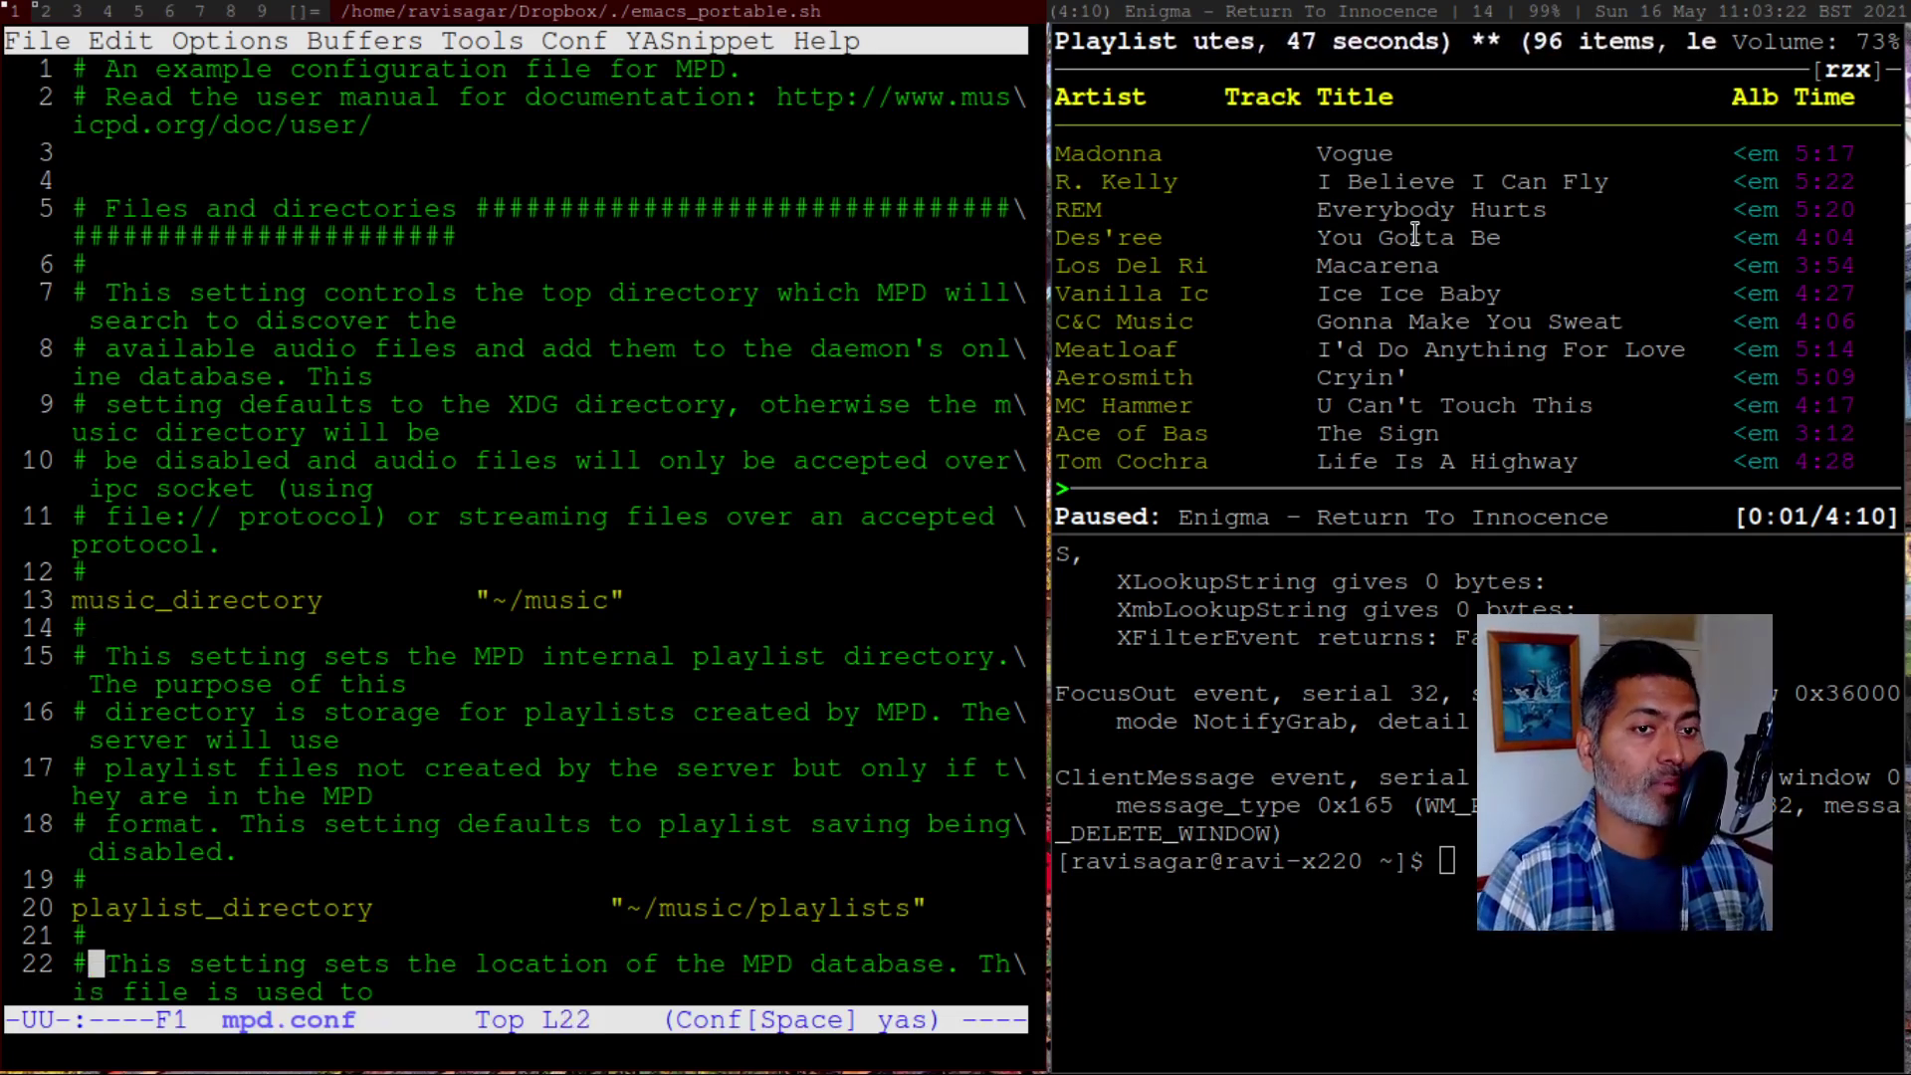
{"action": "key", "text": "Up"}
{"action": "key", "text": "Up"}
{"action": "key", "text": "Down"}
{"action": "key", "text": "Down"}
{"action": "key", "text": "Down"}
{"action": "key", "text": "Down"}
{"action": "key", "text": "Down"}
{"action": "key", "text": "Down"}
{"action": "key", "text": "Down"}
{"action": "key", "text": "Down"}
{"action": "key", "text": "Down"}
{"action": "key", "text": "Down"}
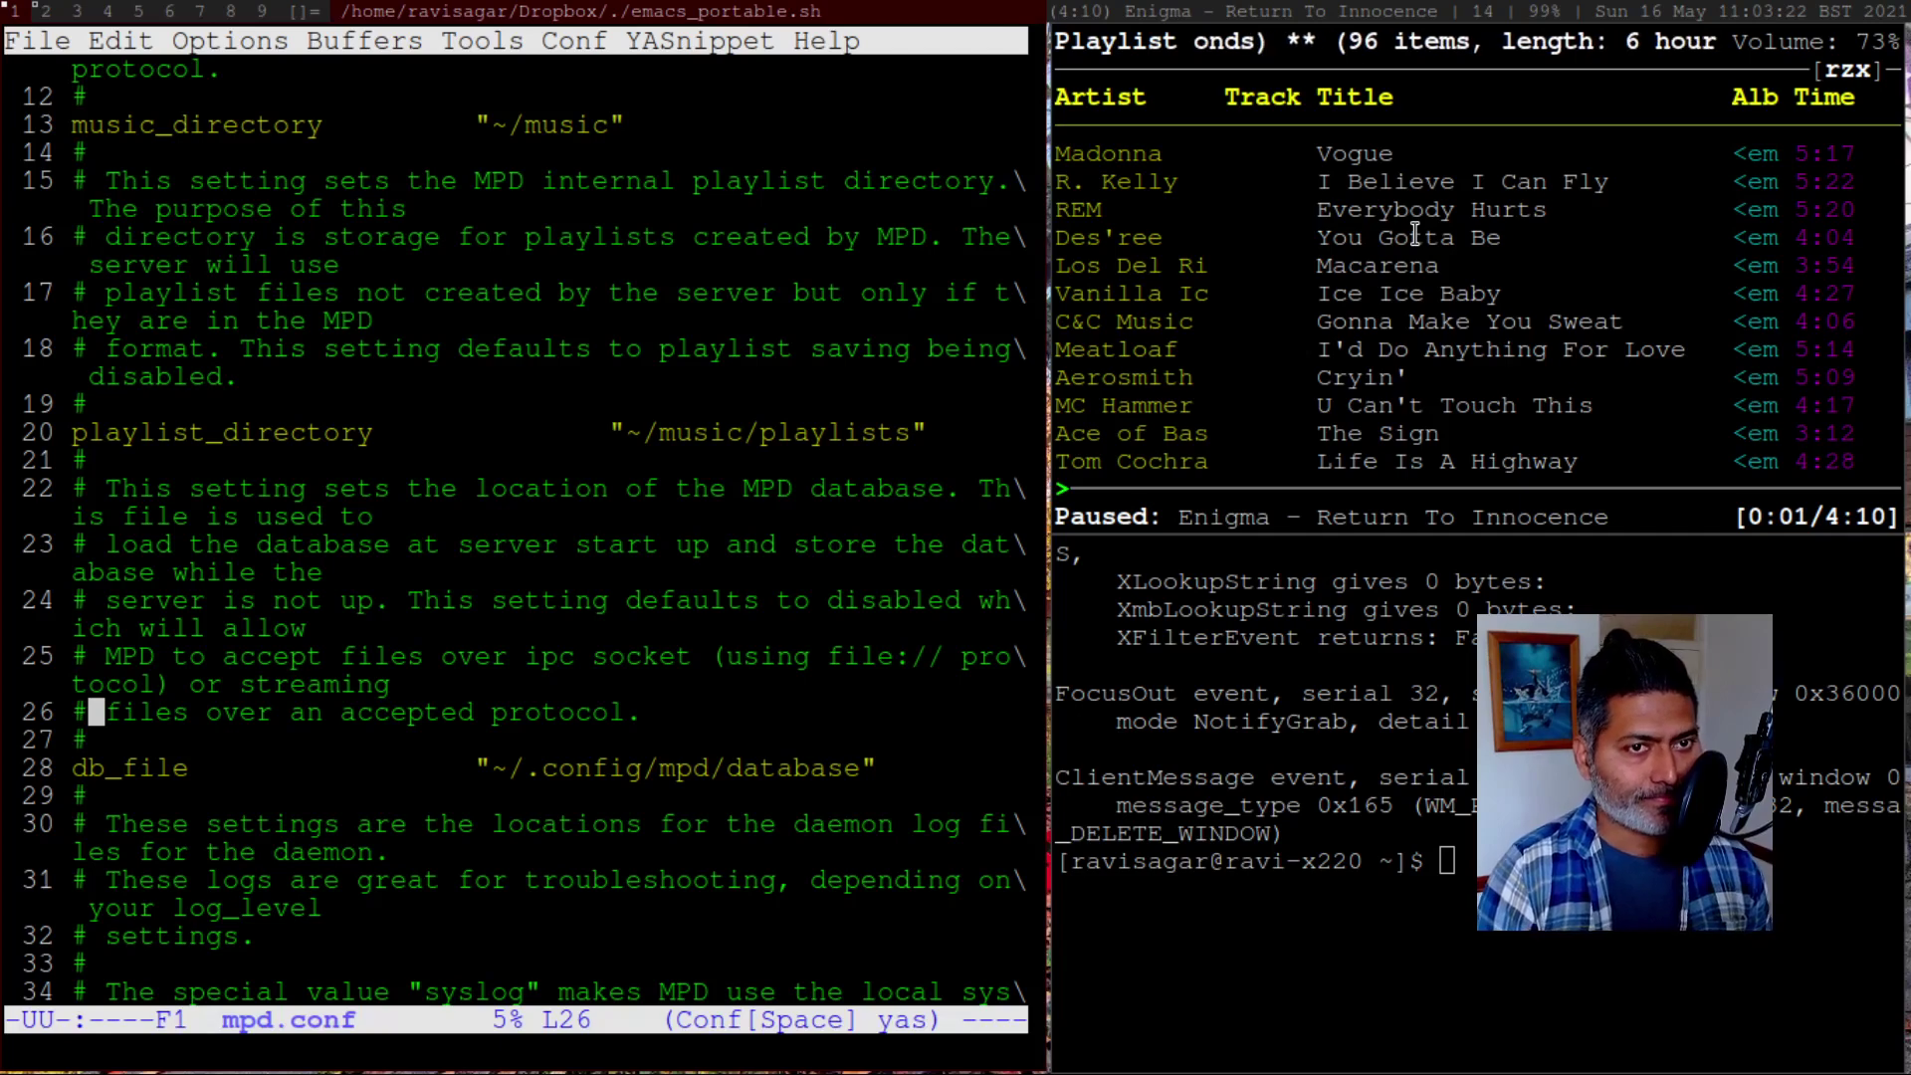
{"action": "key", "text": "Down"}
{"action": "key", "text": "Up"}
{"action": "key", "text": "Up"}
{"action": "key", "text": "Up"}
{"action": "key", "text": "Up"}
{"action": "key", "text": "Up"}
{"action": "key", "text": "Up"}
{"action": "key", "text": "Up"}
{"action": "key", "text": "Up"}
{"action": "key", "text": "Up"}
{"action": "key", "text": "Up"}
{"action": "key", "text": "Up"}
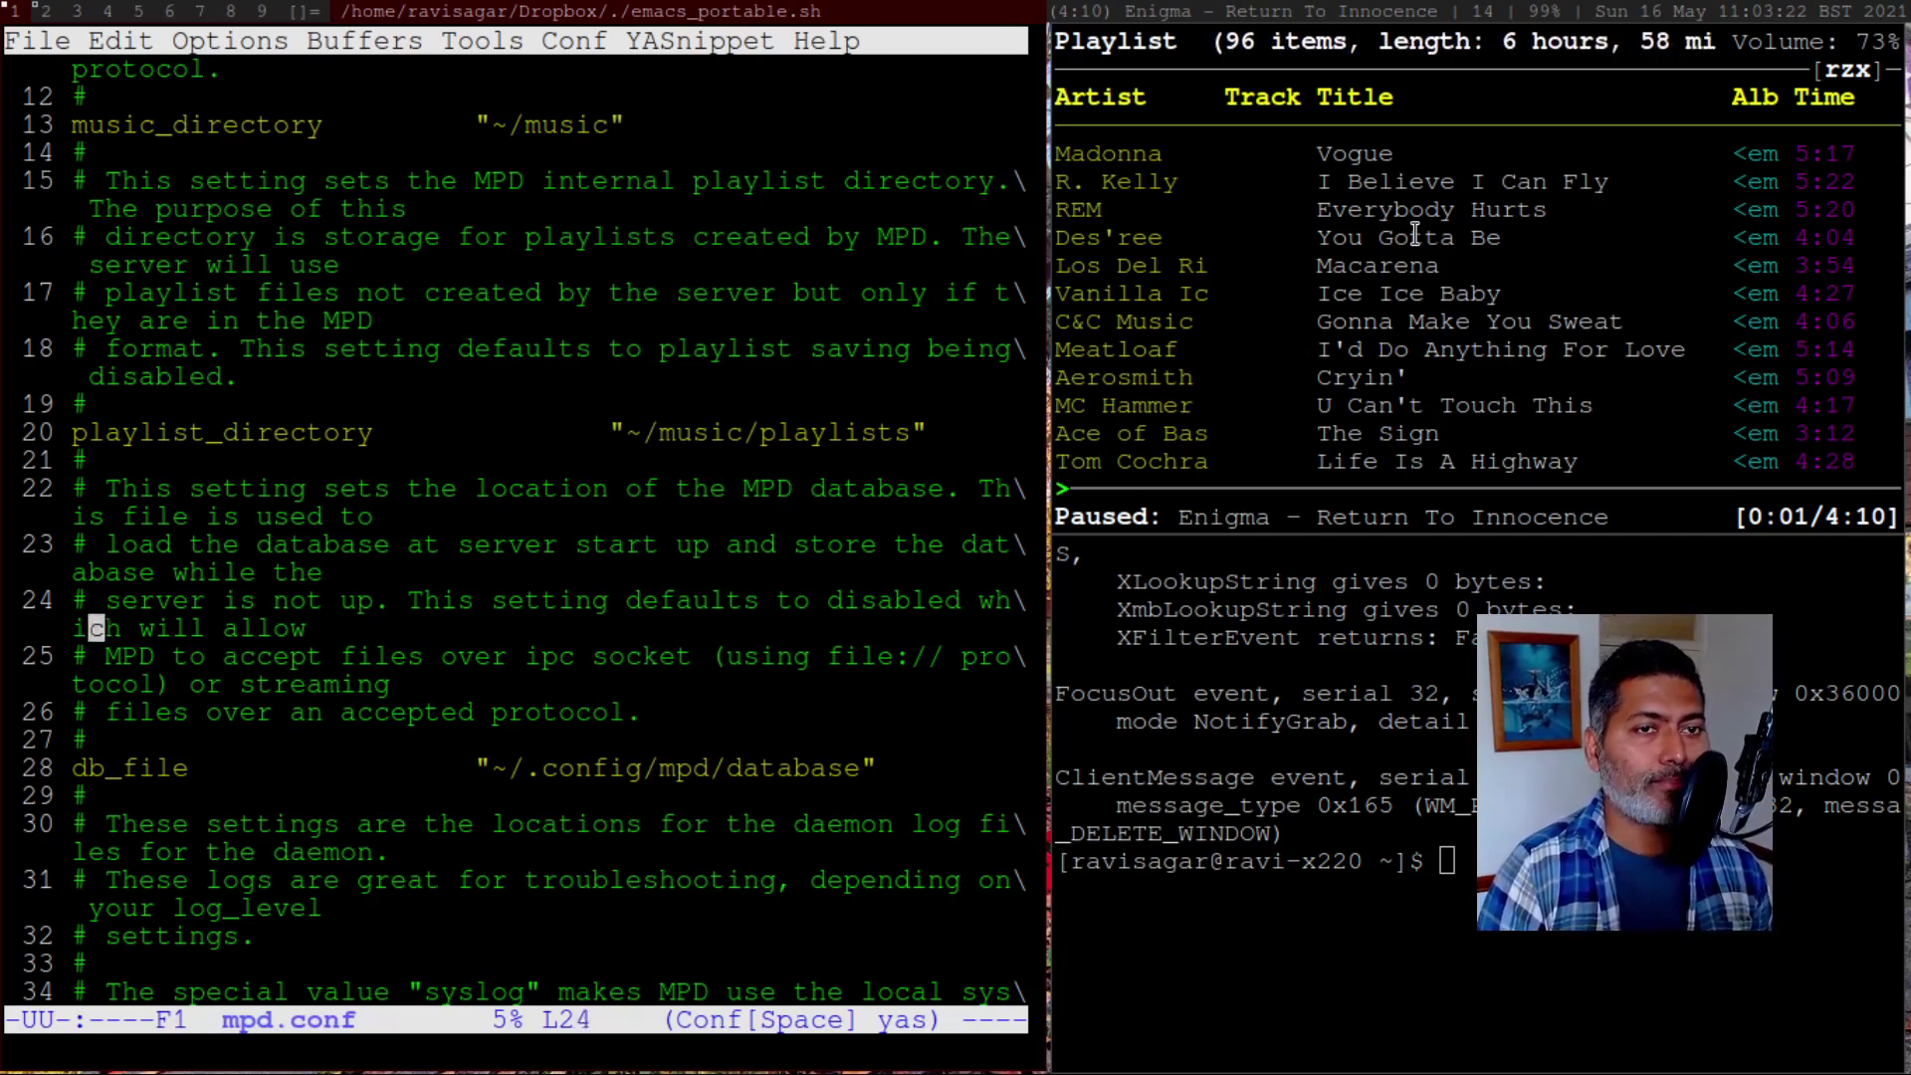
{"action": "key", "text": "Right"}
{"action": "key", "text": "Right"}
{"action": "key", "text": "Right"}
{"action": "key", "text": "Right"}
{"action": "key", "text": "Right"}
{"action": "key", "text": "Right"}
{"action": "key", "text": "Right"}
{"action": "key", "text": "Right"}
{"action": "key", "text": "Right"}
{"action": "key", "text": "Right"}
{"action": "key", "text": "Right"}
{"action": "key", "text": "Right"}
{"action": "key", "text": "Right"}
{"action": "key", "text": "Right"}
{"action": "key", "text": "Right"}
{"action": "key", "text": "Right"}
{"action": "key", "text": "Right"}
{"action": "key", "text": "Right"}
{"action": "key", "text": "Right"}
{"action": "key", "text": "Right"}
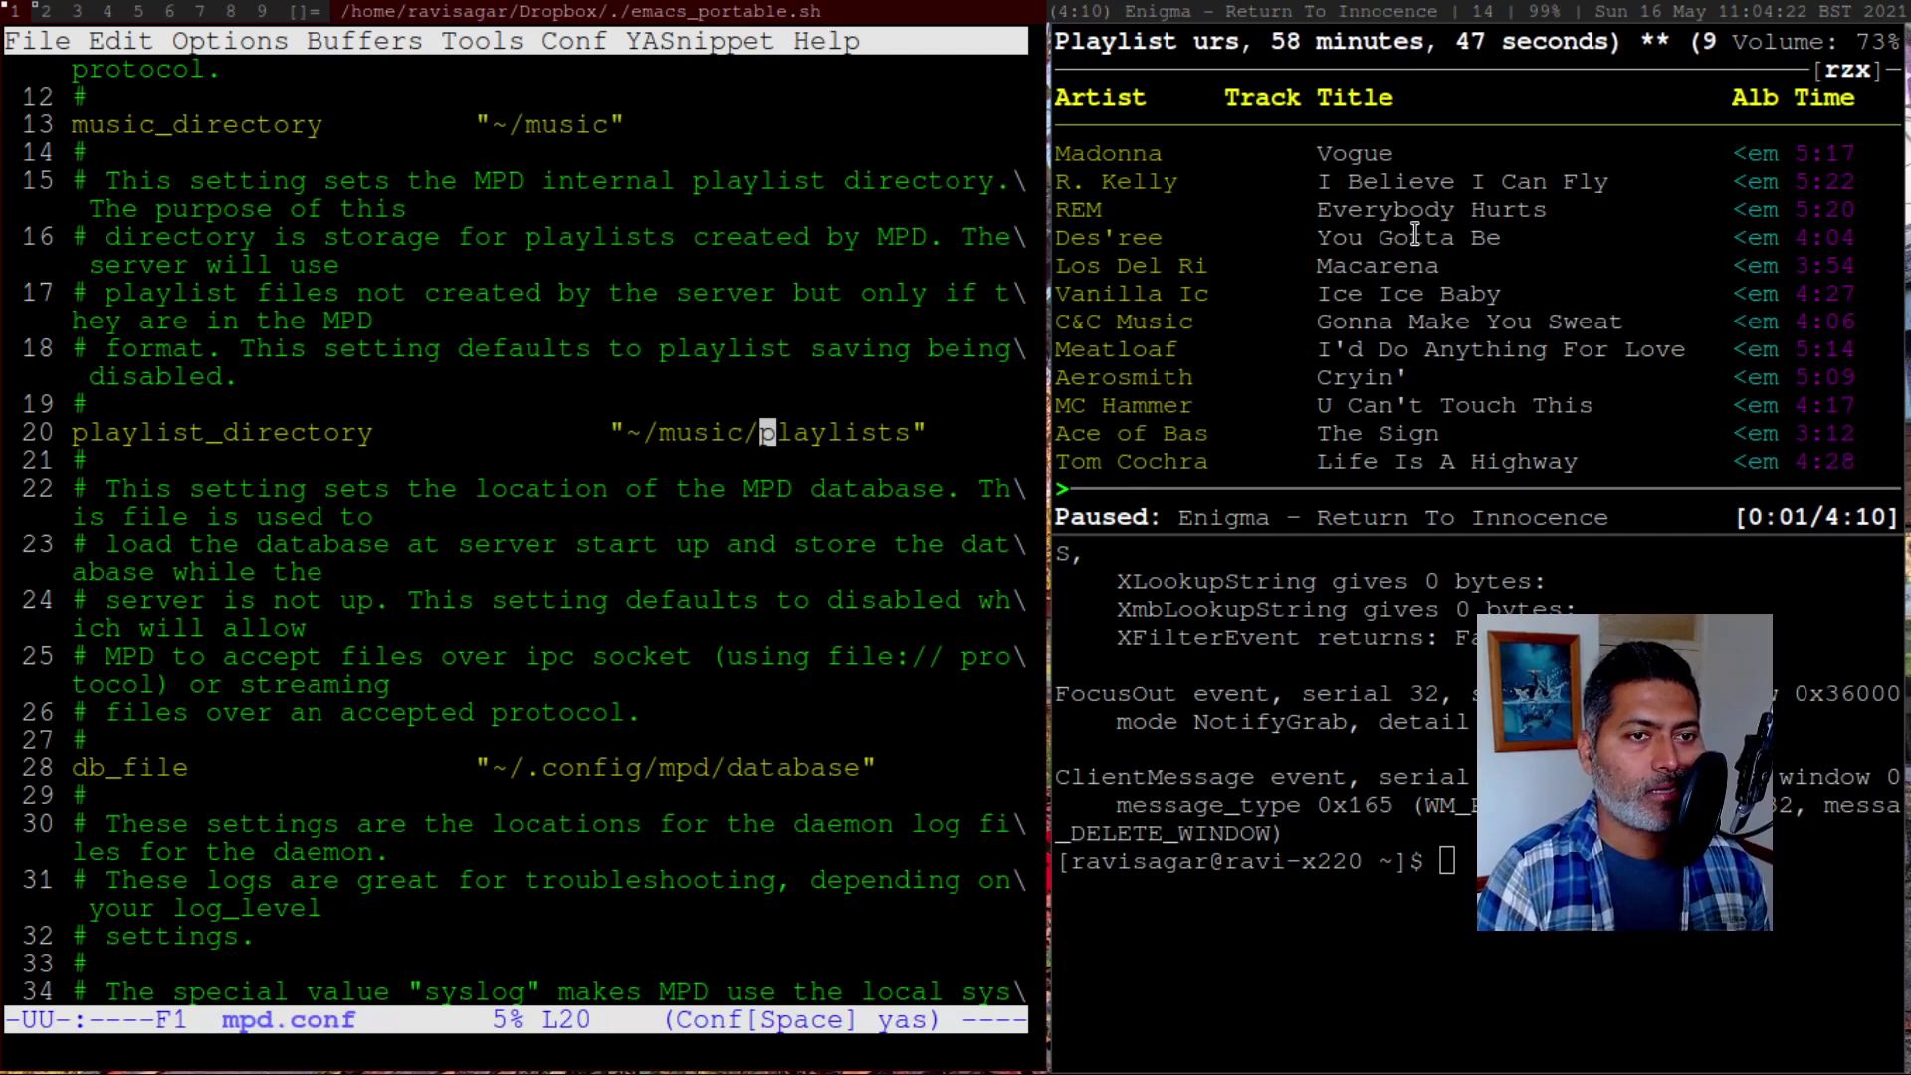
Examine the db_file setting and its database path
{"action": "key", "text": "Down"}
{"action": "key", "text": "Down"}
{"action": "key", "text": "Down"}
{"action": "key", "text": "Down"}
{"action": "key", "text": "Down"}
{"action": "key", "text": "Down"}
{"action": "key", "text": "Down"}
{"action": "key", "text": "Down"}
{"action": "key", "text": "Down"}
{"action": "key", "text": "Down"}
{"action": "key", "text": "Down"}
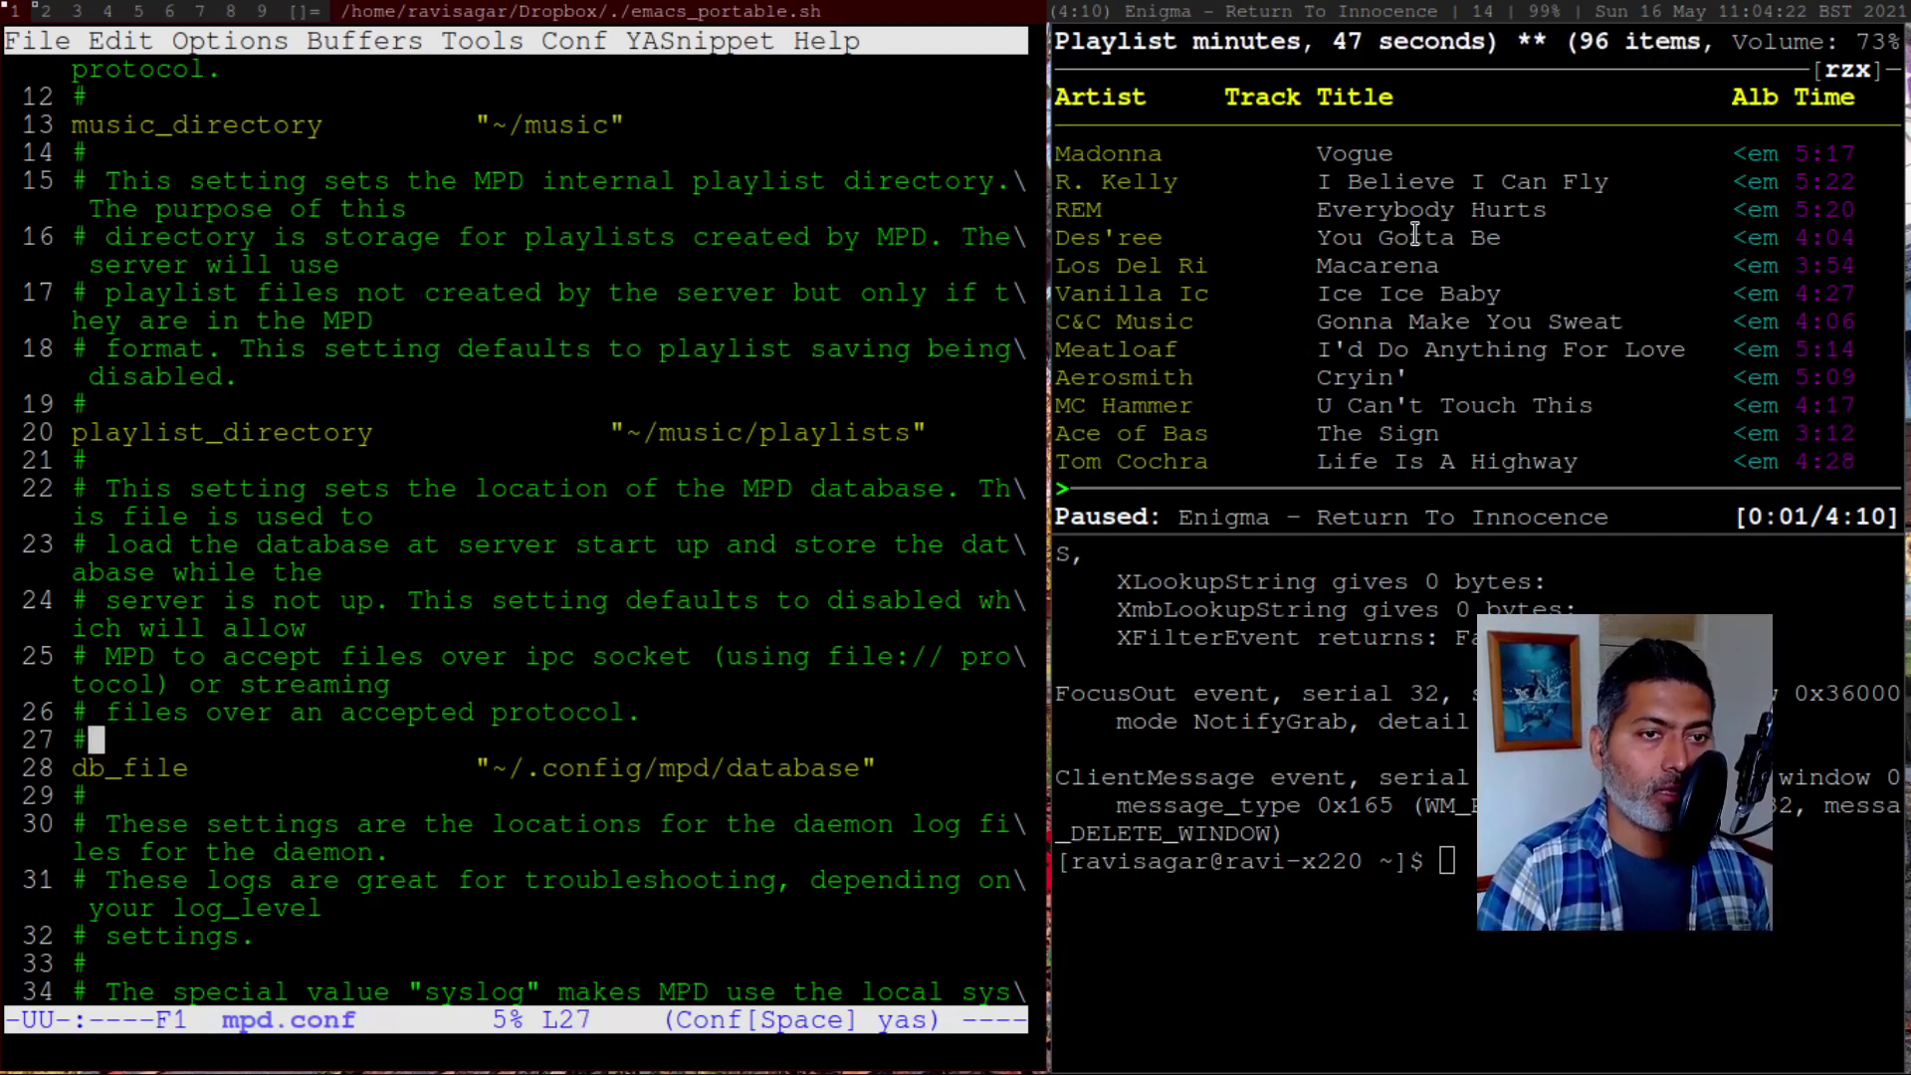
{"action": "key", "text": "Down"}
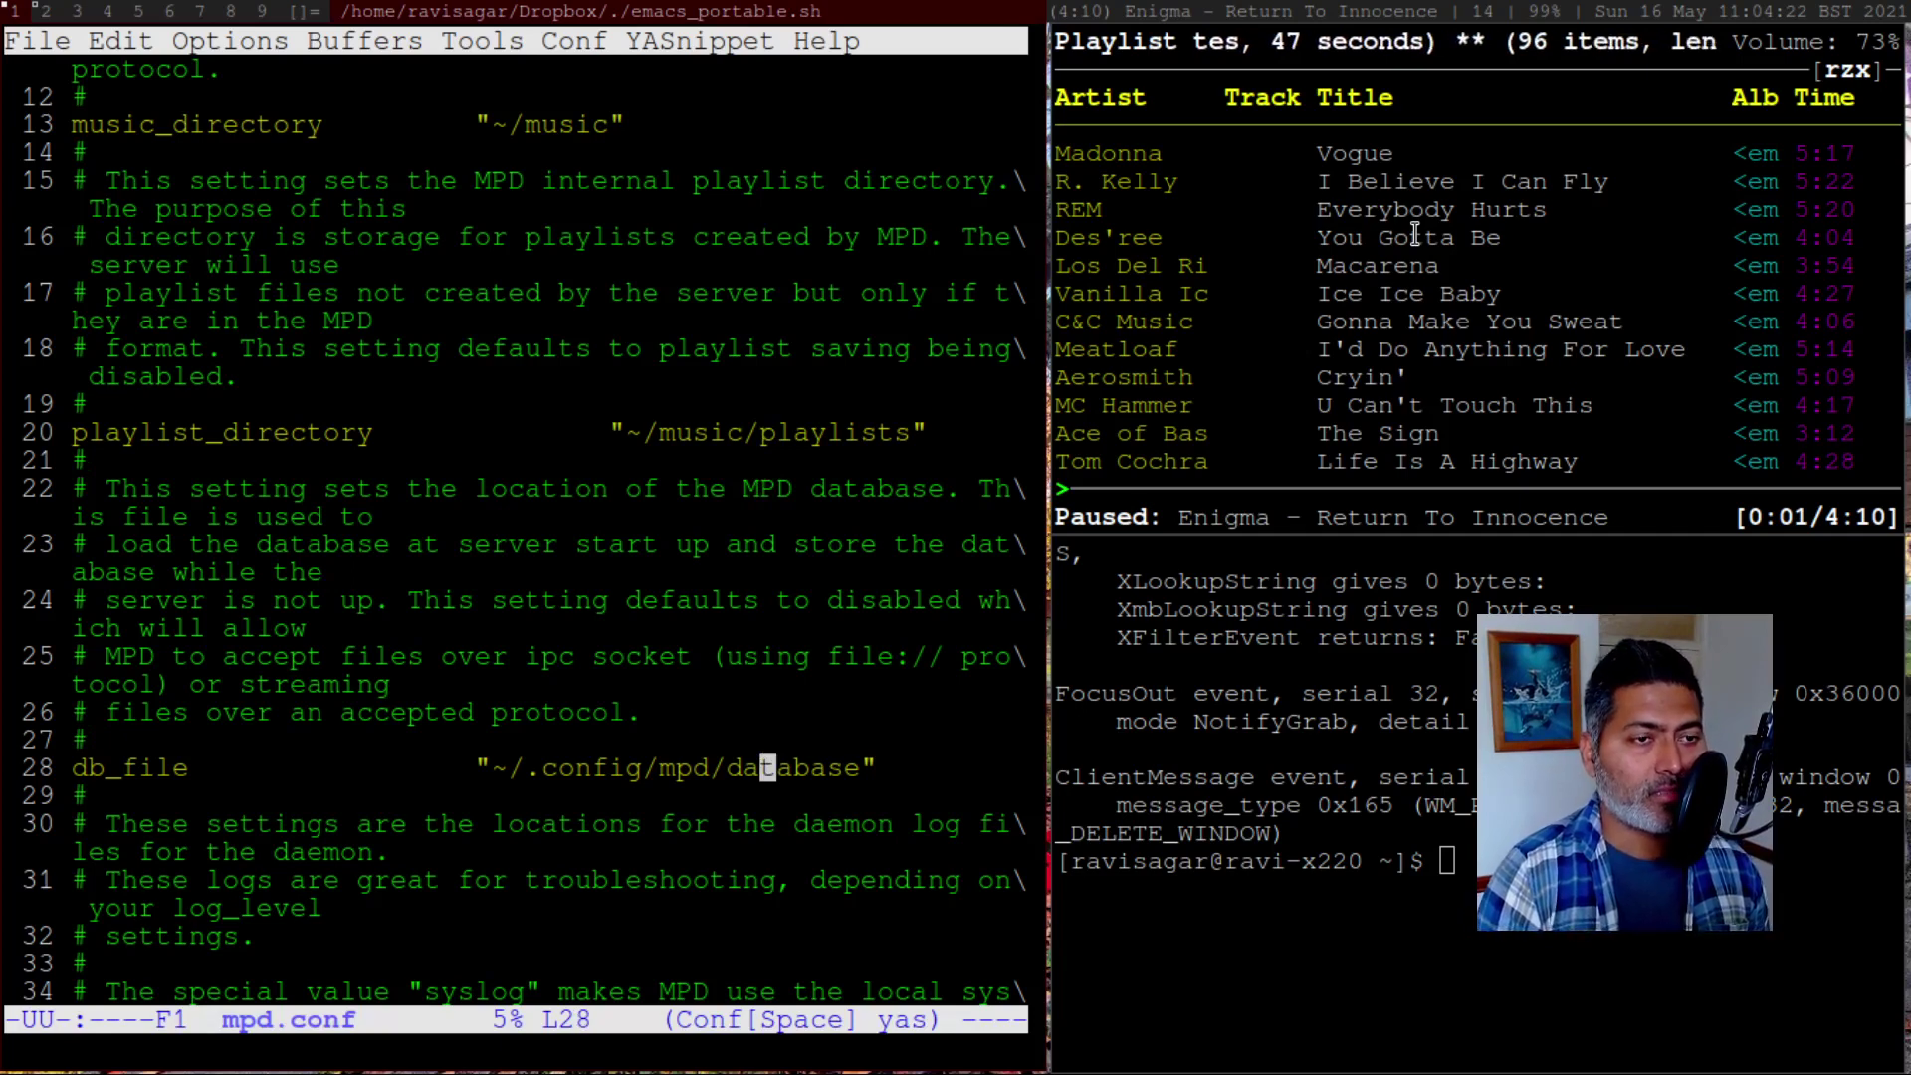
{"action": "key", "text": "Left"}
{"action": "key", "text": "Left"}
{"action": "key", "text": "Left"}
{"action": "key", "text": "Left"}
{"action": "key", "text": "Left"}
{"action": "key", "text": "Left"}
{"action": "key", "text": "Left"}
{"action": "key", "text": "Left"}
{"action": "key", "text": "Left"}
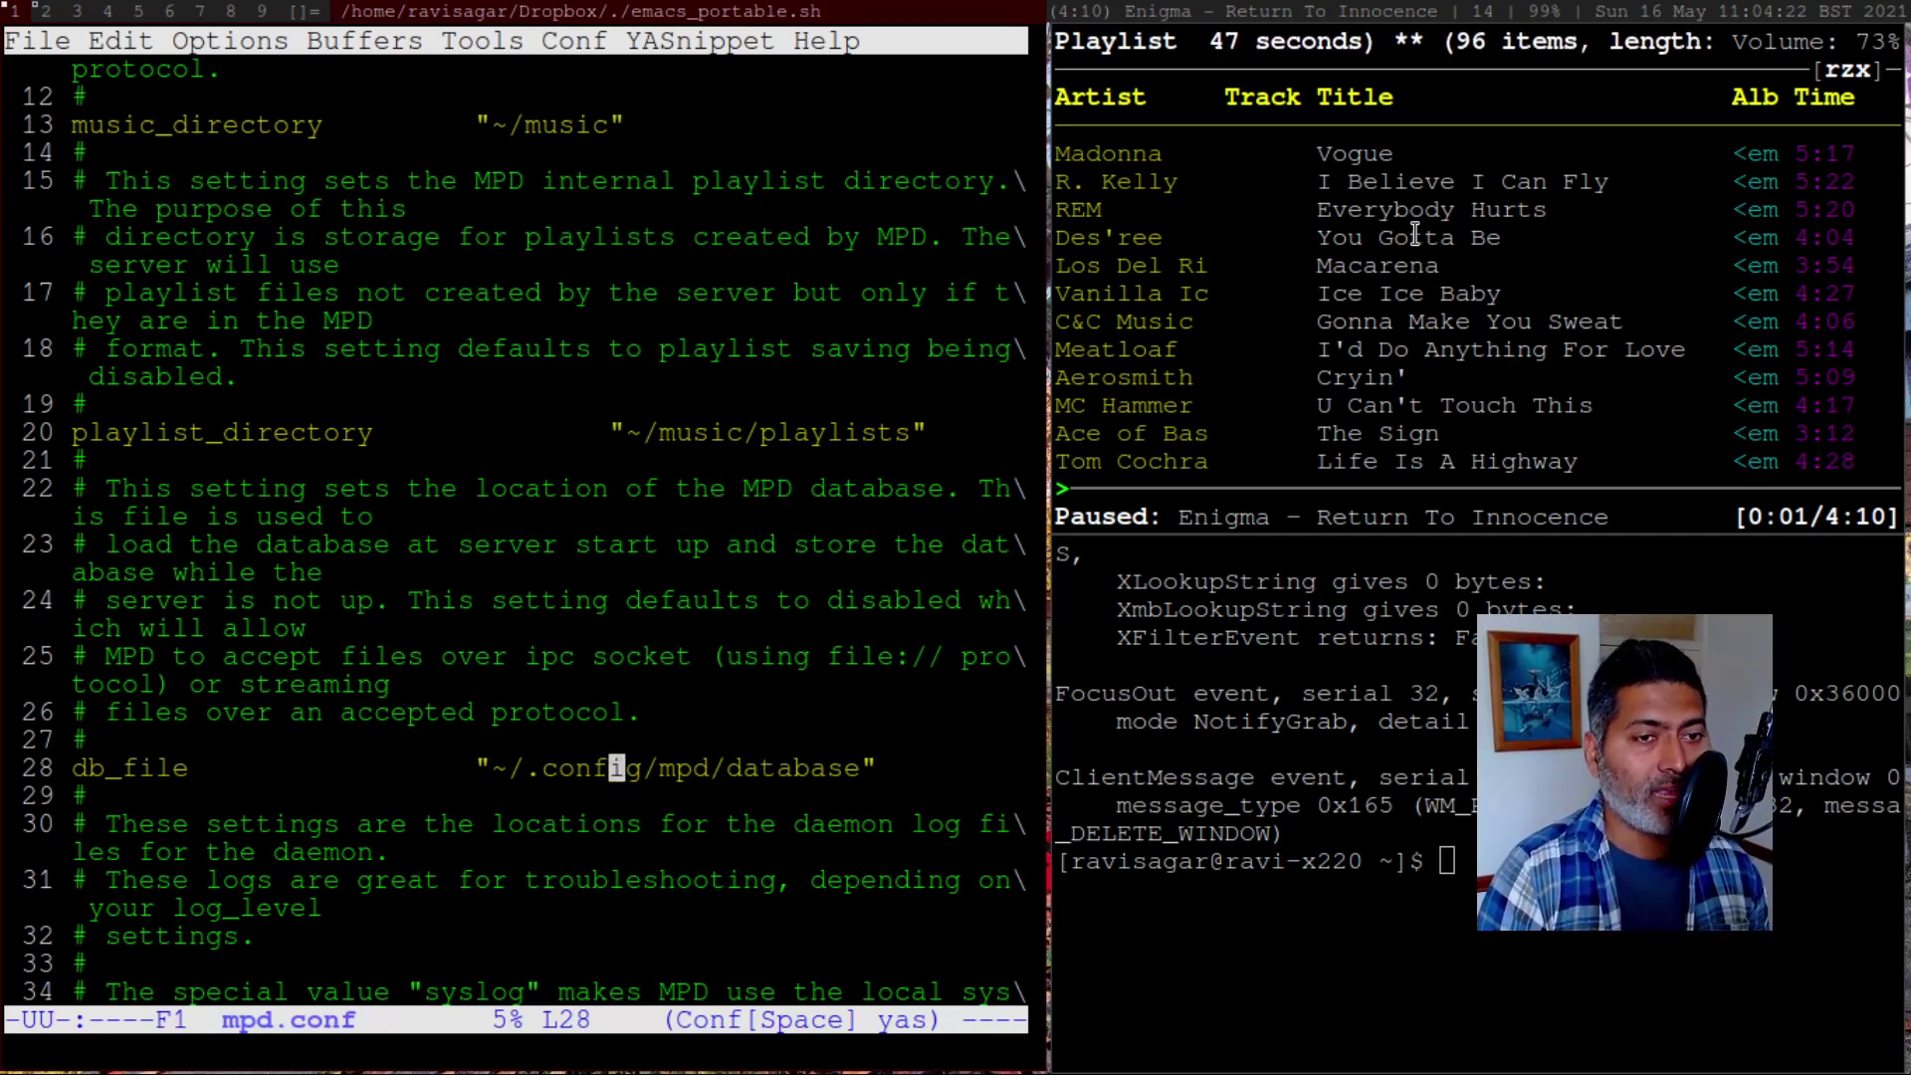
{"action": "key", "text": "alt+b"}
{"action": "key", "text": "alt+b"}
{"action": "key", "text": "alt+b"}
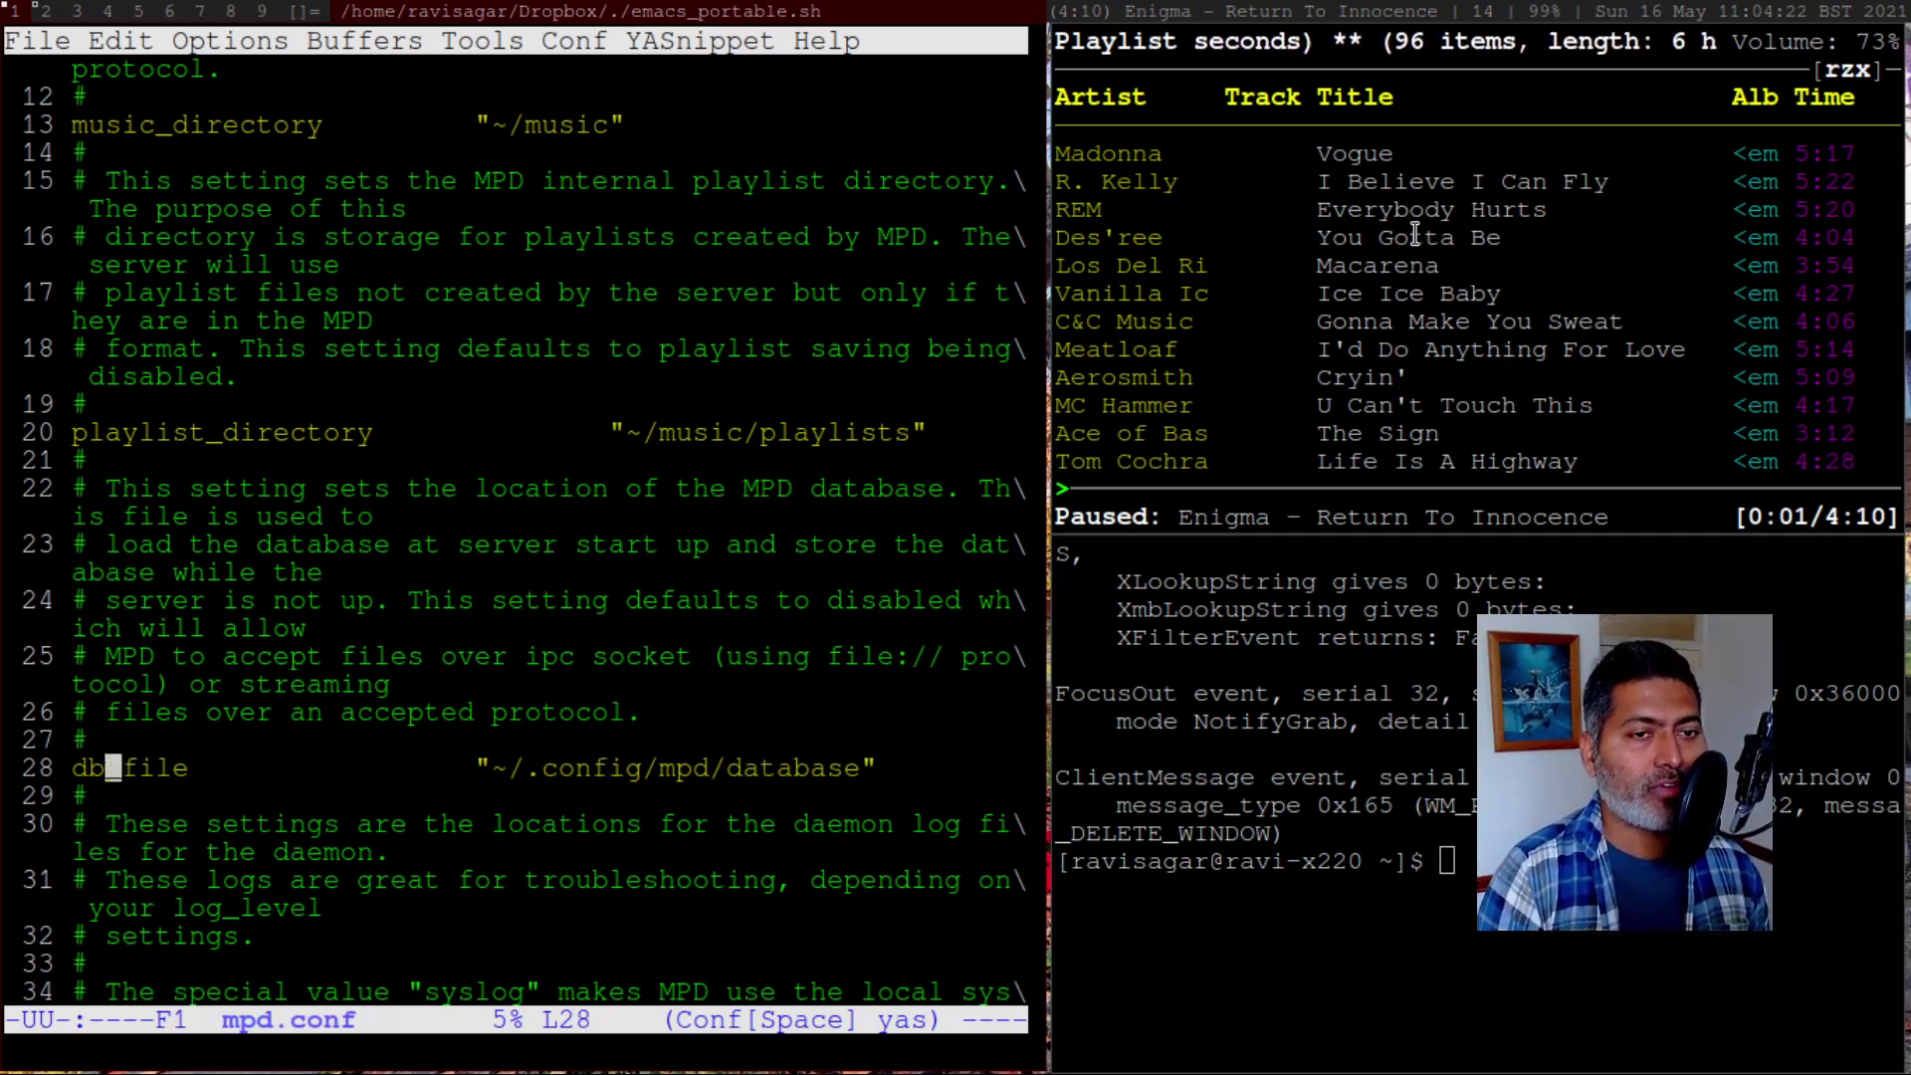
{"action": "key", "text": "alt+f"}
{"action": "key", "text": "alt+f"}
{"action": "key", "text": "alt+f"}
{"action": "key", "text": "Left"}
Examine the log_file and pid_file settings that follow the database setting
{"action": "key", "text": "Down"}
{"action": "key", "text": "Down"}
{"action": "key", "text": "Down"}
{"action": "key", "text": "Down"}
{"action": "key", "text": "Down"}
{"action": "key", "text": "Down"}
{"action": "key", "text": "Down"}
{"action": "key", "text": "Down"}
{"action": "key", "text": "Down"}
{"action": "key", "text": "Down"}
{"action": "key", "text": "Down"}
{"action": "key", "text": "Down"}
{"action": "key", "text": "Down"}
{"action": "key", "text": "Down"}
{"action": "key", "text": "Down"}
{"action": "key", "text": "Down"}
{"action": "key", "text": "Down"}
{"action": "key", "text": "Down"}
{"action": "key", "text": "Down"}
{"action": "key", "text": "Down"}
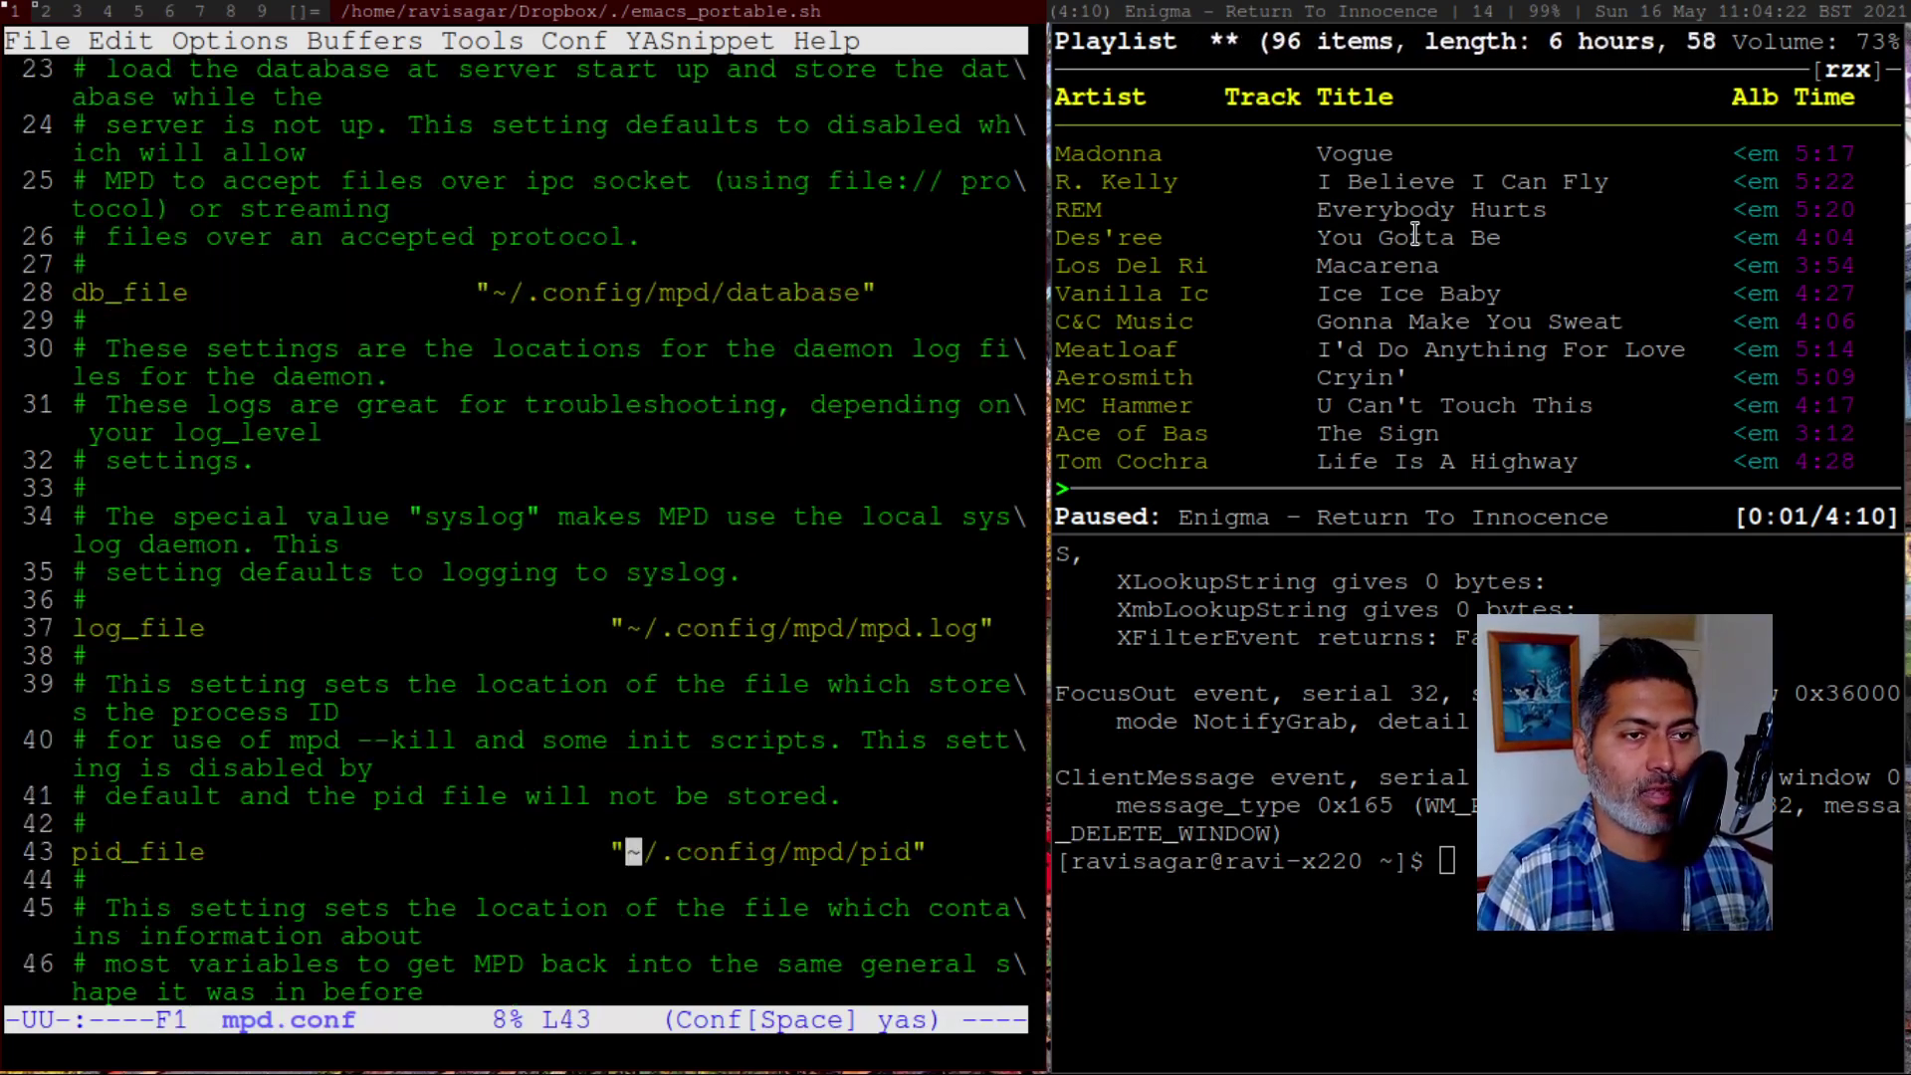
Examine the comments between the log_file and pid_file settings that explain where the process ID is stored
{"action": "key", "text": "Up"}
{"action": "key", "text": "Up"}
{"action": "key", "text": "Up"}
{"action": "key", "text": "Up"}
{"action": "key", "text": "Up"}
{"action": "key", "text": "Up"}
{"action": "key", "text": "Up"}
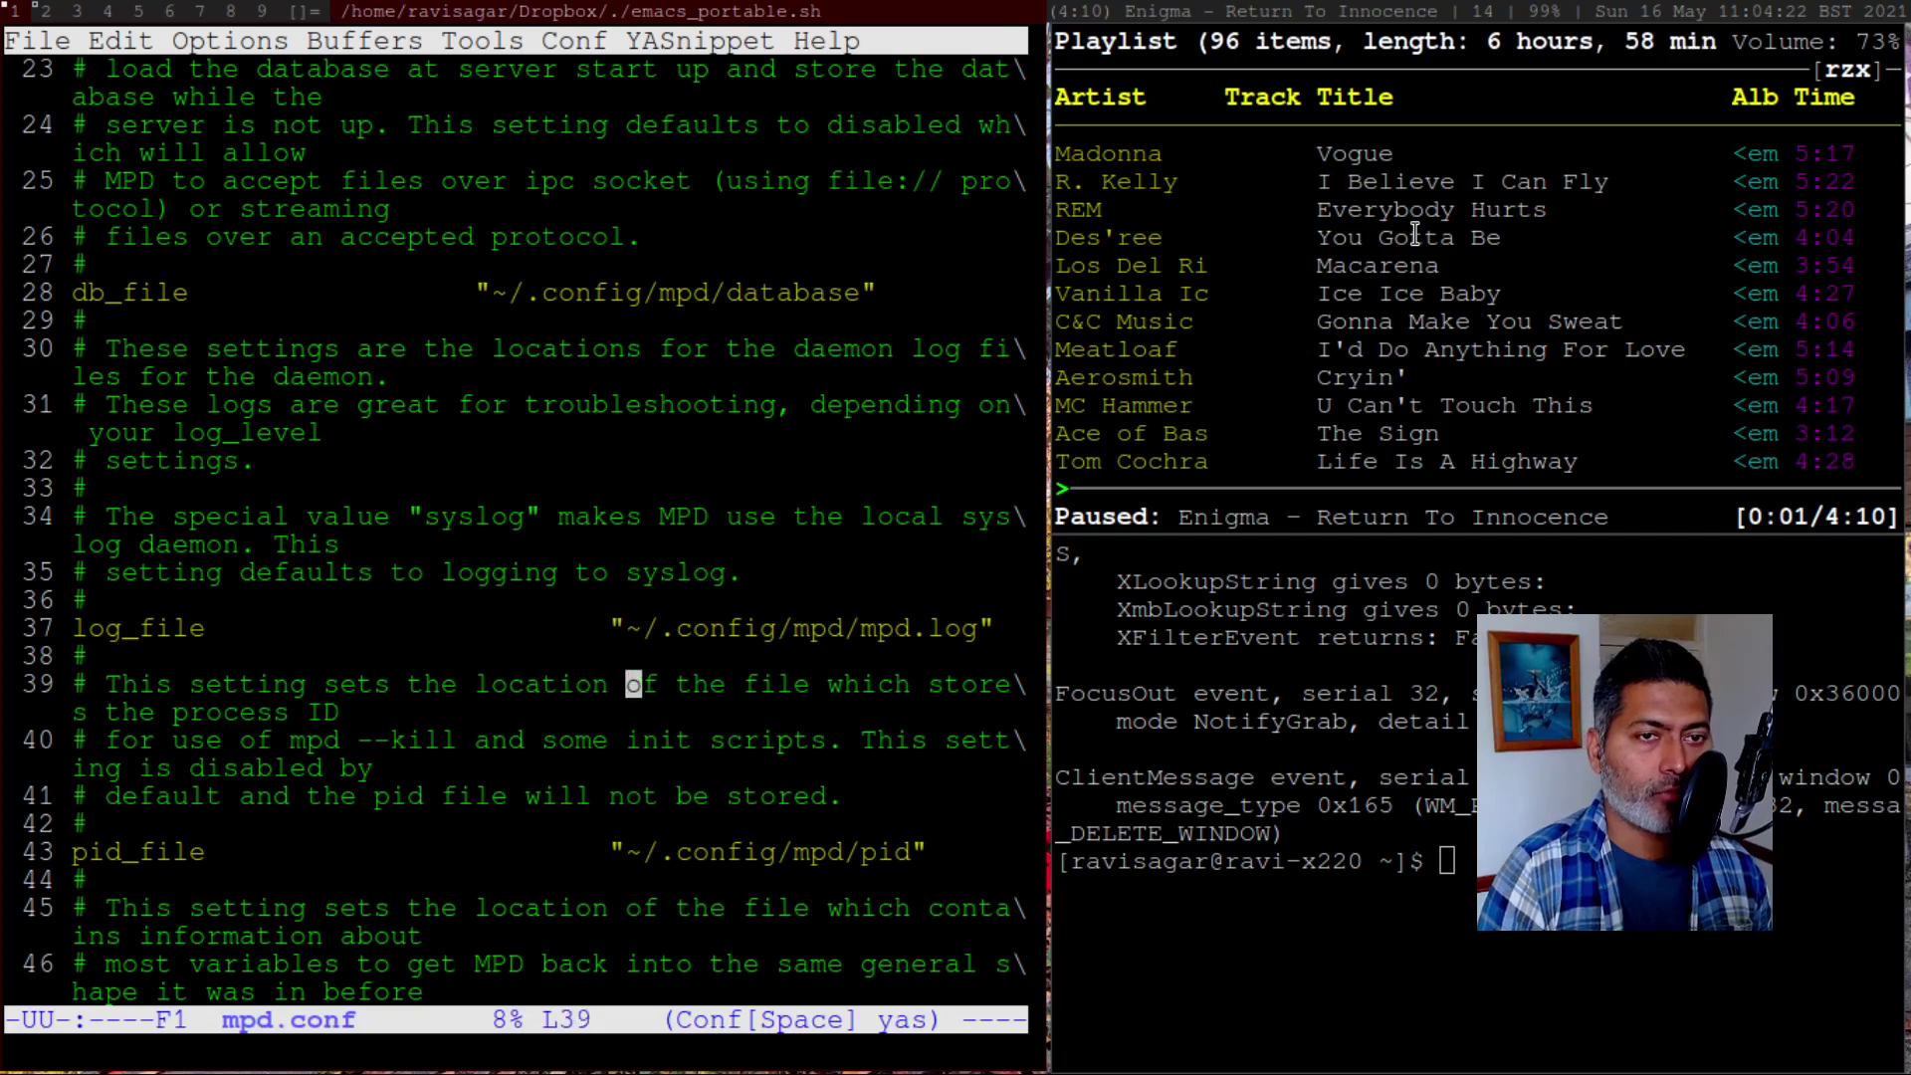
{"action": "key", "text": "Down"}
{"action": "key", "text": "Down"}
{"action": "key", "text": "Down"}
{"action": "key", "text": "Down"}
{"action": "key", "text": "Down"}
{"action": "key", "text": "Down"}
{"action": "key", "text": "Down"}
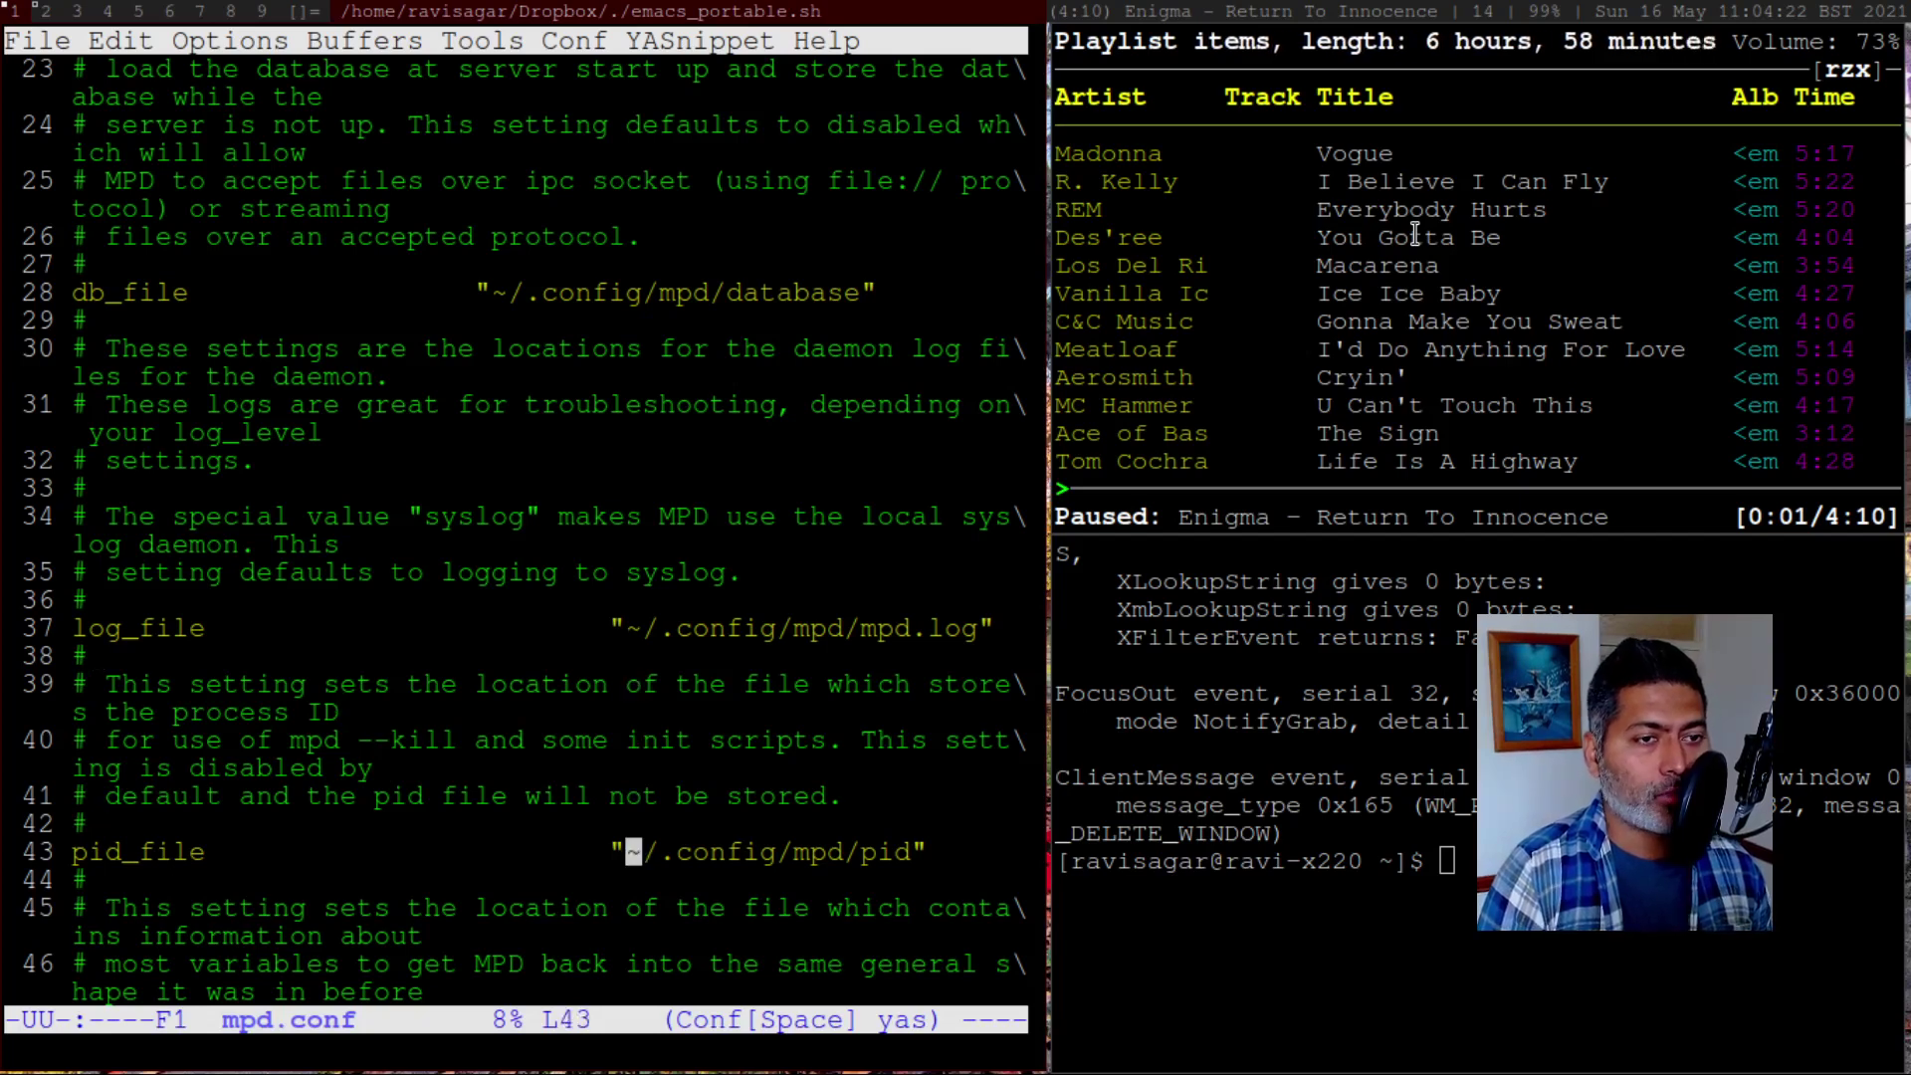
Examine the state_file and sticker_file settings and their explanatory comments
{"action": "key", "text": "Down"}
{"action": "key", "text": "Down"}
{"action": "key", "text": "Down"}
{"action": "key", "text": "Down"}
{"action": "key", "text": "Down"}
{"action": "key", "text": "Down"}
{"action": "key", "text": "Down"}
{"action": "key", "text": "Down"}
{"action": "key", "text": "Down"}
{"action": "key", "text": "Down"}
{"action": "key", "text": "Down"}
{"action": "key", "text": "Down"}
{"action": "key", "text": "Down"}
{"action": "key", "text": "Down"}
{"action": "key", "text": "Down"}
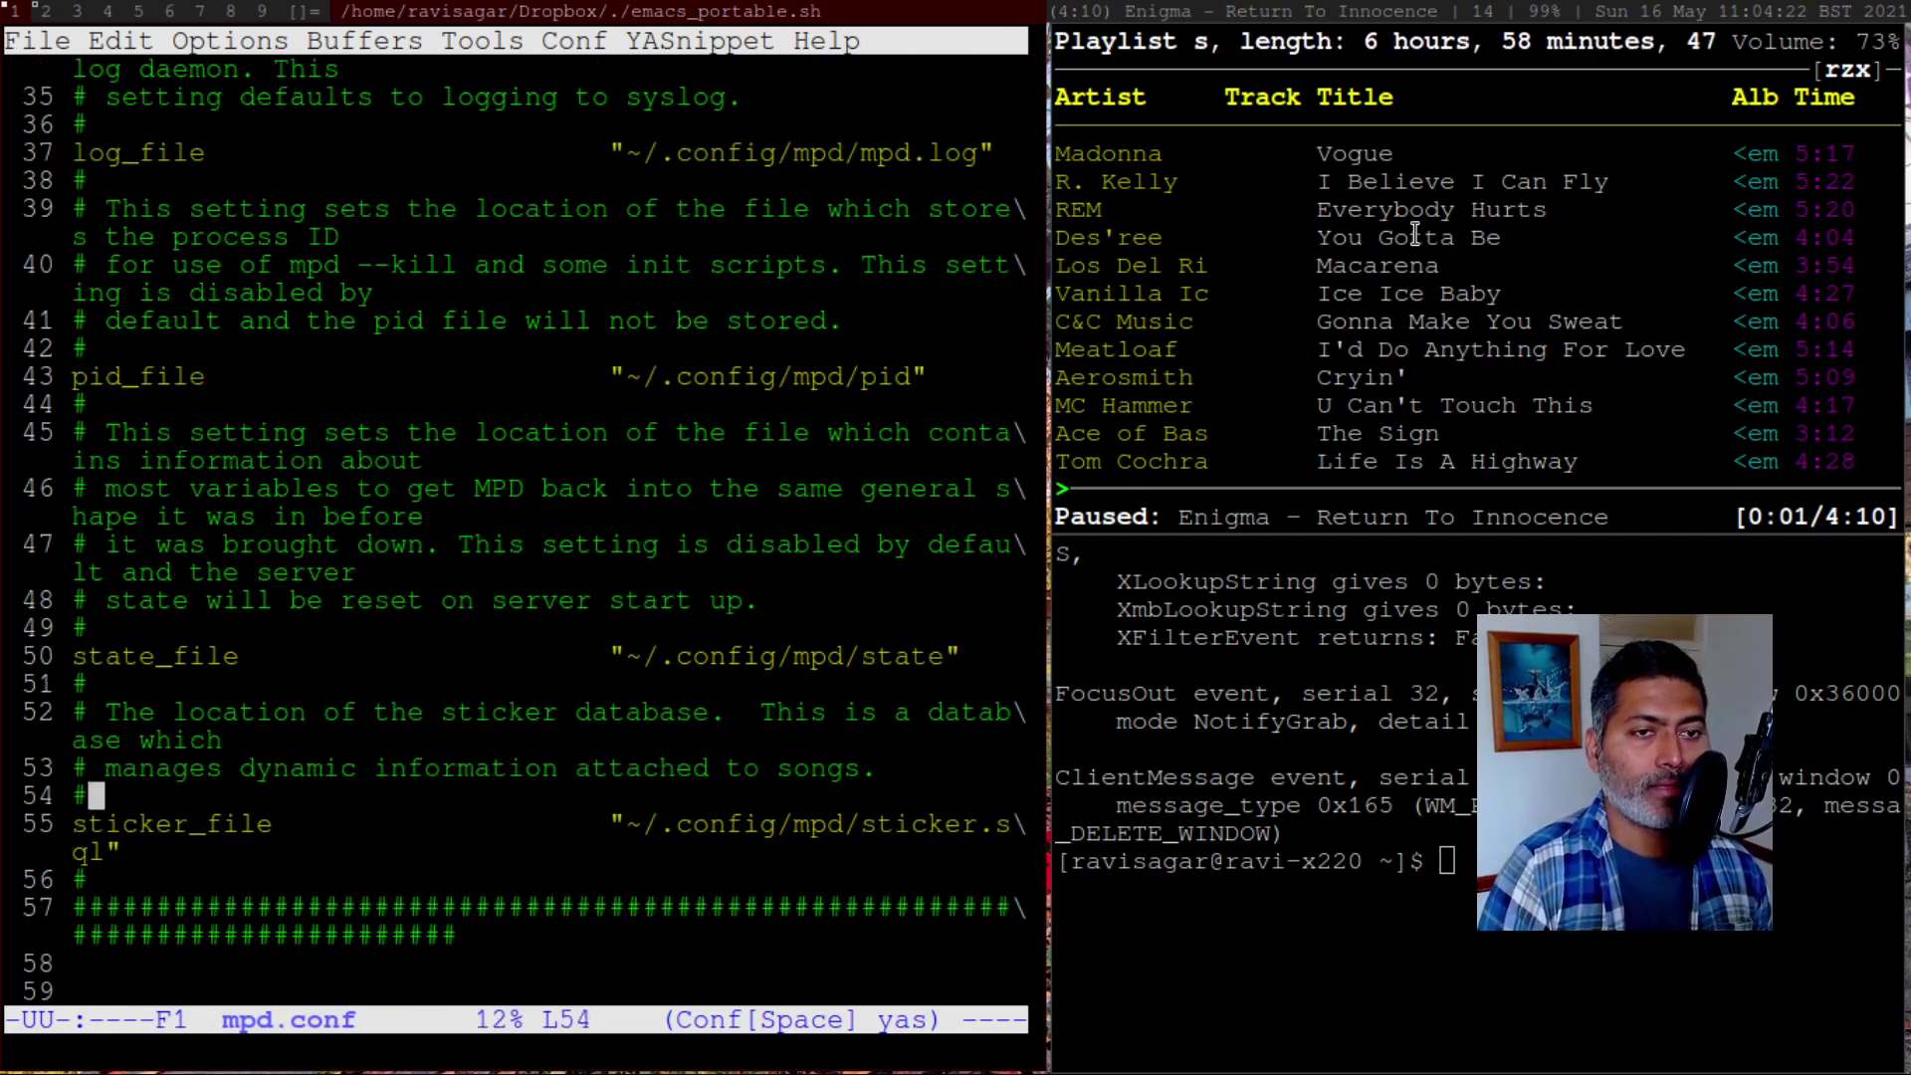
{"action": "key", "text": "Down"}
{"action": "key", "text": "Down"}
{"action": "key", "text": "Down"}
{"action": "key", "text": "Down"}
{"action": "key", "text": "Down"}
{"action": "key", "text": "Up"}
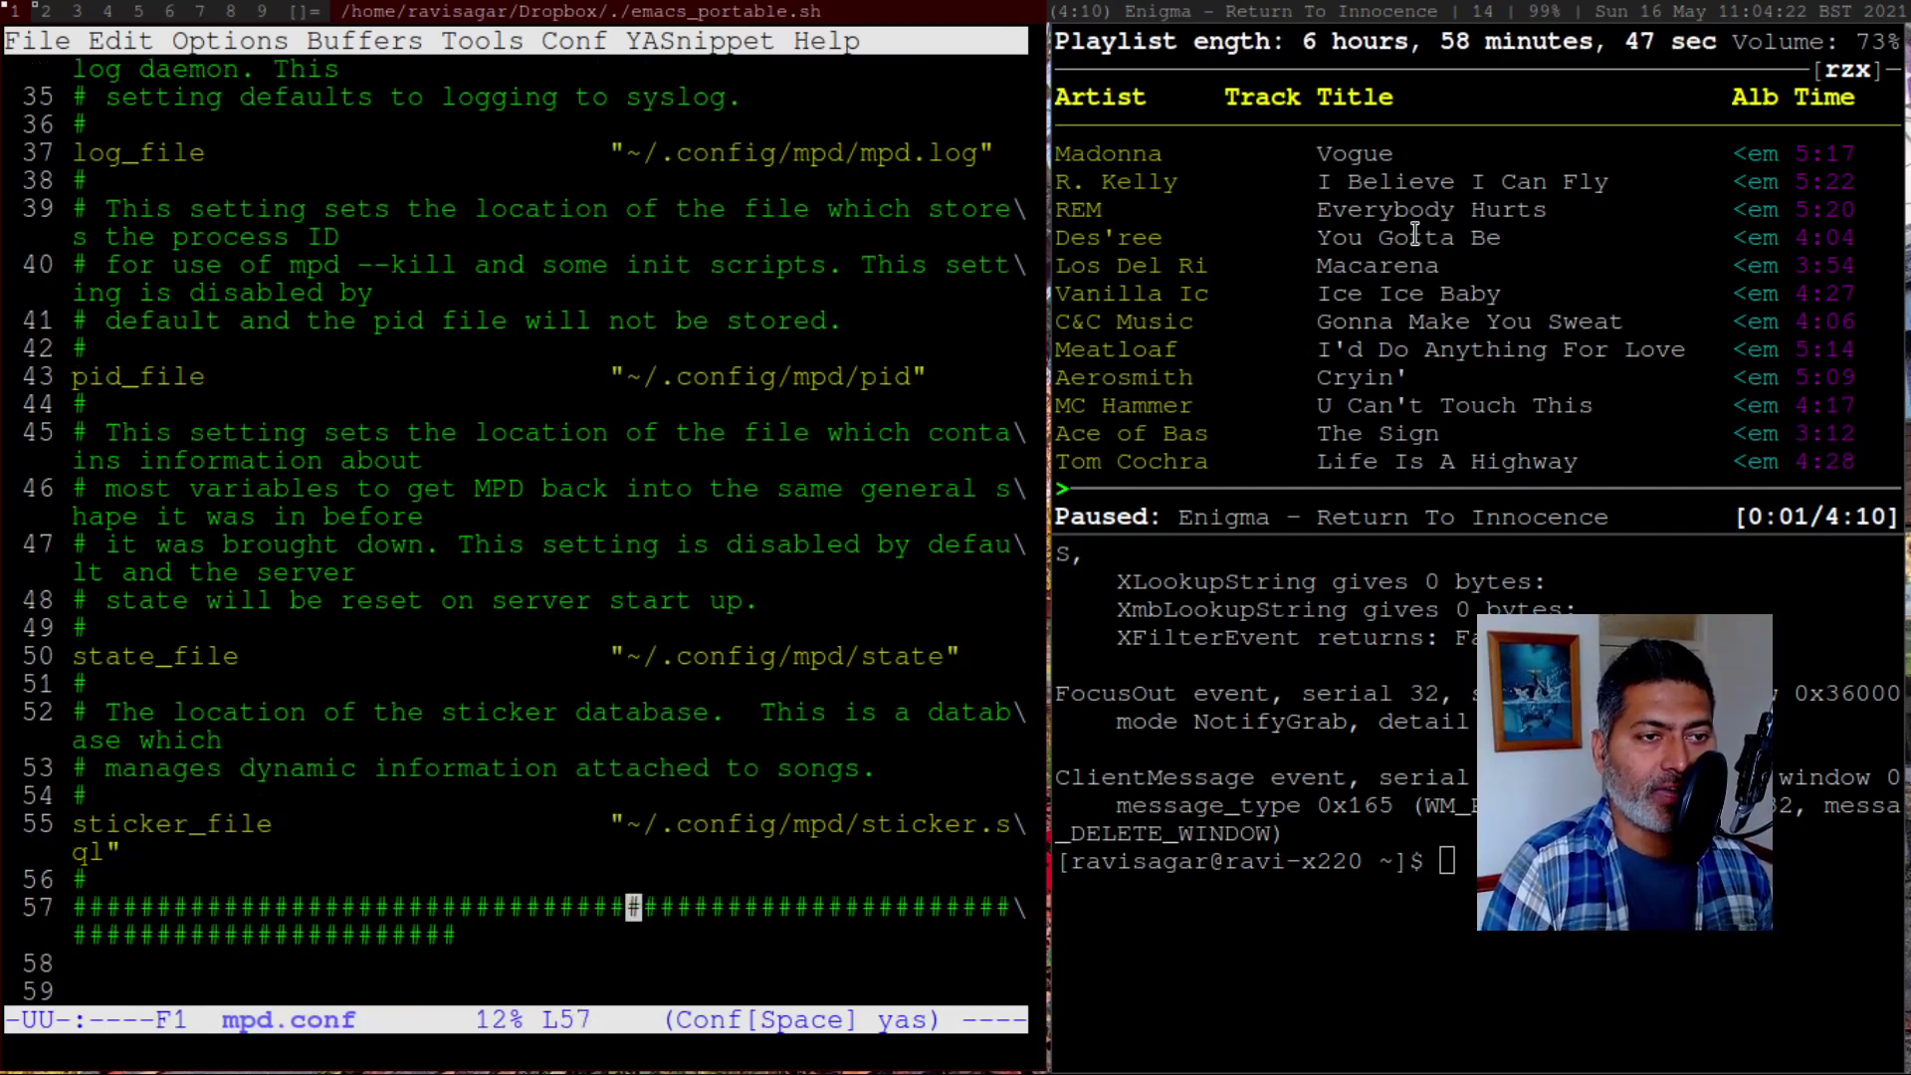
{"action": "key", "text": "Up"}
Examine the general music daemon options for the user, group and network bind address
{"action": "key", "text": "Down"}
{"action": "key", "text": "Down"}
{"action": "key", "text": "Down"}
{"action": "key", "text": "Down"}
{"action": "key", "text": "Down"}
{"action": "key", "text": "Down"}
{"action": "key", "text": "Down"}
{"action": "key", "text": "Down"}
{"action": "key", "text": "Down"}
{"action": "key", "text": "Down"}
{"action": "key", "text": "Down"}
{"action": "key", "text": "Down"}
{"action": "key", "text": "Down"}
{"action": "key", "text": "Down"}
{"action": "key", "text": "Down"}
{"action": "key", "text": "Down"}
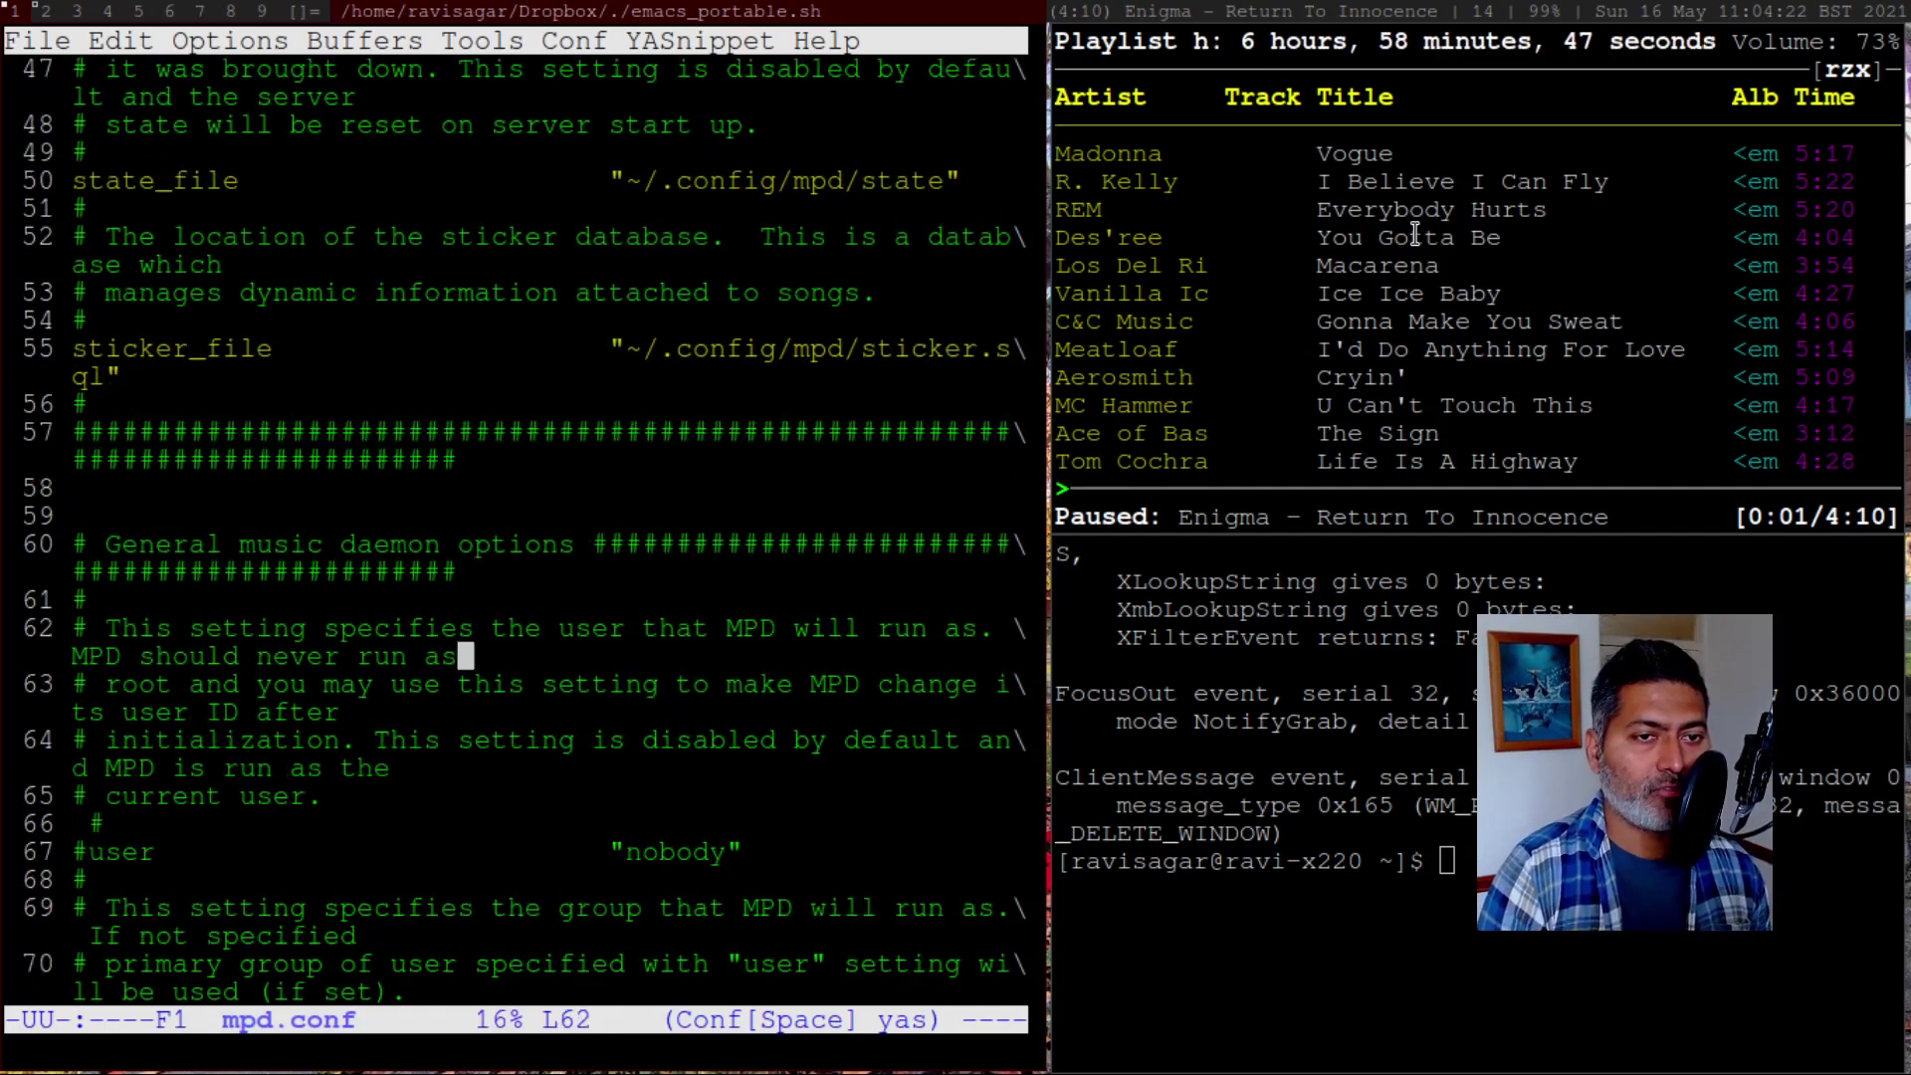
{"action": "key", "text": "Down"}
{"action": "key", "text": "Down"}
{"action": "key", "text": "Down"}
{"action": "key", "text": "Down"}
{"action": "key", "text": "Down"}
{"action": "key", "text": "Down"}
{"action": "key", "text": "Down"}
{"action": "key", "text": "Down"}
{"action": "key", "text": "Down"}
{"action": "key", "text": "Down"}
{"action": "key", "text": "Down"}
{"action": "key", "text": "Down"}
{"action": "key", "text": "Down"}
{"action": "key", "text": "Down"}
{"action": "key", "text": "Down"}
{"action": "key", "text": "Down"}
{"action": "key", "text": "Down"}
{"action": "key", "text": "Down"}
{"action": "key", "text": "Down"}
{"action": "key", "text": "Down"}
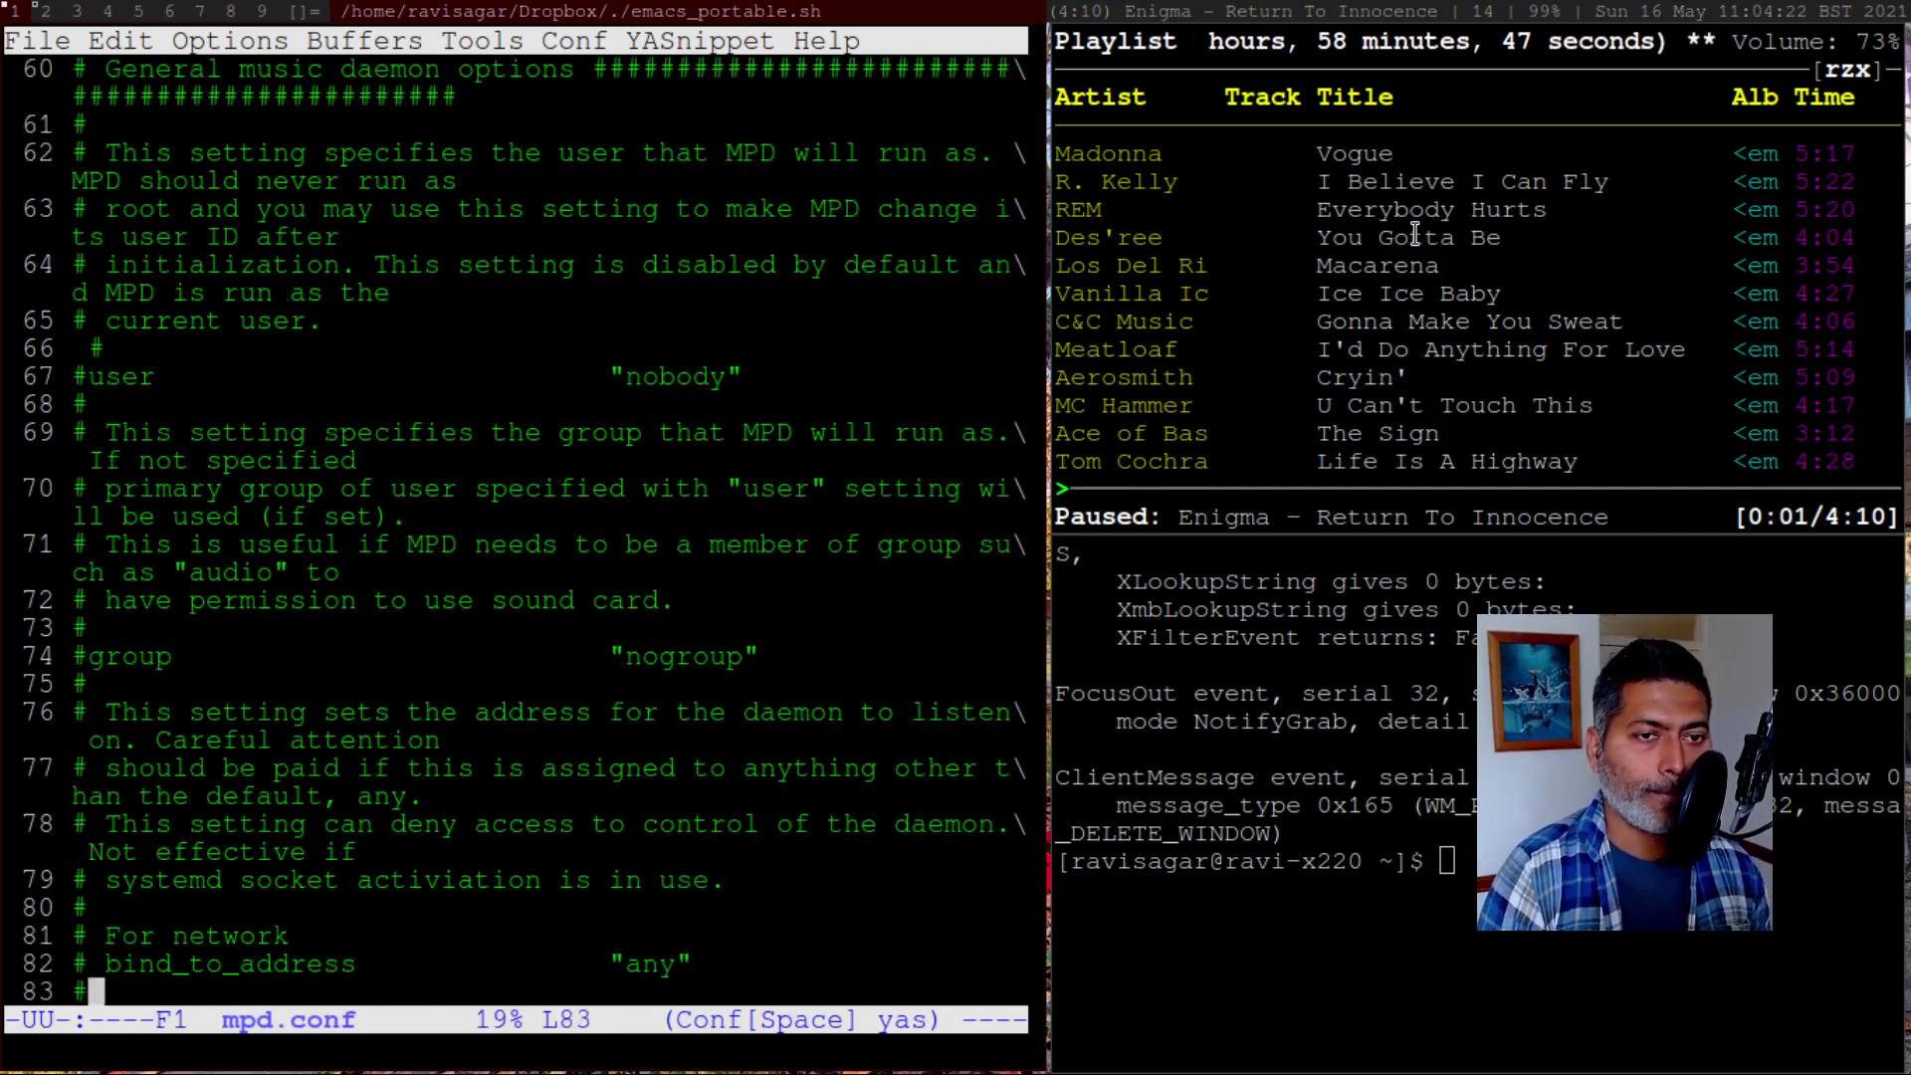
Examine the remaining daemon options from the listening address through playlist and metadata settings to auto_update
{"action": "key", "text": "Down"}
{"action": "key", "text": "Down"}
{"action": "key", "text": "Down"}
{"action": "key", "text": "Down"}
{"action": "key", "text": "Down"}
{"action": "key", "text": "Down"}
{"action": "key", "text": "Down"}
{"action": "key", "text": "Down"}
{"action": "key", "text": "Down"}
{"action": "key", "text": "Down"}
{"action": "key", "text": "Down"}
{"action": "key", "text": "Down"}
{"action": "key", "text": "Down"}
{"action": "key", "text": "Down"}
{"action": "key", "text": "Down"}
{"action": "key", "text": "Down"}
{"action": "key", "text": "Down"}
{"action": "key", "text": "Down"}
{"action": "key", "text": "Down"}
{"action": "key", "text": "Down"}
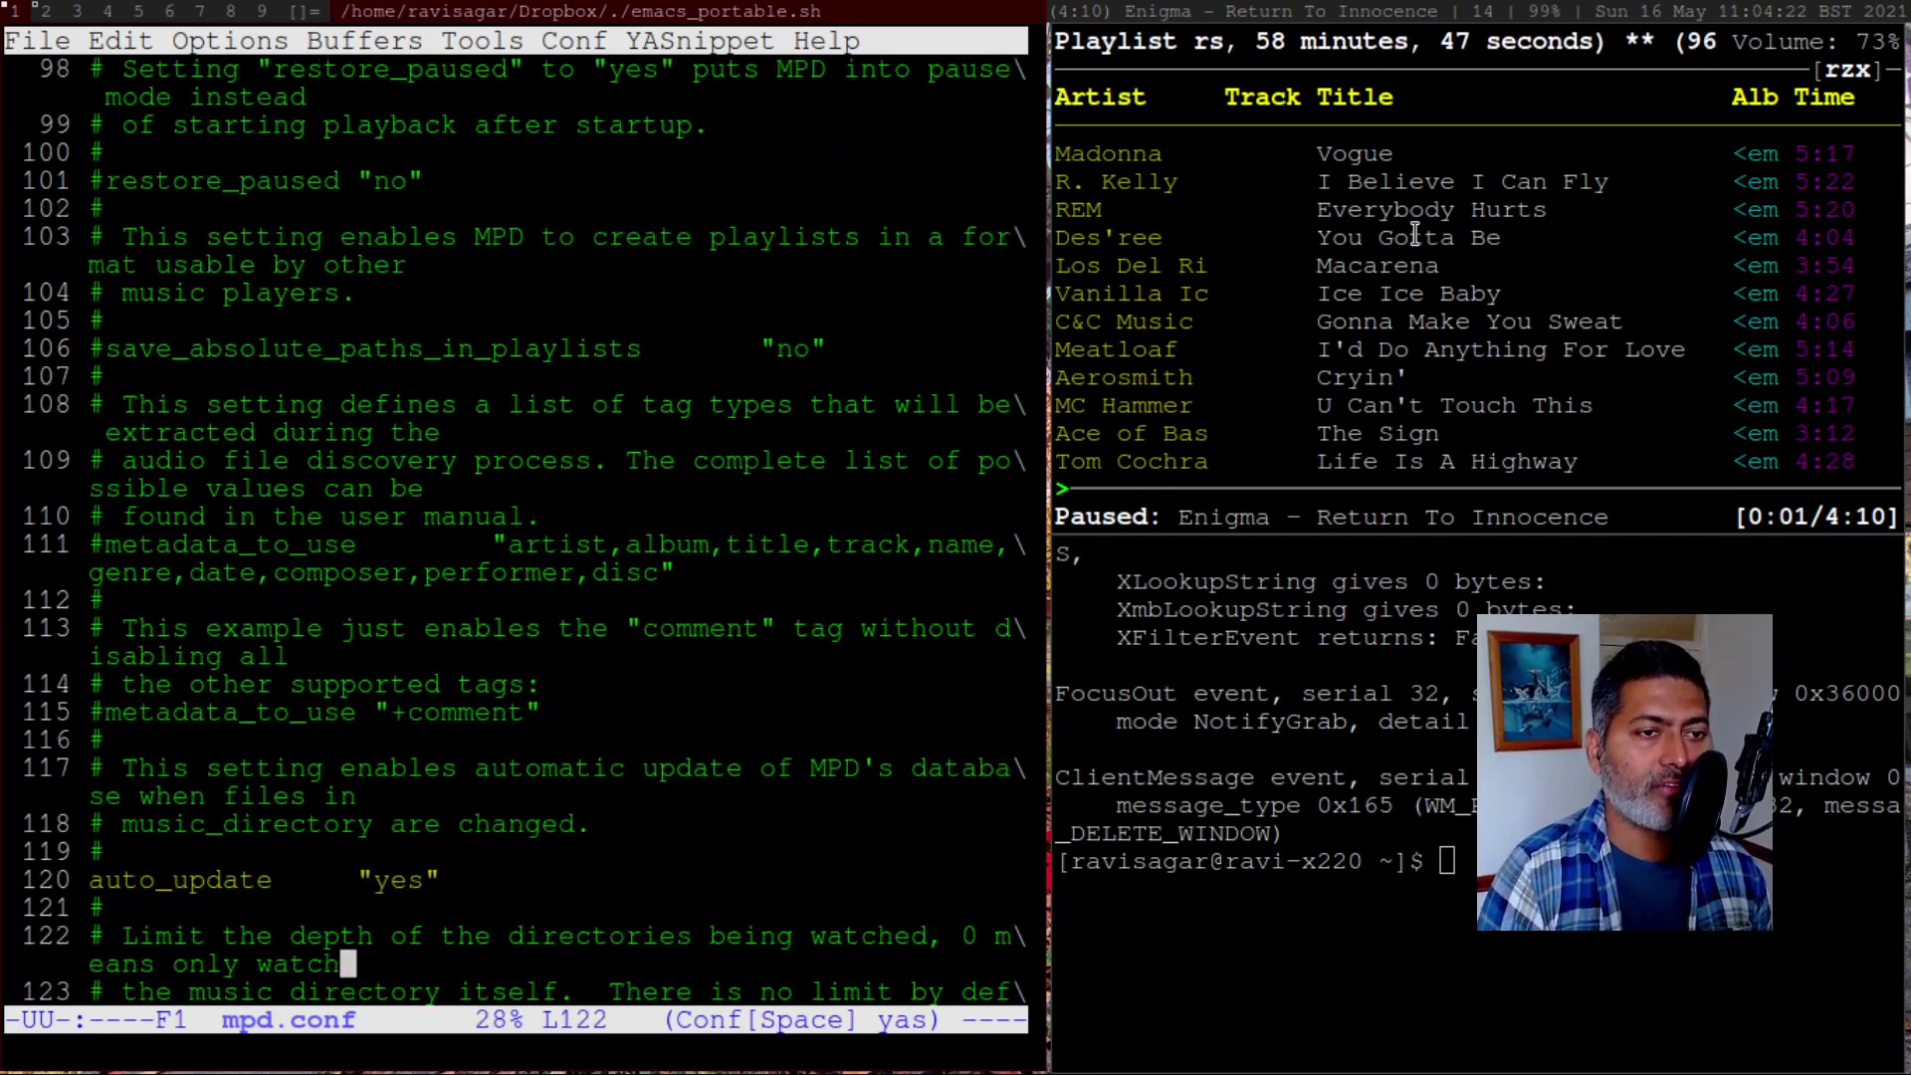
{"action": "key", "text": "Up"}
{"action": "key", "text": "Up"}
{"action": "key", "text": "Up"}
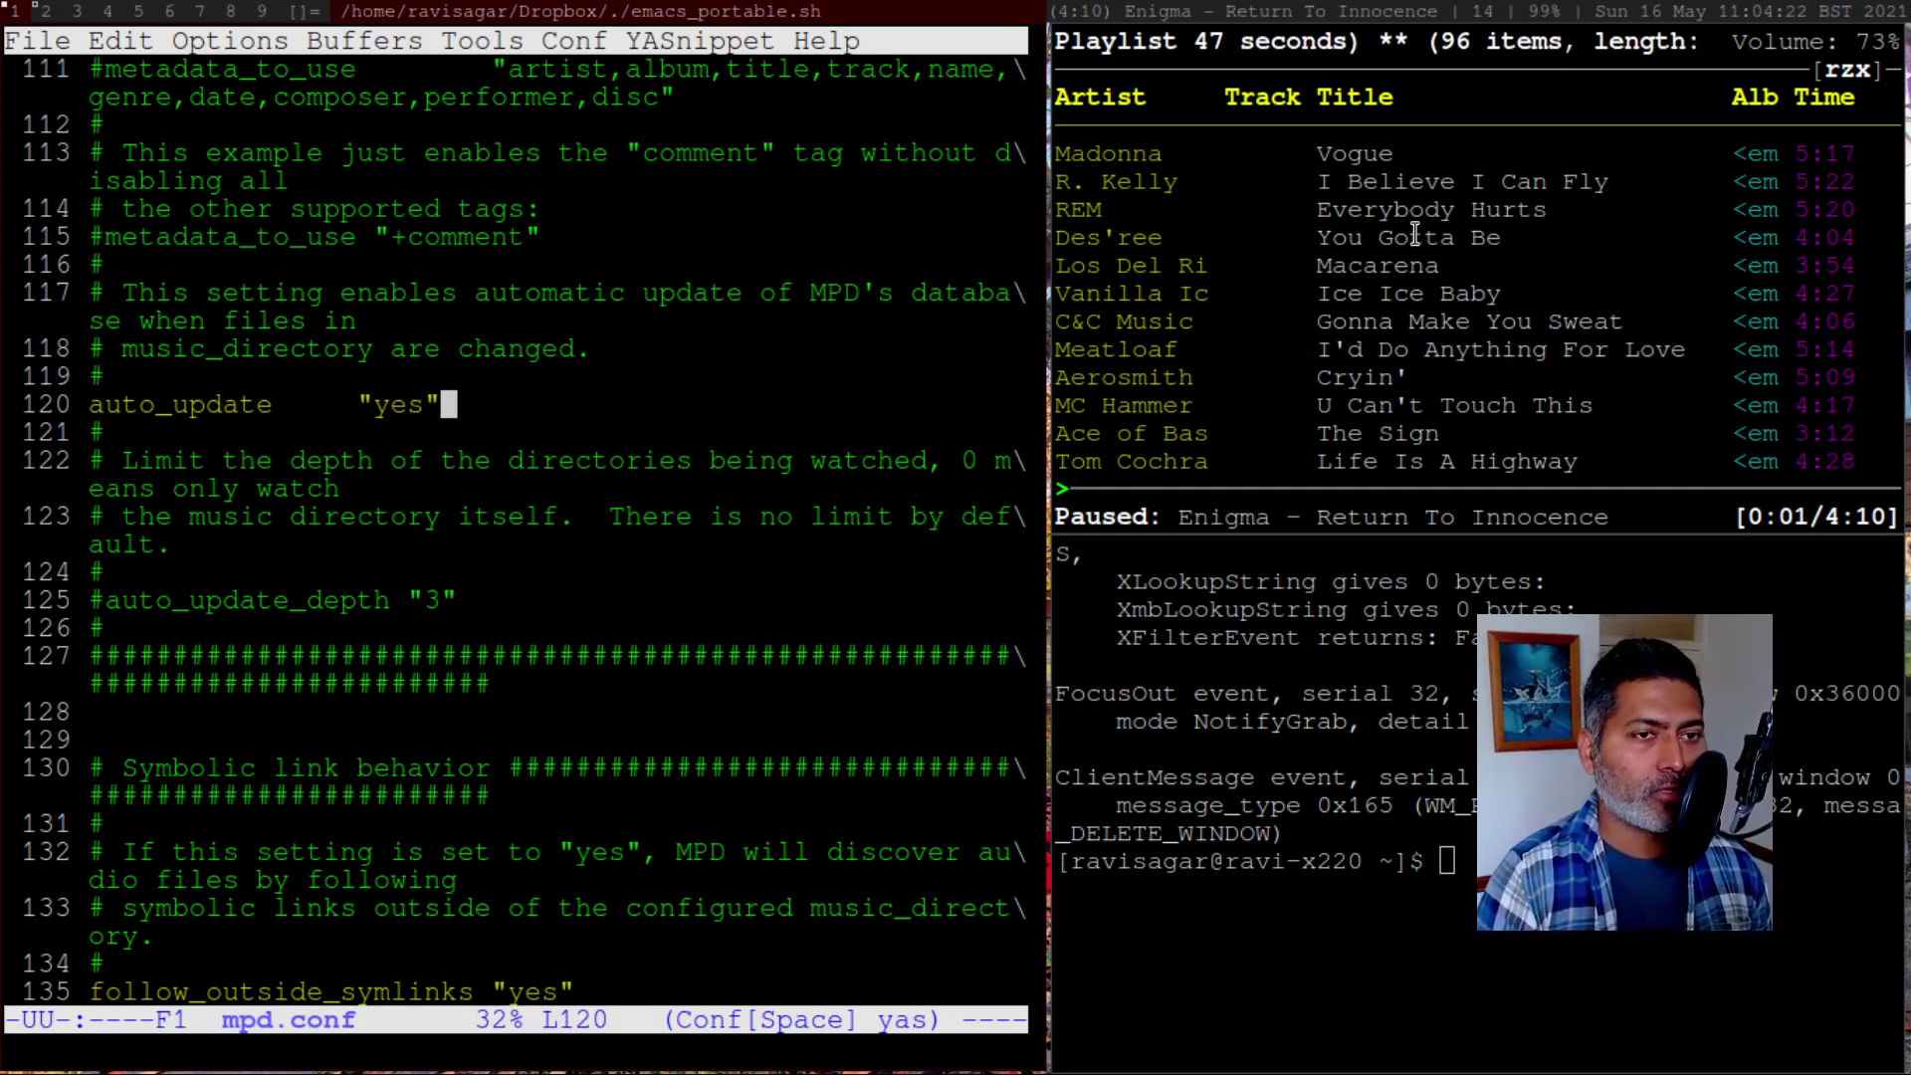
Examine the follow_outside_symlinks and follow_inside_symlinks settings in the symbolic link section, up to the start of the Zeroconf section
{"action": "key", "text": "Down"}
{"action": "key", "text": "Down"}
{"action": "key", "text": "Down"}
{"action": "key", "text": "Down"}
{"action": "key", "text": "Down"}
{"action": "key", "text": "Down"}
{"action": "key", "text": "Down"}
{"action": "key", "text": "Down"}
{"action": "key", "text": "Down"}
{"action": "key", "text": "Down"}
{"action": "key", "text": "Down"}
{"action": "key", "text": "Down"}
{"action": "key", "text": "Down"}
{"action": "key", "text": "Down"}
{"action": "key", "text": "Down"}
{"action": "key", "text": "Down"}
{"action": "key", "text": "Down"}
{"action": "key", "text": "Down"}
{"action": "key", "text": "Down"}
{"action": "key", "text": "Down"}
{"action": "key", "text": "Down"}
{"action": "key", "text": "Up"}
{"action": "key", "text": "Up"}
{"action": "key", "text": "Up"}
{"action": "key", "text": "Up"}
{"action": "key", "text": "Down"}
{"action": "key", "text": "Down"}
{"action": "key", "text": "Down"}
{"action": "key", "text": "Down"}
{"action": "key", "text": "Down"}
{"action": "key", "text": "Down"}
{"action": "key", "text": "Down"}
{"action": "key", "text": "Down"}
{"action": "key", "text": "Down"}
{"action": "key", "text": "Down"}
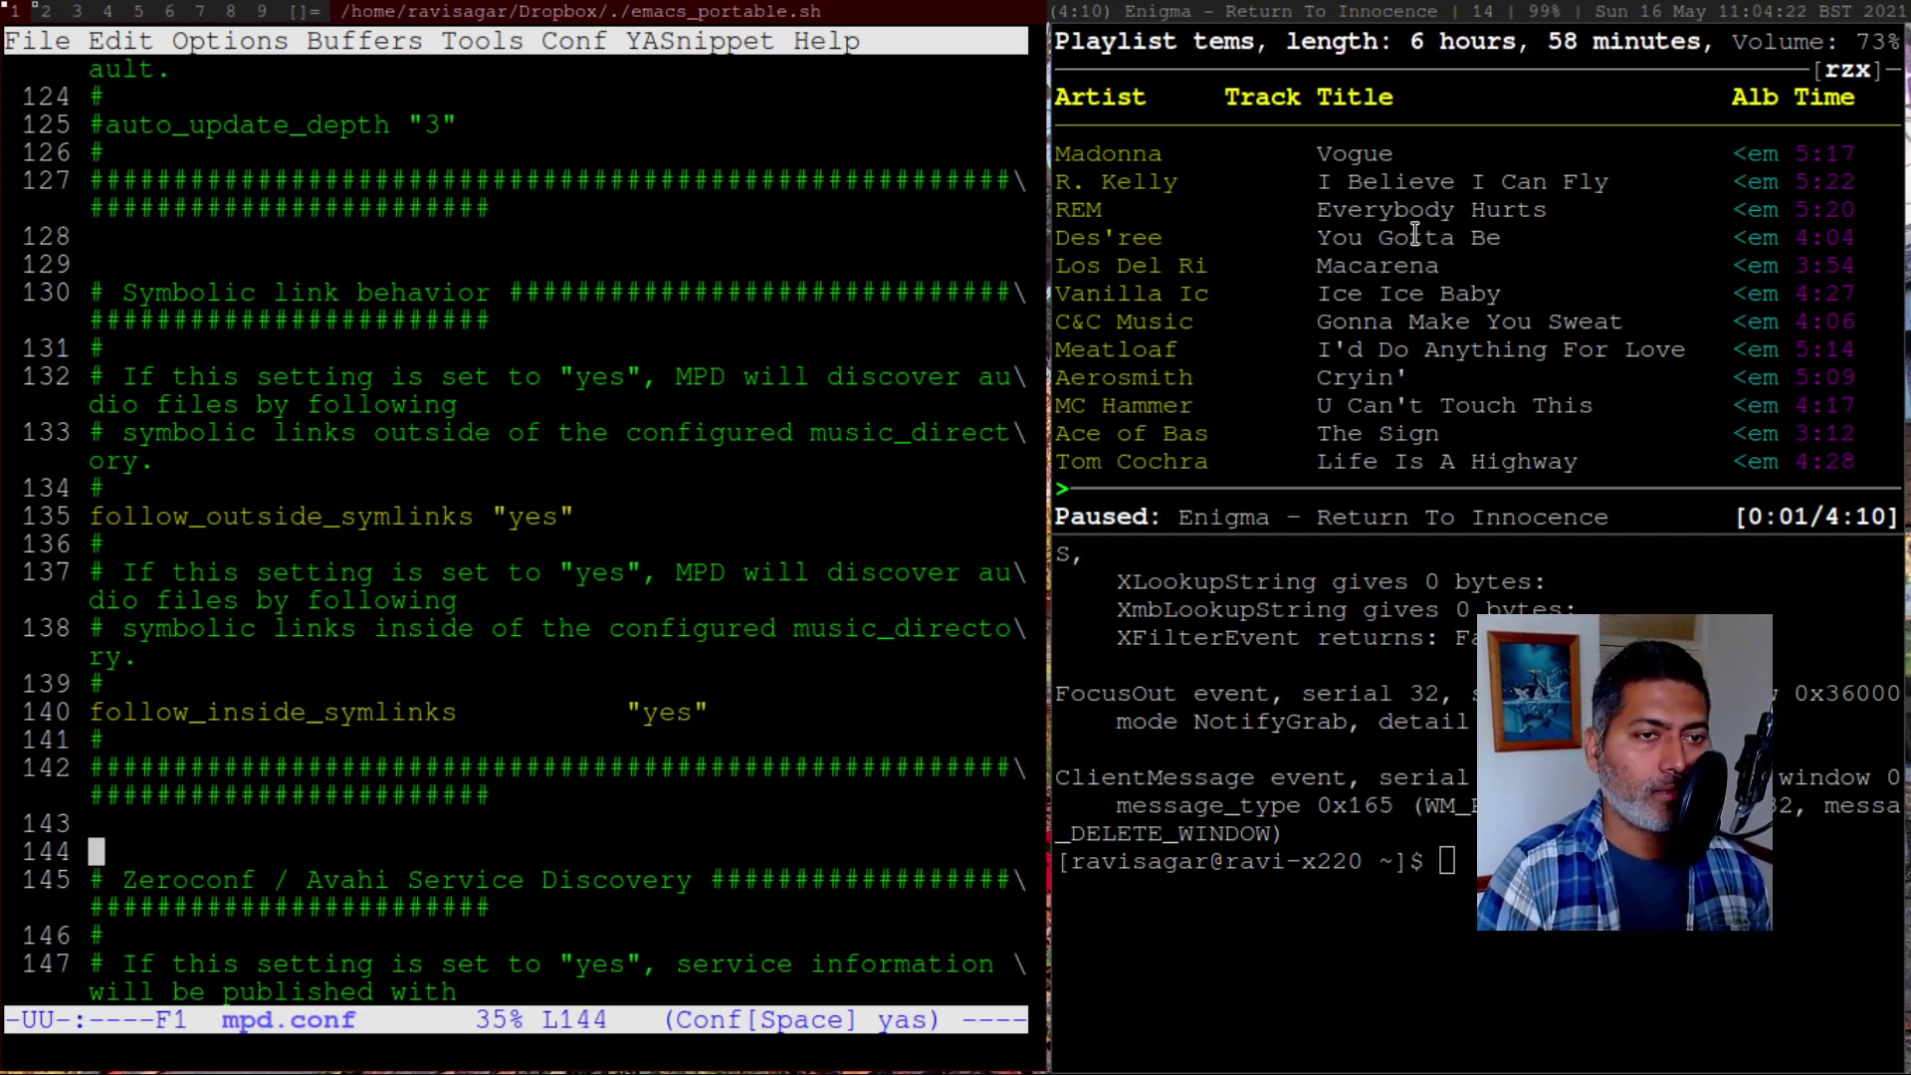
{"action": "key", "text": "Up"}
{"action": "key", "text": "Up"}
{"action": "key", "text": "Up"}
{"action": "key", "text": "Up"}
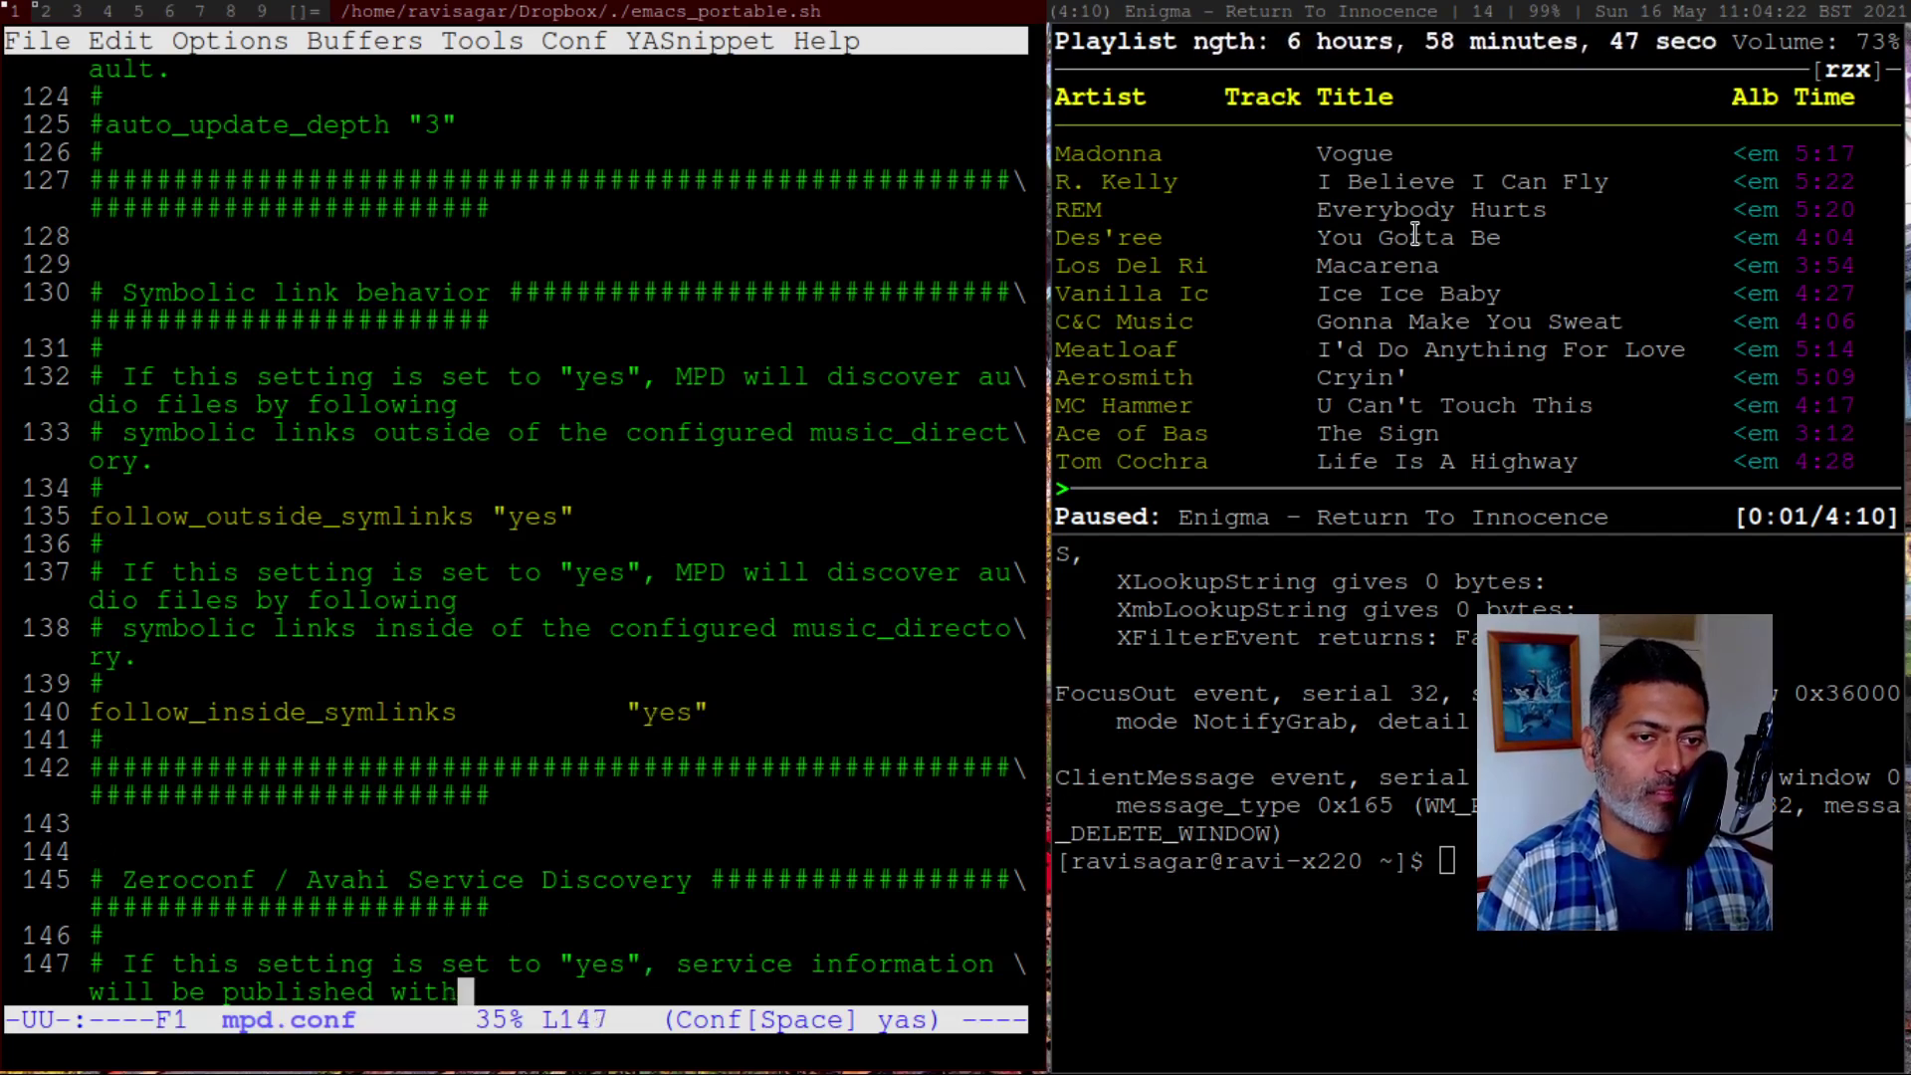
Examine the configuration from the Zeroconf section through the recorder output example to the end of the httpd audio_output block
{"action": "key", "text": "Down"}
{"action": "key", "text": "Down"}
{"action": "key", "text": "Down"}
{"action": "key", "text": "Down"}
{"action": "key", "text": "Down"}
{"action": "key", "text": "Down"}
{"action": "key", "text": "Down"}
{"action": "key", "text": "Down"}
{"action": "key", "text": "Down"}
{"action": "key", "text": "Down"}
{"action": "key", "text": "Down"}
{"action": "key", "text": "Down"}
{"action": "key", "text": "Down"}
{"action": "key", "text": "Down"}
{"action": "key", "text": "Down"}
{"action": "key", "text": "Down"}
{"action": "key", "text": "Down"}
{"action": "key", "text": "Down"}
{"action": "key", "text": "Down"}
{"action": "key", "text": "Down"}
{"action": "key", "text": "Down"}
{"action": "key", "text": "Down"}
{"action": "key", "text": "Down"}
{"action": "key", "text": "Down"}
{"action": "key", "text": "Down"}
{"action": "key", "text": "Down"}
{"action": "key", "text": "Down"}
{"action": "key", "text": "Down"}
{"action": "key", "text": "Down"}
{"action": "key", "text": "Down"}
{"action": "key", "text": "Down"}
{"action": "key", "text": "Down"}
{"action": "key", "text": "Down"}
{"action": "key", "text": "Down"}
{"action": "key", "text": "Down"}
{"action": "key", "text": "Down"}
{"action": "key", "text": "Down"}
{"action": "key", "text": "Down"}
{"action": "key", "text": "Down"}
{"action": "key", "text": "Down"}
{"action": "key", "text": "Down"}
{"action": "key", "text": "Down"}
{"action": "key", "text": "Down"}
{"action": "key", "text": "Down"}
{"action": "key", "text": "Down"}
{"action": "key", "text": "Down"}
{"action": "key", "text": "Down"}
{"action": "key", "text": "Down"}
{"action": "key", "text": "Down"}
{"action": "key", "text": "Down"}
{"action": "key", "text": "Down"}
{"action": "key", "text": "Down"}
{"action": "key", "text": "Down"}
{"action": "key", "text": "Down"}
{"action": "key", "text": "Down"}
{"action": "key", "text": "Down"}
{"action": "key", "text": "Down"}
{"action": "key", "text": "Down"}
{"action": "key", "text": "Down"}
{"action": "key", "text": "Down"}
{"action": "key", "text": "Down"}
{"action": "key", "text": "Down"}
{"action": "key", "text": "Down"}
{"action": "key", "text": "Down"}
{"action": "key", "text": "Down"}
{"action": "key", "text": "Down"}
{"action": "key", "text": "Down"}
{"action": "key", "text": "Down"}
{"action": "key", "text": "Down"}
{"action": "key", "text": "Down"}
{"action": "key", "text": "Down"}
{"action": "key", "text": "Down"}
{"action": "key", "text": "Down"}
{"action": "key", "text": "Down"}
{"action": "key", "text": "Down"}
{"action": "key", "text": "Down"}
{"action": "key", "text": "Down"}
{"action": "key", "text": "Down"}
{"action": "key", "text": "Down"}
{"action": "key", "text": "Down"}
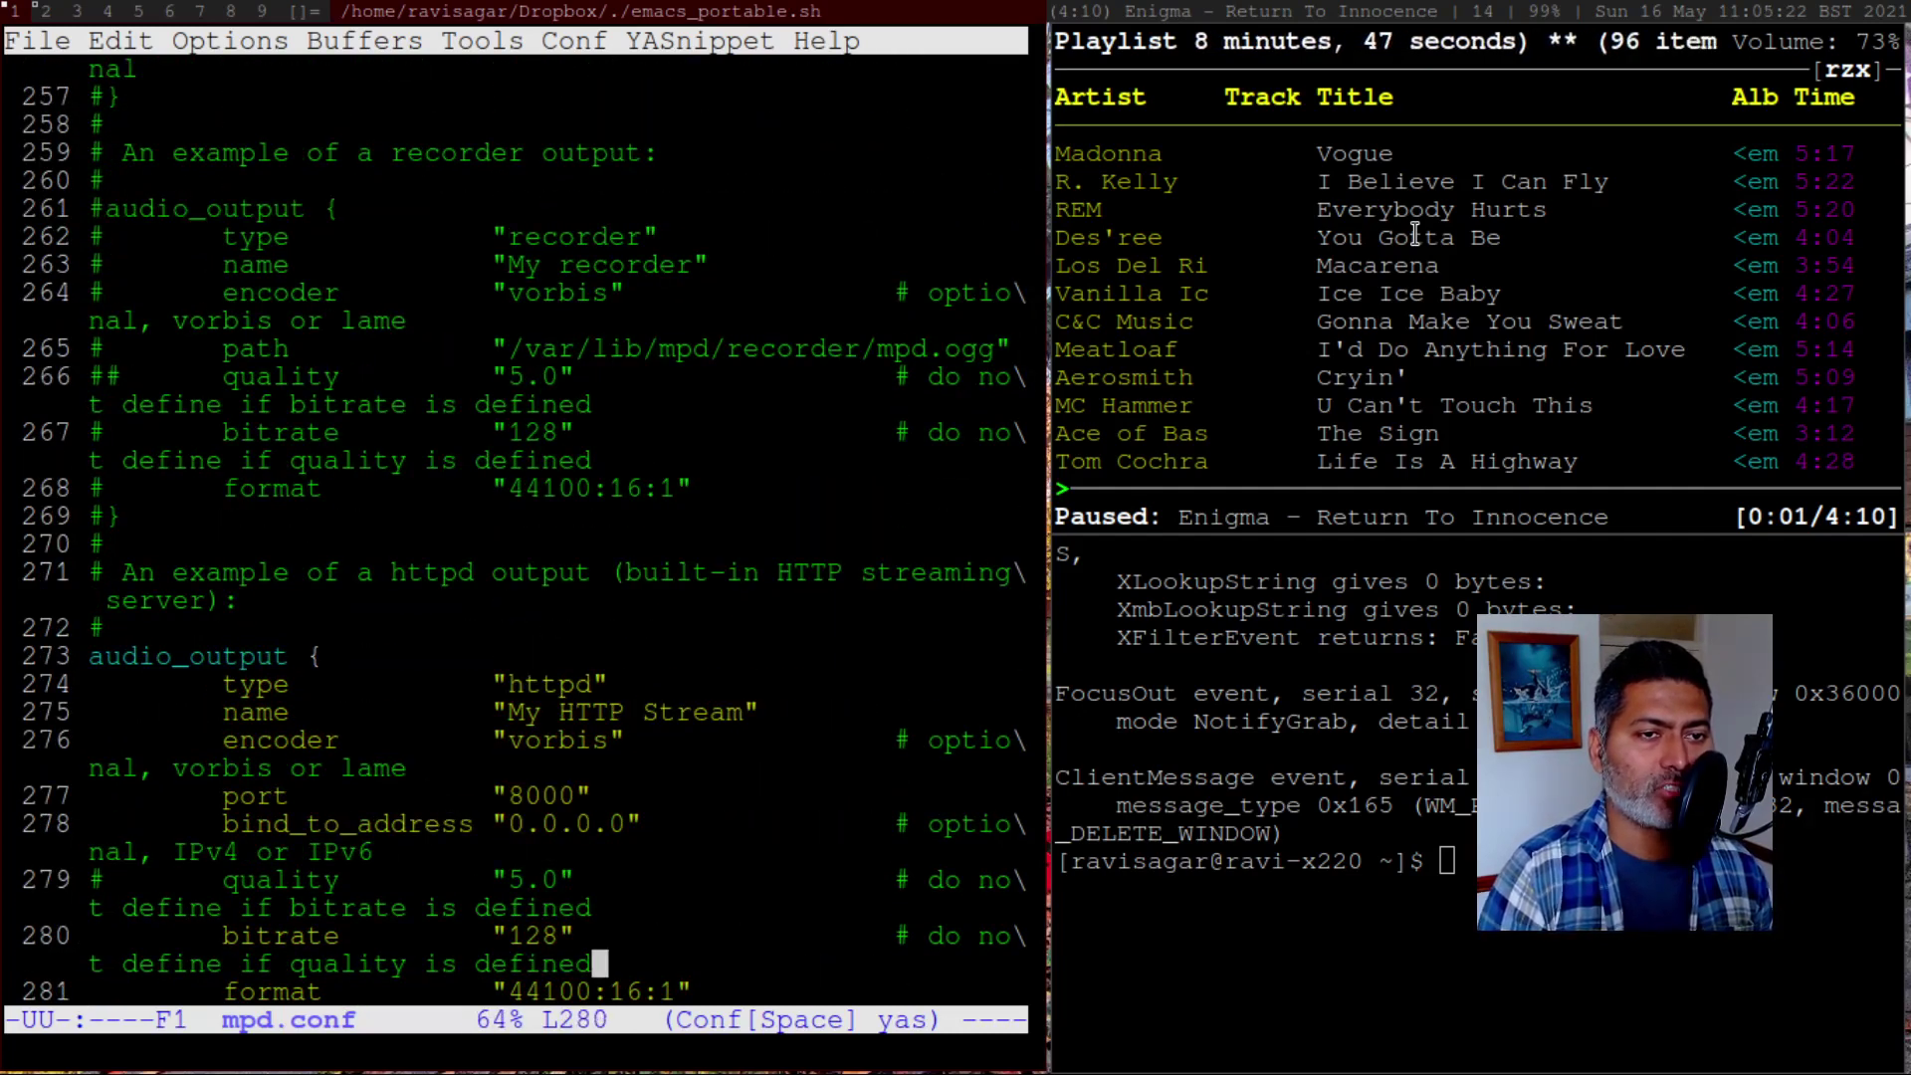
{"action": "key", "text": "Down"}
{"action": "key", "text": "Down"}
{"action": "key", "text": "Down"}
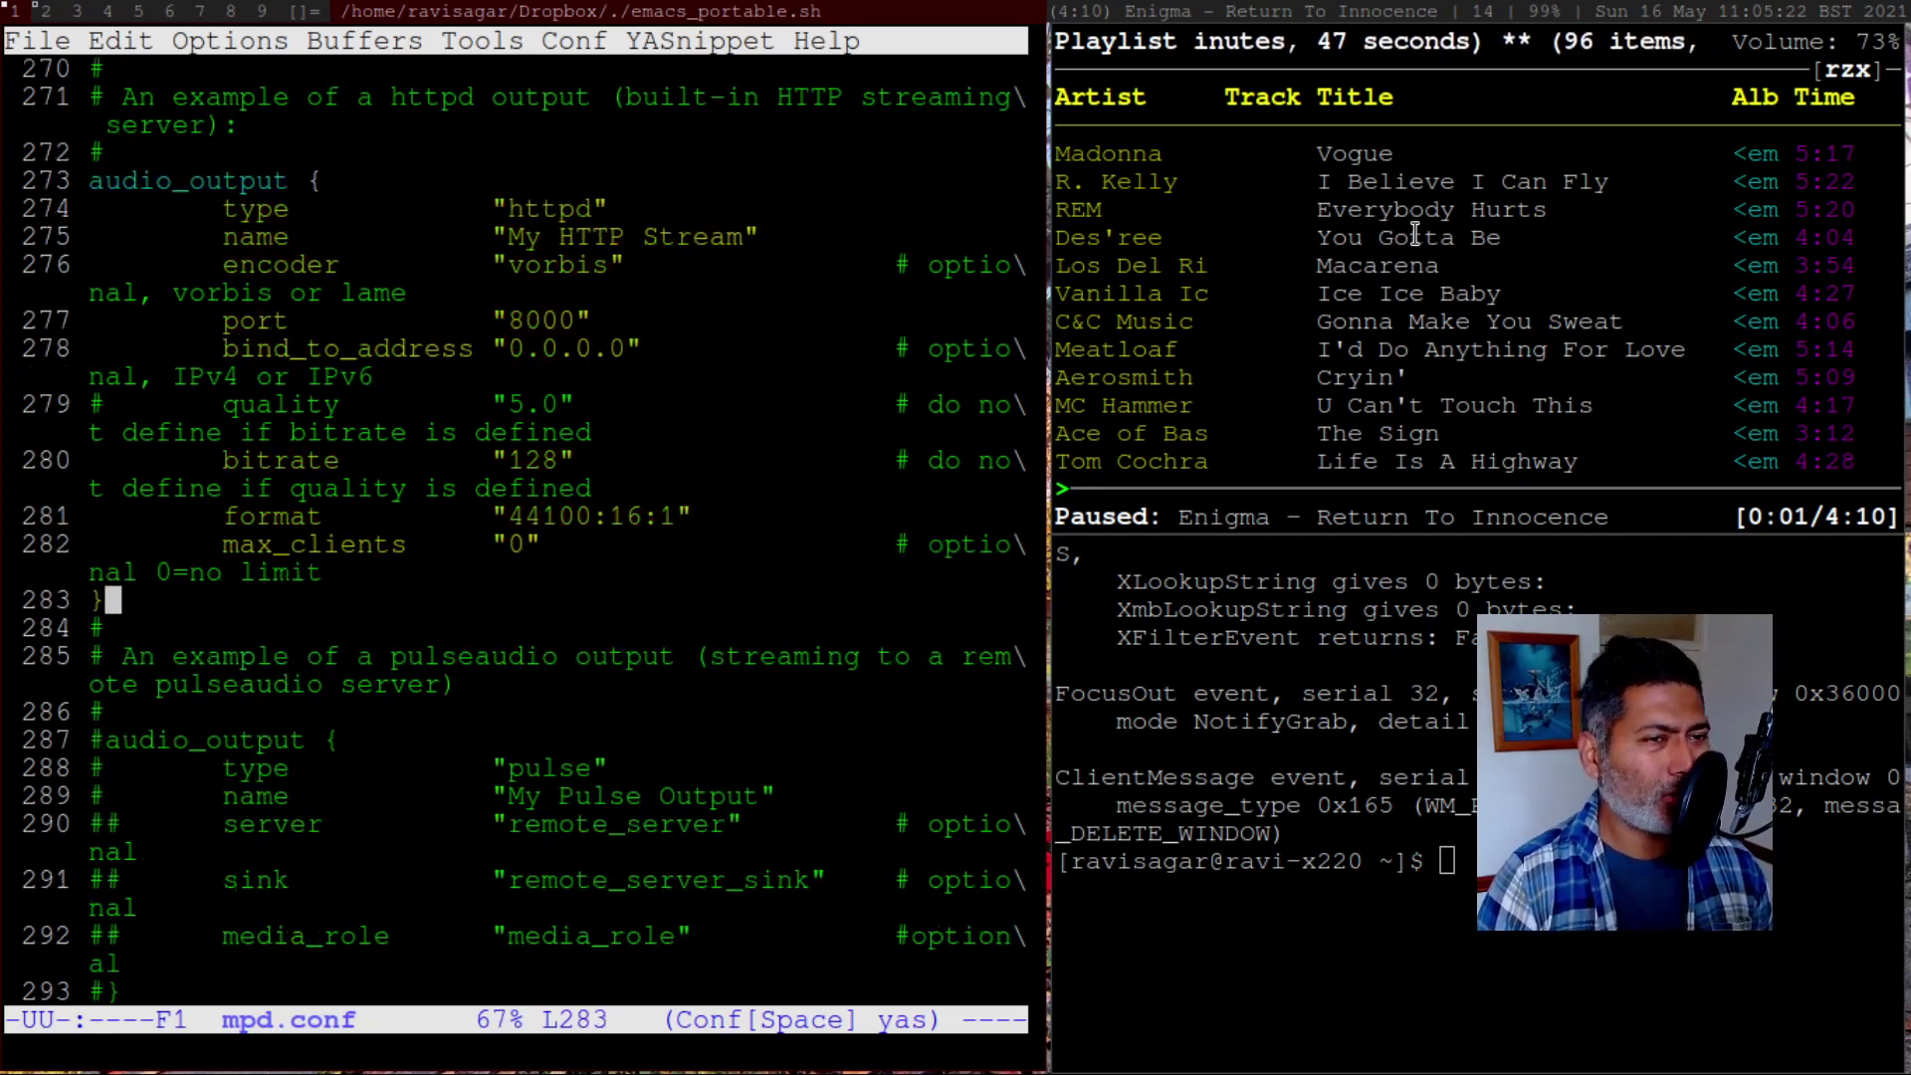
Examine the type, name, encoder and port settings in the httpd audio_output block, starting from its opening line
{"action": "key", "text": "Up"}
{"action": "key", "text": "Up"}
{"action": "key", "text": "Up"}
{"action": "key", "text": "Up"}
{"action": "key", "text": "Up"}
{"action": "key", "text": "Up"}
{"action": "key", "text": "Up"}
{"action": "key", "text": "Up"}
{"action": "key", "text": "Up"}
{"action": "key", "text": "Up"}
{"action": "key", "text": "Up"}
{"action": "key", "text": "Up"}
{"action": "key", "text": "Up"}
{"action": "key", "text": "Up"}
{"action": "key", "text": "Up"}
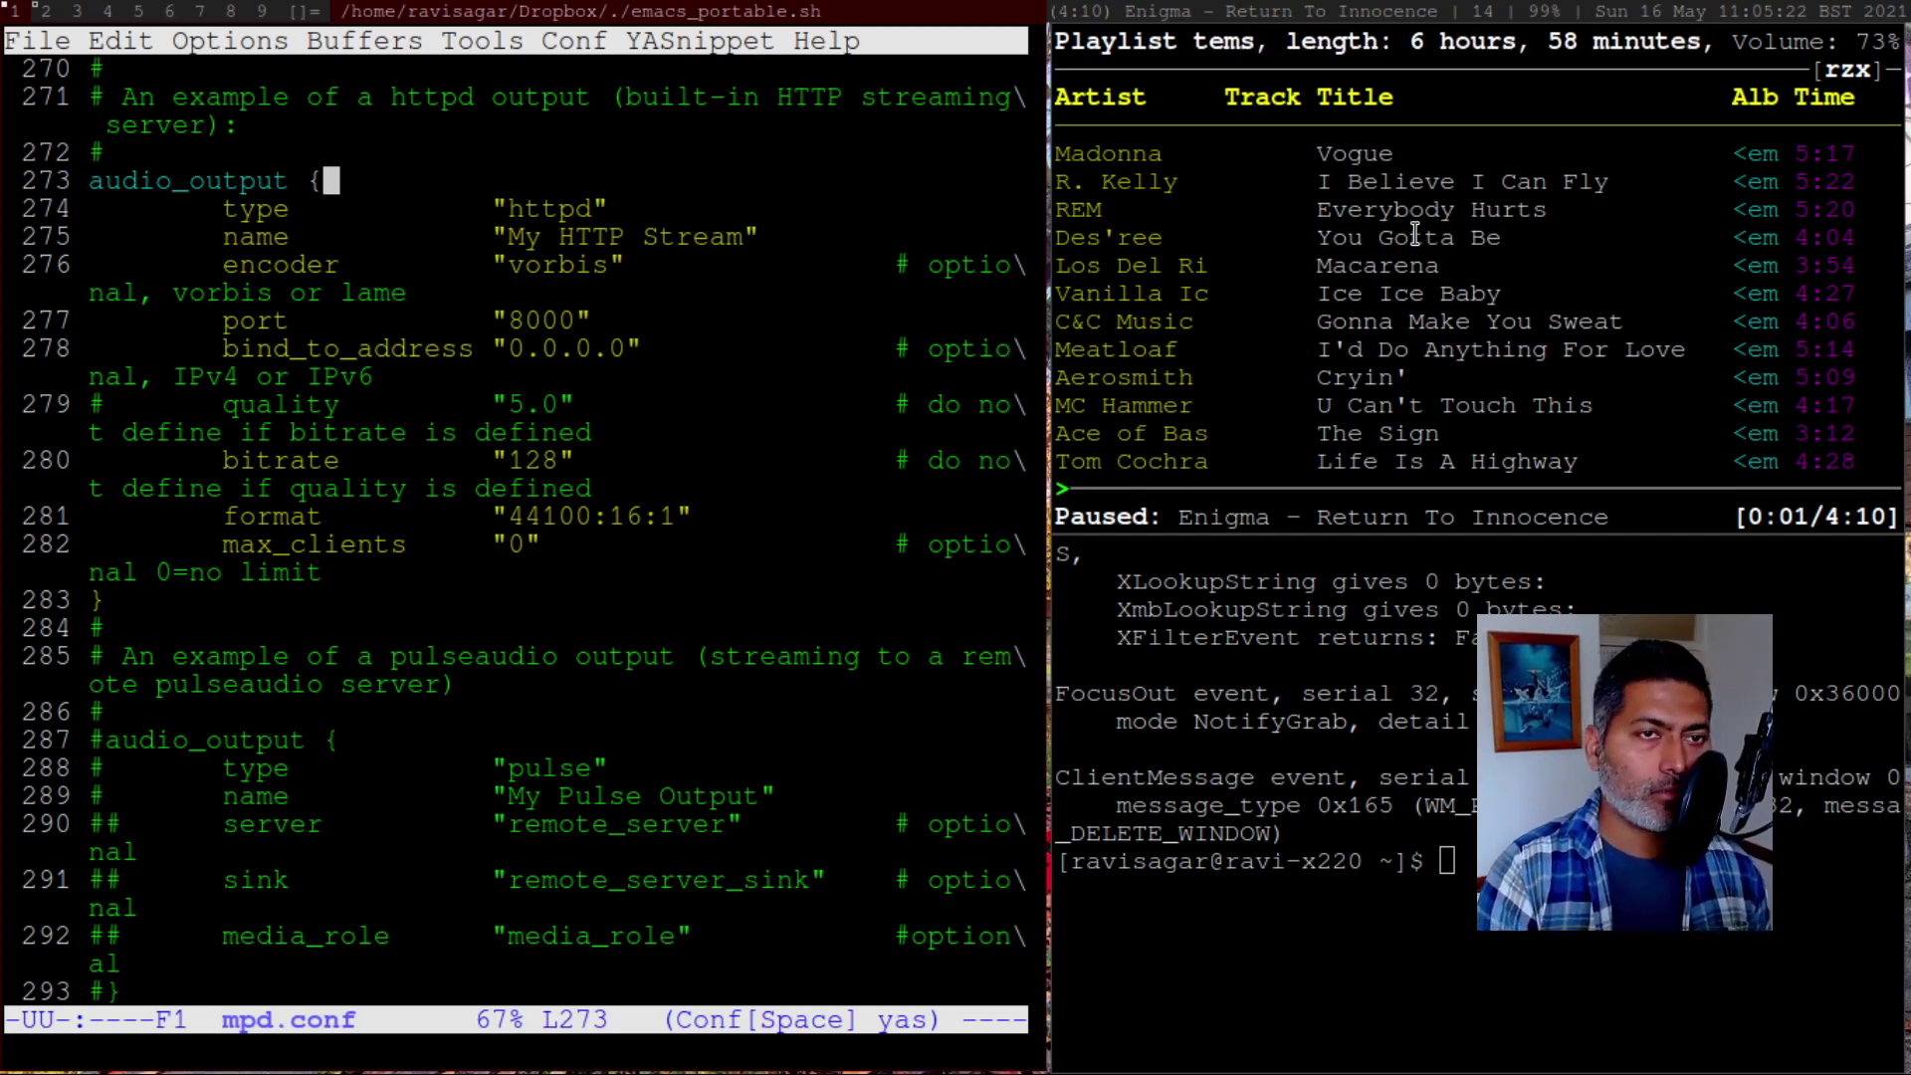
{"action": "key", "text": "ctrl+n"}
{"action": "key", "text": "ctrl+e"}
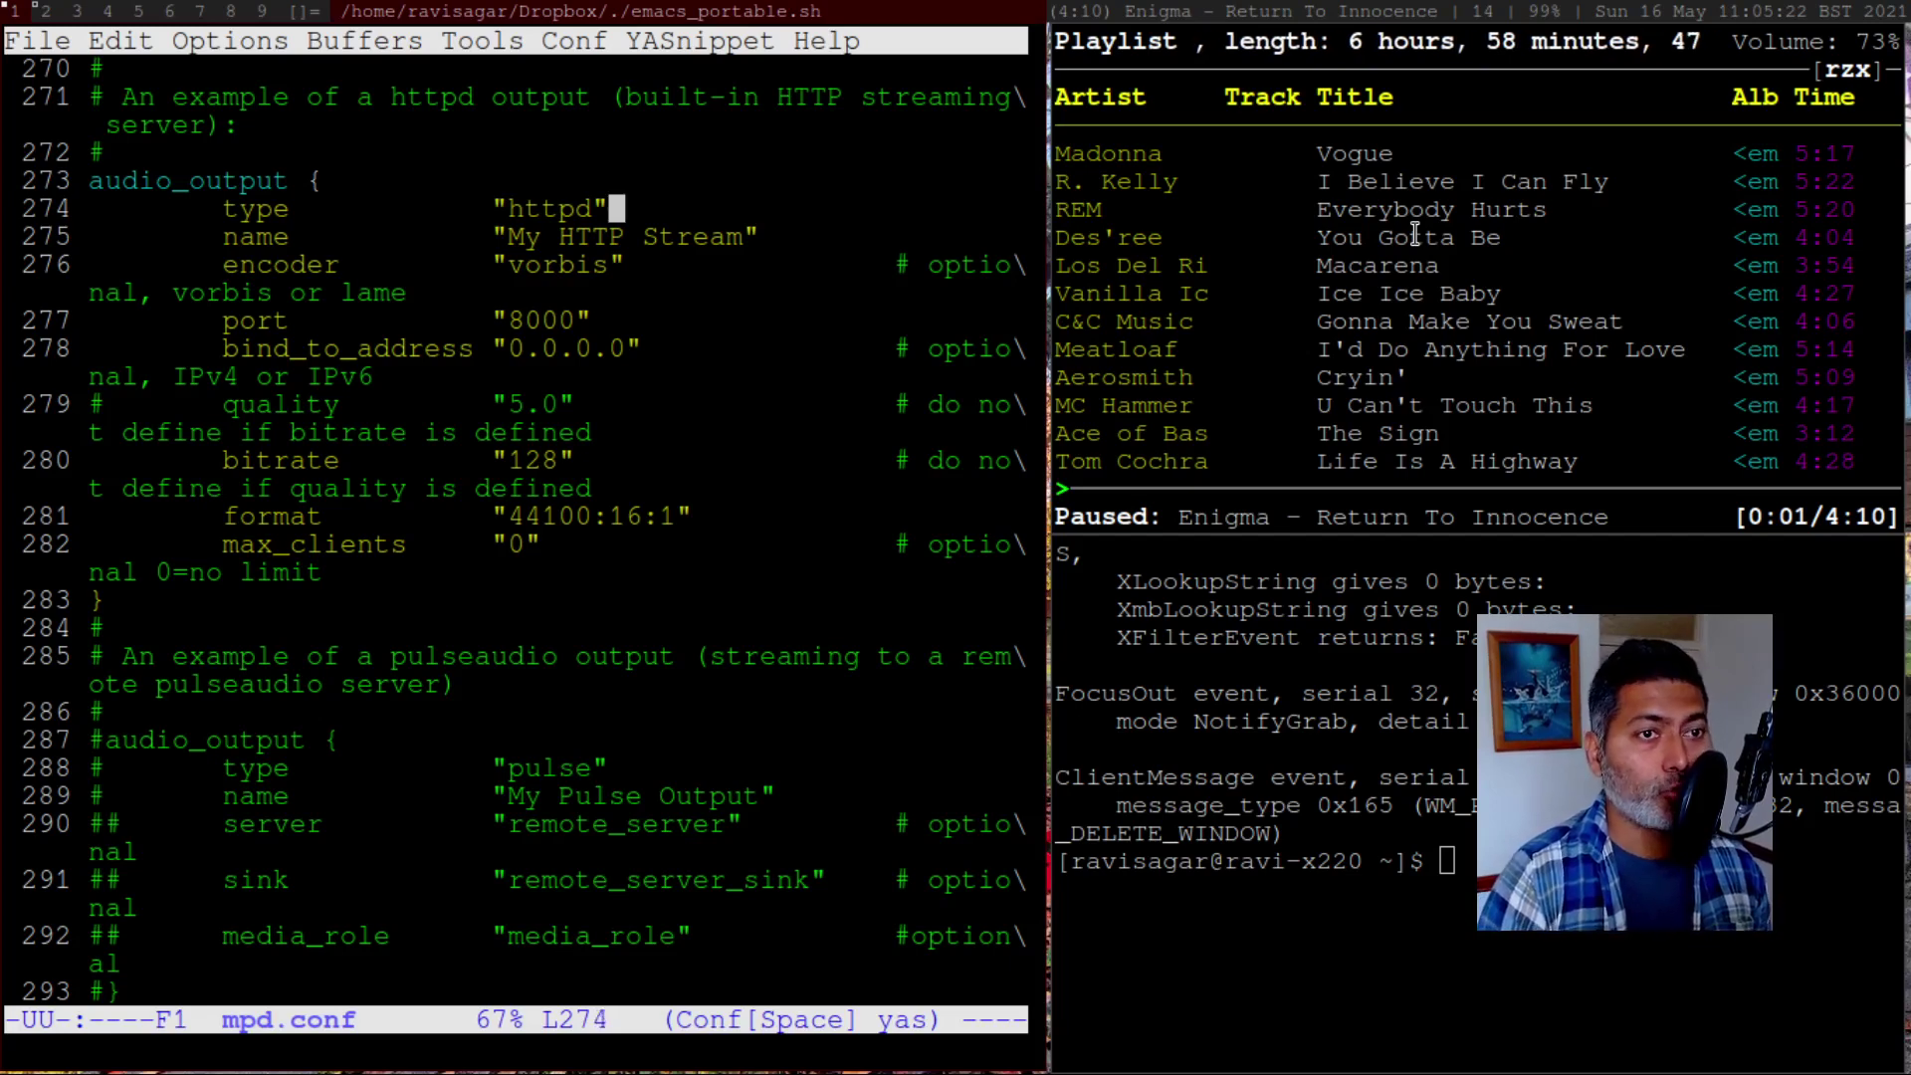
{"action": "key", "text": "ctrl+n"}
{"action": "key", "text": "ctrl+n"}
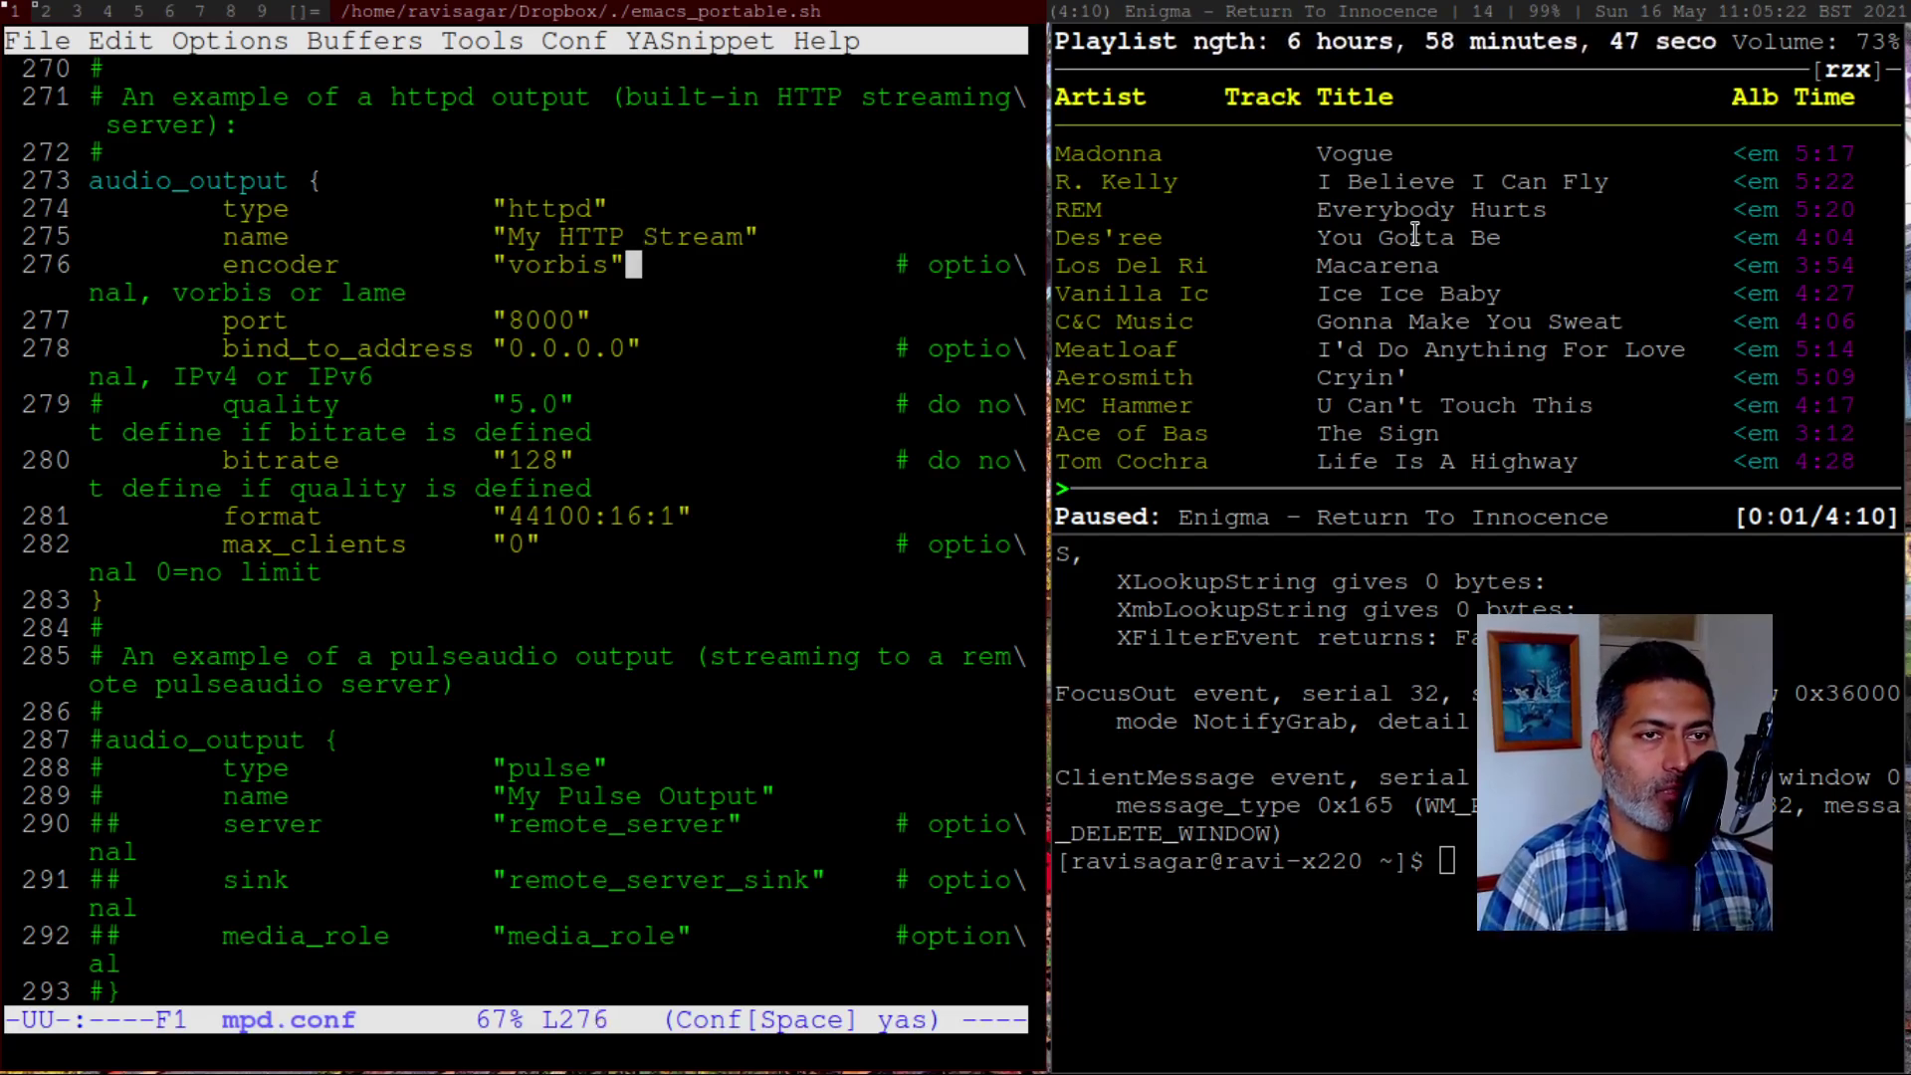
{"action": "key", "text": "ctrl+e"}
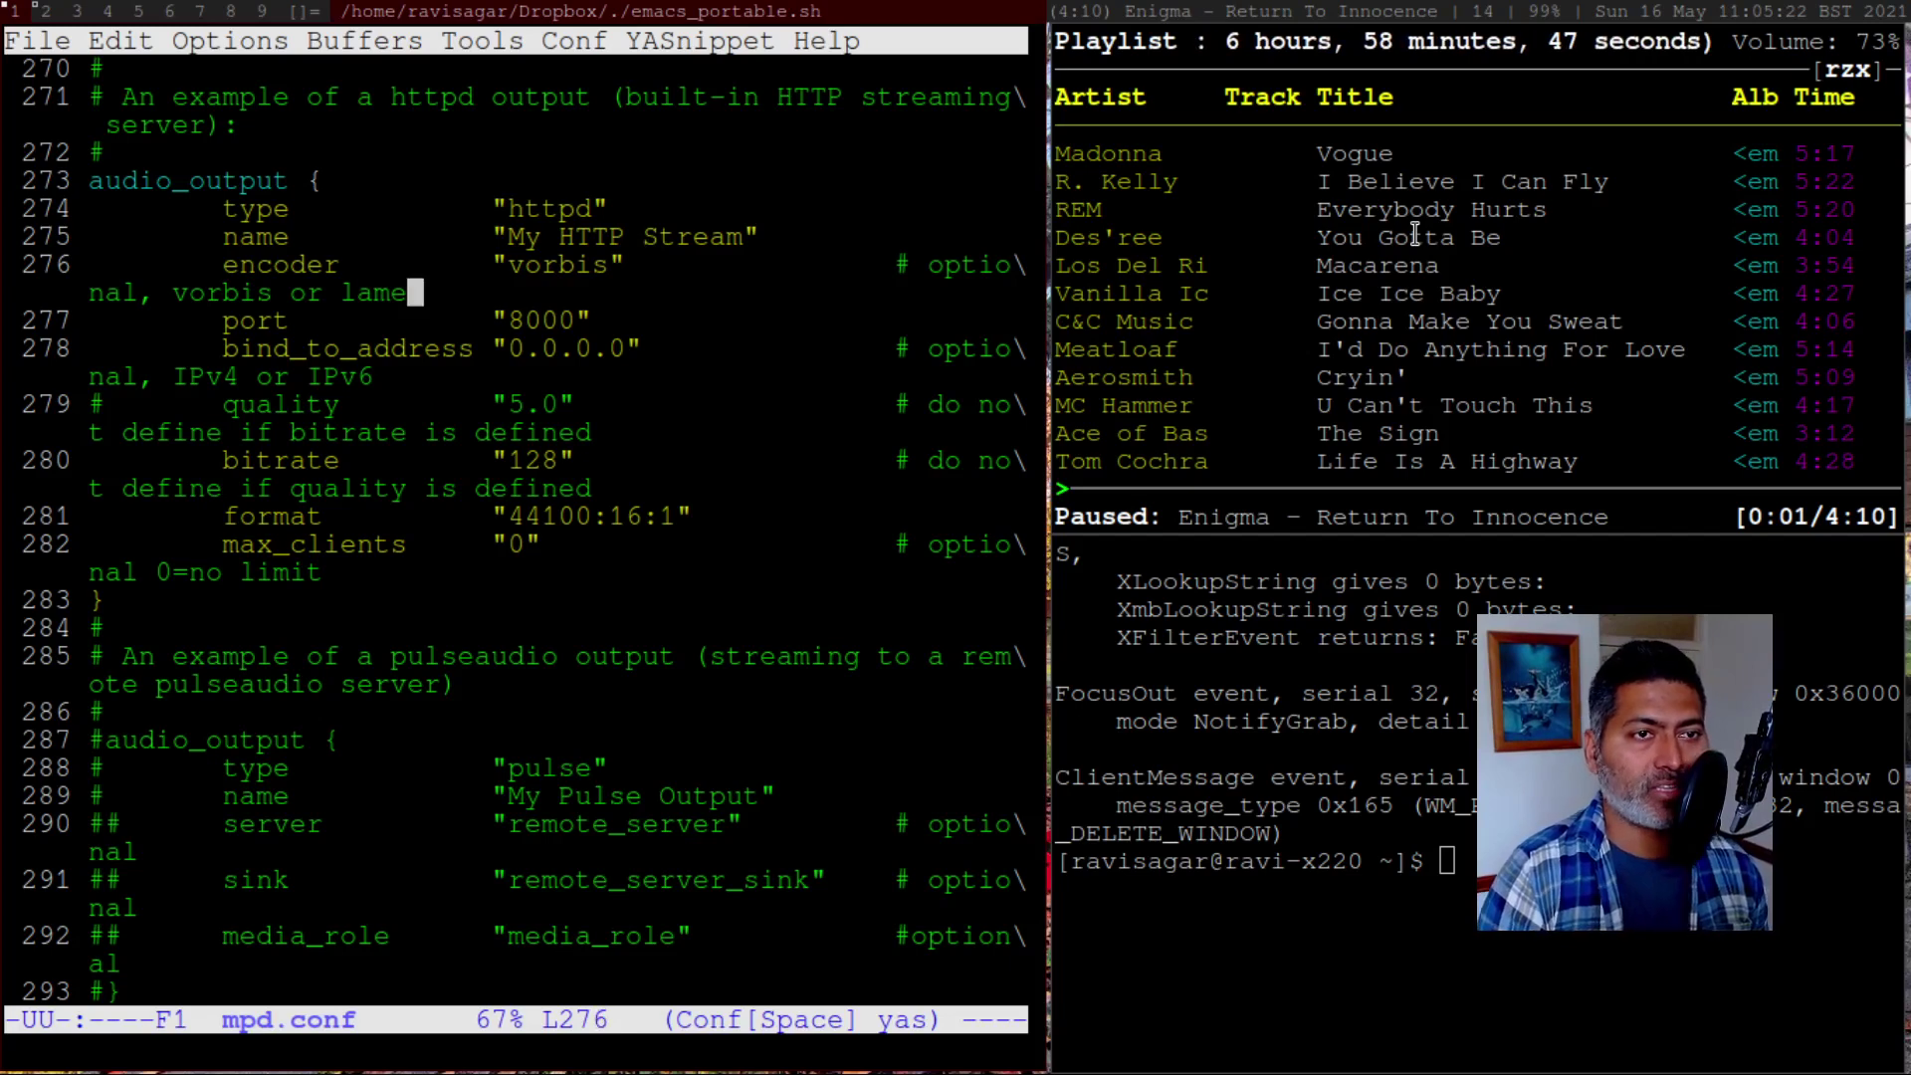
{"action": "key", "text": "ctrl+n"}
{"action": "key", "text": "ctrl+e"}
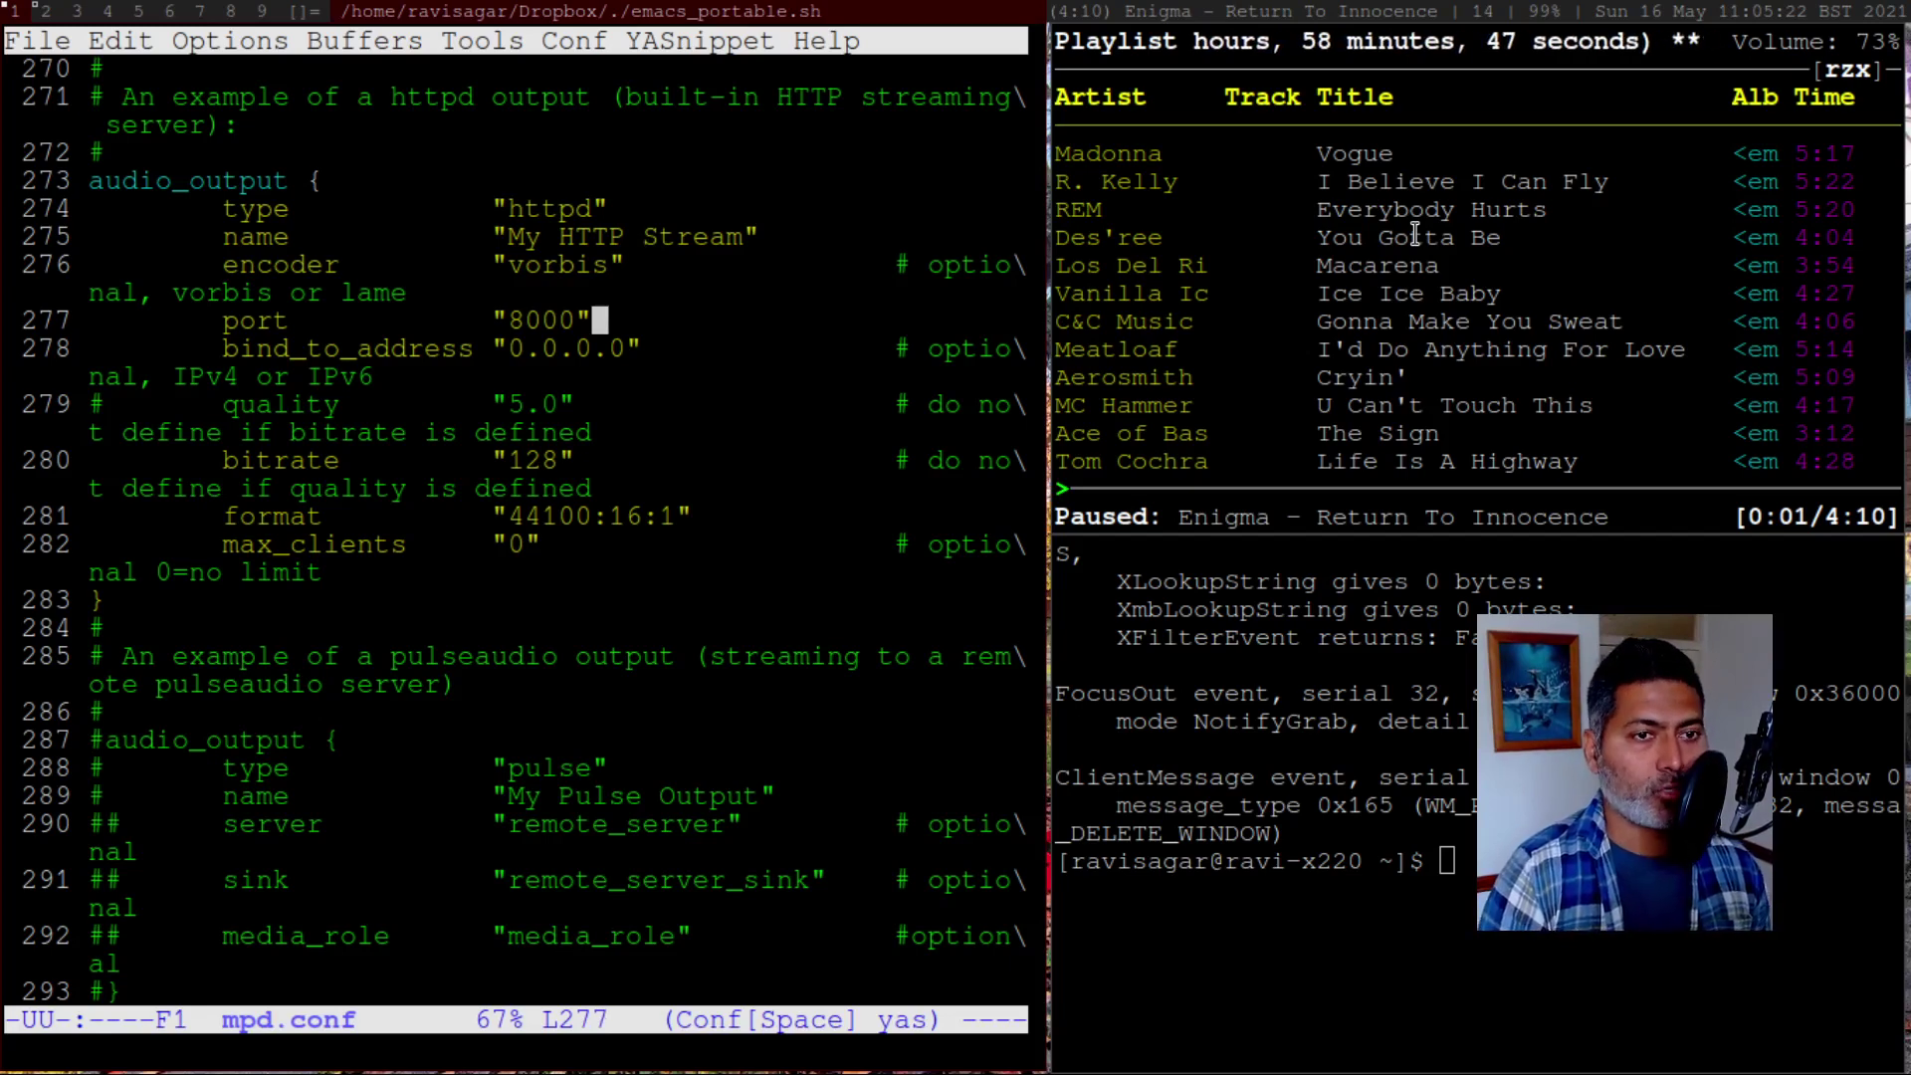
Examine the httpd output's remaining settings: bind_to_address, quality, bitrate, format and max_clients
{"action": "key", "text": "ctrl+n"}
{"action": "key", "text": "ctrl+n"}
{"action": "key", "text": "ctrl+n"}
{"action": "key", "text": "ctrl+n"}
{"action": "key", "text": "ctrl+n"}
{"action": "key", "text": "ctrl+n"}
{"action": "key", "text": "ctrl+n"}
{"action": "key", "text": "ctrl+n"}
{"action": "key", "text": "ctrl+n"}
{"action": "key", "text": "ctrl+n"}
{"action": "key", "text": "ctrl+n"}
{"action": "key", "text": "ctrl+n"}
{"action": "key", "text": "ctrl+n"}
{"action": "key", "text": "ctrl+n"}
{"action": "key", "text": "ctrl+n"}
{"action": "key", "text": "ctrl+n"}
{"action": "key", "text": "ctrl+n"}
{"action": "key", "text": "ctrl+n"}
{"action": "key", "text": "ctrl+n"}
{"action": "key", "text": "ctrl+n"}
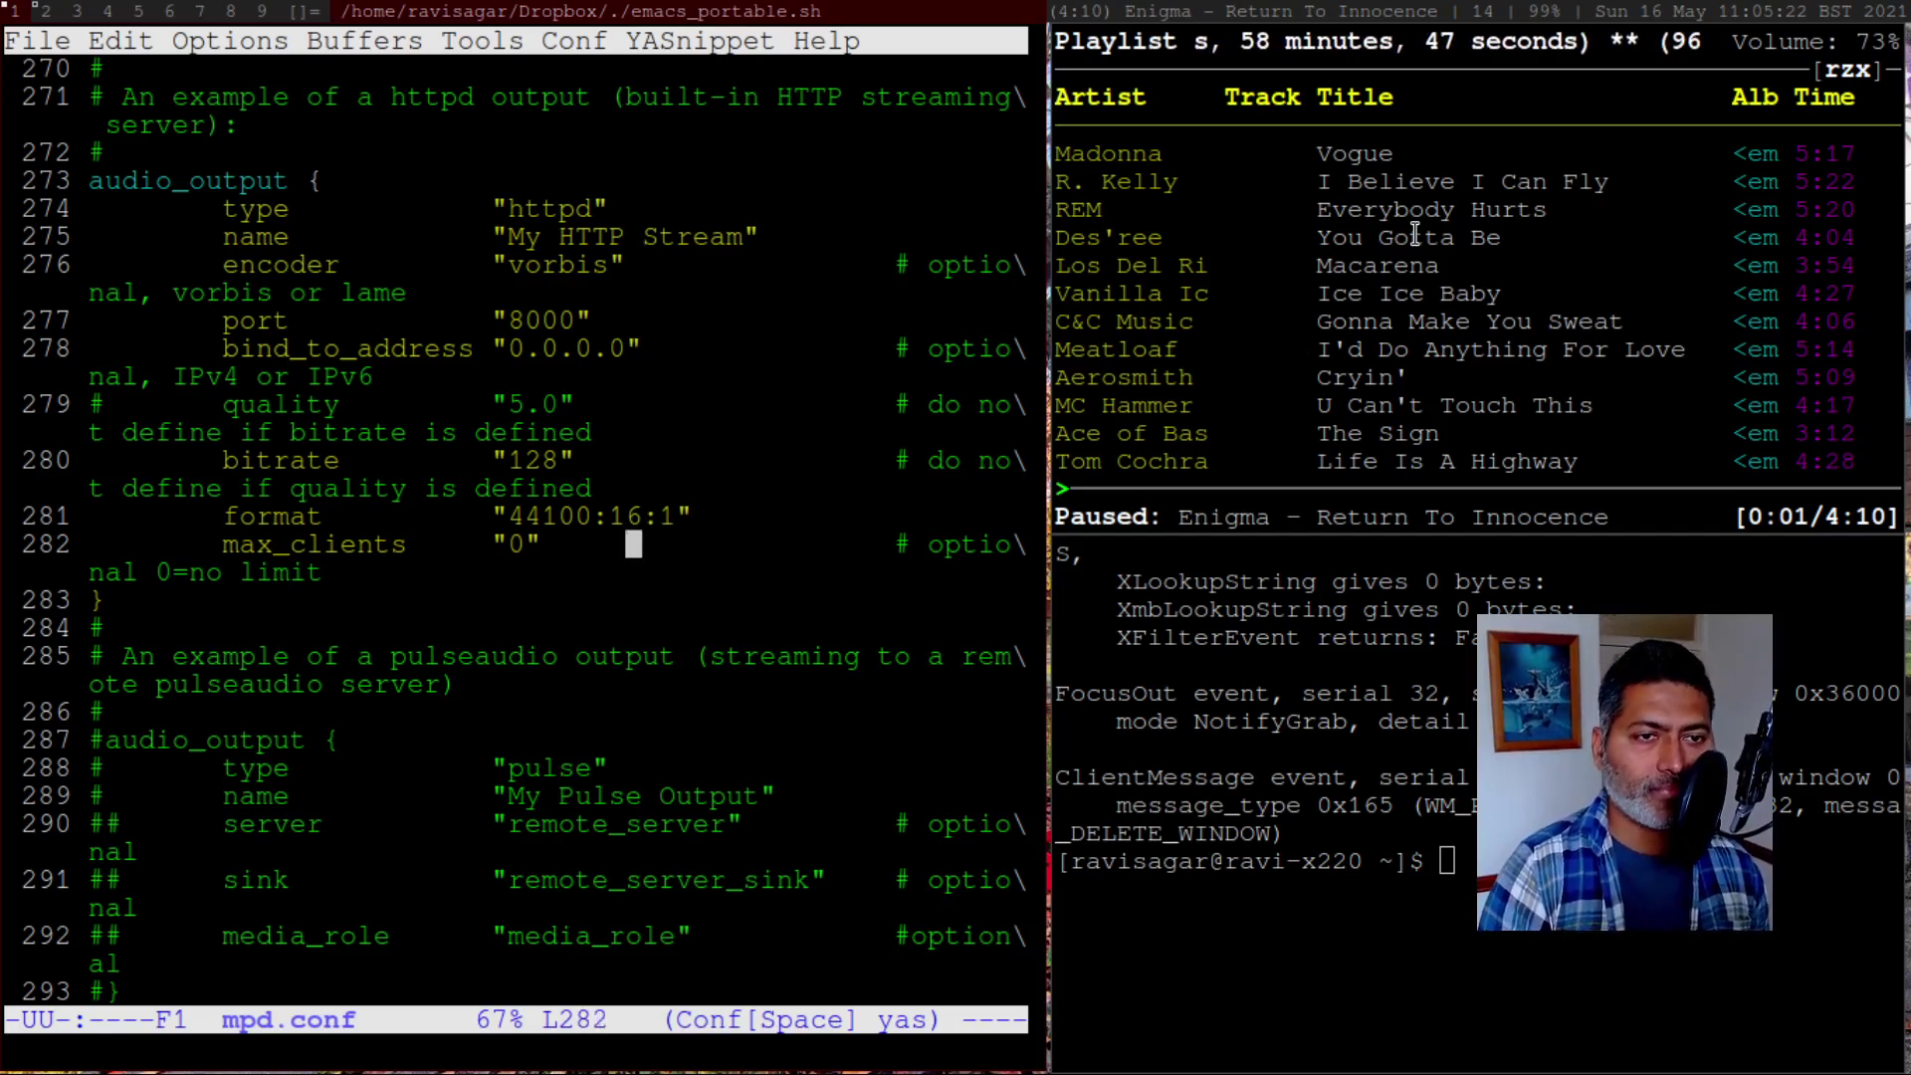
Examine the pulseaudio, winmm and wasapi output examples, up to the start of the openal output example
{"action": "key", "text": "ctrl+n"}
{"action": "key", "text": "ctrl+n"}
{"action": "key", "text": "ctrl+n"}
{"action": "key", "text": "ctrl+n"}
{"action": "key", "text": "ctrl+n"}
{"action": "key", "text": "ctrl+n"}
{"action": "key", "text": "ctrl+n"}
{"action": "key", "text": "ctrl+n"}
{"action": "key", "text": "ctrl+n"}
{"action": "key", "text": "ctrl+n"}
{"action": "key", "text": "ctrl+n"}
{"action": "key", "text": "ctrl+n"}
{"action": "key", "text": "ctrl+n"}
{"action": "key", "text": "ctrl+n"}
{"action": "key", "text": "ctrl+n"}
{"action": "key", "text": "ctrl+n"}
{"action": "key", "text": "ctrl+n"}
{"action": "key", "text": "ctrl+n"}
{"action": "key", "text": "ctrl+n"}
{"action": "key", "text": "ctrl+n"}
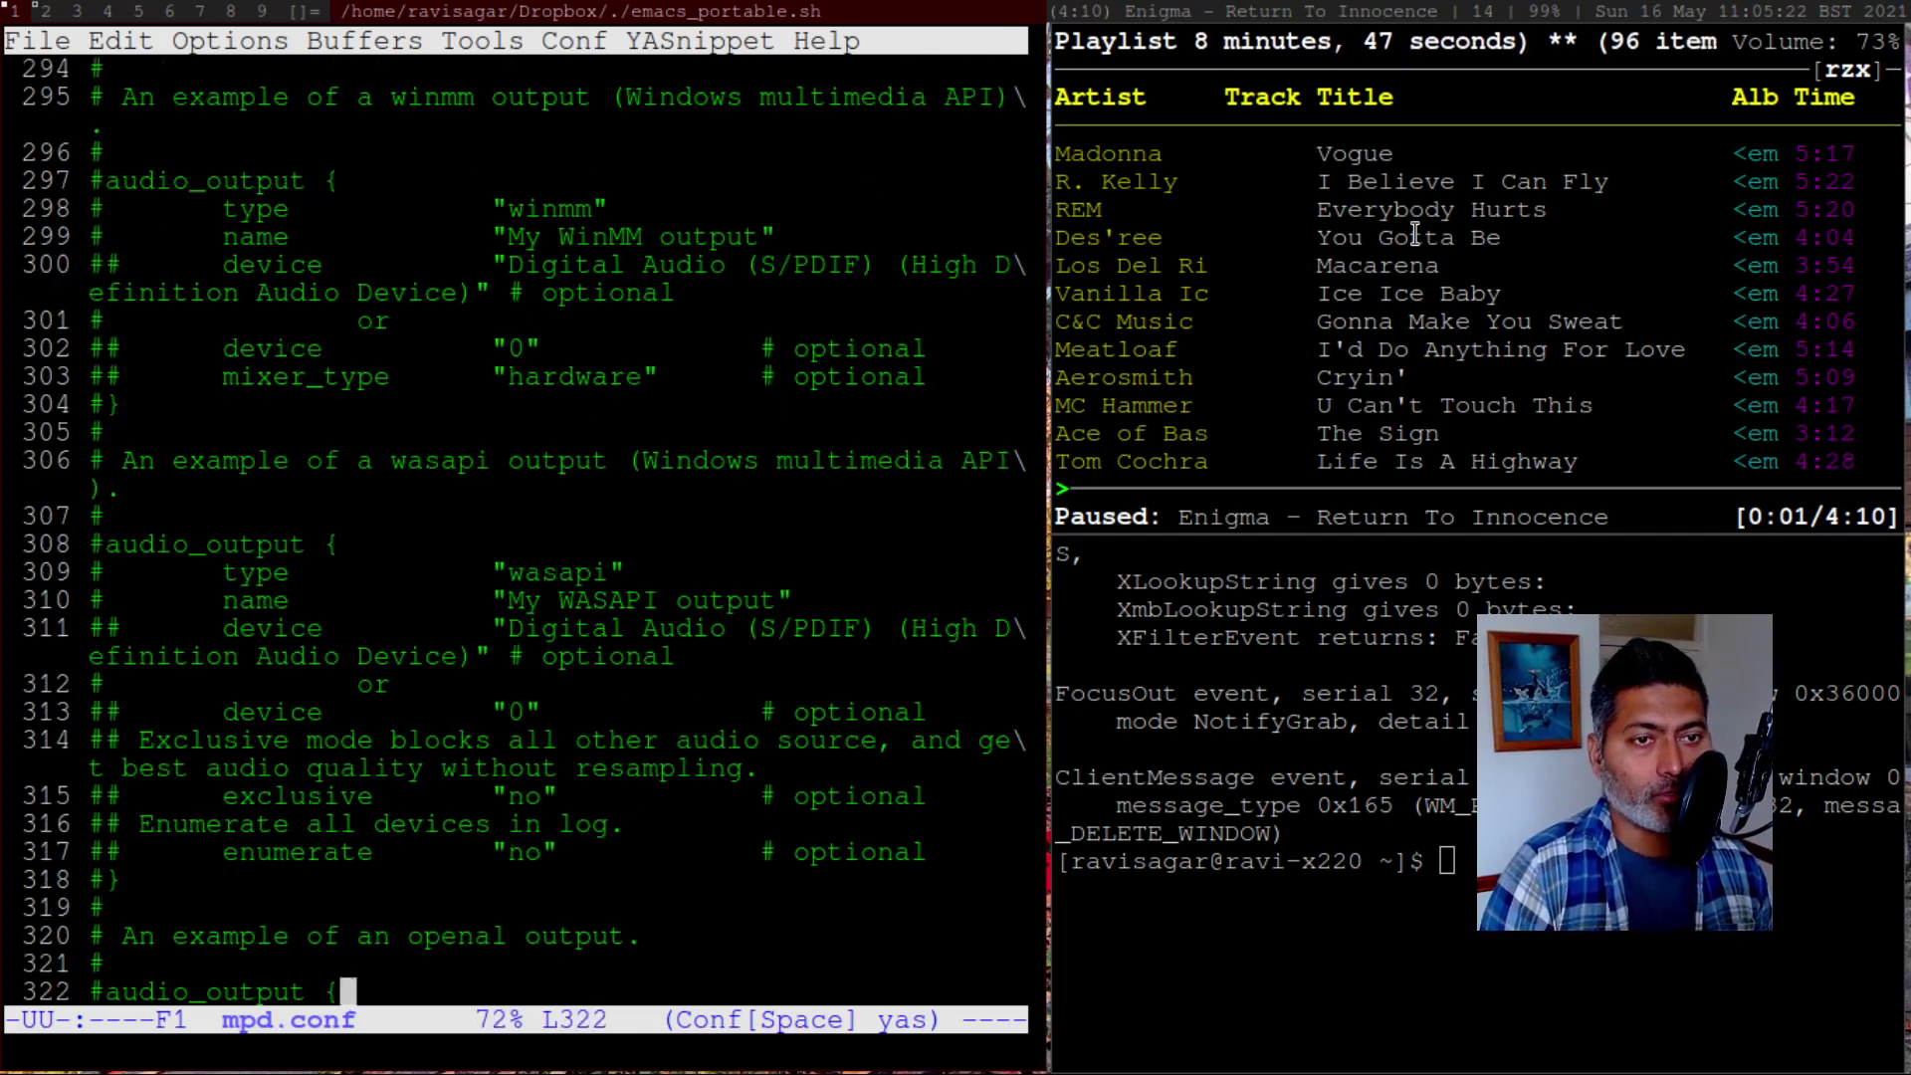
Examine the remaining commented output examples from openal through osx and pipe to the null output
{"action": "key", "text": "ctrl+n"}
{"action": "key", "text": "ctrl+n"}
{"action": "key", "text": "ctrl+n"}
{"action": "key", "text": "ctrl+n"}
{"action": "key", "text": "ctrl+n"}
{"action": "key", "text": "ctrl+n"}
{"action": "key", "text": "ctrl+n"}
{"action": "key", "text": "ctrl+n"}
{"action": "key", "text": "ctrl+n"}
{"action": "key", "text": "ctrl+n"}
{"action": "key", "text": "ctrl+n"}
{"action": "key", "text": "ctrl+n"}
{"action": "key", "text": "ctrl+n"}
{"action": "key", "text": "ctrl+n"}
{"action": "key", "text": "ctrl+n"}
{"action": "key", "text": "ctrl+n"}
{"action": "key", "text": "ctrl+n"}
{"action": "key", "text": "ctrl+n"}
{"action": "key", "text": "ctrl+n"}
{"action": "key", "text": "ctrl+n"}
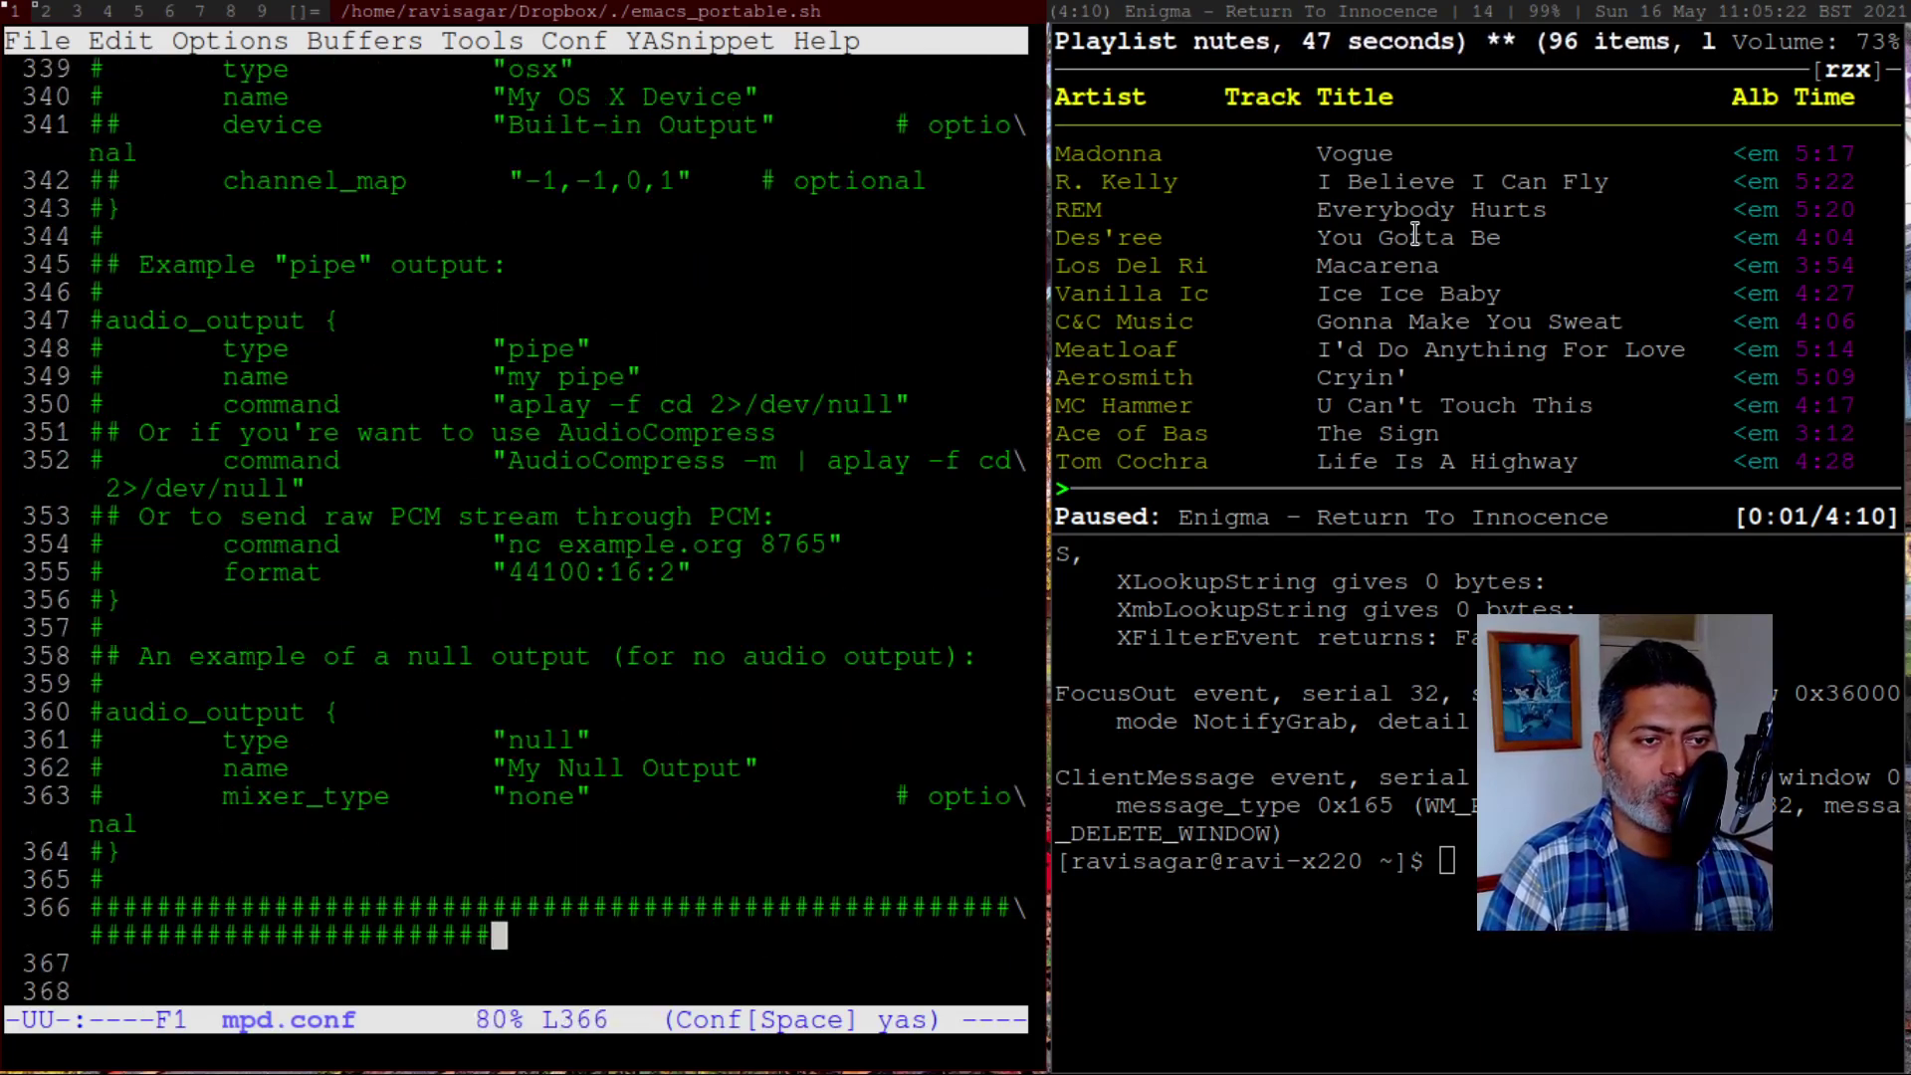
Examine the ReplayGain pre-amp and limit settings, down to the volume normalization description
{"action": "key", "text": "ctrl+n"}
{"action": "key", "text": "ctrl+n"}
{"action": "key", "text": "ctrl+n"}
{"action": "key", "text": "ctrl+n"}
{"action": "key", "text": "ctrl+n"}
{"action": "key", "text": "ctrl+n"}
{"action": "key", "text": "ctrl+n"}
{"action": "key", "text": "ctrl+n"}
{"action": "key", "text": "ctrl+n"}
{"action": "key", "text": "ctrl+n"}
{"action": "key", "text": "ctrl+n"}
{"action": "key", "text": "ctrl+n"}
{"action": "key", "text": "ctrl+n"}
{"action": "key", "text": "ctrl+n"}
{"action": "key", "text": "ctrl+n"}
{"action": "key", "text": "ctrl+n"}
{"action": "key", "text": "ctrl+n"}
{"action": "key", "text": "ctrl+n"}
{"action": "key", "text": "ctrl+n"}
{"action": "key", "text": "ctrl+n"}
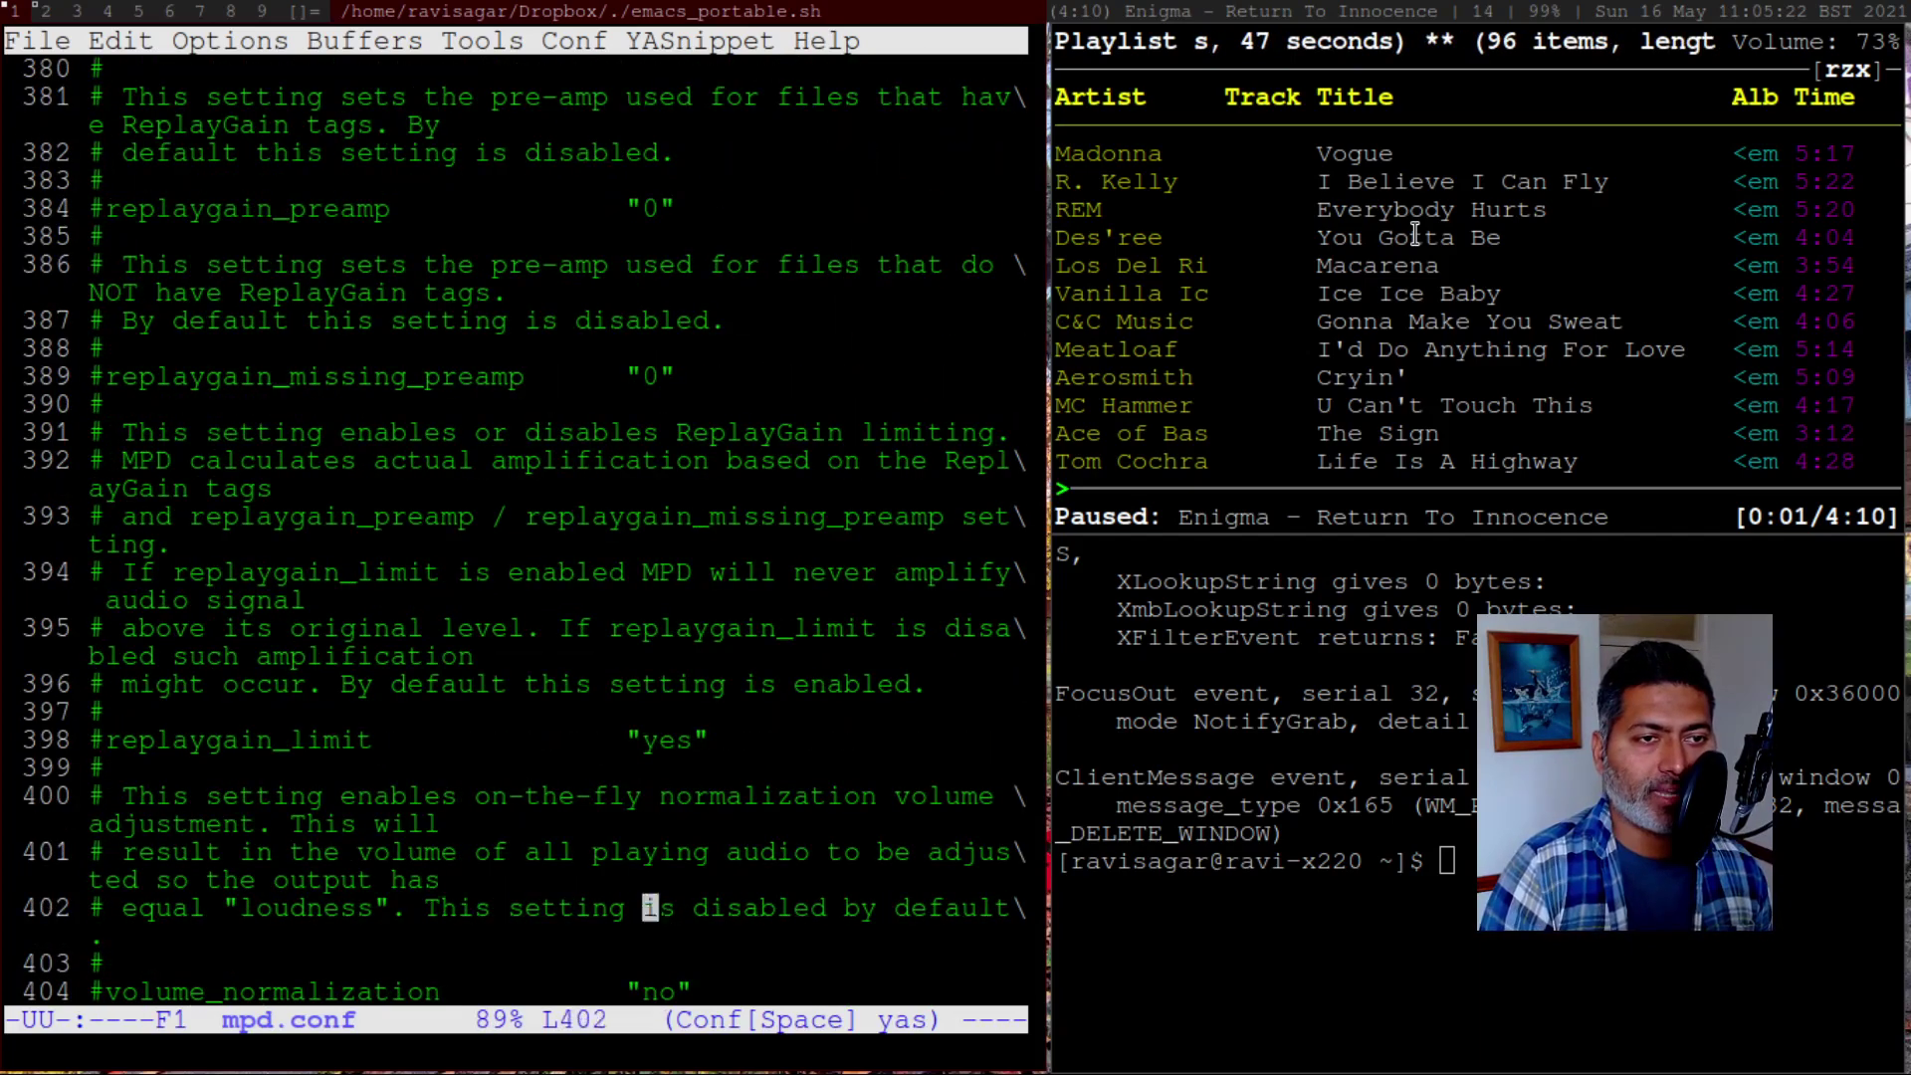
Examine the Character Encoding section with its filesystem_charset setting, continuing to the active audio_output blocks at the end of the file
{"action": "key", "text": "ctrl+n"}
{"action": "key", "text": "ctrl+n"}
{"action": "key", "text": "ctrl+n"}
{"action": "key", "text": "ctrl+n"}
{"action": "key", "text": "ctrl+n"}
{"action": "key", "text": "ctrl+n"}
{"action": "key", "text": "ctrl+n"}
{"action": "key", "text": "ctrl+n"}
{"action": "key", "text": "ctrl+n"}
{"action": "key", "text": "ctrl+n"}
{"action": "key", "text": "ctrl+n"}
Examine the pulse audio_output block, from its opening line to its type and name settings
{"action": "key", "text": "ctrl+p"}
{"action": "key", "text": "ctrl+p"}
{"action": "key", "text": "ctrl+p"}
{"action": "key", "text": "ctrl+p"}
{"action": "key", "text": "ctrl+p"}
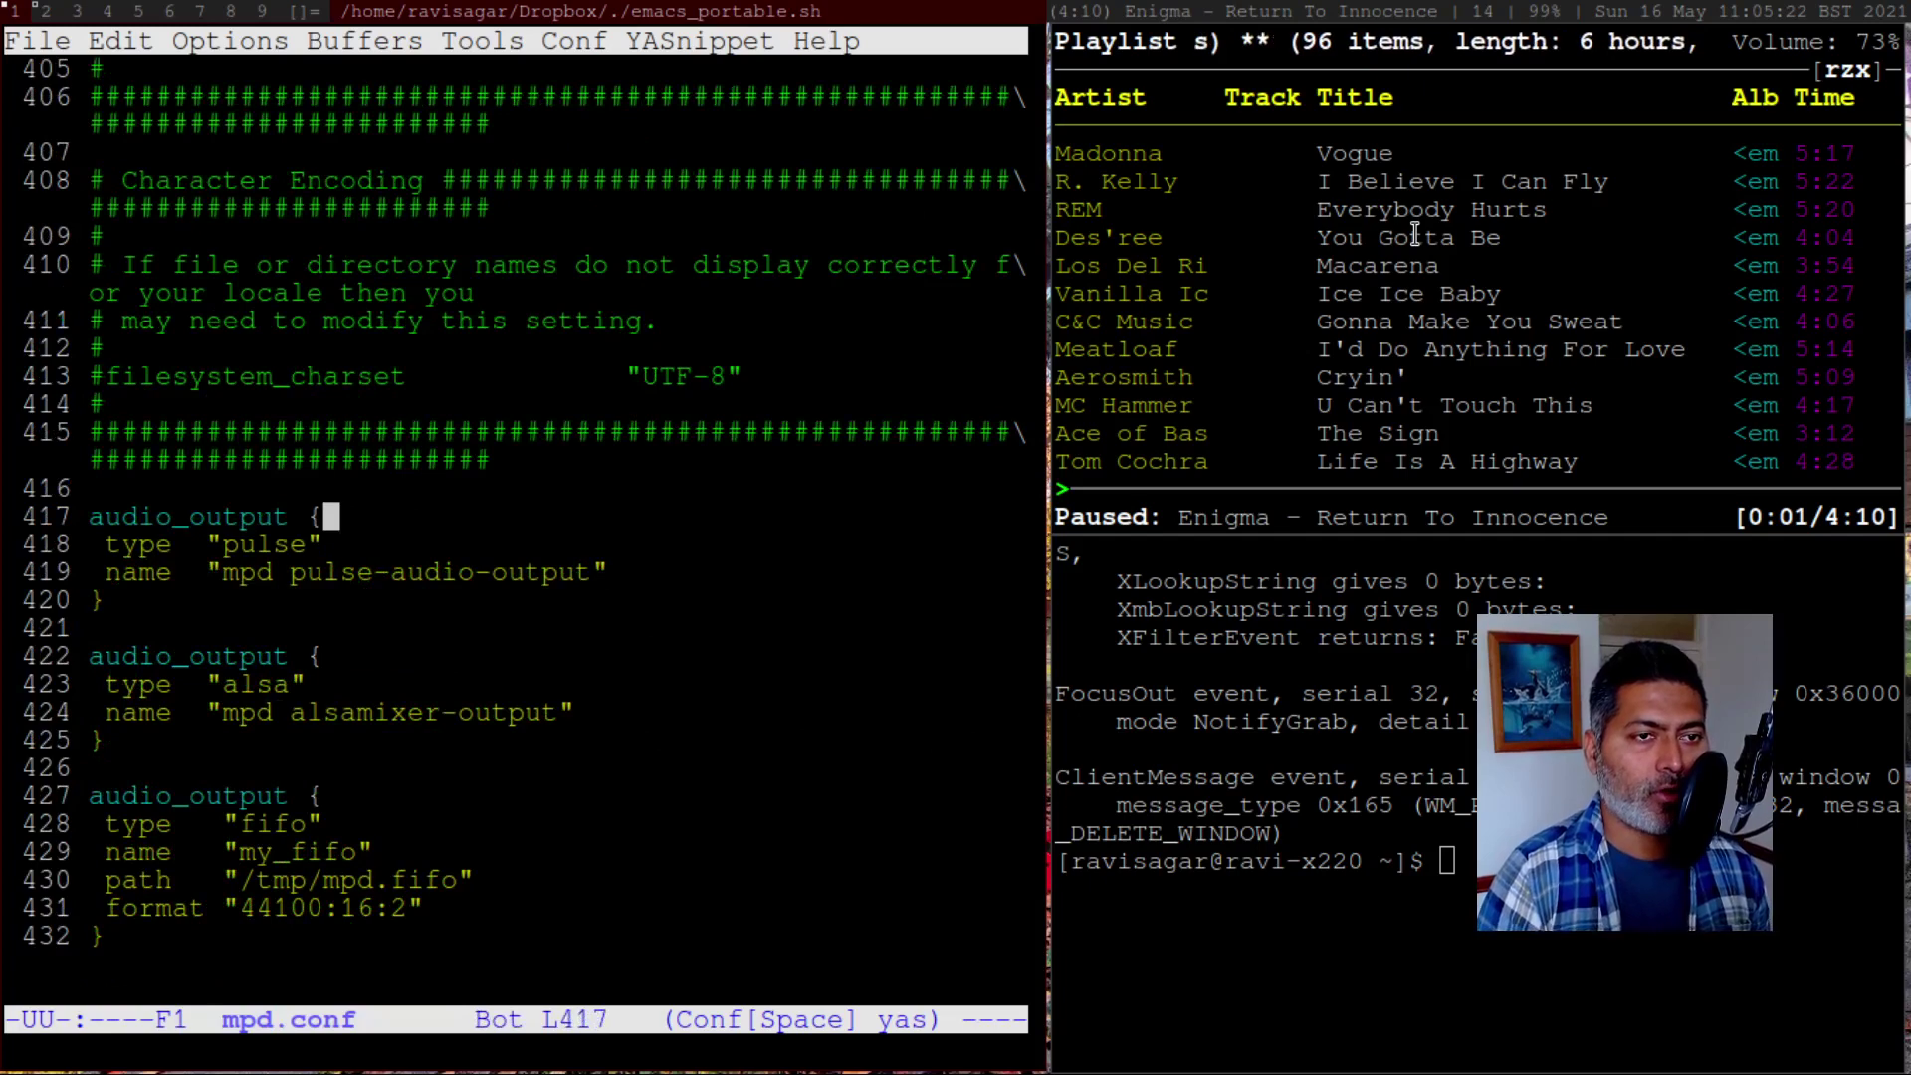
{"action": "key", "text": "ctrl+p"}
{"action": "key", "text": "ctrl+n"}
{"action": "key", "text": "ctrl+n"}
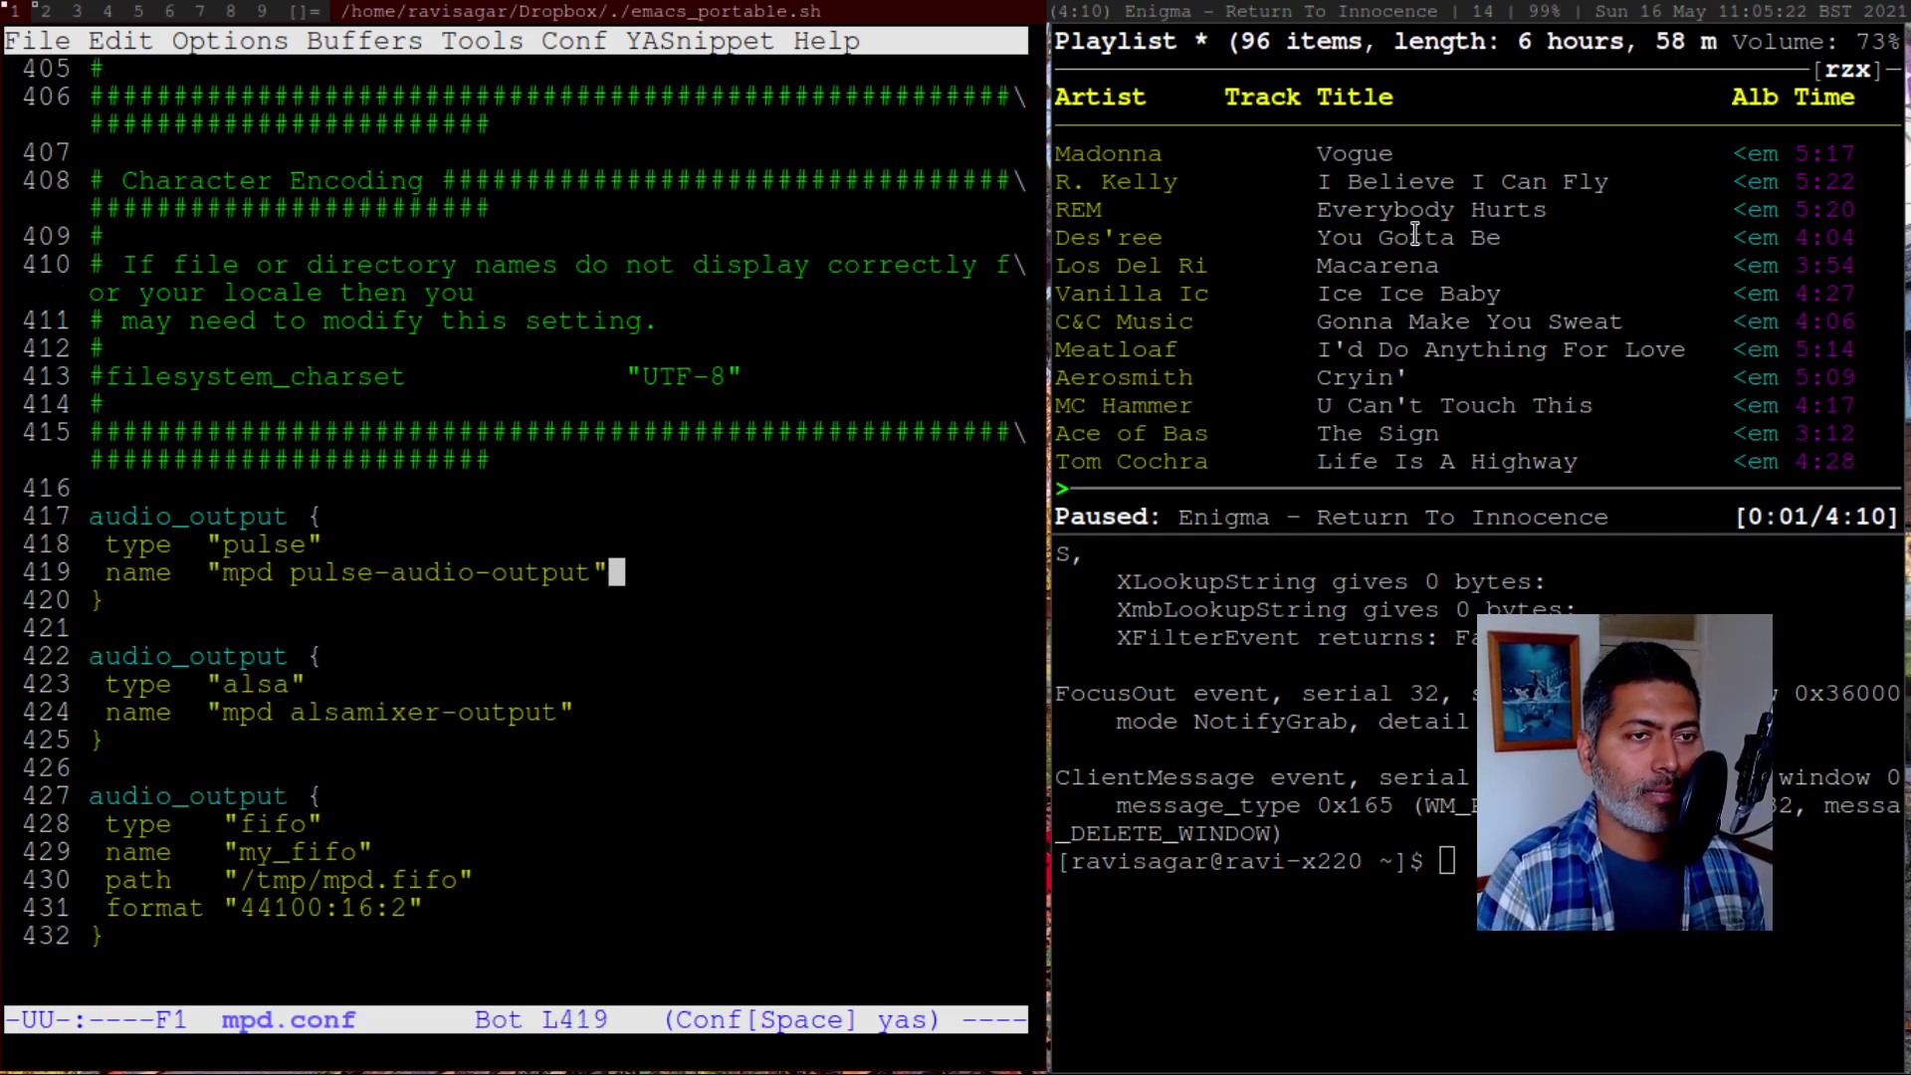
Examine the alsa audio_output block through to its closing brace
{"action": "key", "text": "Down"}
{"action": "key", "text": "Down"}
{"action": "key", "text": "Down"}
{"action": "key", "text": "Down"}
{"action": "key", "text": "Down"}
{"action": "key", "text": "Down"}
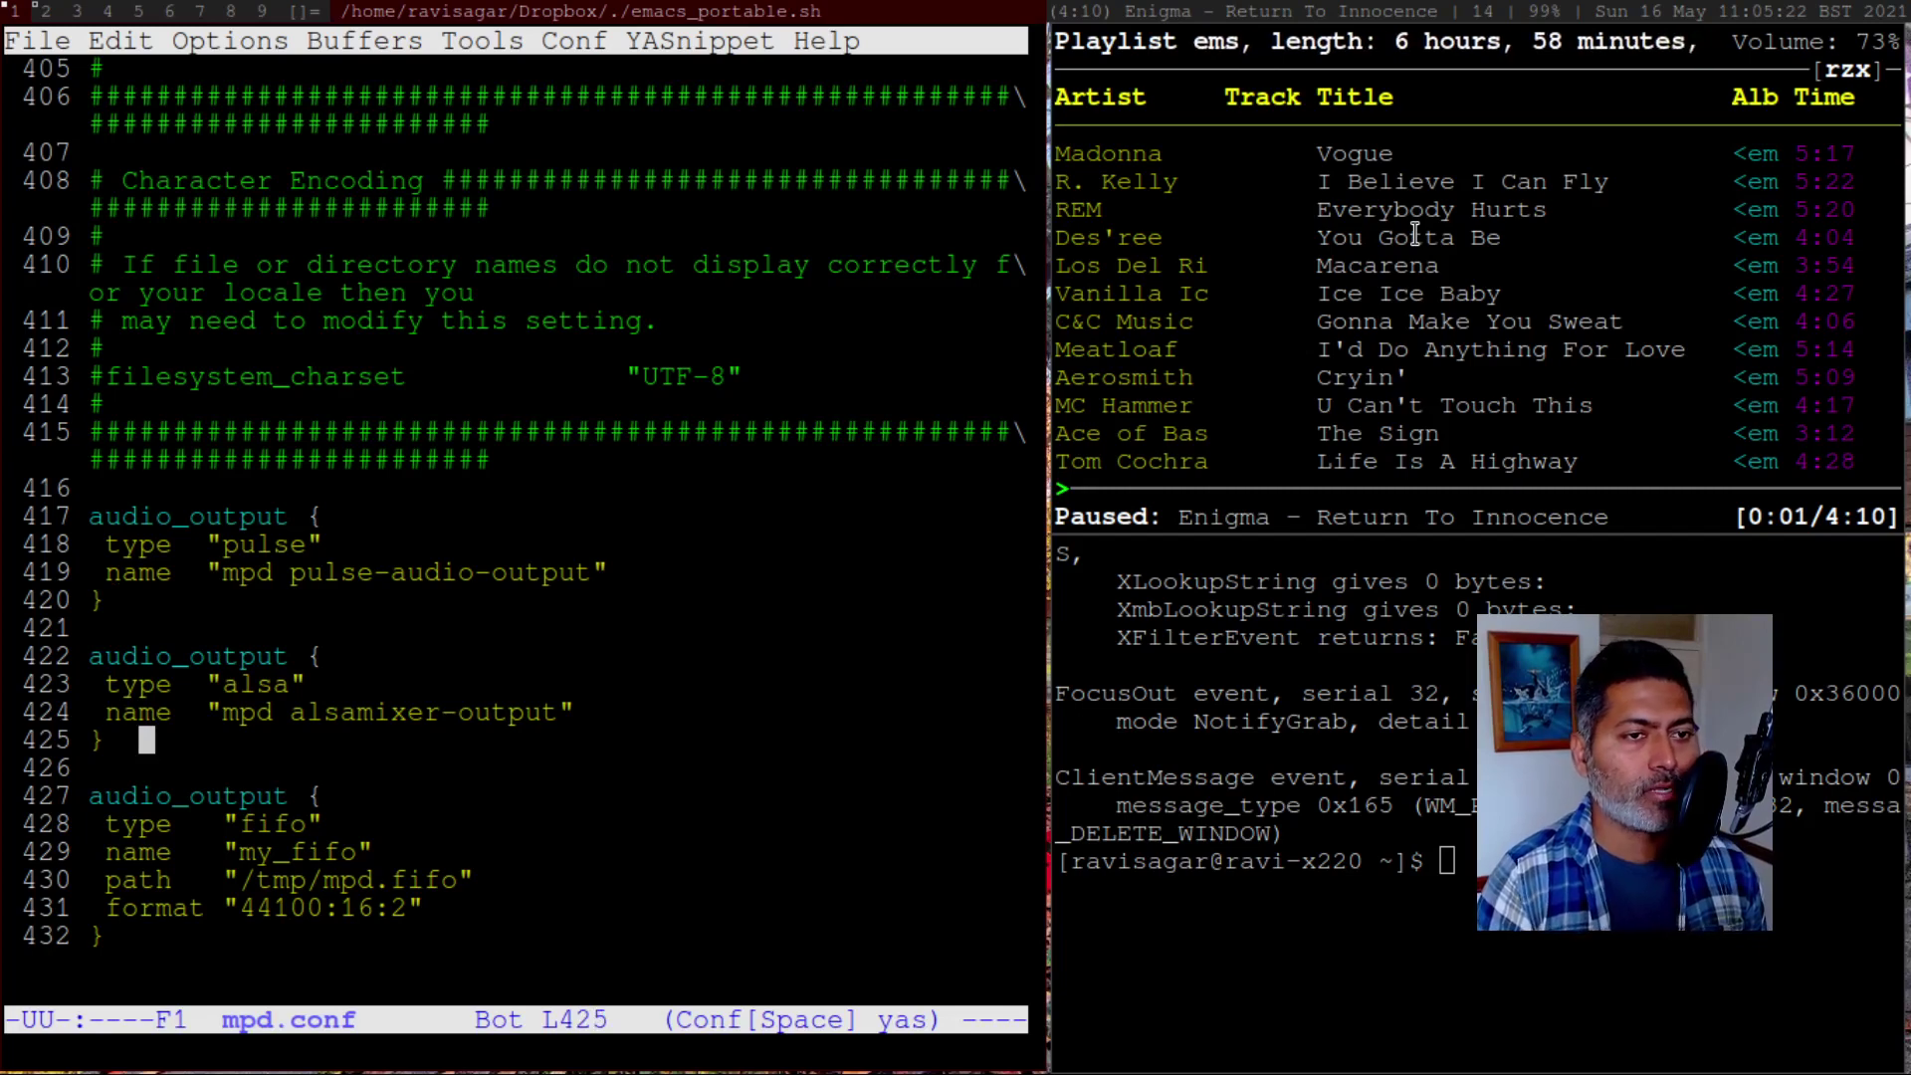
Examine the fifo audio_output block with its name, path and format settings, to the end of the file
{"action": "key", "text": "Down"}
{"action": "key", "text": "Down"}
{"action": "key", "text": "Down"}
{"action": "key", "text": "Down"}
{"action": "key", "text": "Down"}
{"action": "key", "text": "Down"}
{"action": "key", "text": "Down"}
{"action": "key", "text": "Down"}
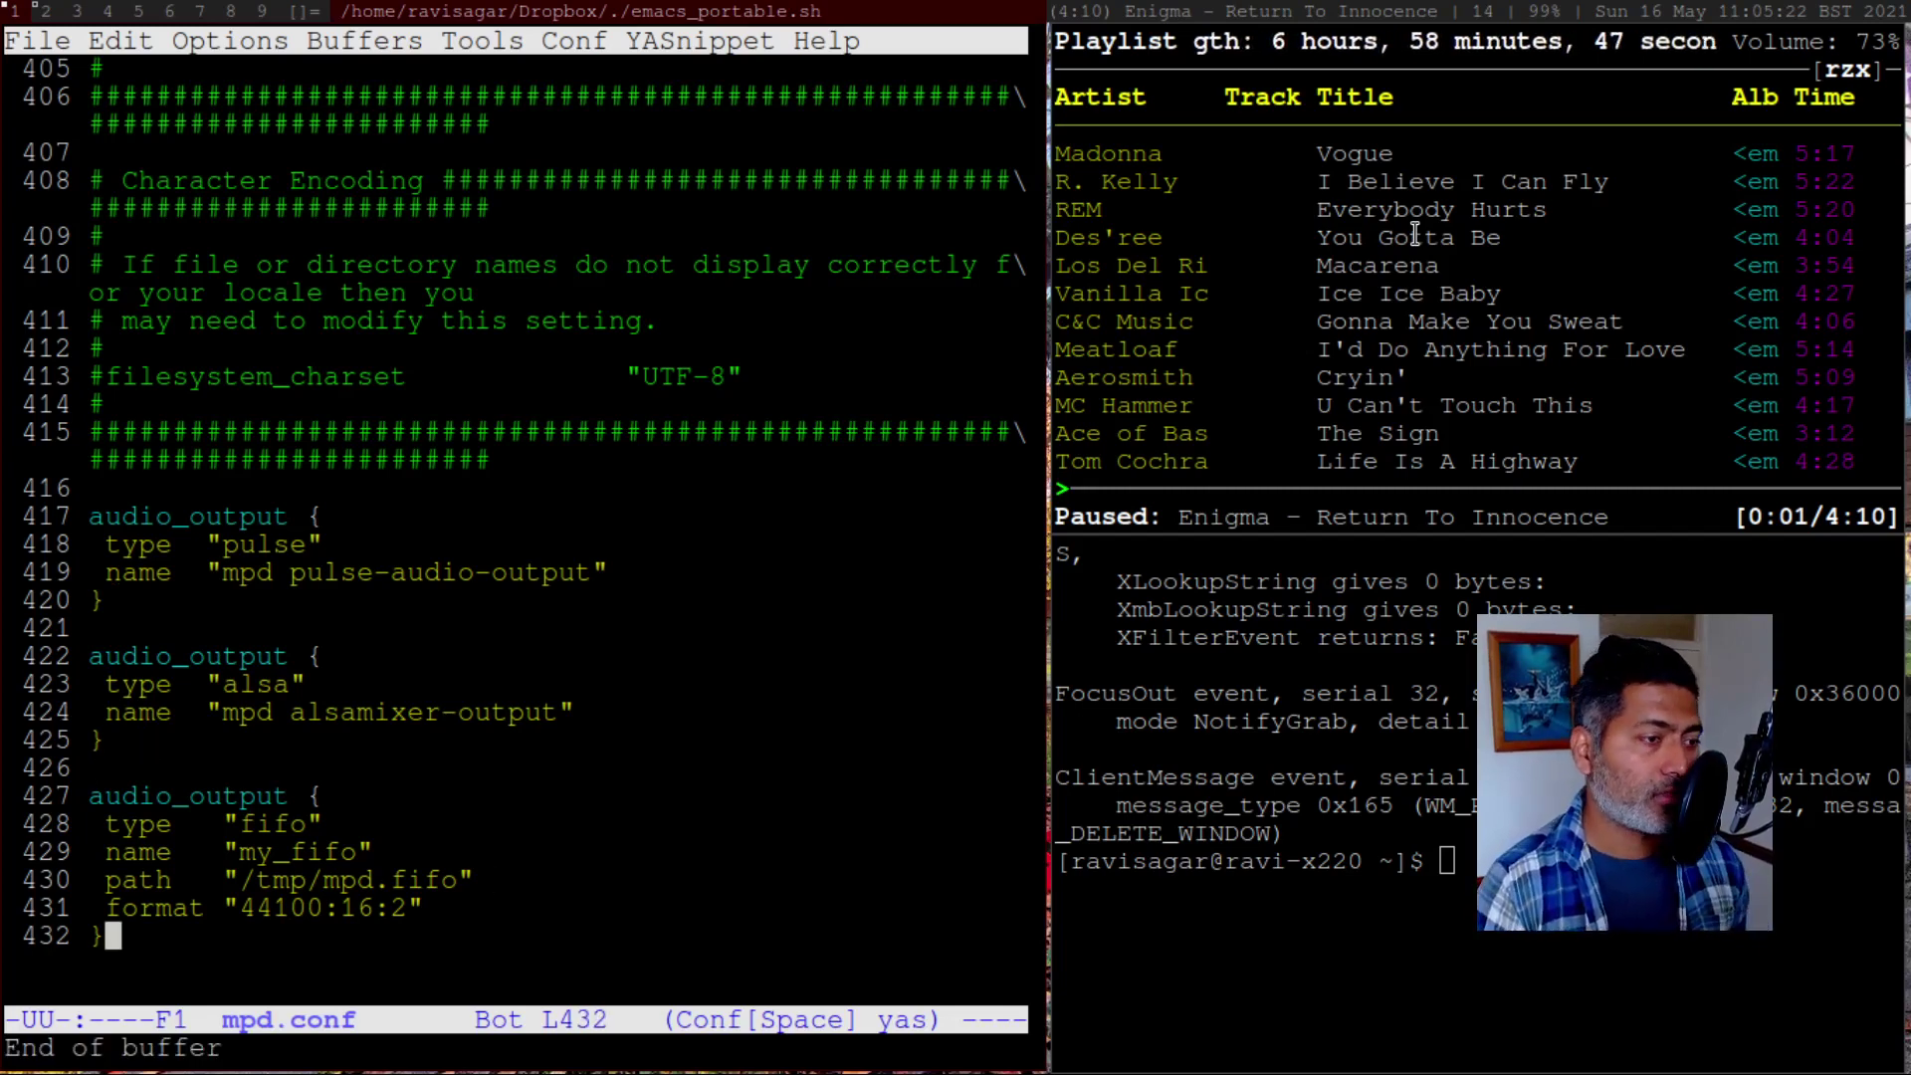
Open the file config from the ~/.config/ncmpcpp directory
{"action": "key", "text": "ctrl+x"}
{"action": "key", "text": "ctrl+f"}
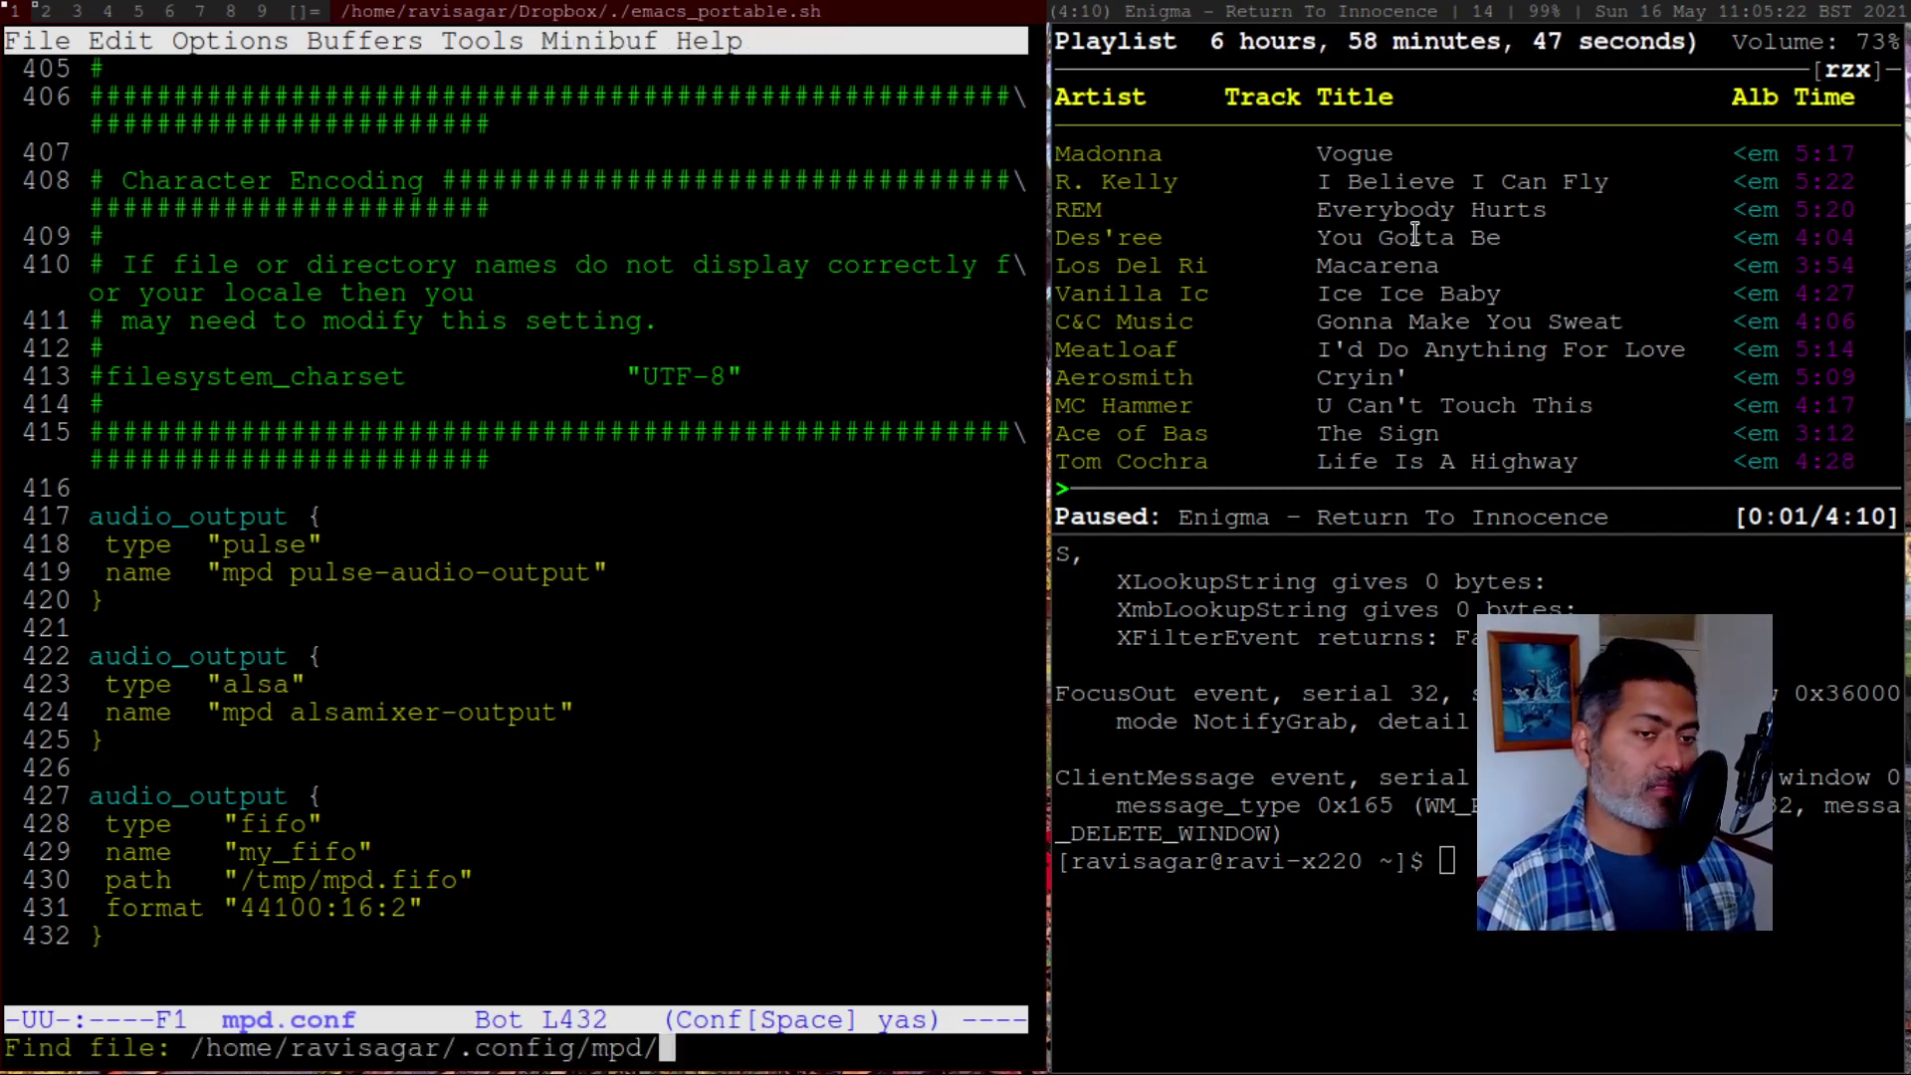
{"action": "key", "text": "BackSpace"}
{"action": "key", "text": "BackSpace"}
{"action": "key", "text": "BackSpace"}
{"action": "key", "text": "BackSpace"}
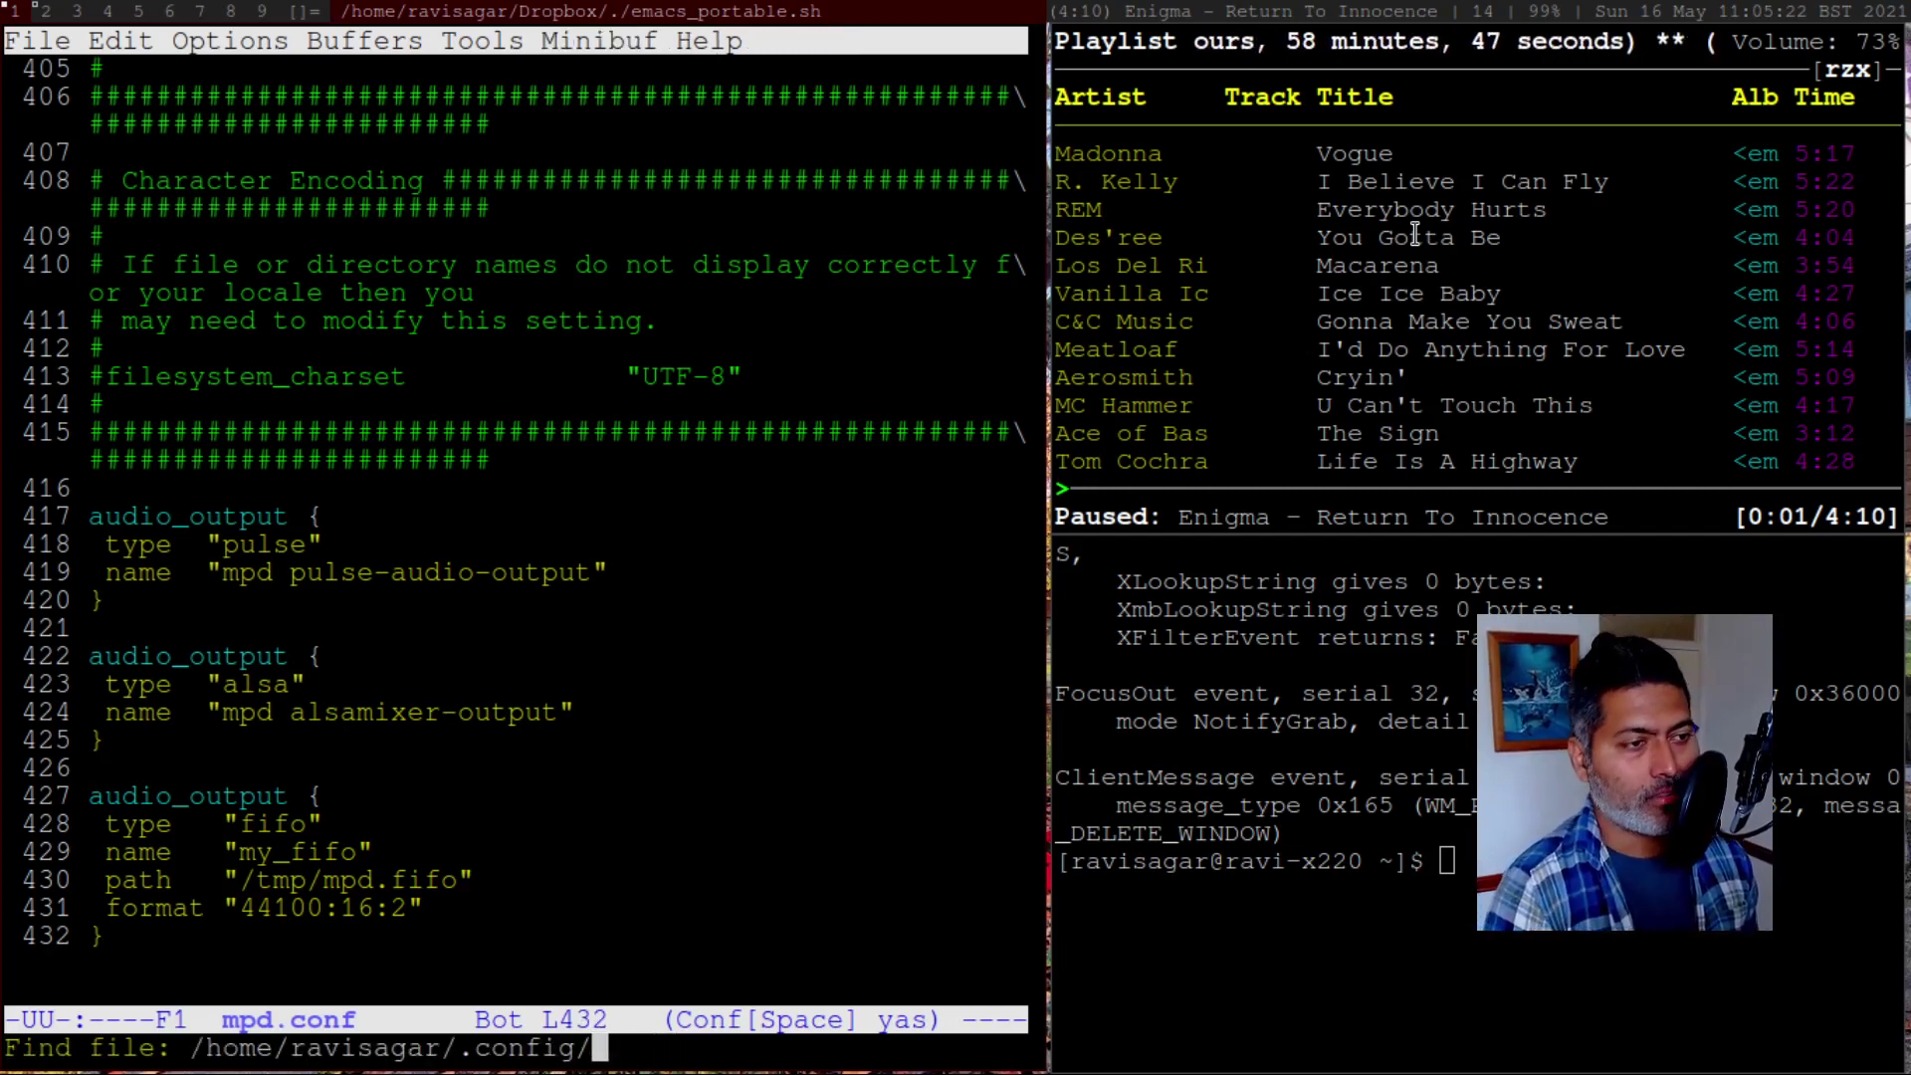
{"action": "type", "text": "nc"}
{"action": "key", "text": "Tab"}
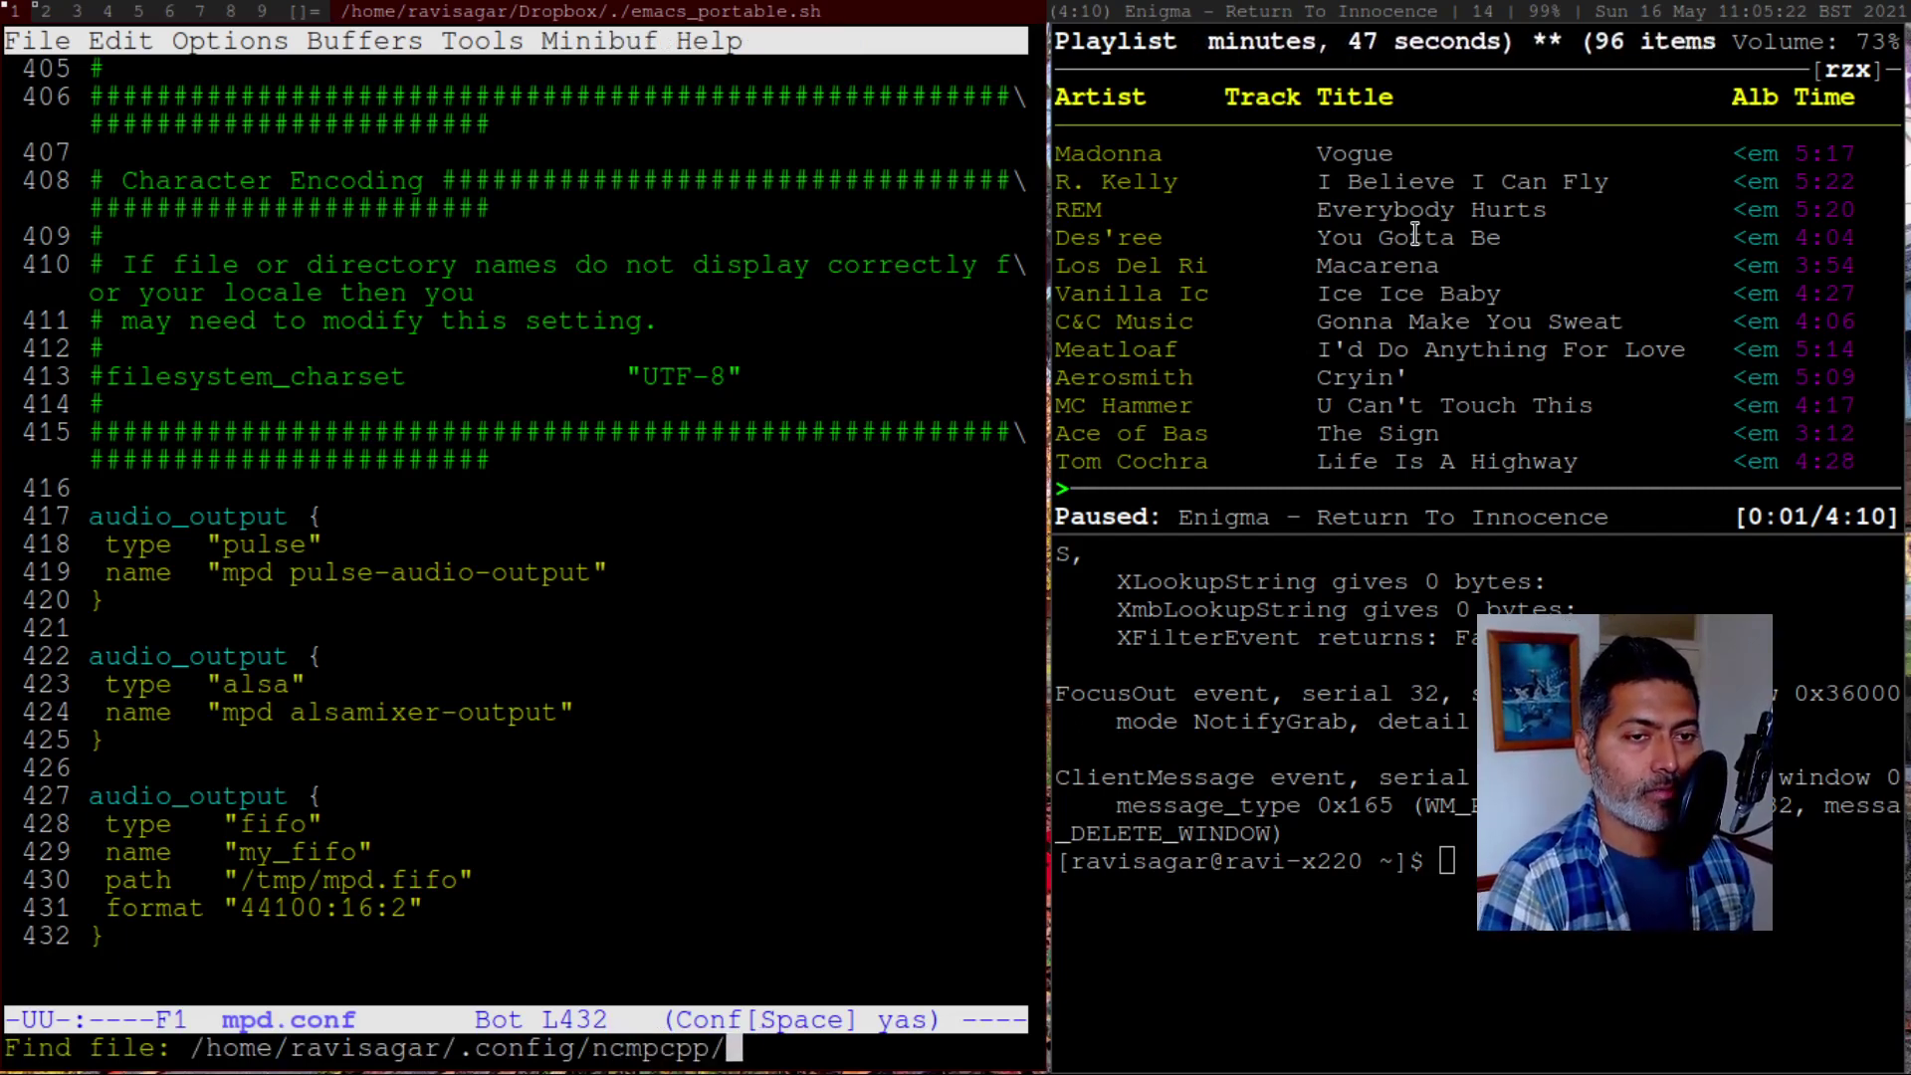
{"action": "key", "text": "Tab"}
{"action": "key", "text": "Return"}
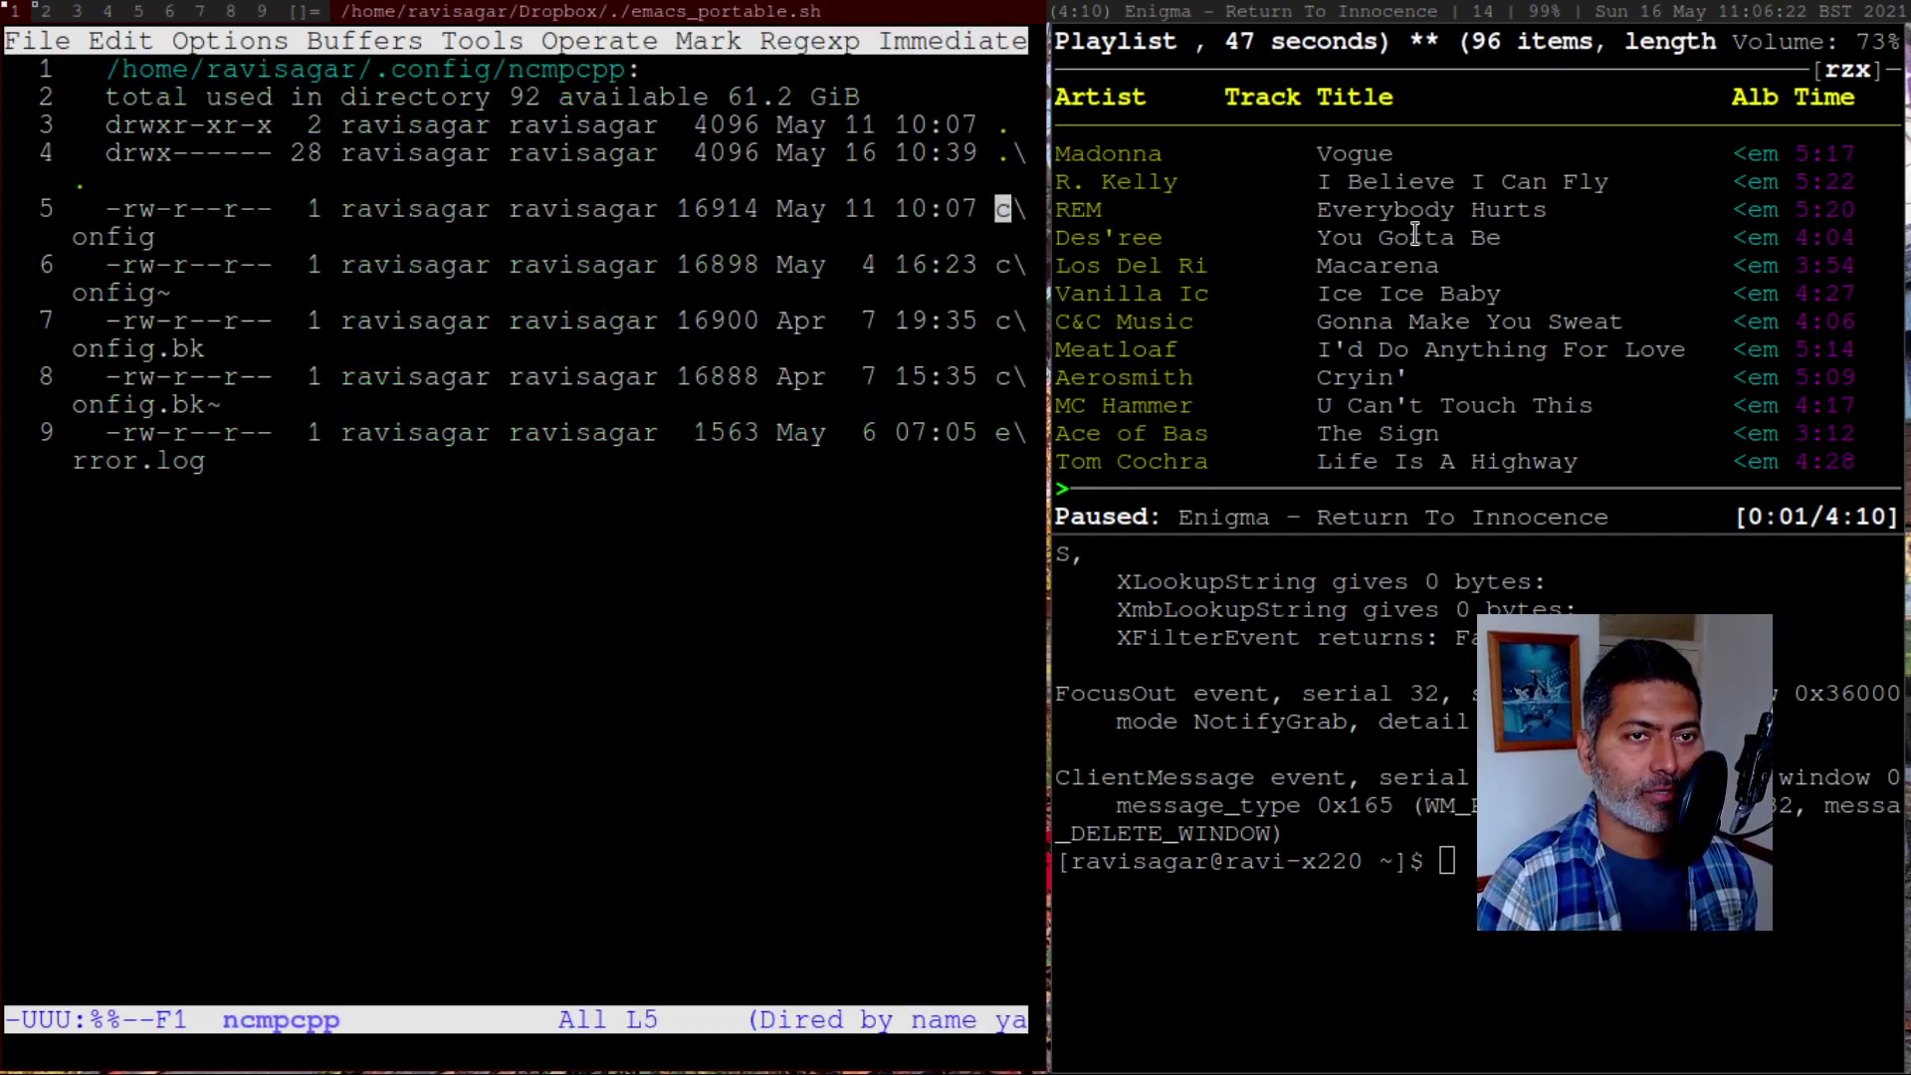
{"action": "key", "text": "Return"}
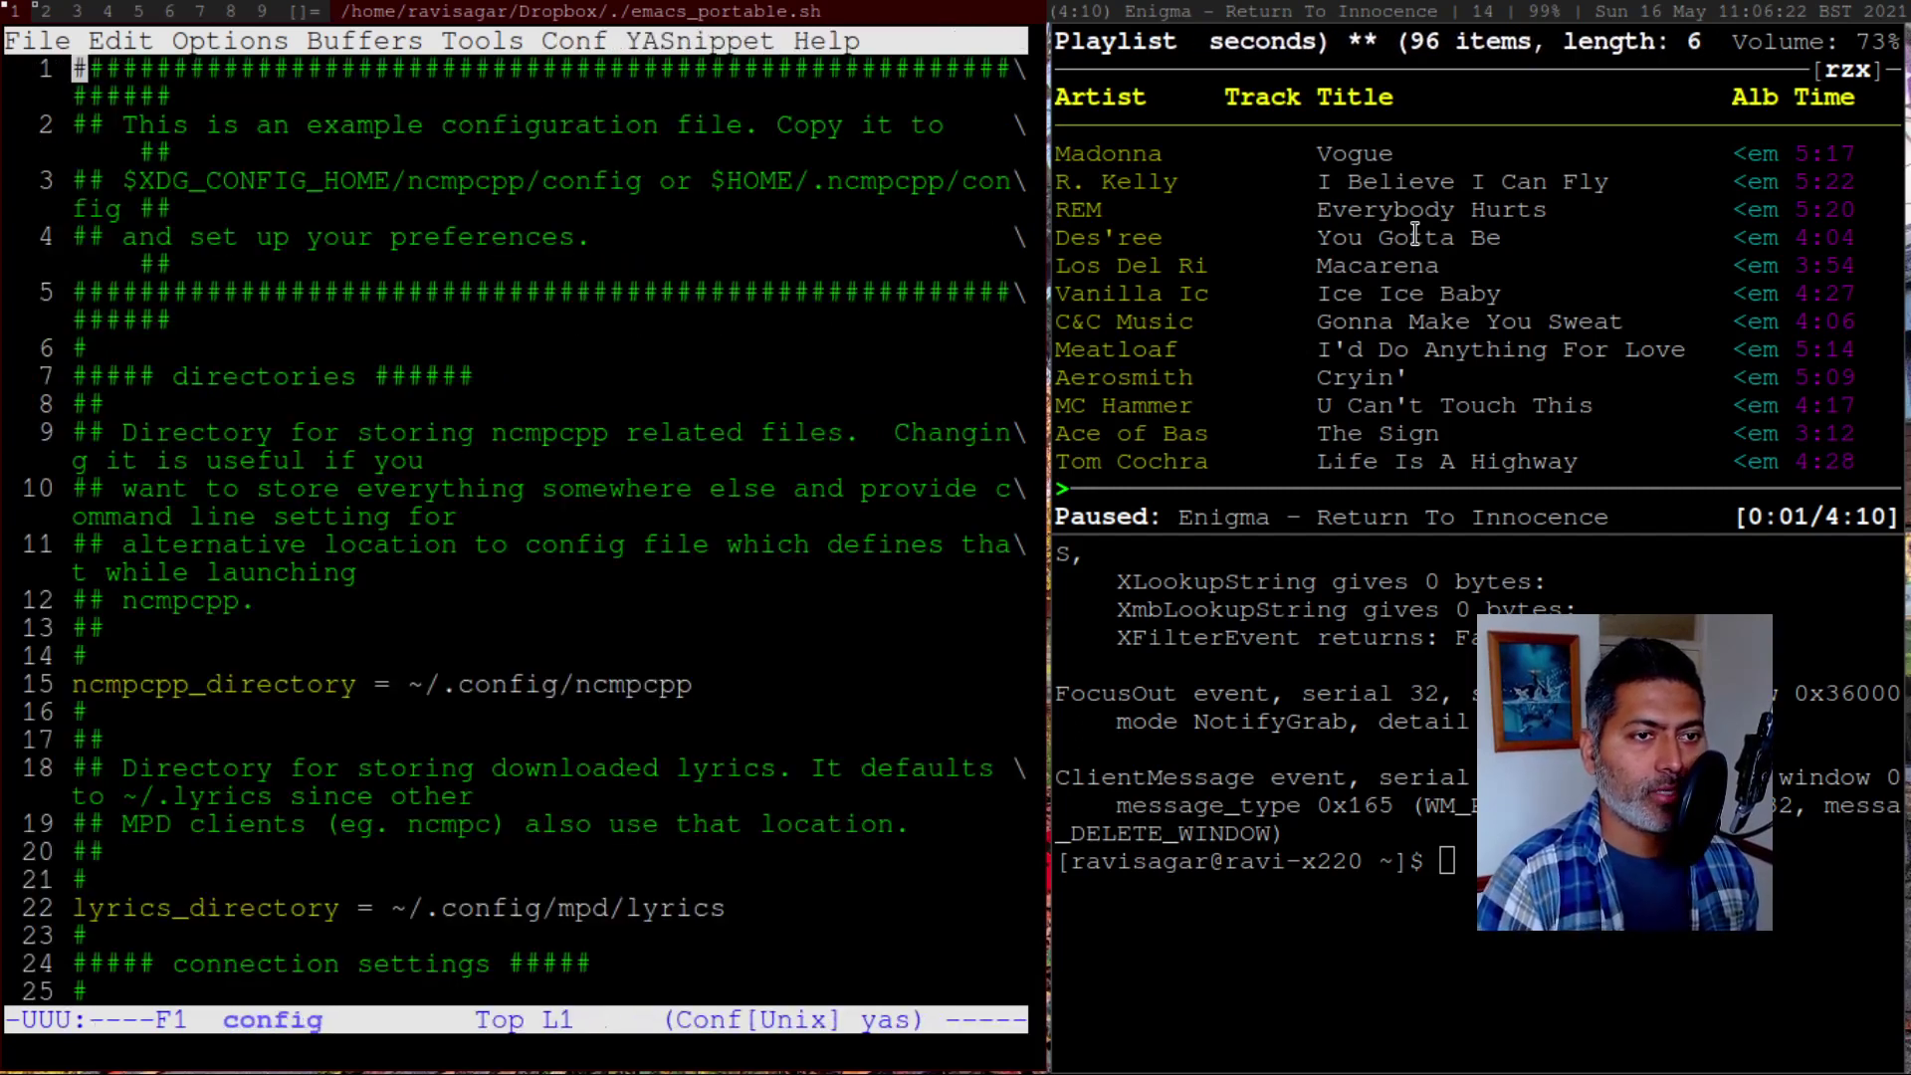
Examine the introductory comments and the directories section, focusing on the ncmpcpp_directory setting
{"action": "key", "text": "Down"}
{"action": "key", "text": "Down"}
{"action": "key", "text": "Down"}
{"action": "key", "text": "Down"}
{"action": "key", "text": "Down"}
{"action": "key", "text": "Down"}
{"action": "key", "text": "Down"}
{"action": "key", "text": "Down"}
{"action": "key", "text": "Down"}
{"action": "key", "text": "Down"}
{"action": "key", "text": "Down"}
{"action": "key", "text": "Down"}
{"action": "key", "text": "Down"}
{"action": "key", "text": "Down"}
{"action": "key", "text": "Down"}
{"action": "key", "text": "Down"}
{"action": "key", "text": "Down"}
{"action": "key", "text": "Down"}
{"action": "key", "text": "Down"}
{"action": "key", "text": "Down"}
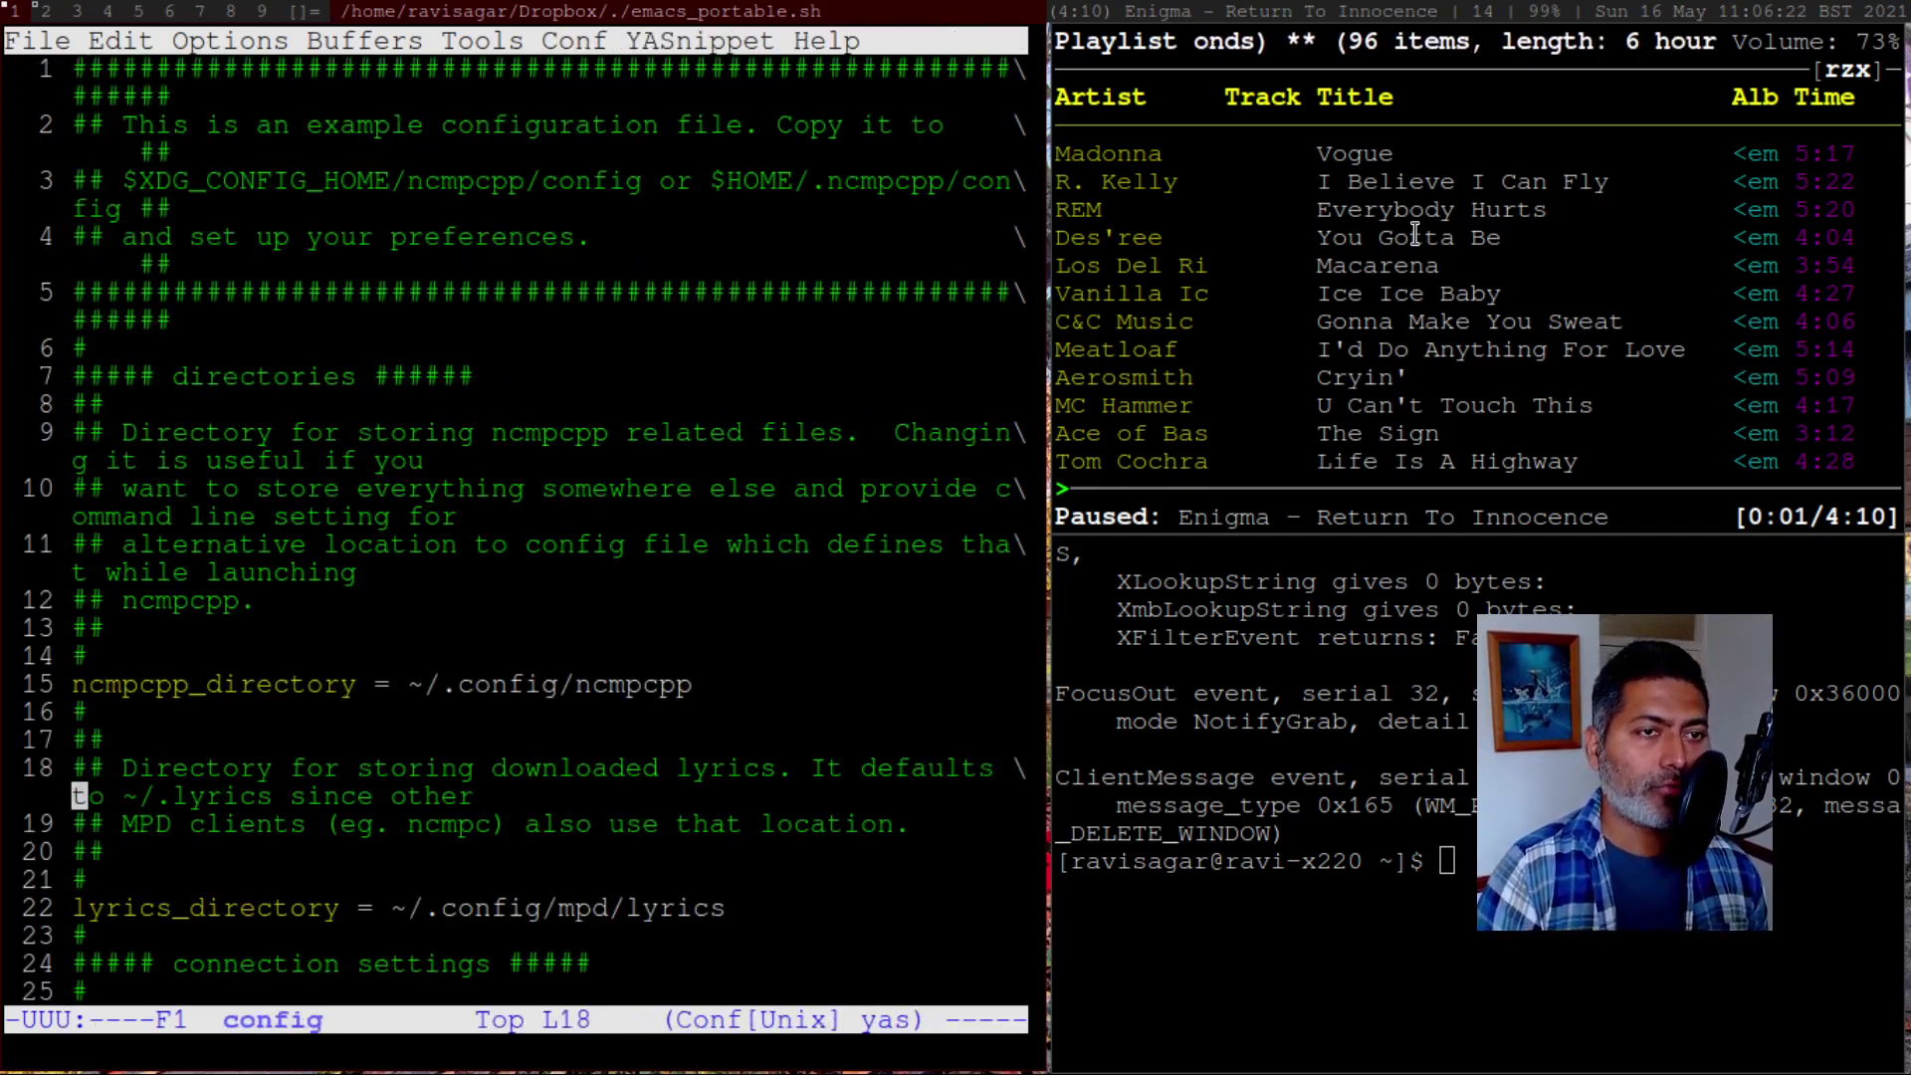
{"action": "key", "text": "Up"}
{"action": "key", "text": "Up"}
{"action": "key", "text": "Up"}
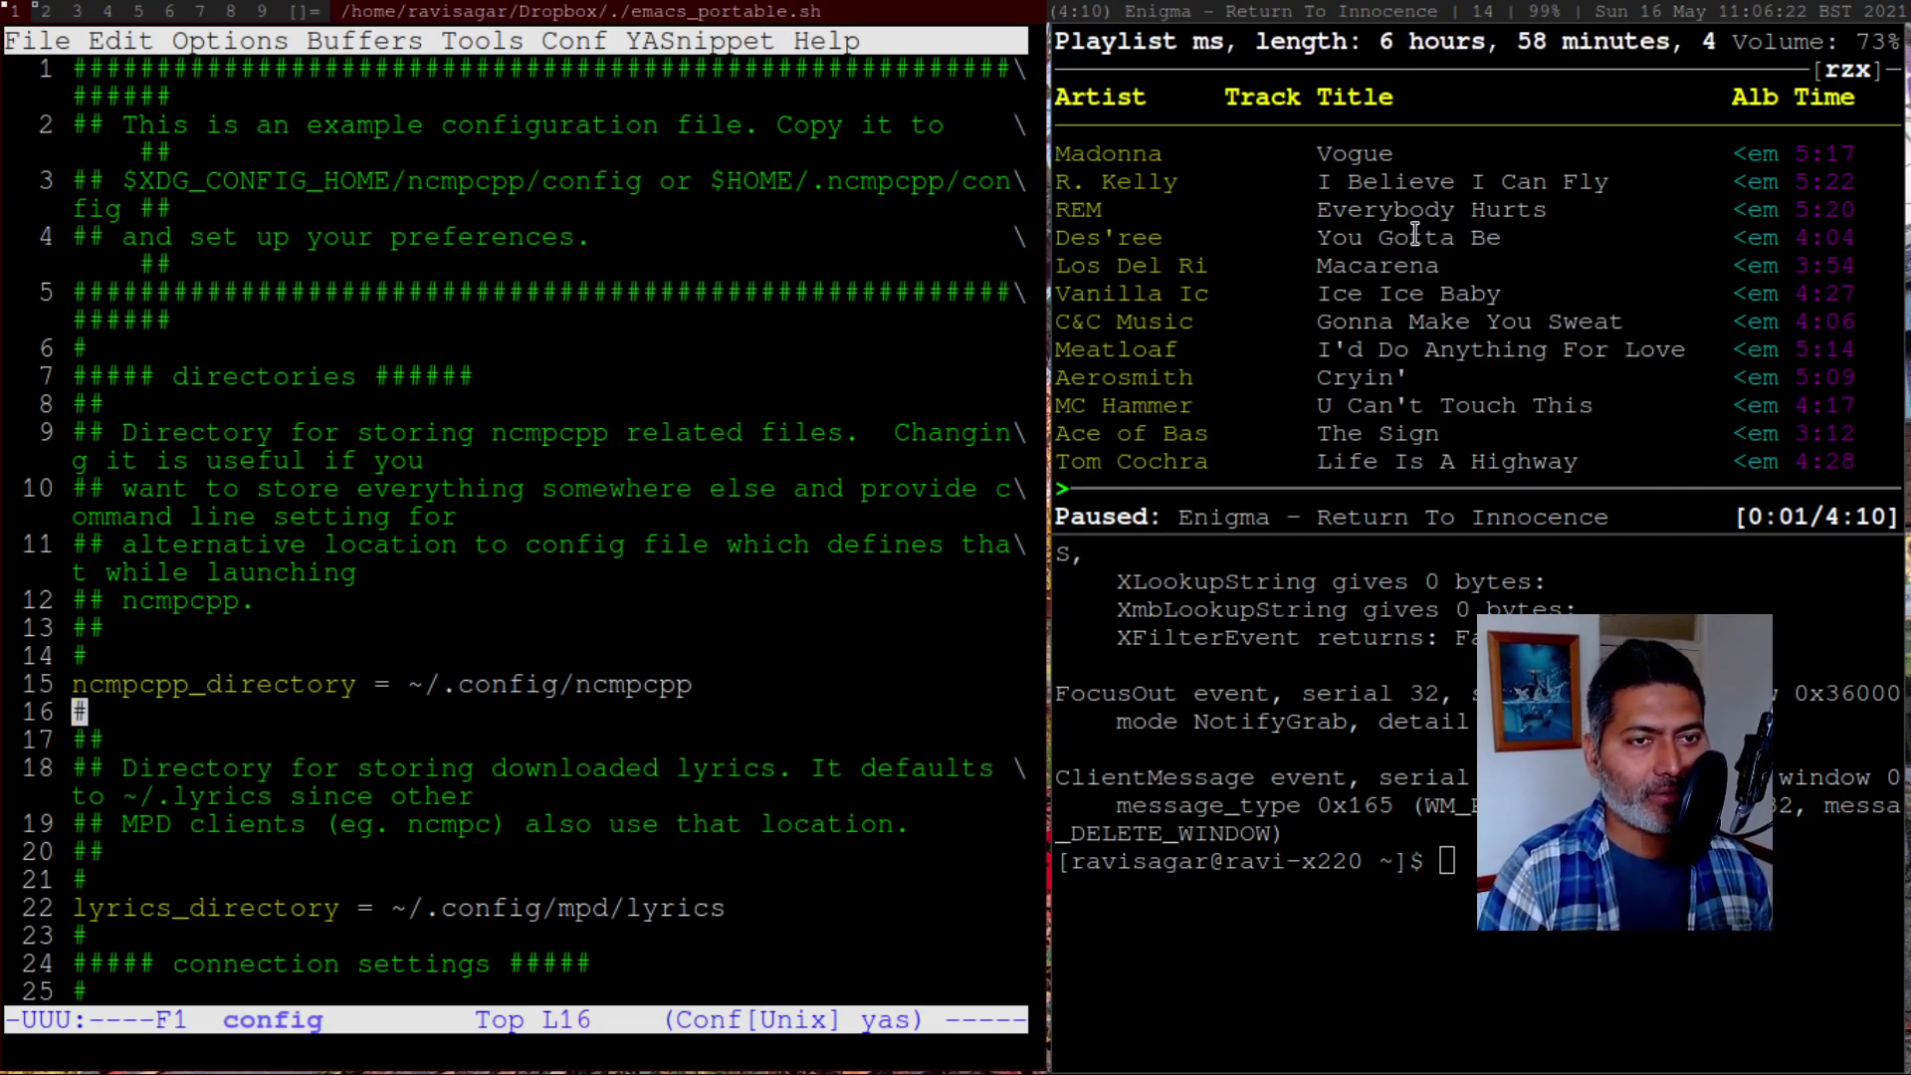
Examine the lyrics_directory setting and bring the connection settings below it into view
{"action": "key", "text": "Down"}
{"action": "key", "text": "Down"}
{"action": "key", "text": "Down"}
{"action": "key", "text": "Down"}
{"action": "key", "text": "Down"}
{"action": "key", "text": "Down"}
{"action": "key", "text": "Down"}
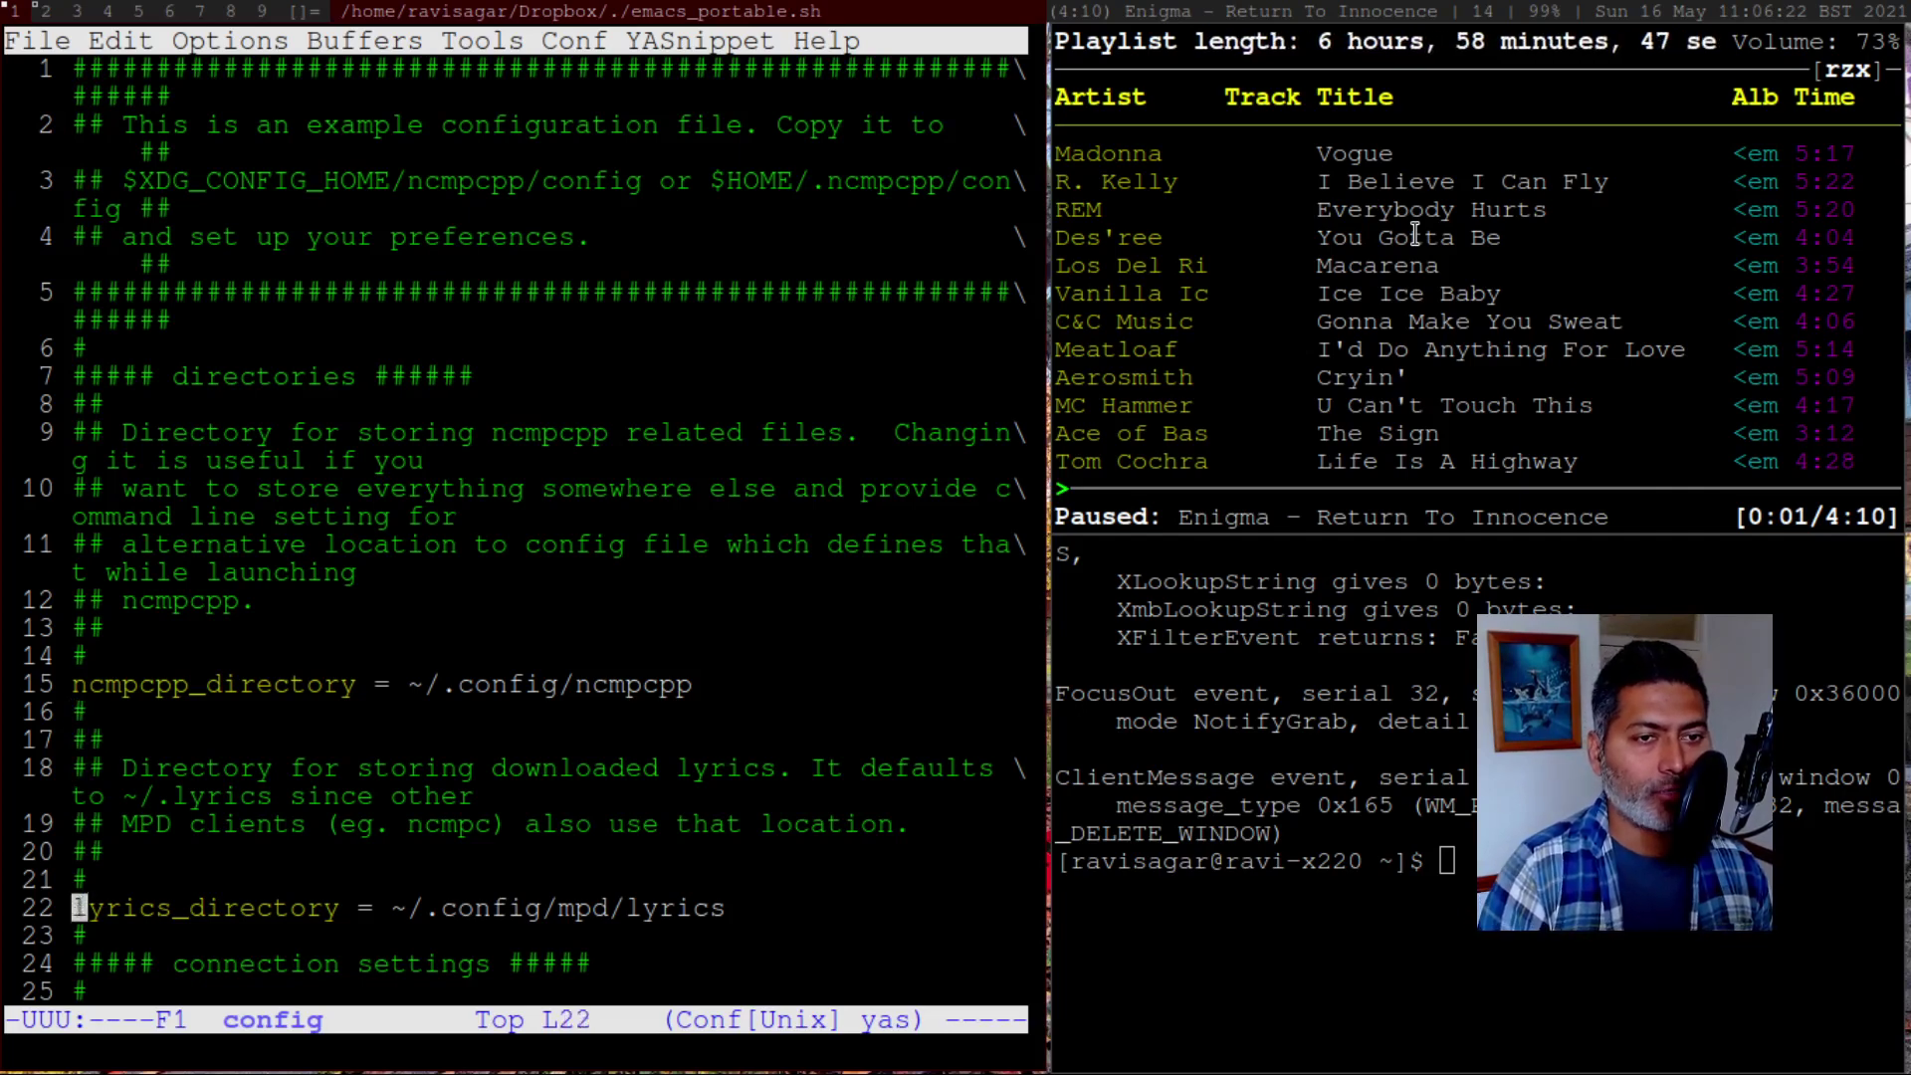
{"action": "key", "text": "ctrl+l"}
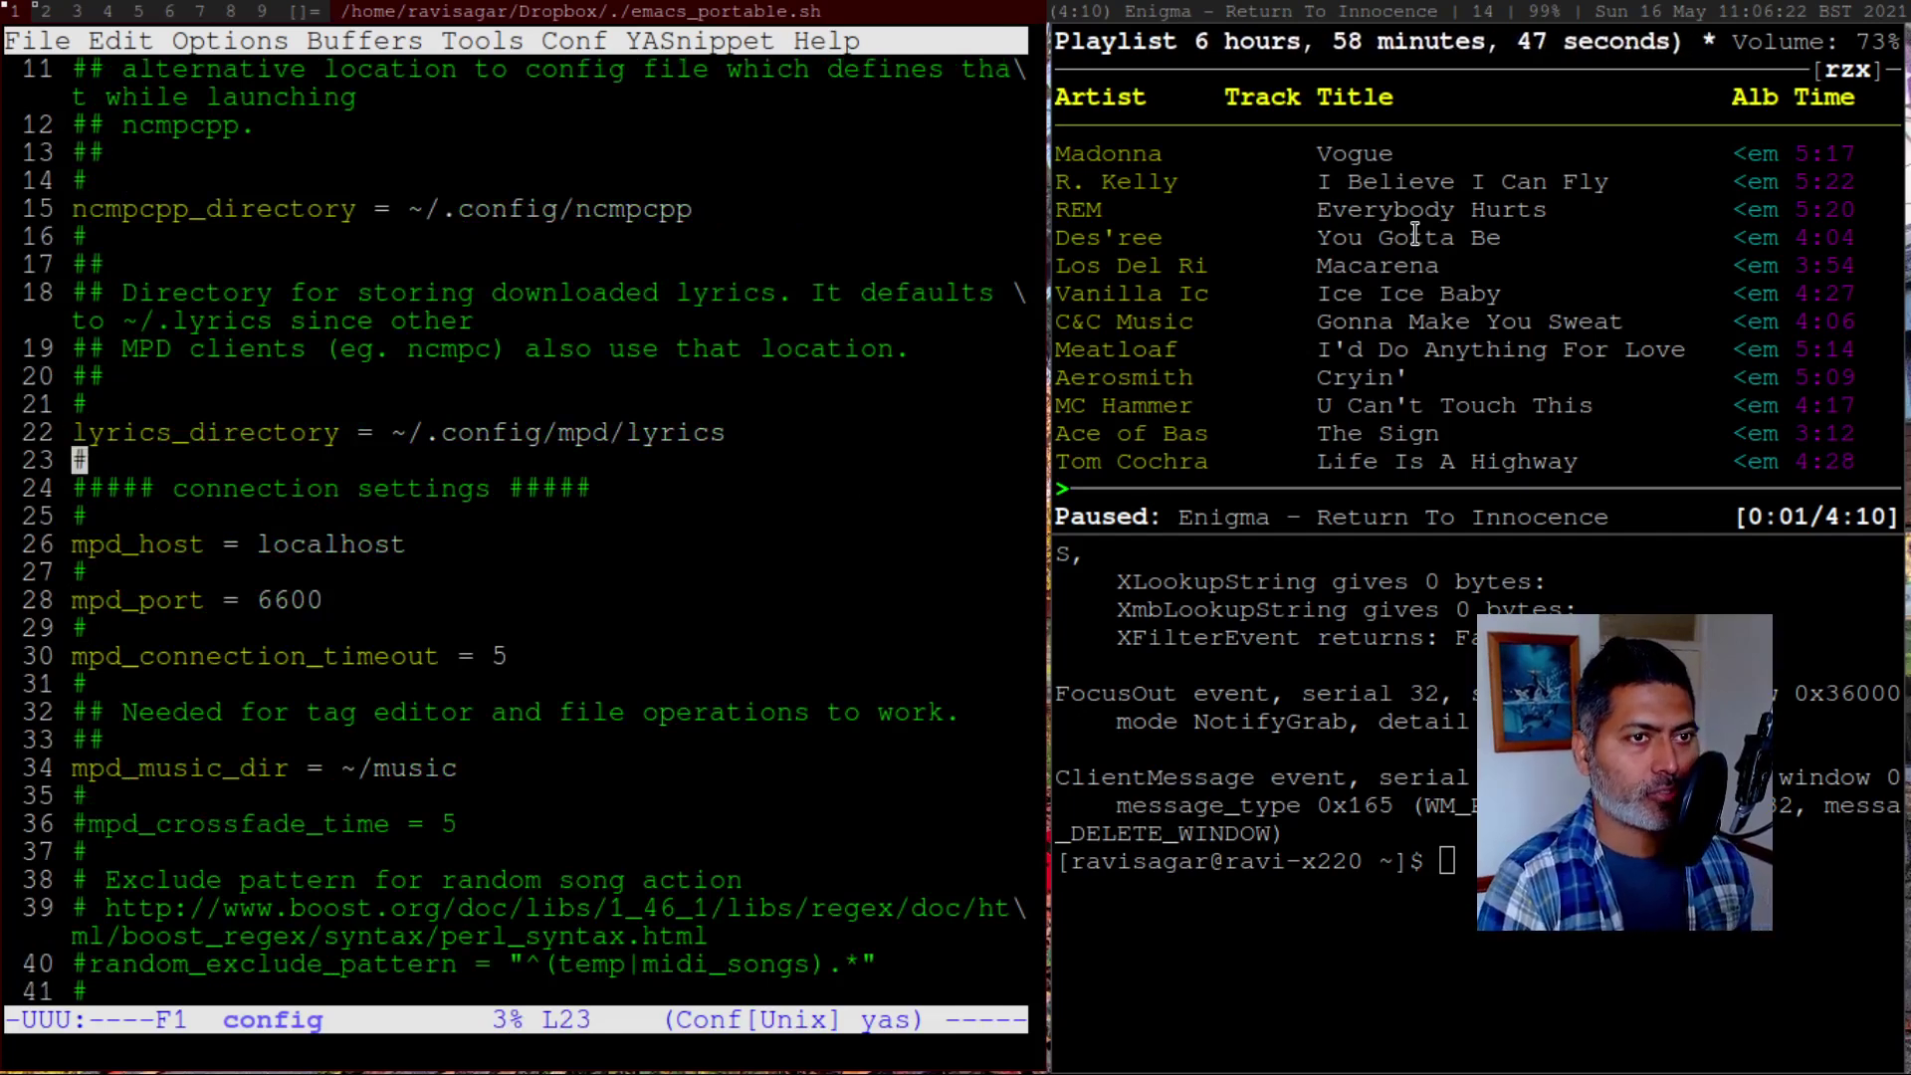
Switch to ncmpcpp, show the lyrics of the paused song Return To Innocence, and return to the playlist
{"action": "key", "text": "super+Return"}
{"action": "key", "text": "o"}
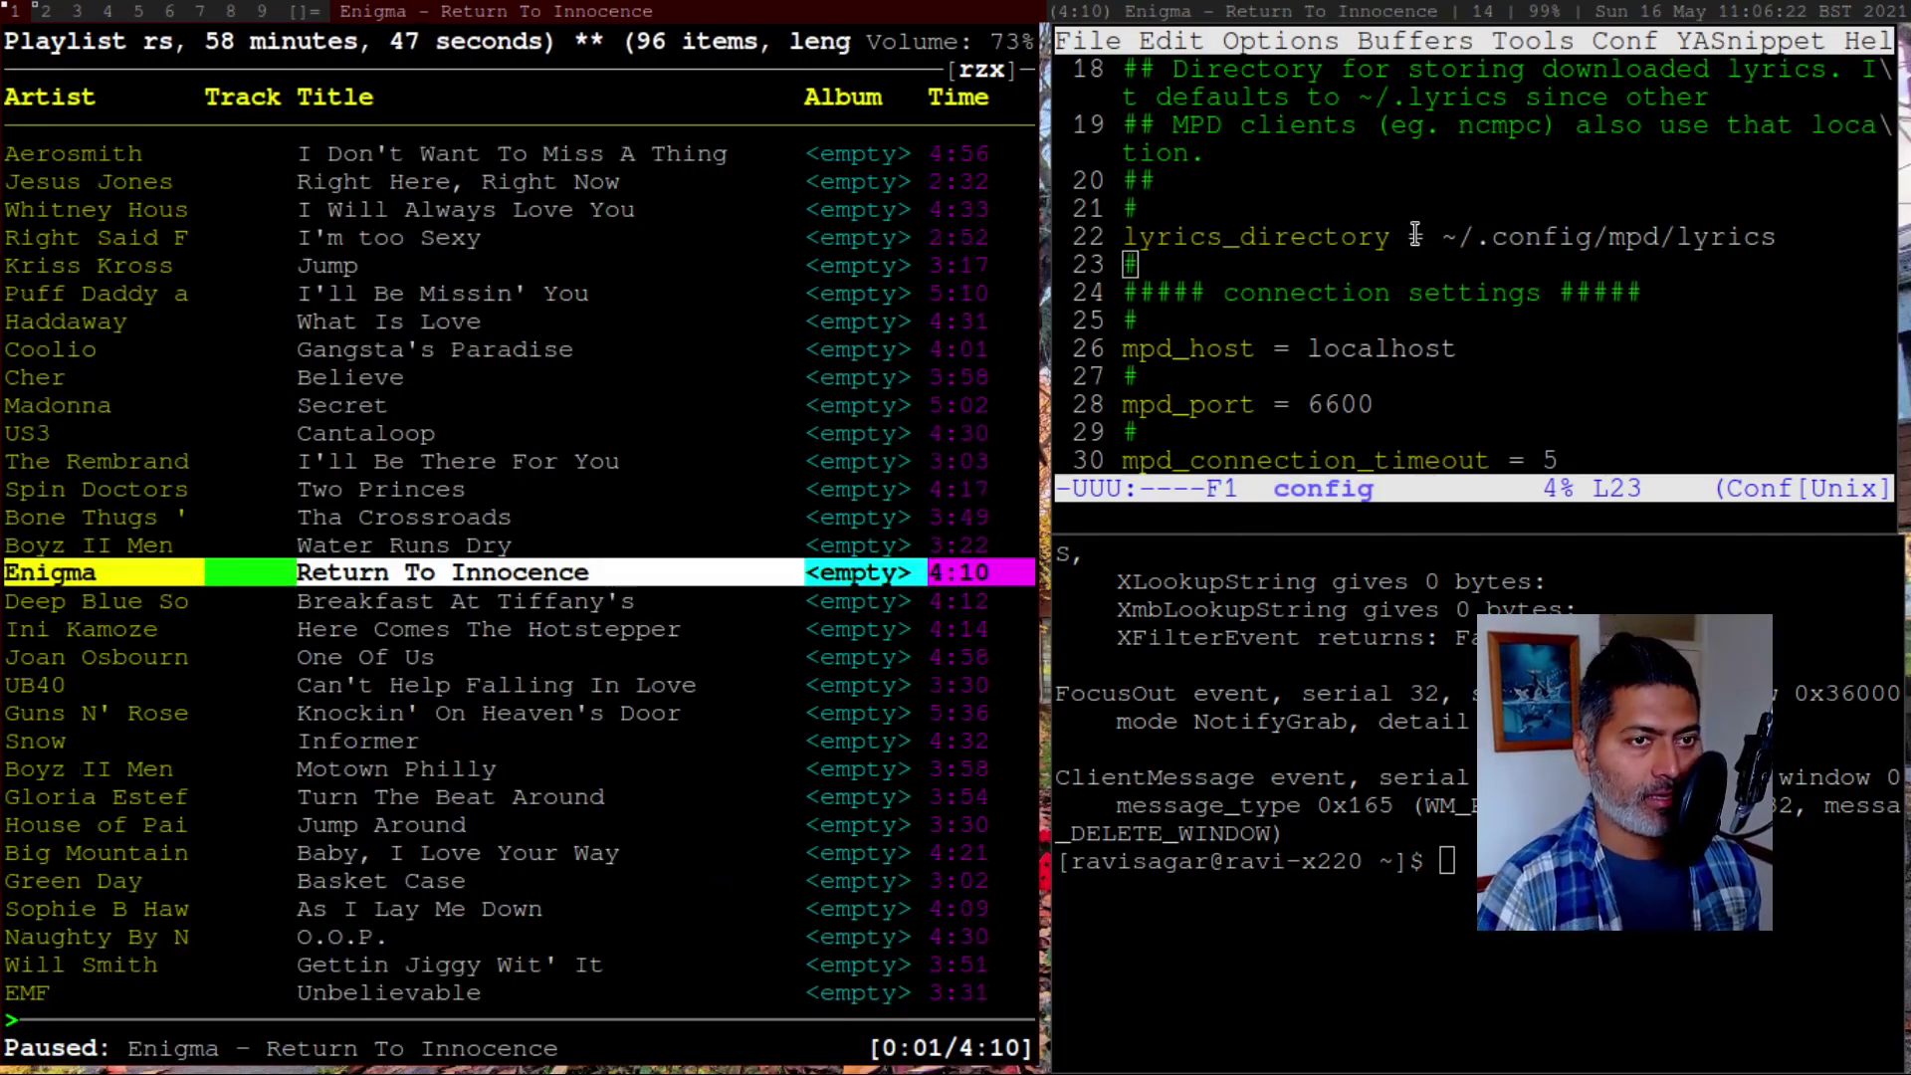
{"action": "key", "text": "Up"}
{"action": "key", "text": "Down"}
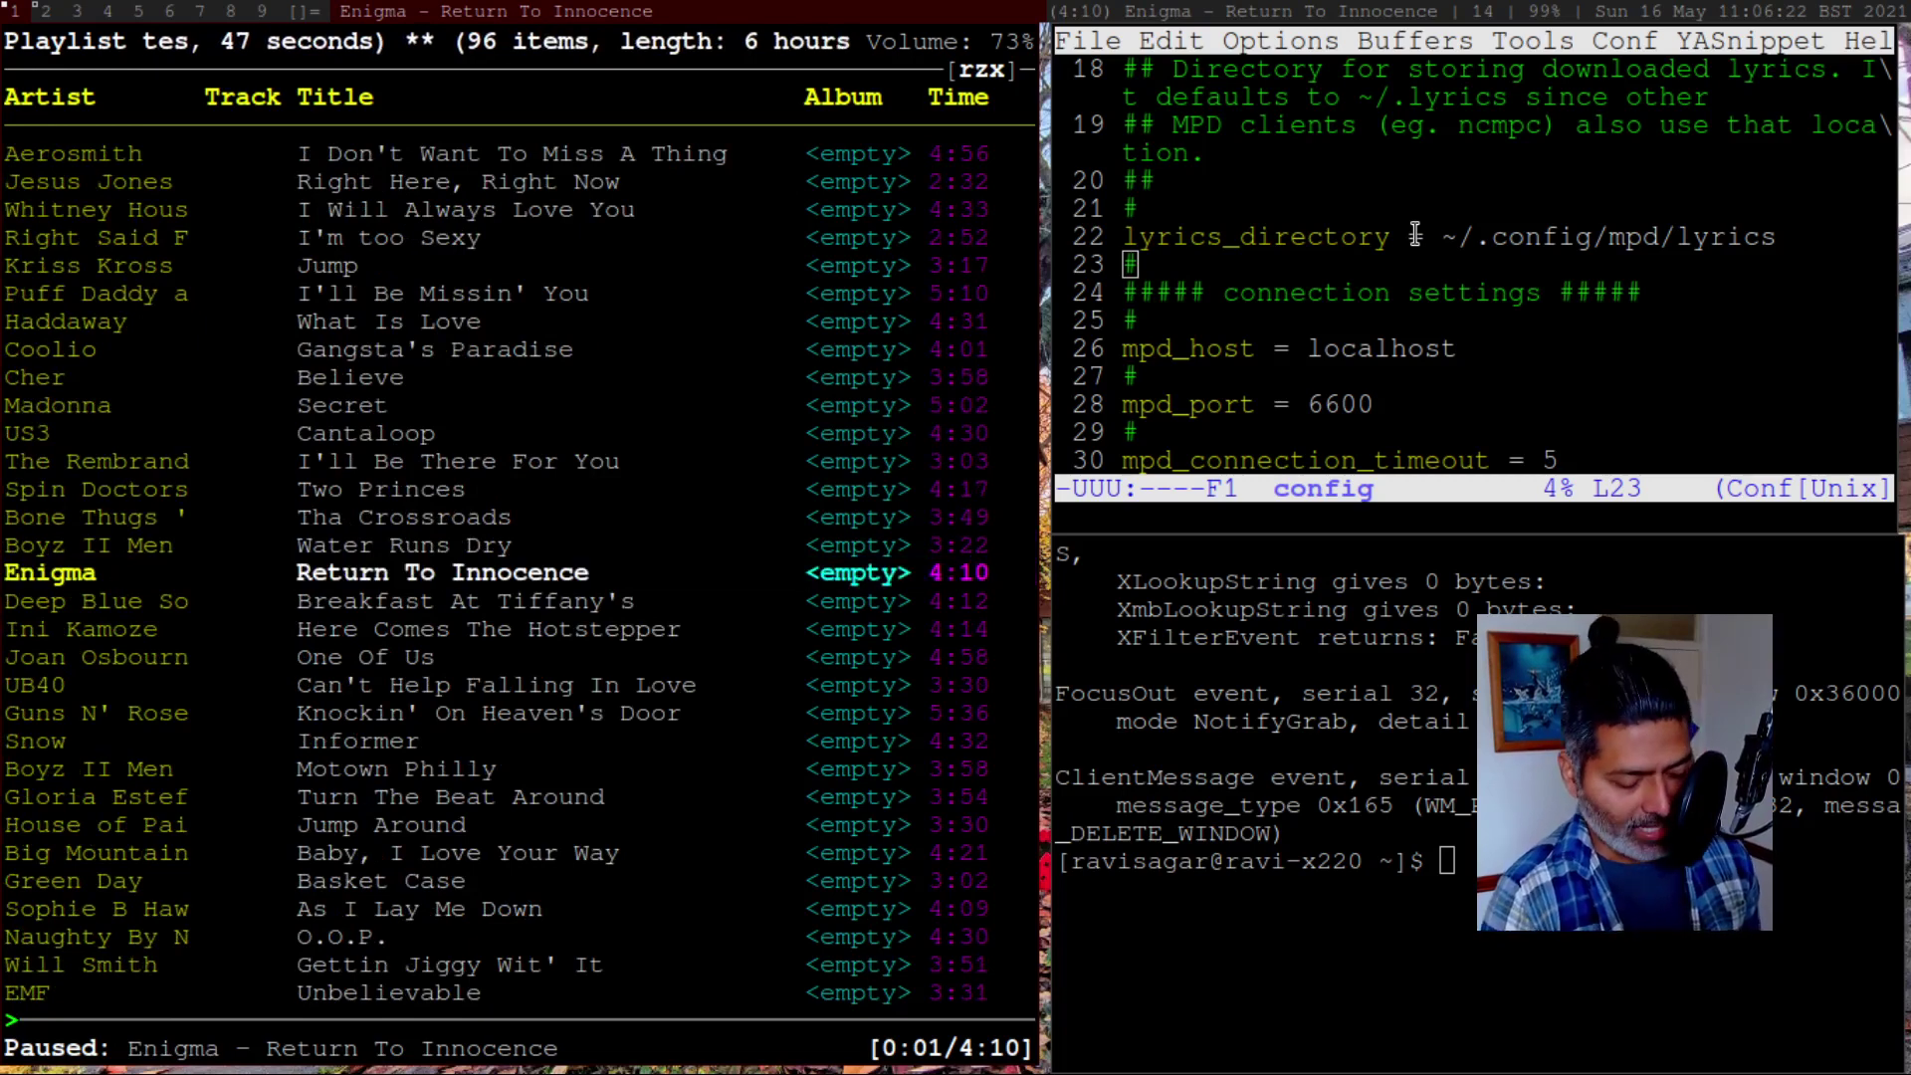
{"action": "key", "text": "l"}
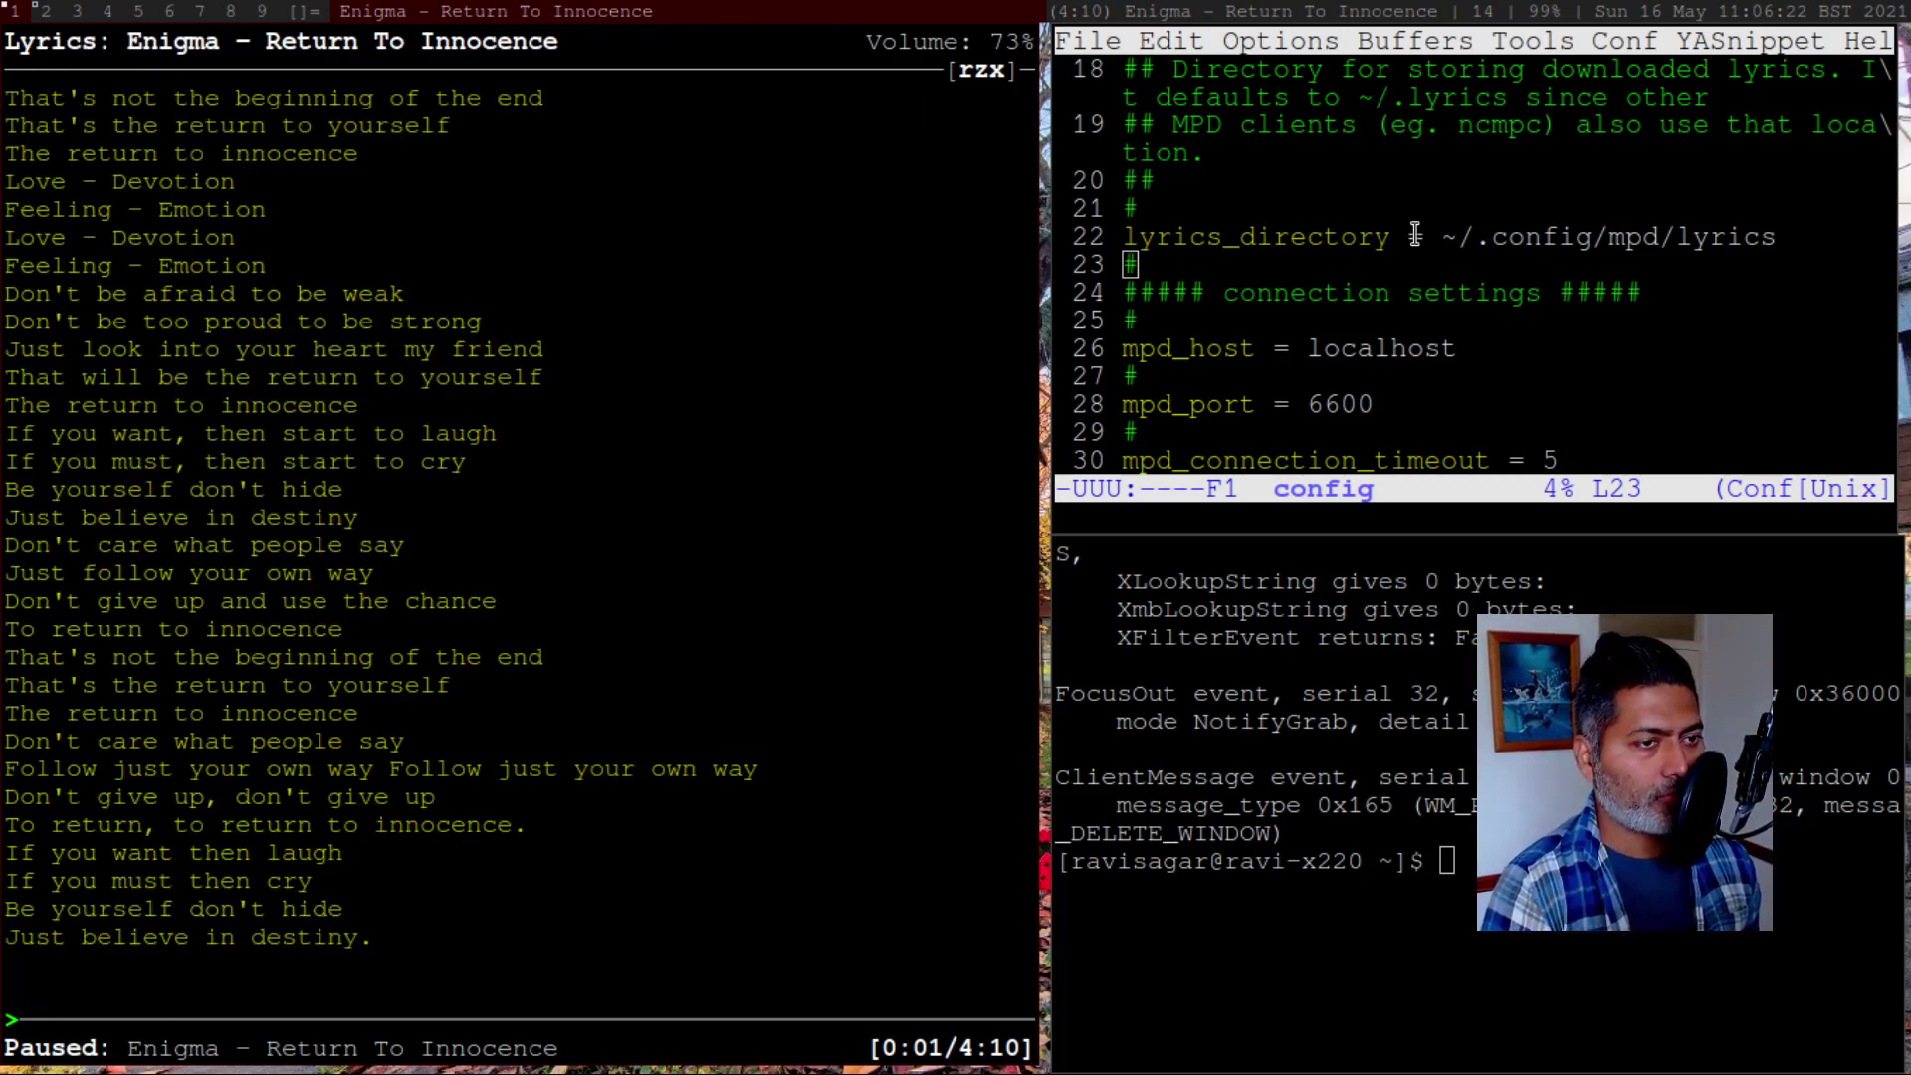
{"action": "key", "text": "l"}
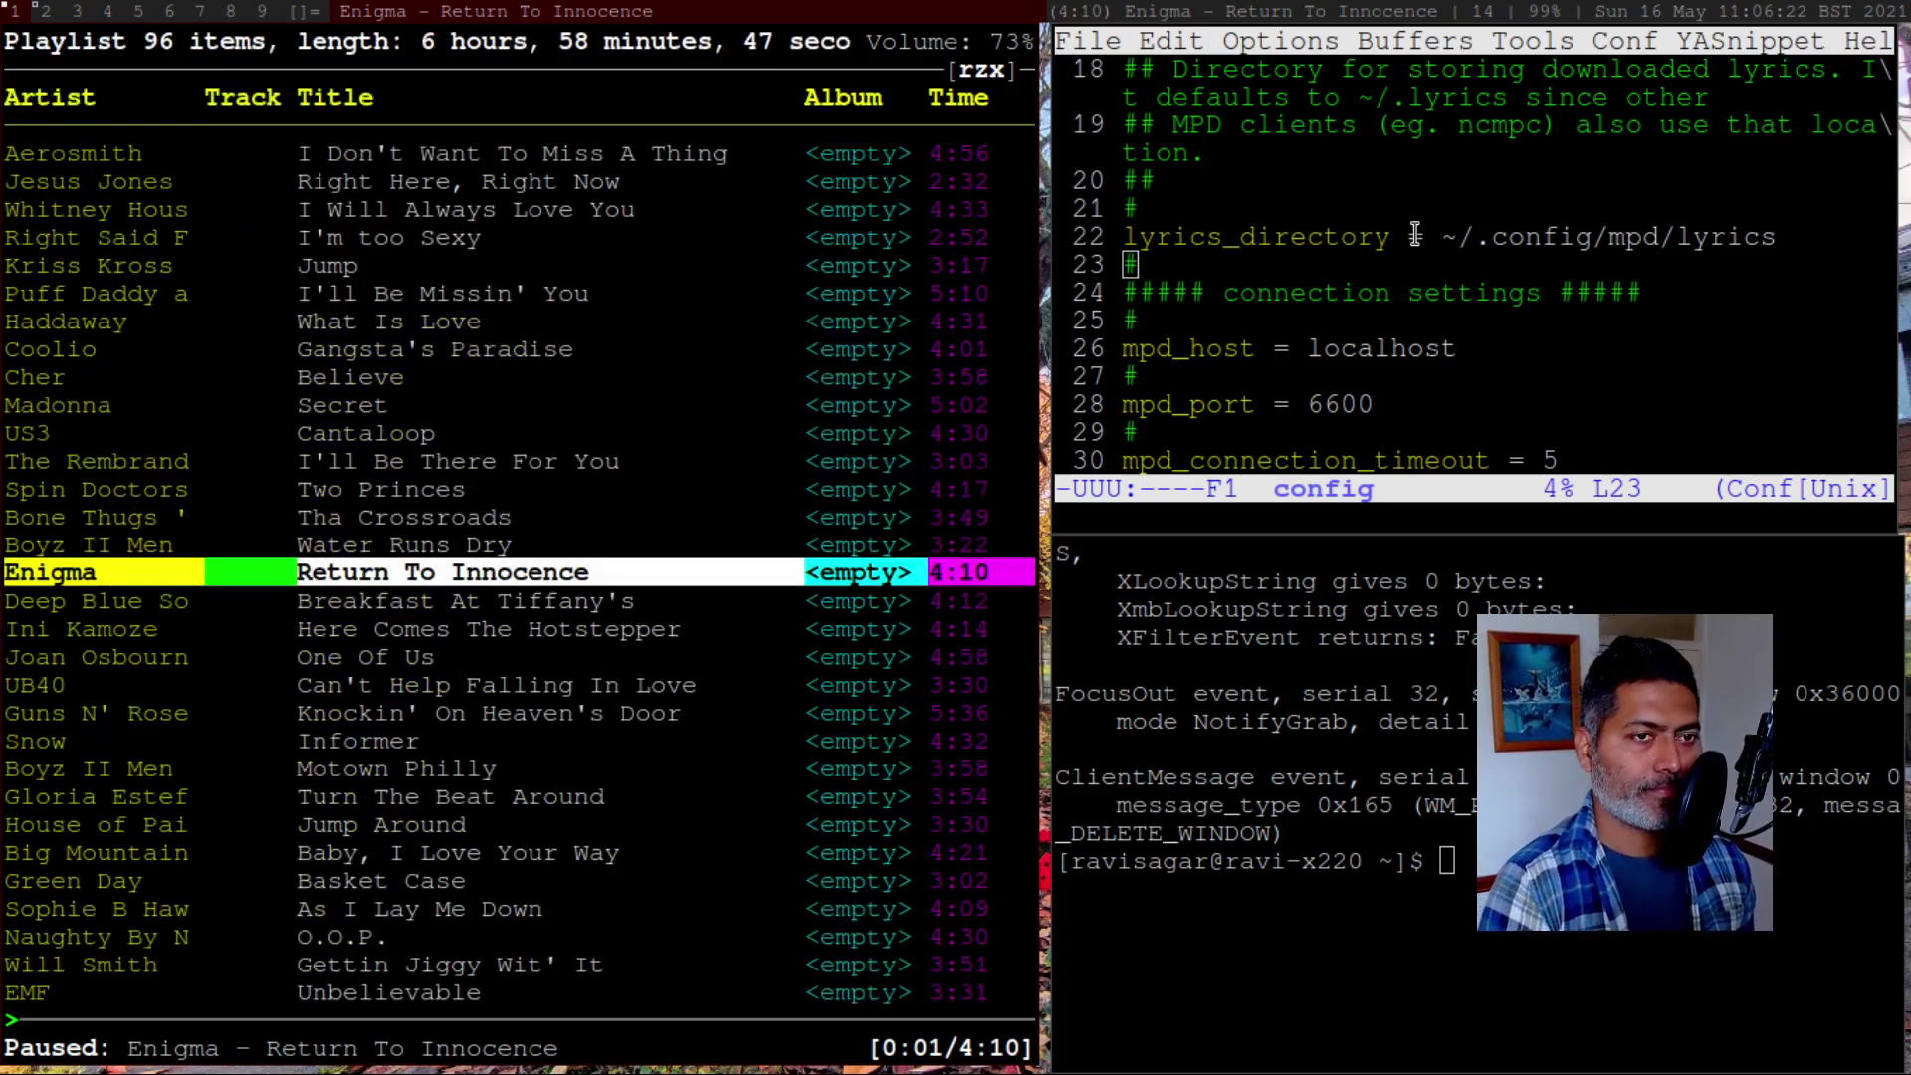
Switch back to Emacs and examine the connection settings from mpd_host and mpd_port to mpd_music_dir
{"action": "key", "text": "super+Return"}
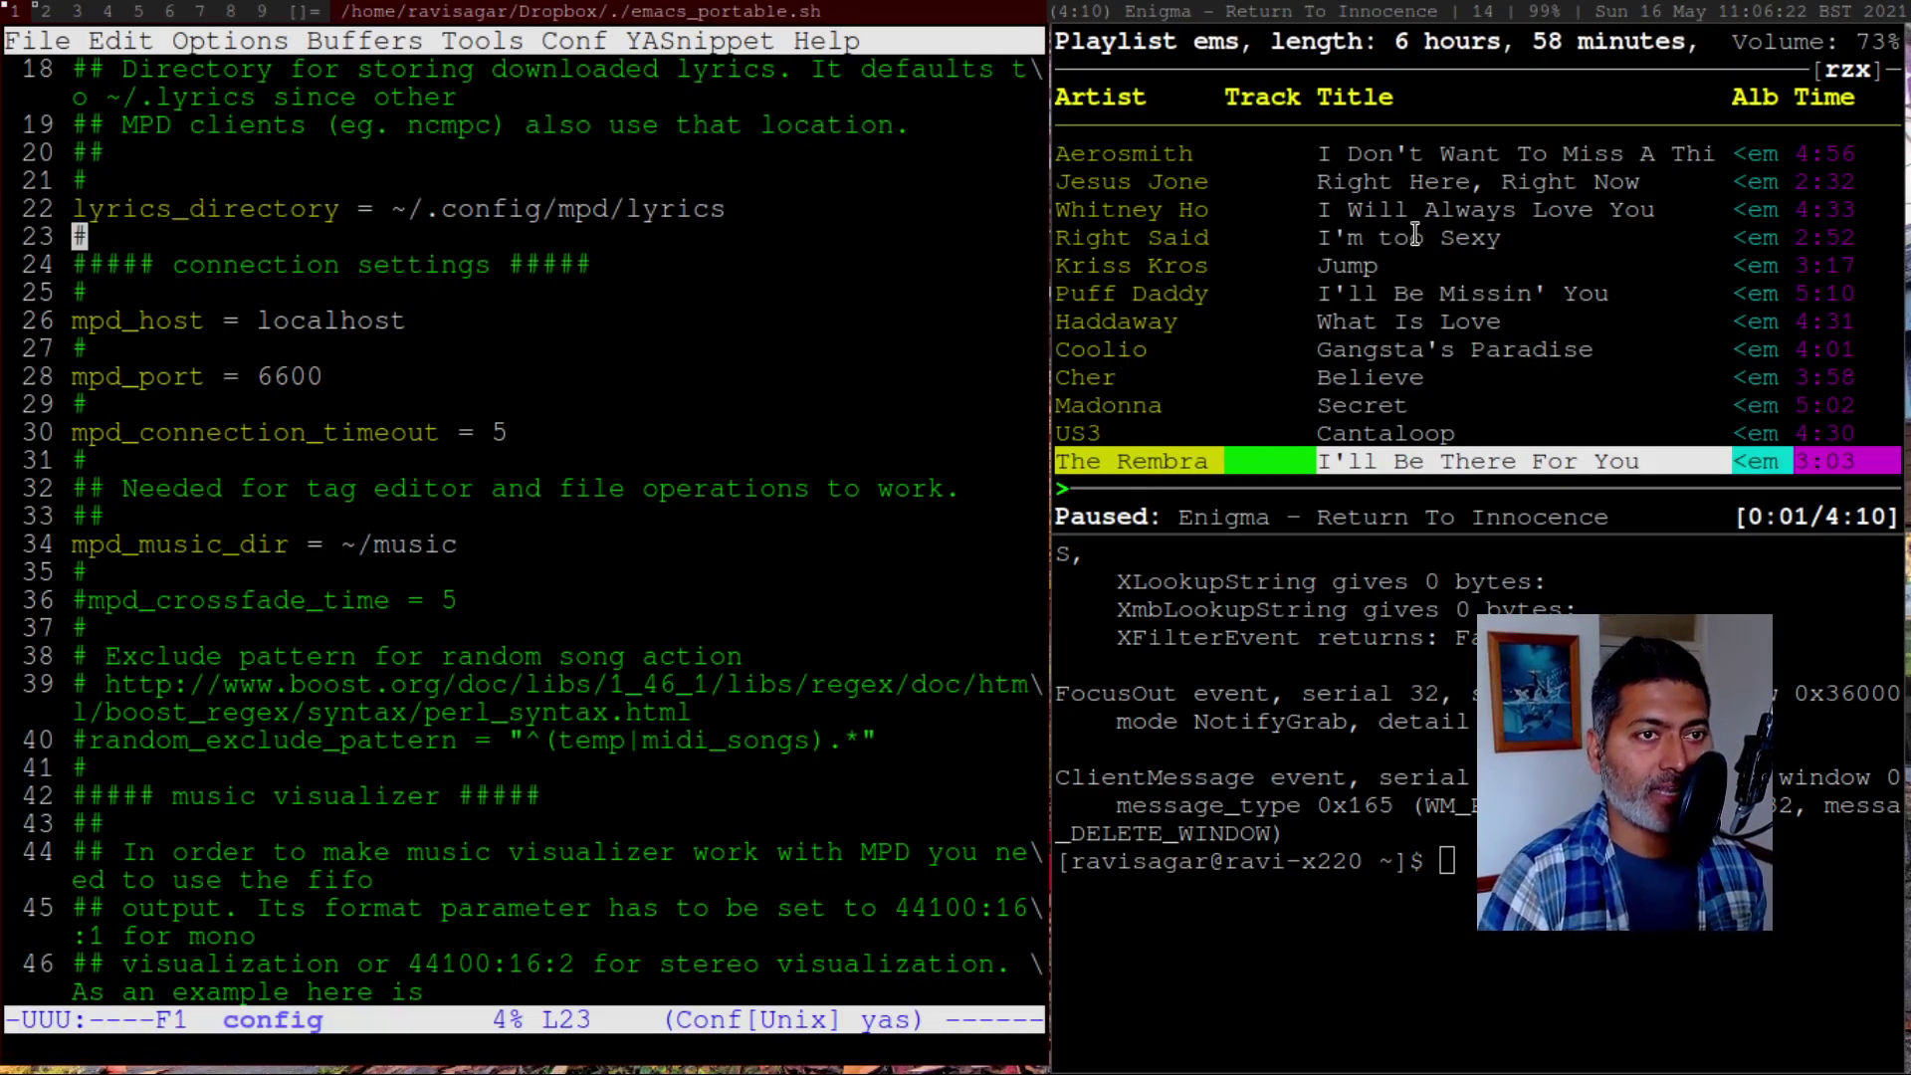
{"action": "key", "text": "Down"}
{"action": "key", "text": "Down"}
{"action": "key", "text": "Down"}
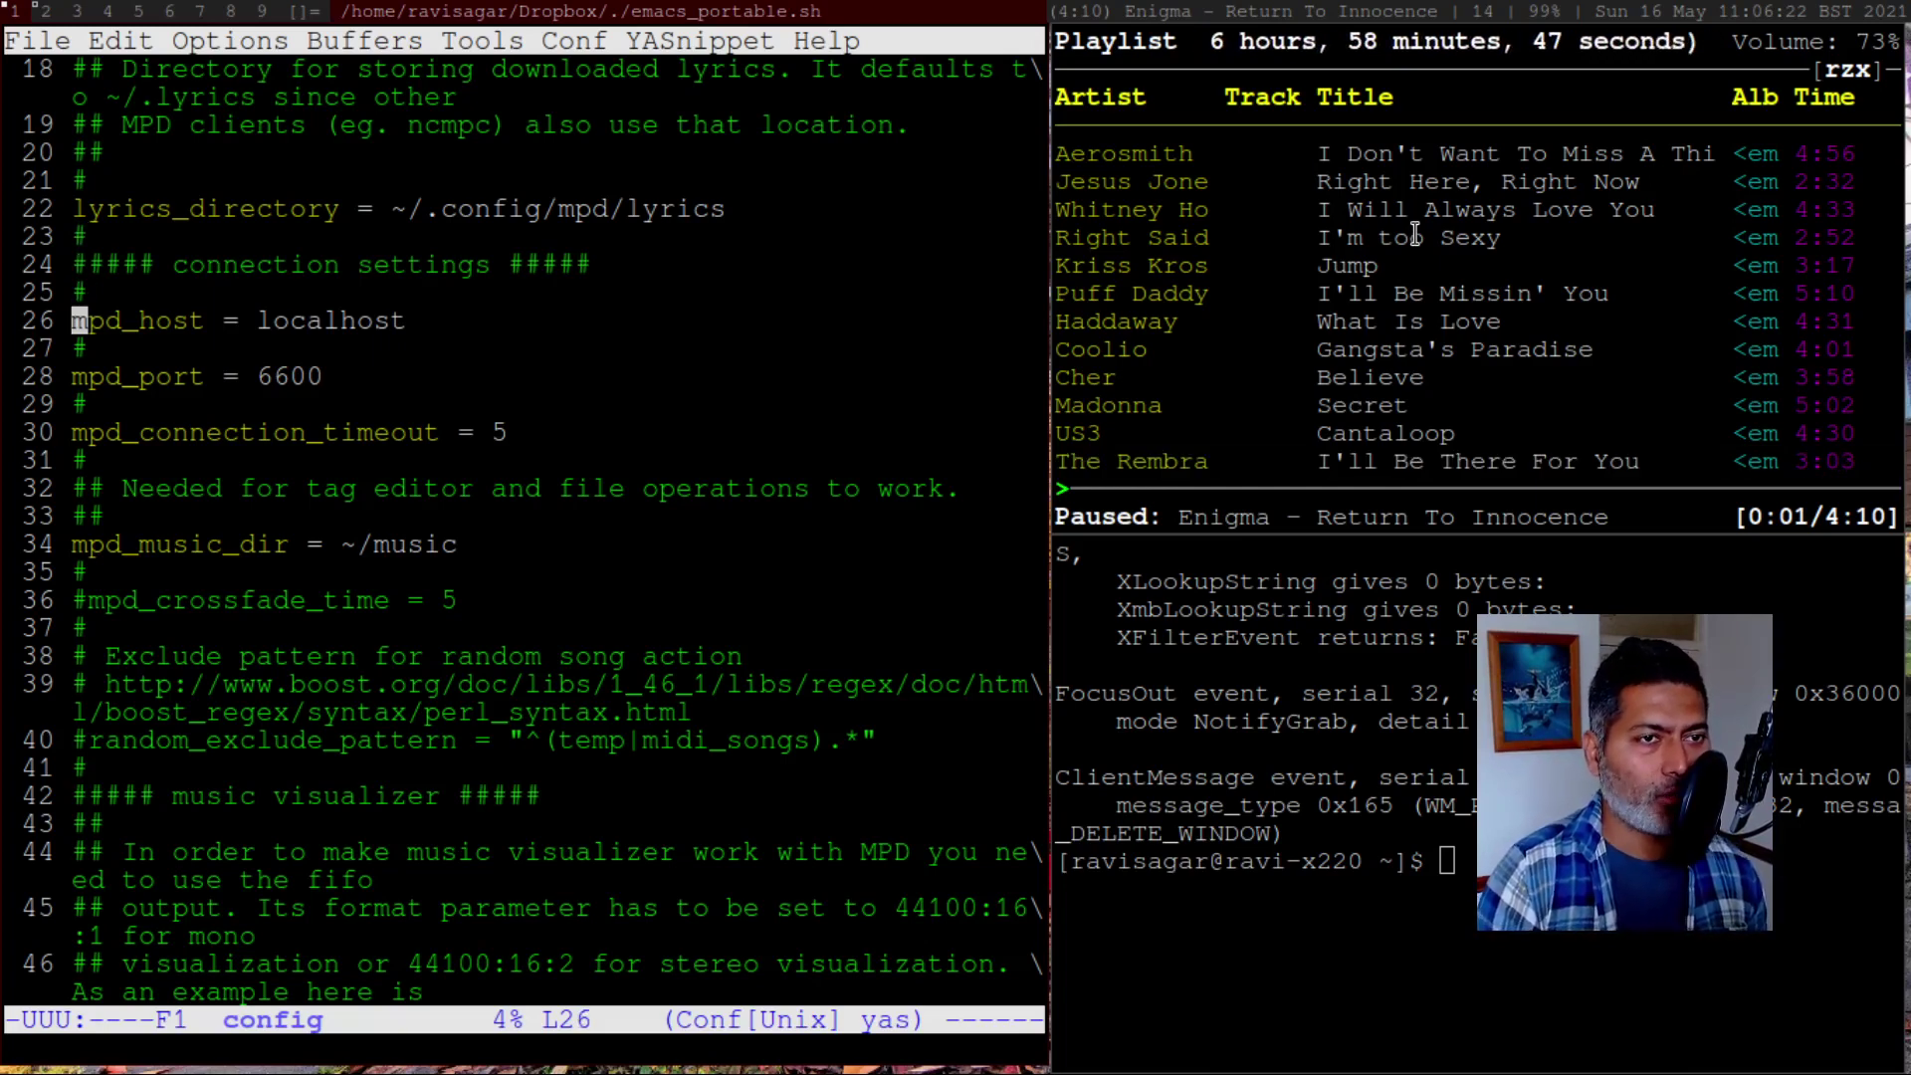
{"action": "key", "text": "Down"}
{"action": "key", "text": "Down"}
{"action": "key", "text": "Down"}
{"action": "key", "text": "Down"}
{"action": "key", "text": "Down"}
{"action": "key", "text": "Down"}
{"action": "key", "text": "Down"}
{"action": "key", "text": "Down"}
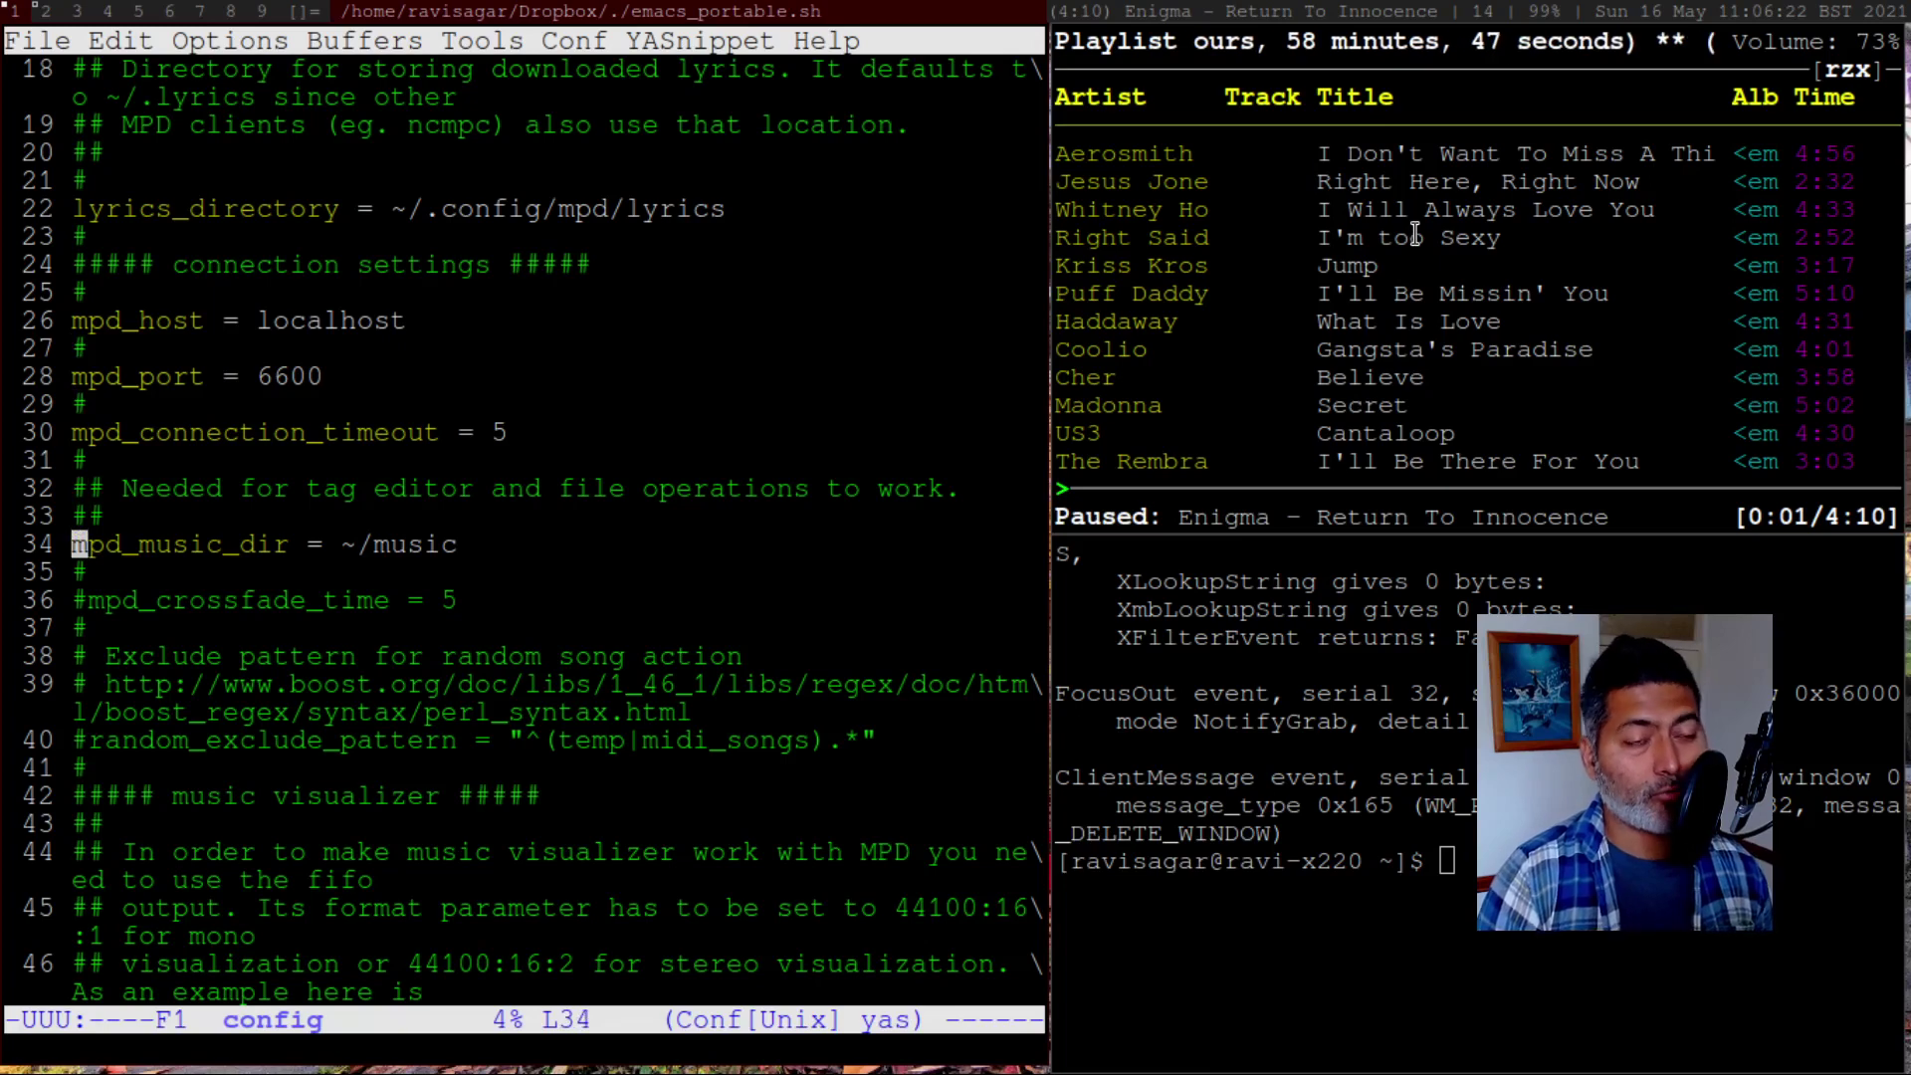
Examine the crossfade and random exclude pattern options and the opening comments of the music visualizer section
{"action": "key", "text": "Down"}
{"action": "key", "text": "Down"}
{"action": "key", "text": "Down"}
{"action": "key", "text": "Down"}
{"action": "key", "text": "Down"}
{"action": "key", "text": "Down"}
{"action": "key", "text": "Down"}
{"action": "key", "text": "Down"}
{"action": "key", "text": "Down"}
{"action": "key", "text": "Down"}
{"action": "key", "text": "Down"}
{"action": "key", "text": "Down"}
{"action": "key", "text": "Down"}
{"action": "key", "text": "Down"}
{"action": "key", "text": "Down"}
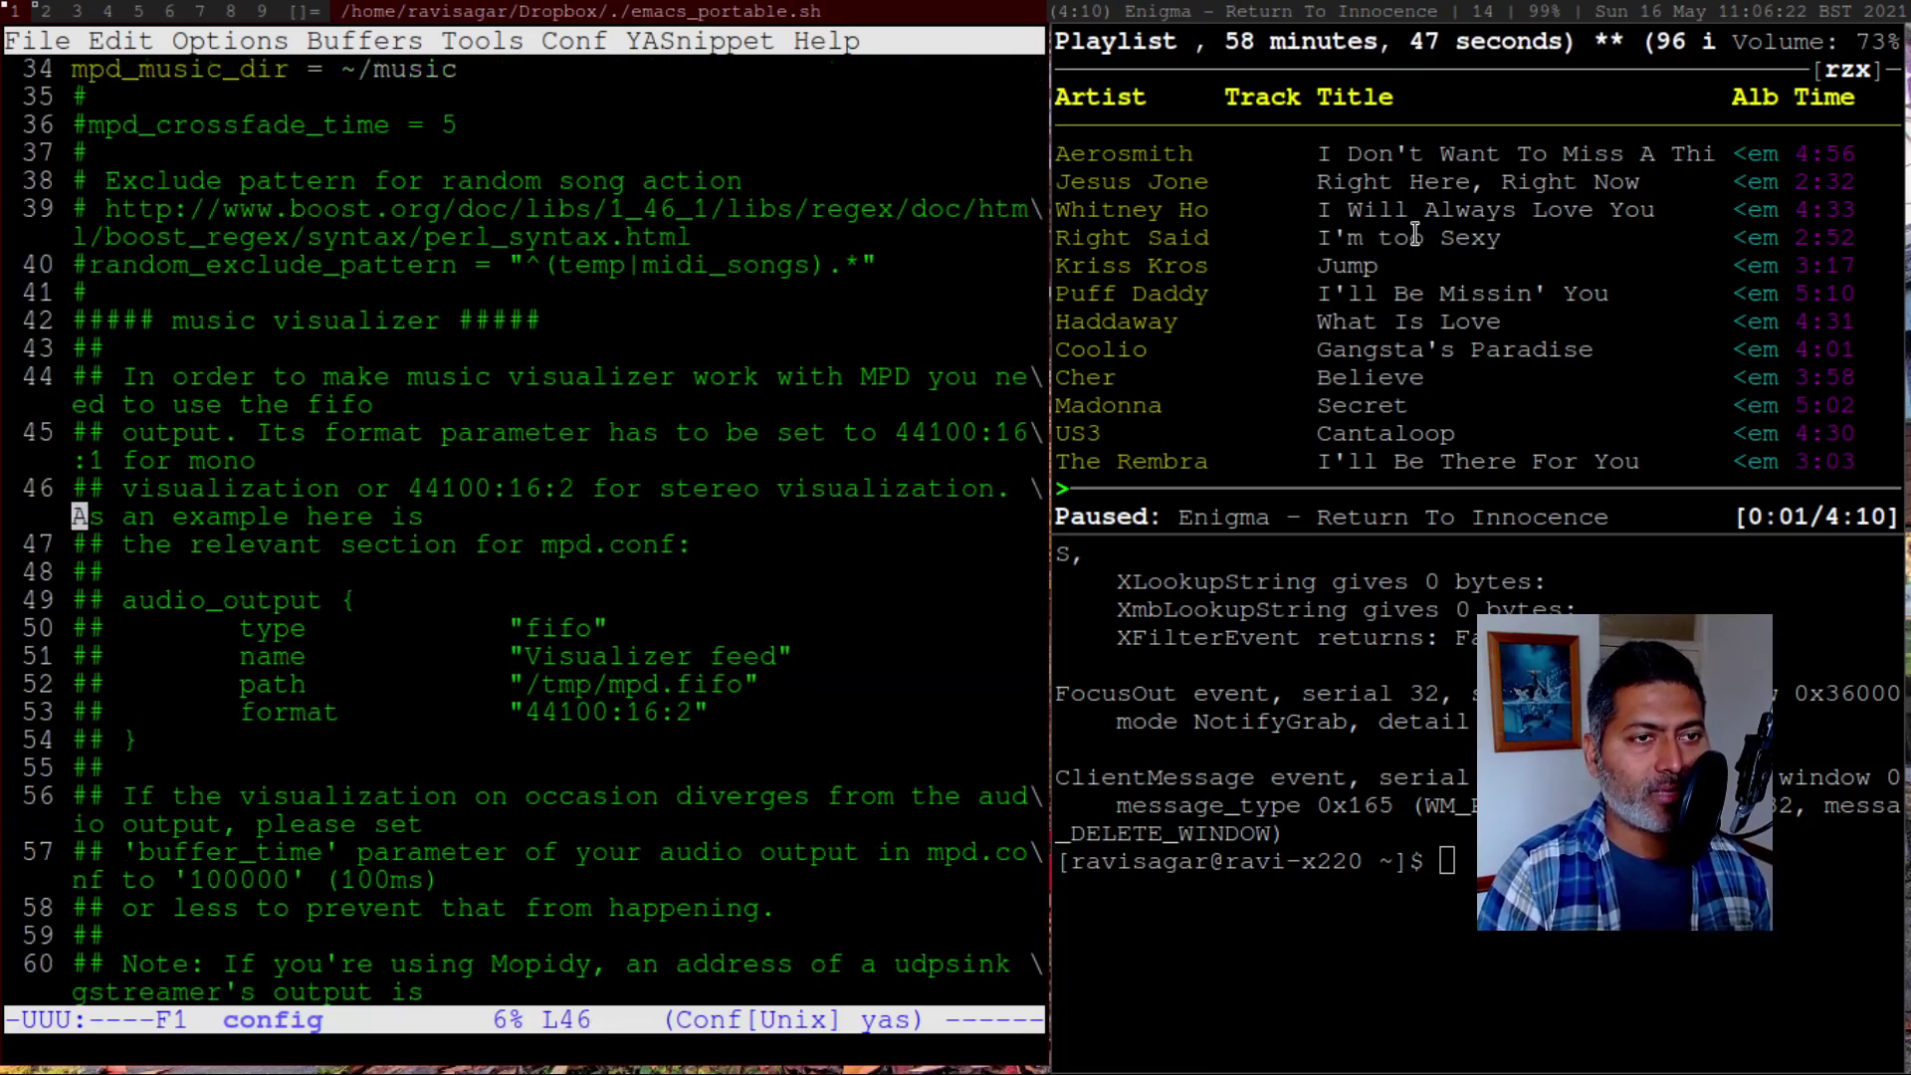
Go back up through the config file and examine the lyrics directory and connection settings down to mpd_music_dir
{"action": "key", "text": "Up"}
{"action": "key", "text": "Up"}
{"action": "key", "text": "Up"}
{"action": "key", "text": "Up"}
{"action": "key", "text": "Up"}
{"action": "key", "text": "Up"}
{"action": "key", "text": "Up"}
{"action": "key", "text": "Up"}
{"action": "key", "text": "Up"}
{"action": "key", "text": "Up"}
{"action": "key", "text": "Up"}
{"action": "key", "text": "Up"}
{"action": "key", "text": "Up"}
{"action": "key", "text": "Up"}
{"action": "key", "text": "Up"}
{"action": "key", "text": "Up"}
{"action": "key", "text": "Up"}
{"action": "key", "text": "Up"}
{"action": "key", "text": "Up"}
{"action": "key", "text": "Up"}
{"action": "key", "text": "Down"}
{"action": "key", "text": "Down"}
{"action": "key", "text": "Down"}
{"action": "key", "text": "Down"}
{"action": "key", "text": "Down"}
{"action": "key", "text": "Down"}
{"action": "key", "text": "Down"}
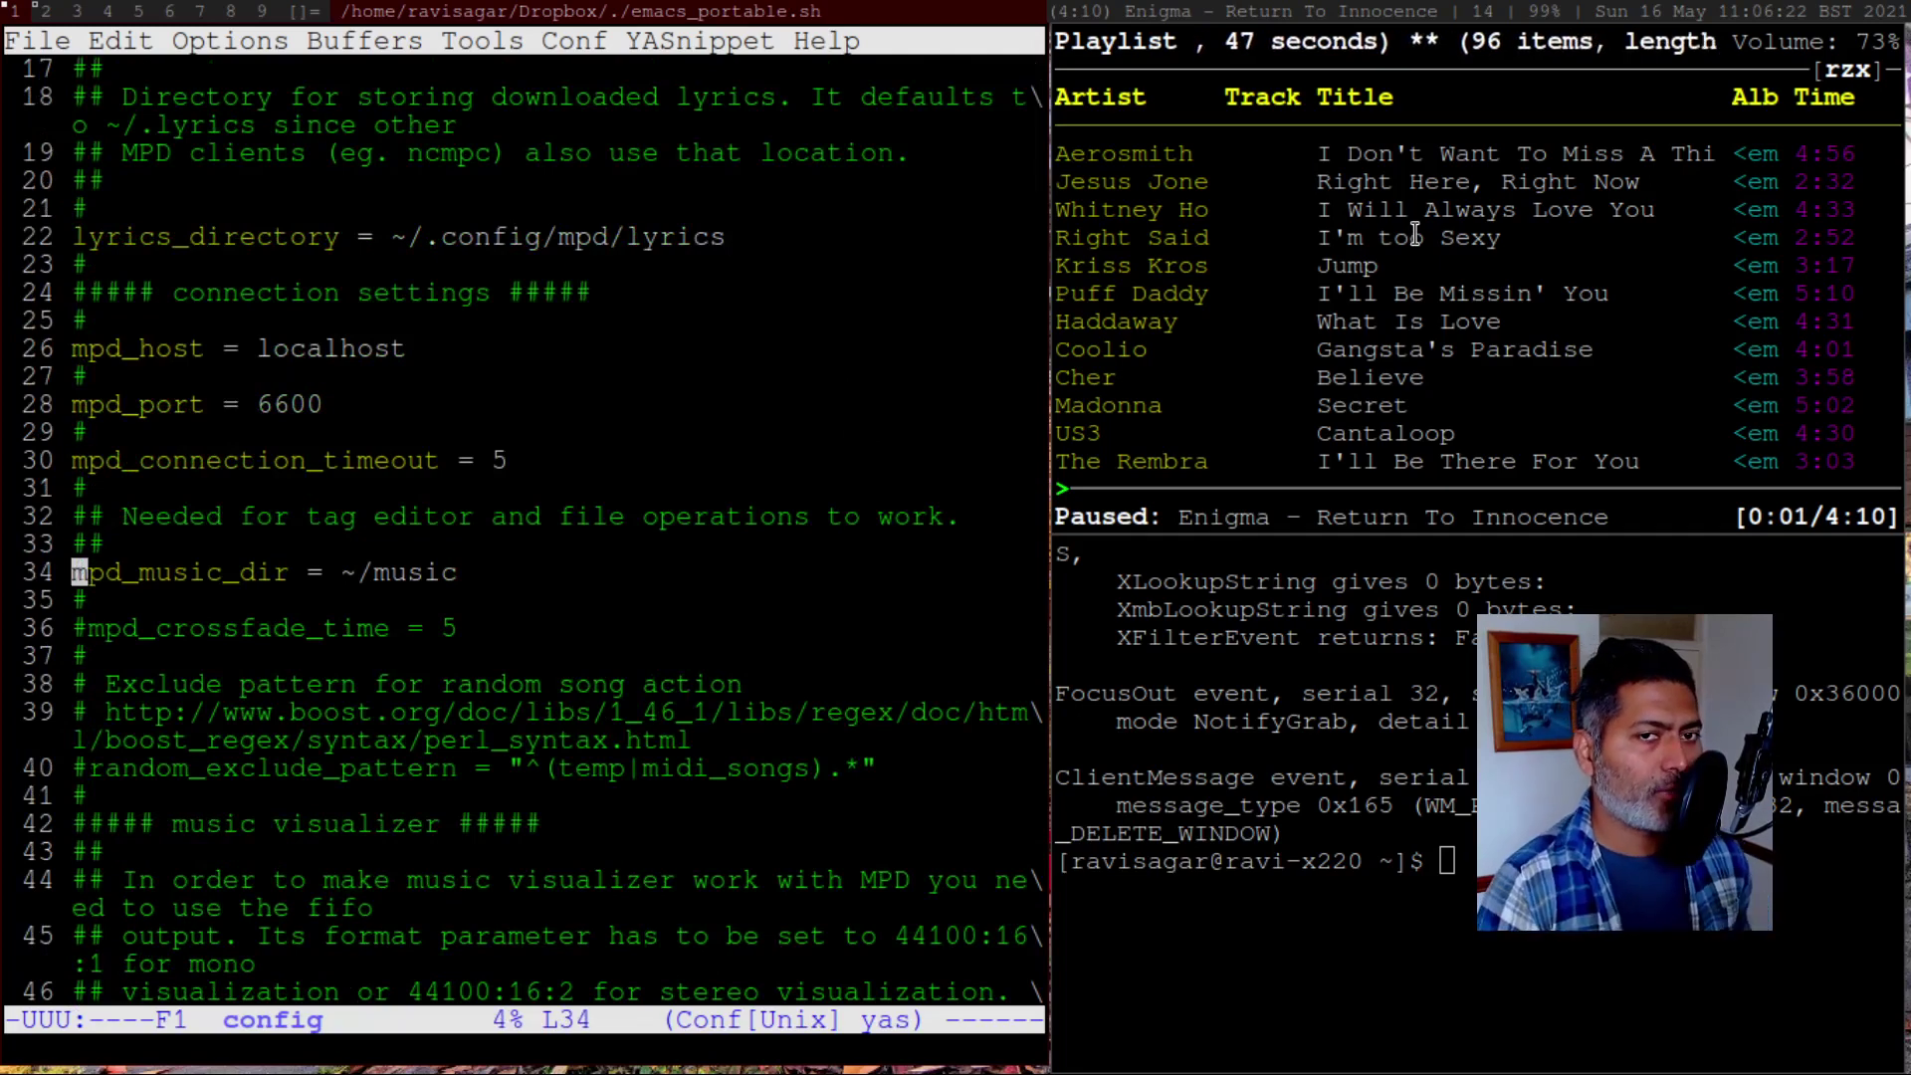
Switch to ncmpcpp in the large main window area, skip to the next song, and stop playback
{"action": "key", "text": "super+Return"}
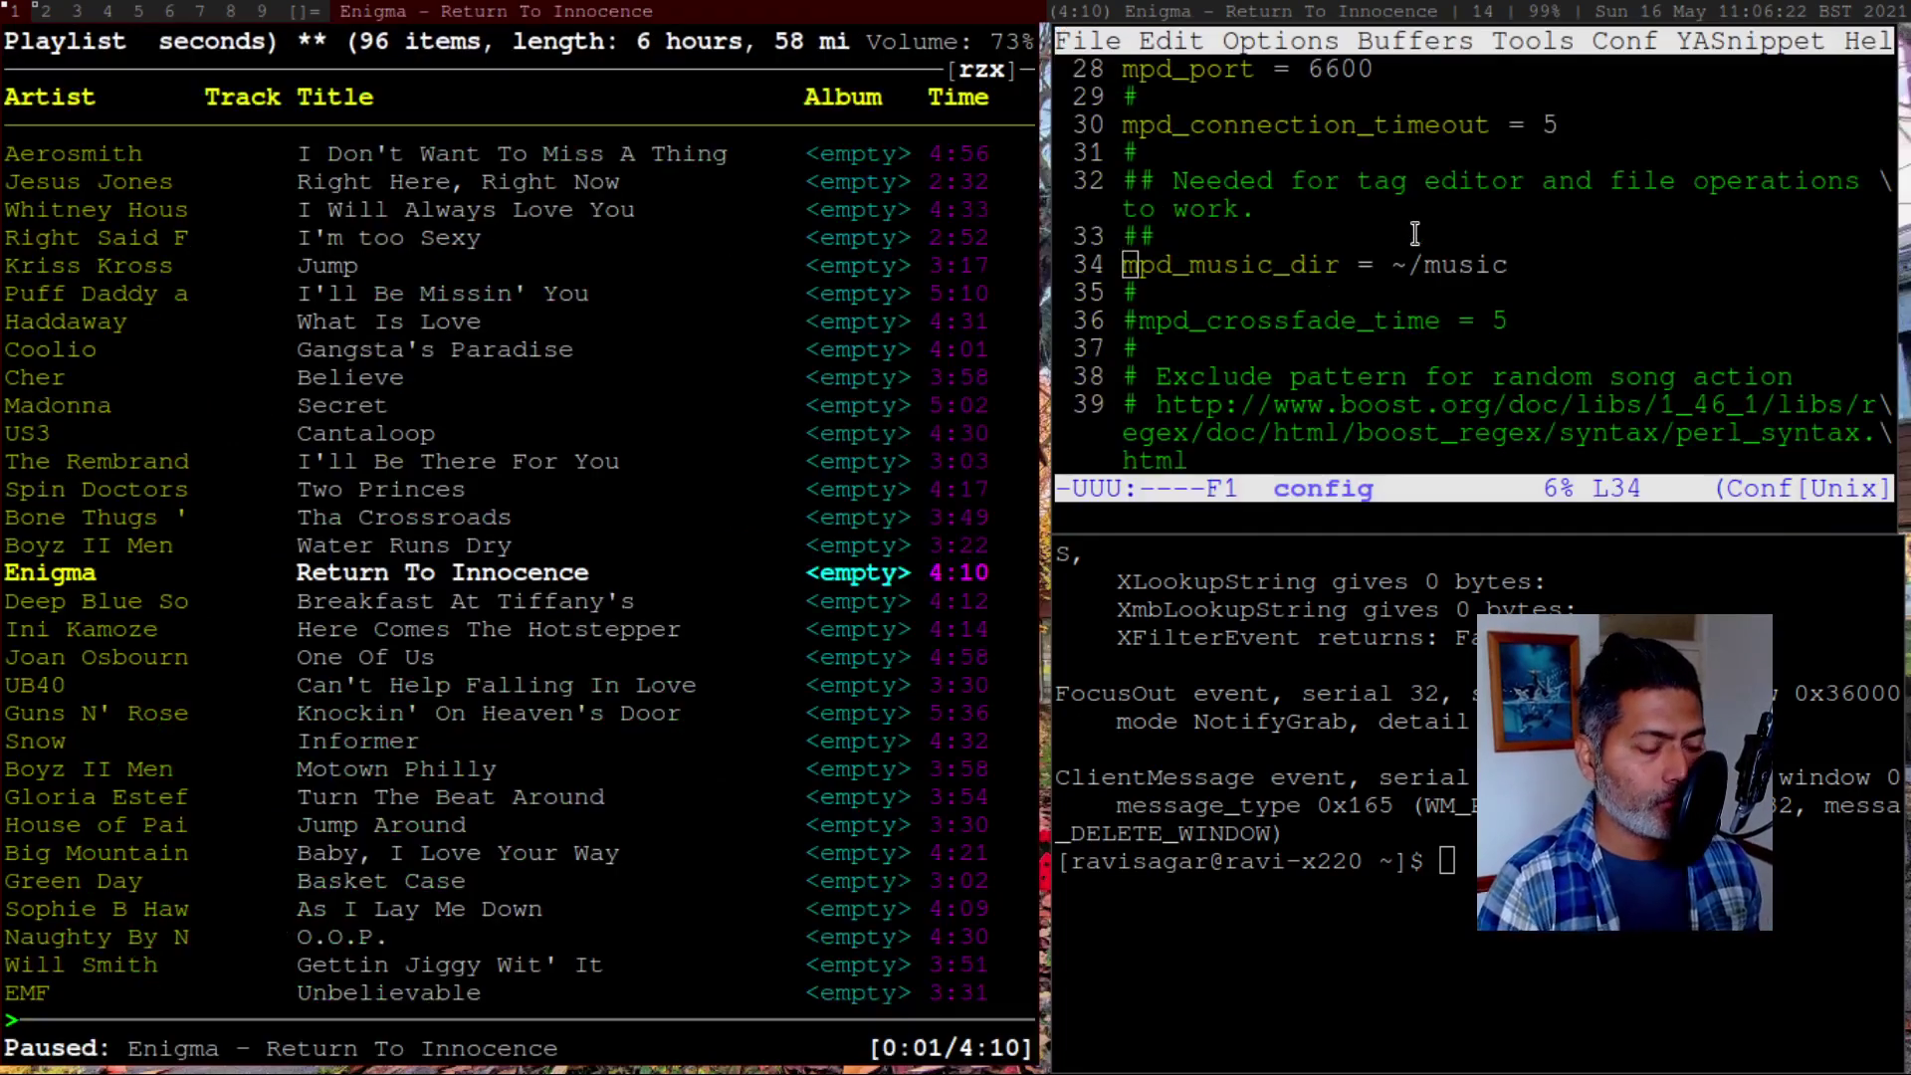
{"action": "key", "text": "Up"}
{"action": "key", "text": "Up"}
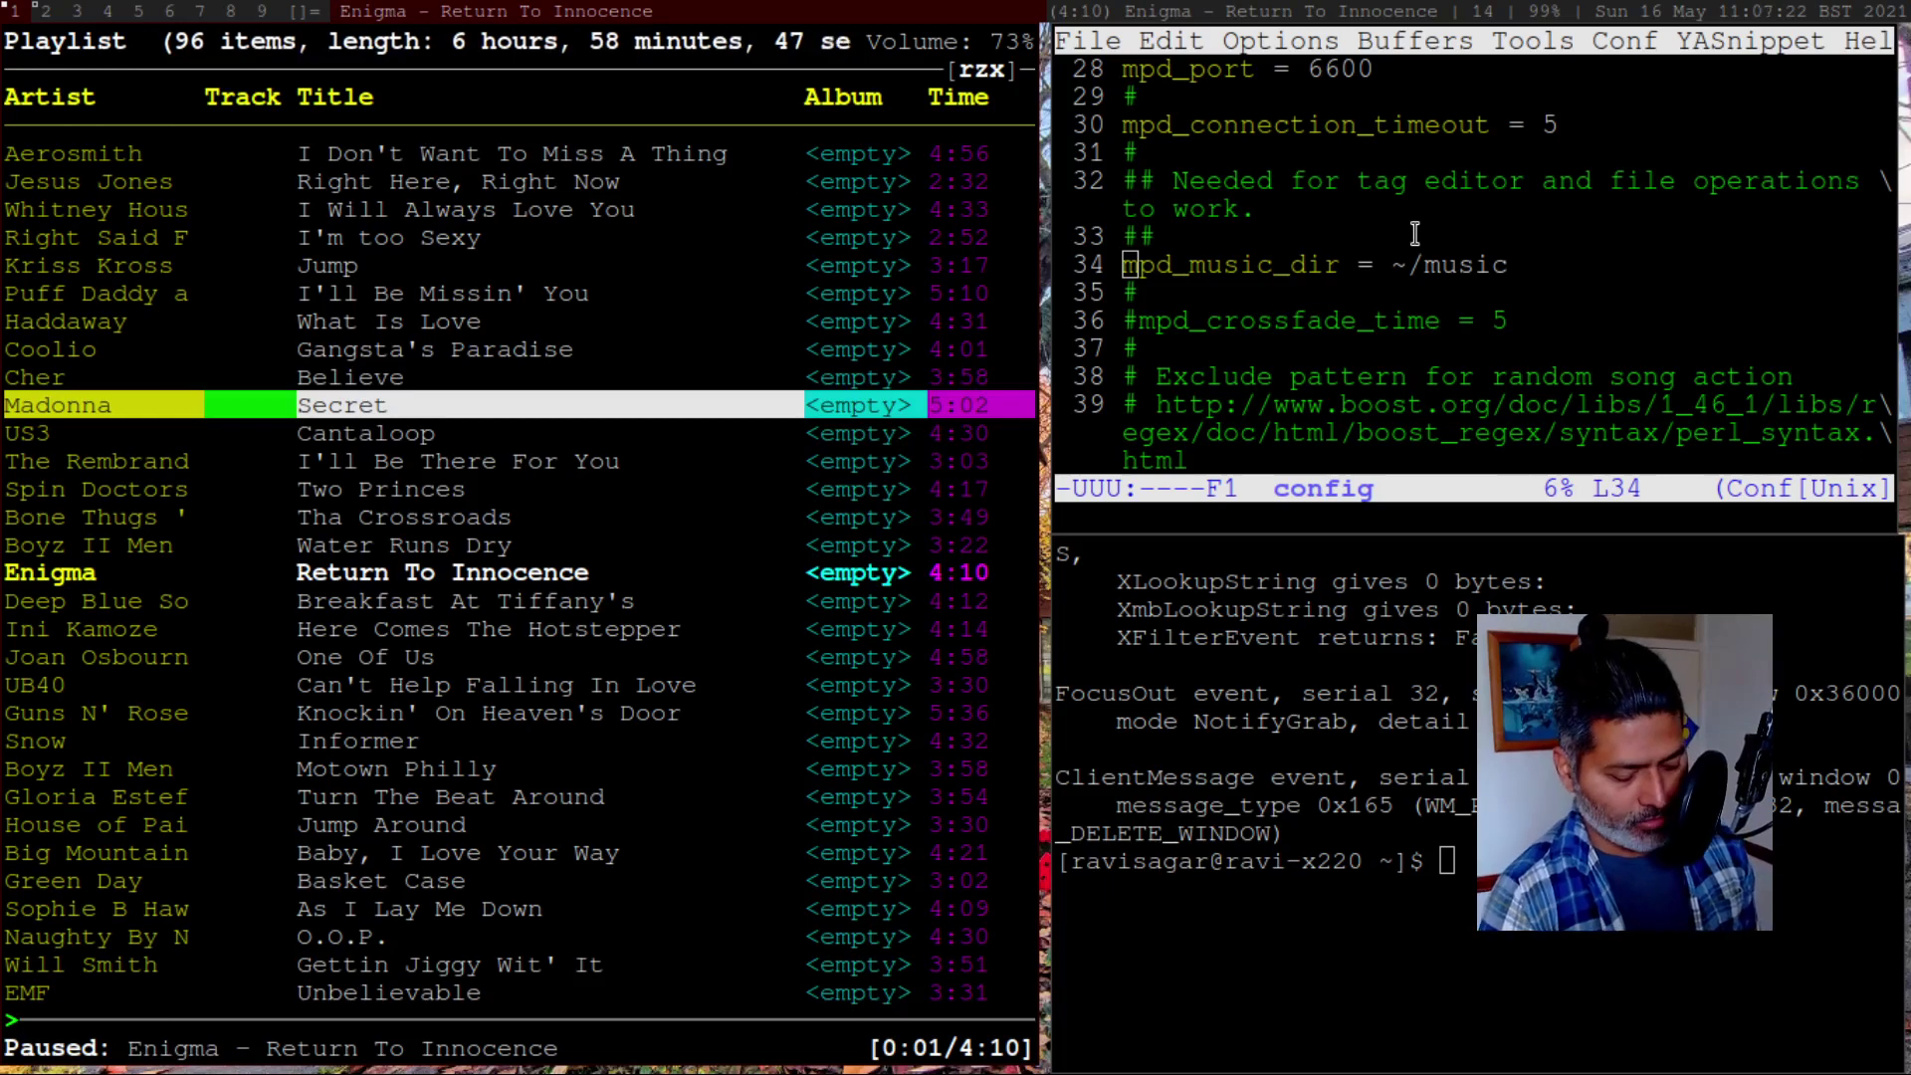
{"action": "key", "text": "greater"}
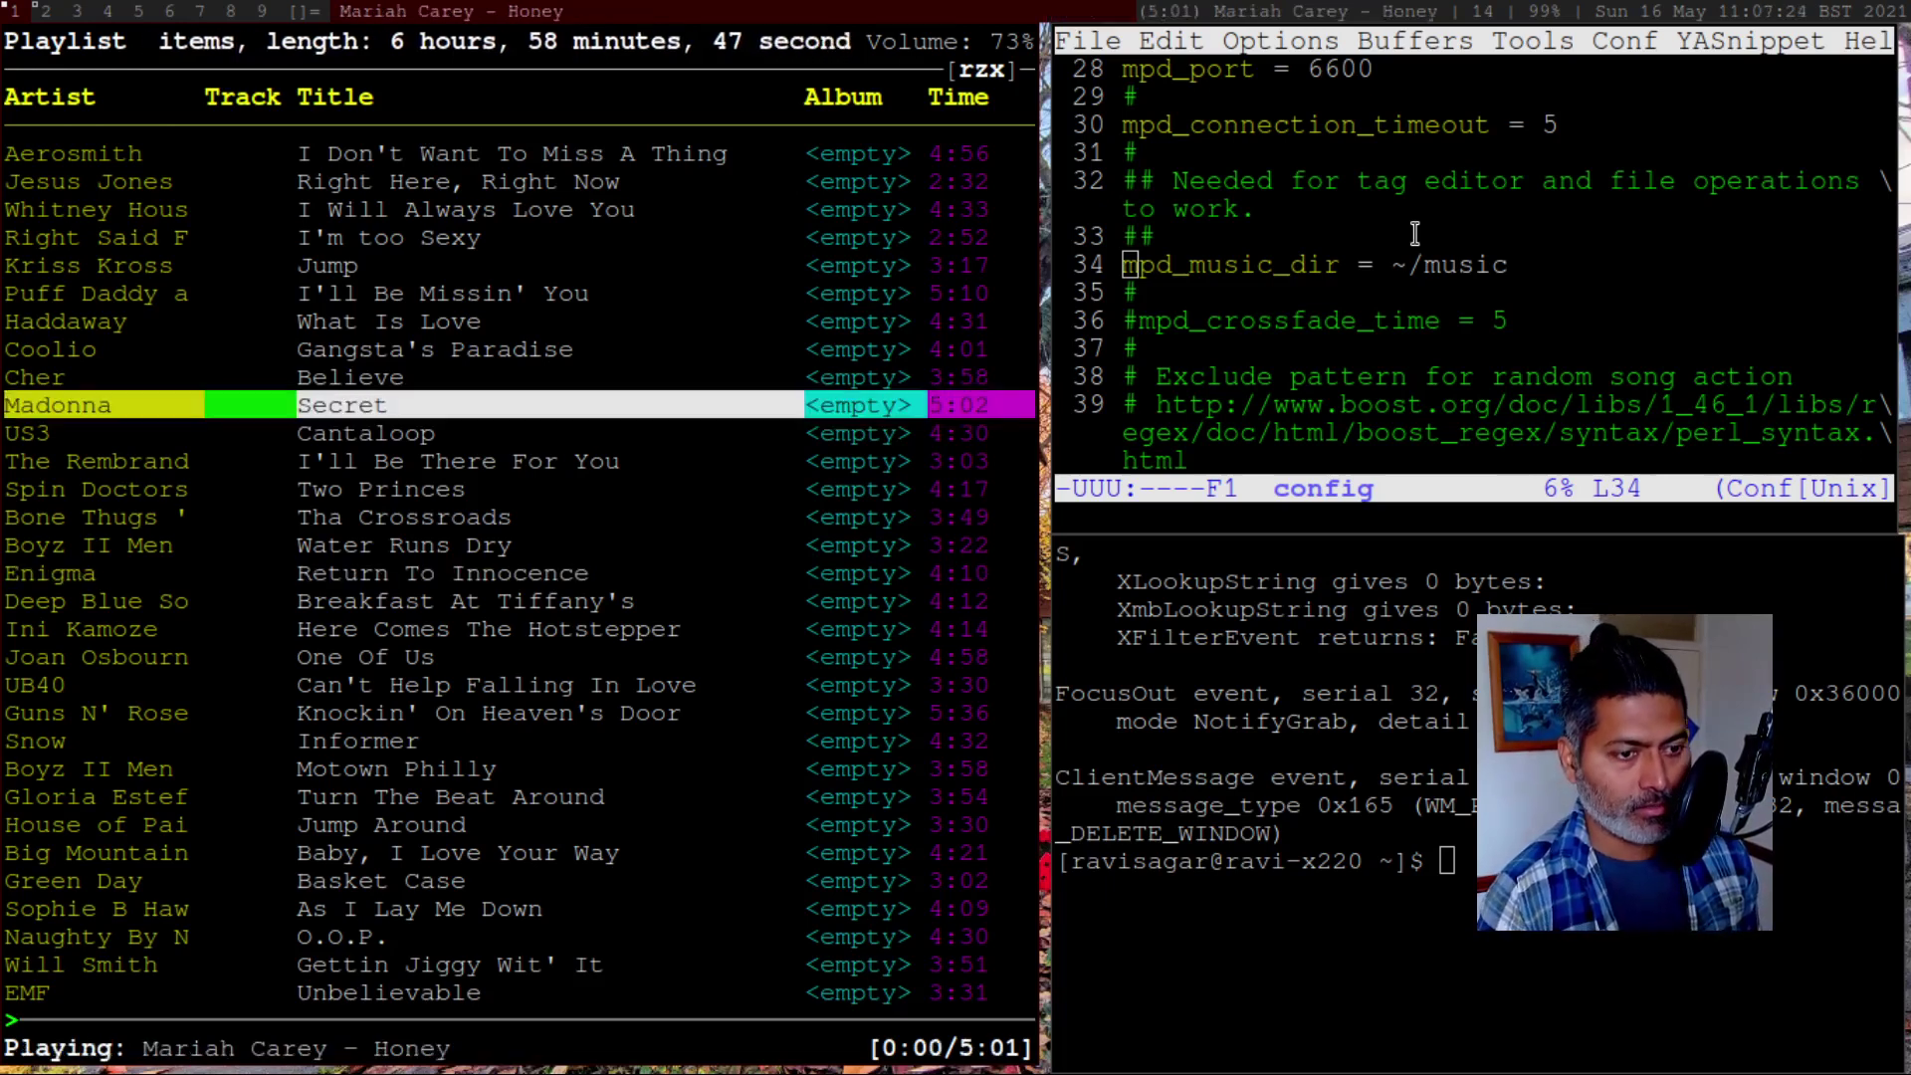
{"action": "key", "text": "Up"}
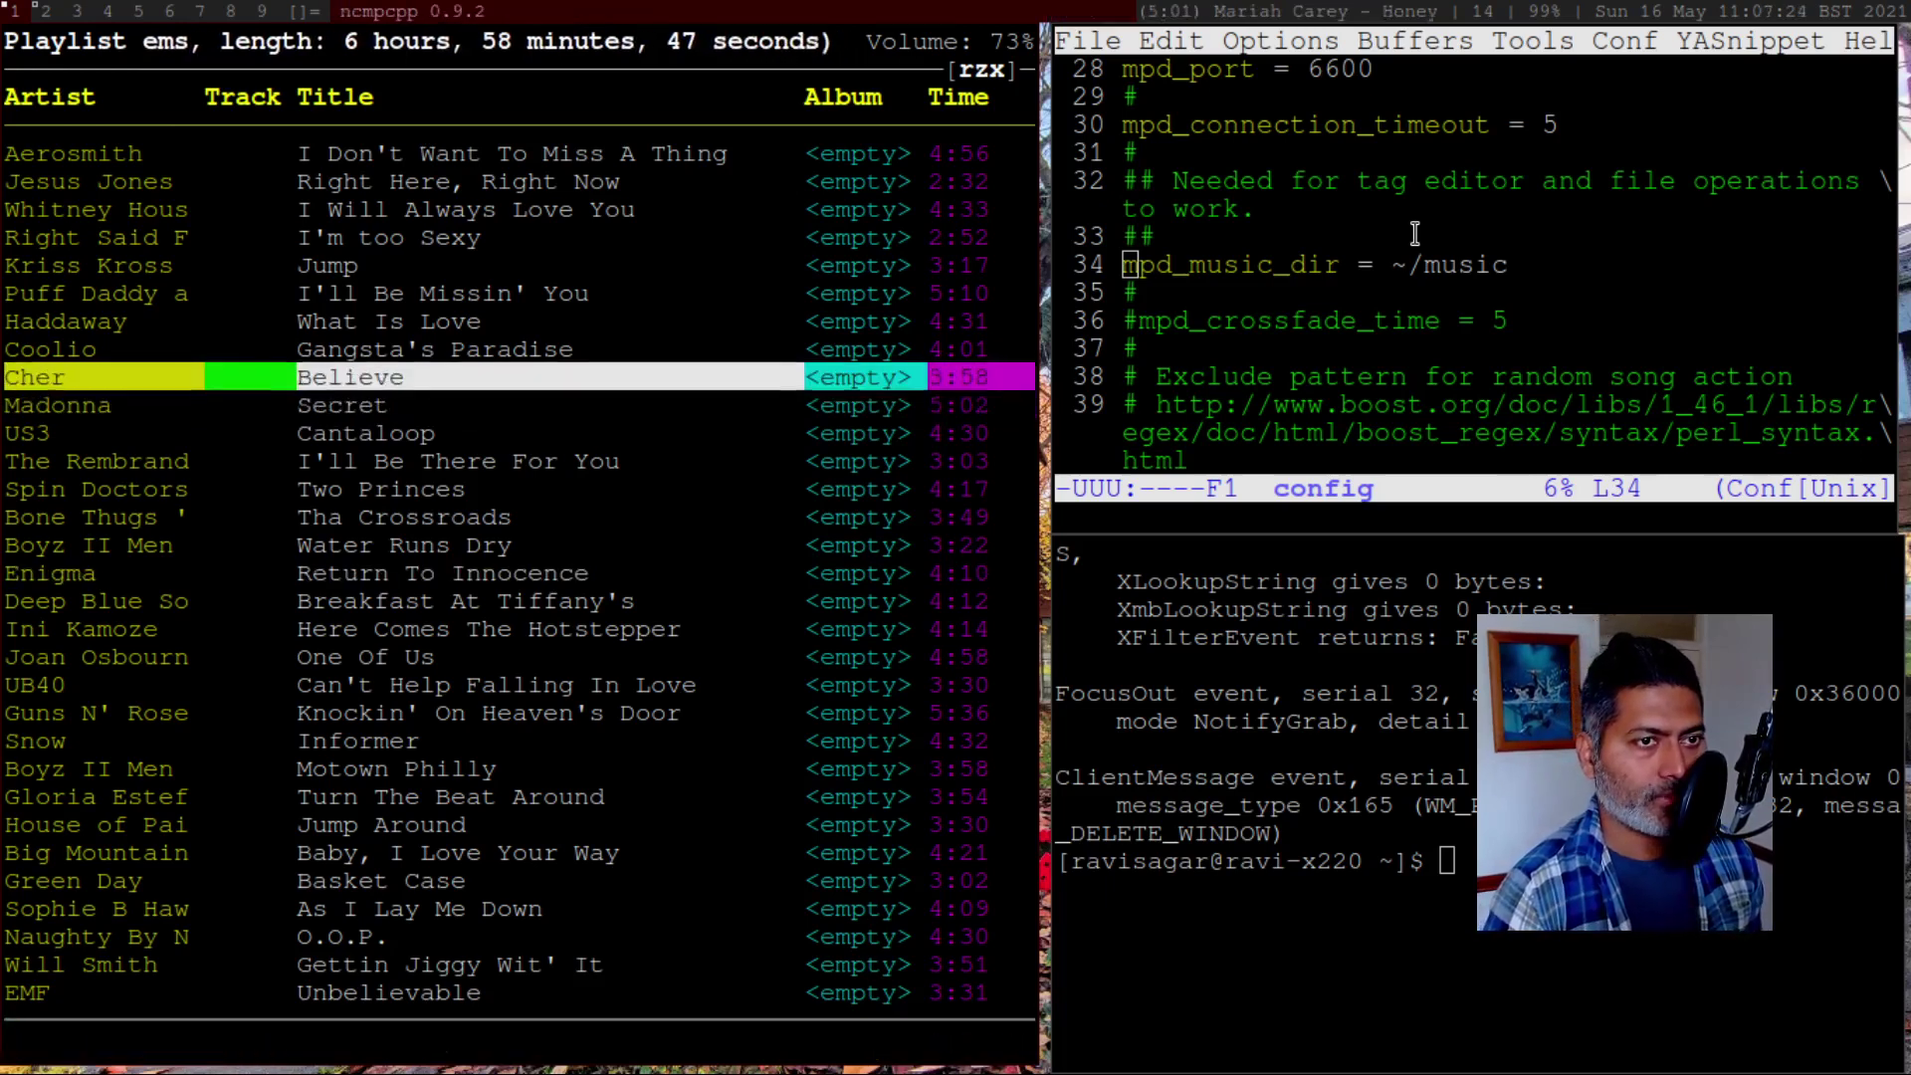
Browse the playlist upward from Cantaloop to Vogue, looking over the listed songs
{"action": "key", "text": "Down"}
{"action": "key", "text": "Down"}
{"action": "key", "text": "Down"}
{"action": "key", "text": "Up"}
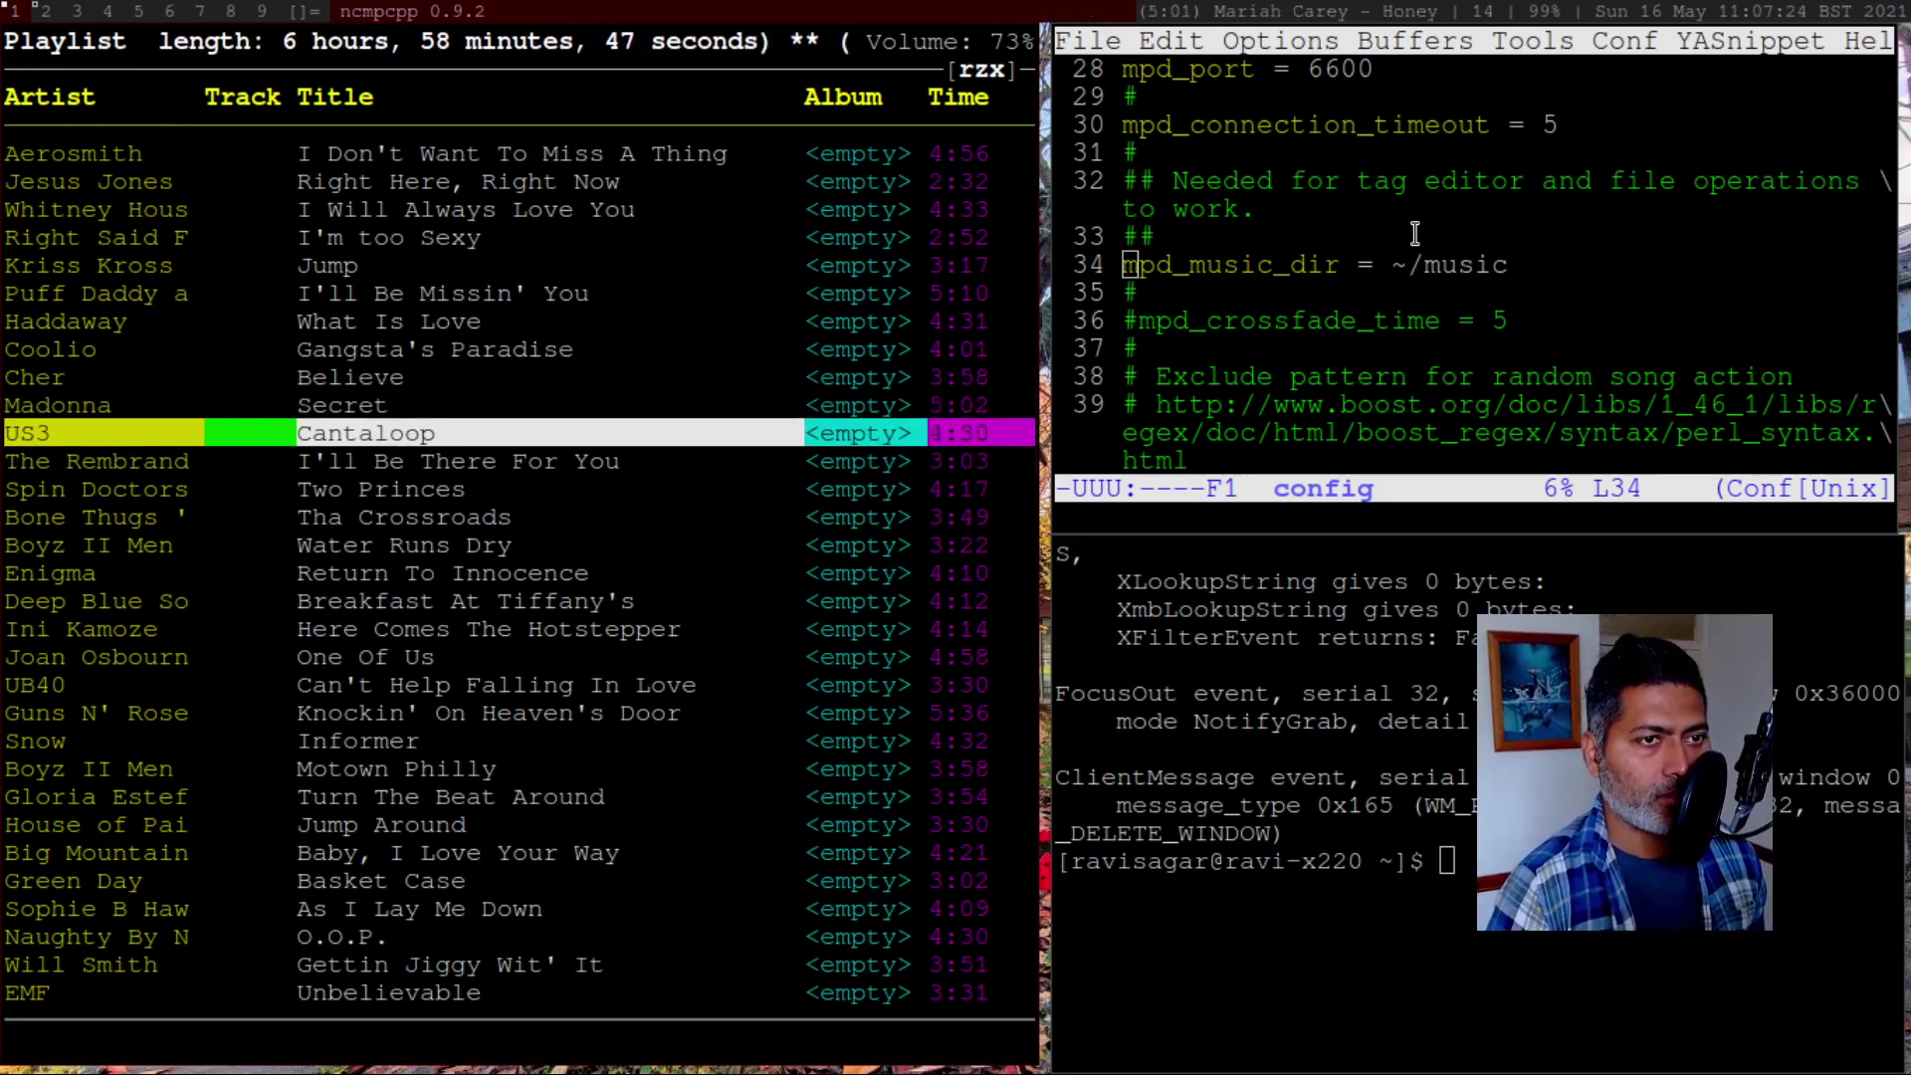
{"action": "key", "text": "Up"}
{"action": "key", "text": "Down"}
{"action": "key", "text": "Up"}
{"action": "key", "text": "Up"}
{"action": "key", "text": "Up"}
{"action": "key", "text": "Up"}
{"action": "key", "text": "Up"}
{"action": "key", "text": "Up"}
{"action": "key", "text": "Up"}
{"action": "key", "text": "Up"}
{"action": "key", "text": "Up"}
{"action": "key", "text": "Up"}
{"action": "key", "text": "Up"}
{"action": "key", "text": "Up"}
{"action": "key", "text": "Up"}
{"action": "key", "text": "Up"}
{"action": "key", "text": "Up"}
{"action": "key", "text": "Up"}
{"action": "key", "text": "Up"}
{"action": "key", "text": "Up"}
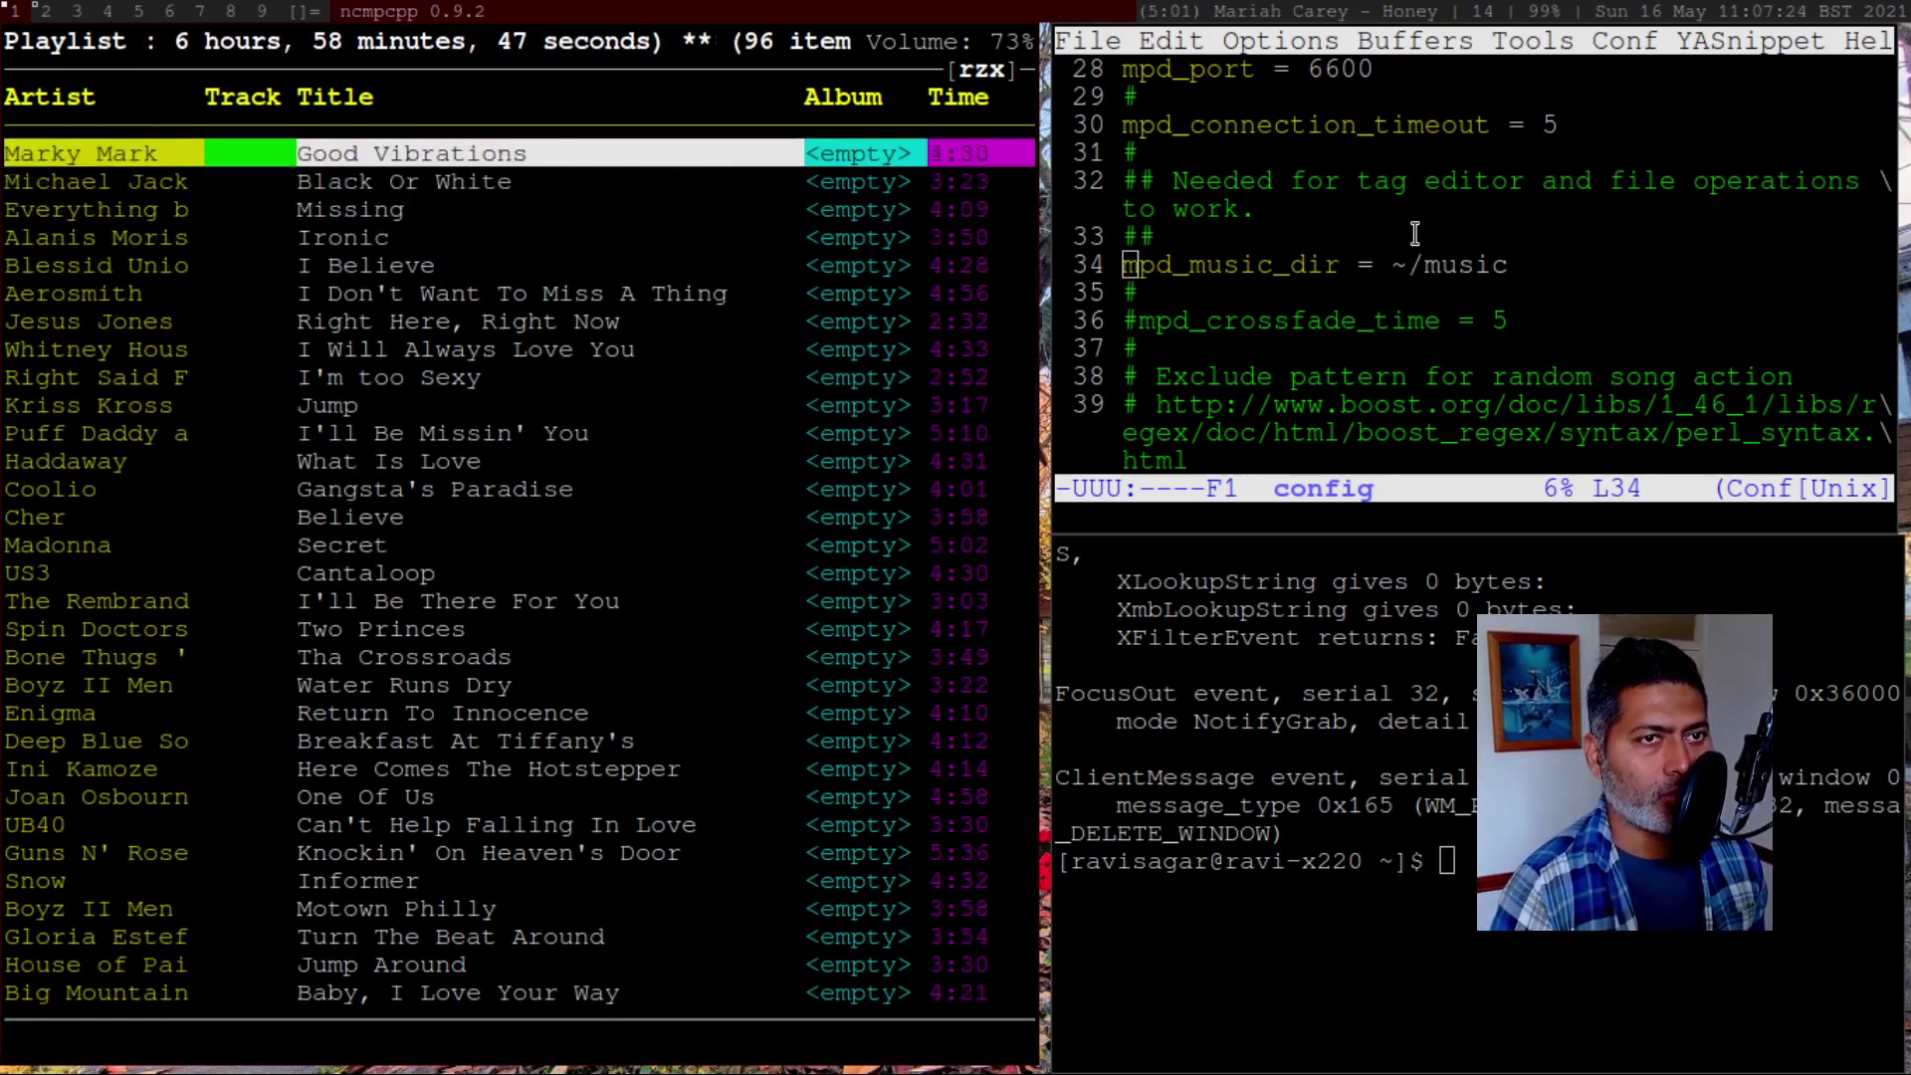
{"action": "key", "text": "Up"}
{"action": "key", "text": "Up"}
{"action": "key", "text": "Up"}
{"action": "key", "text": "Up"}
{"action": "key", "text": "Up"}
{"action": "key", "text": "Up"}
{"action": "key", "text": "Up"}
{"action": "key", "text": "Up"}
{"action": "key", "text": "Up"}
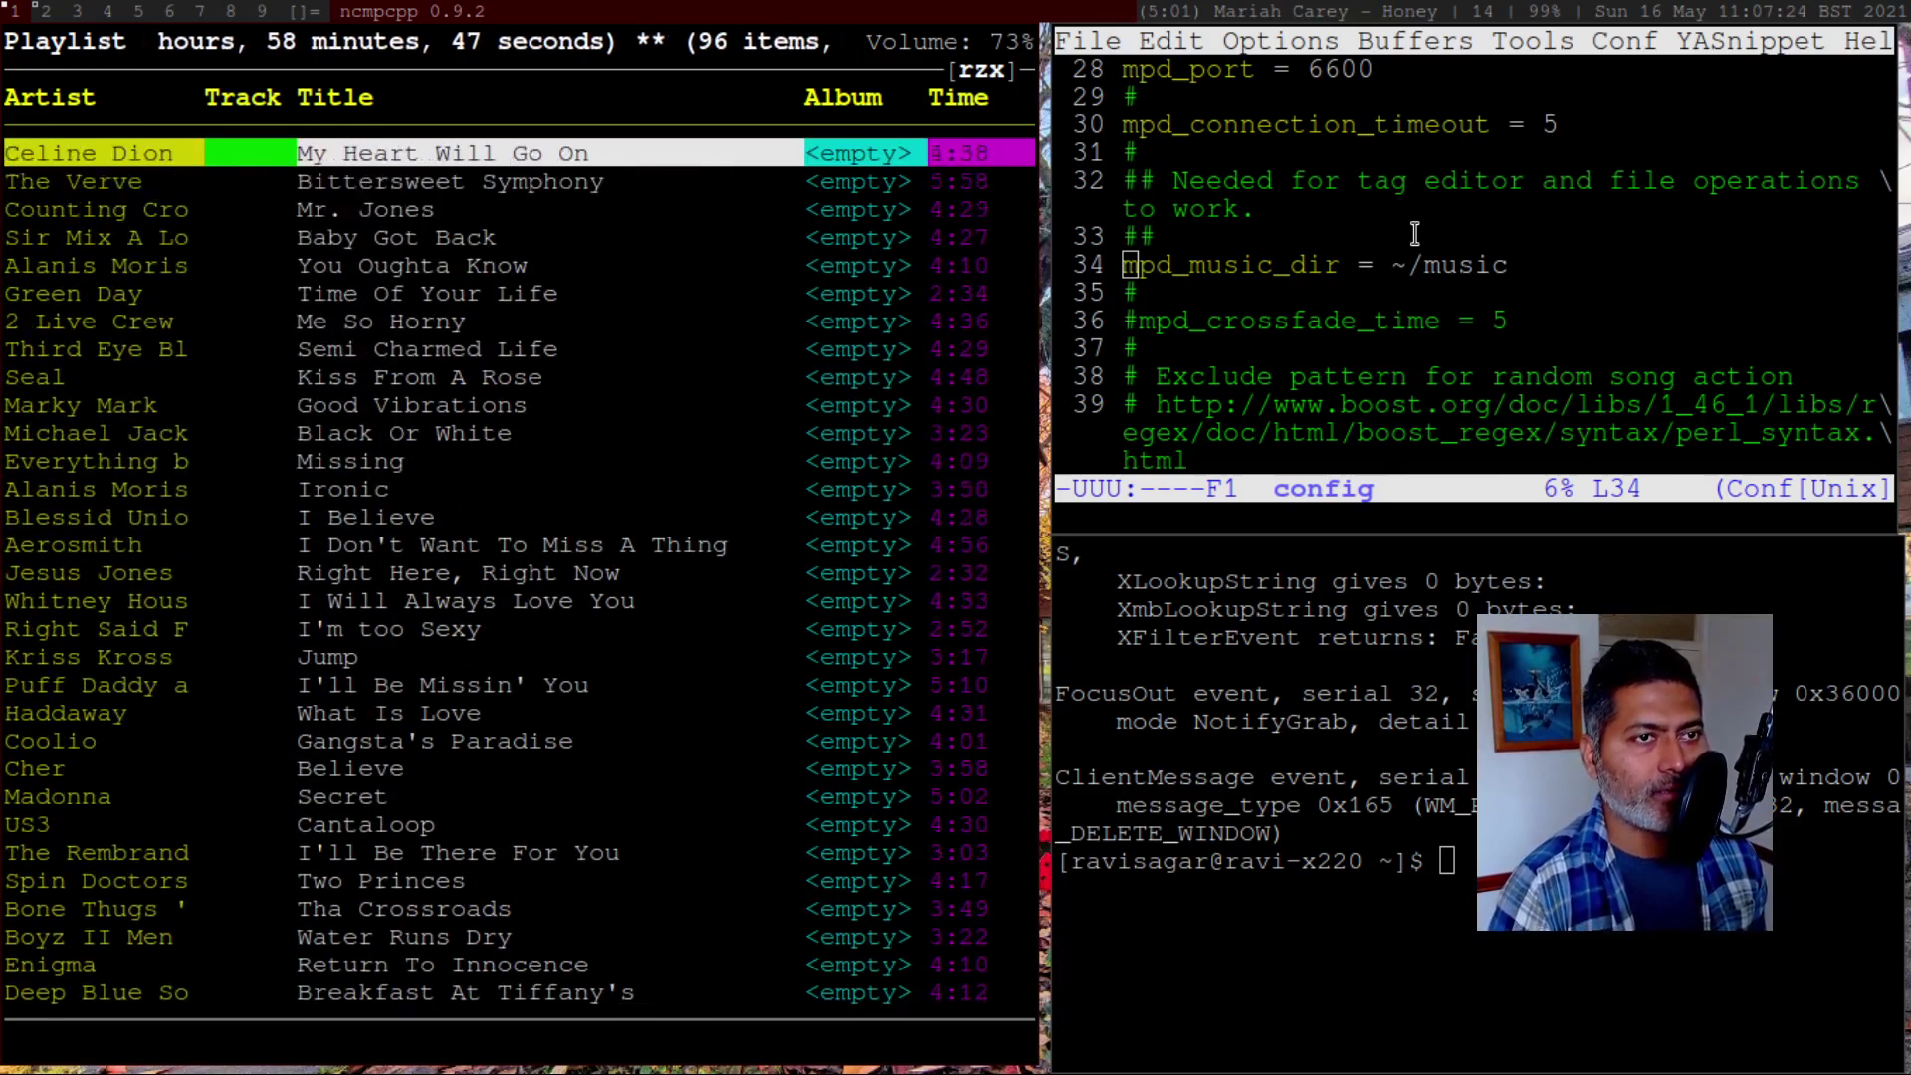
{"action": "key", "text": "Up"}
{"action": "key", "text": "Up"}
{"action": "key", "text": "Up"}
{"action": "key", "text": "Up"}
{"action": "key", "text": "Up"}
{"action": "key", "text": "Up"}
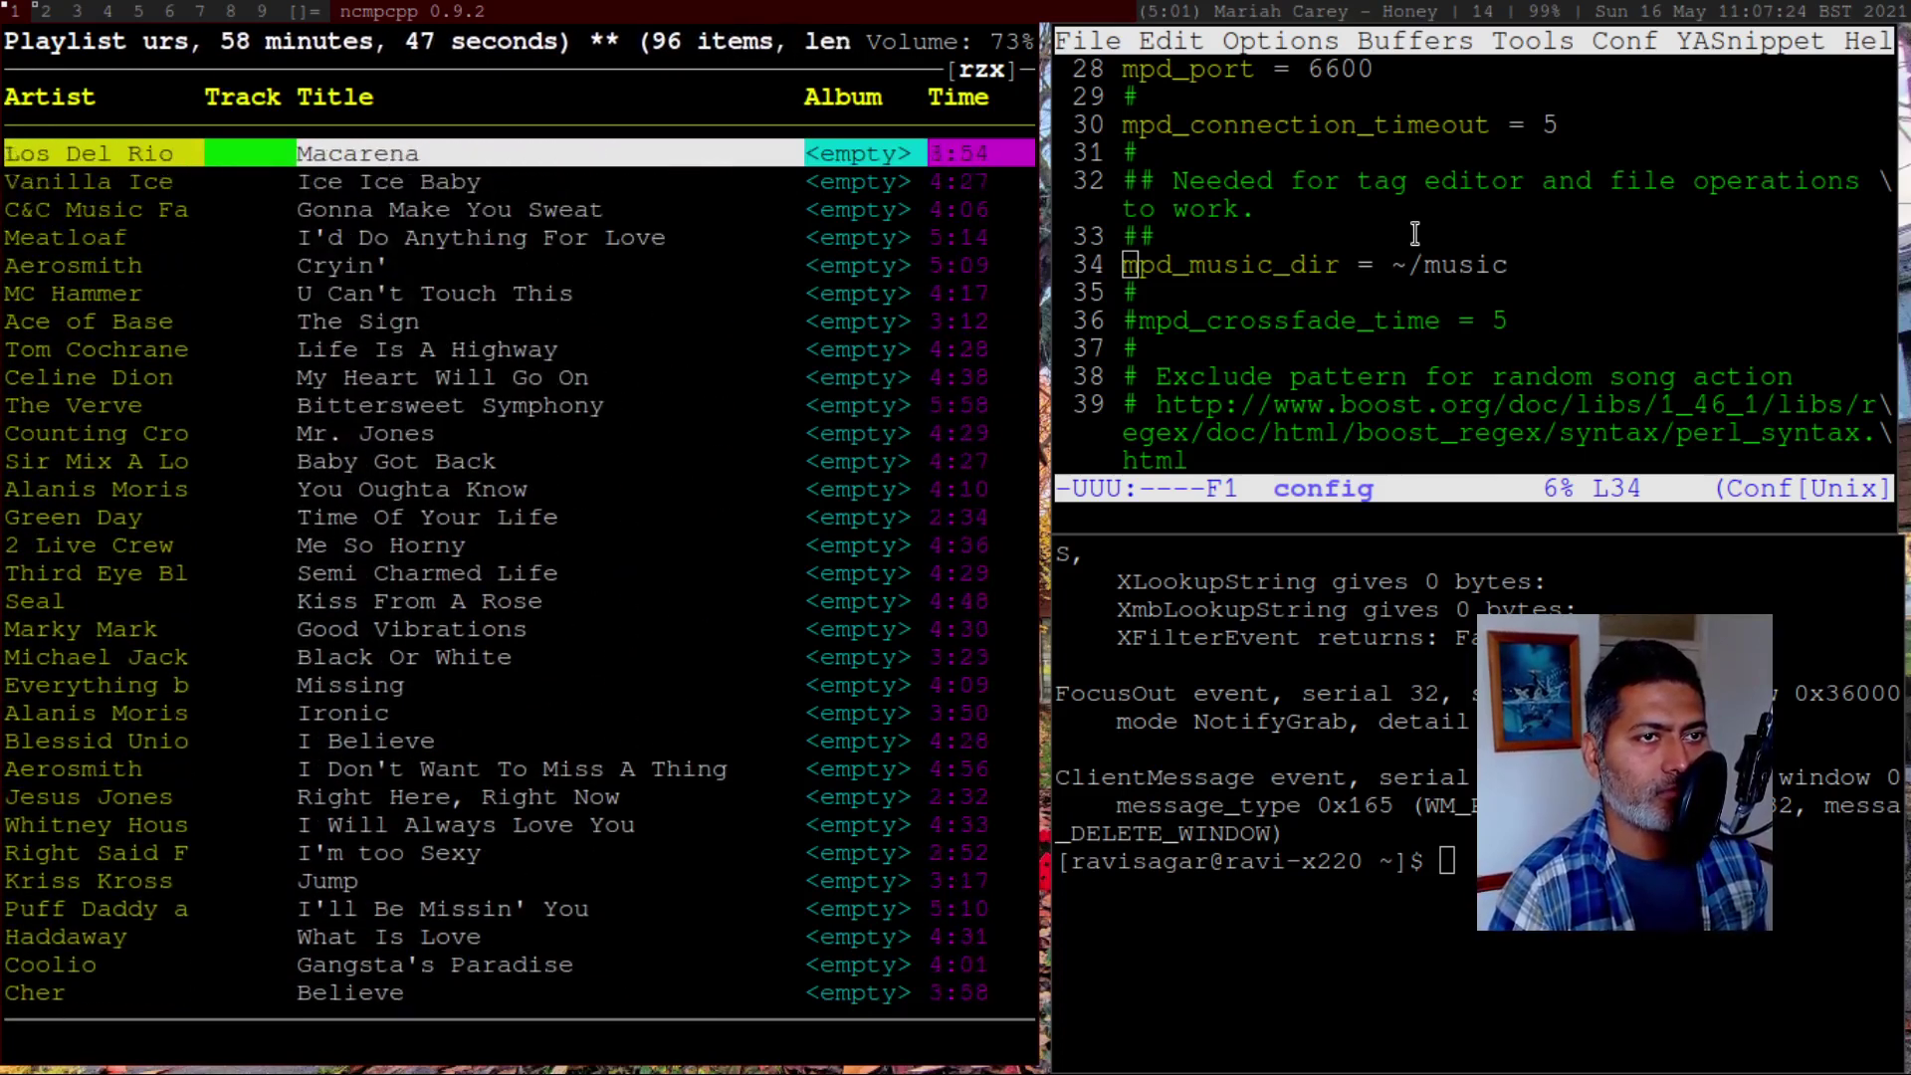
{"action": "key", "text": "Up"}
{"action": "key", "text": "Up"}
{"action": "key", "text": "Up"}
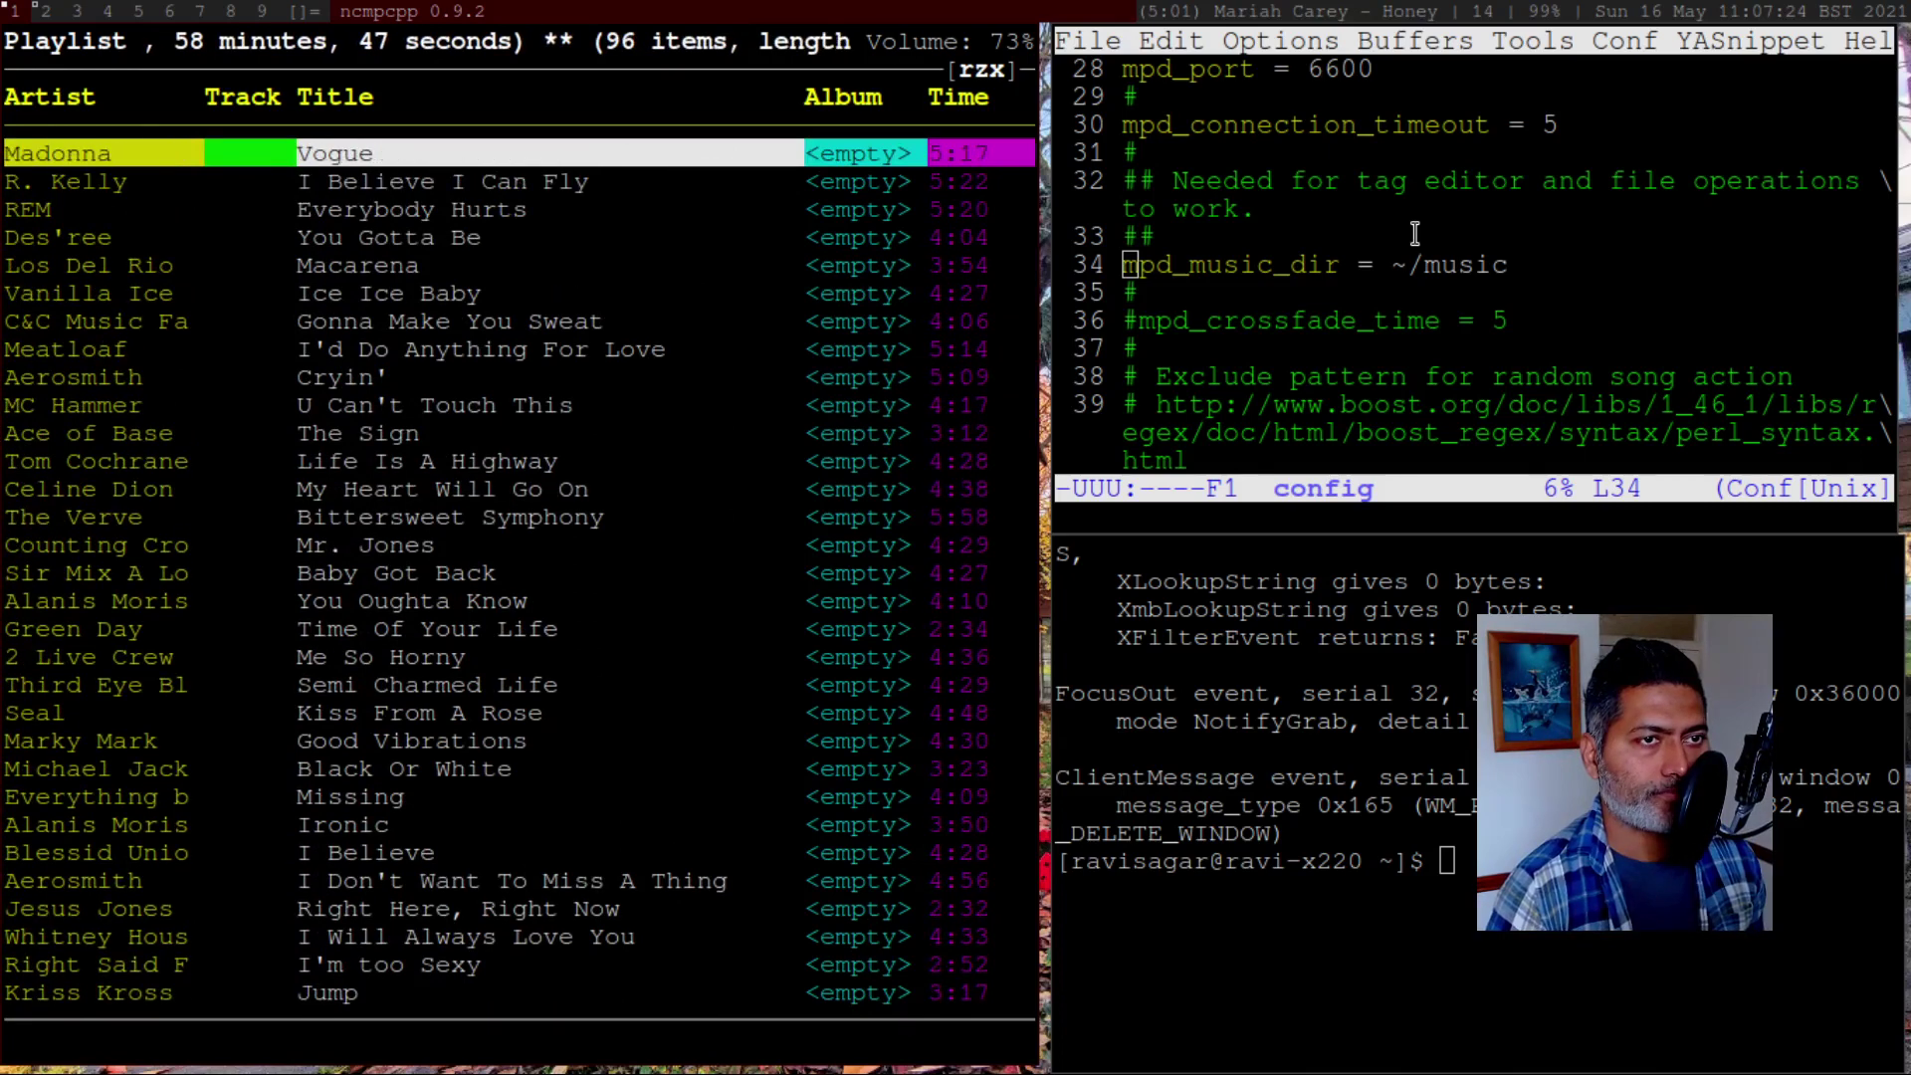
Look through the playlist downward from Vogue to Be My Lover
{"action": "key", "text": "Down"}
{"action": "key", "text": "Down"}
{"action": "key", "text": "Down"}
{"action": "key", "text": "Down"}
{"action": "key", "text": "Down"}
{"action": "key", "text": "Down"}
{"action": "key", "text": "Down"}
{"action": "key", "text": "Down"}
{"action": "key", "text": "Down"}
{"action": "key", "text": "Down"}
{"action": "key", "text": "Down"}
{"action": "key", "text": "Down"}
{"action": "key", "text": "Down"}
{"action": "key", "text": "Down"}
{"action": "key", "text": "Down"}
{"action": "key", "text": "Down"}
{"action": "key", "text": "Down"}
{"action": "key", "text": "Down"}
{"action": "key", "text": "Down"}
{"action": "key", "text": "Down"}
{"action": "key", "text": "Down"}
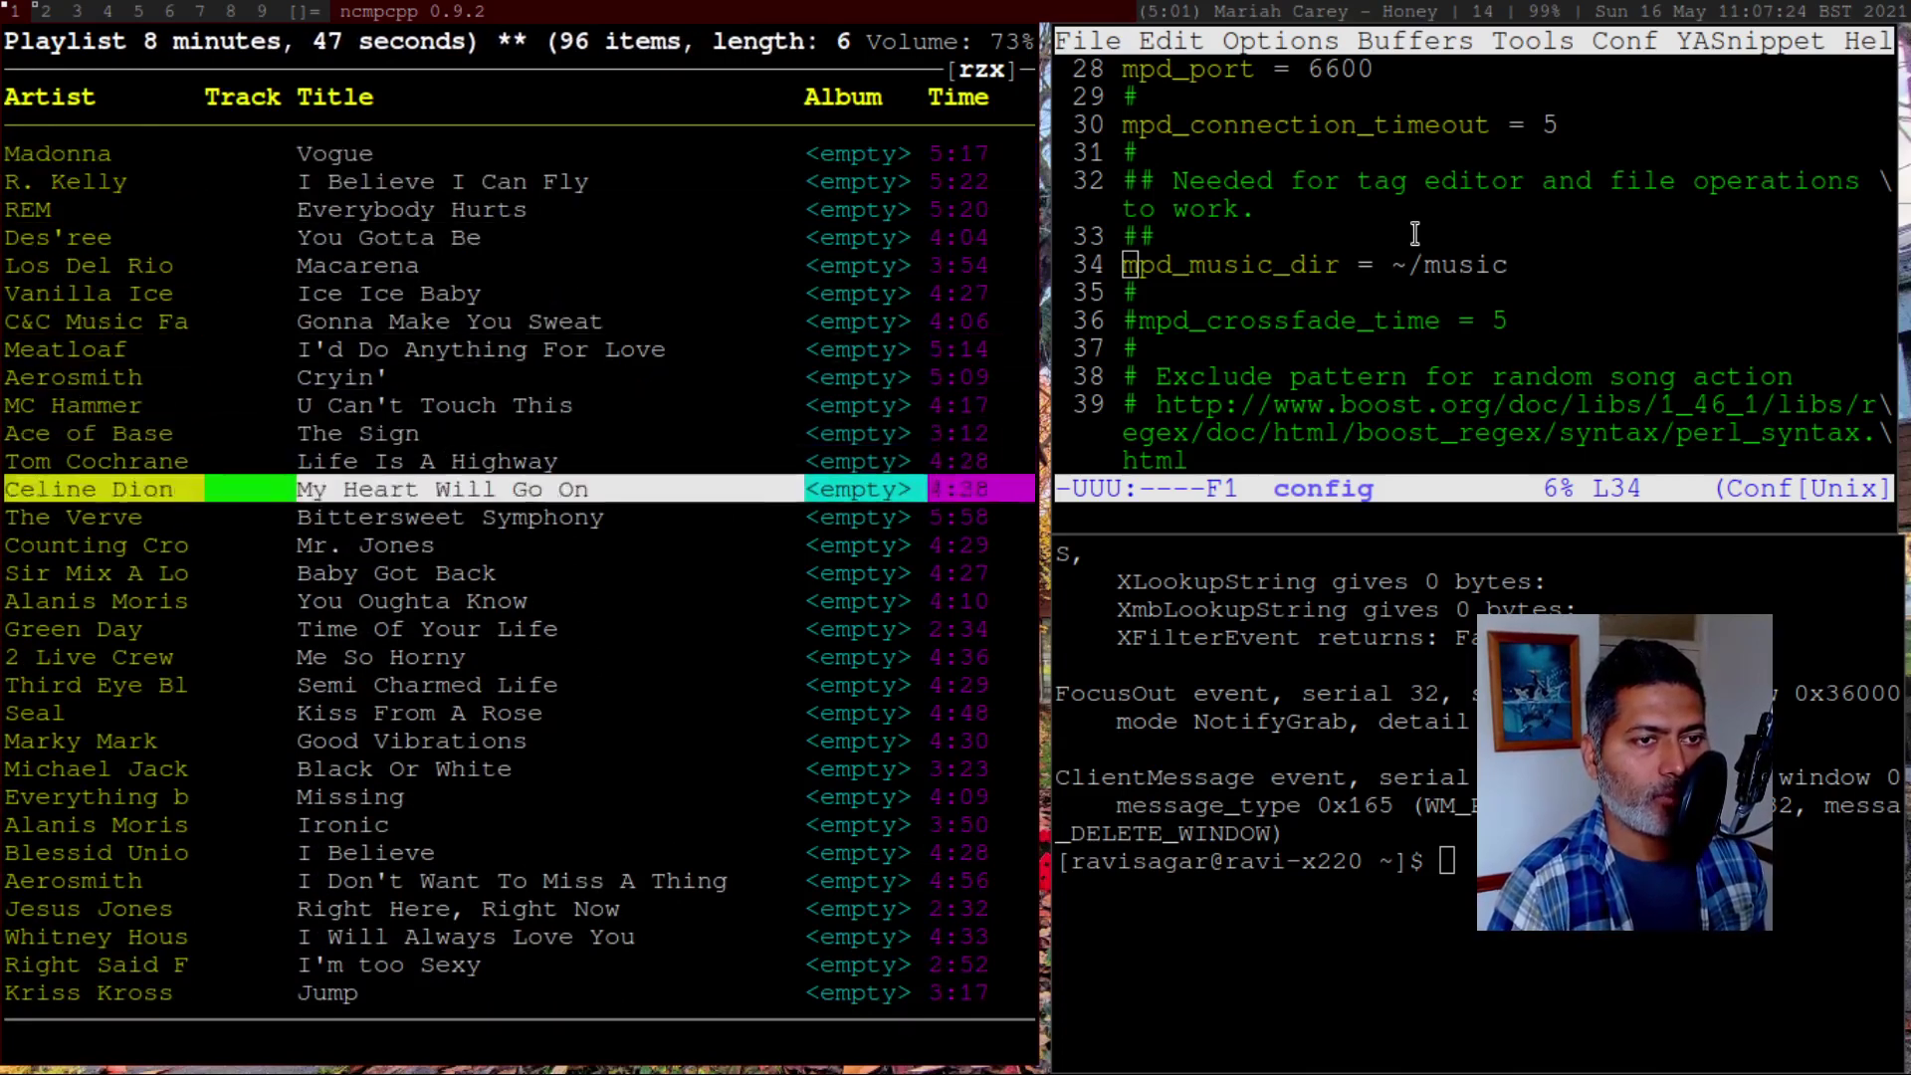
{"action": "key", "text": "Down"}
{"action": "key", "text": "Down"}
{"action": "key", "text": "Down"}
{"action": "key", "text": "Down"}
{"action": "key", "text": "Down"}
{"action": "key", "text": "Down"}
{"action": "key", "text": "Down"}
{"action": "key", "text": "Down"}
{"action": "key", "text": "Down"}
{"action": "key", "text": "Down"}
{"action": "key", "text": "Down"}
{"action": "key", "text": "Down"}
{"action": "key", "text": "Down"}
{"action": "key", "text": "Down"}
{"action": "key", "text": "Down"}
{"action": "key", "text": "Down"}
{"action": "key", "text": "Down"}
{"action": "key", "text": "Down"}
{"action": "key", "text": "Down"}
{"action": "key", "text": "Down"}
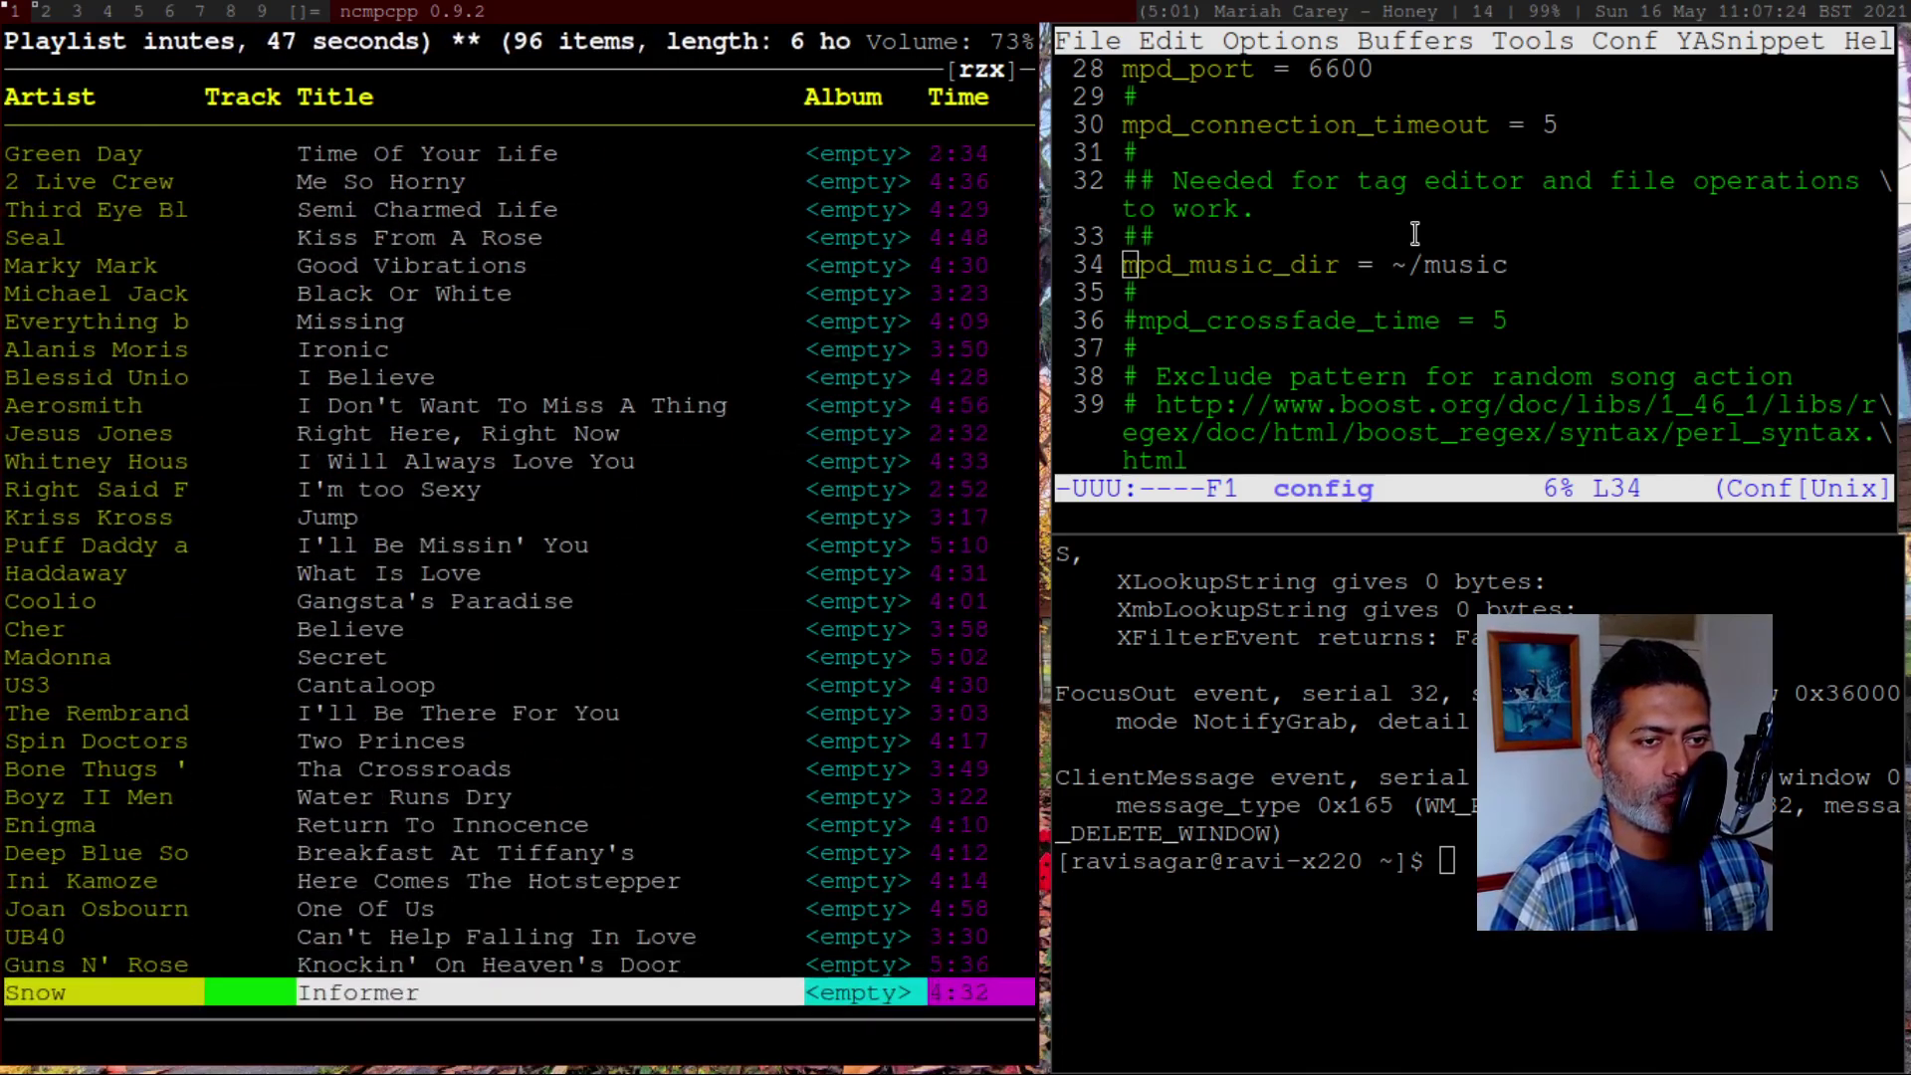
{"action": "key", "text": "Down"}
{"action": "key", "text": "Down"}
{"action": "key", "text": "Down"}
{"action": "key", "text": "Down"}
{"action": "key", "text": "Down"}
{"action": "key", "text": "Down"}
{"action": "key", "text": "Down"}
{"action": "key", "text": "Down"}
{"action": "key", "text": "Down"}
{"action": "key", "text": "Down"}
{"action": "key", "text": "Down"}
{"action": "key", "text": "Down"}
{"action": "key", "text": "Down"}
{"action": "key", "text": "Down"}
{"action": "key", "text": "Down"}
{"action": "key", "text": "Down"}
{"action": "key", "text": "Down"}
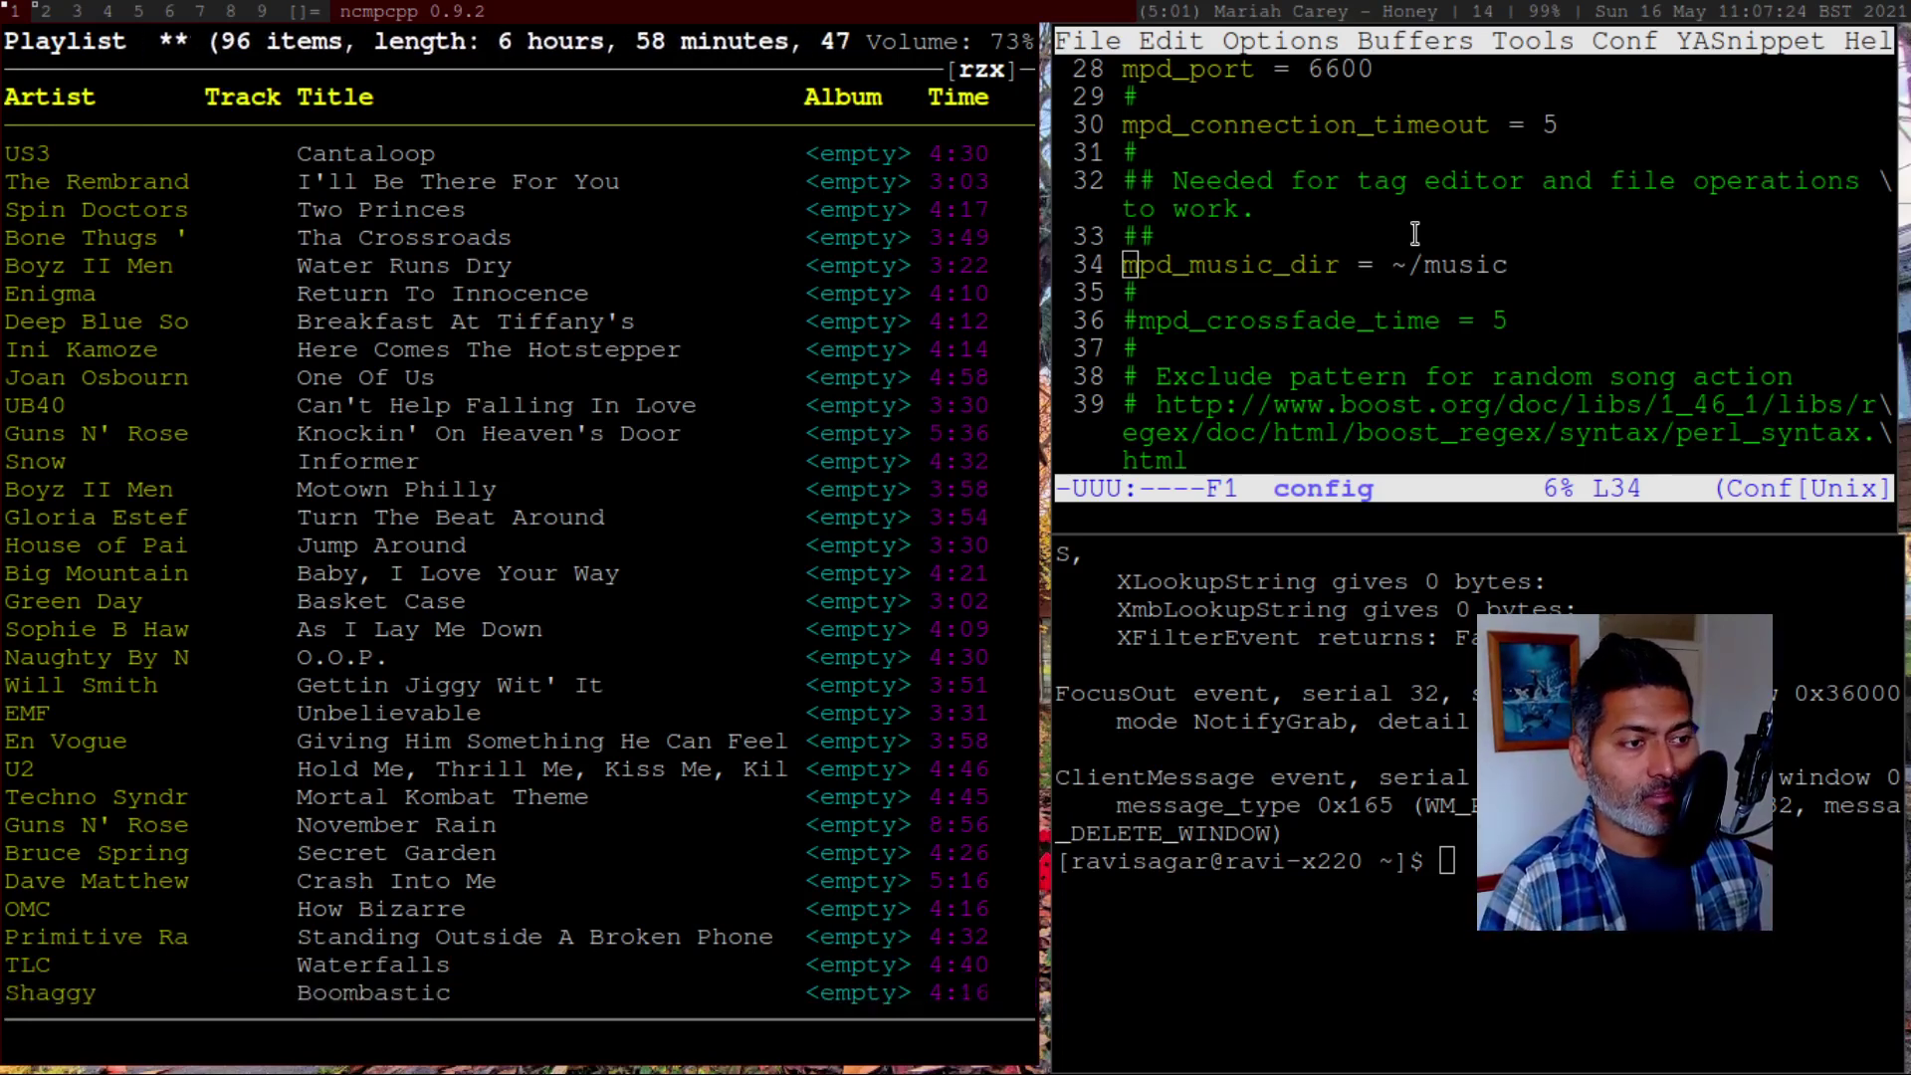
{"action": "key", "text": "Down"}
{"action": "key", "text": "Down"}
{"action": "key", "text": "Down"}
{"action": "key", "text": "Down"}
{"action": "key", "text": "Down"}
{"action": "key", "text": "Down"}
{"action": "key", "text": "Down"}
{"action": "key", "text": "Down"}
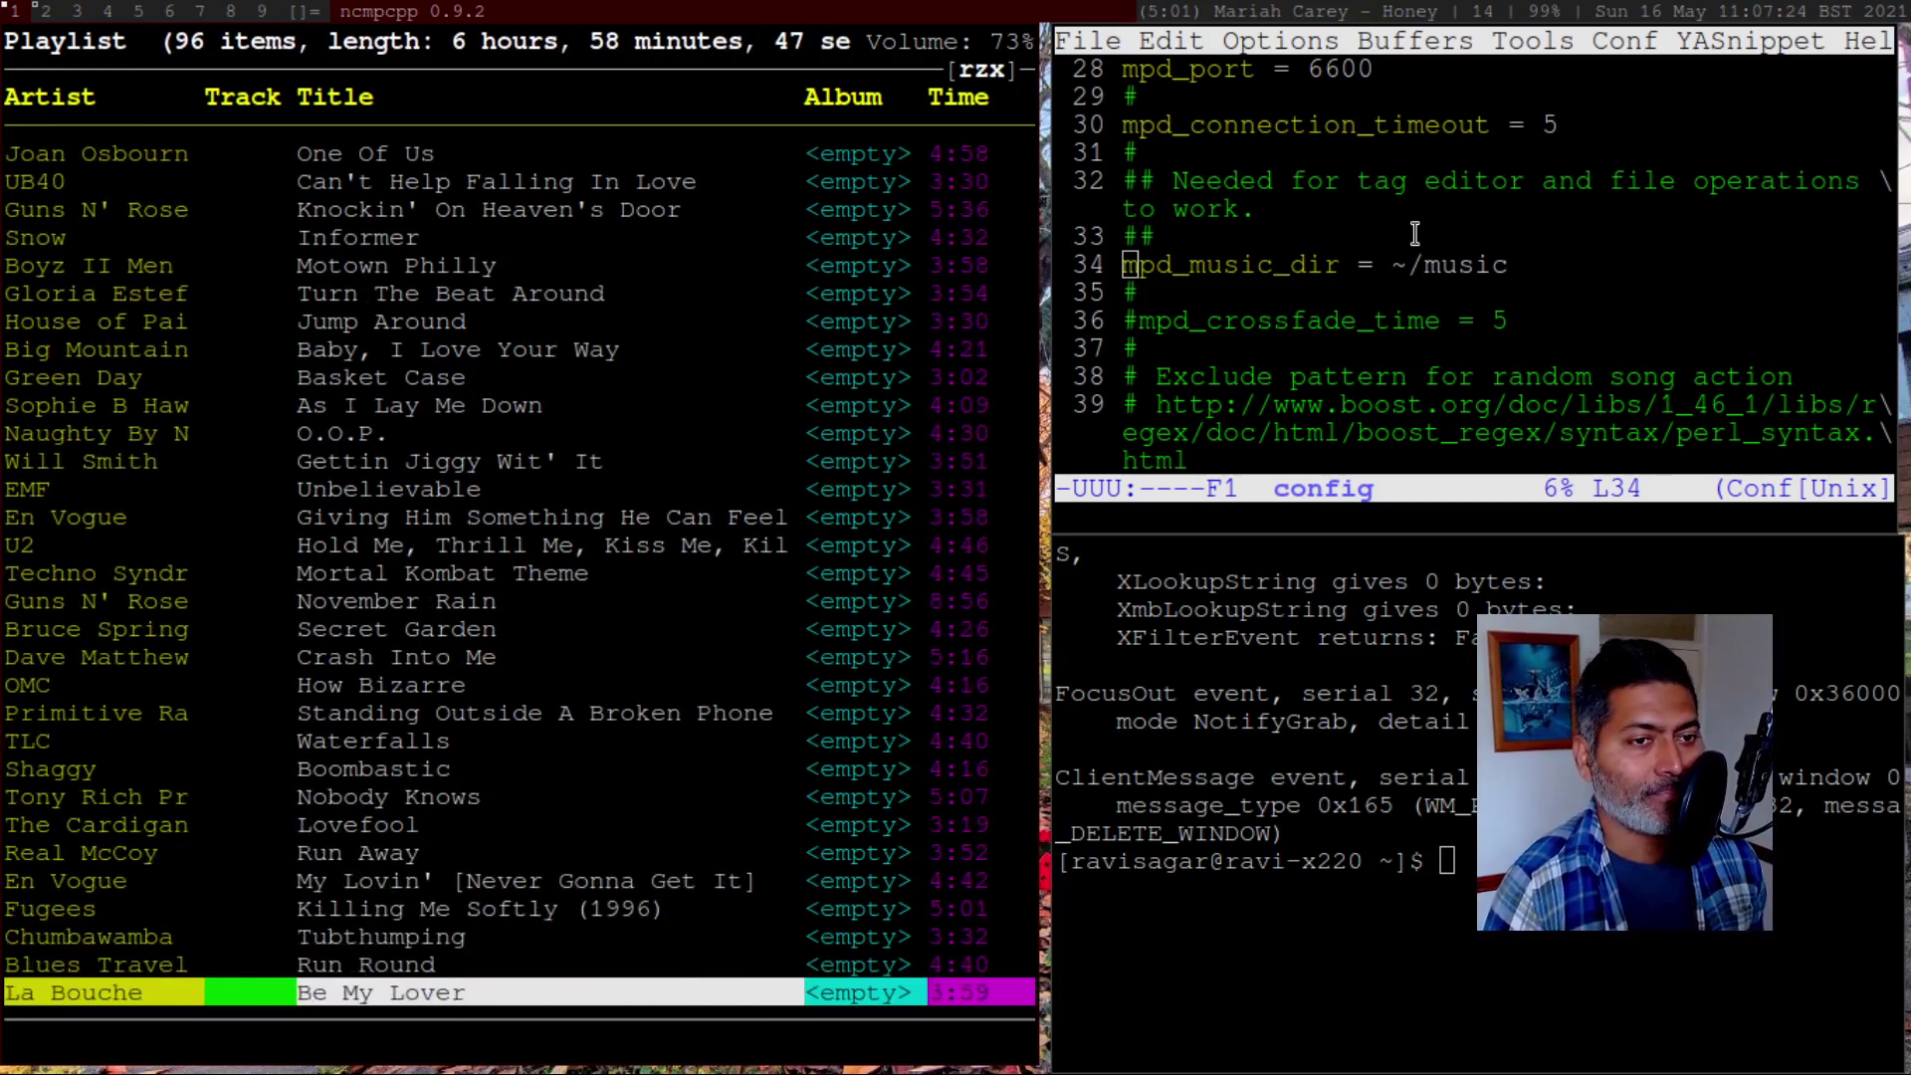
Look through the playlist upward from Be My Lover to just above Crash Into Me
{"action": "key", "text": "Up"}
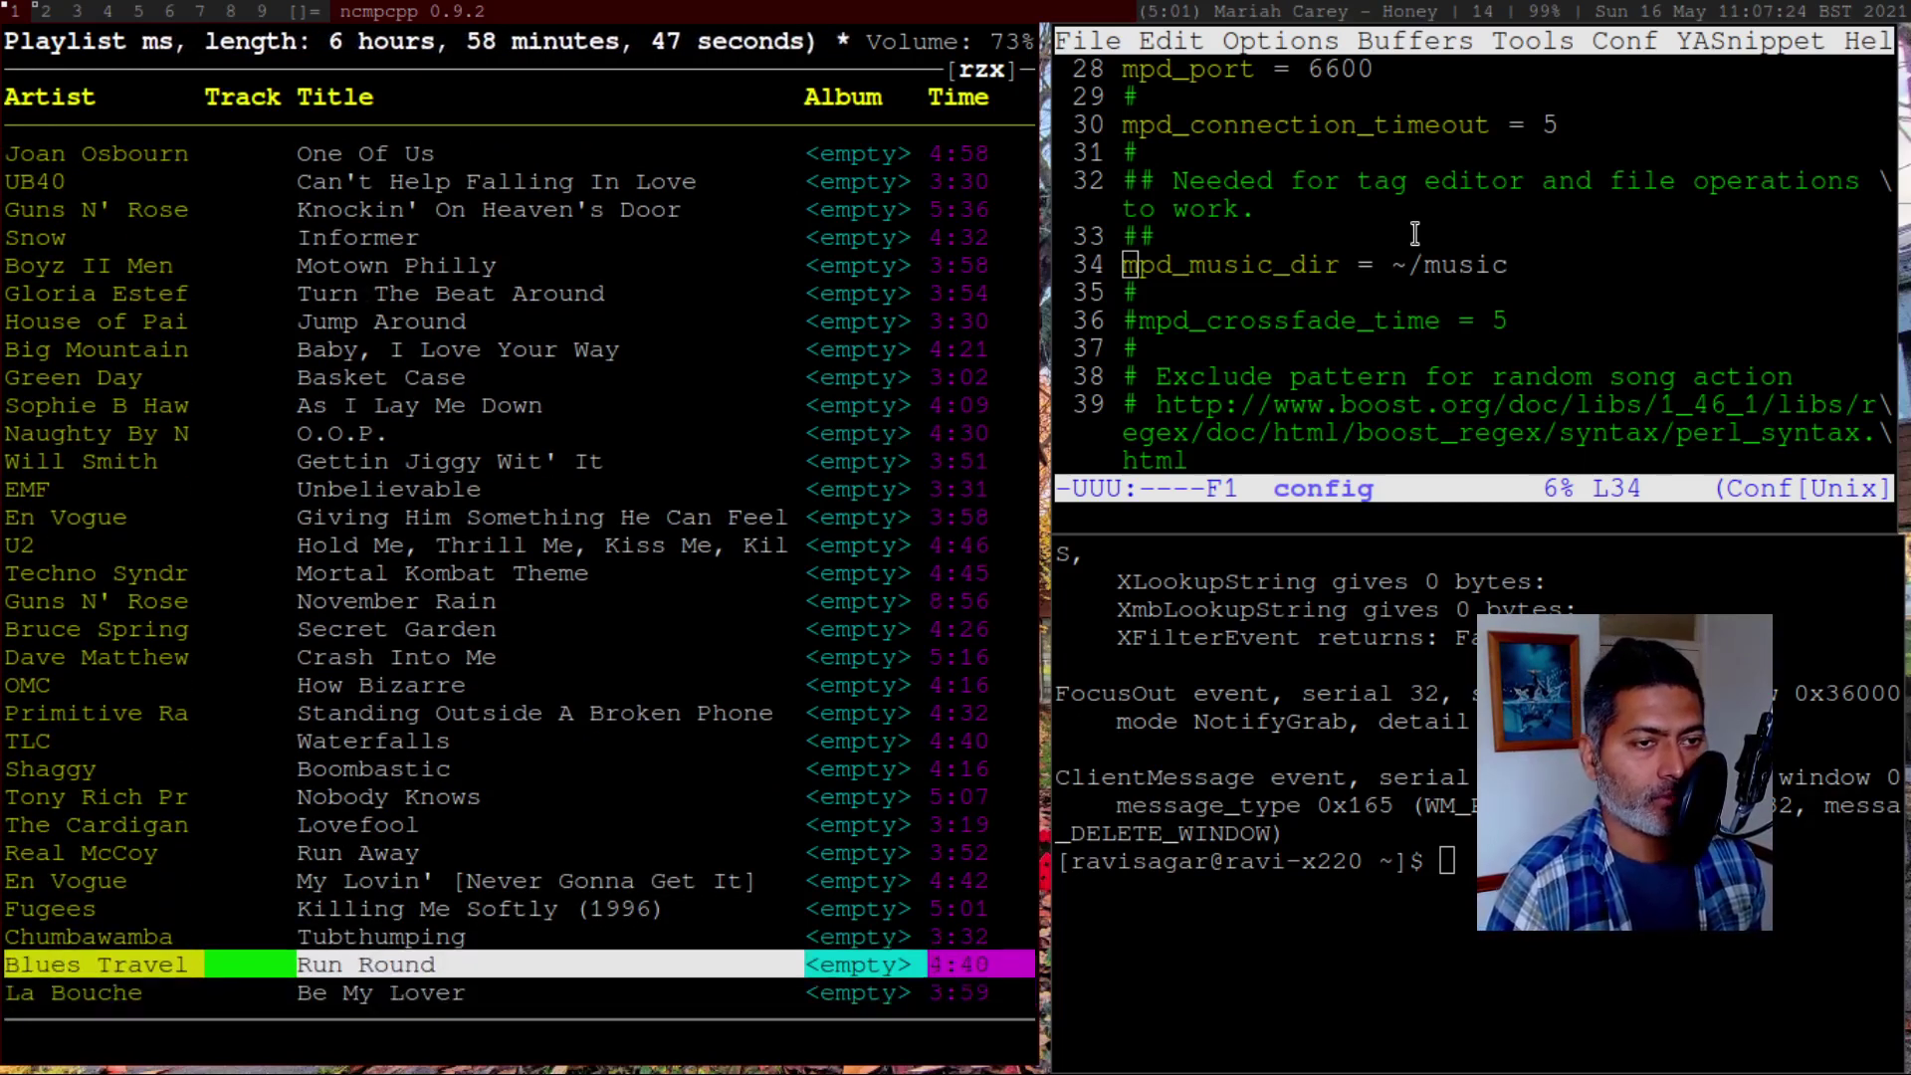
{"action": "key", "text": "Up"}
{"action": "key", "text": "Up"}
{"action": "key", "text": "Up"}
{"action": "key", "text": "Up"}
{"action": "key", "text": "Up"}
{"action": "key", "text": "Up"}
{"action": "key", "text": "Up"}
{"action": "key", "text": "Up"}
{"action": "key", "text": "Up"}
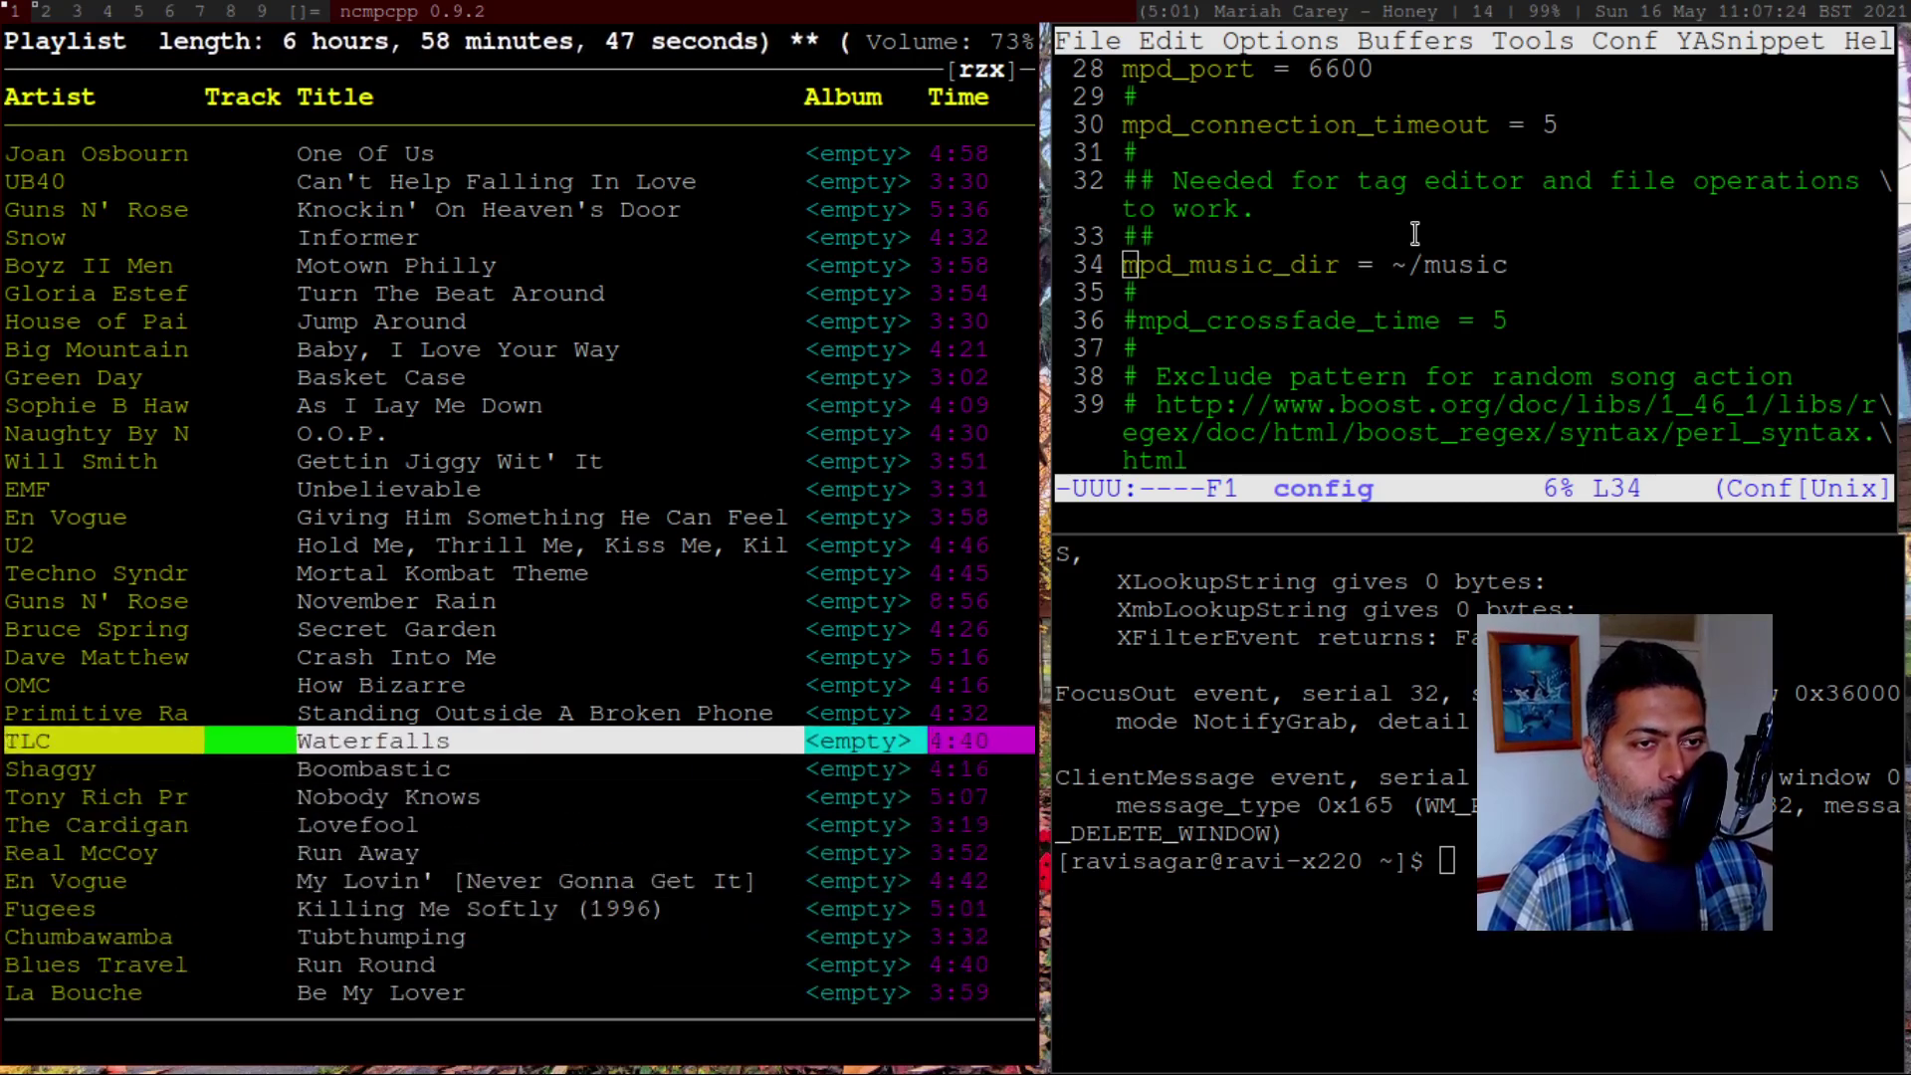
{"action": "key", "text": "Up"}
{"action": "key", "text": "Up"}
{"action": "key", "text": "Up"}
{"action": "key", "text": "Up"}
{"action": "key", "text": "Up"}
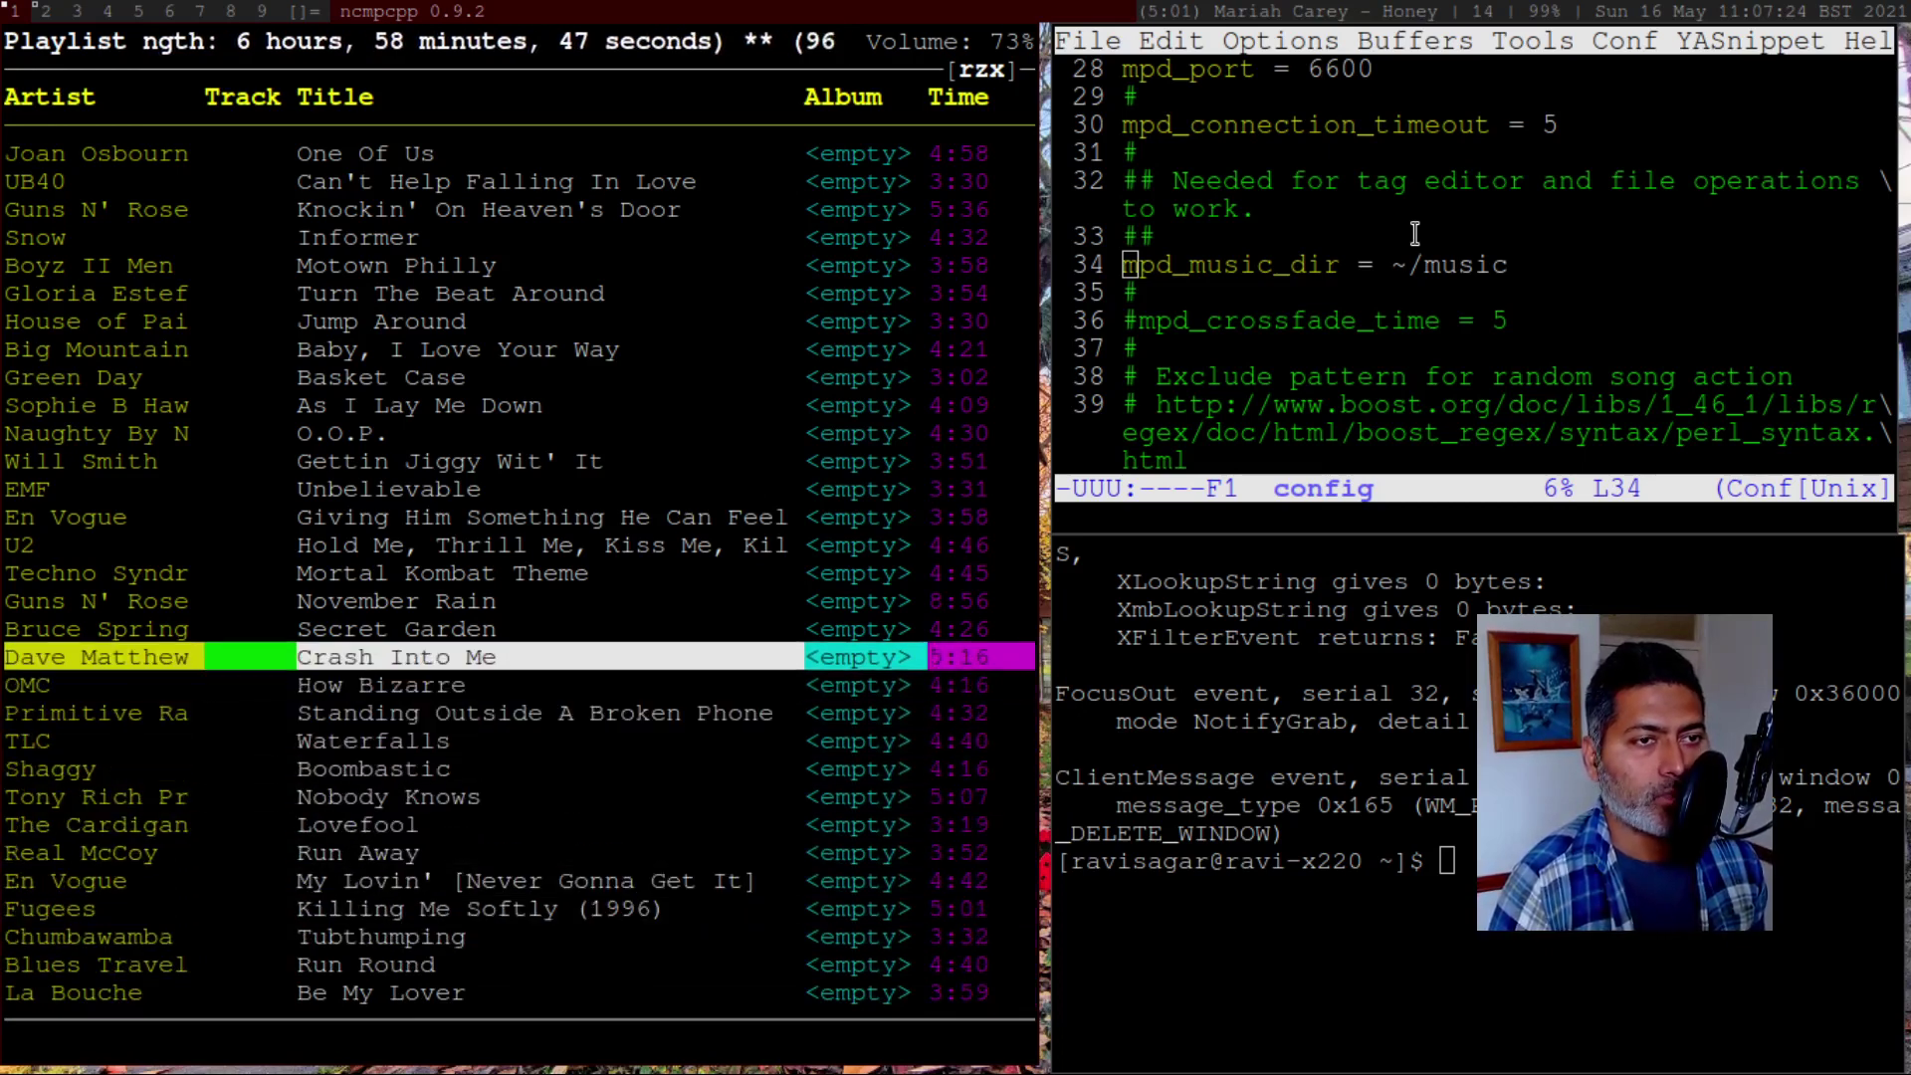
{"action": "key", "text": "Up"}
{"action": "key", "text": "Up"}
Browse the playlist downward to Metallica's Track08, looking over the artist, title and album columns
{"action": "key", "text": "Down"}
{"action": "key", "text": "Down"}
{"action": "key", "text": "Down"}
{"action": "key", "text": "Down"}
{"action": "key", "text": "Down"}
{"action": "key", "text": "Down"}
{"action": "key", "text": "Down"}
{"action": "key", "text": "Down"}
{"action": "key", "text": "Down"}
{"action": "key", "text": "Down"}
{"action": "key", "text": "Down"}
{"action": "key", "text": "Down"}
{"action": "key", "text": "Down"}
{"action": "key", "text": "Down"}
{"action": "key", "text": "Down"}
{"action": "key", "text": "Down"}
{"action": "key", "text": "Down"}
{"action": "key", "text": "Down"}
{"action": "key", "text": "Down"}
{"action": "key", "text": "Down"}
{"action": "key", "text": "Down"}
{"action": "key", "text": "Down"}
{"action": "key", "text": "Down"}
{"action": "key", "text": "Down"}
{"action": "key", "text": "Down"}
{"action": "key", "text": "Down"}
{"action": "key", "text": "Down"}
{"action": "key", "text": "Down"}
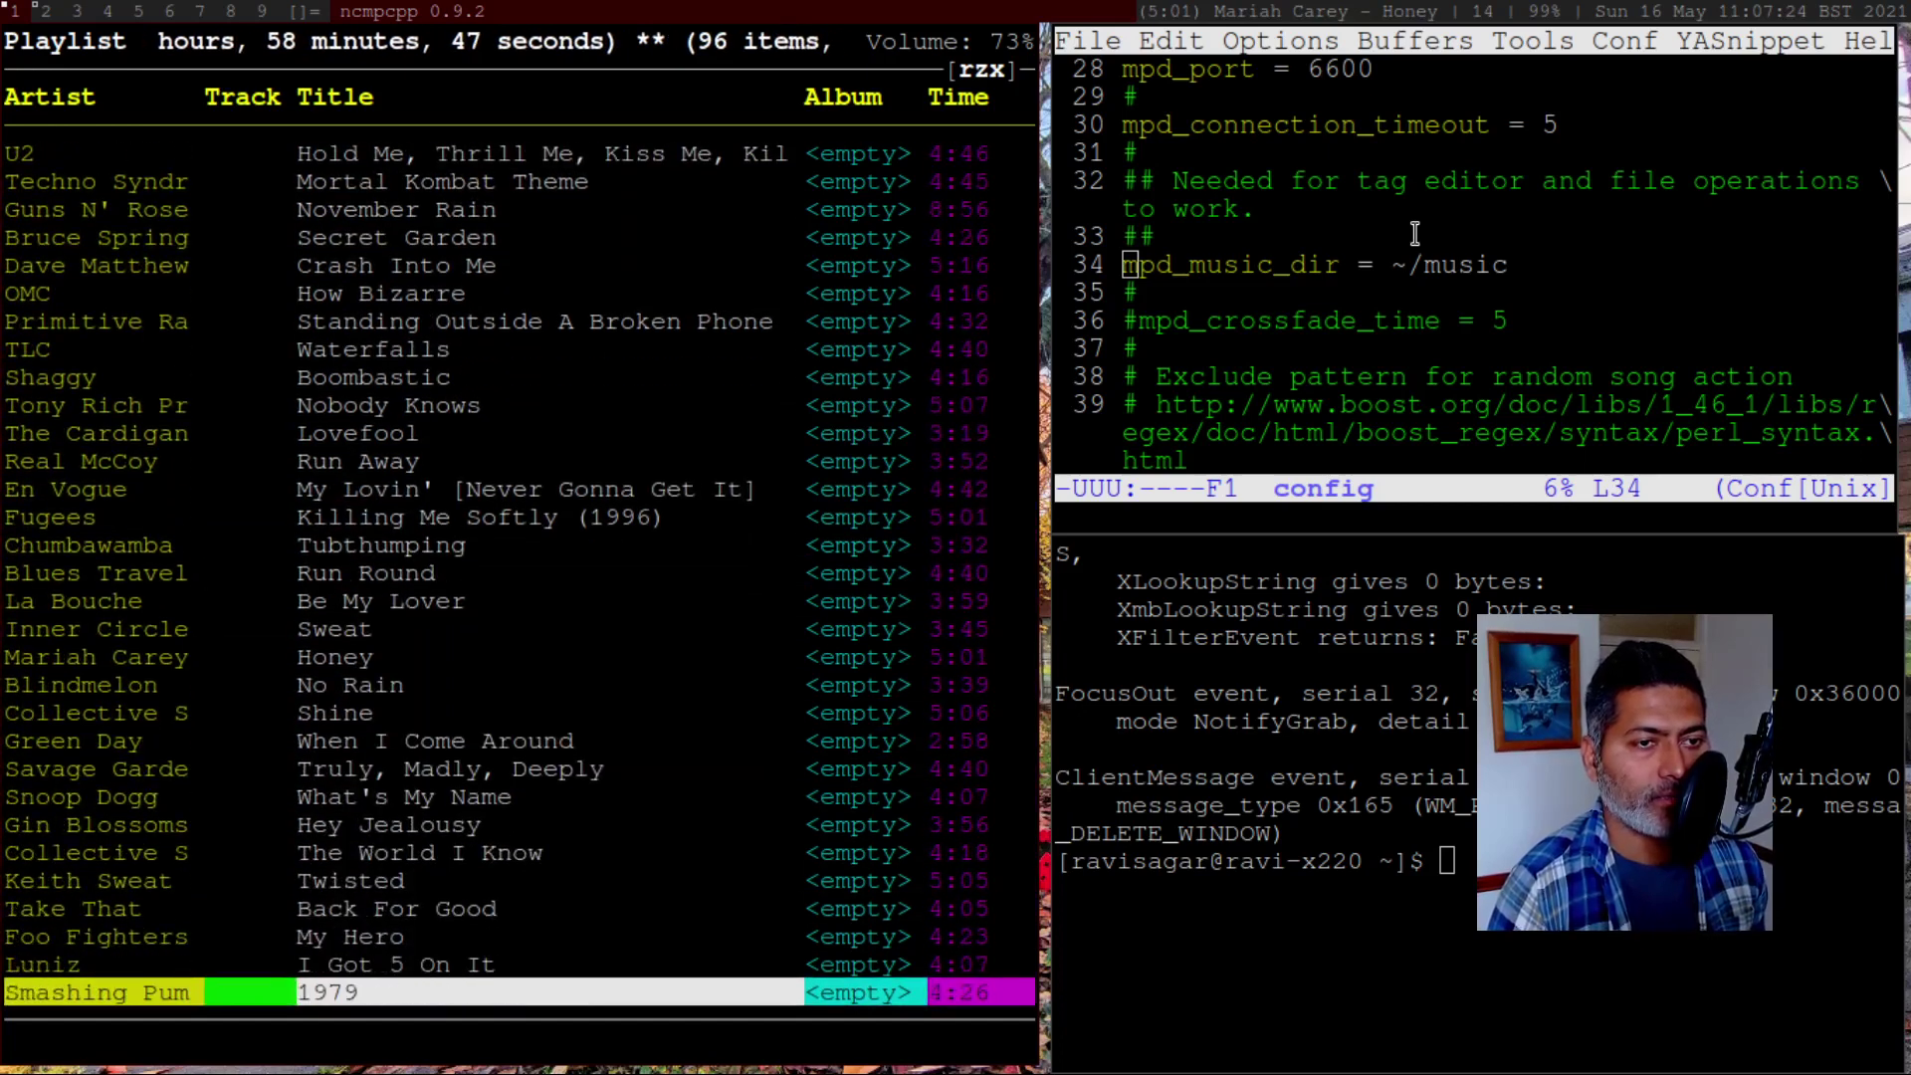
{"action": "key", "text": "Down"}
{"action": "key", "text": "Down"}
{"action": "key", "text": "Down"}
{"action": "key", "text": "Down"}
{"action": "key", "text": "Down"}
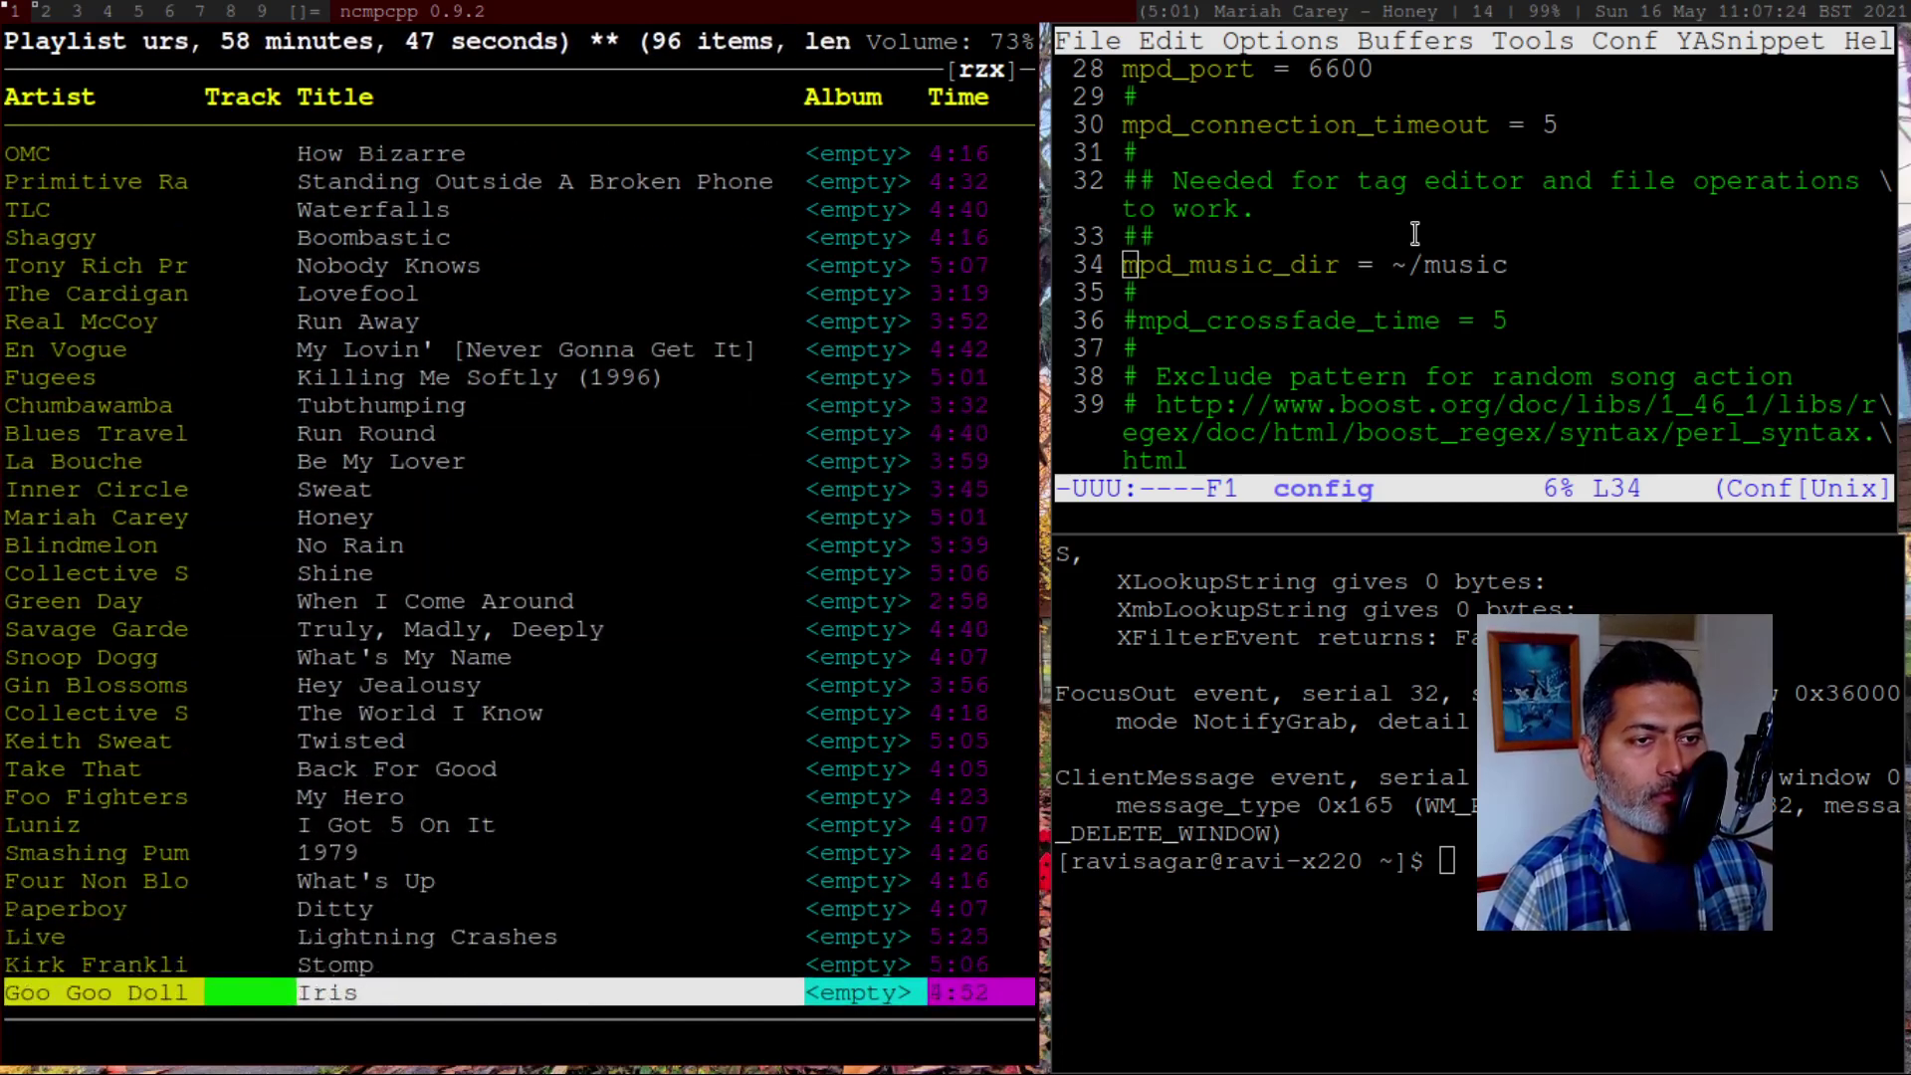
{"action": "key", "text": "Down"}
{"action": "key", "text": "Down"}
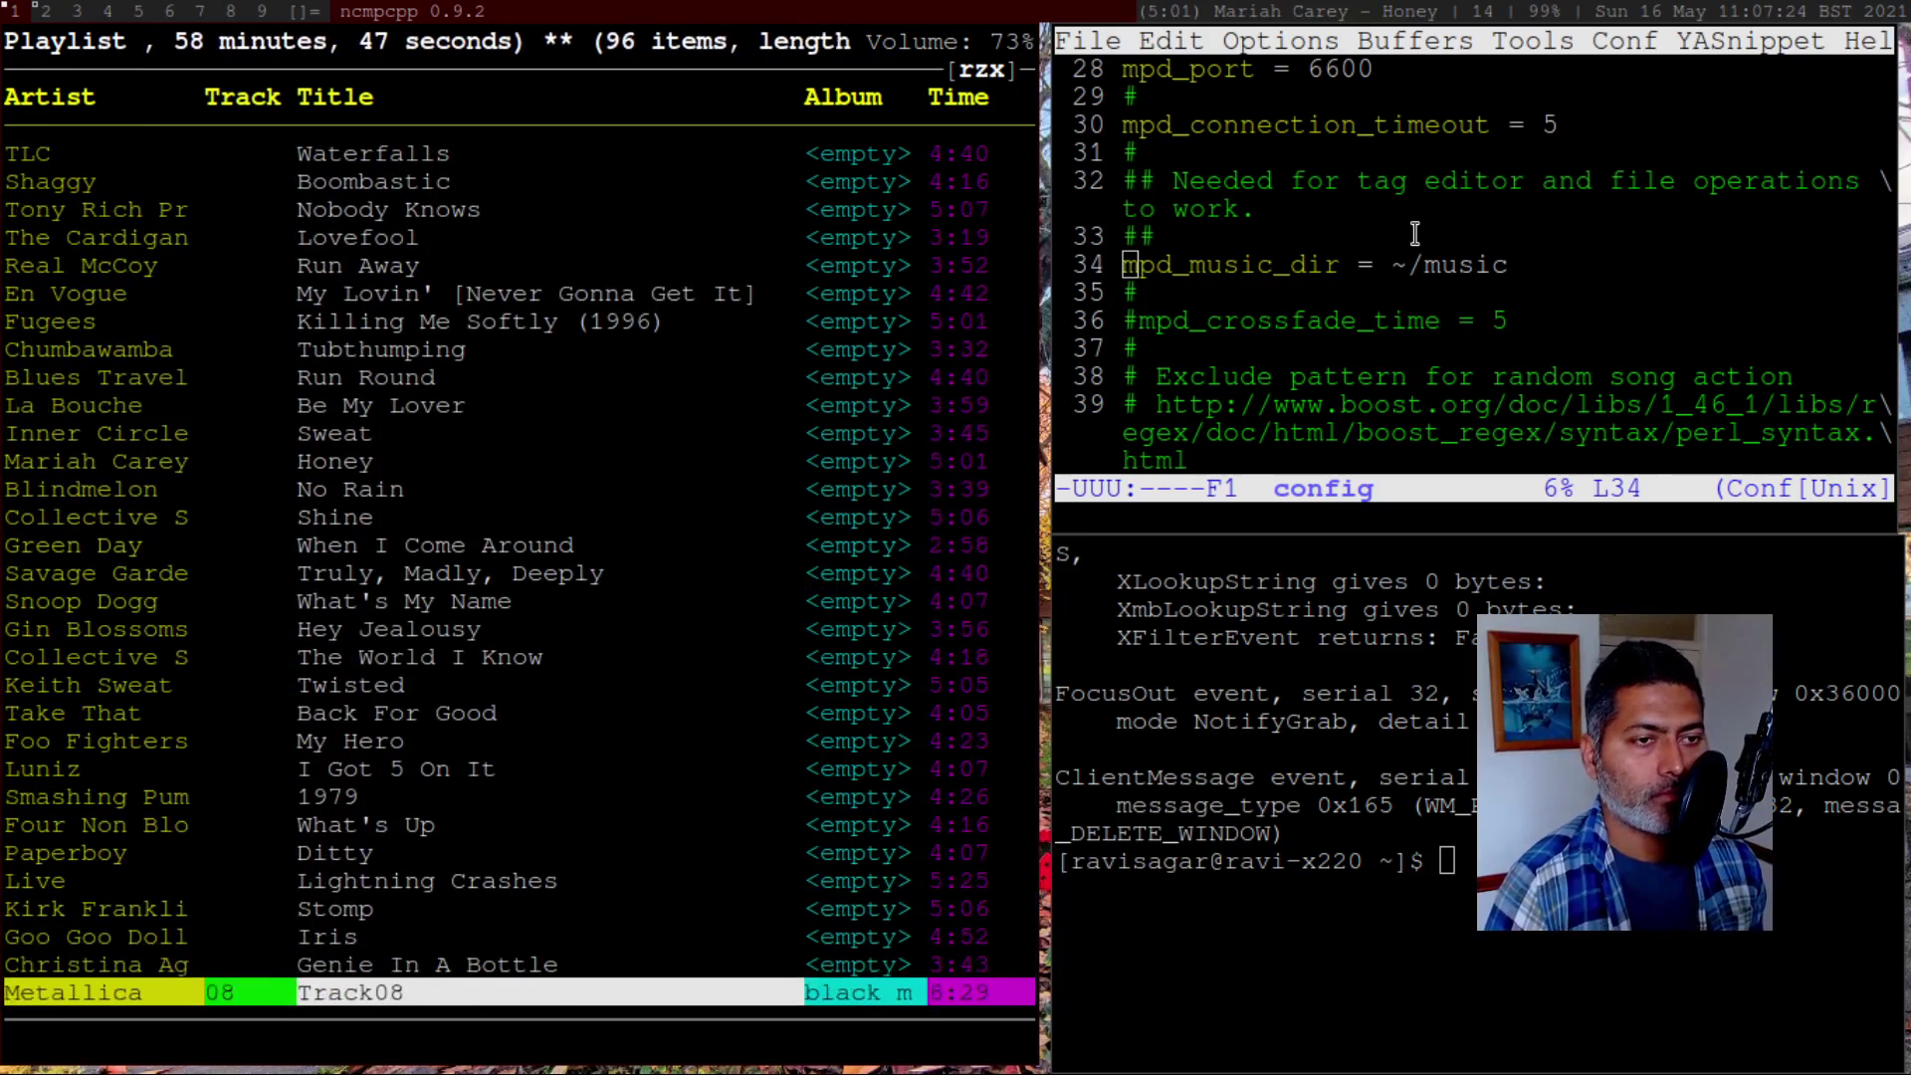
Look through the playlist upward from Metallica's Track08 to Cher's Believe
{"action": "key", "text": "Up"}
{"action": "key", "text": "Up"}
{"action": "key", "text": "Up"}
{"action": "key", "text": "Up"}
{"action": "key", "text": "Up"}
{"action": "key", "text": "Up"}
{"action": "key", "text": "Up"}
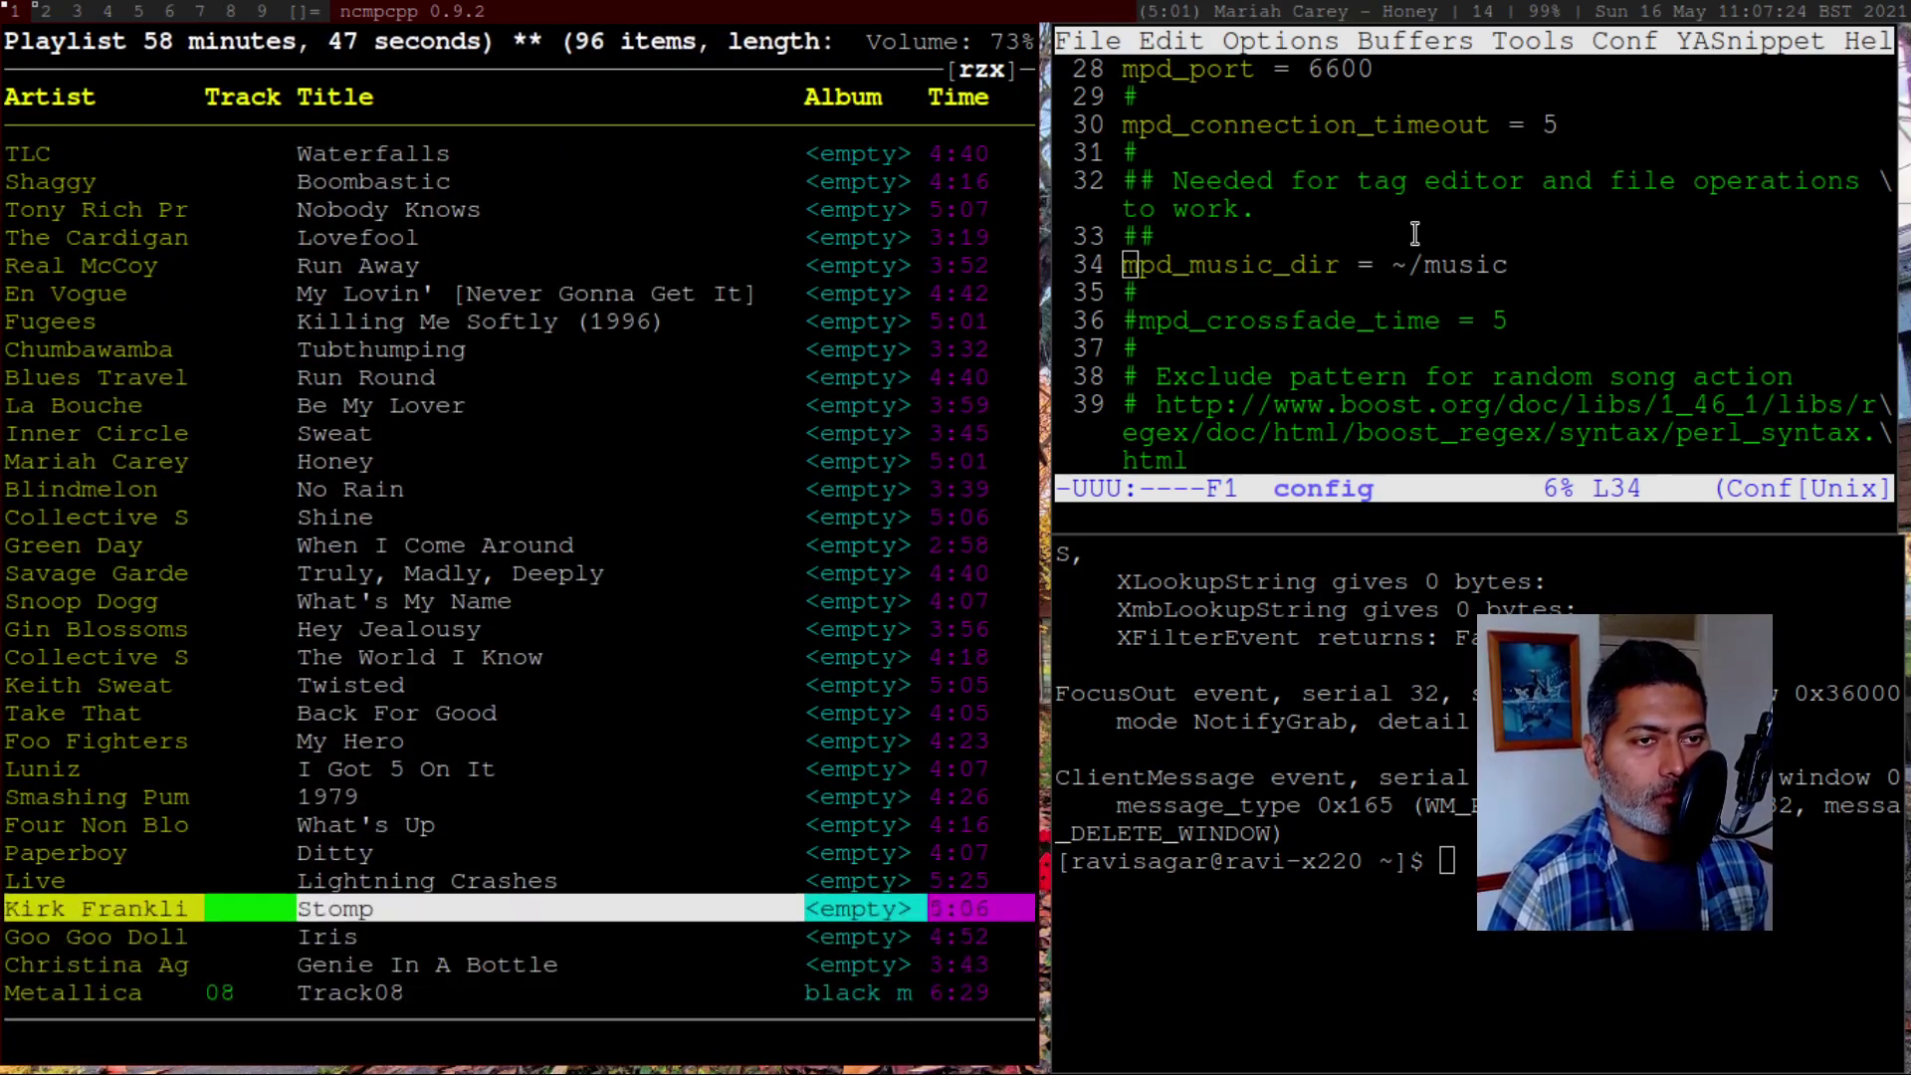
{"action": "key", "text": "Up"}
{"action": "key", "text": "Up"}
{"action": "key", "text": "Up"}
{"action": "key", "text": "Up"}
{"action": "key", "text": "Up"}
{"action": "key", "text": "Up"}
{"action": "key", "text": "Up"}
{"action": "key", "text": "Up"}
{"action": "key", "text": "Up"}
{"action": "key", "text": "Up"}
{"action": "key", "text": "Up"}
{"action": "key", "text": "Up"}
{"action": "key", "text": "Up"}
{"action": "key", "text": "Up"}
{"action": "key", "text": "Up"}
{"action": "key", "text": "Up"}
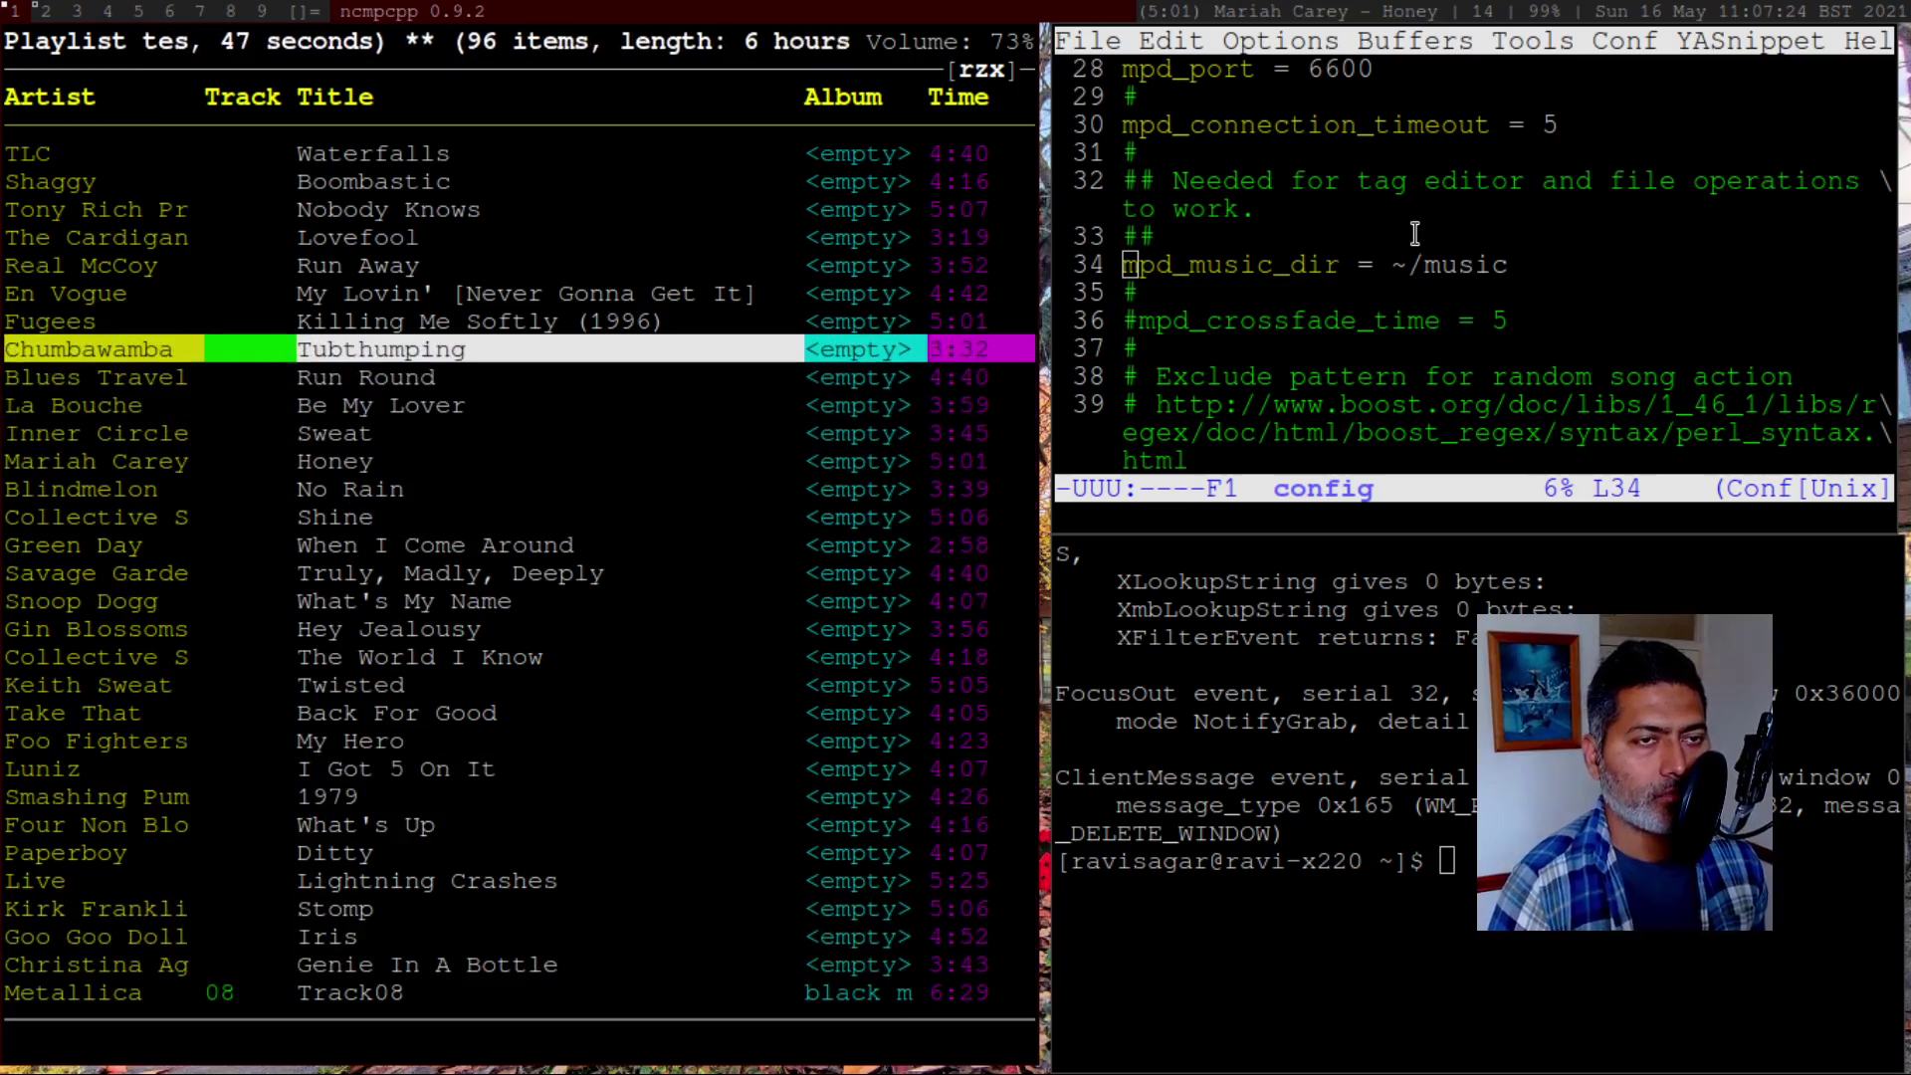
{"action": "key", "text": "Up"}
{"action": "key", "text": "Up"}
{"action": "key", "text": "Up"}
{"action": "key", "text": "Up"}
{"action": "key", "text": "Up"}
{"action": "key", "text": "Up"}
{"action": "key", "text": "Up"}
{"action": "key", "text": "Up"}
{"action": "key", "text": "Up"}
{"action": "key", "text": "Up"}
{"action": "key", "text": "Up"}
{"action": "key", "text": "Up"}
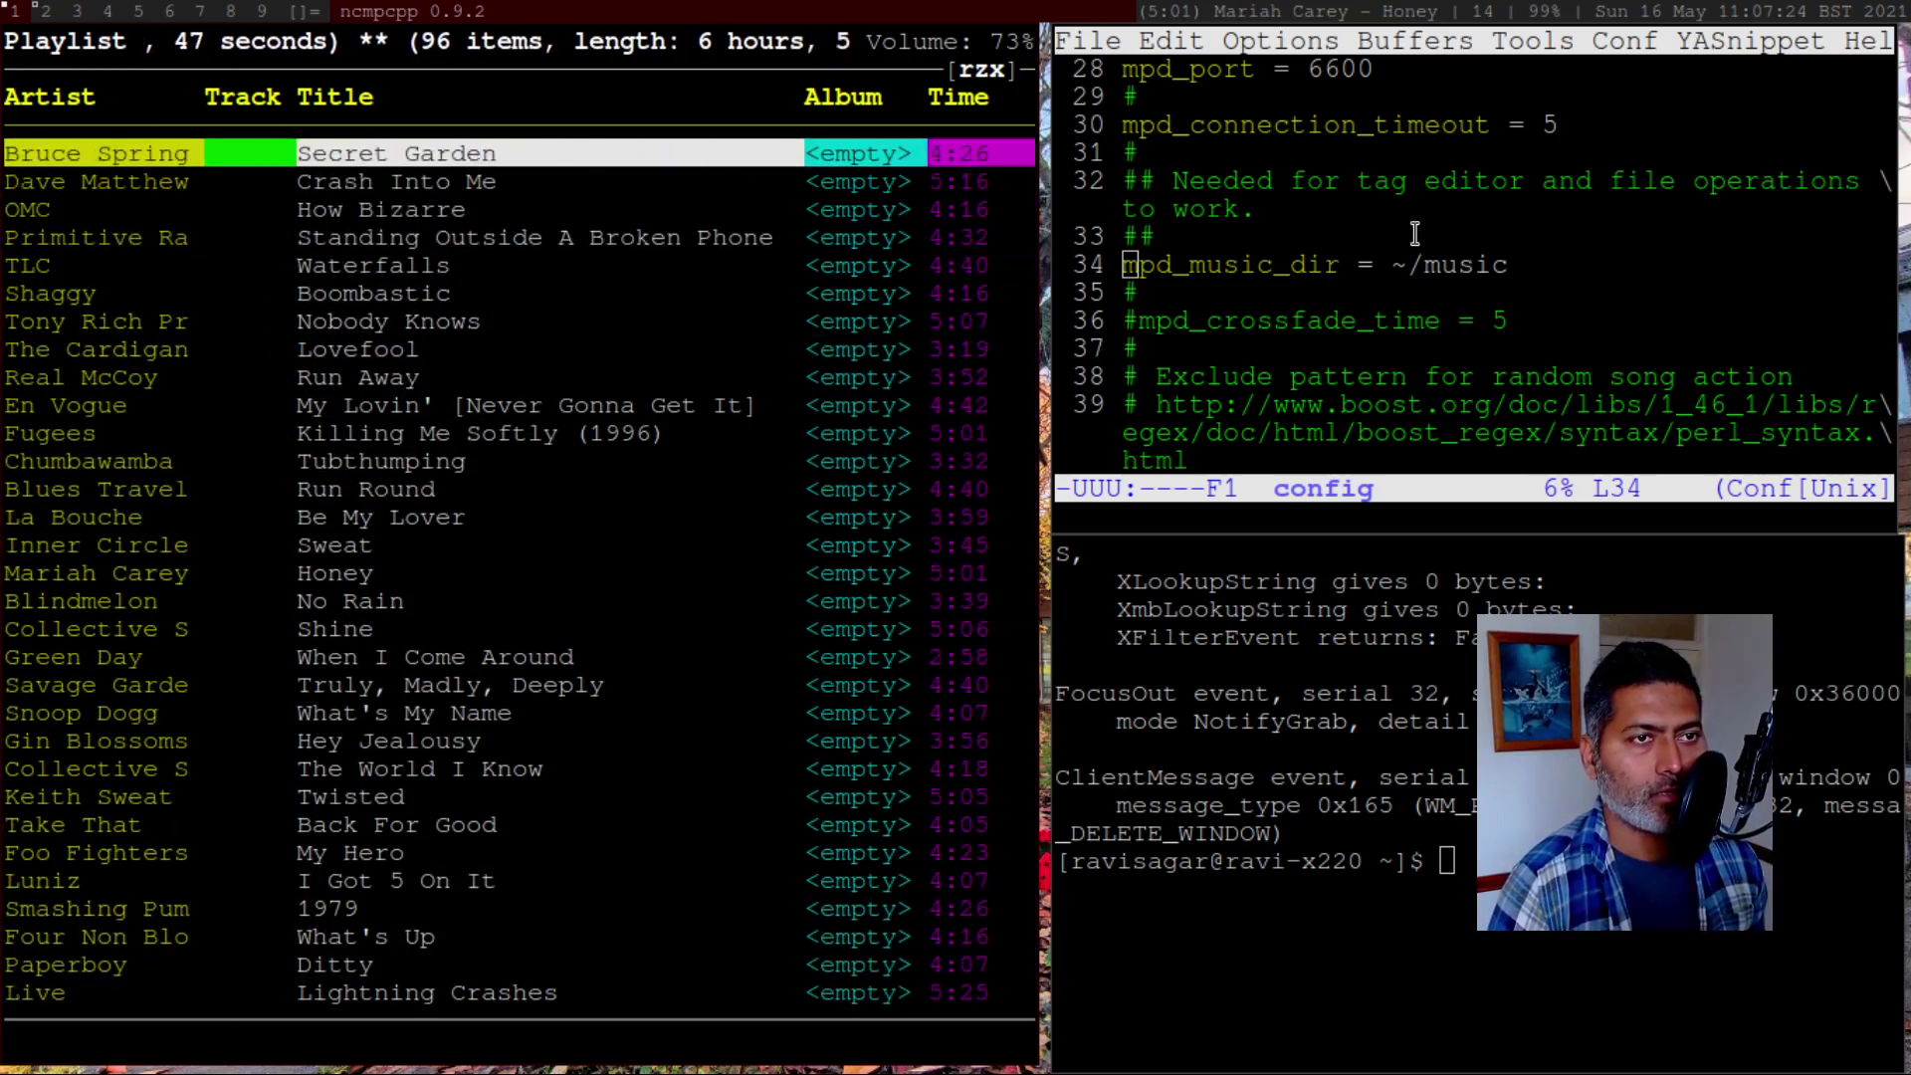
{"action": "key", "text": "Up"}
{"action": "key", "text": "Up"}
{"action": "key", "text": "Up"}
{"action": "key", "text": "Up"}
{"action": "key", "text": "Up"}
{"action": "key", "text": "Up"}
{"action": "key", "text": "Up"}
{"action": "key", "text": "Up"}
{"action": "key", "text": "Up"}
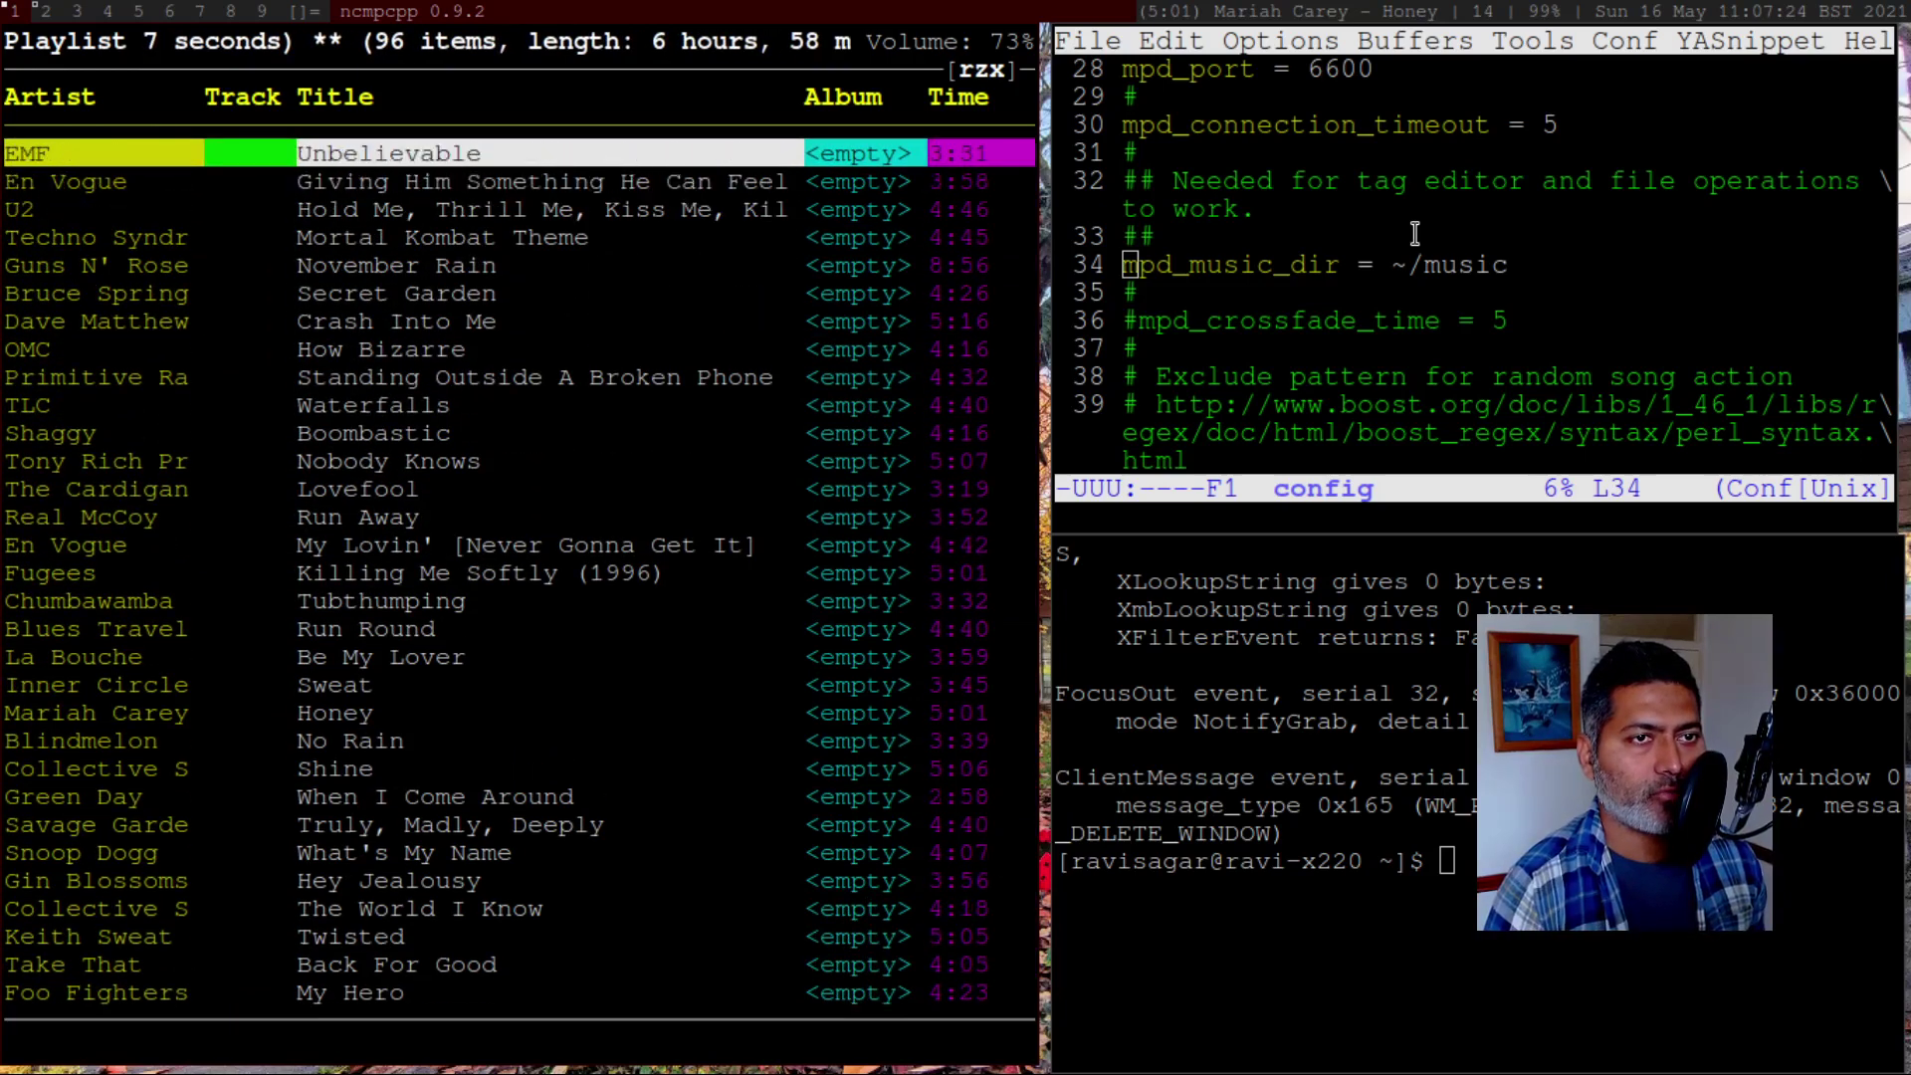
{"action": "key", "text": "Up"}
{"action": "key", "text": "Up"}
{"action": "key", "text": "Up"}
{"action": "key", "text": "Up"}
{"action": "key", "text": "Up"}
{"action": "key", "text": "Up"}
{"action": "key", "text": "Up"}
{"action": "key", "text": "Up"}
{"action": "key", "text": "Up"}
{"action": "key", "text": "Up"}
{"action": "key", "text": "Up"}
{"action": "key", "text": "Up"}
{"action": "key", "text": "Up"}
{"action": "key", "text": "Up"}
{"action": "key", "text": "Up"}
{"action": "key", "text": "Up"}
{"action": "key", "text": "Up"}
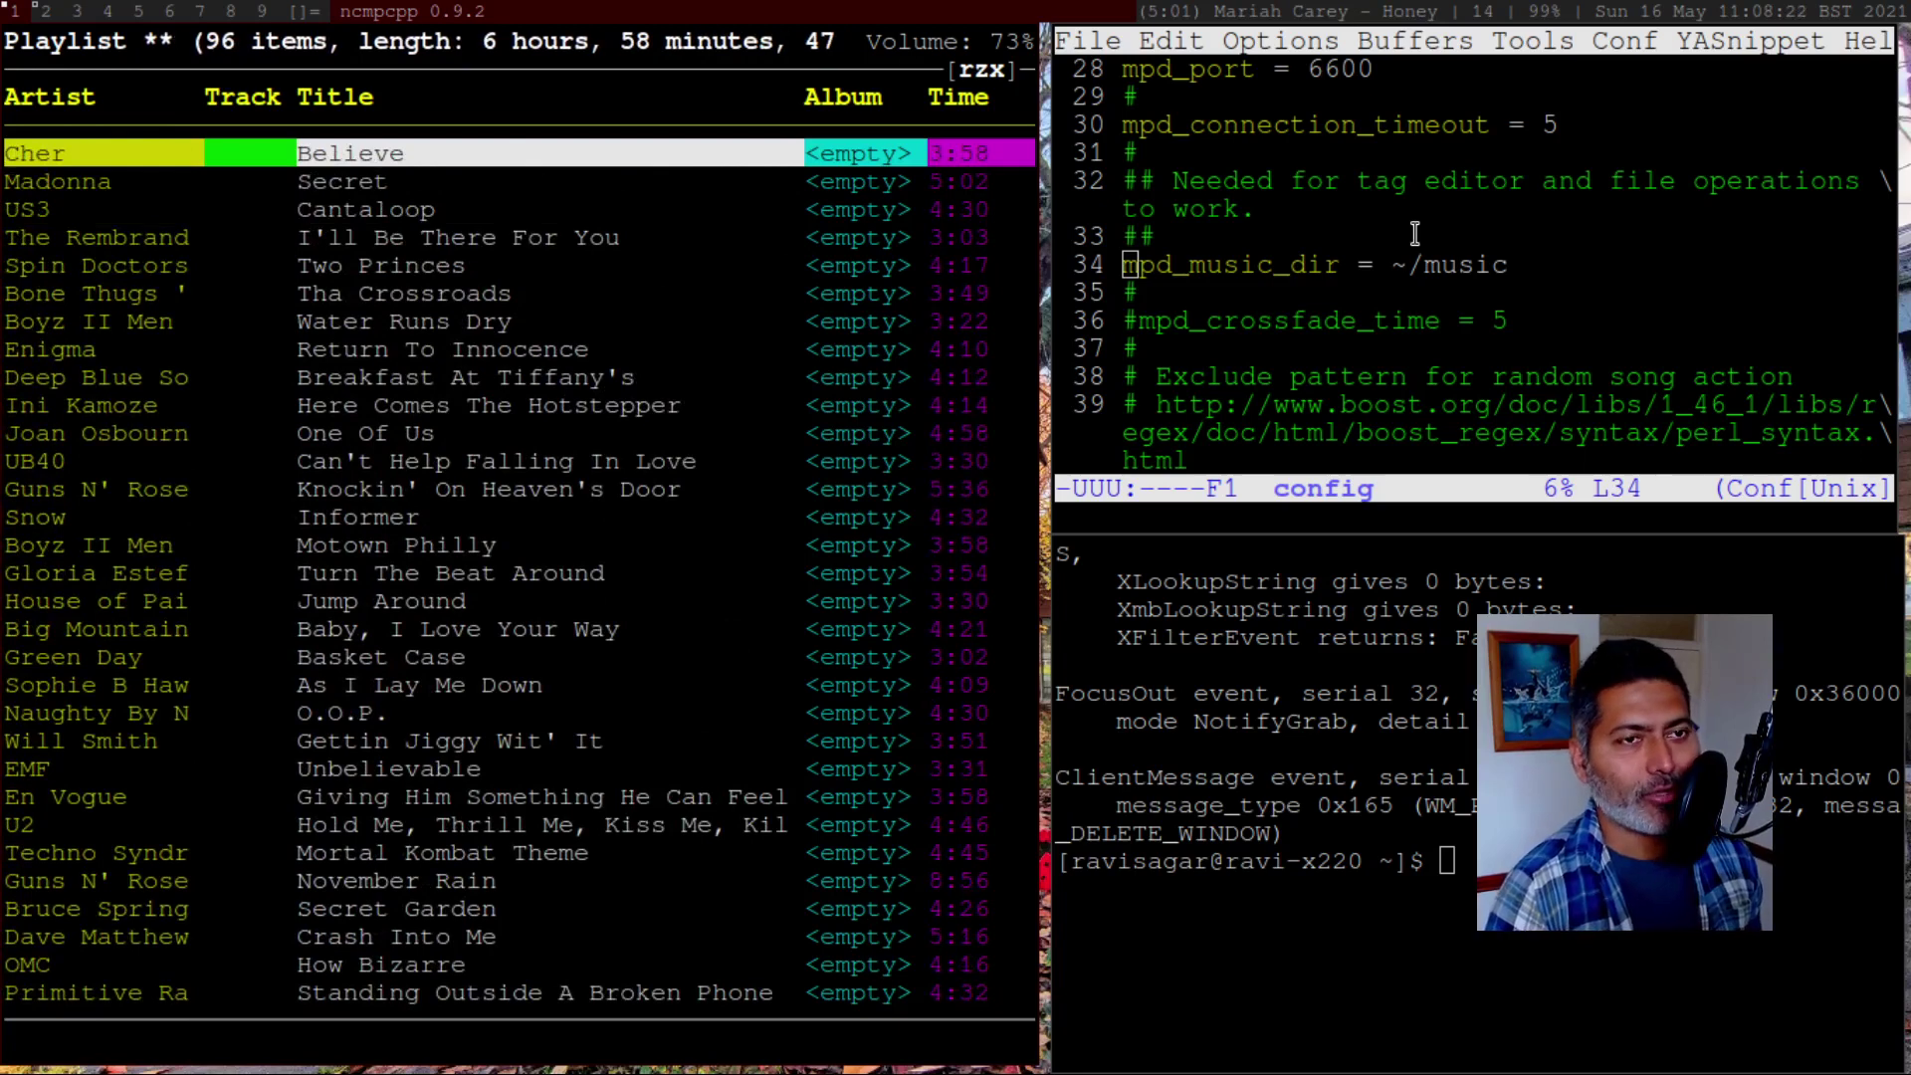
Open Cher's song Believe from the playlist in the tiny tag editor
{"action": "key", "text": "Down"}
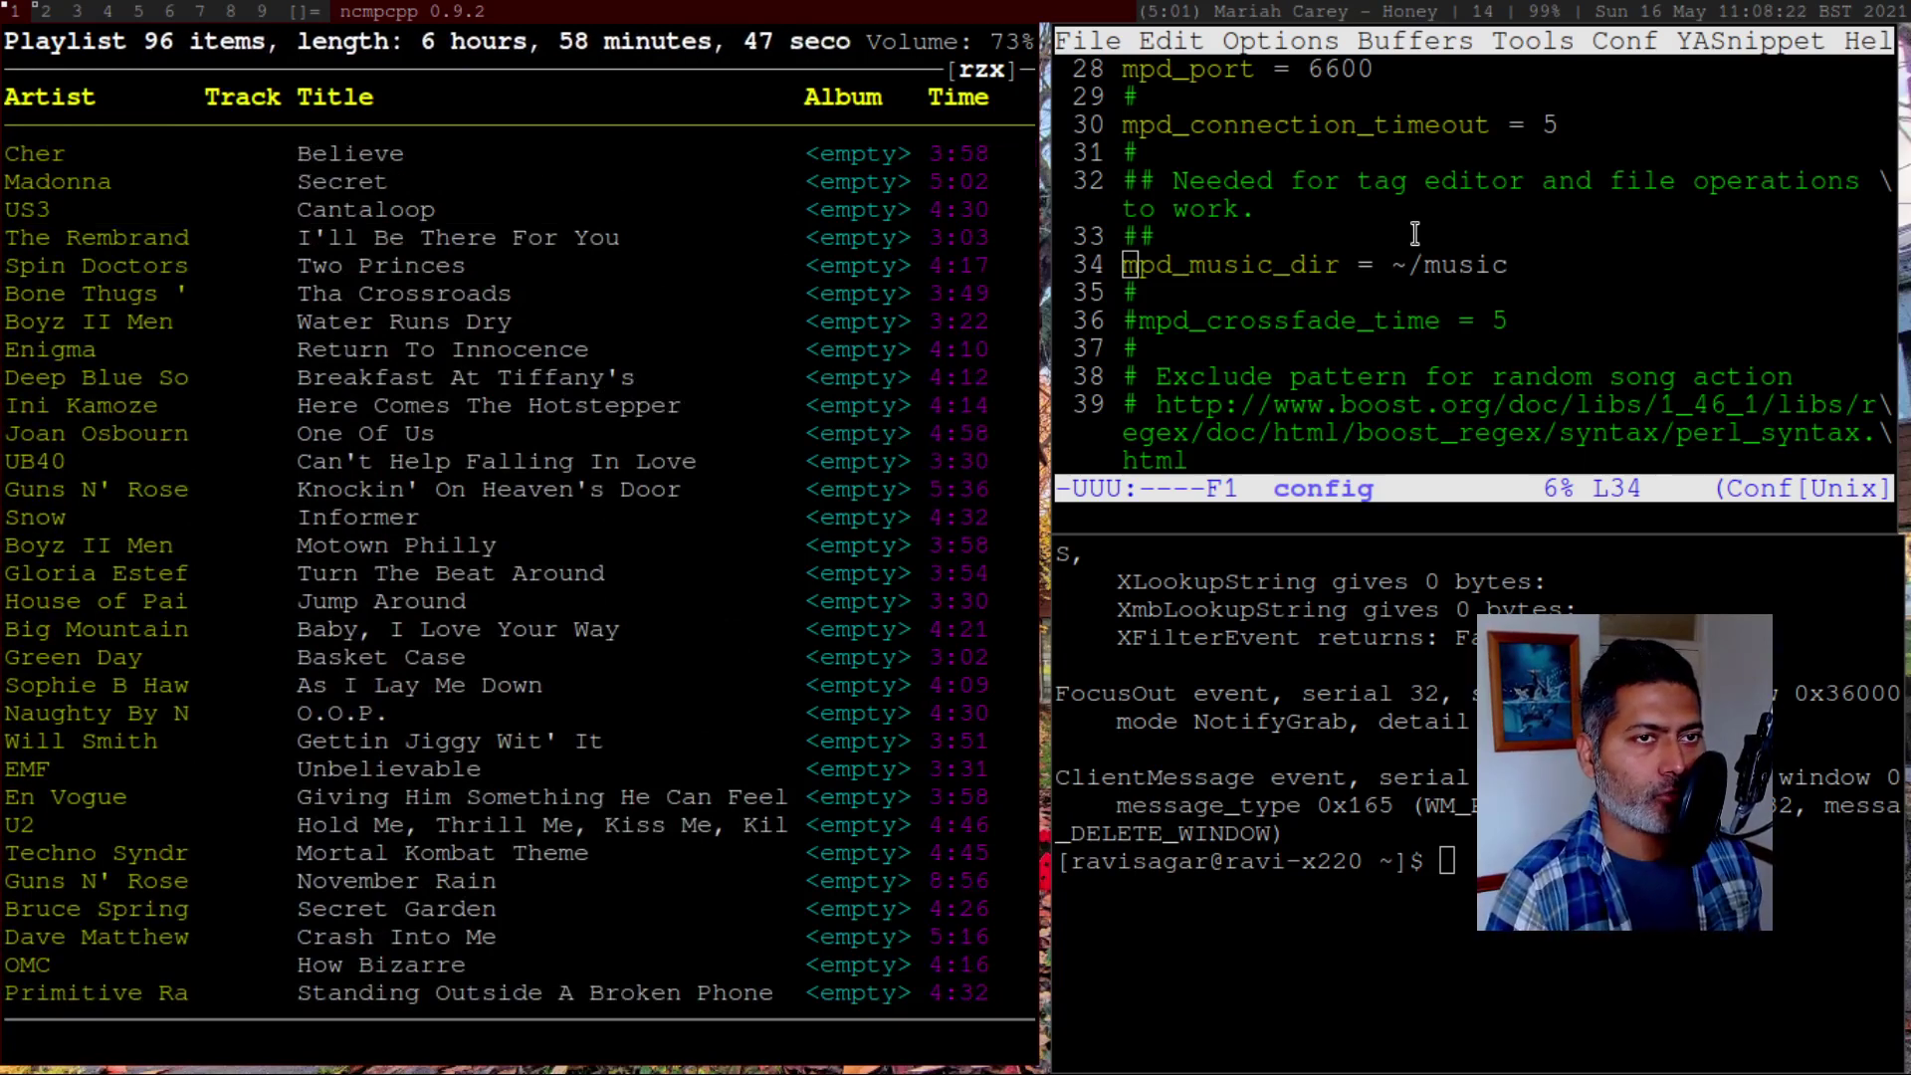
{"action": "key", "text": "Up"}
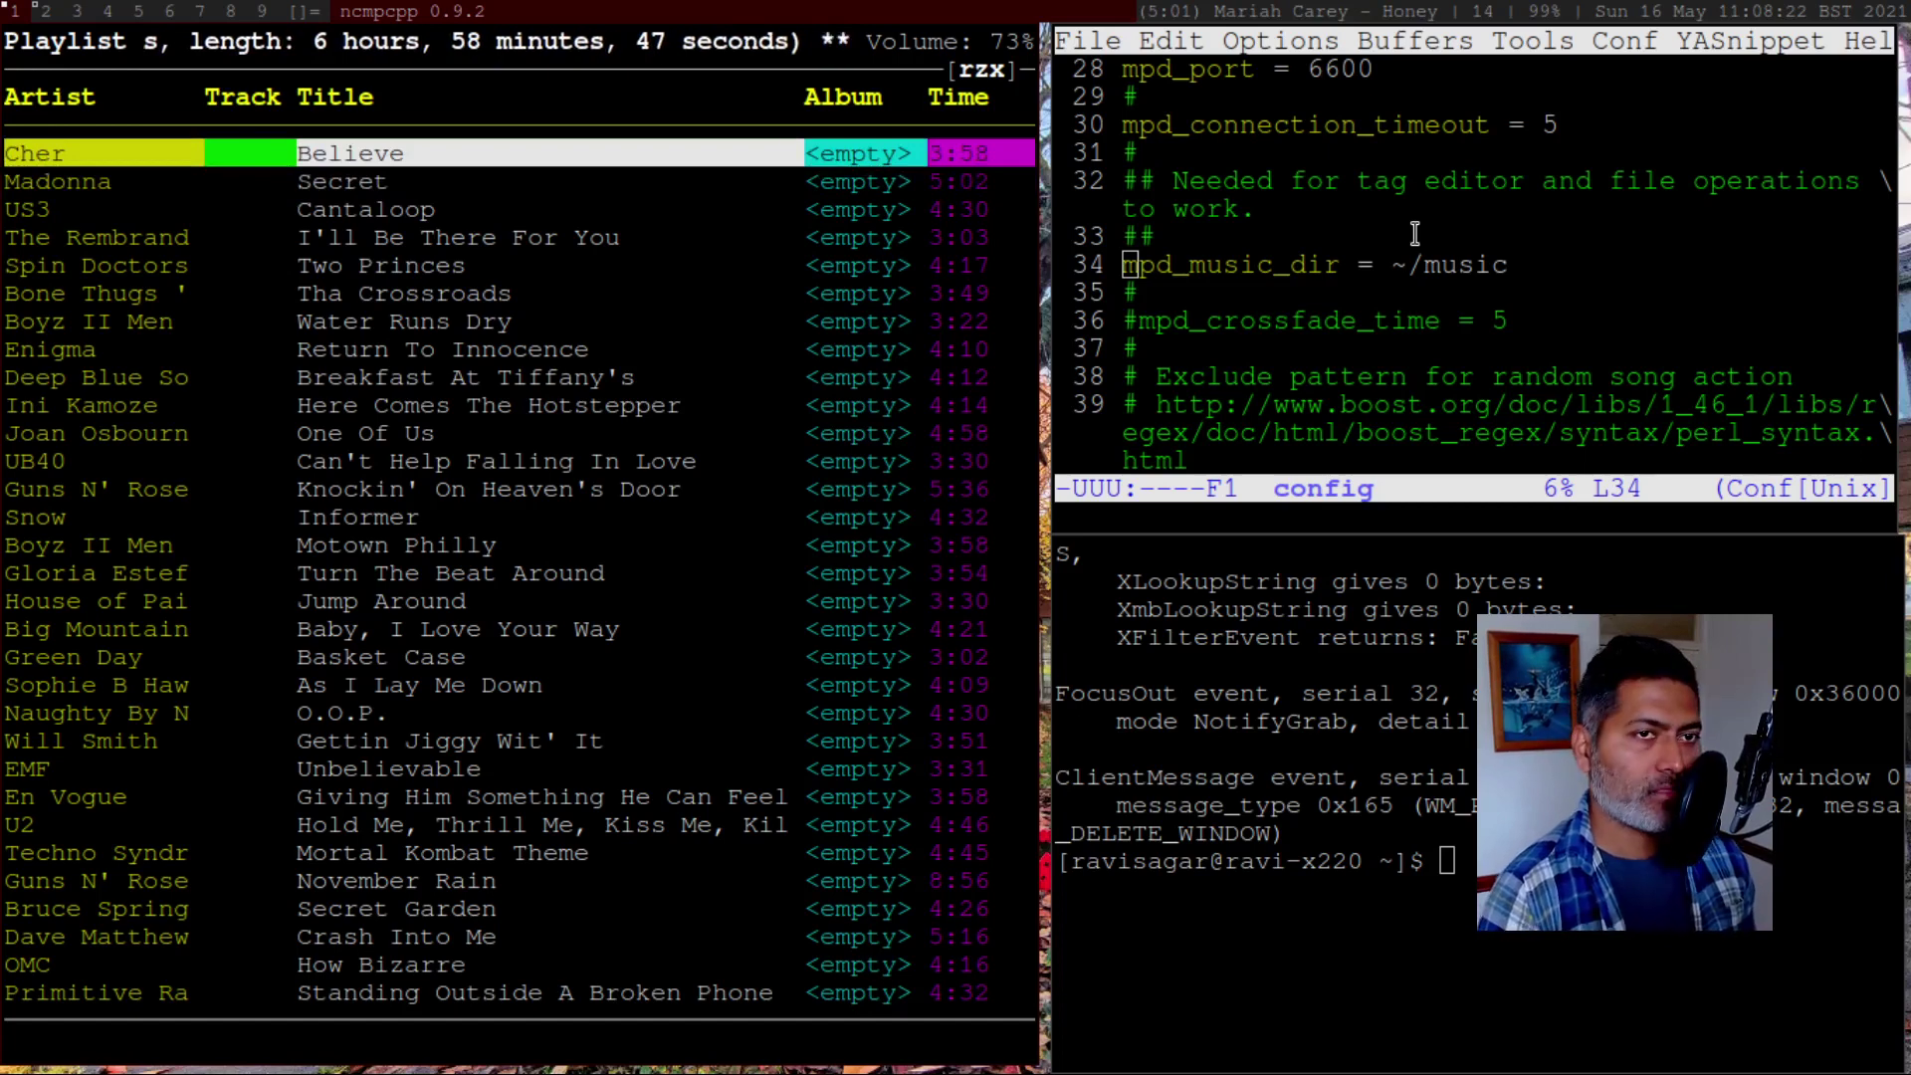
{"action": "key", "text": "e"}
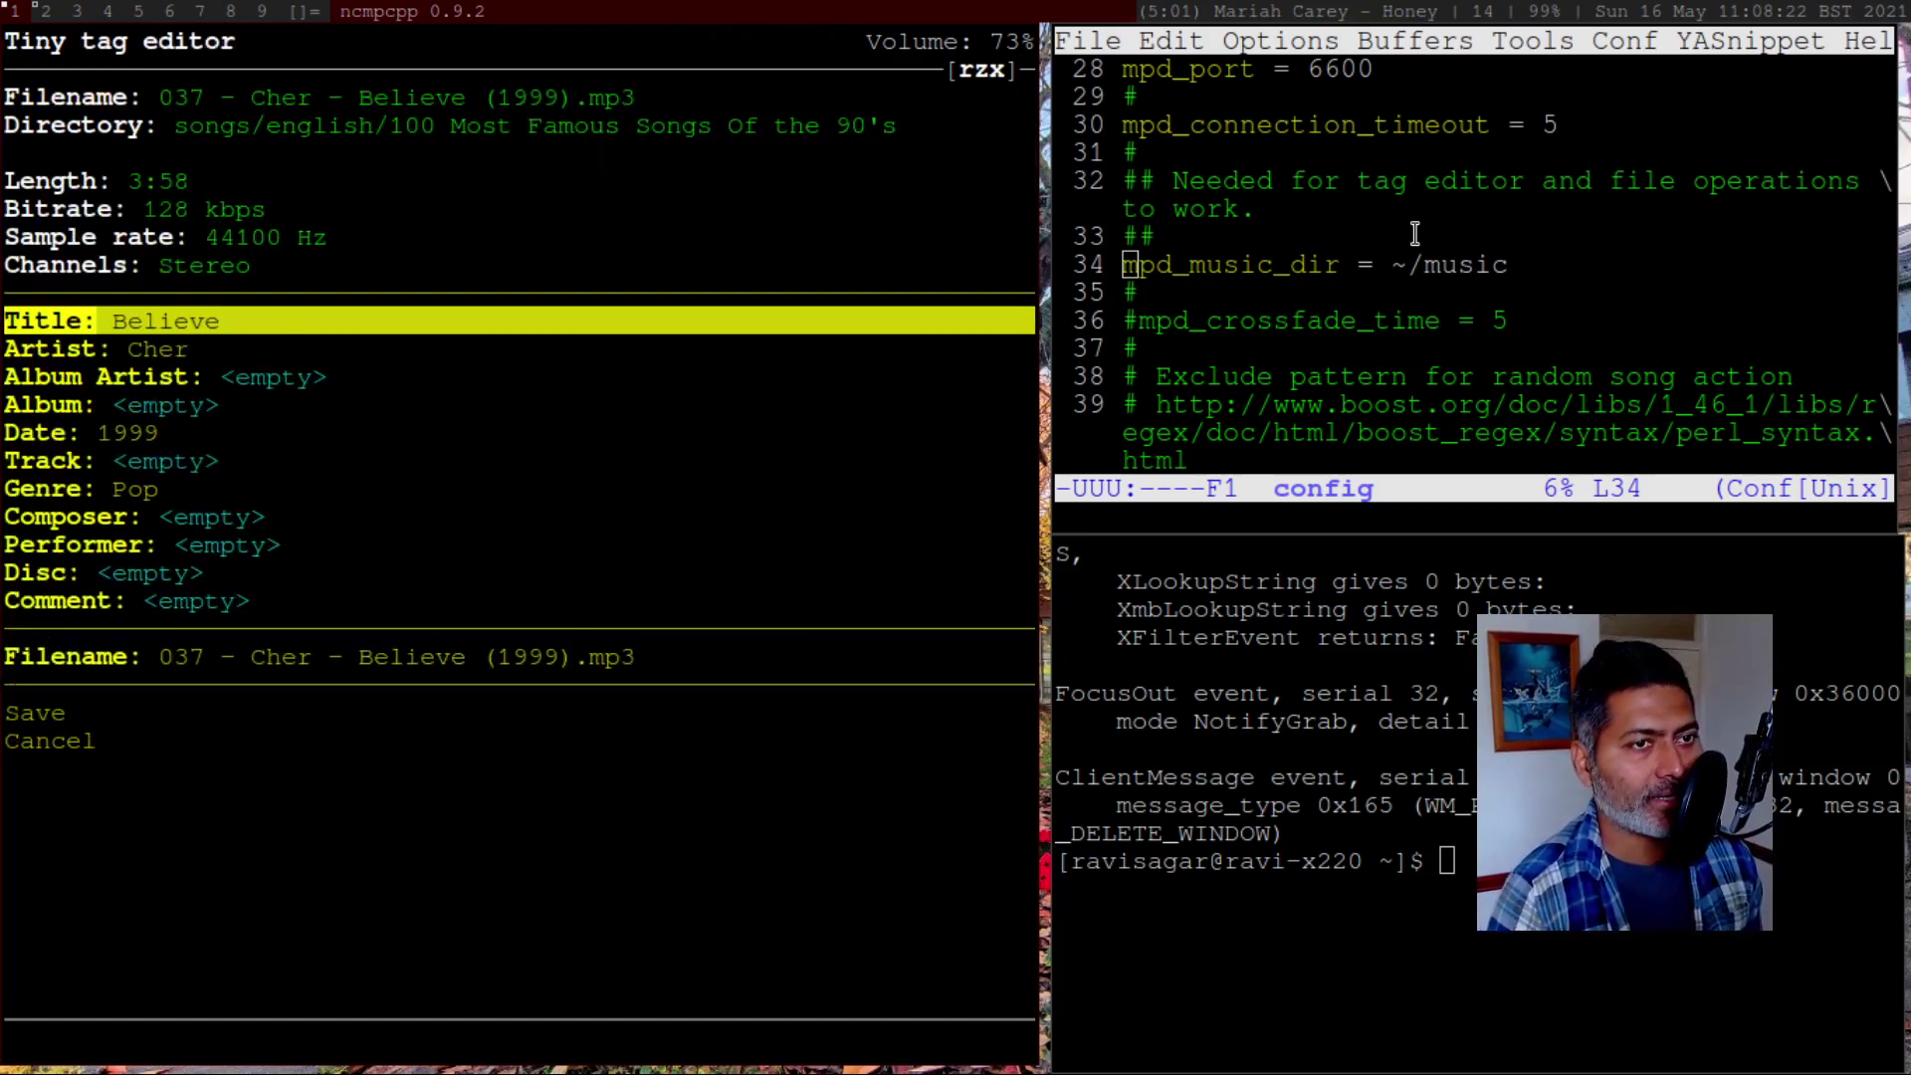
Bring the Emacs config file into the large main window area and examine the mpd_music_dir setting needed for tag editing
{"action": "key", "text": "super+Return"}
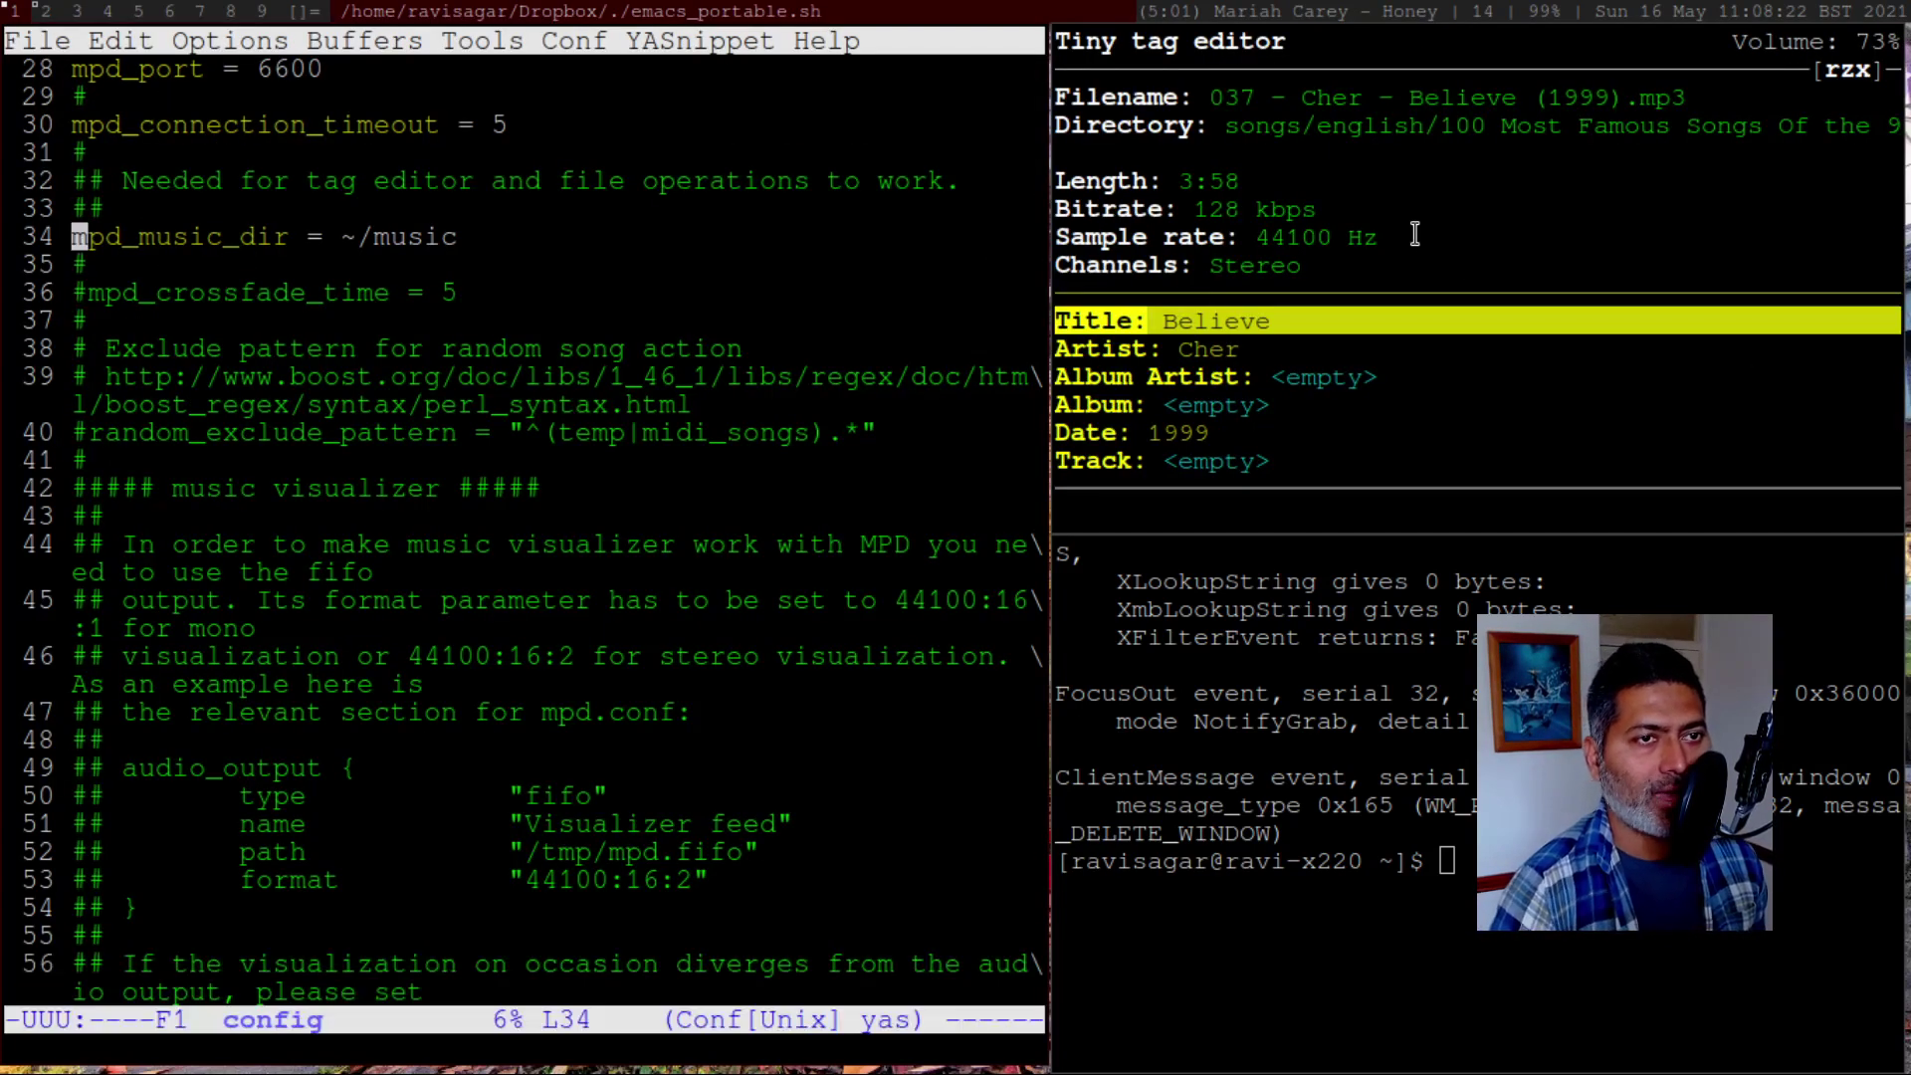
{"action": "key", "text": "Up"}
{"action": "key", "text": "Down"}
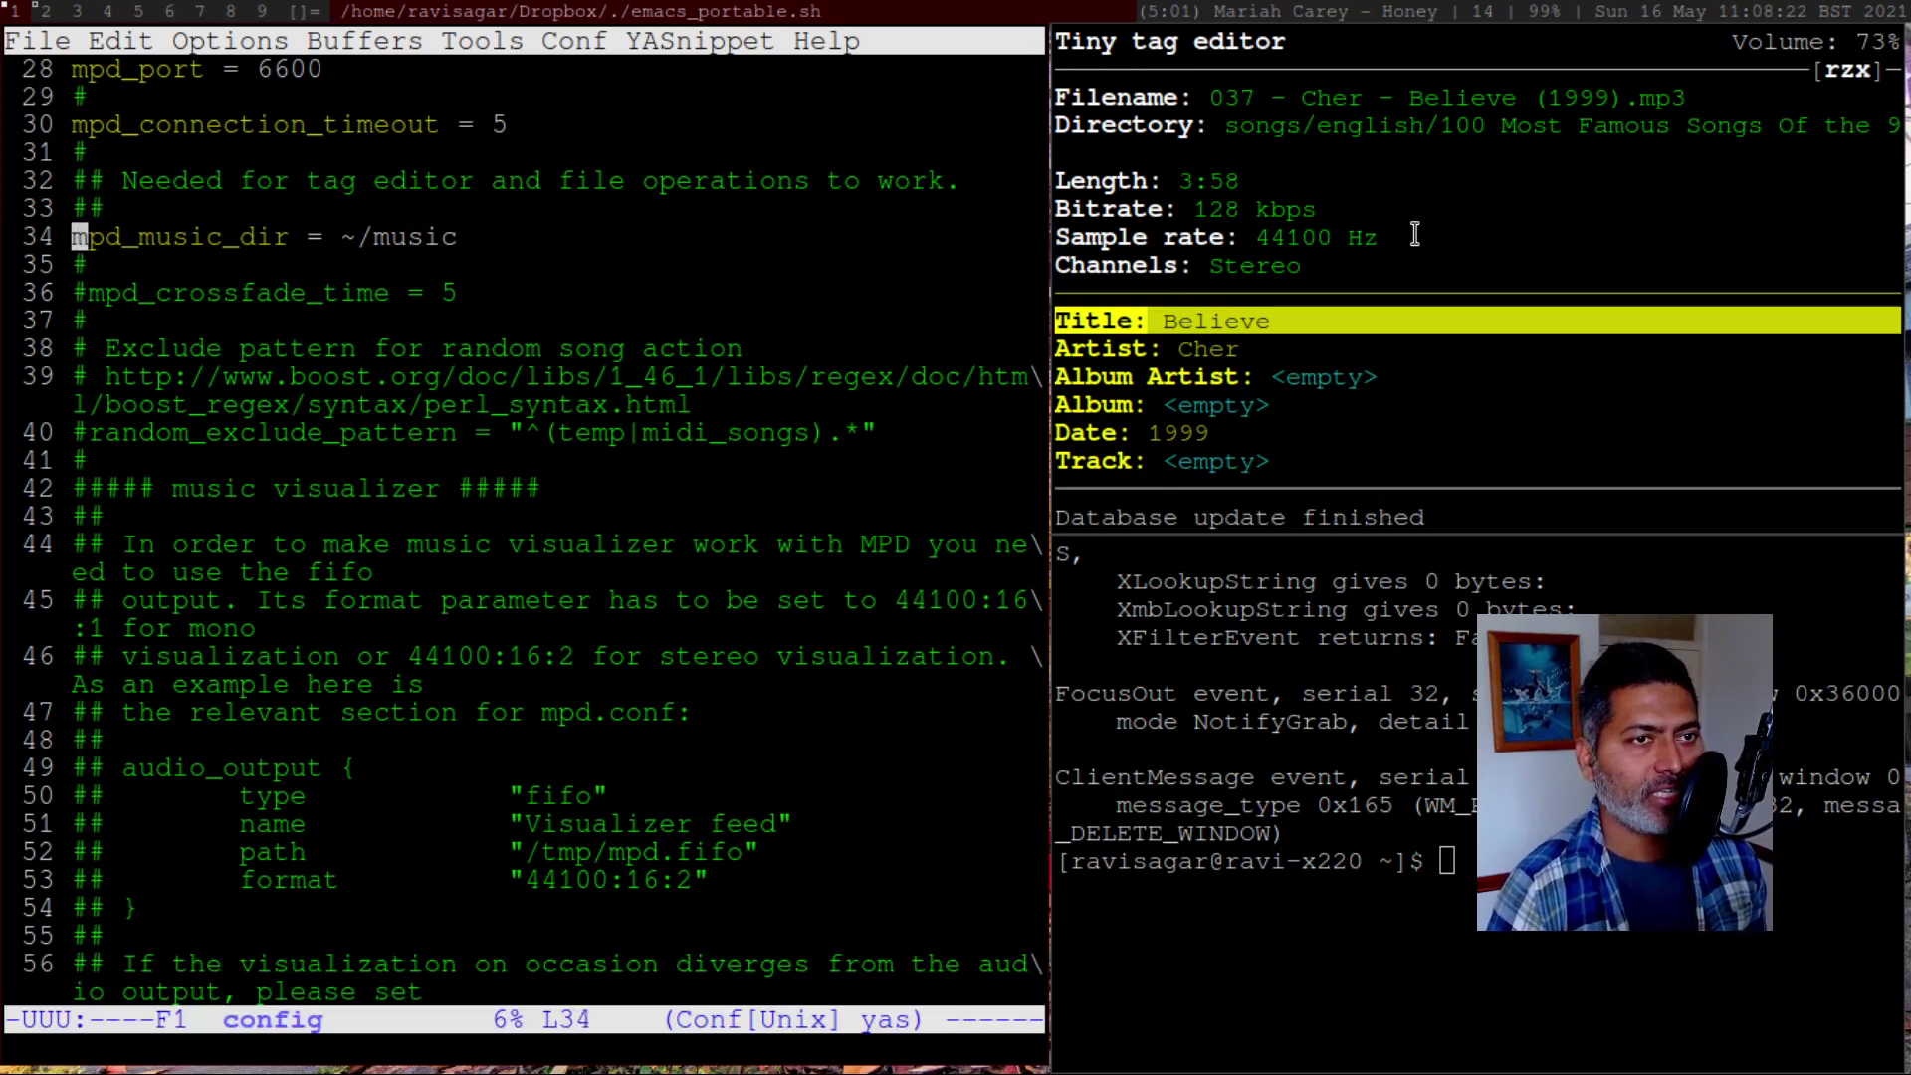
{"action": "key", "text": "ctrl+Right"}
{"action": "key", "text": "ctrl+Right"}
{"action": "key", "text": "ctrl+Right"}
{"action": "key", "text": "ctrl+Right"}
{"action": "key", "text": "ctrl+Right"}
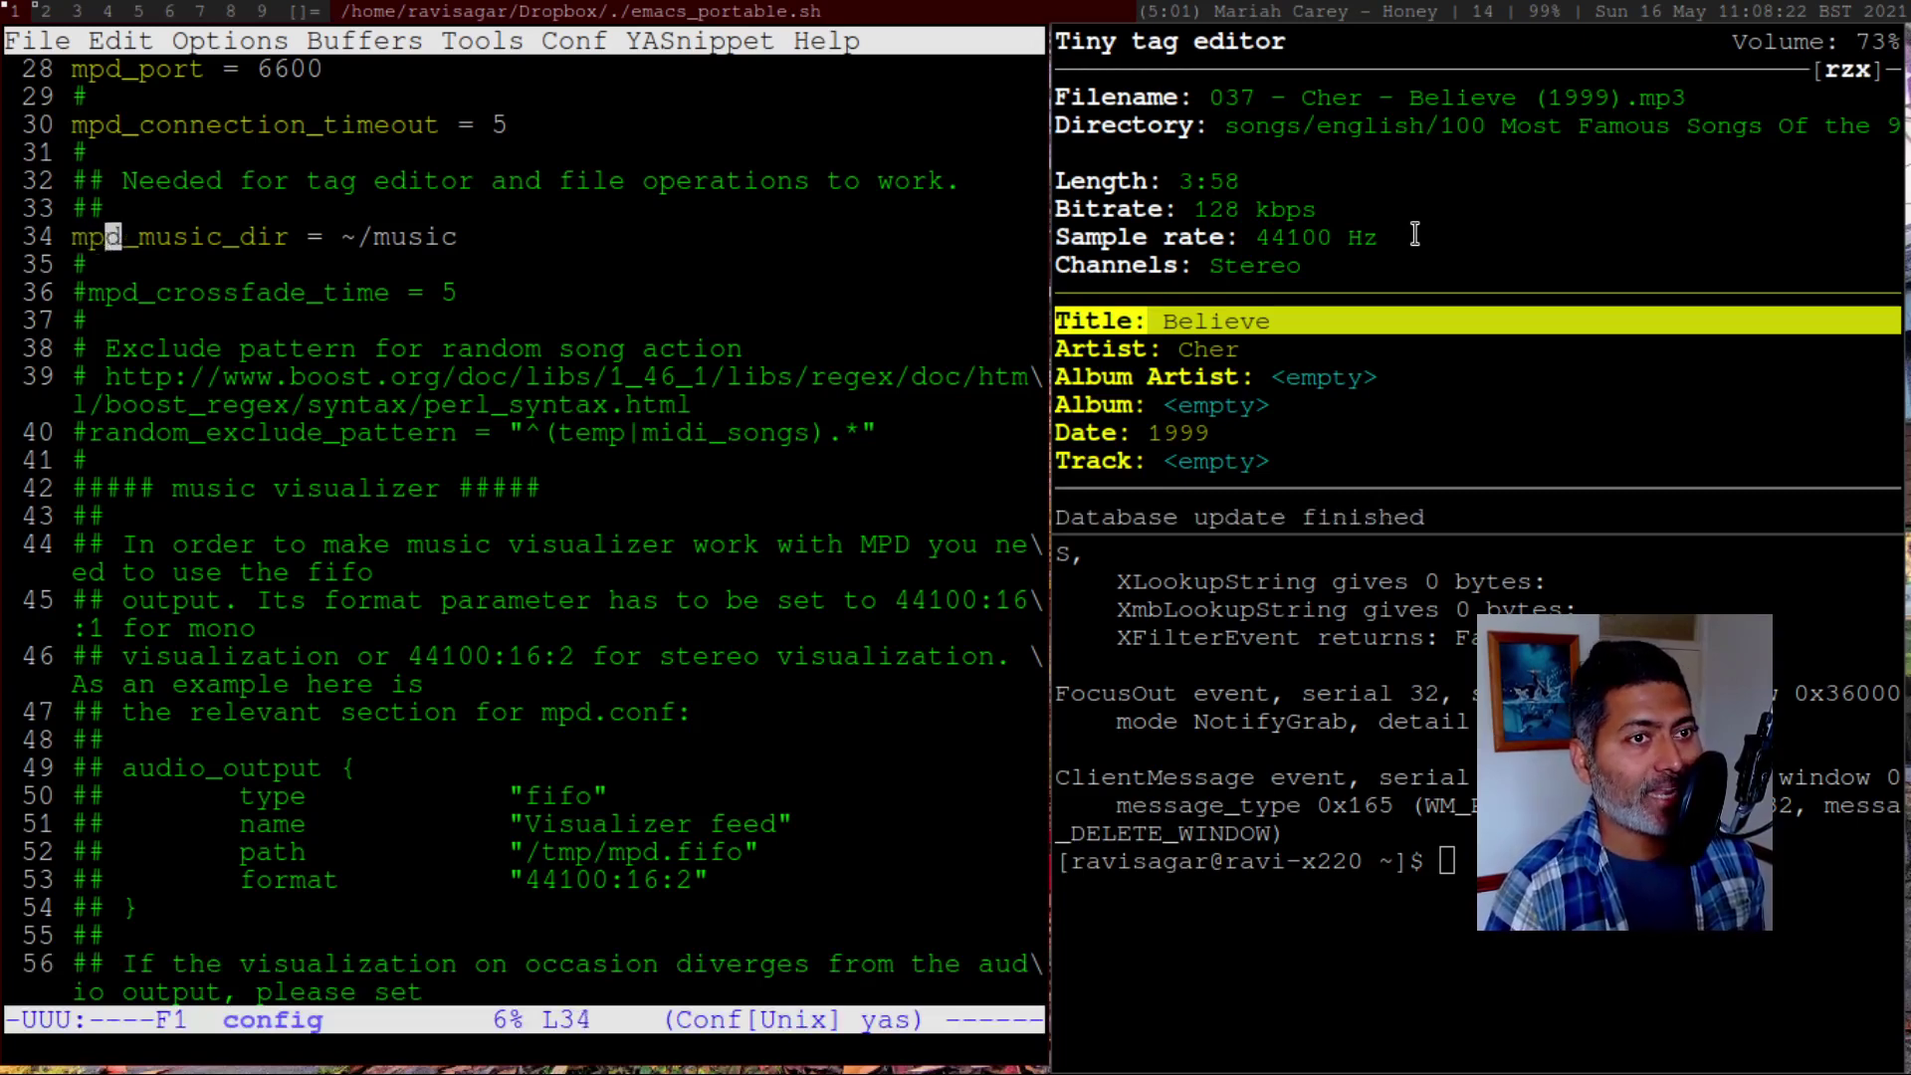
{"action": "key", "text": "Down"}
{"action": "key", "text": "Down"}
{"action": "key", "text": "Home"}
{"action": "key", "text": "Up"}
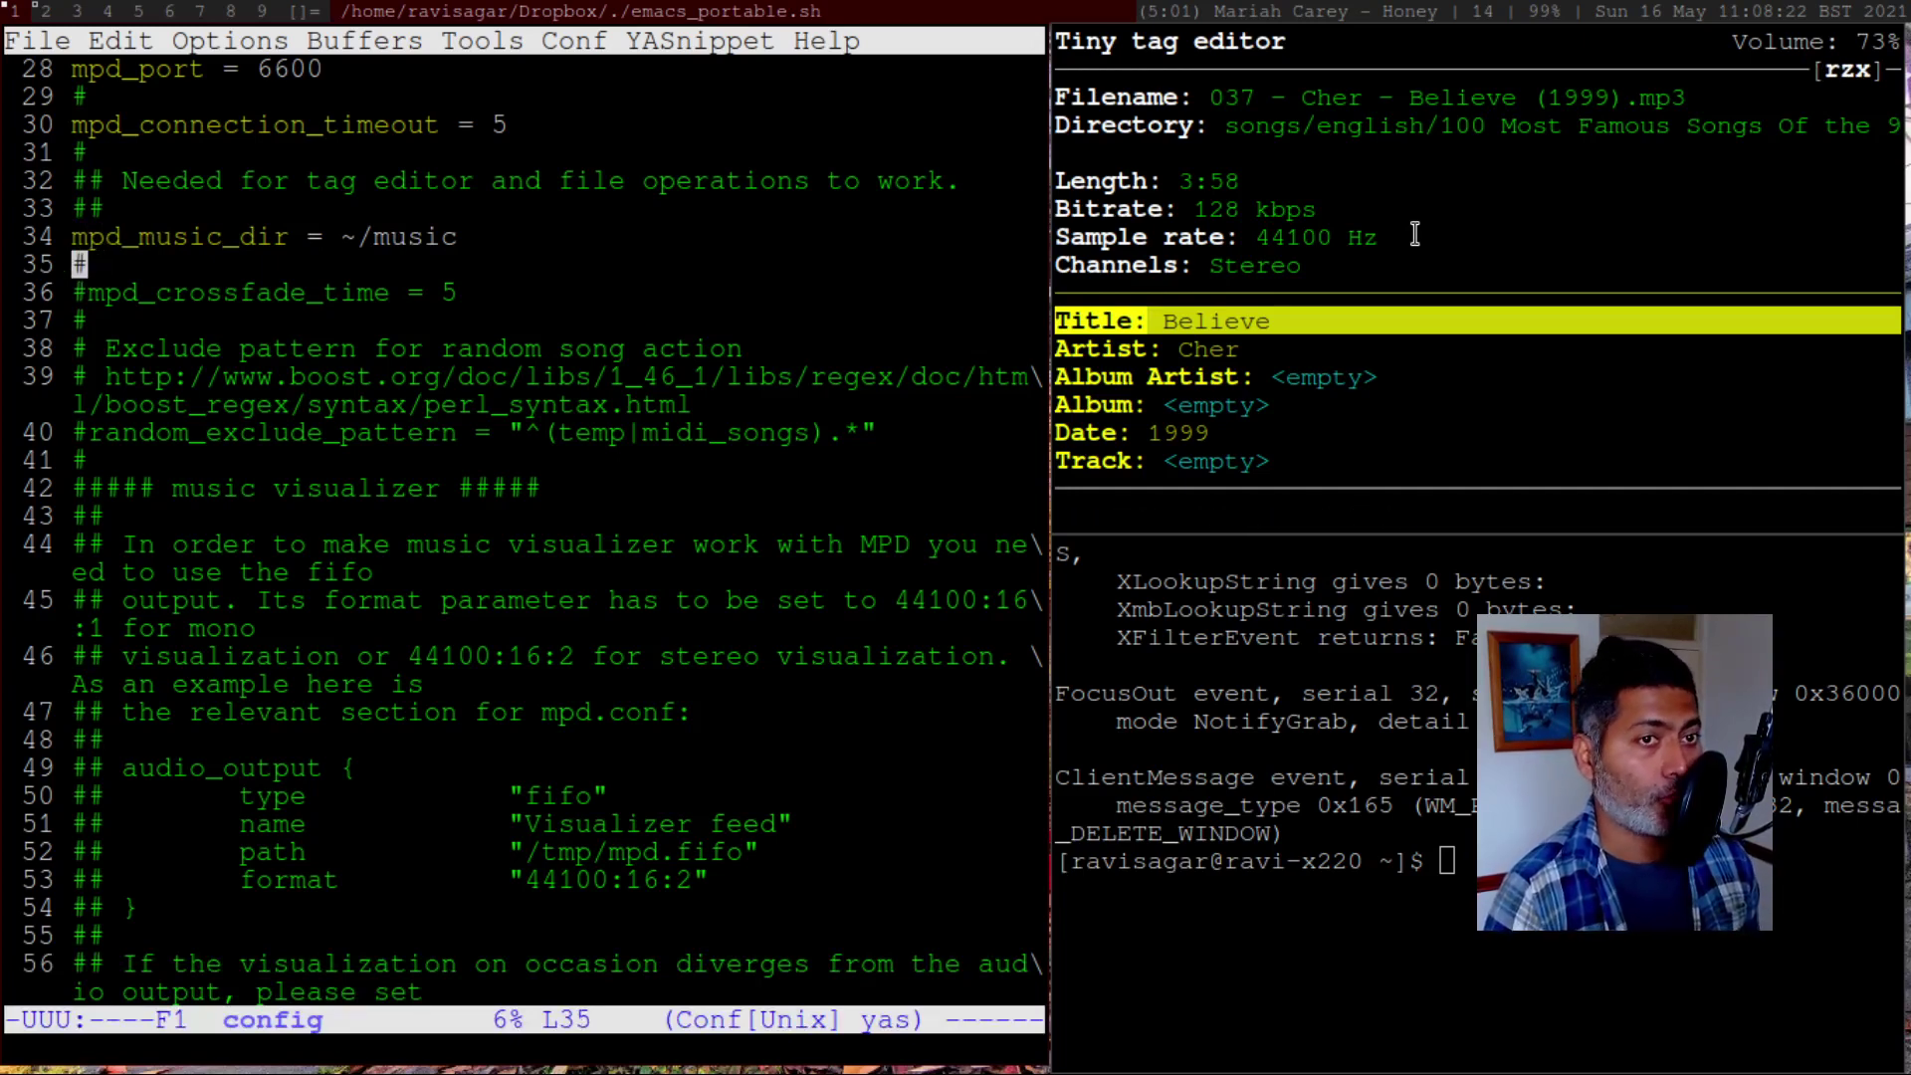
Return the tag editor to the large main window area and set the Performer tag of Believe to Cher
{"action": "key", "text": "alt+Return"}
{"action": "key", "text": "Down"}
{"action": "key", "text": "Down"}
{"action": "key", "text": "Down"}
{"action": "key", "text": "Down"}
{"action": "key", "text": "Down"}
{"action": "key", "text": "Down"}
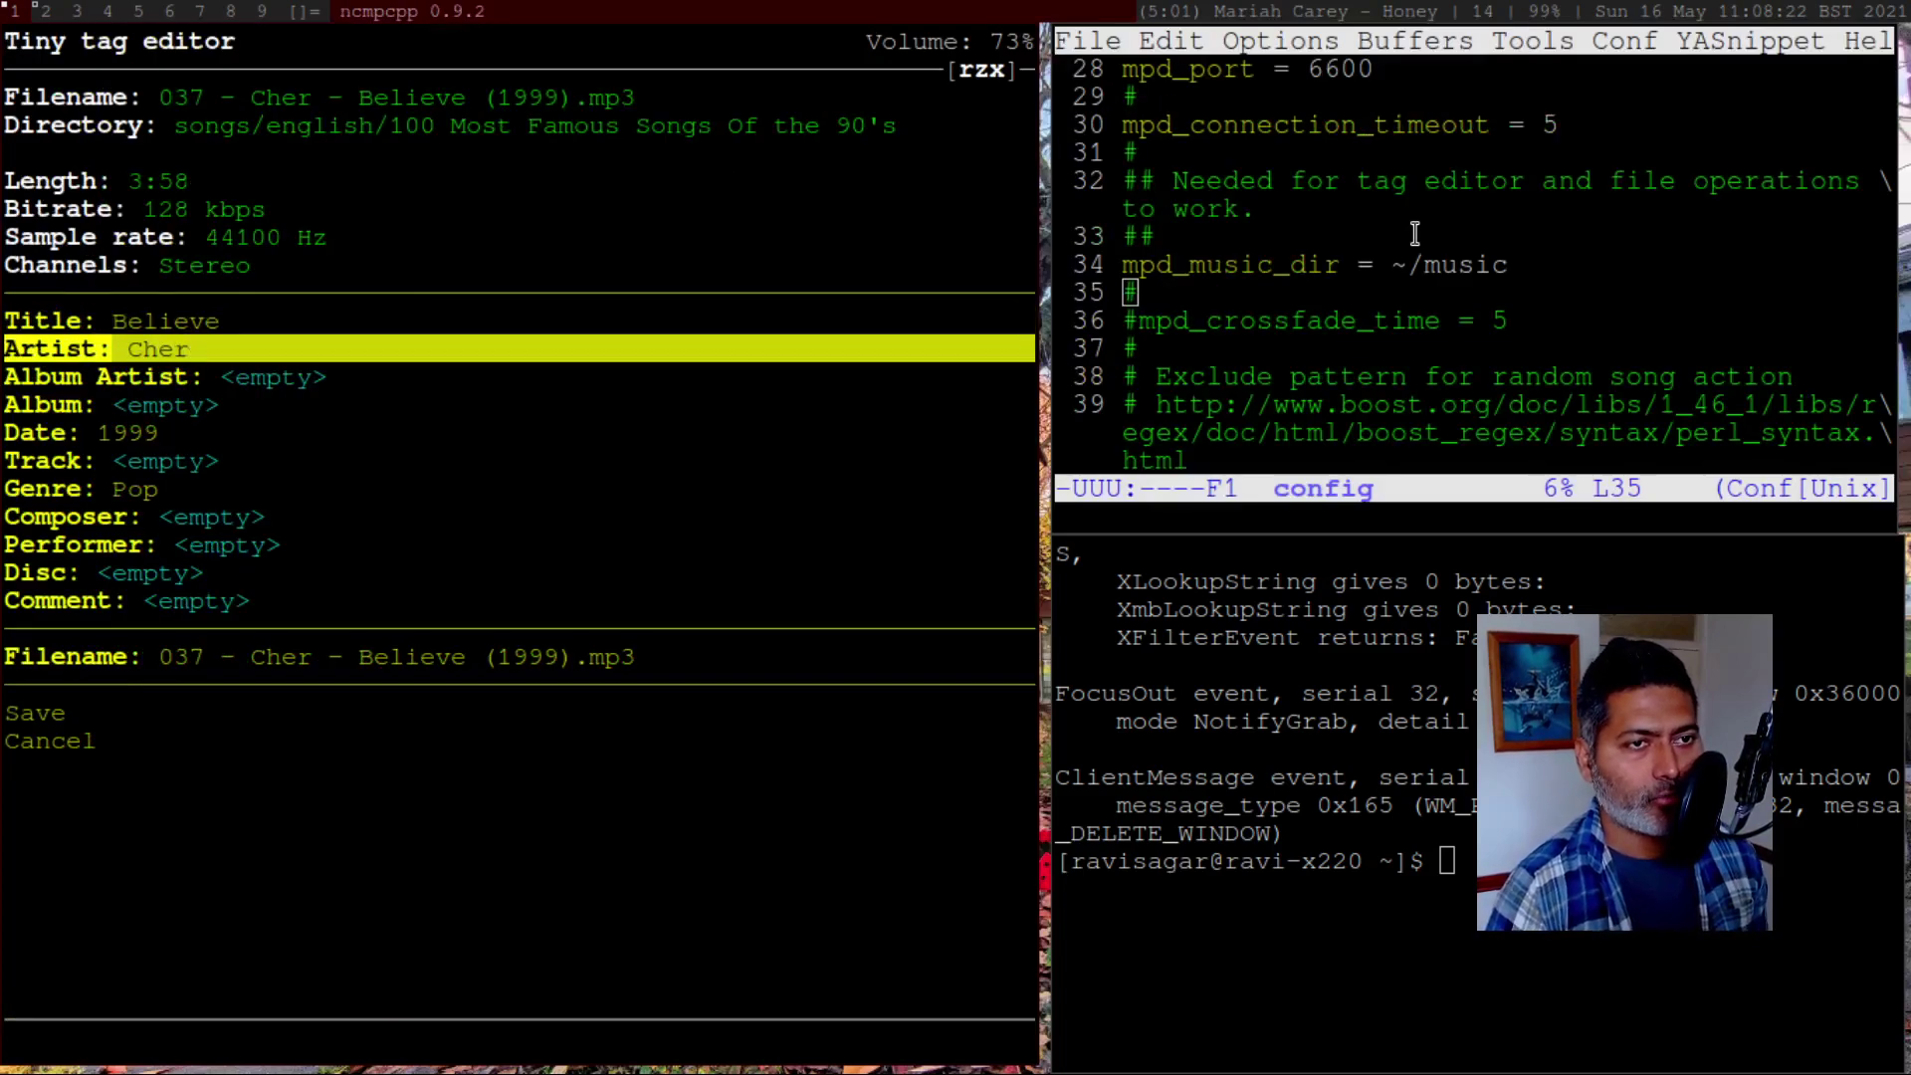
{"action": "key", "text": "Down"}
{"action": "key", "text": "Down"}
{"action": "key", "text": "Return"}
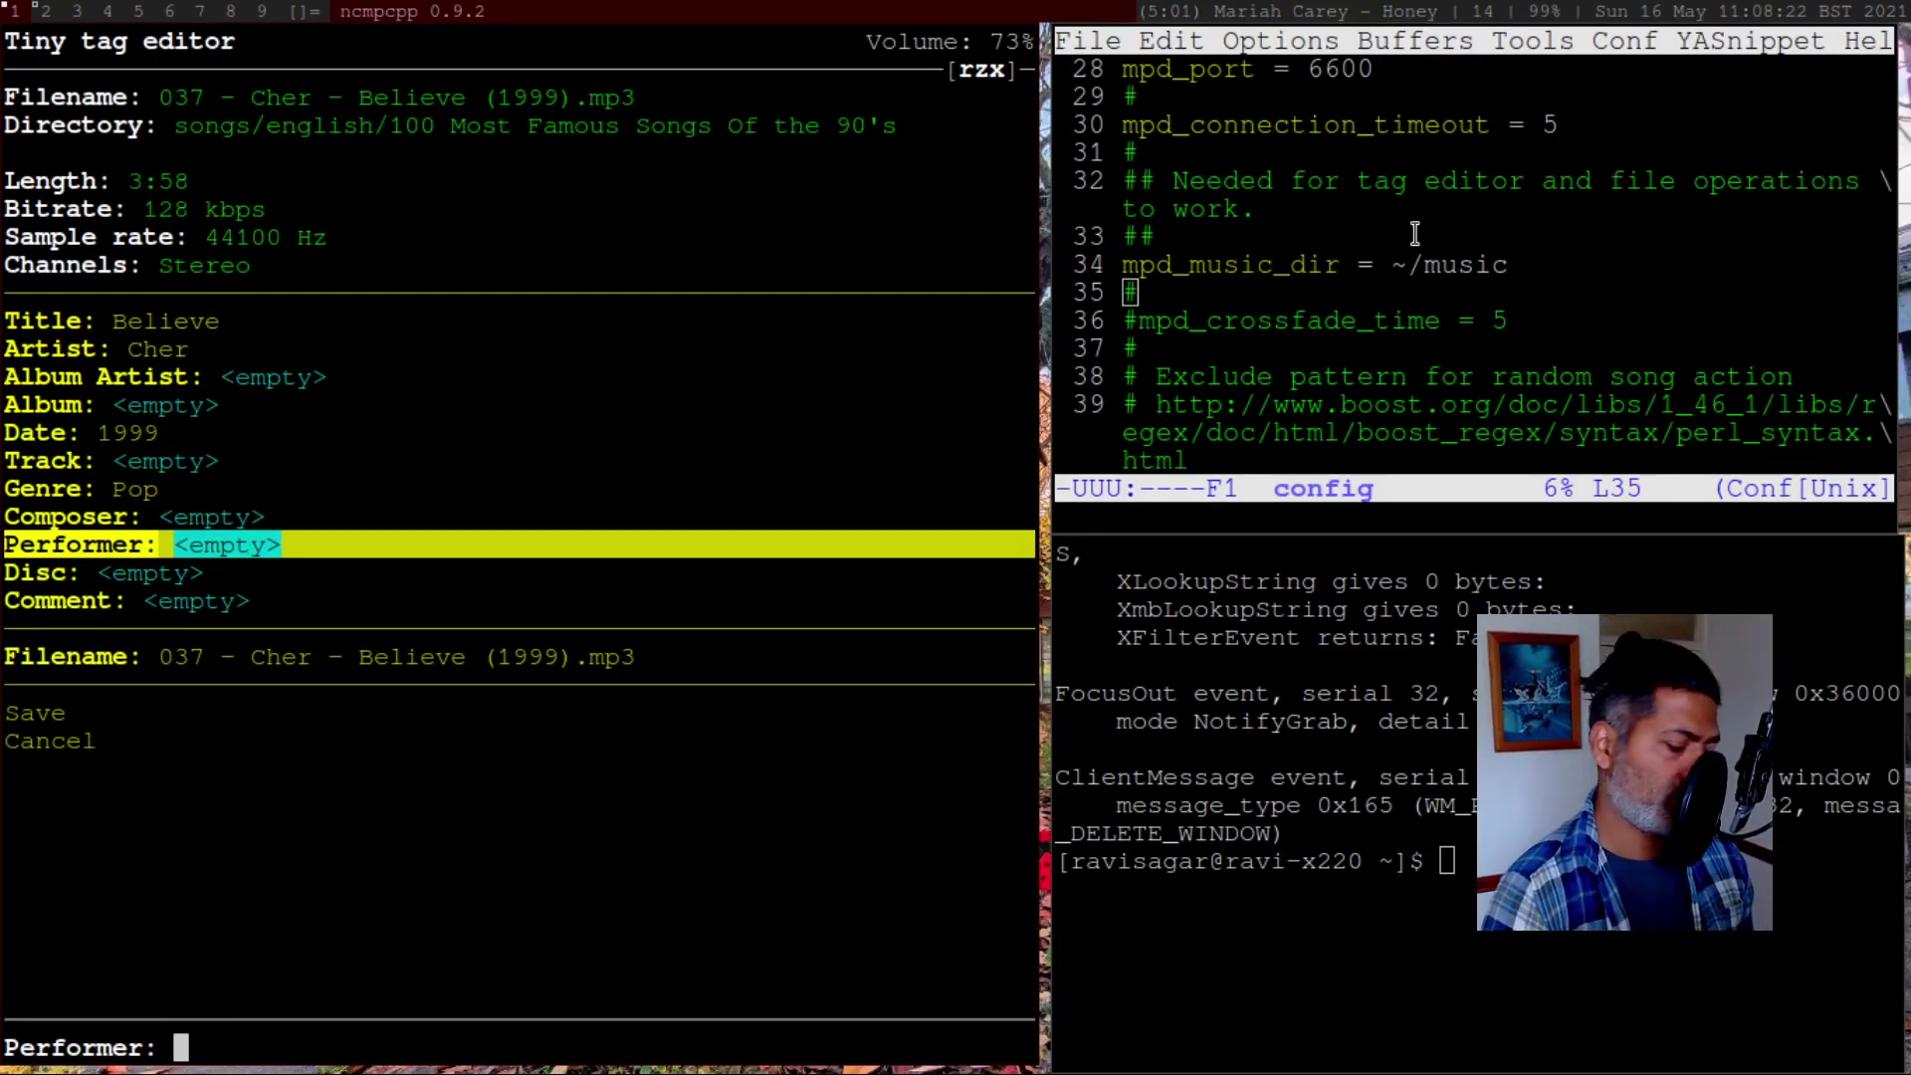
{"action": "type", "text": "Cher"}
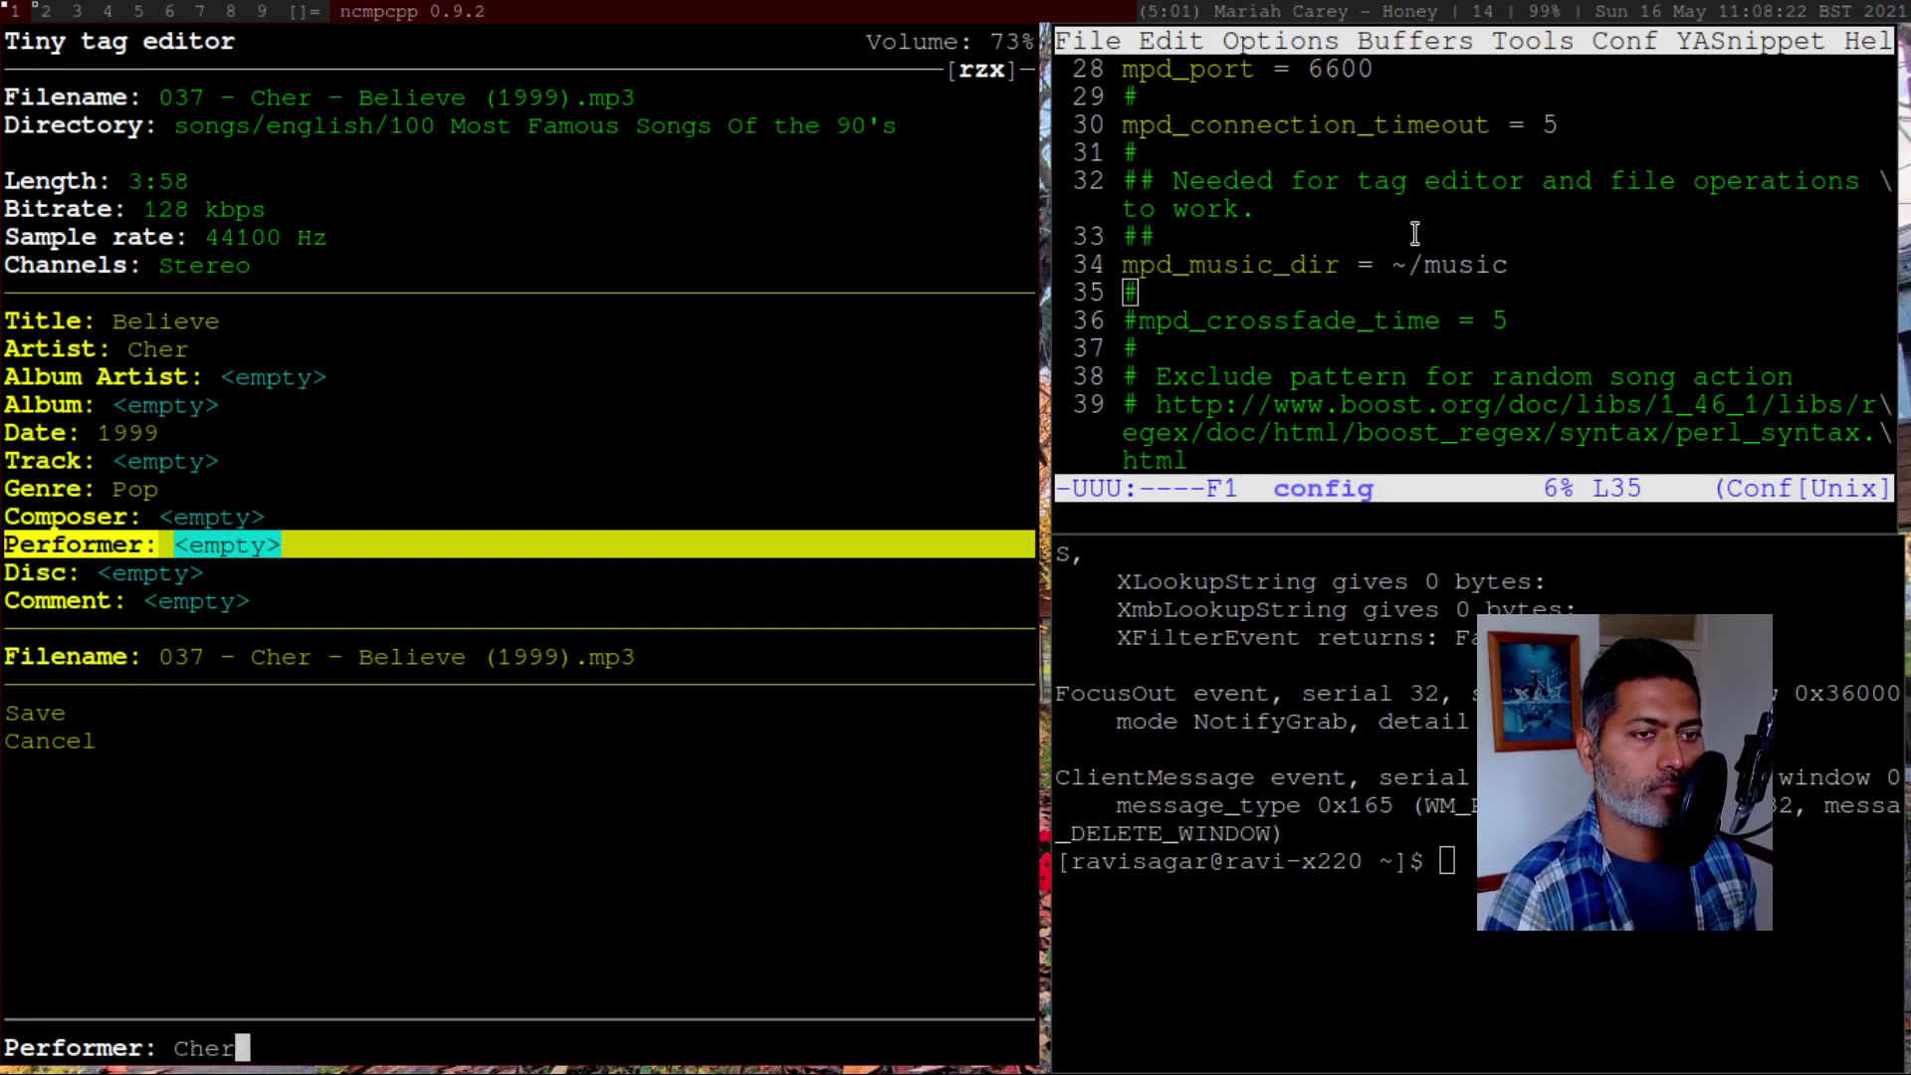
{"action": "key", "text": "Return"}
Save the edited tags of Believe and reopen the song in the tag editor to check them
{"action": "key", "text": "Down"}
{"action": "key", "text": "Down"}
{"action": "key", "text": "Down"}
{"action": "key", "text": "Down"}
{"action": "key", "text": "Down"}
{"action": "key", "text": "Up"}
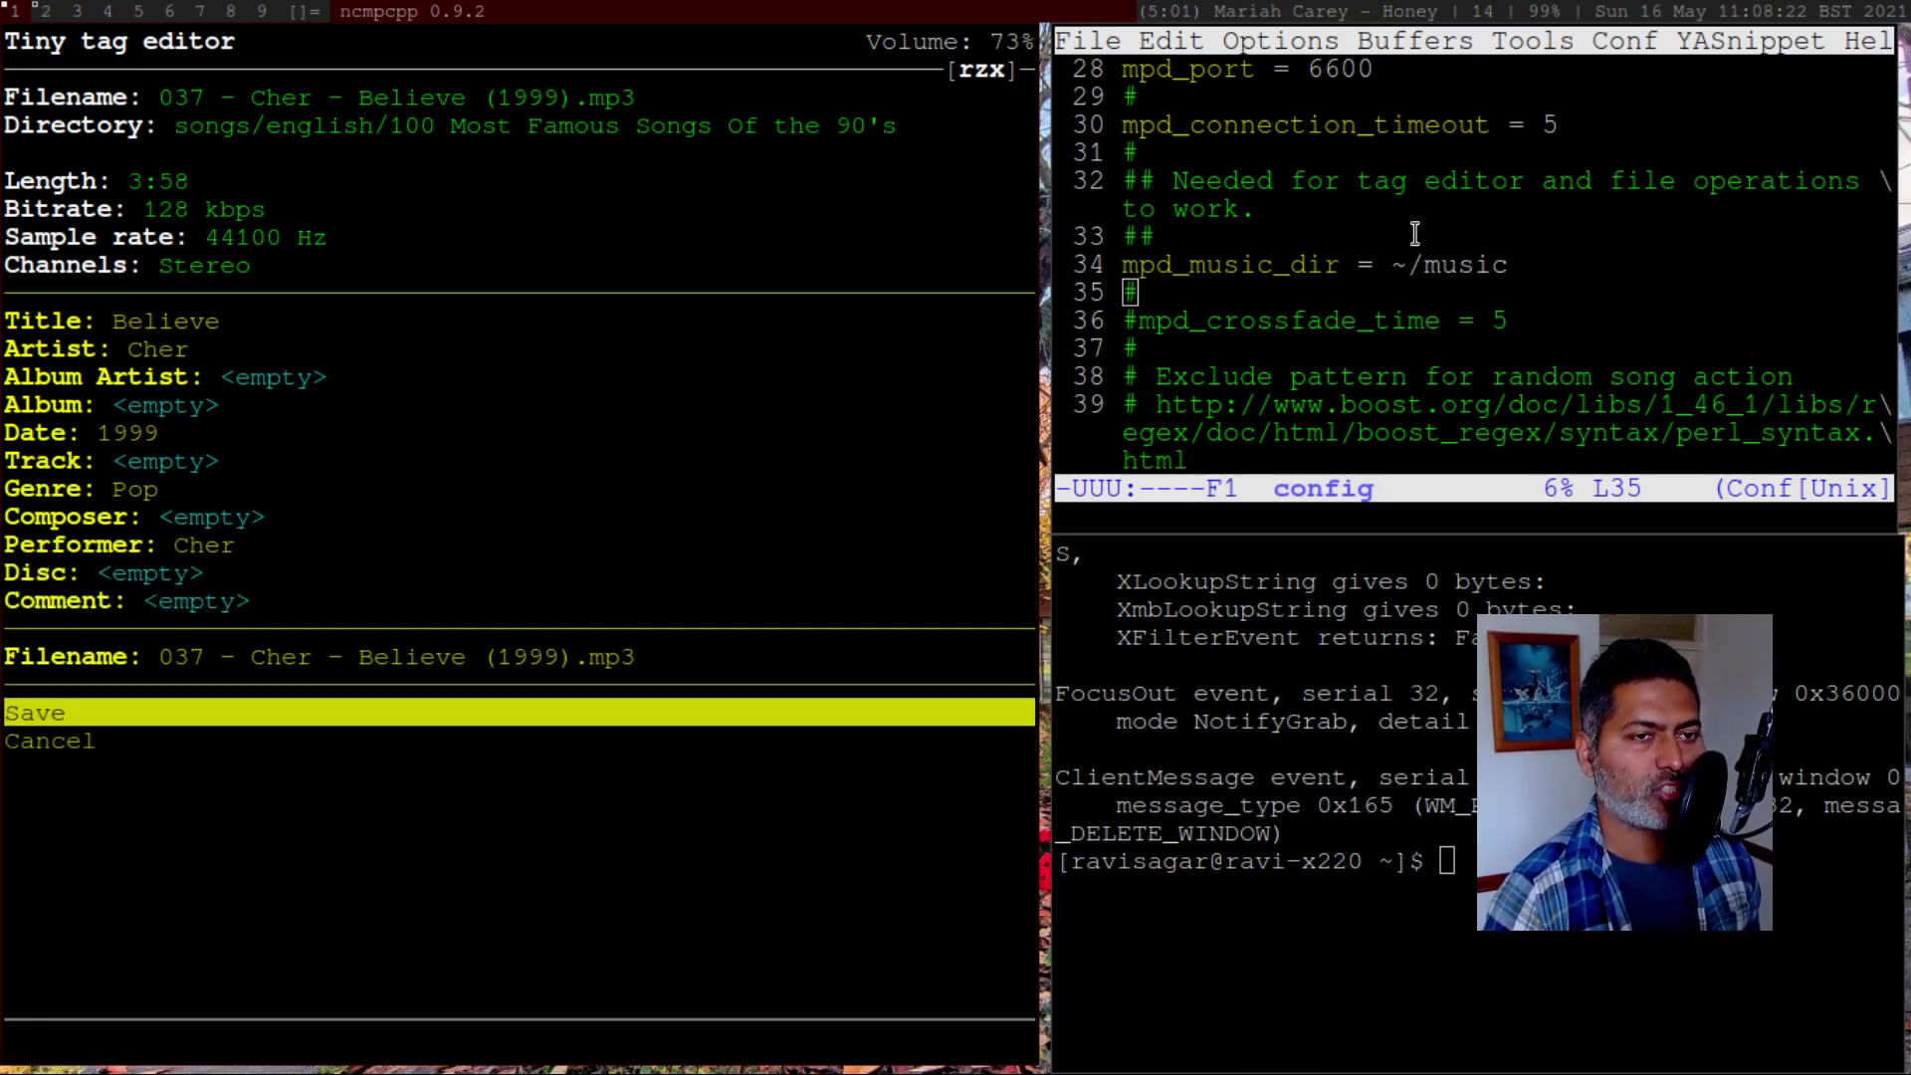
{"action": "key", "text": "Return"}
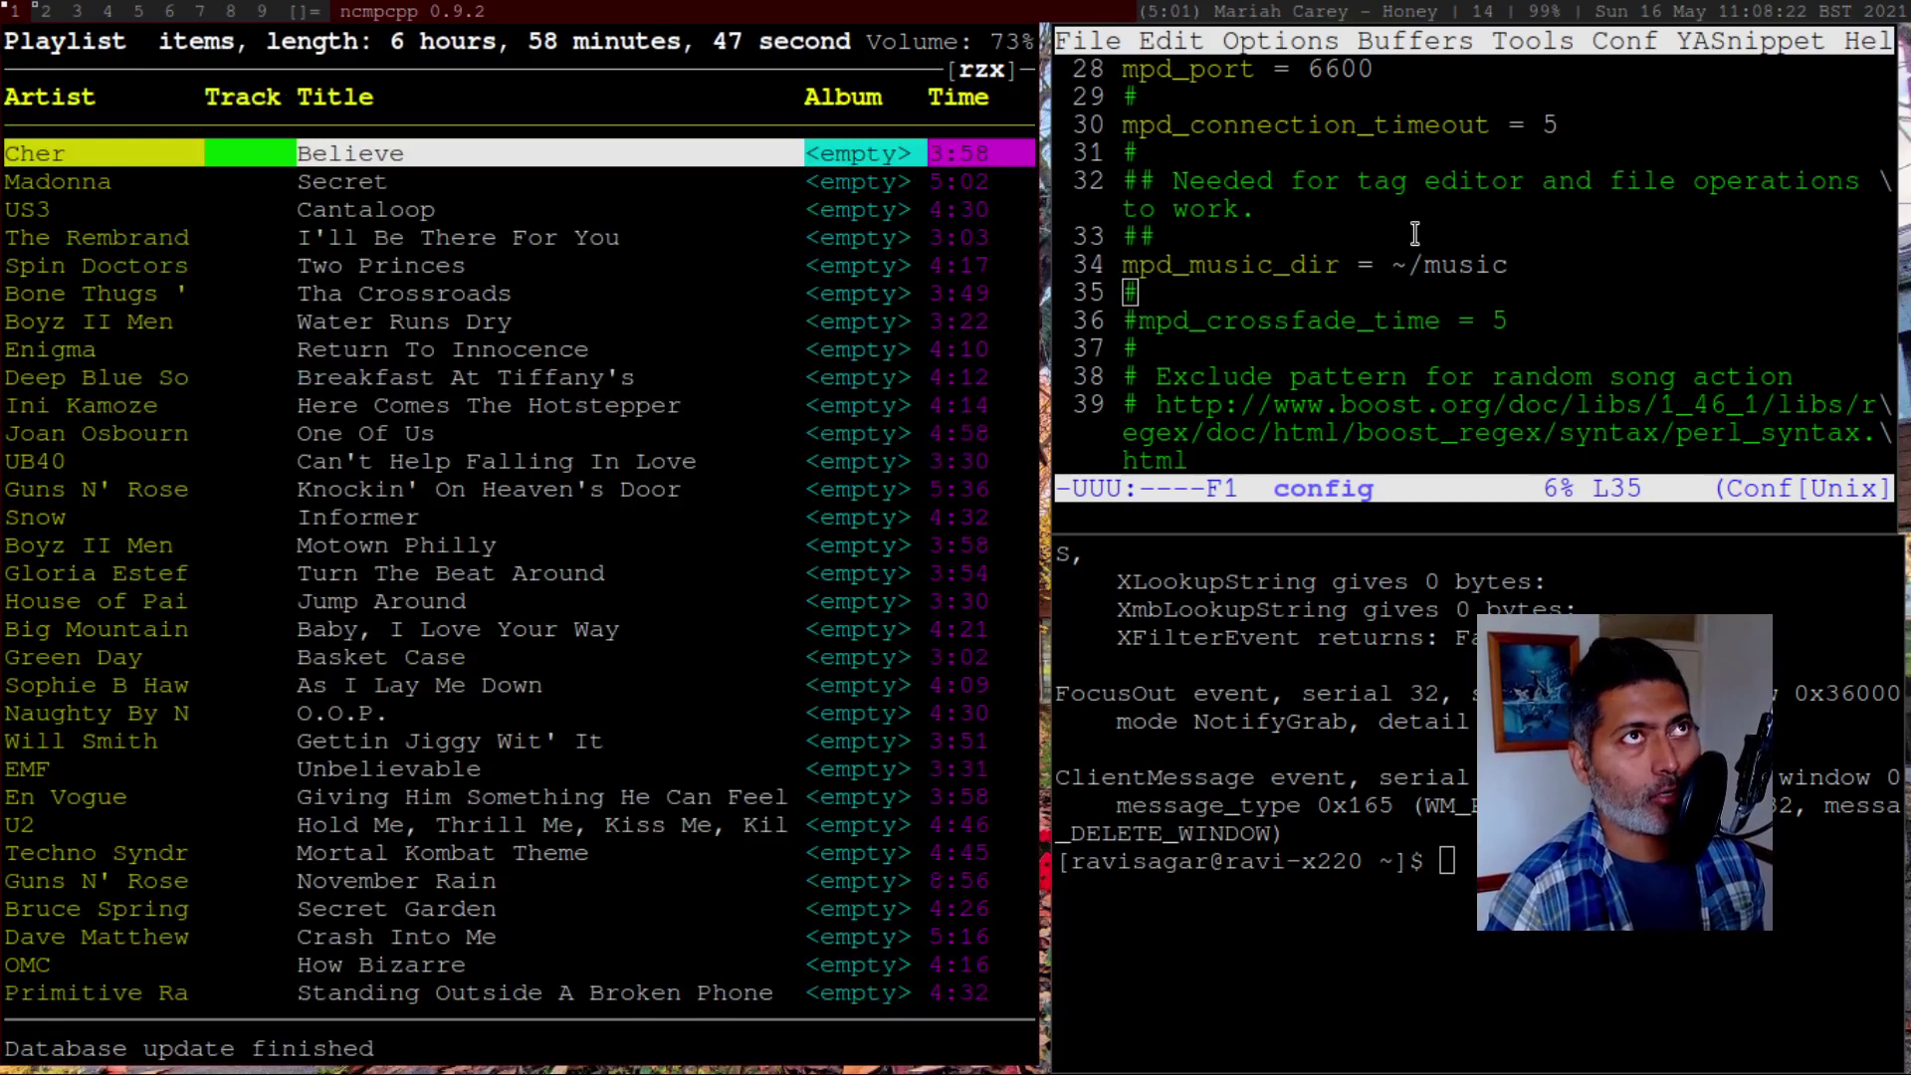
{"action": "key", "text": "e"}
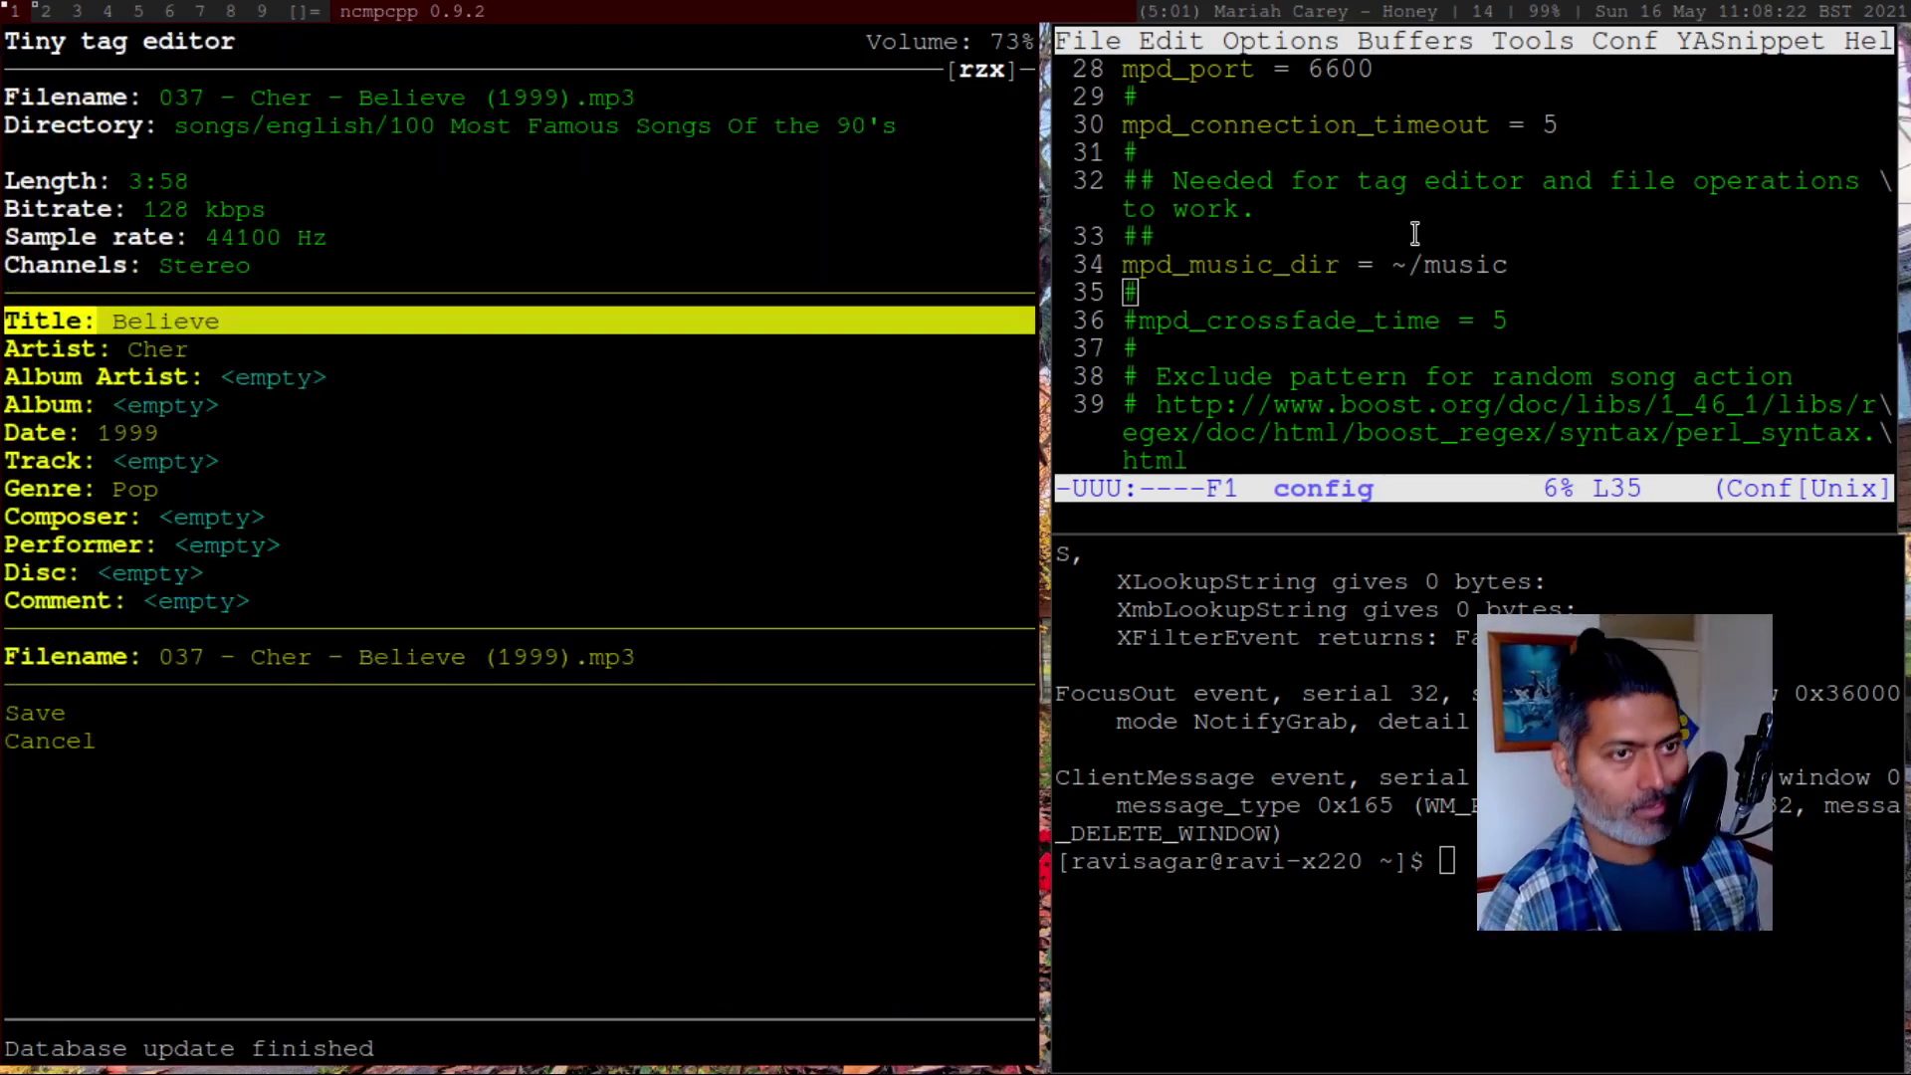
Close the tag editor for Believe without saving and update the music database
{"action": "key", "text": "Down"}
{"action": "key", "text": "Down"}
{"action": "key", "text": "Down"}
{"action": "key", "text": "Down"}
{"action": "key", "text": "Down"}
{"action": "key", "text": "Down"}
{"action": "key", "text": "Down"}
{"action": "key", "text": "Down"}
{"action": "key", "text": "Down"}
{"action": "key", "text": "Down"}
{"action": "key", "text": "Down"}
{"action": "key", "text": "Down"}
{"action": "key", "text": "Down"}
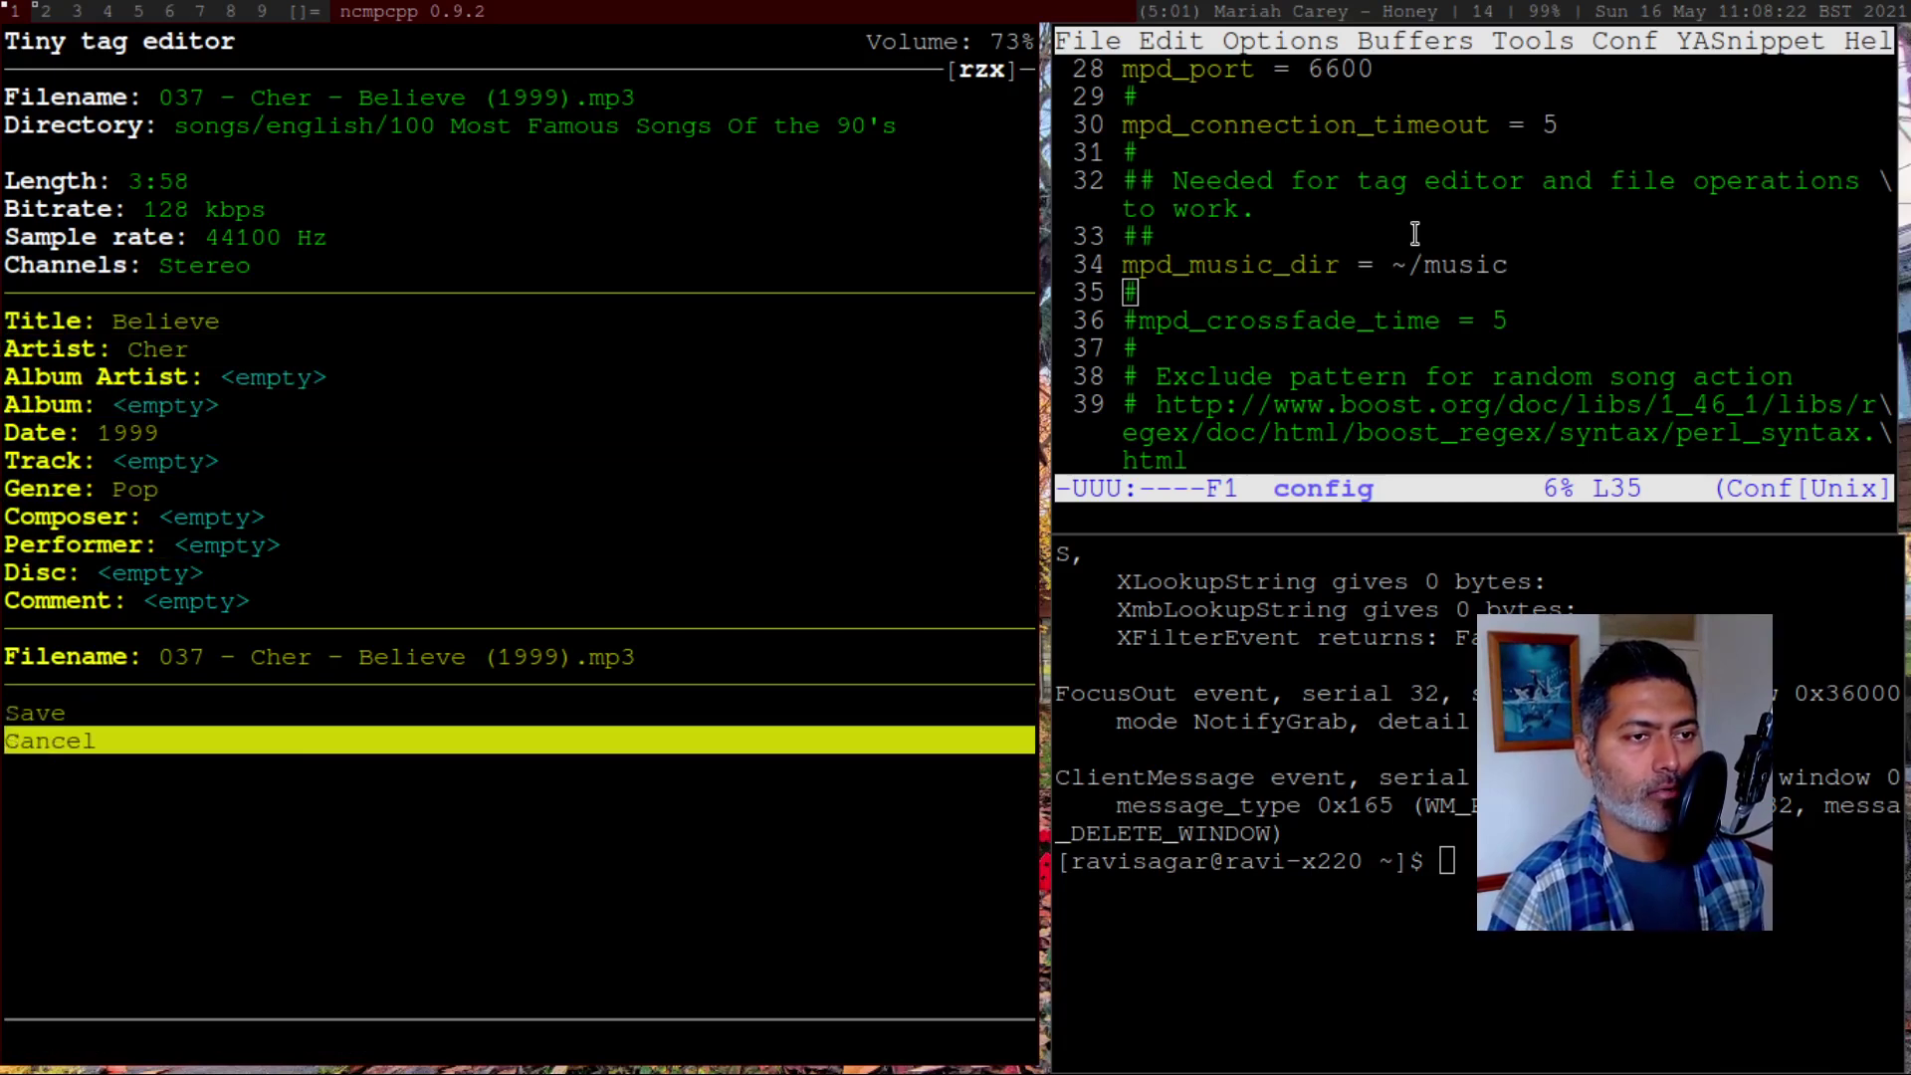
{"action": "key", "text": "Return"}
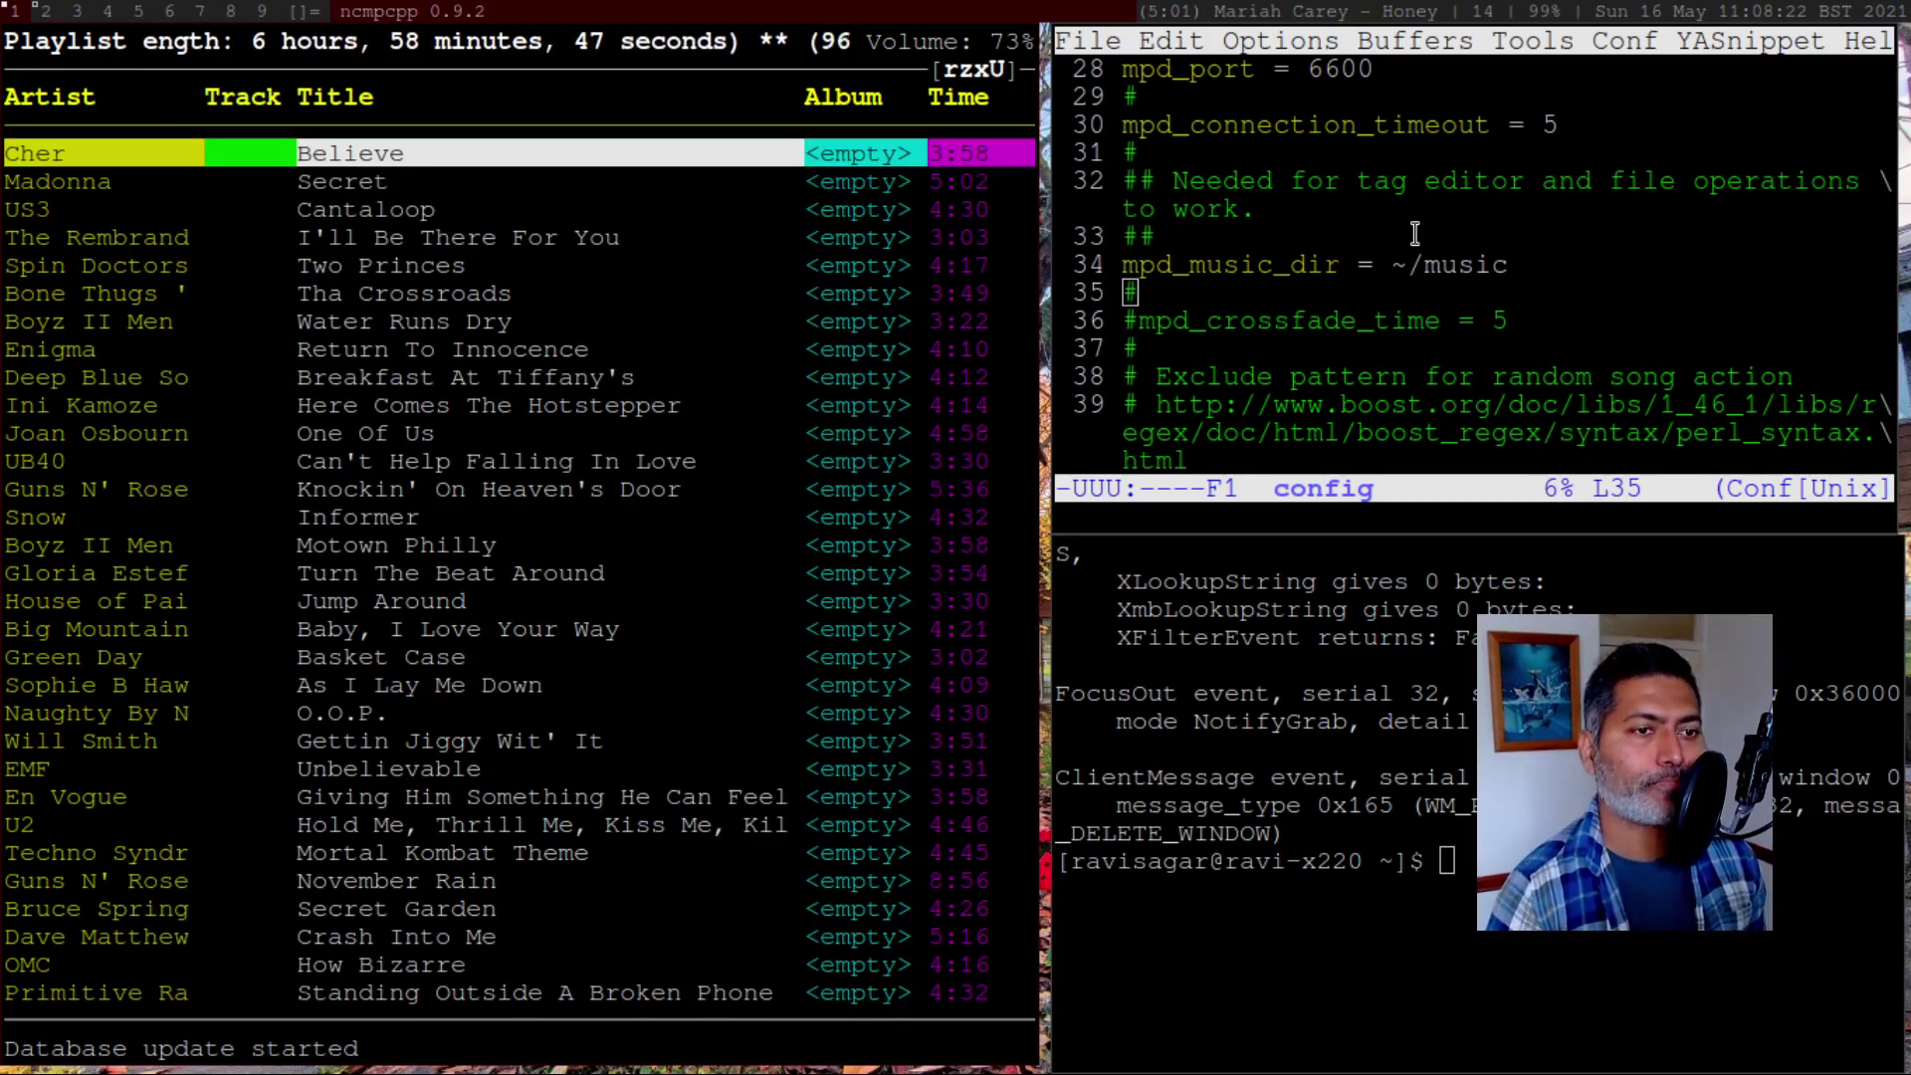
Reopen Believe in the tag editor and set its Performer tag to Cher
{"action": "key", "text": "Down"}
{"action": "key", "text": "Up"}
{"action": "key", "text": "e"}
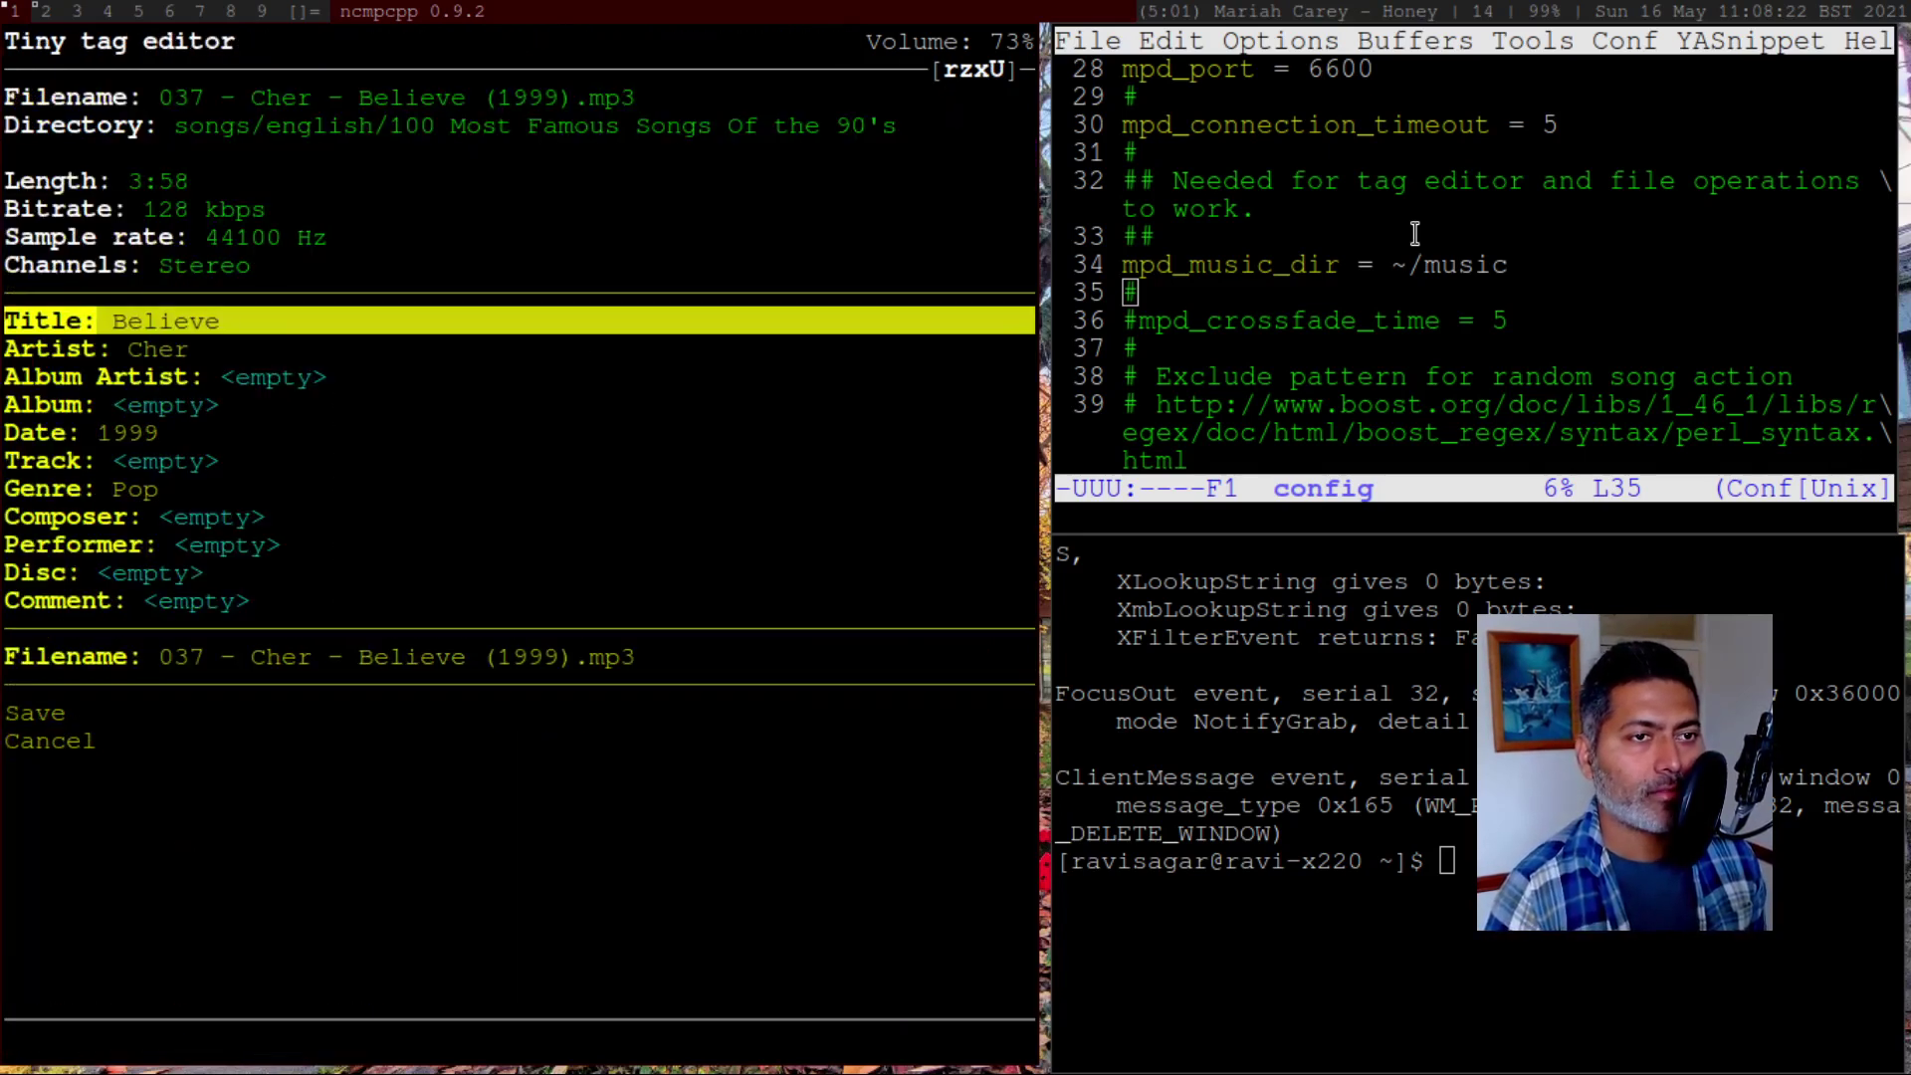
{"action": "key", "text": "Down"}
{"action": "key", "text": "Down"}
{"action": "key", "text": "Down"}
{"action": "key", "text": "Down"}
{"action": "key", "text": "Down"}
{"action": "key", "text": "Down"}
{"action": "key", "text": "Down"}
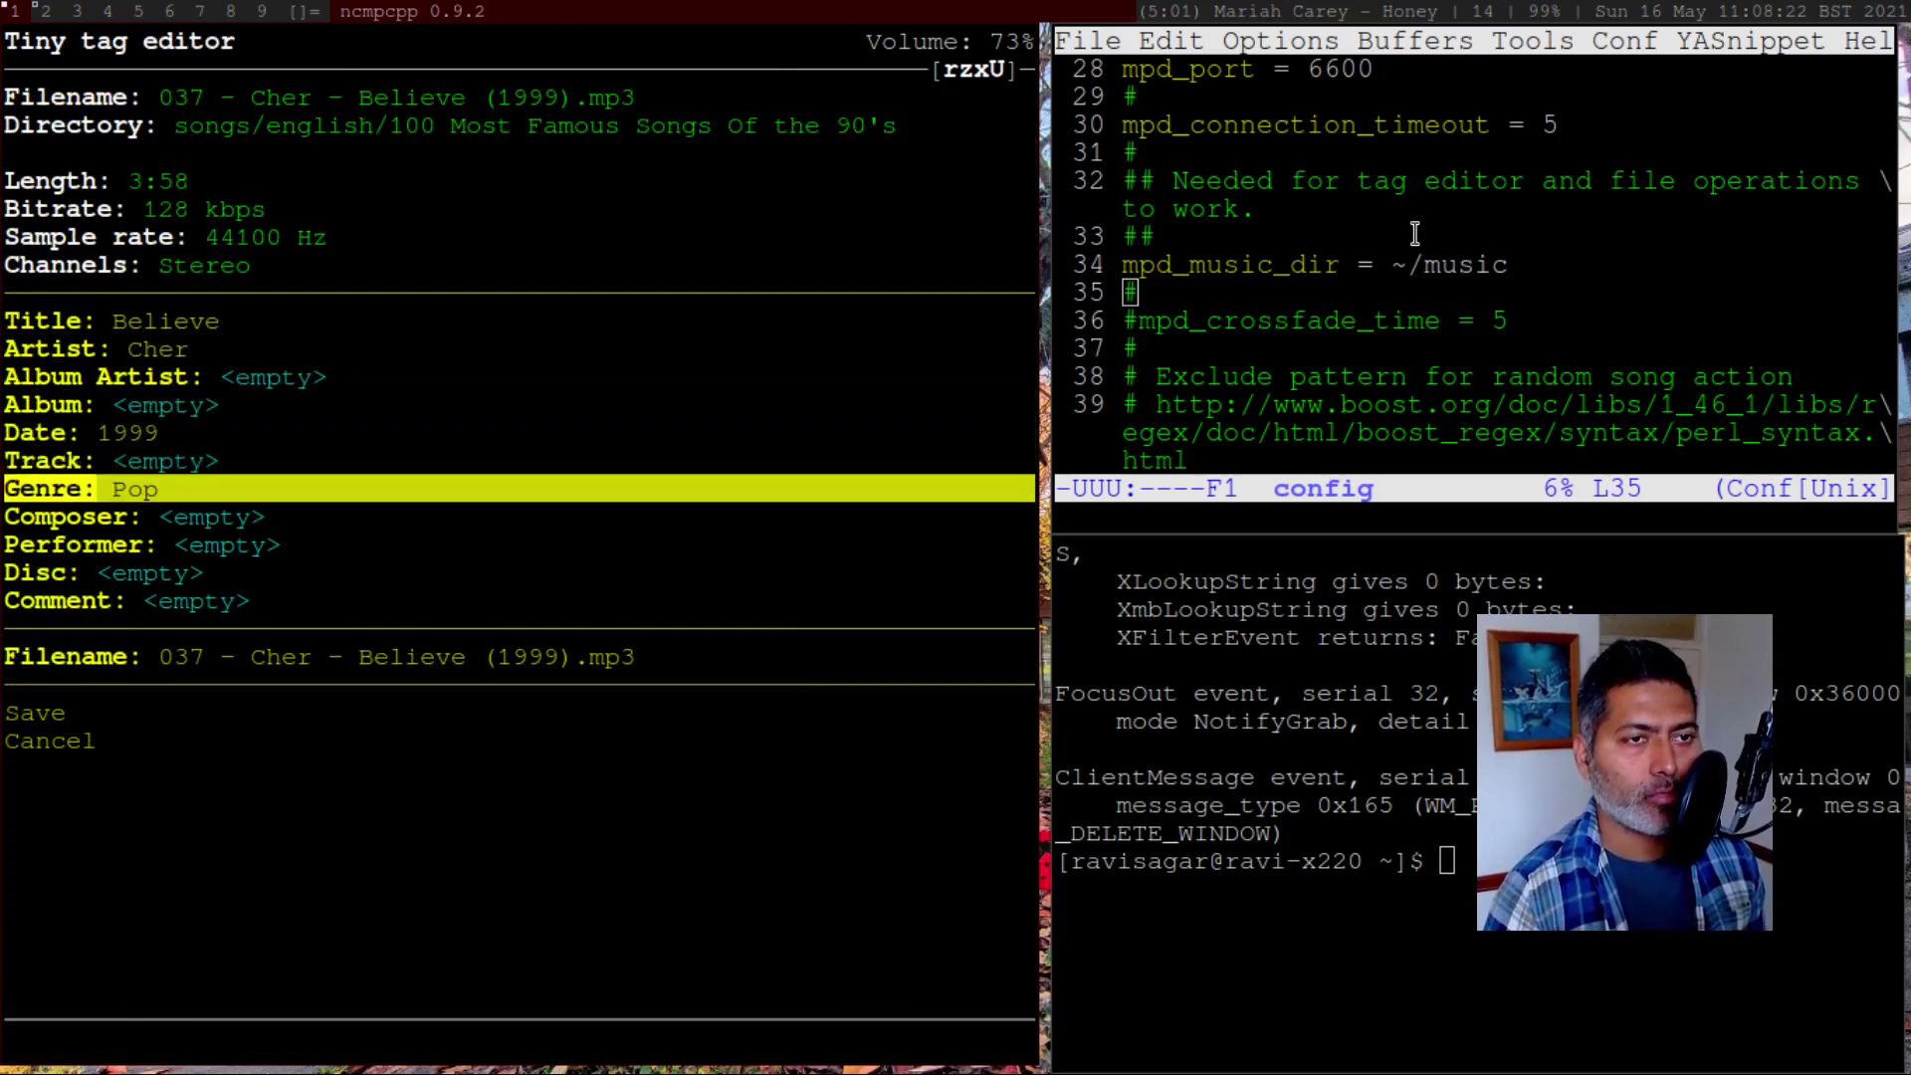
{"action": "key", "text": "Down"}
{"action": "key", "text": "Up"}
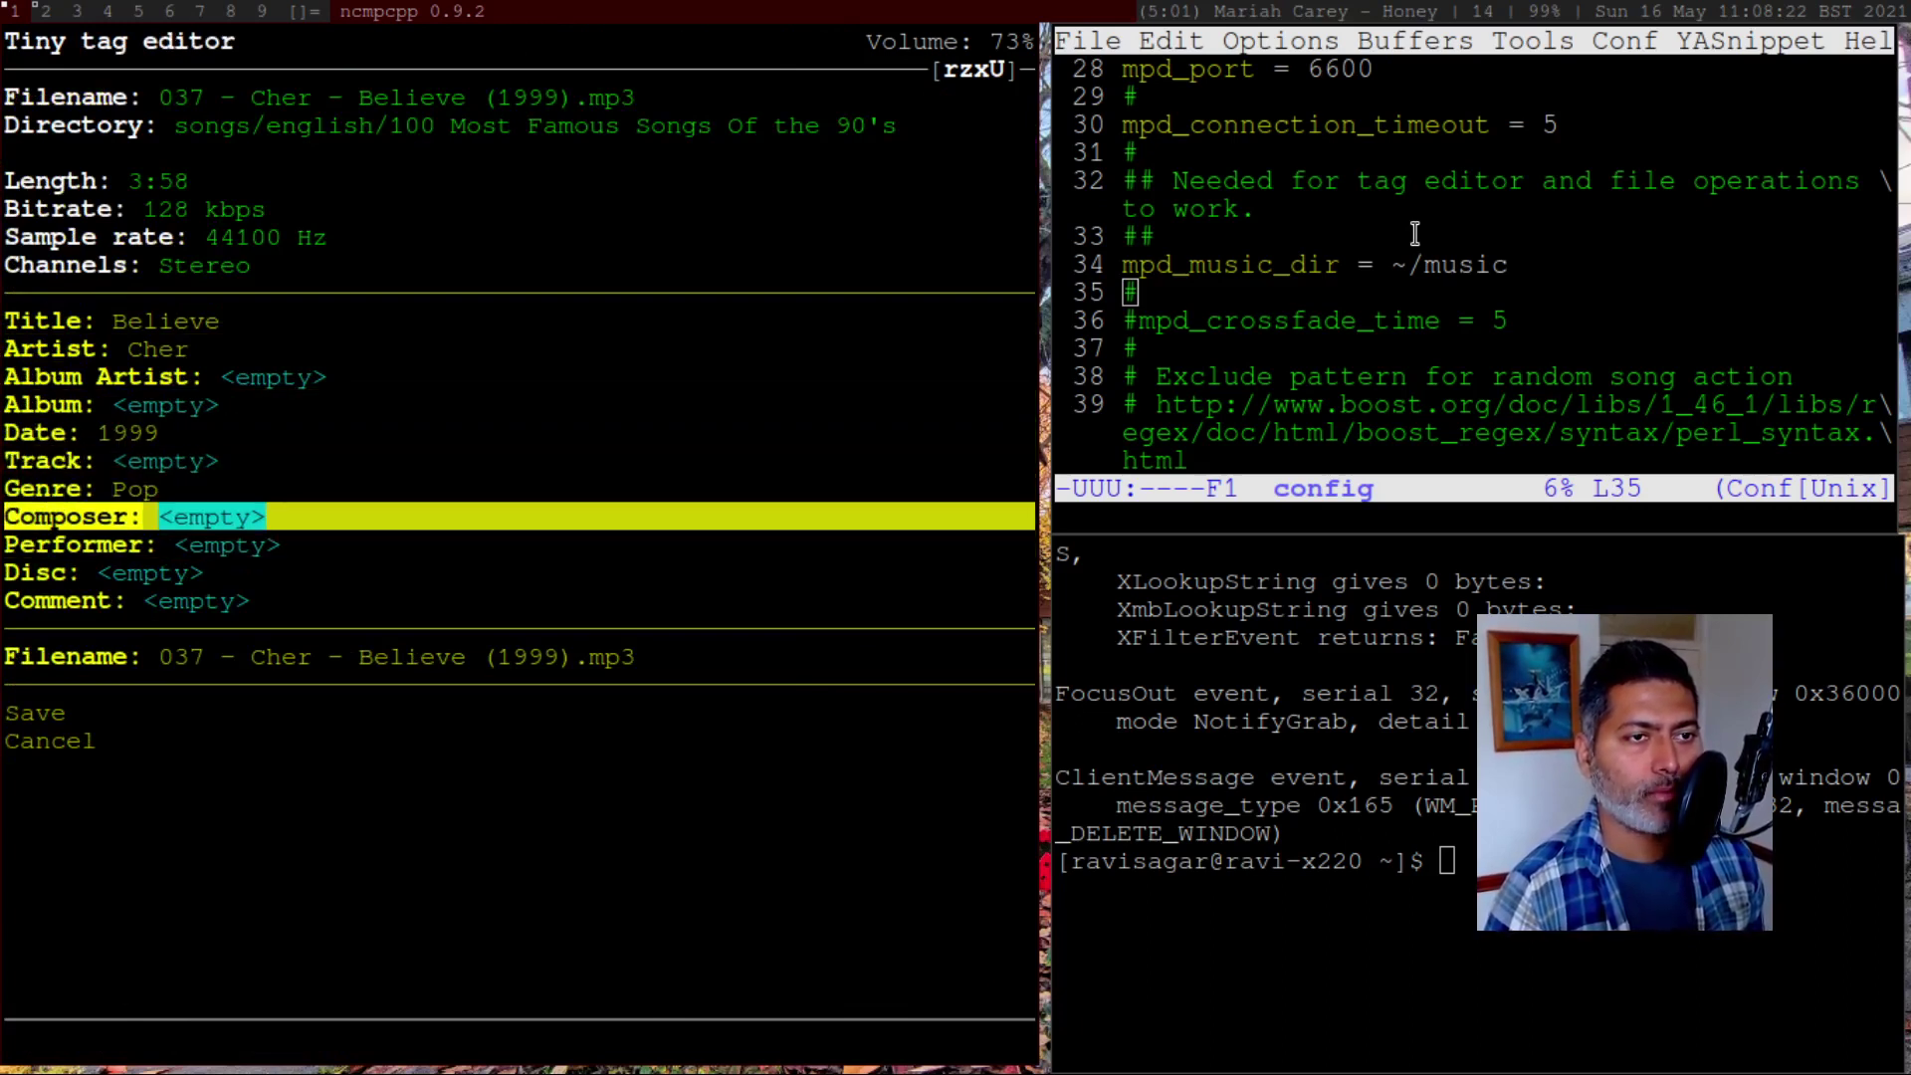
{"action": "key", "text": "Down"}
{"action": "key", "text": "Return"}
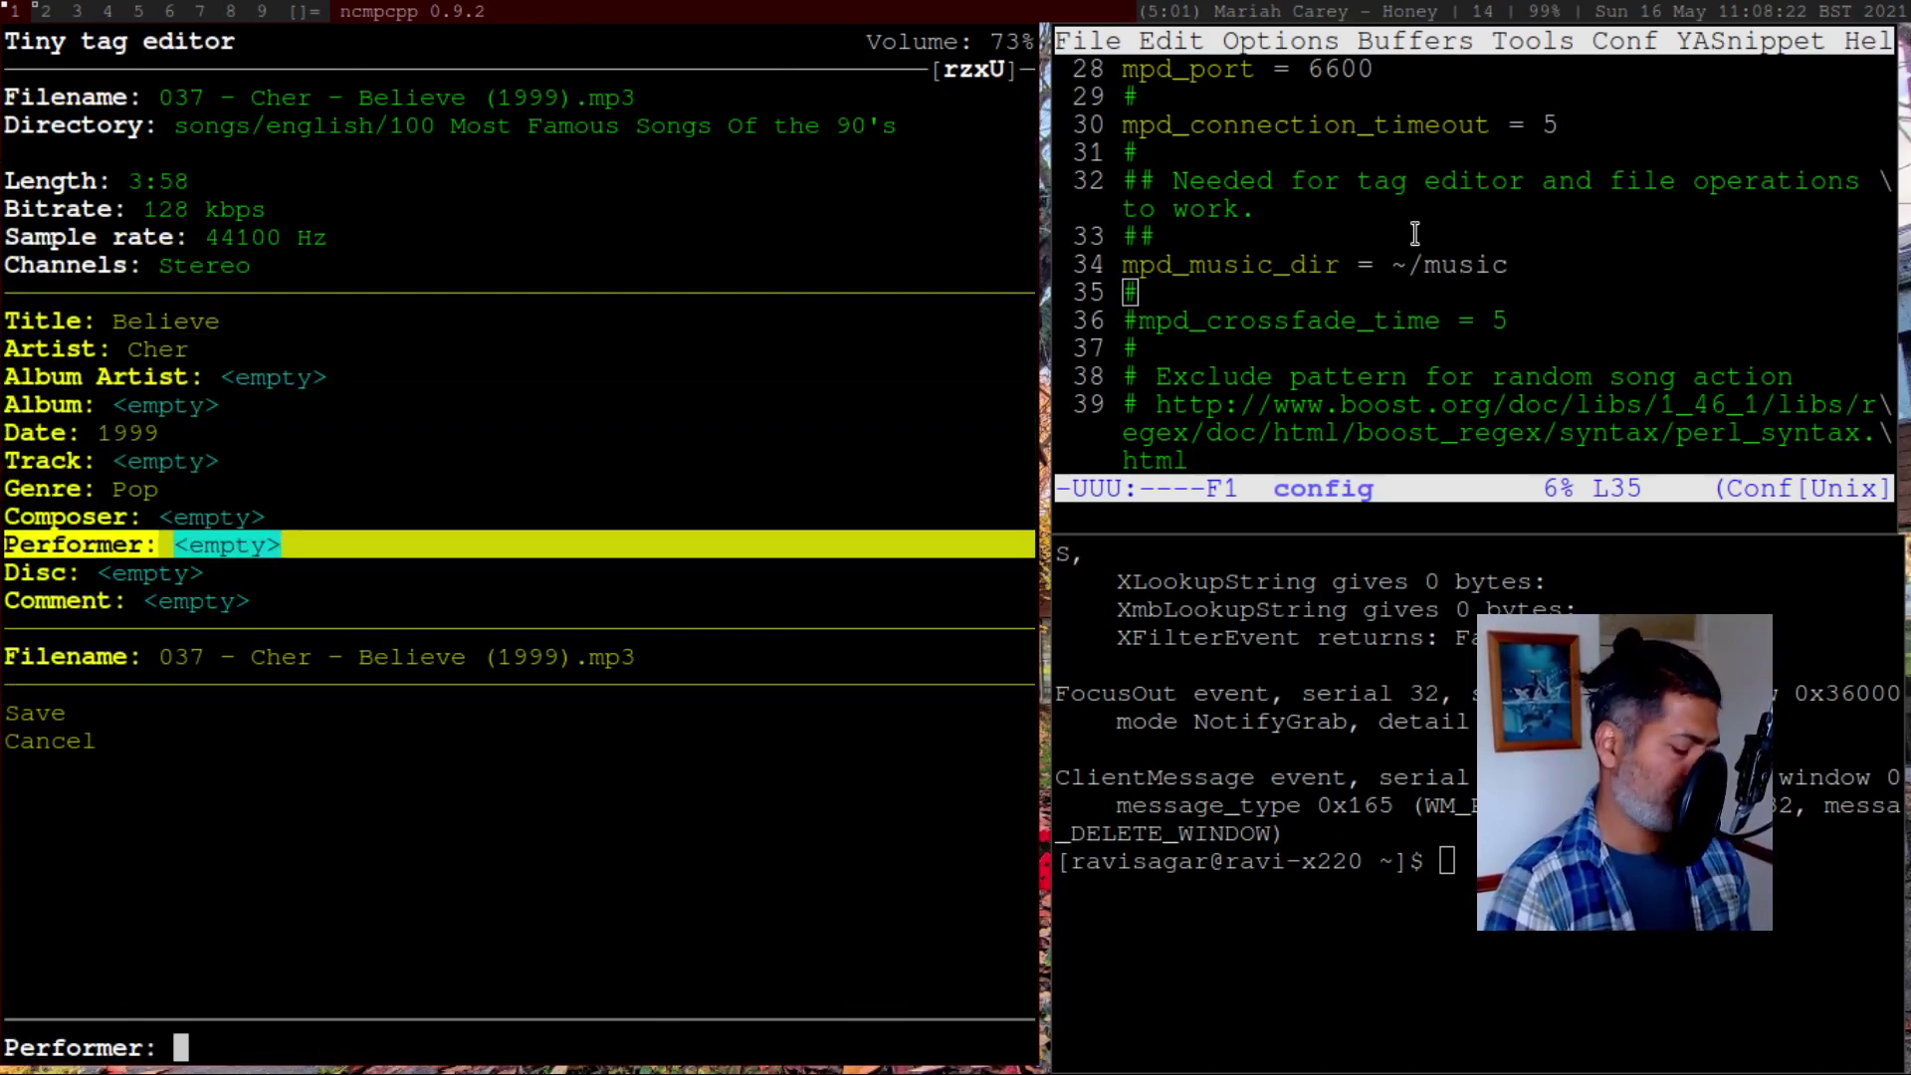
{"action": "type", "text": "Cher"}
{"action": "key", "text": "Return"}
Save the Performer change for Believe and bring its tags up again
{"action": "key", "text": "Down"}
{"action": "key", "text": "Down"}
{"action": "key", "text": "Down"}
{"action": "key", "text": "Down"}
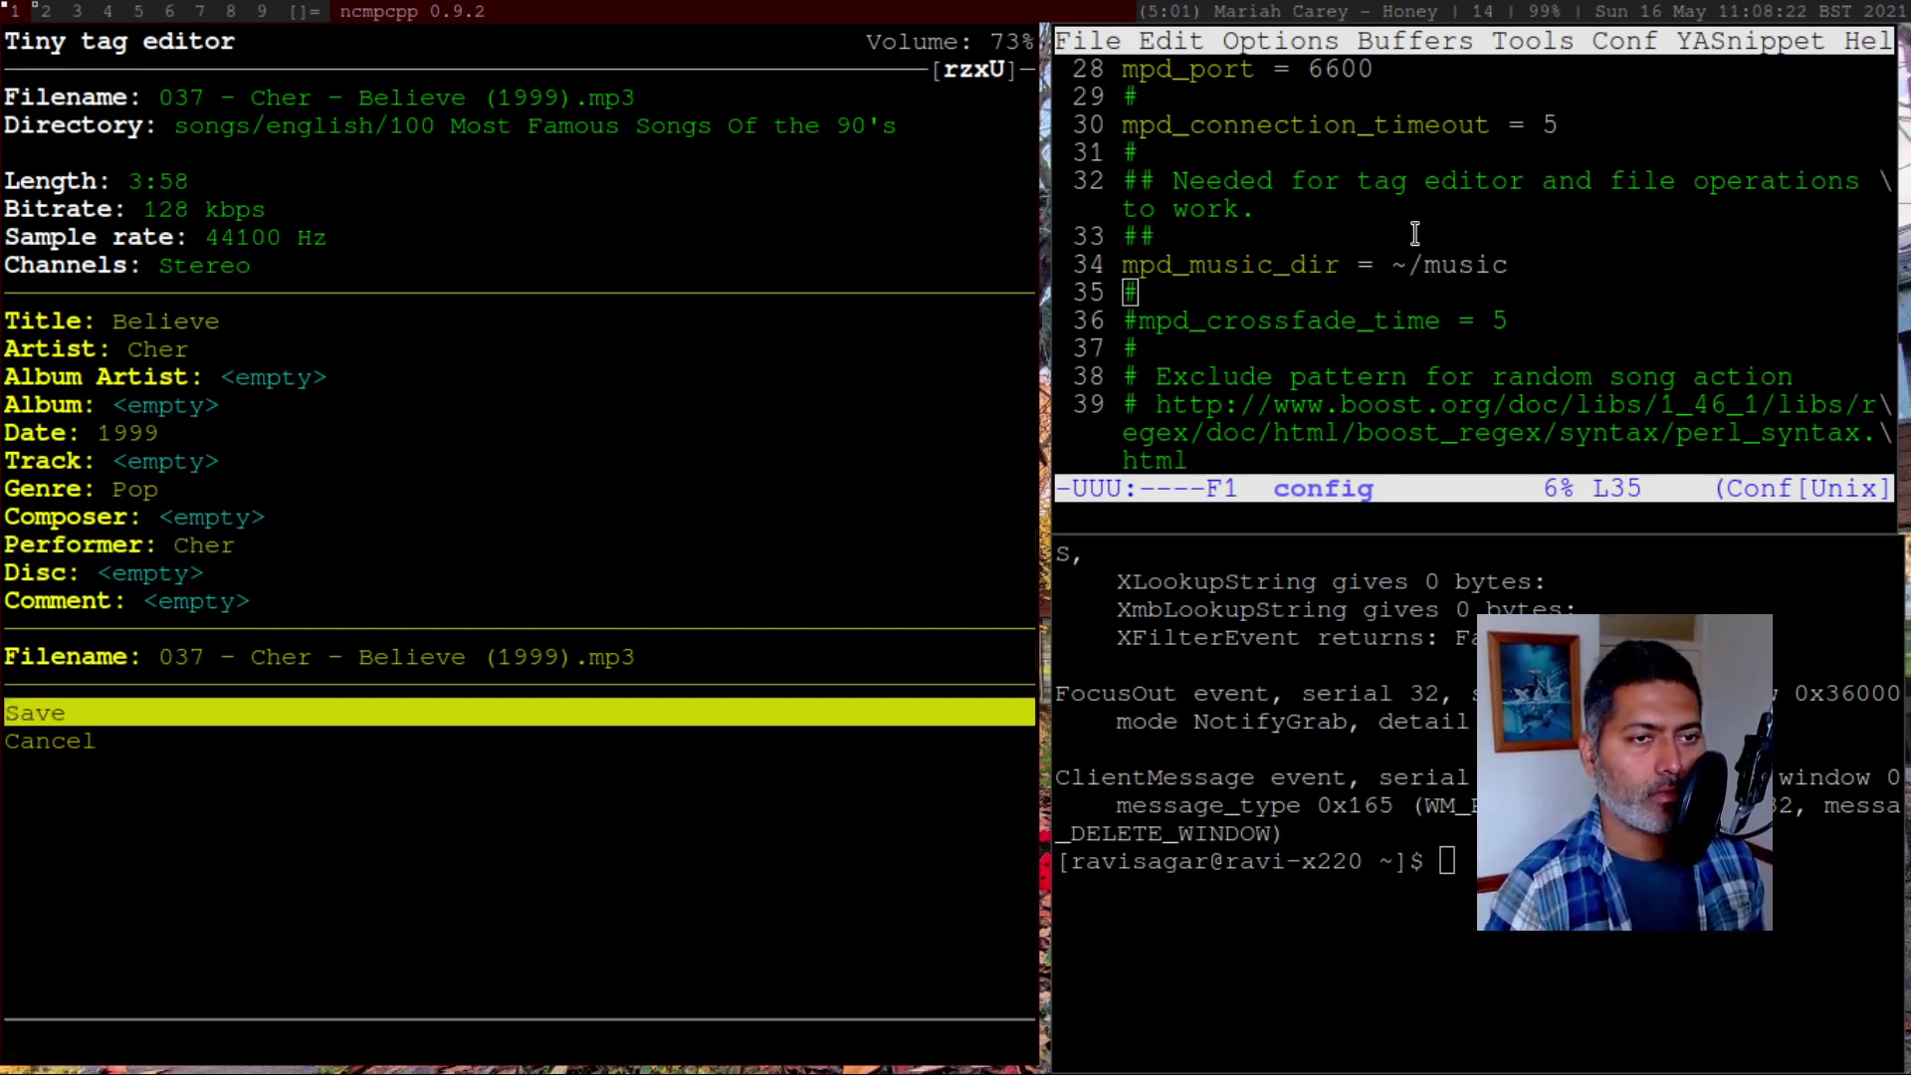
{"action": "key", "text": "Return"}
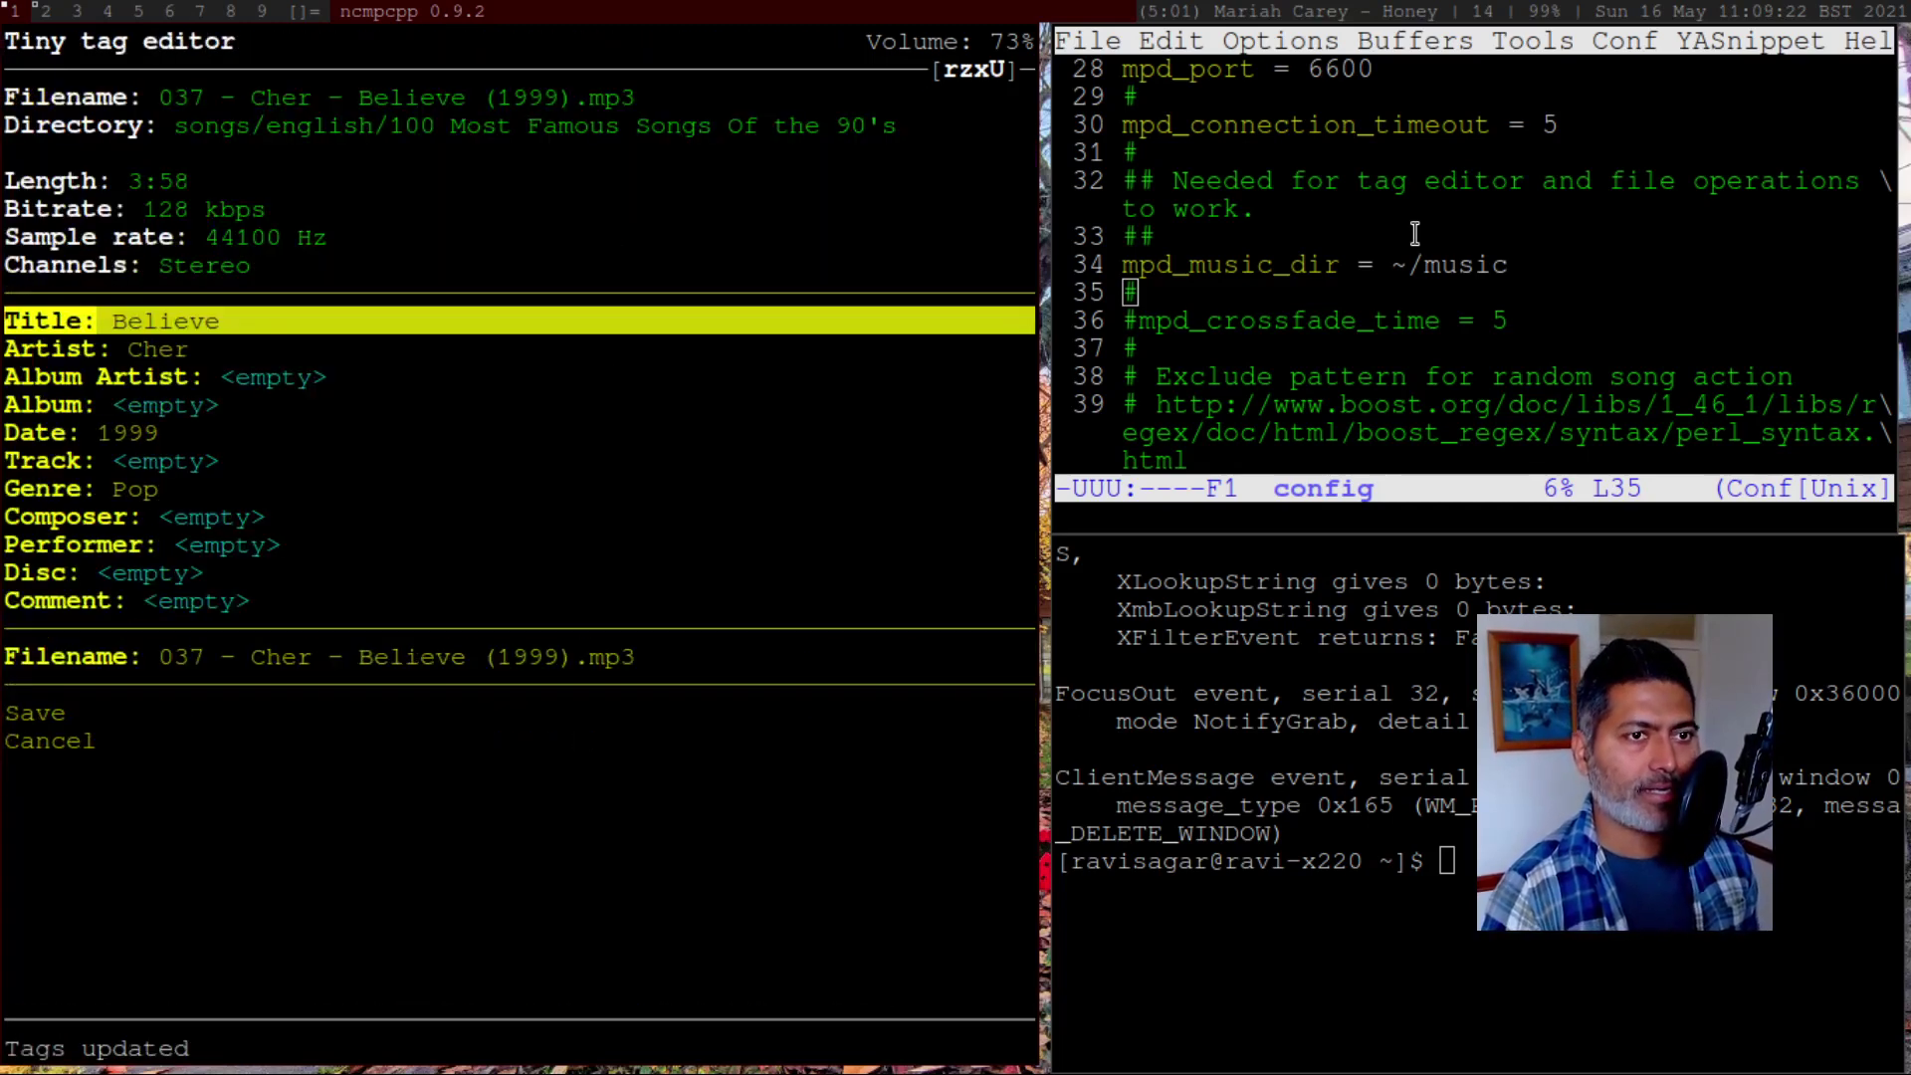
Check the Performer tag of Believe, save the tags again and return to the playlist
{"action": "key", "text": "Down"}
{"action": "key", "text": "Down"}
{"action": "key", "text": "Down"}
{"action": "key", "text": "Down"}
{"action": "key", "text": "Down"}
{"action": "key", "text": "Down"}
{"action": "key", "text": "Down"}
{"action": "key", "text": "Down"}
{"action": "key", "text": "Down"}
{"action": "key", "text": "Down"}
{"action": "key", "text": "Down"}
{"action": "key", "text": "Down"}
{"action": "key", "text": "Down"}
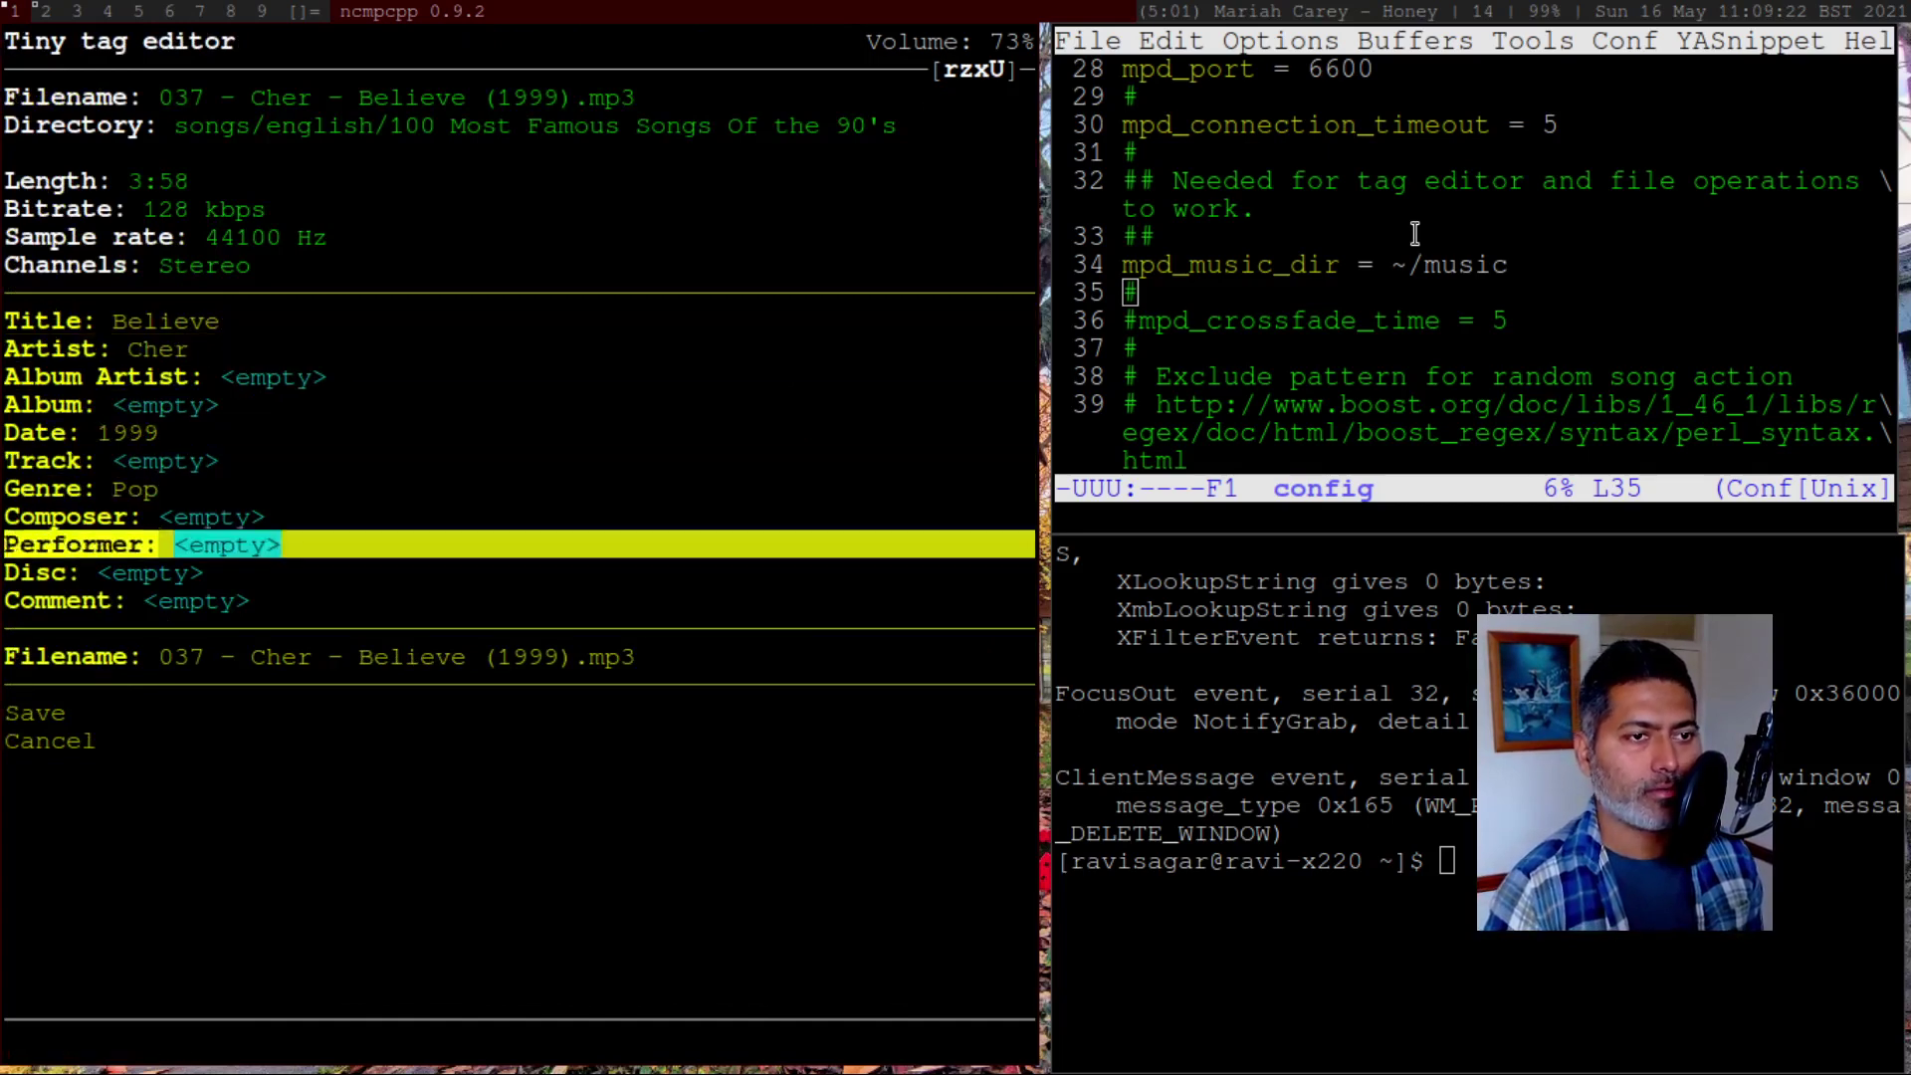
{"action": "key", "text": "Up"}
{"action": "key", "text": "Return"}
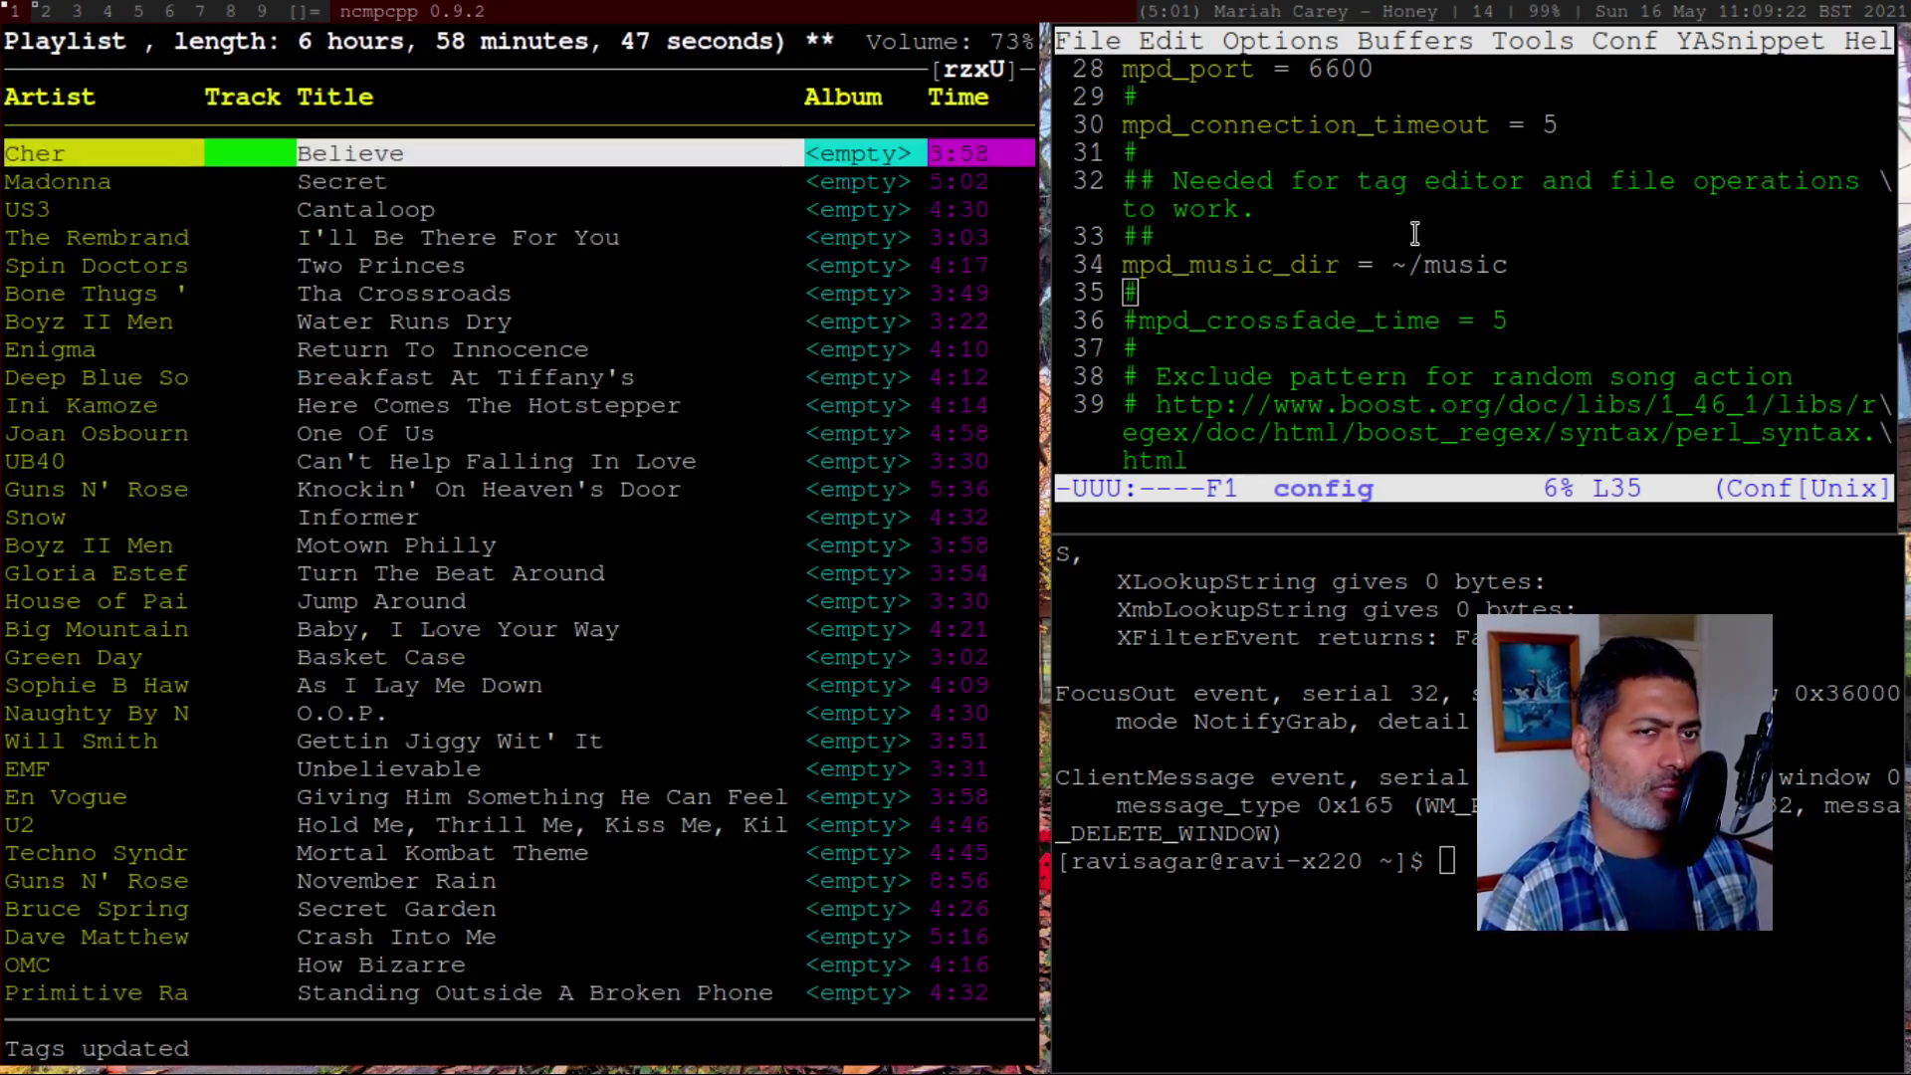
Open Believe in the tag editor and set its Track tag to 12
{"action": "key", "text": "e"}
{"action": "key", "text": "Down"}
{"action": "key", "text": "Down"}
{"action": "key", "text": "Down"}
{"action": "key", "text": "Down"}
{"action": "key", "text": "Down"}
{"action": "key", "text": "Down"}
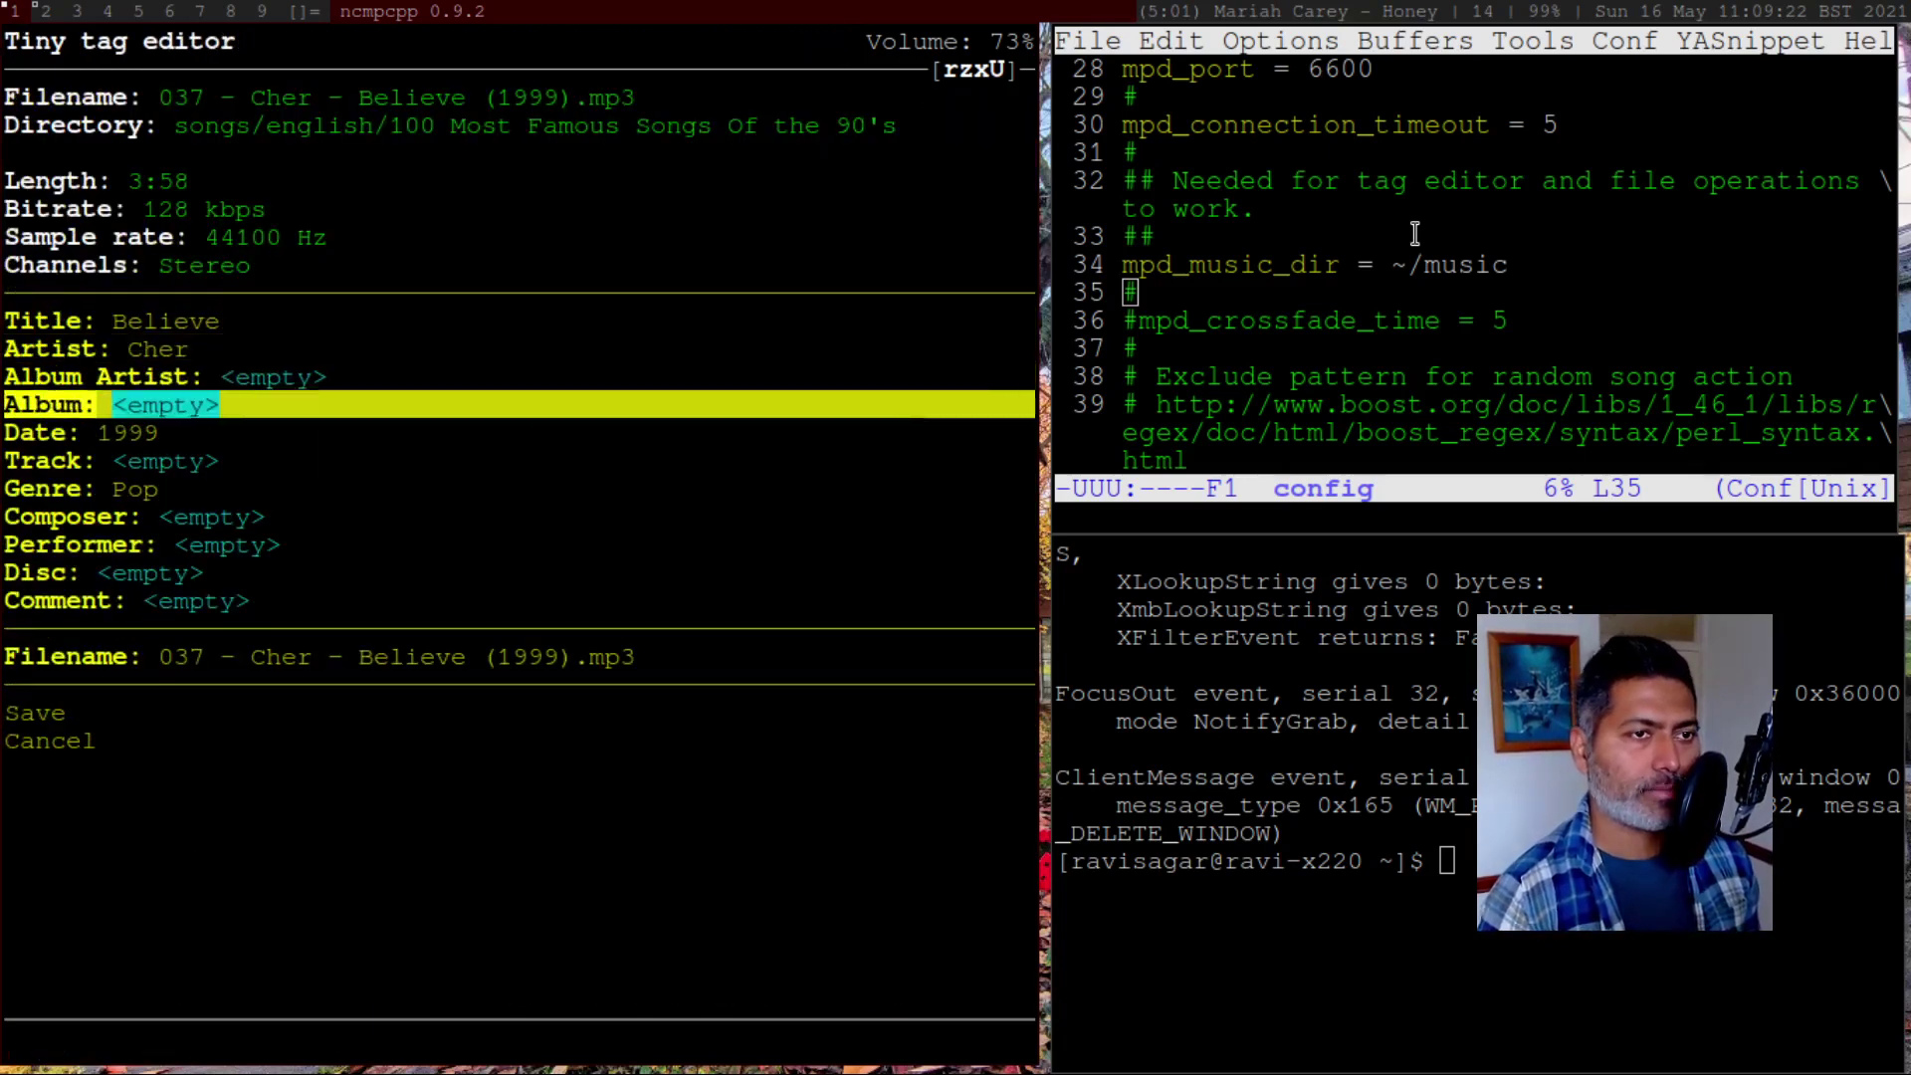
{"action": "key", "text": "Up"}
{"action": "key", "text": "Return"}
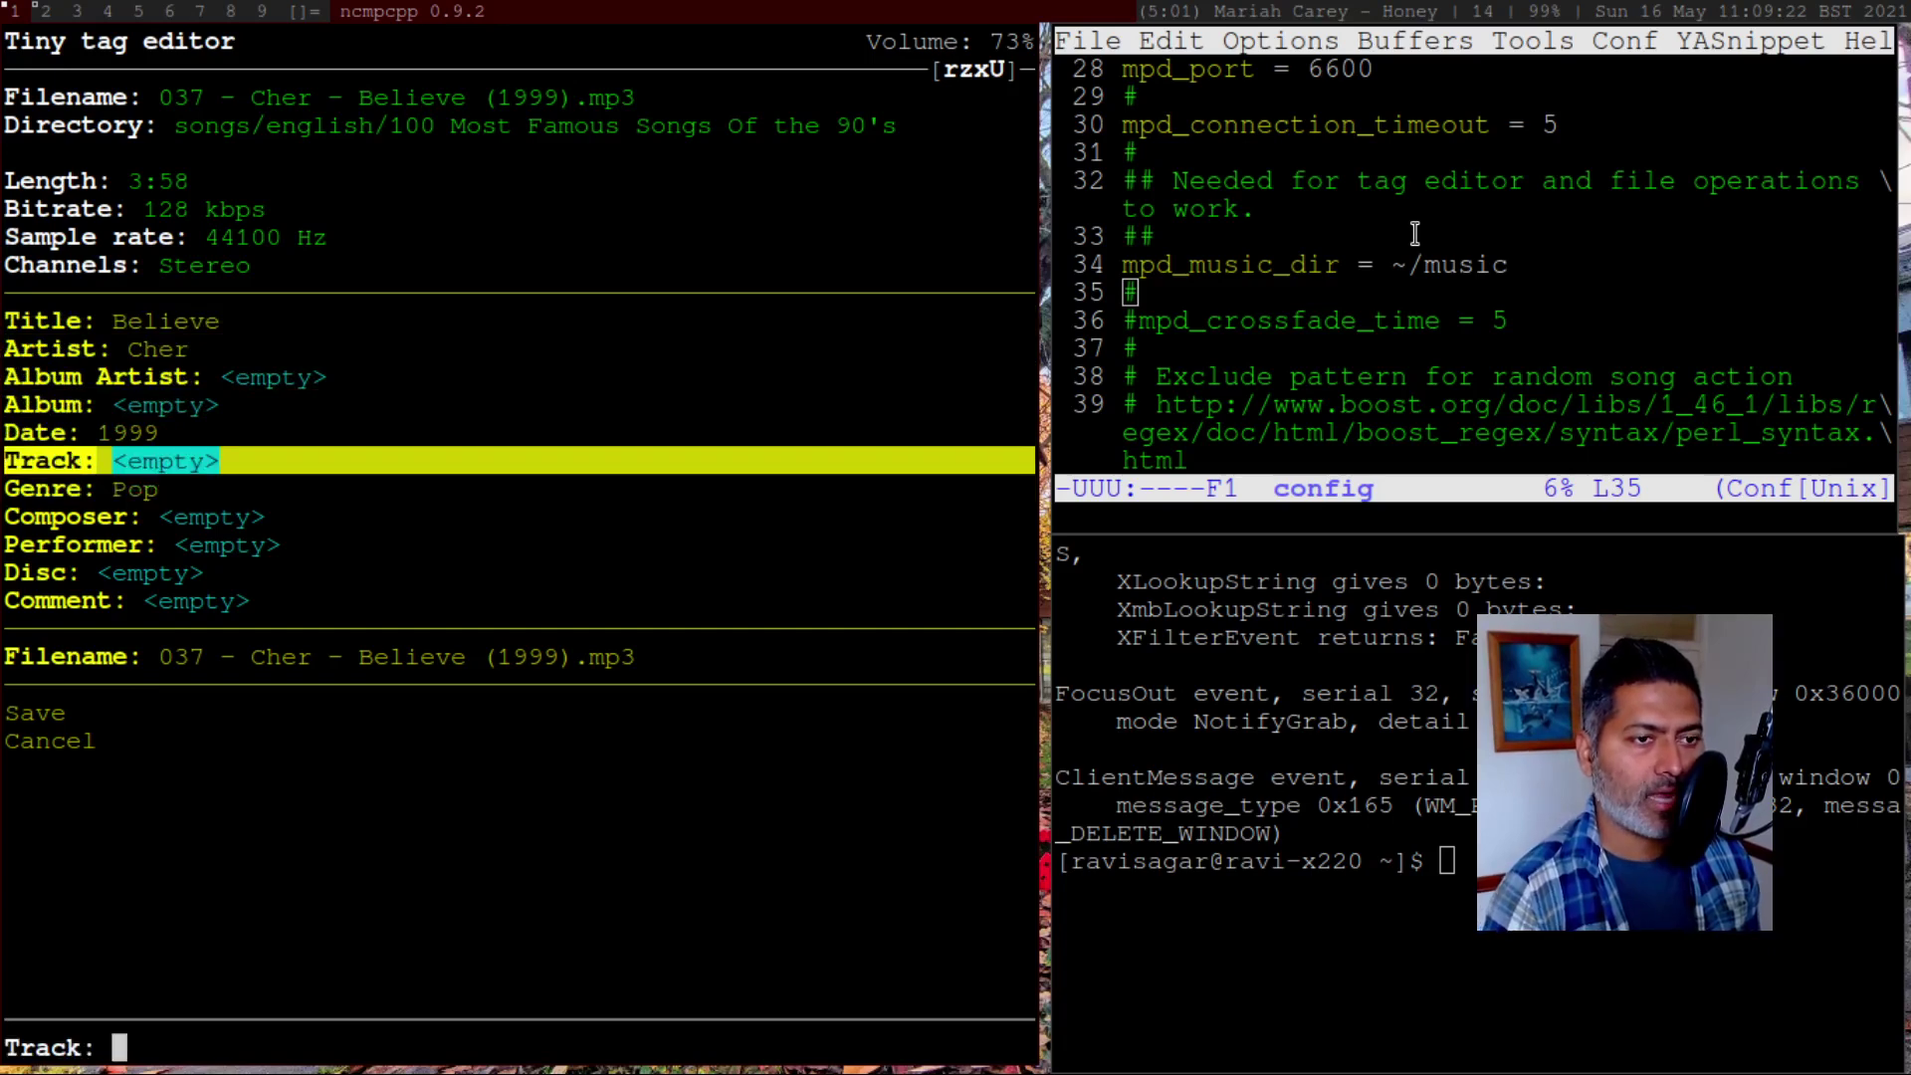
{"action": "type", "text": "12"}
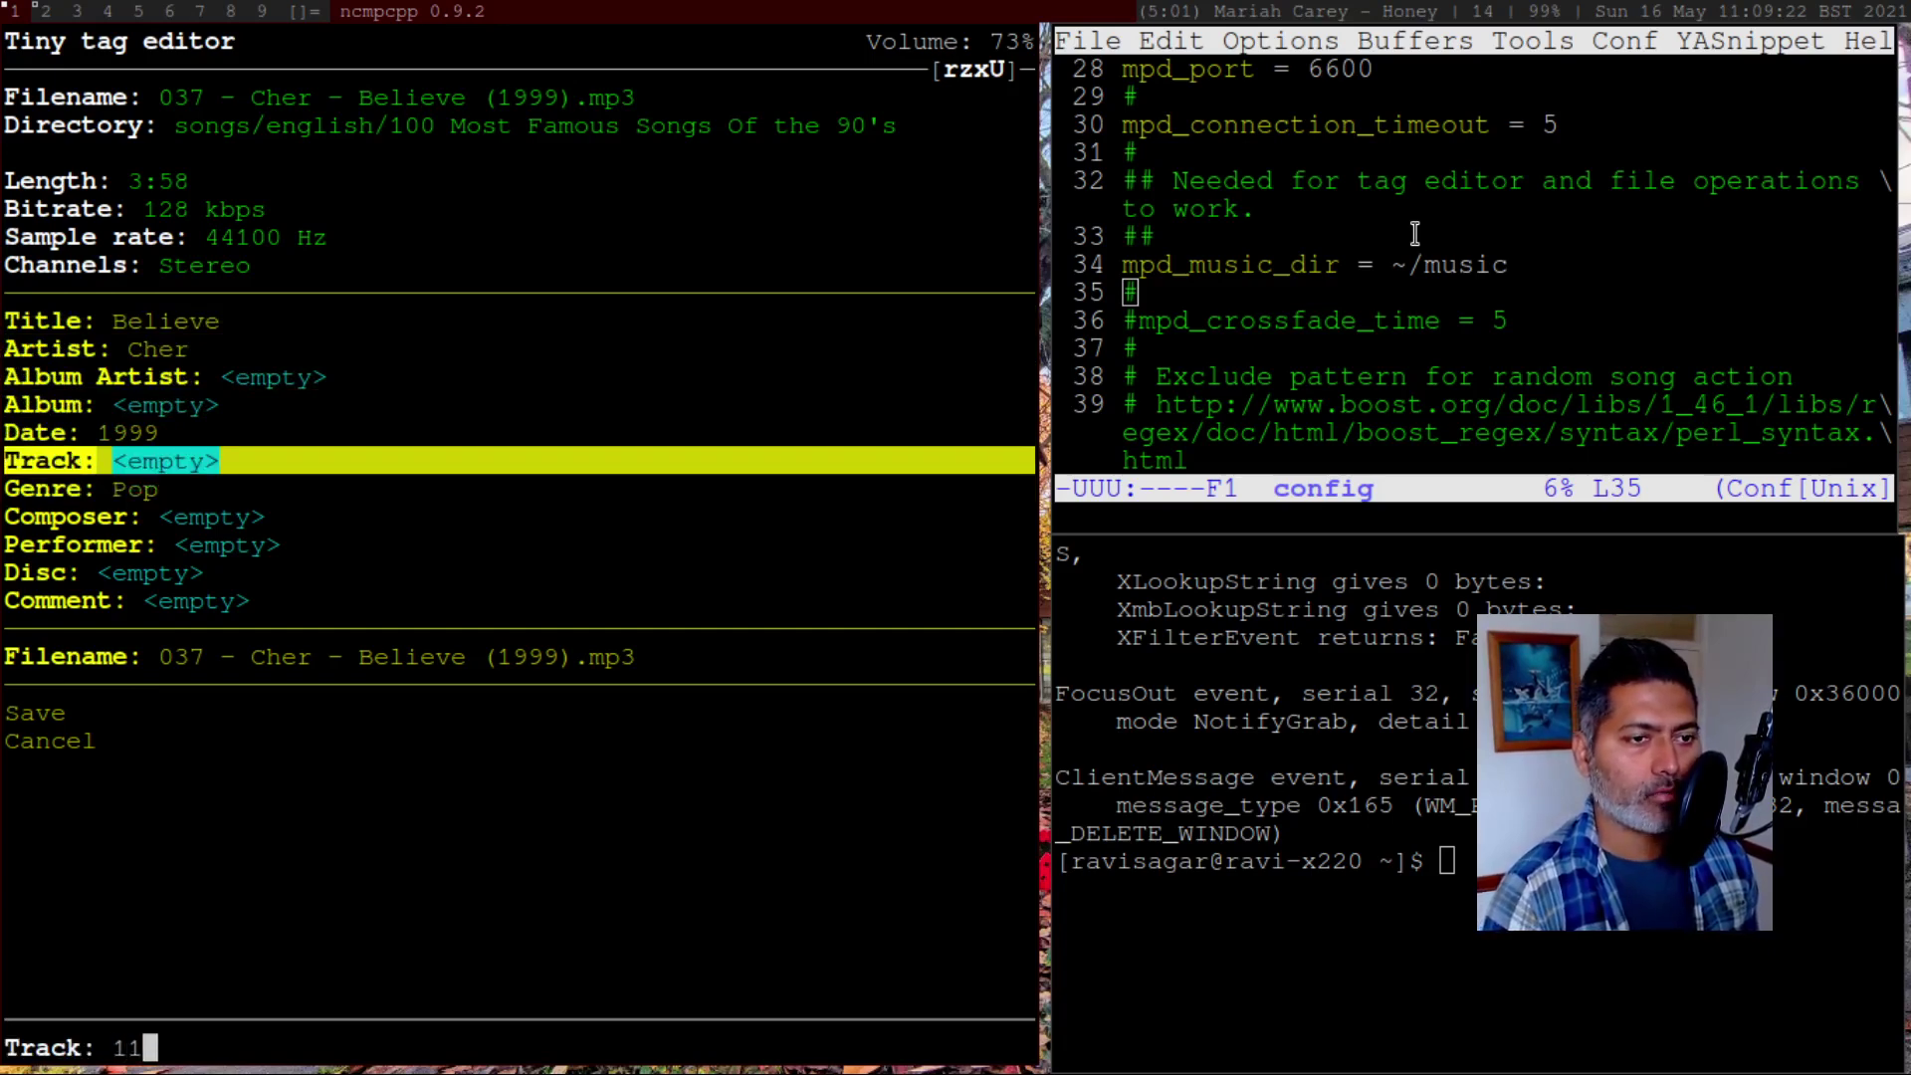
{"action": "key", "text": "Return"}
Save the new track number of Believe and return to the playlist
{"action": "key", "text": "Down"}
{"action": "key", "text": "Down"}
{"action": "key", "text": "Down"}
{"action": "key", "text": "Down"}
{"action": "key", "text": "Down"}
{"action": "key", "text": "Down"}
{"action": "key", "text": "Down"}
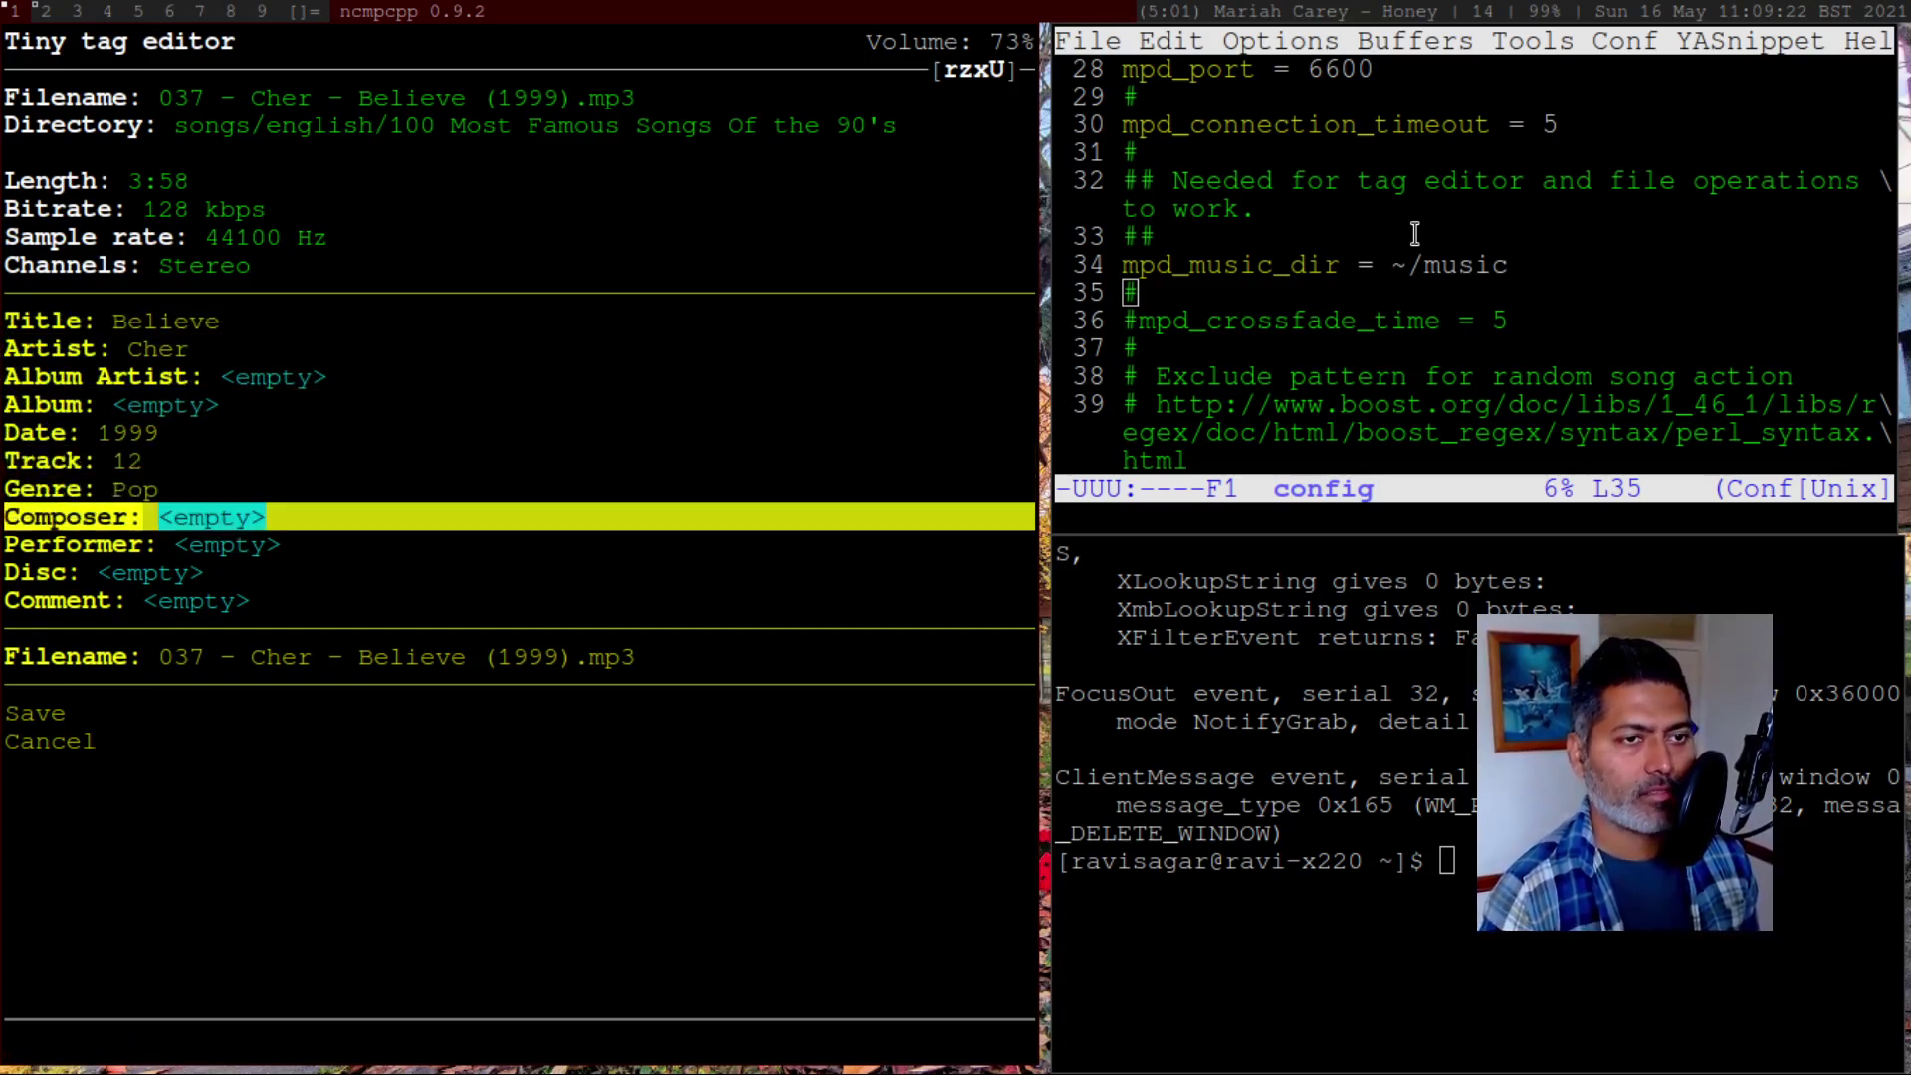
{"action": "key", "text": "Return"}
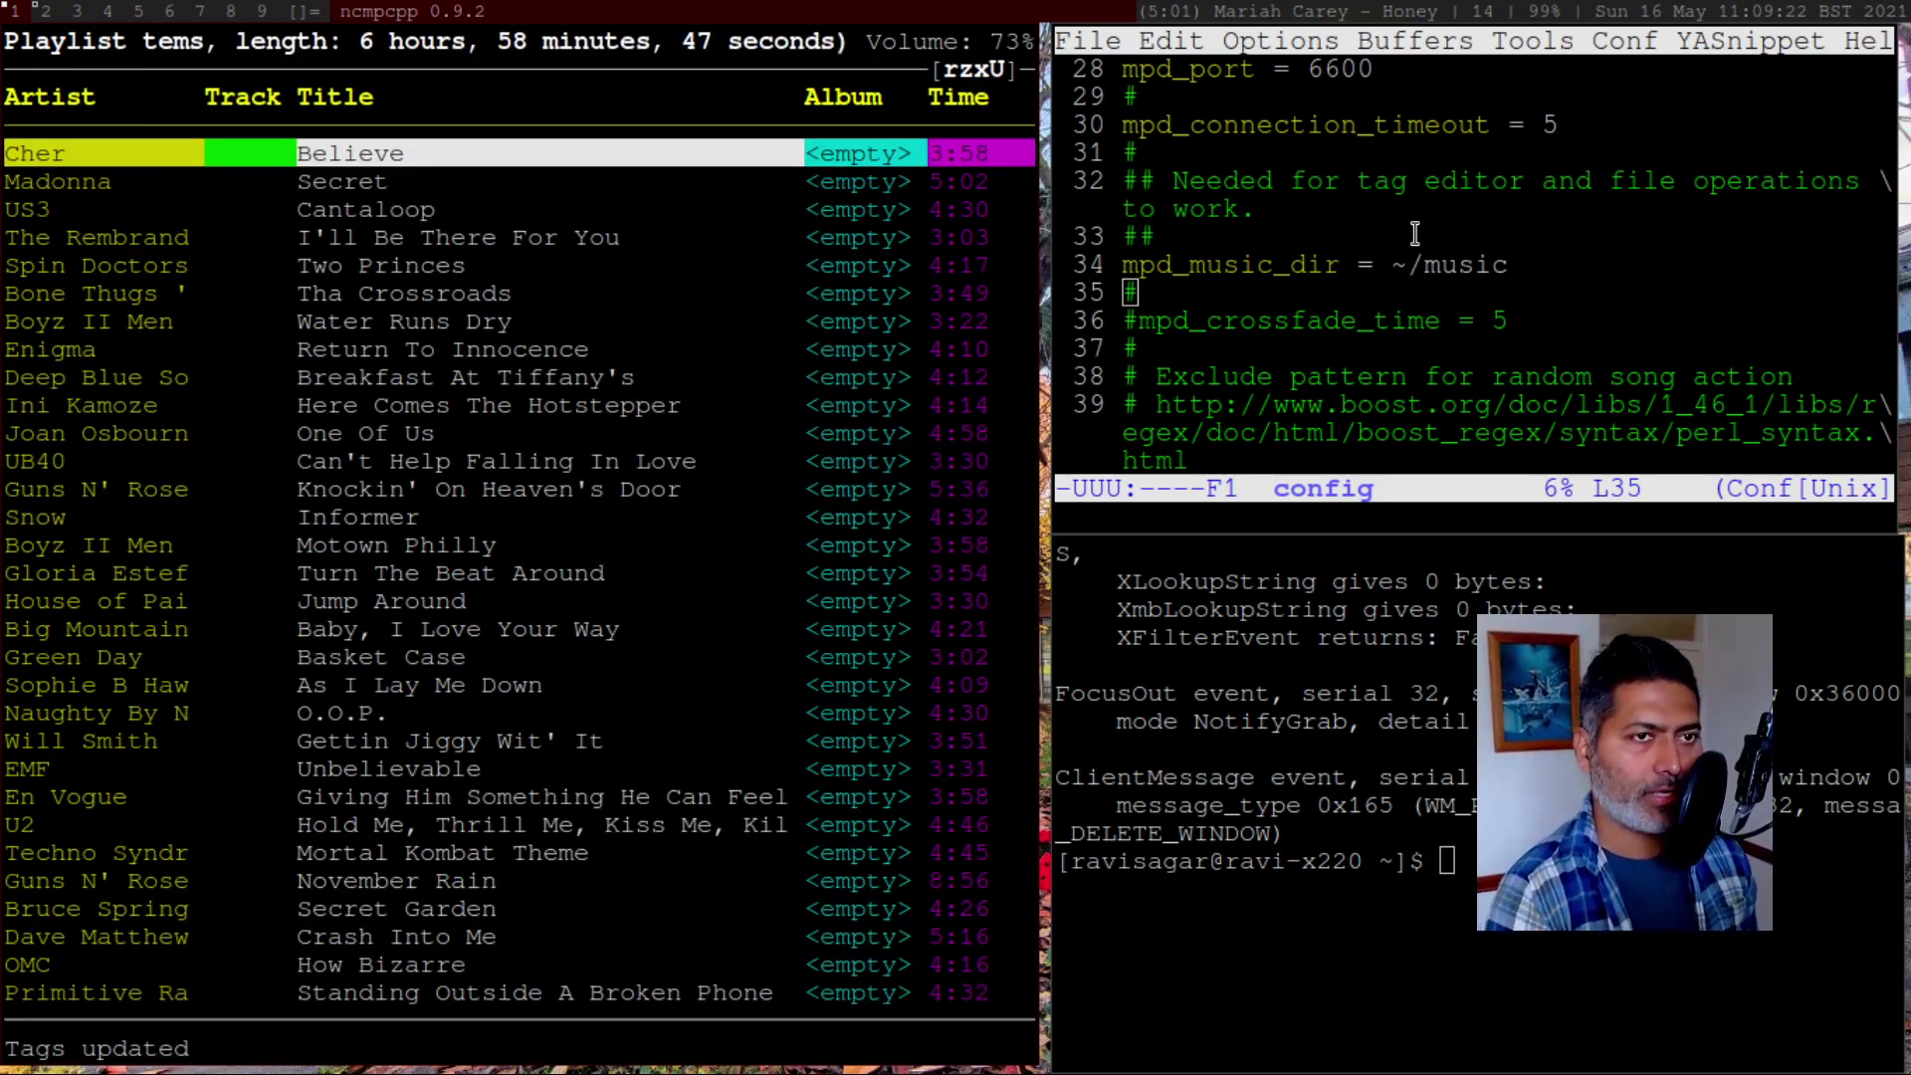
Reopen Believe in the tag editor and set its Album Artist tag to Cher
{"action": "key", "text": "Down"}
{"action": "key", "text": "Up"}
{"action": "key", "text": "e"}
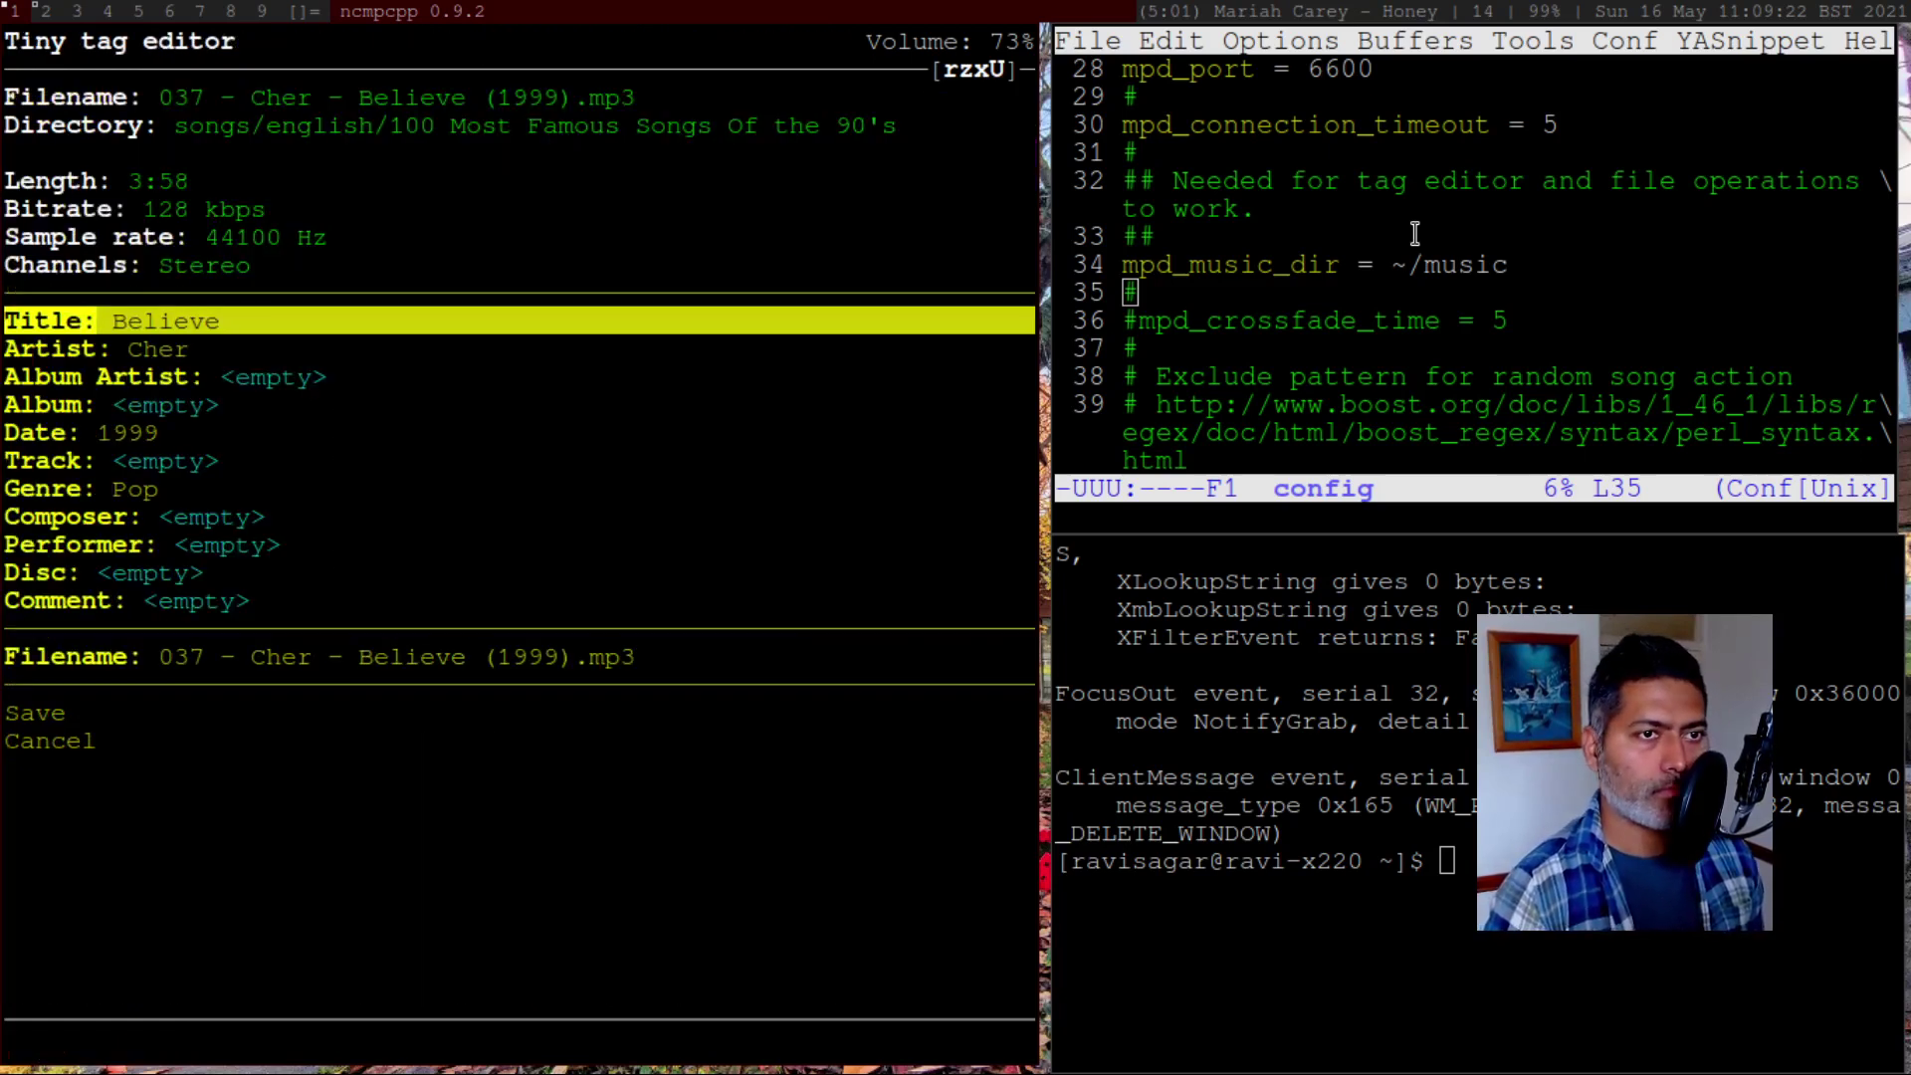
{"action": "key", "text": "Down"}
{"action": "key", "text": "Down"}
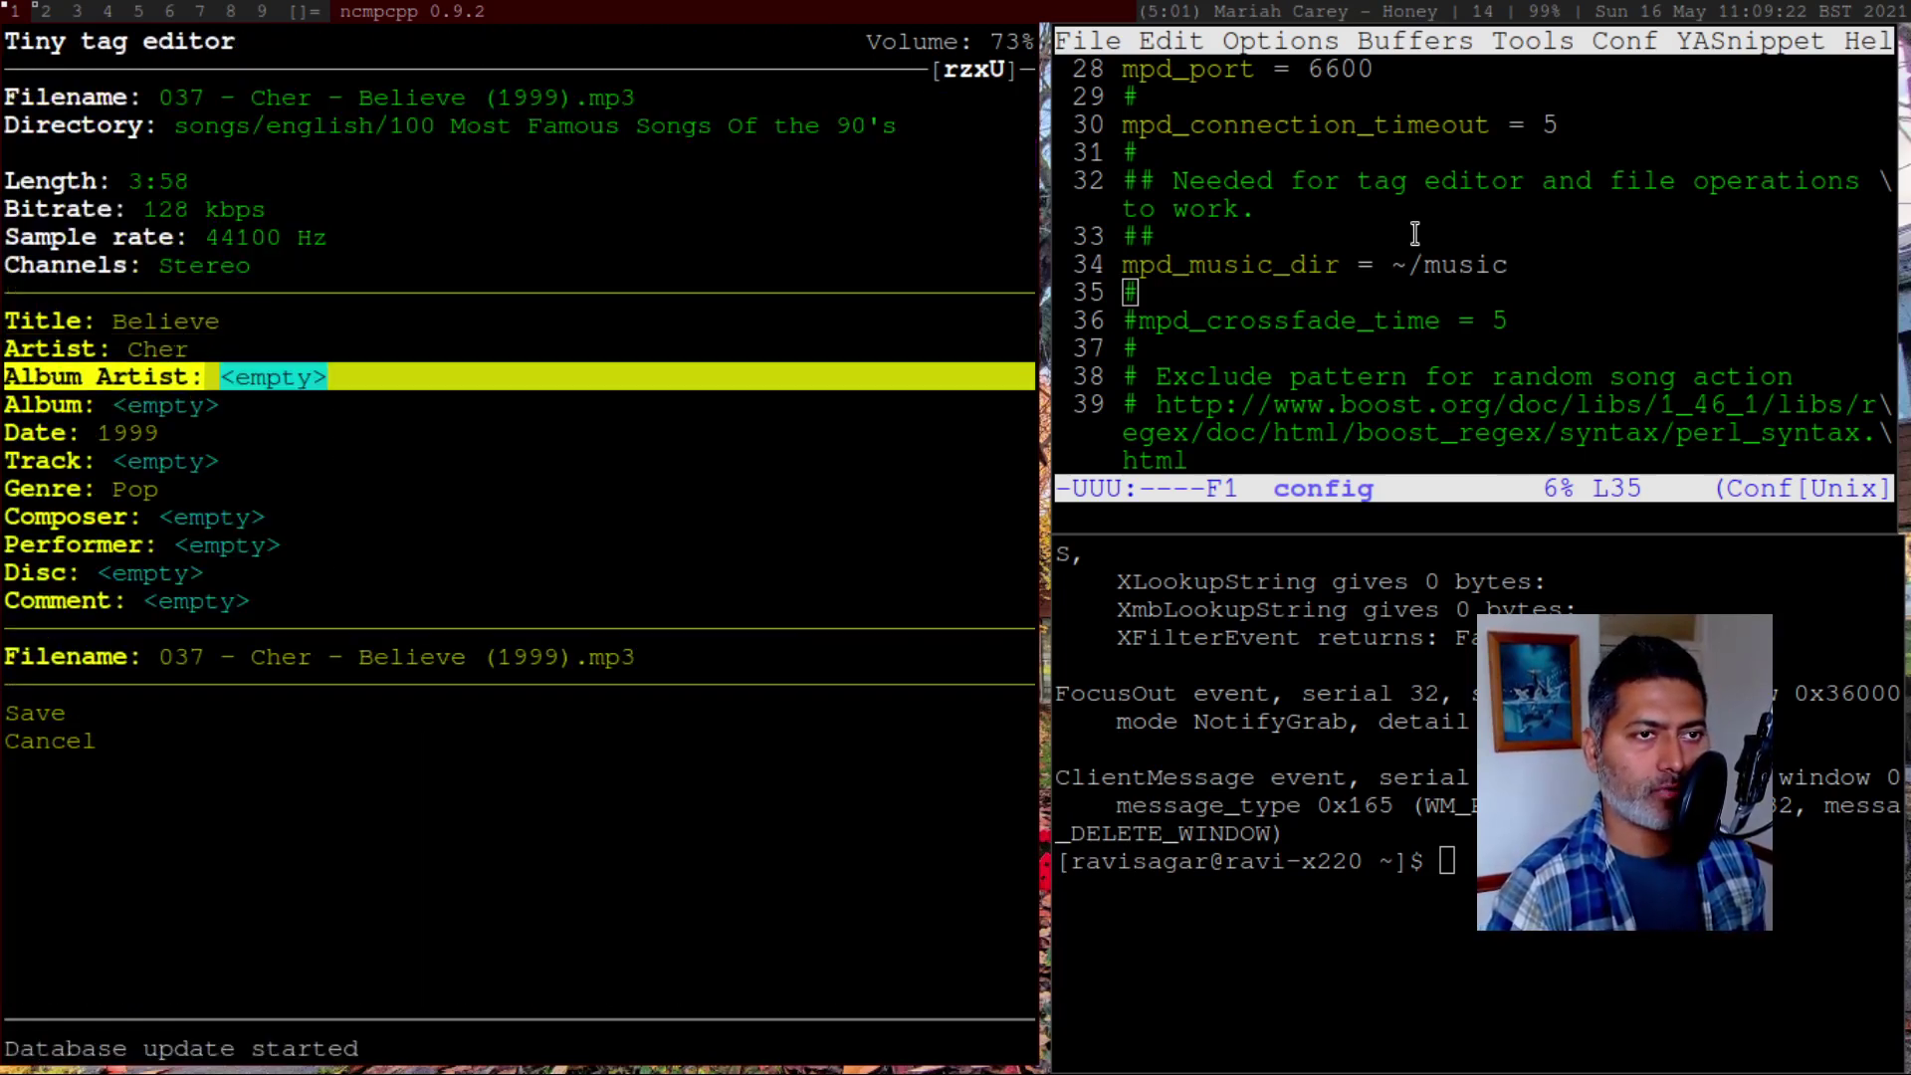
{"action": "key", "text": "Return"}
{"action": "type", "text": "Cher"}
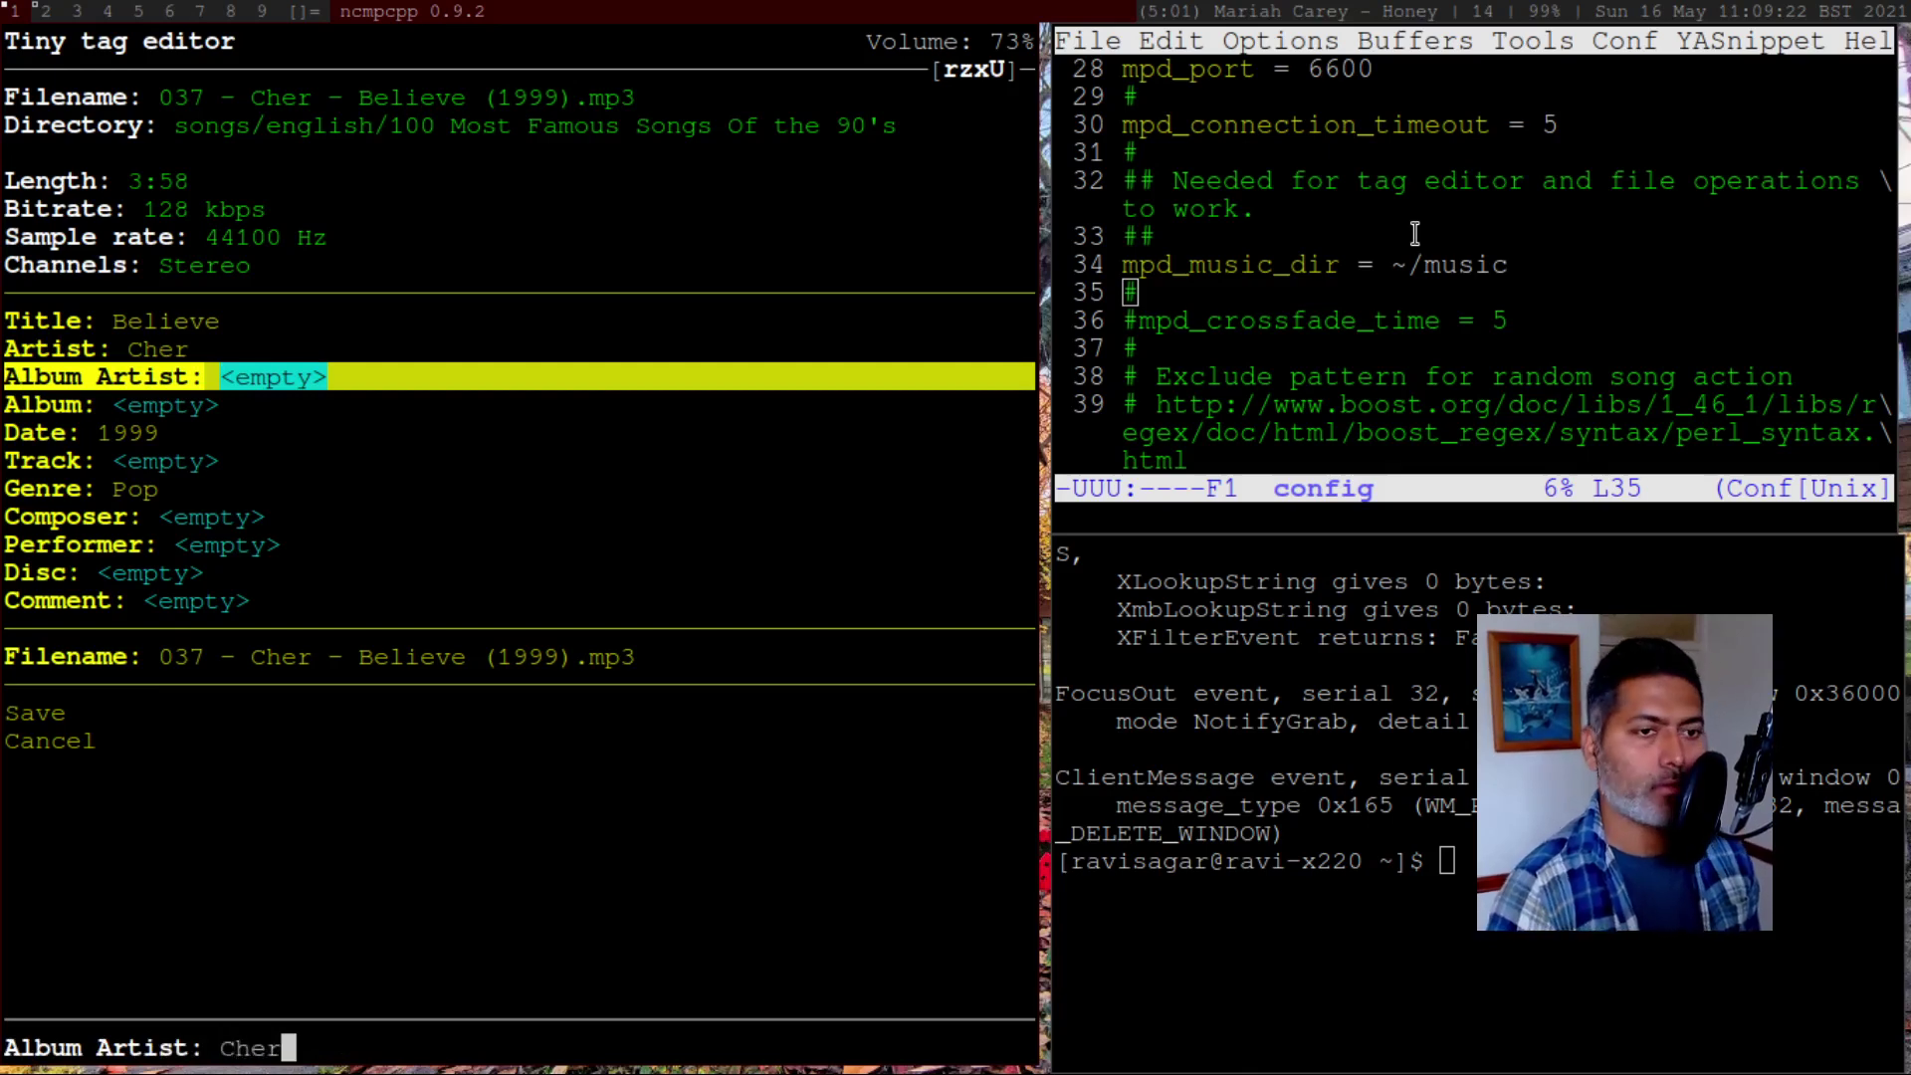
{"action": "key", "text": "Return"}
Save the Album Artist change for Believe and return to the playlist
{"action": "key", "text": "Down"}
{"action": "key", "text": "Down"}
{"action": "key", "text": "Down"}
{"action": "key", "text": "Down"}
{"action": "key", "text": "Down"}
{"action": "key", "text": "Down"}
{"action": "key", "text": "Down"}
{"action": "key", "text": "Down"}
{"action": "key", "text": "Down"}
{"action": "key", "text": "Down"}
{"action": "key", "text": "Down"}
{"action": "key", "text": "Up"}
{"action": "key", "text": "Return"}
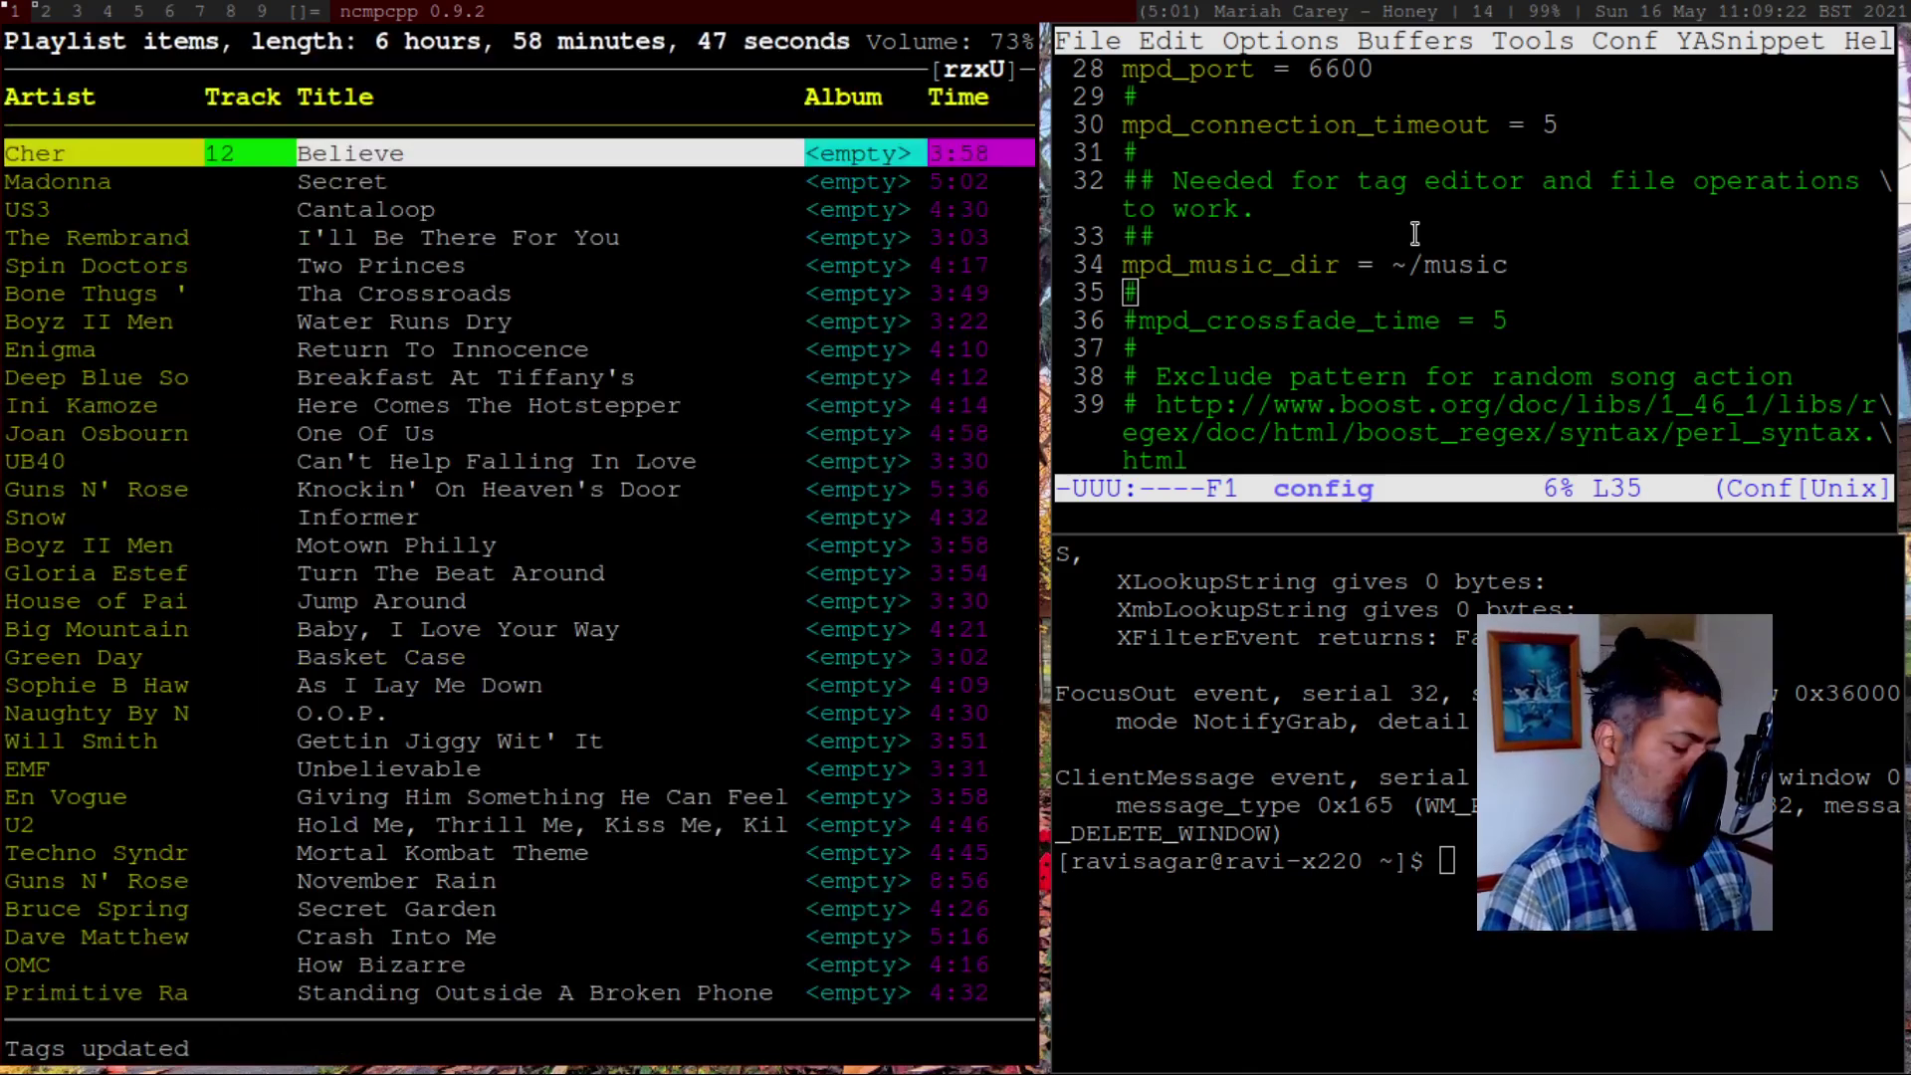
Reopen Believe in the tag editor to check its Track and Album Artist tags, and return to the playlist
{"action": "key", "text": "Down"}
{"action": "key", "text": "Up"}
{"action": "key", "text": "Down"}
{"action": "key", "text": "Up"}
{"action": "key", "text": "Down"}
{"action": "key", "text": "Up"}
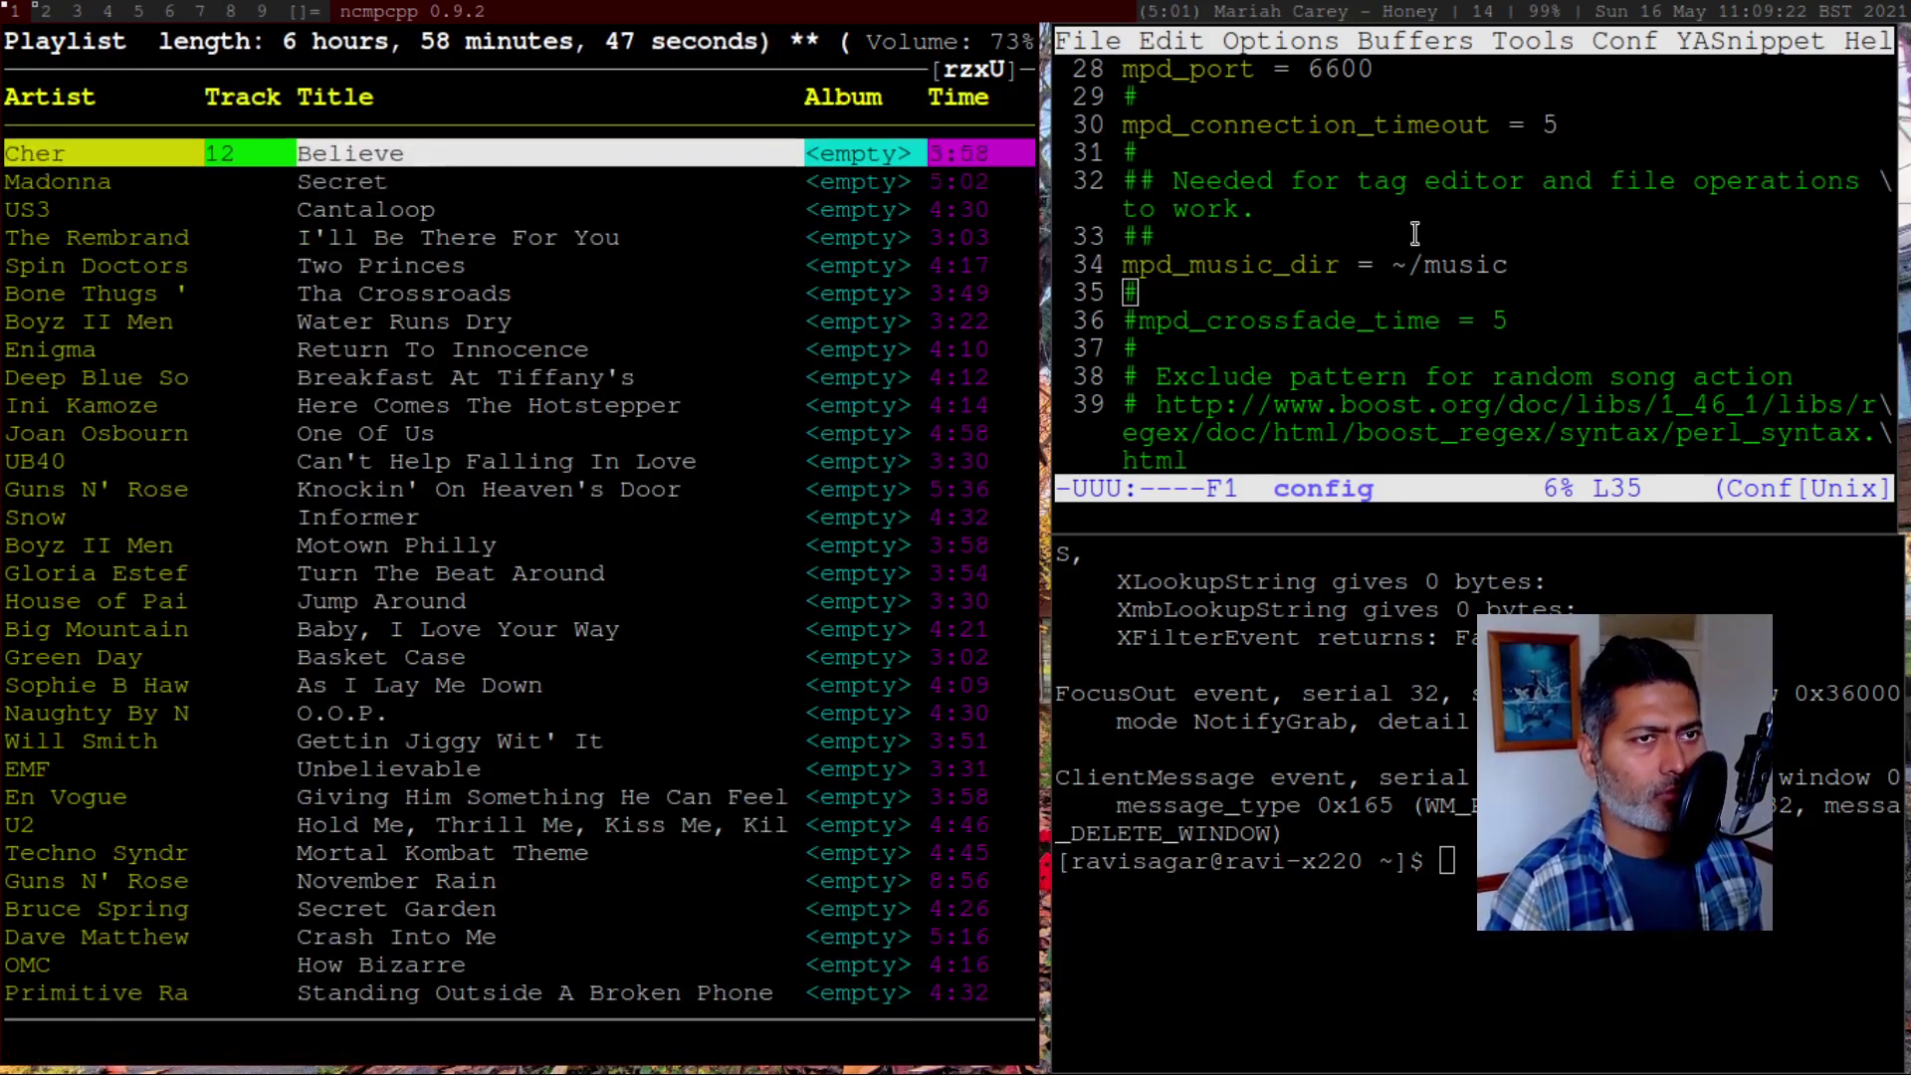
{"action": "key", "text": "e"}
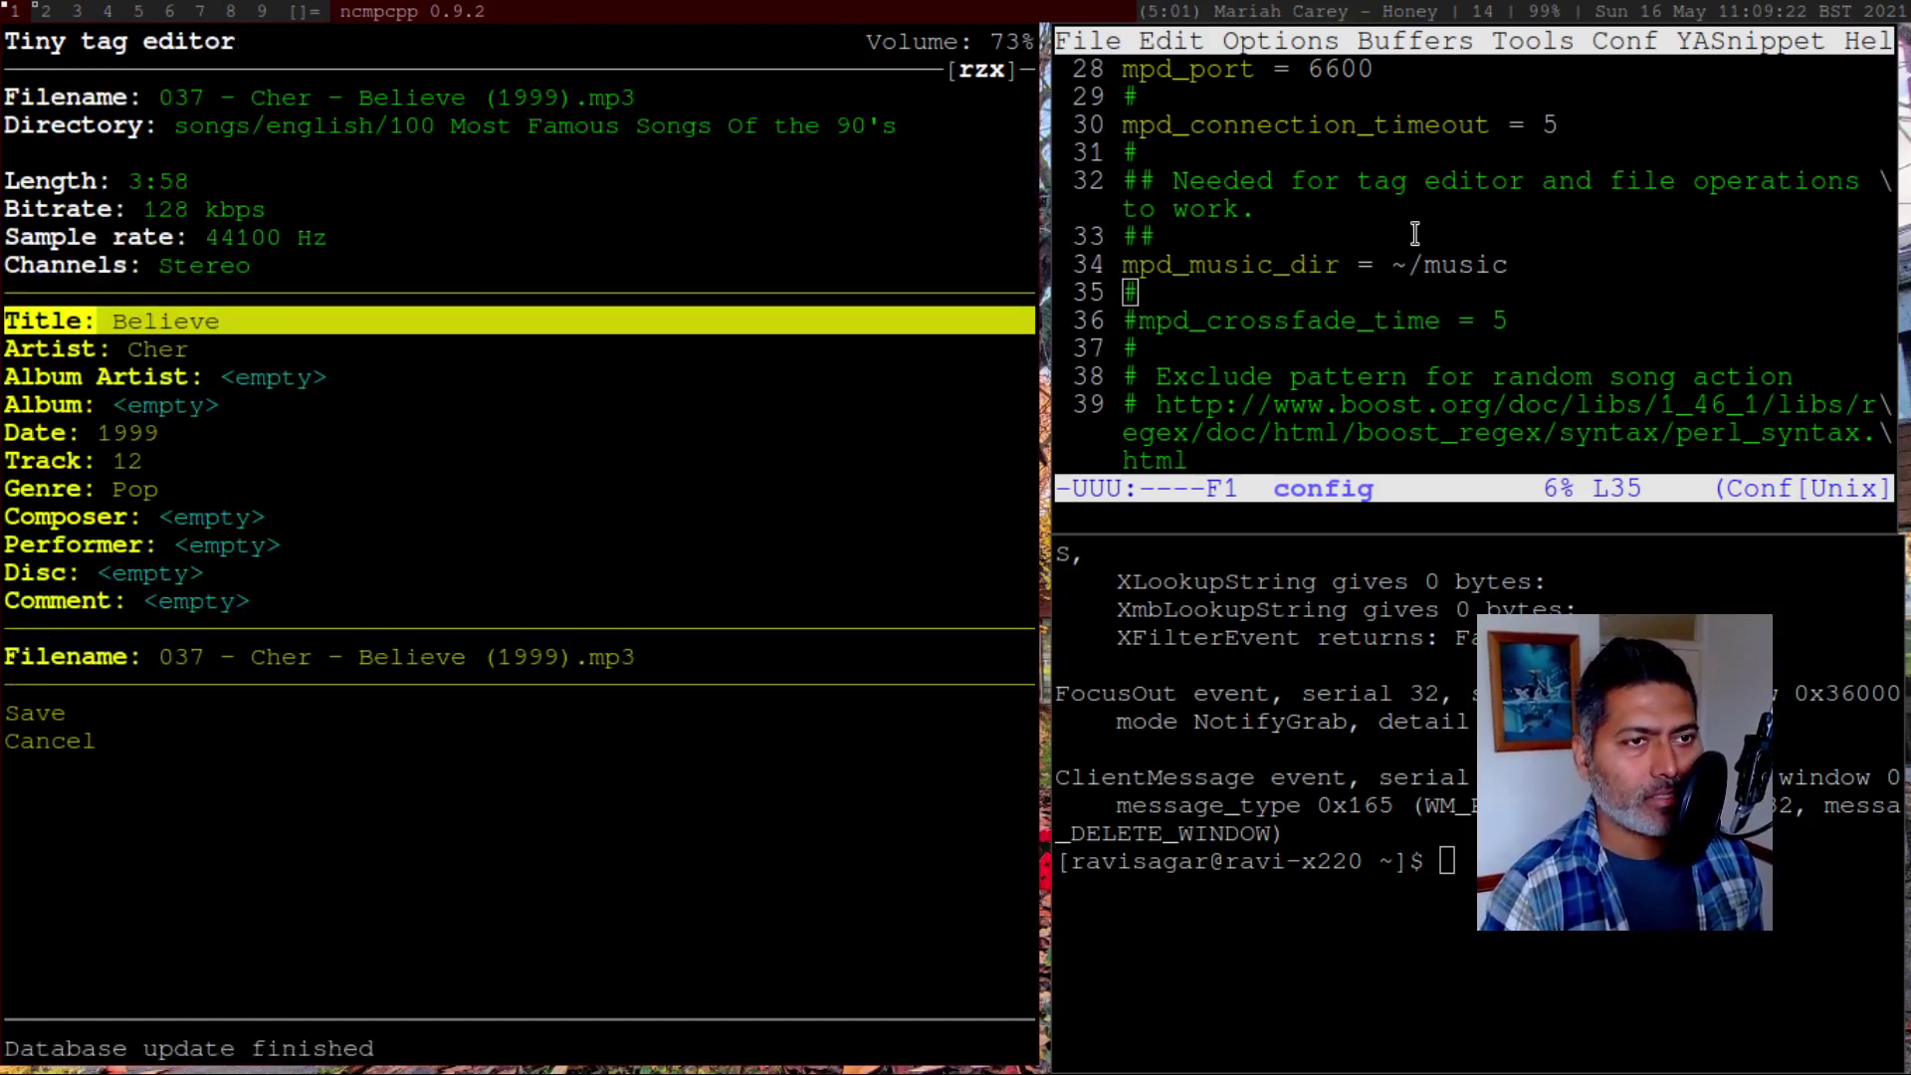
{"action": "key", "text": "Down"}
{"action": "key", "text": "Down"}
{"action": "key", "text": "Down"}
{"action": "key", "text": "Down"}
{"action": "key", "text": "Down"}
{"action": "key", "text": "Down"}
{"action": "key", "text": "Down"}
{"action": "key", "text": "Down"}
{"action": "key", "text": "Down"}
{"action": "key", "text": "Down"}
{"action": "key", "text": "Down"}
{"action": "key", "text": "Down"}
{"action": "key", "text": "Down"}
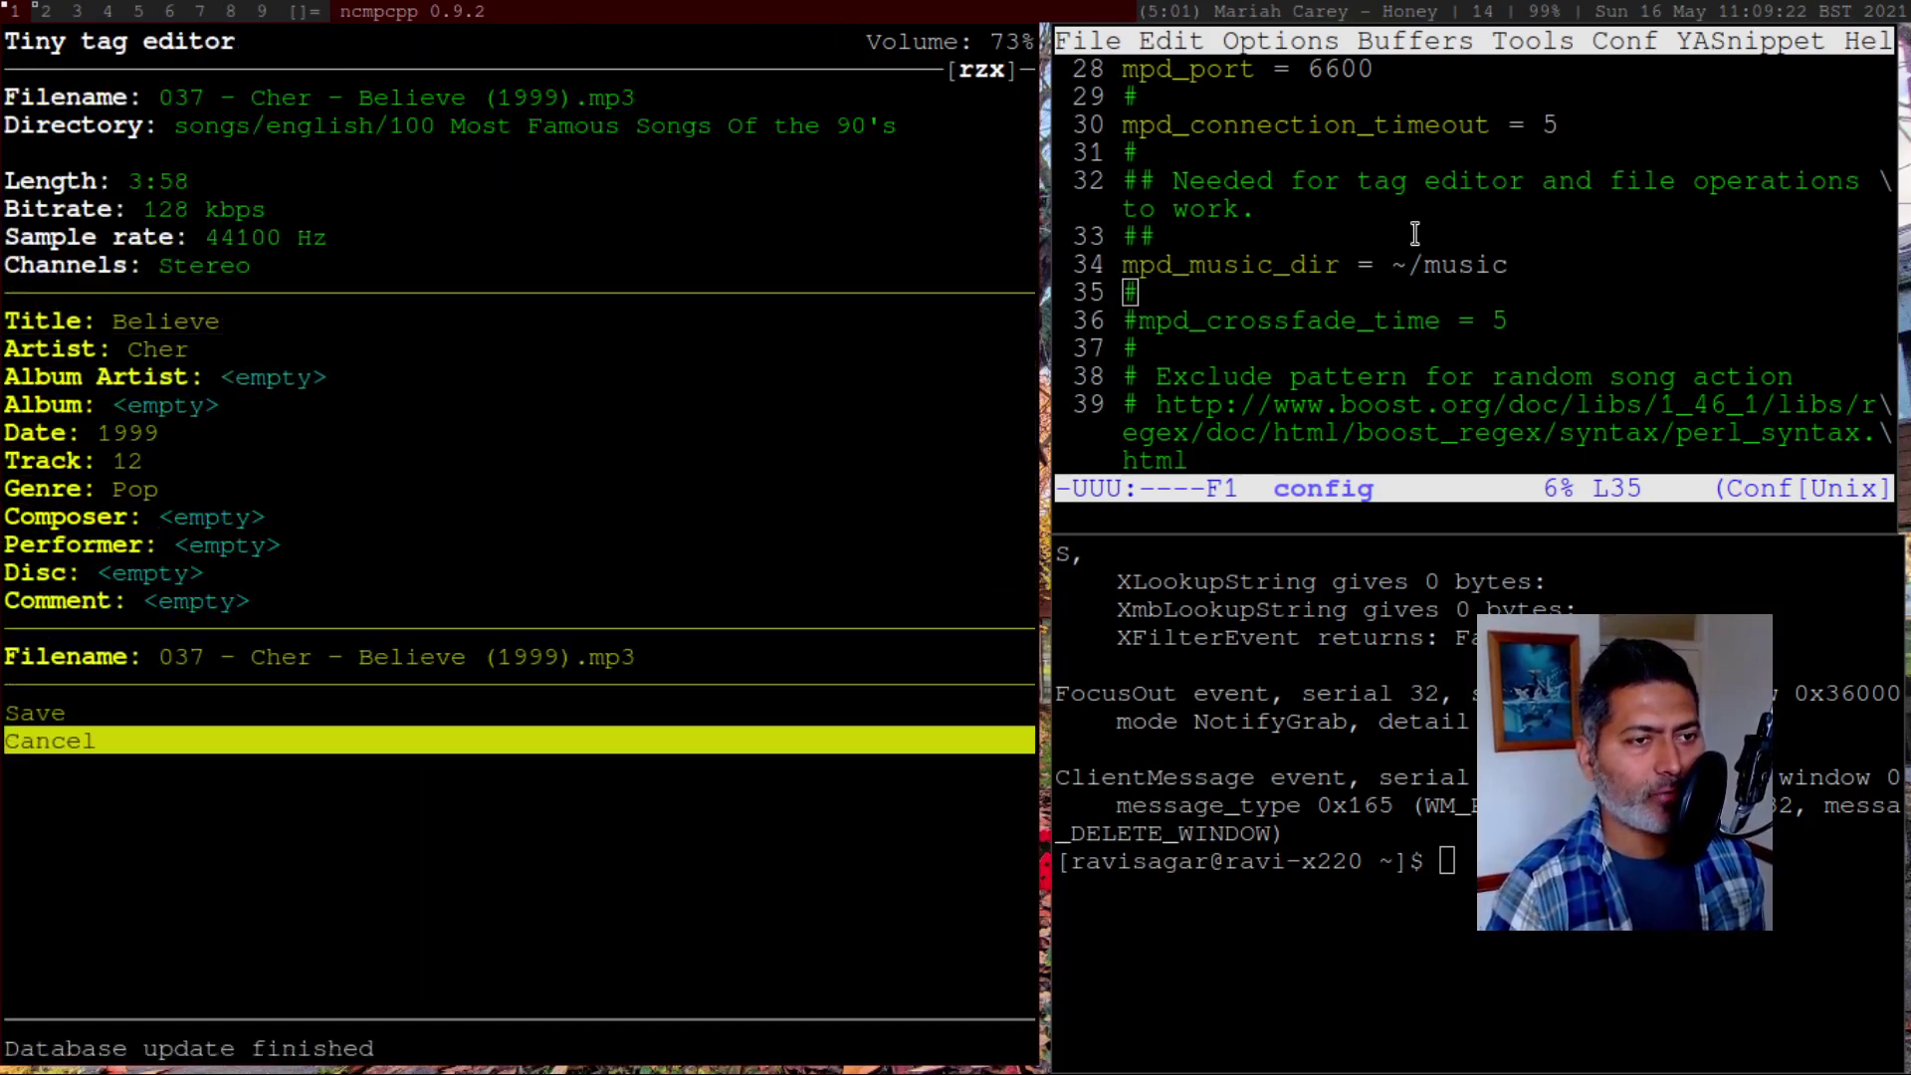
{"action": "key", "text": "Up"}
{"action": "key", "text": "Return"}
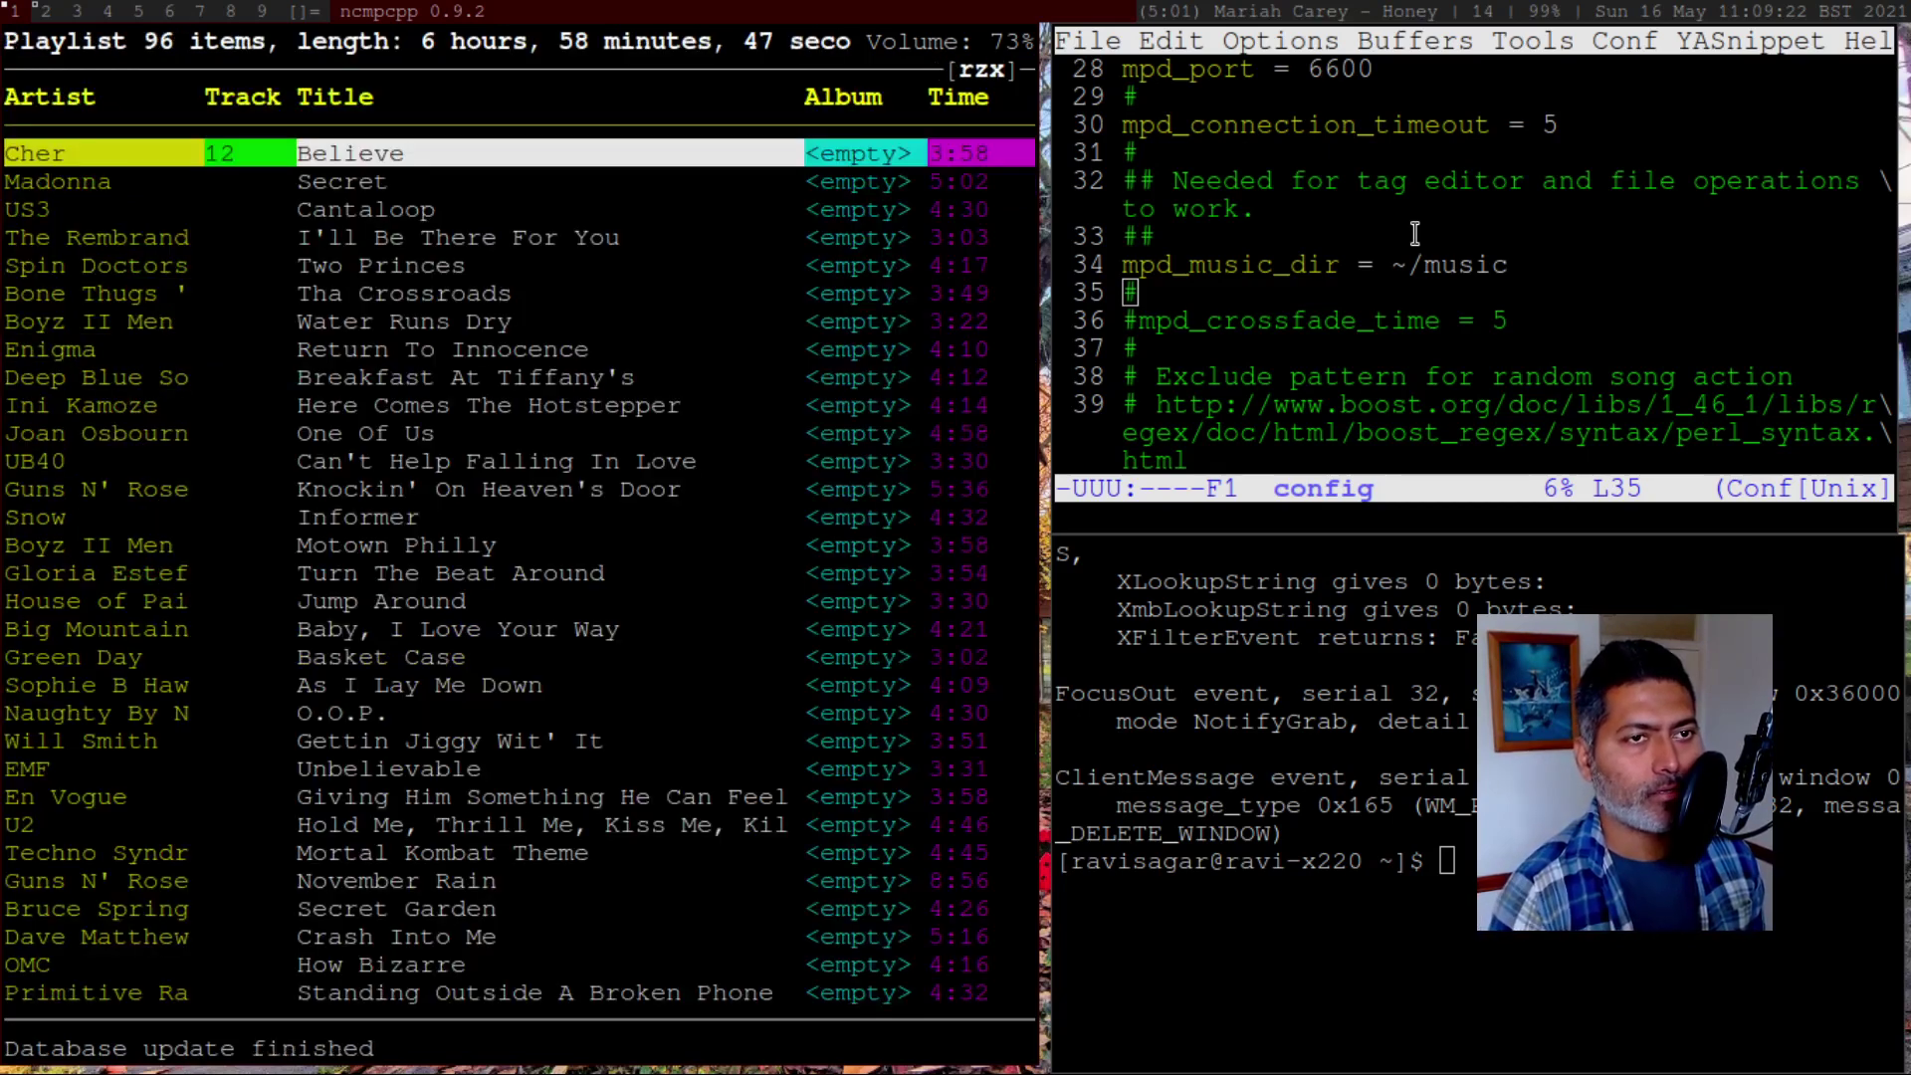
Update the music database and reopen Believe in the tag editor
{"action": "key", "text": "u"}
{"action": "key", "text": "Down"}
{"action": "key", "text": "Up"}
{"action": "key", "text": "e"}
Examine all tags of Believe after the database update and leave the editor without saving
{"action": "key", "text": "Down"}
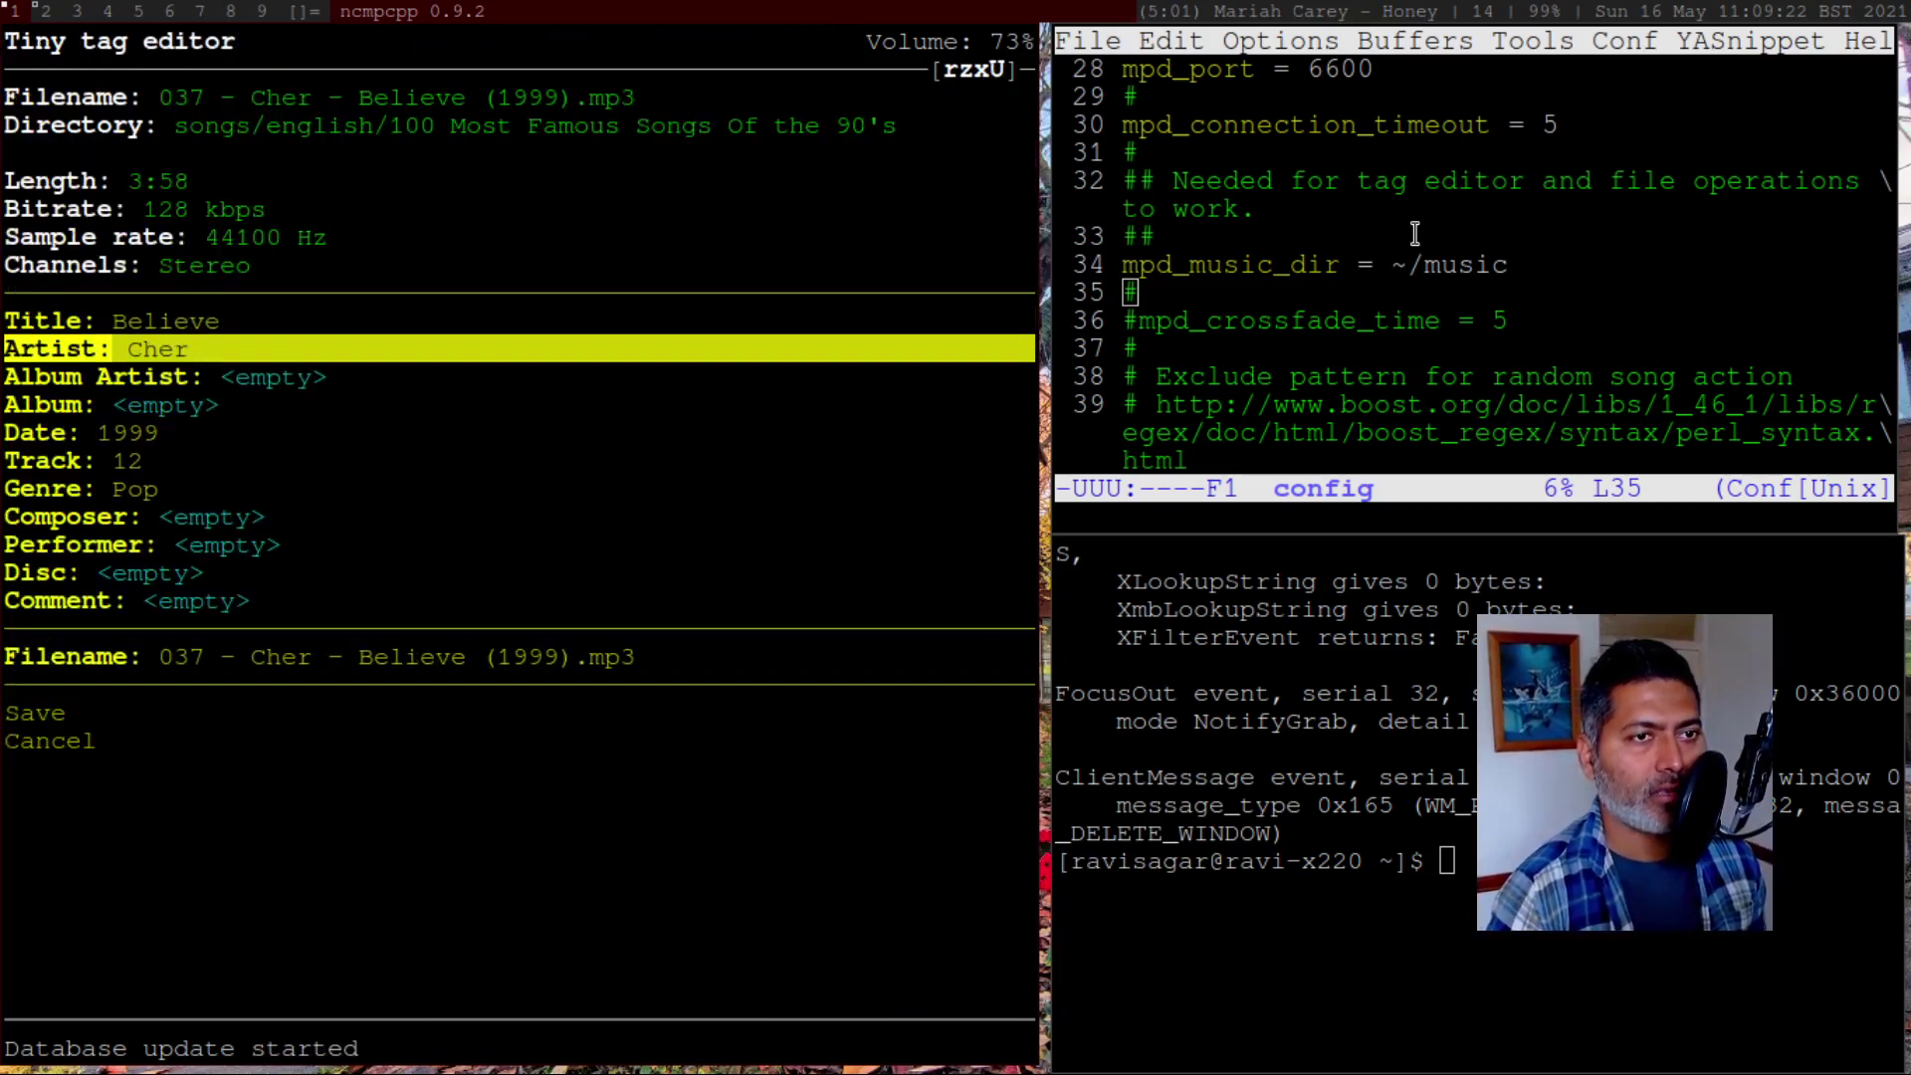
{"action": "key", "text": "Down"}
{"action": "key", "text": "Down"}
{"action": "key", "text": "Down"}
{"action": "key", "text": "Down"}
{"action": "key", "text": "Down"}
{"action": "key", "text": "Down"}
{"action": "key", "text": "Down"}
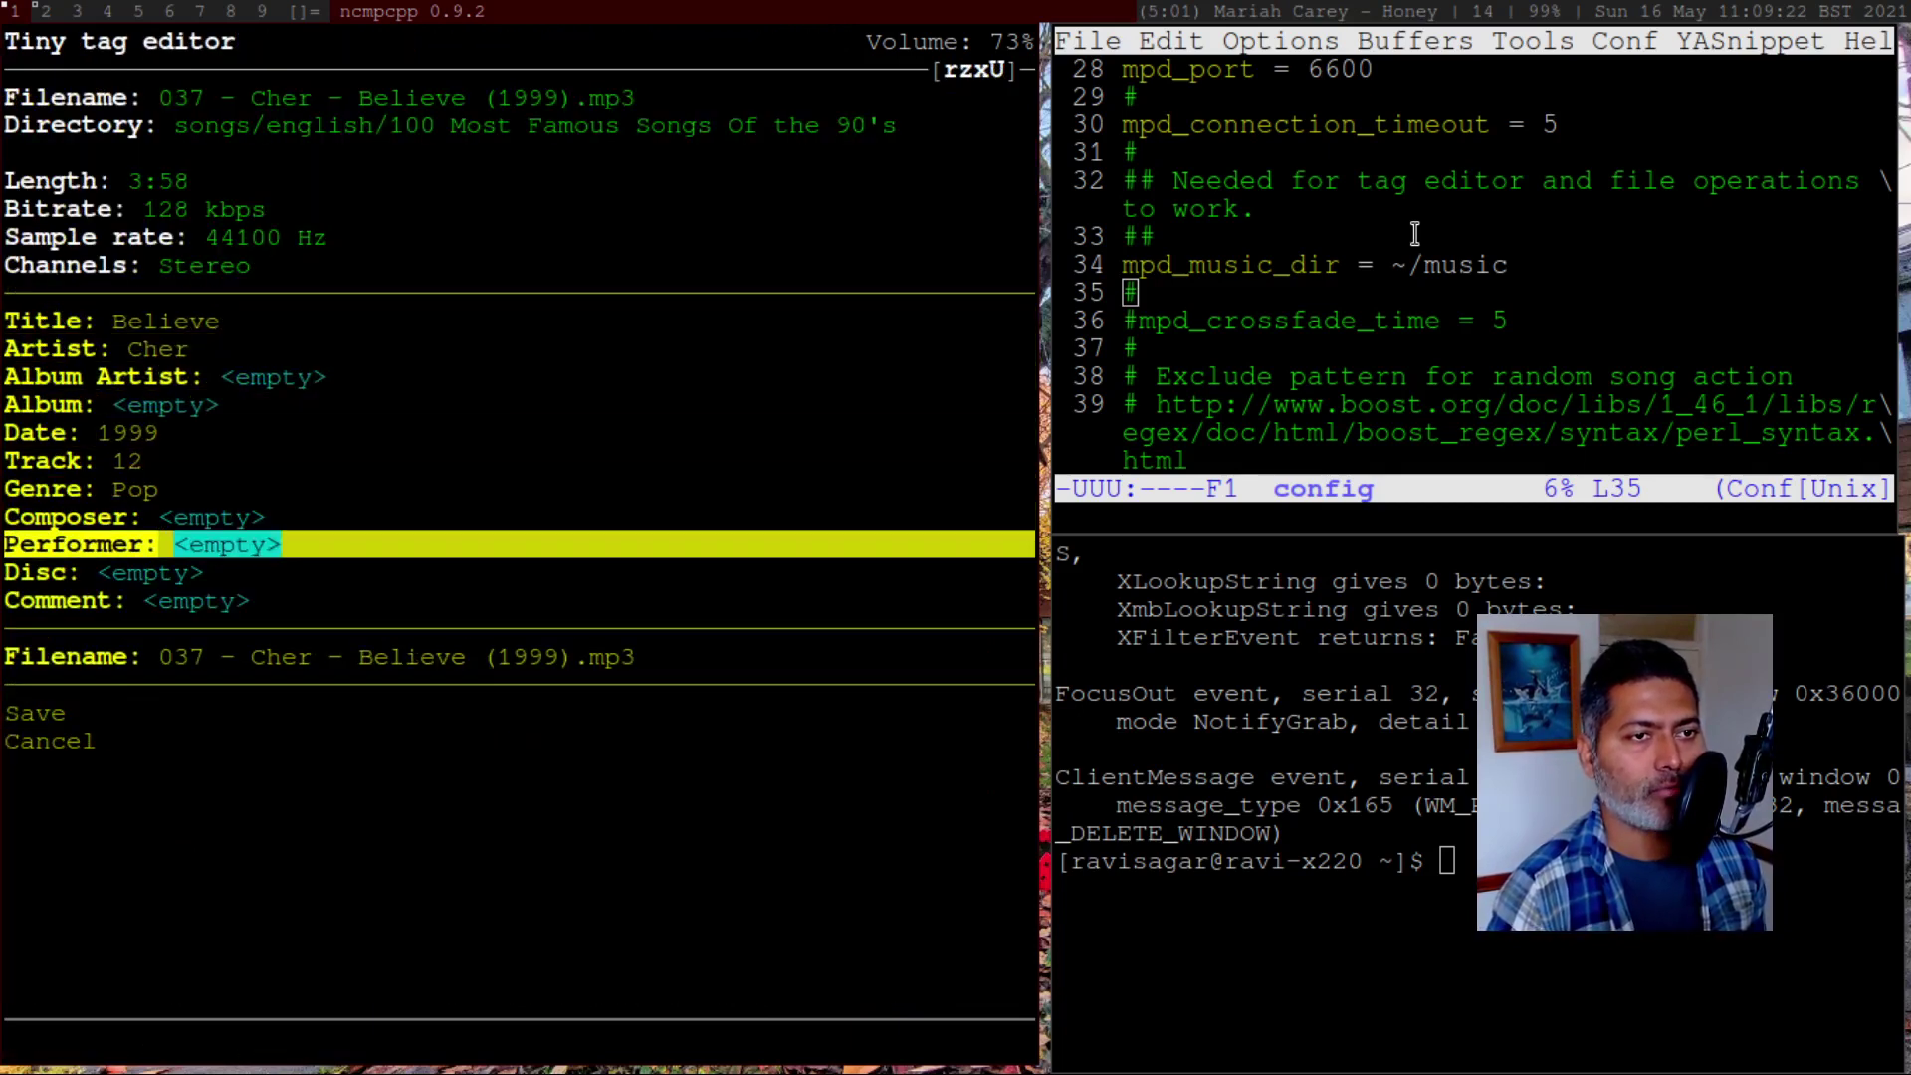
{"action": "key", "text": "Down"}
{"action": "key", "text": "Down"}
{"action": "key", "text": "Down"}
{"action": "key", "text": "Down"}
{"action": "key", "text": "Down"}
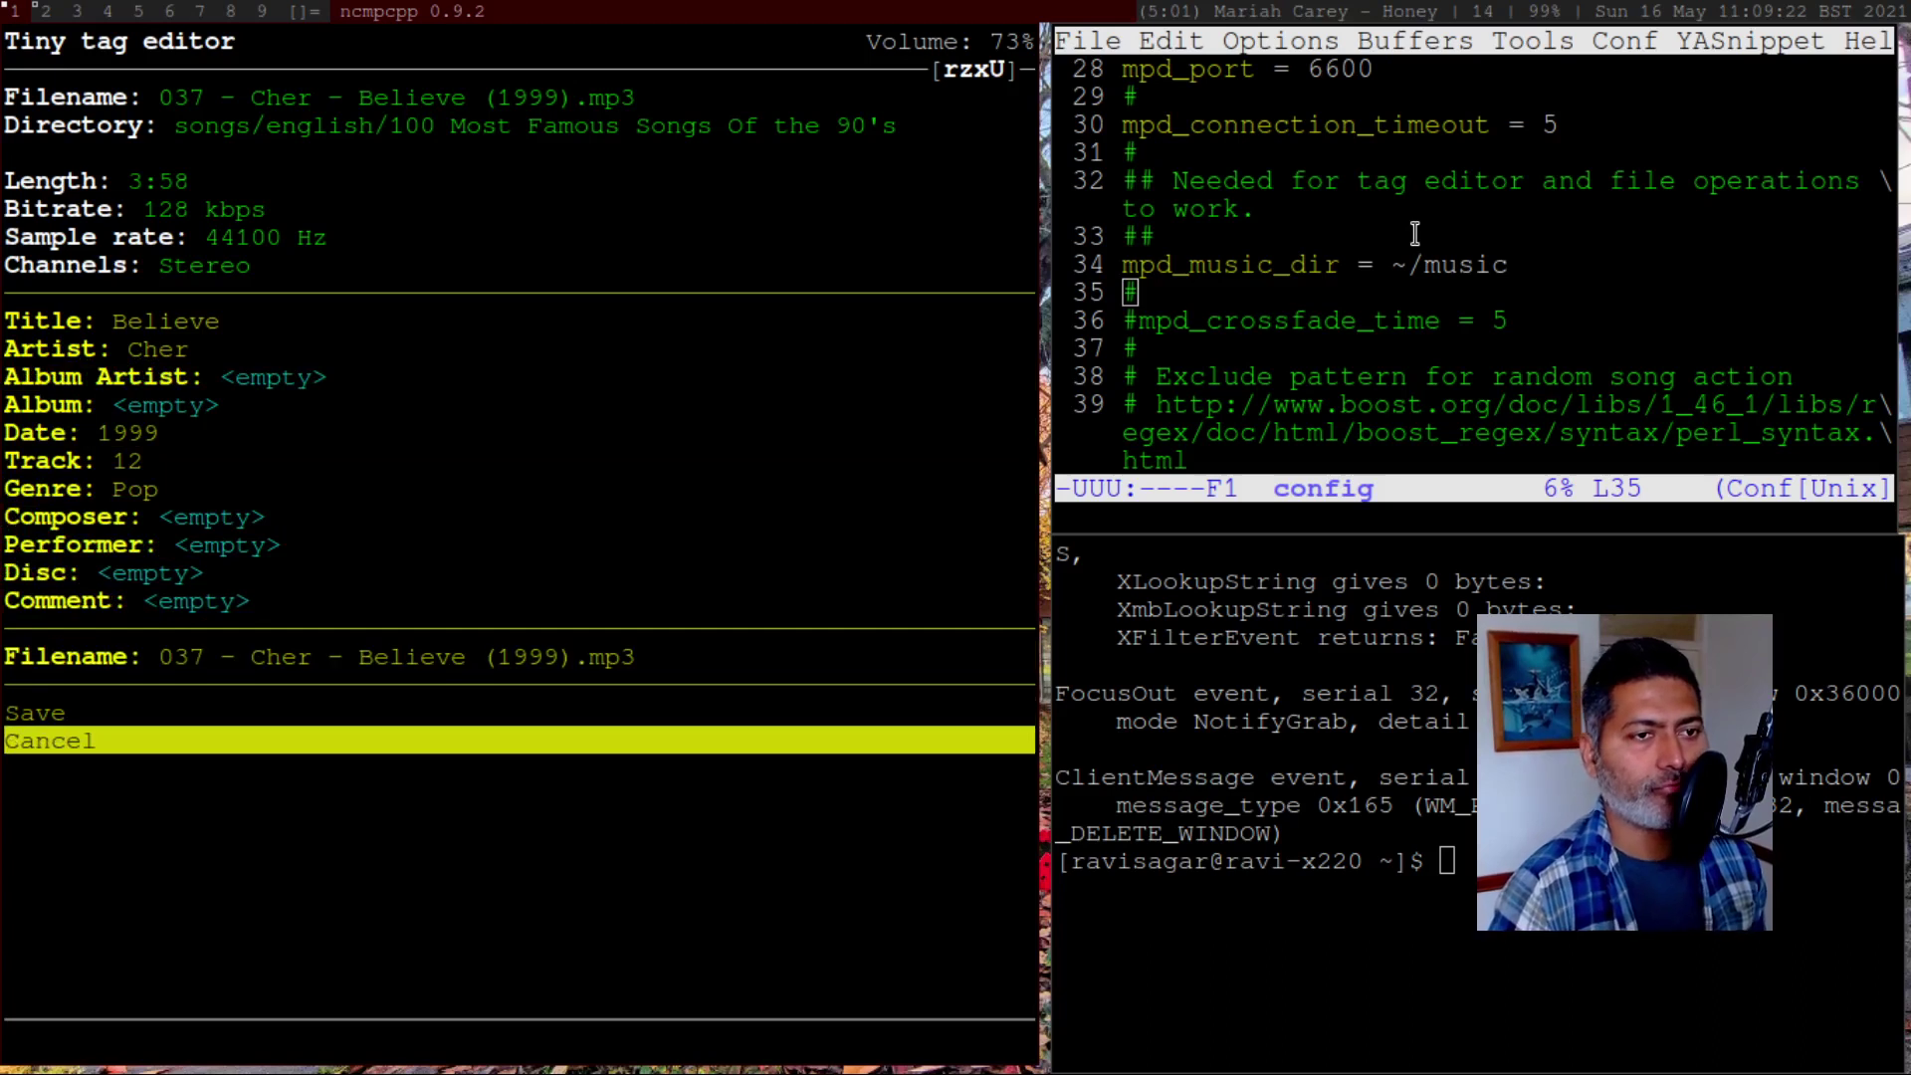
{"action": "key", "text": "Up"}
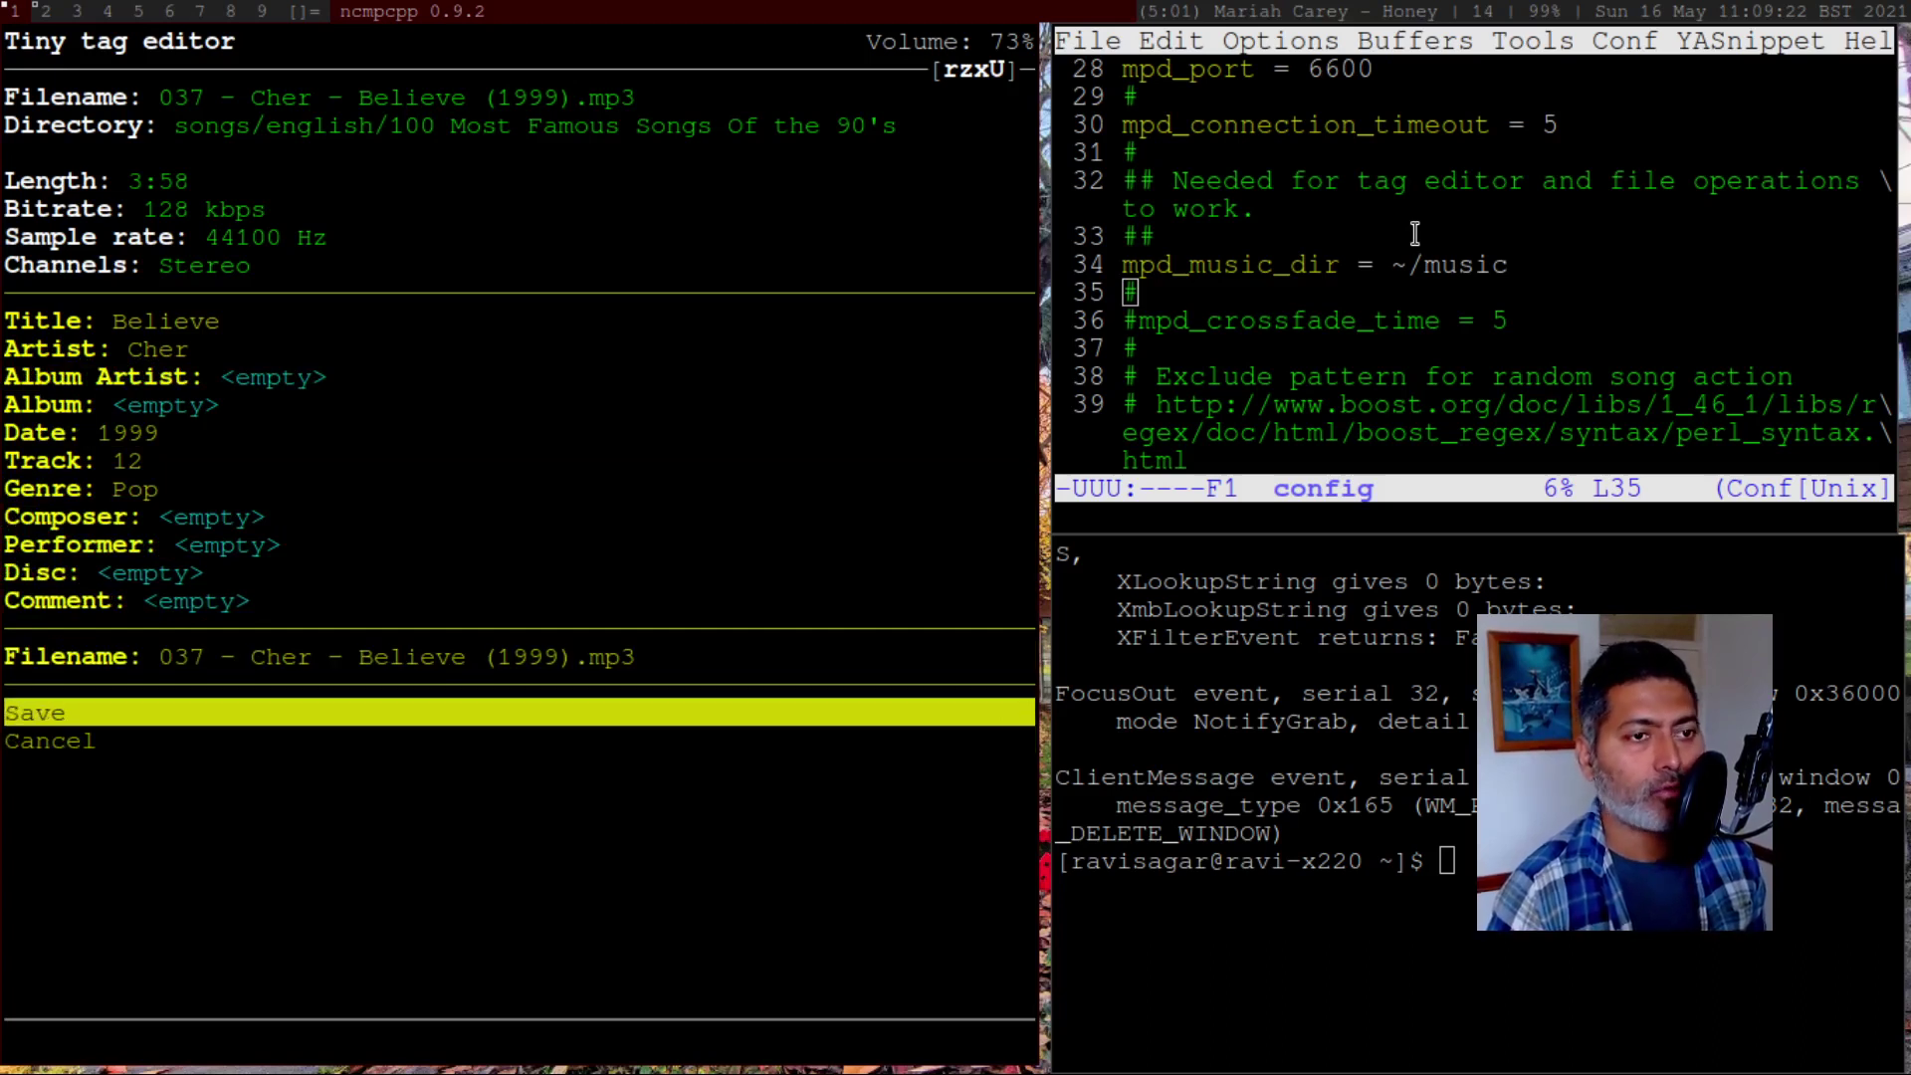
{"action": "key", "text": "Down"}
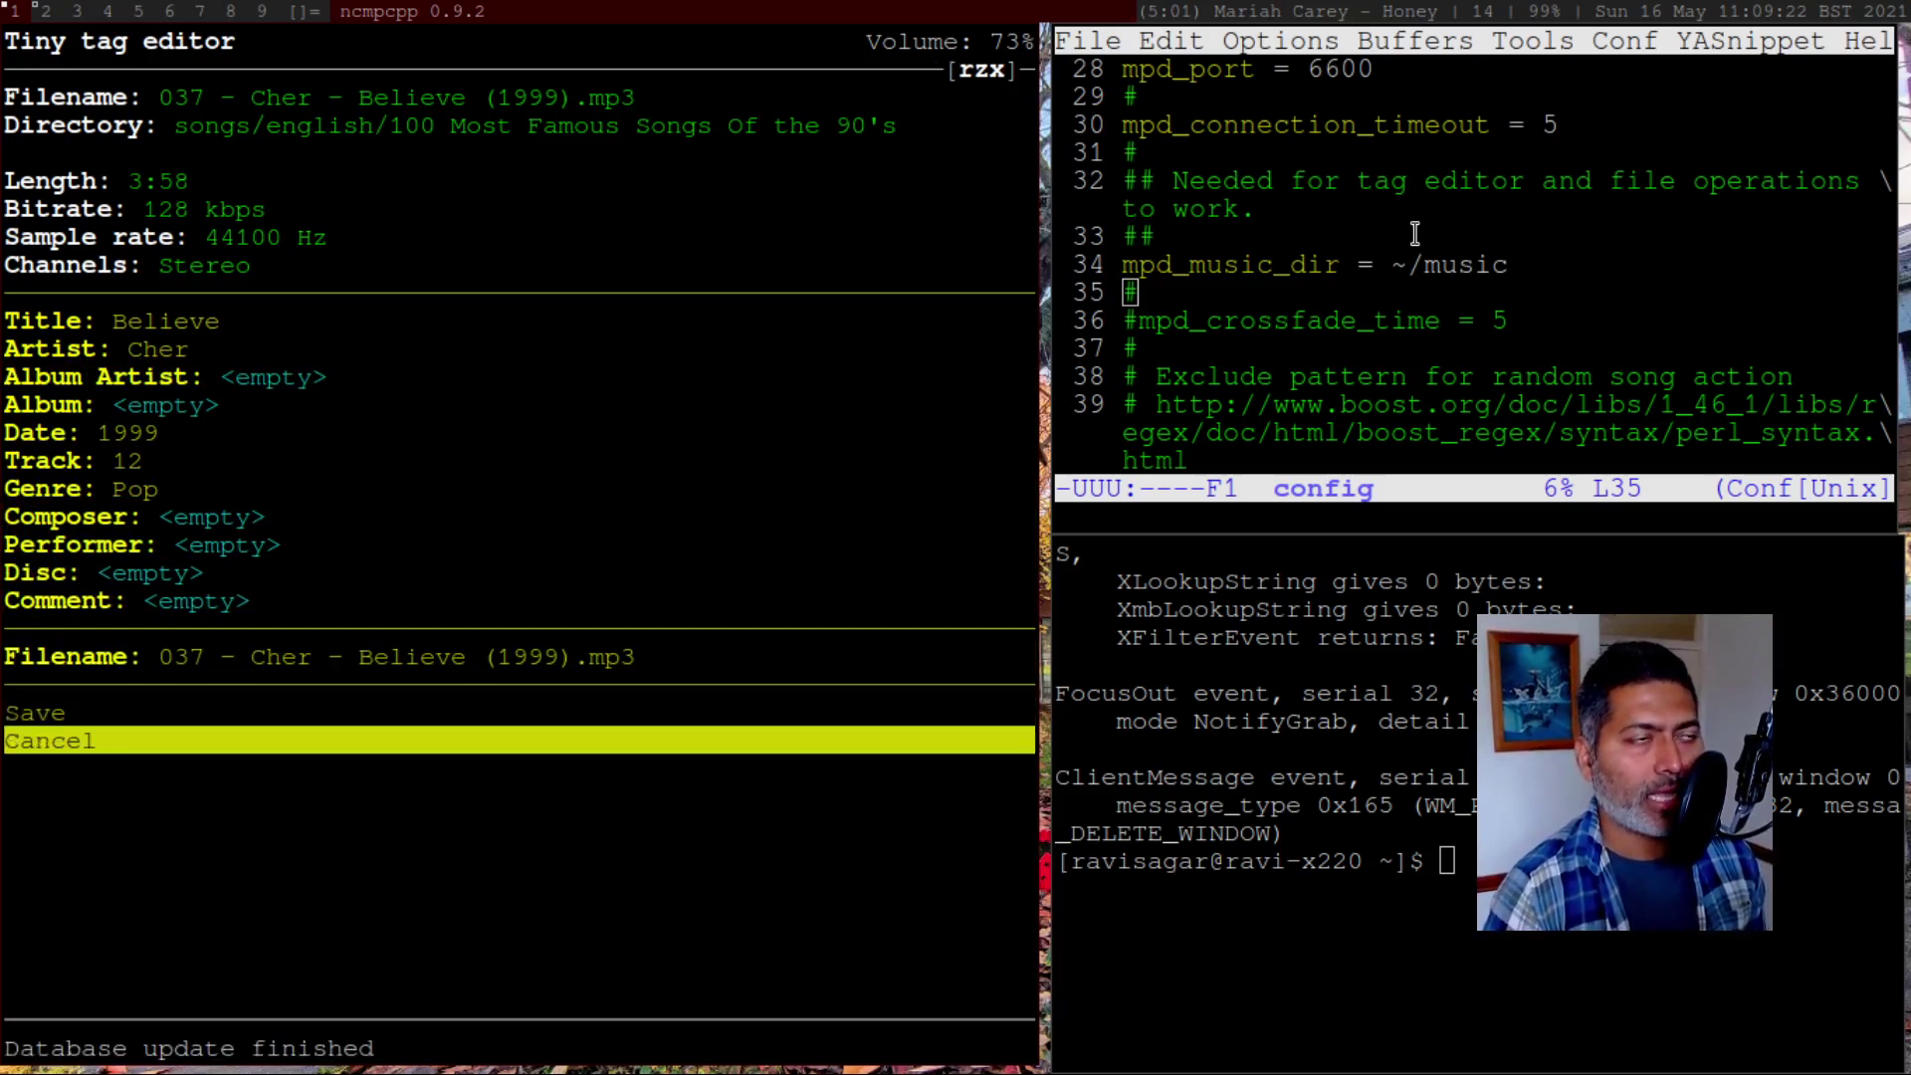
{"action": "key", "text": "Up"}
{"action": "key", "text": "Down"}
{"action": "key", "text": "Return"}
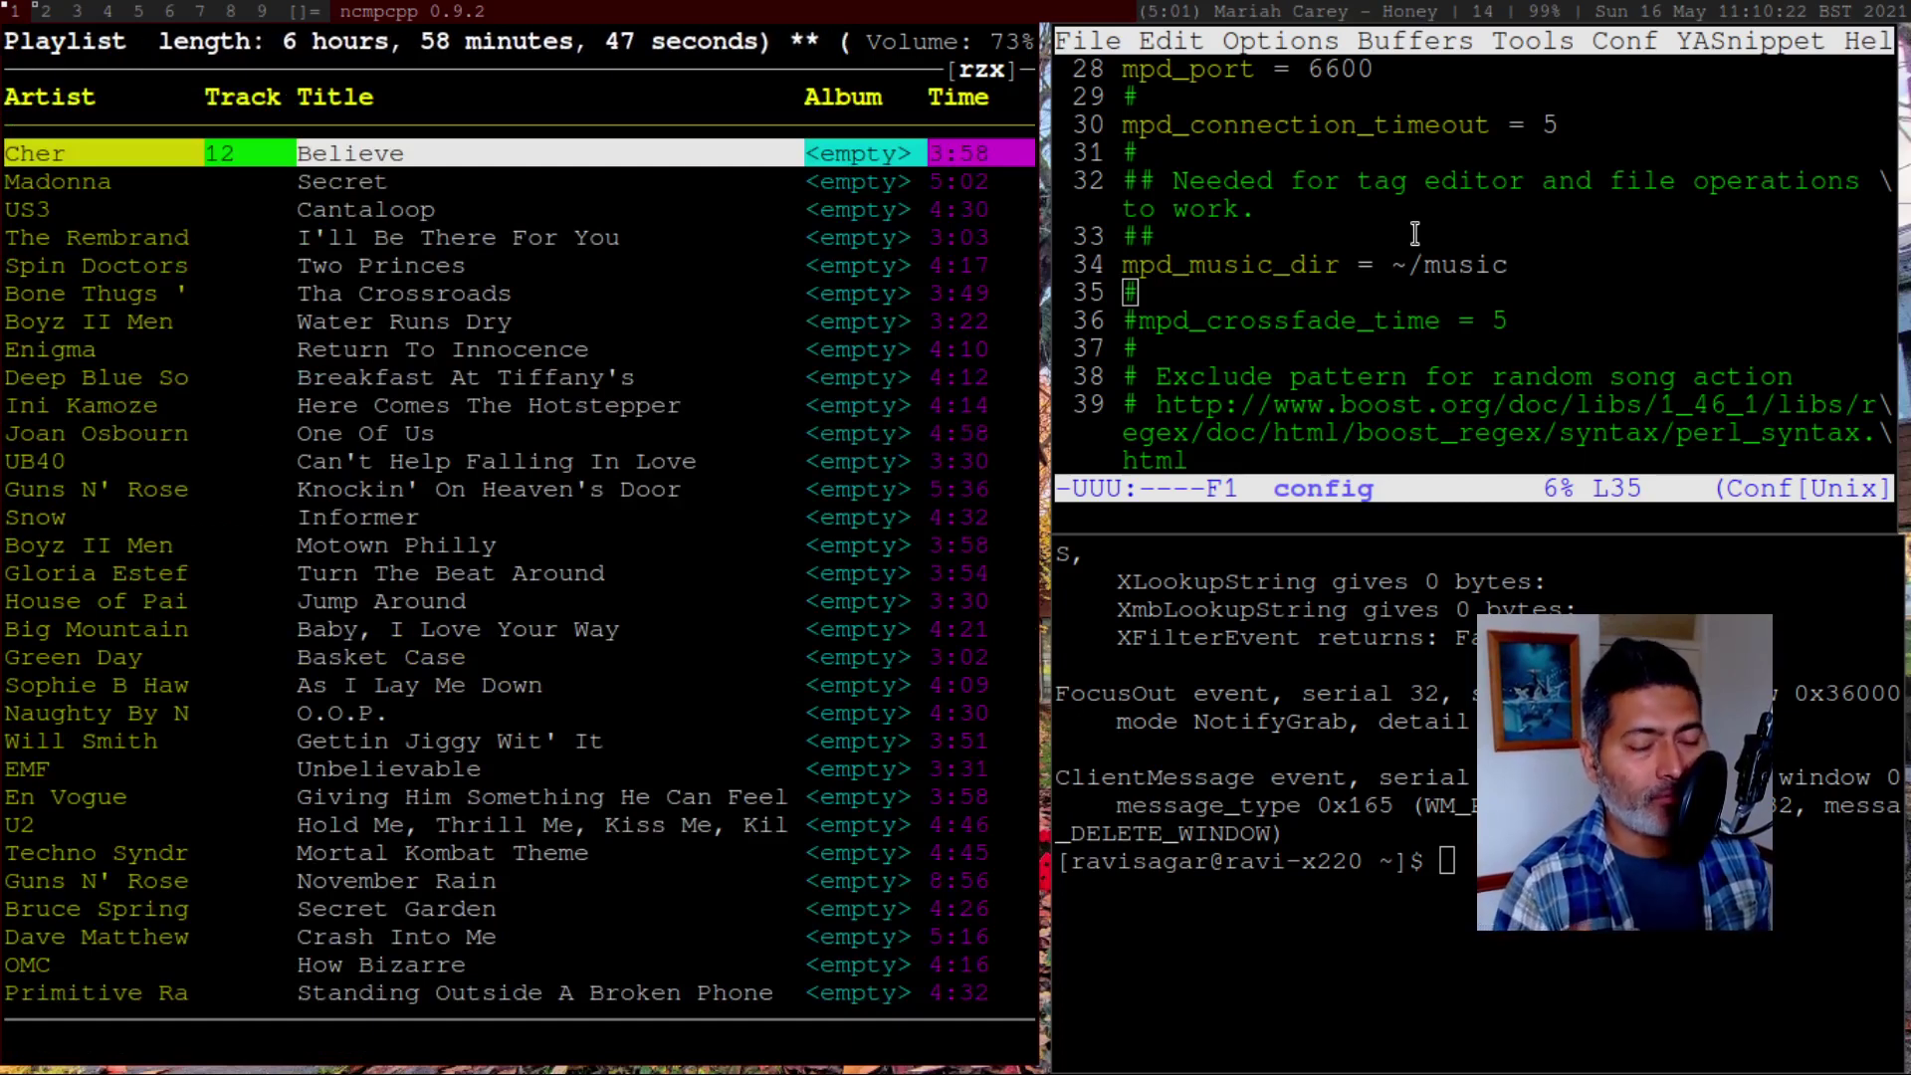
{"action": "key", "text": "Down"}
{"action": "key", "text": "Up"}
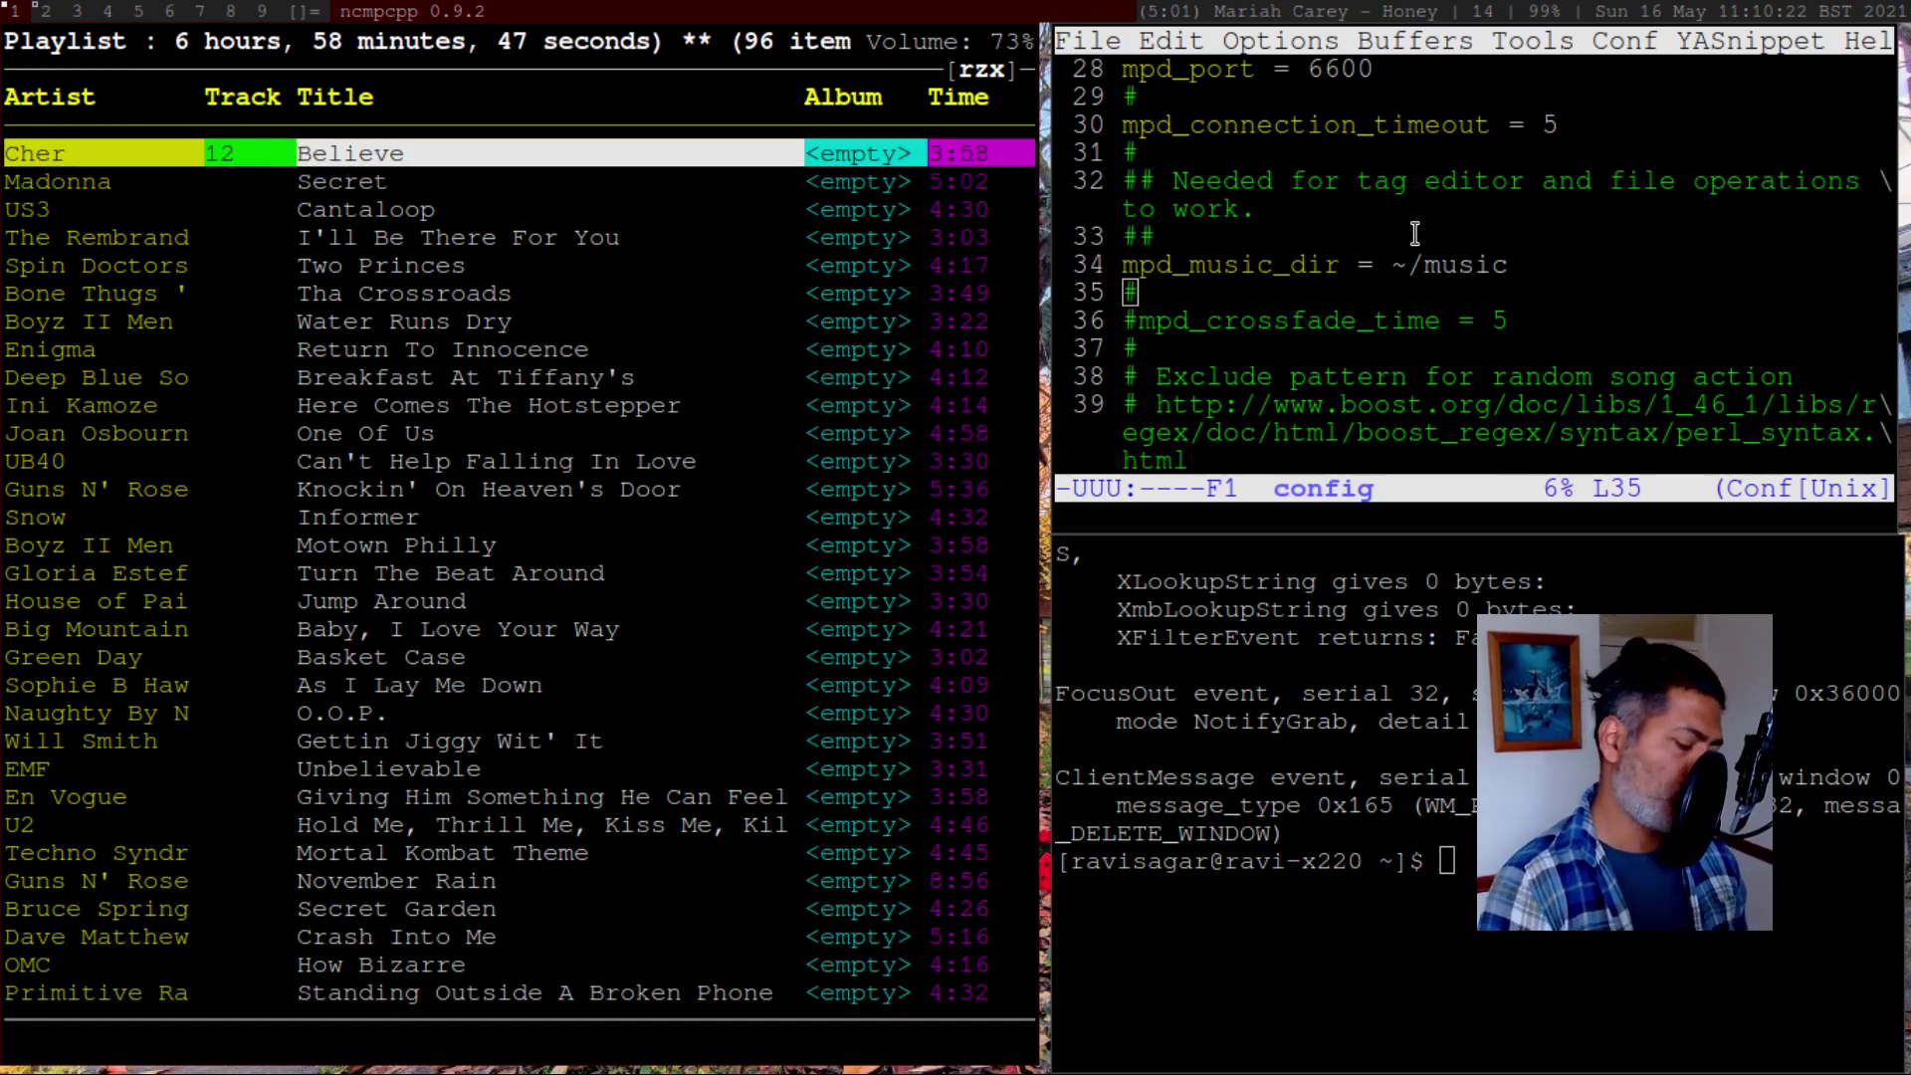
Locate the currently playing song, Honey, in the playlist and in its folder in the music browser
{"action": "key", "text": "o"}
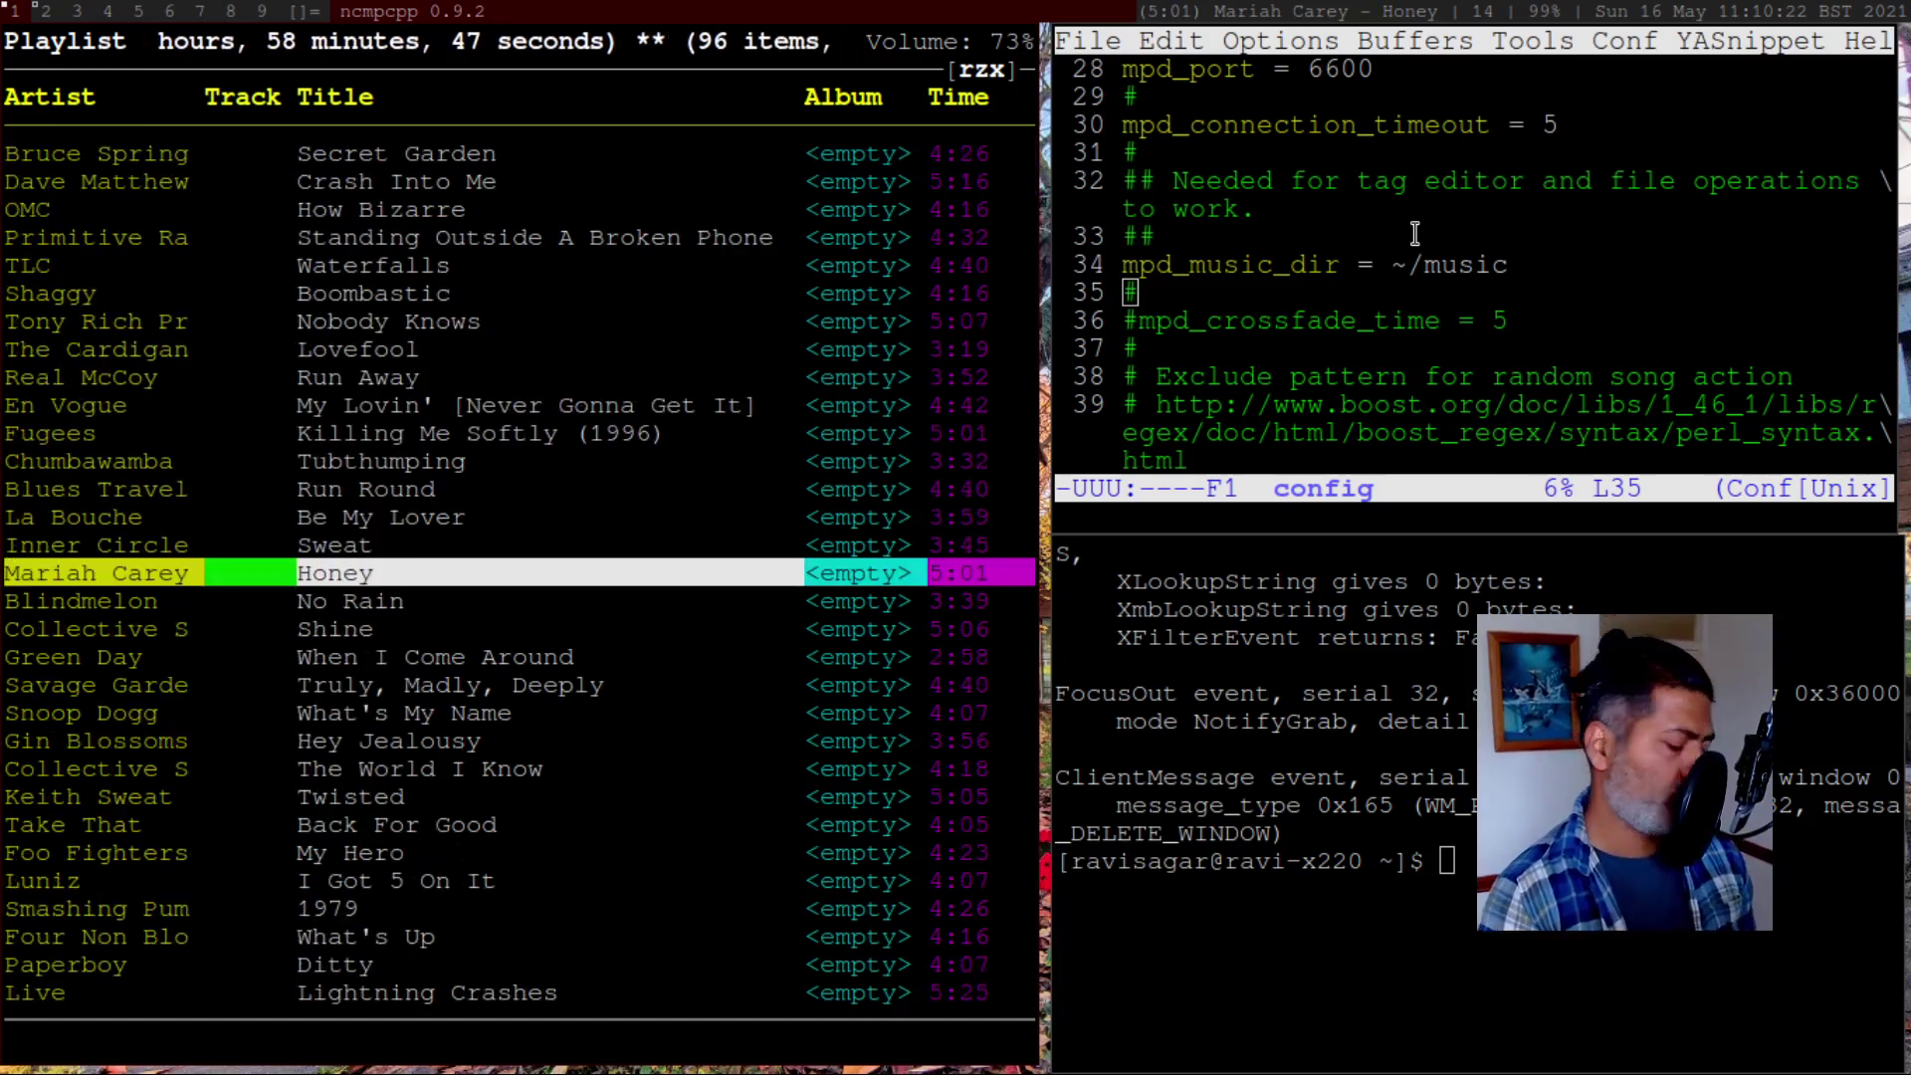
{"action": "key", "text": "2"}
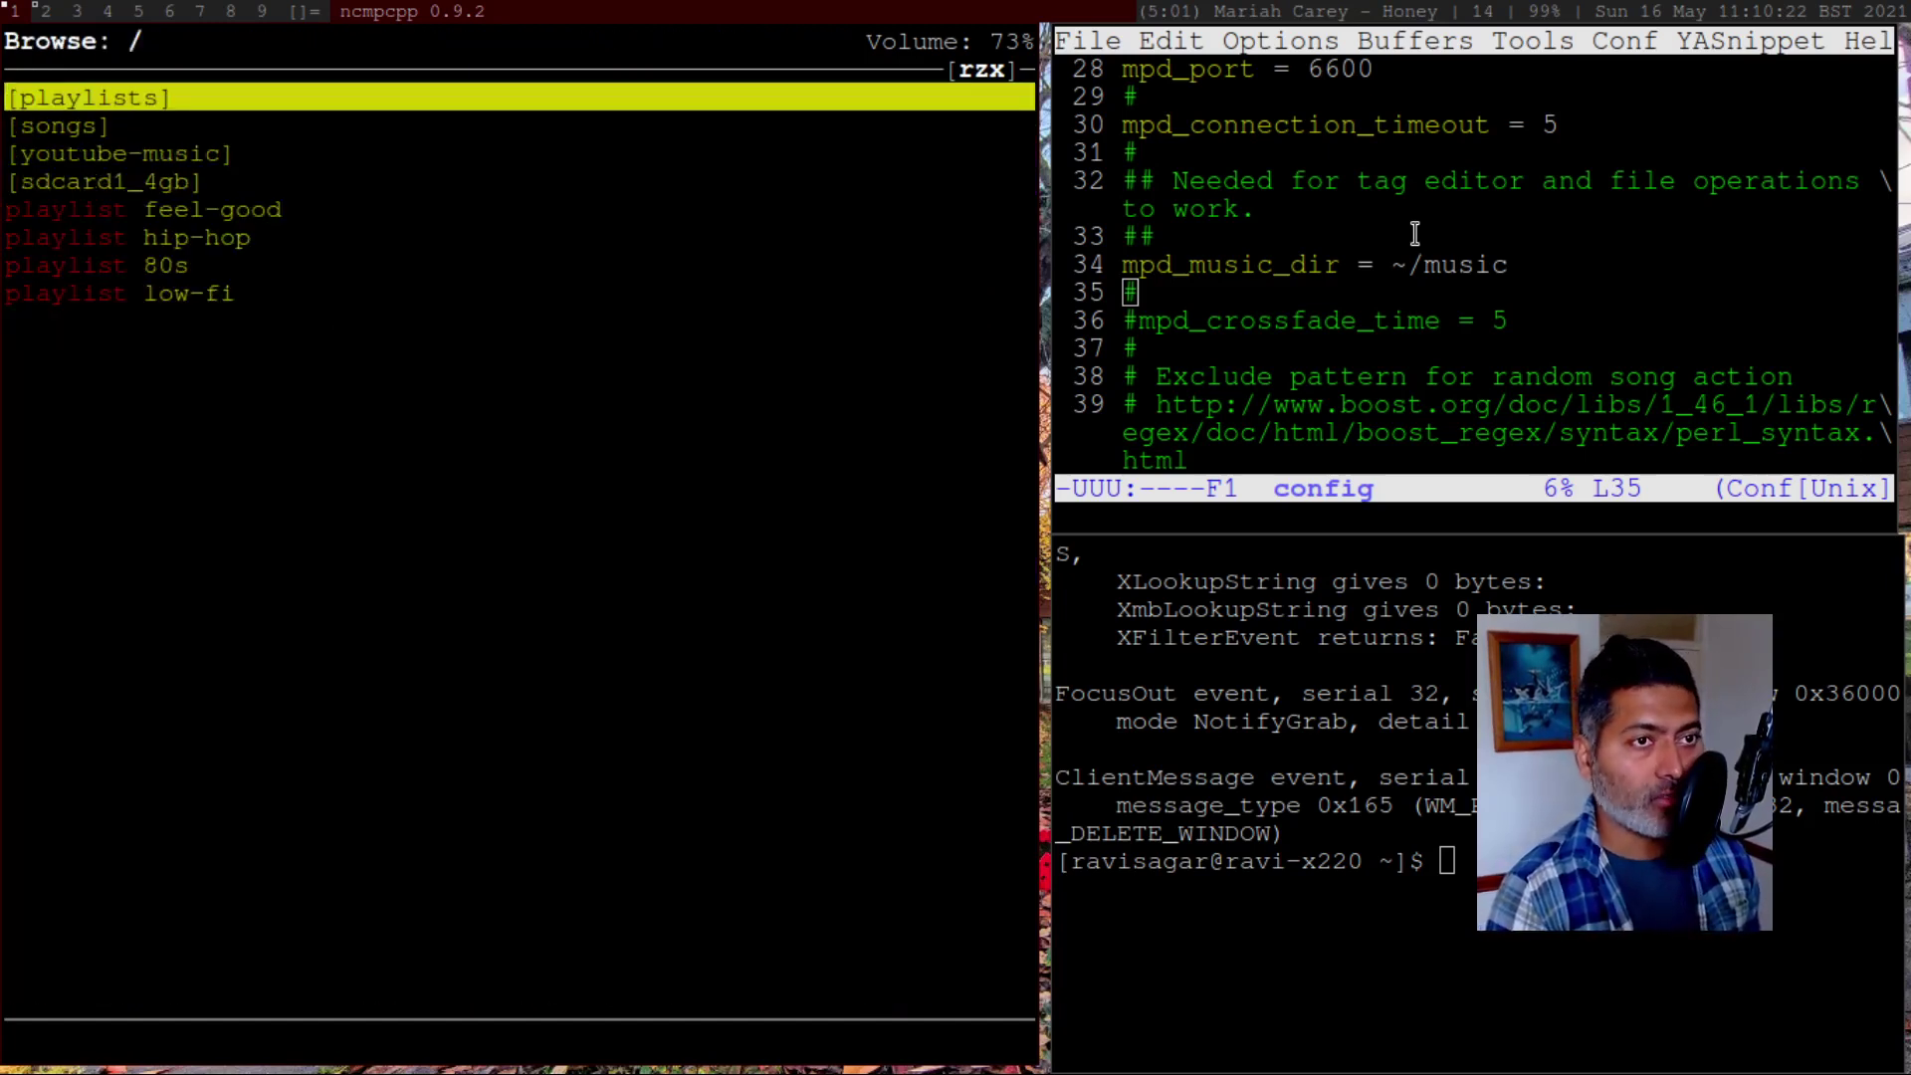
{"action": "key", "text": "o"}
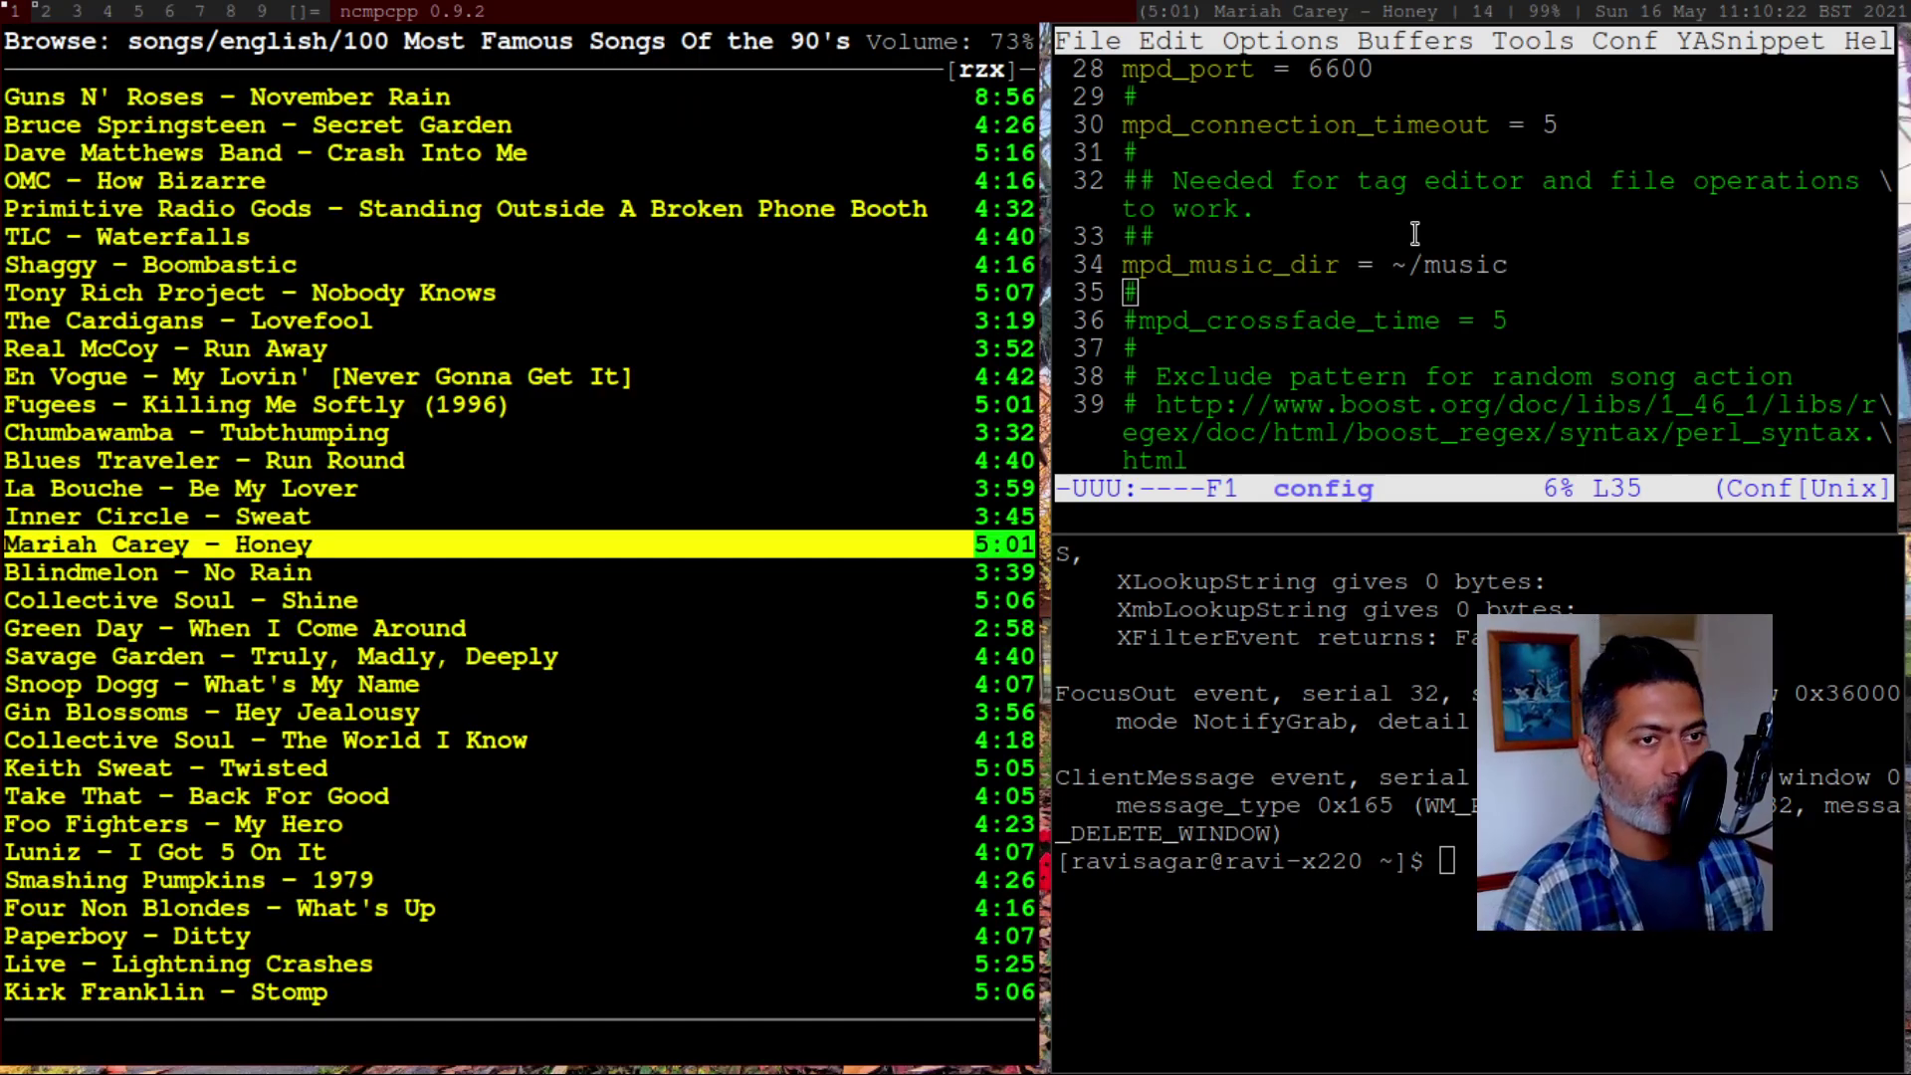
{"action": "key", "text": "Up"}
{"action": "key", "text": "Up"}
{"action": "key", "text": "Up"}
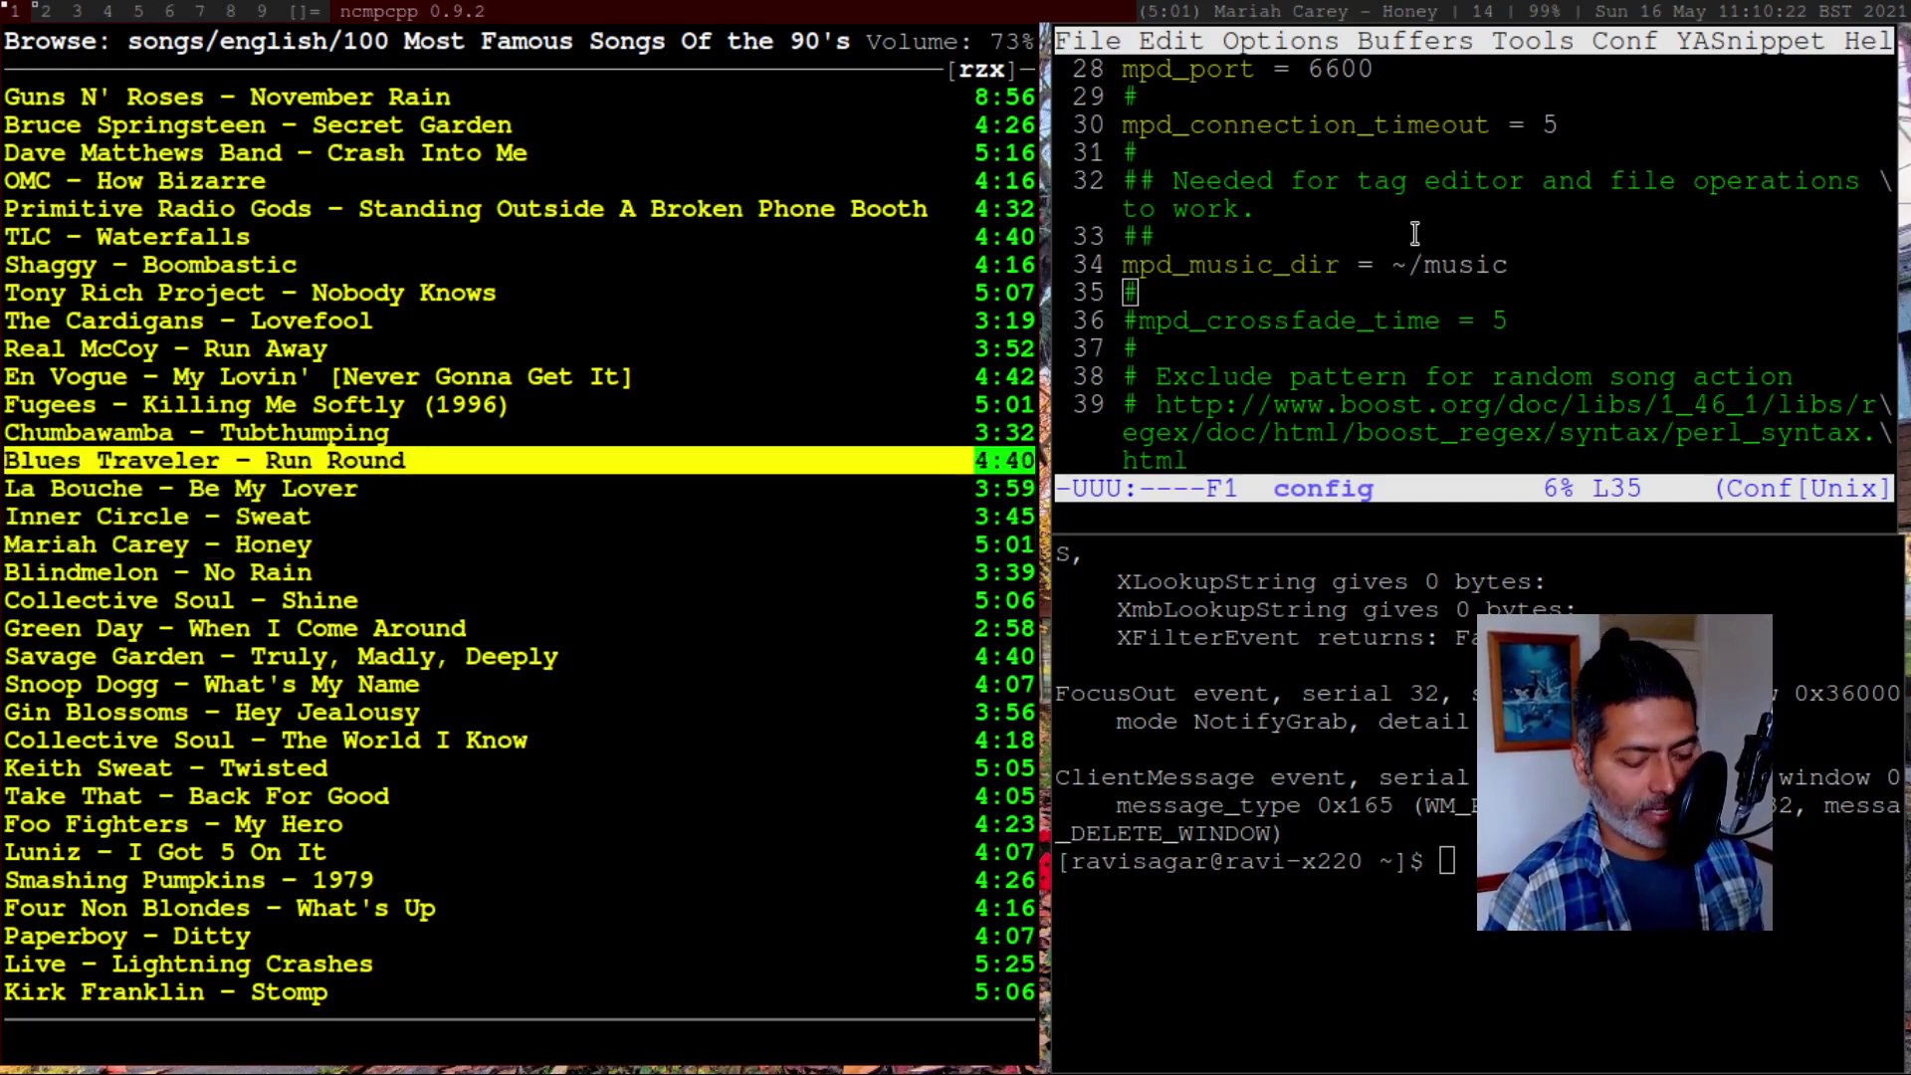
Look through the songs of the 100 Most Famous Songs Of the 90's folder in the music browser
{"action": "key", "text": "Up"}
{"action": "key", "text": "Up"}
{"action": "key", "text": "Up"}
{"action": "key", "text": "Up"}
{"action": "key", "text": "Up"}
{"action": "key", "text": "Up"}
{"action": "key", "text": "Up"}
{"action": "key", "text": "Up"}
{"action": "key", "text": "Up"}
{"action": "key", "text": "Up"}
{"action": "key", "text": "Up"}
{"action": "key", "text": "Up"}
{"action": "key", "text": "Up"}
{"action": "key", "text": "Up"}
{"action": "key", "text": "Up"}
{"action": "key", "text": "Up"}
{"action": "key", "text": "Up"}
{"action": "key", "text": "Up"}
{"action": "key", "text": "Up"}
{"action": "key", "text": "Up"}
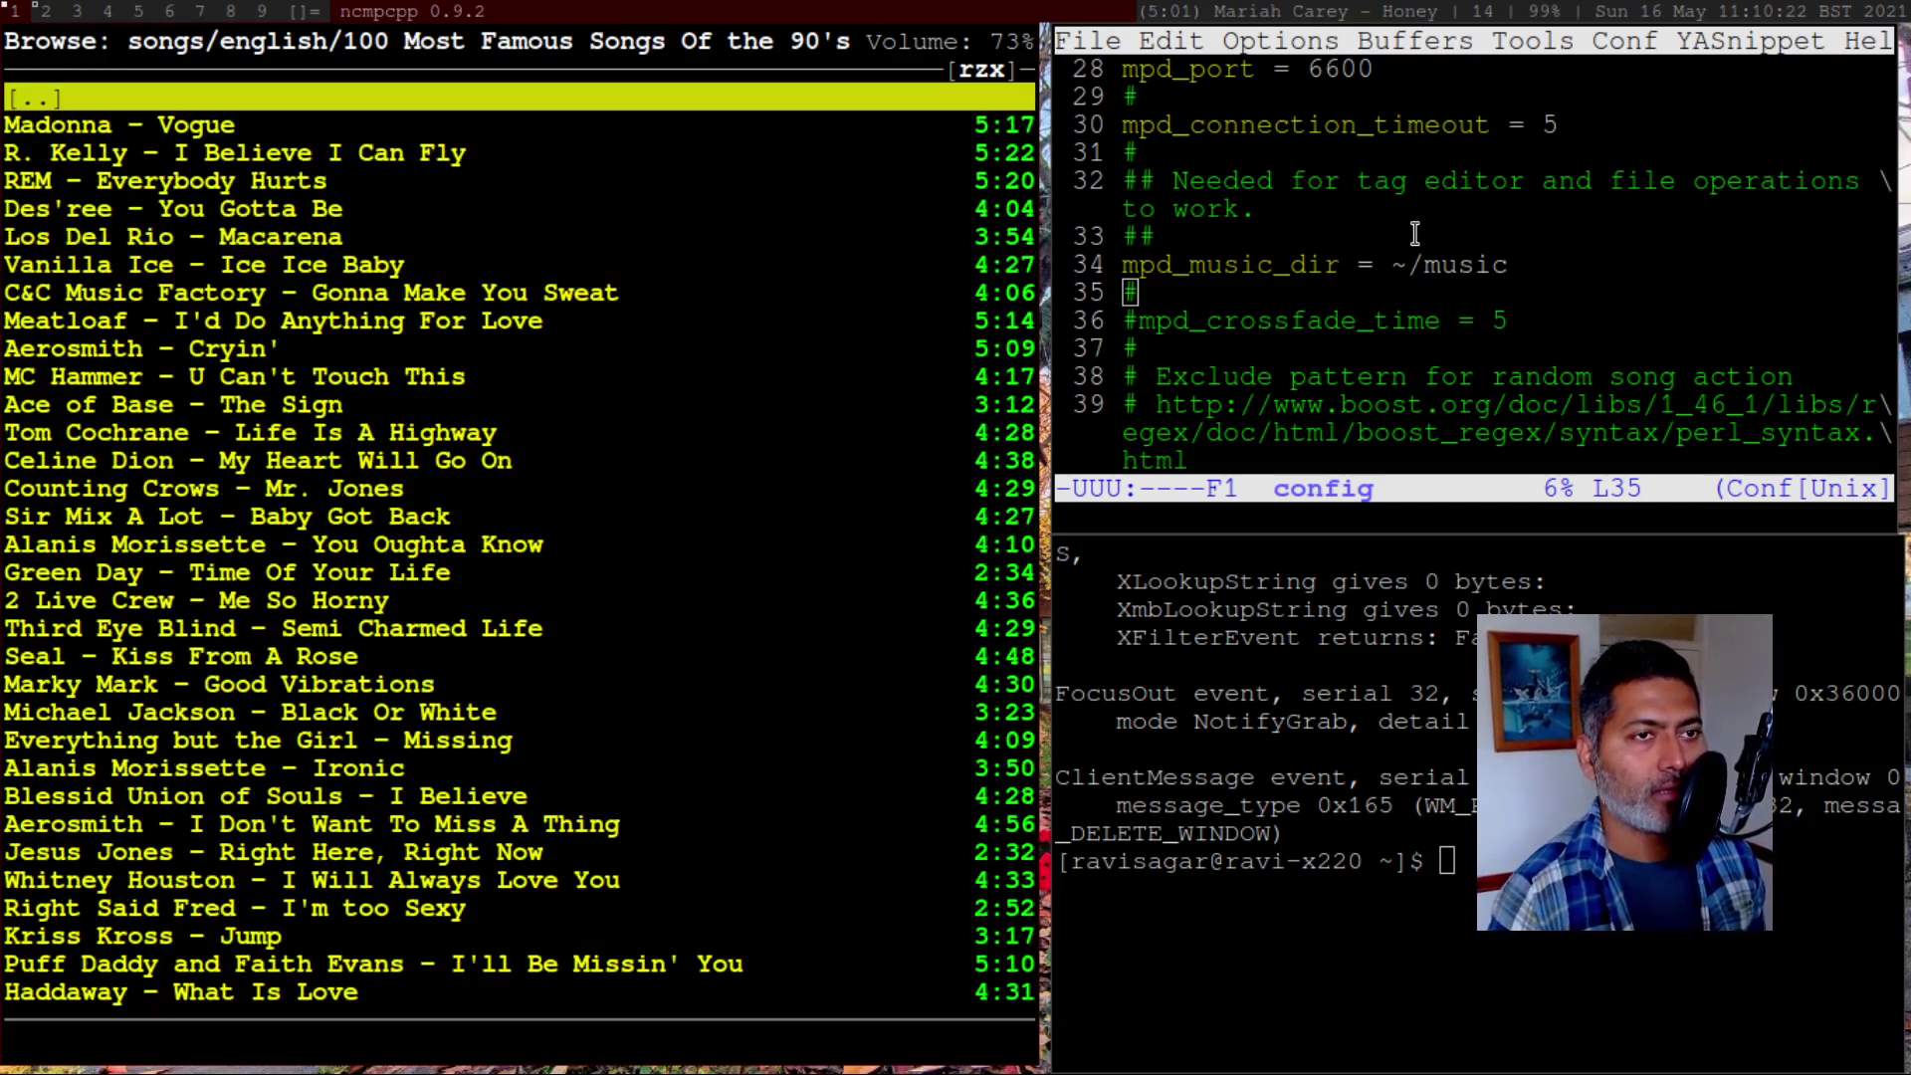
{"action": "key", "text": "Down"}
{"action": "key", "text": "Down"}
{"action": "key", "text": "Down"}
{"action": "key", "text": "Down"}
{"action": "key", "text": "Down"}
{"action": "key", "text": "Down"}
{"action": "key", "text": "Down"}
{"action": "key", "text": "Down"}
{"action": "key", "text": "Down"}
{"action": "key", "text": "Down"}
{"action": "key", "text": "Down"}
{"action": "key", "text": "Down"}
{"action": "key", "text": "Down"}
{"action": "key", "text": "Down"}
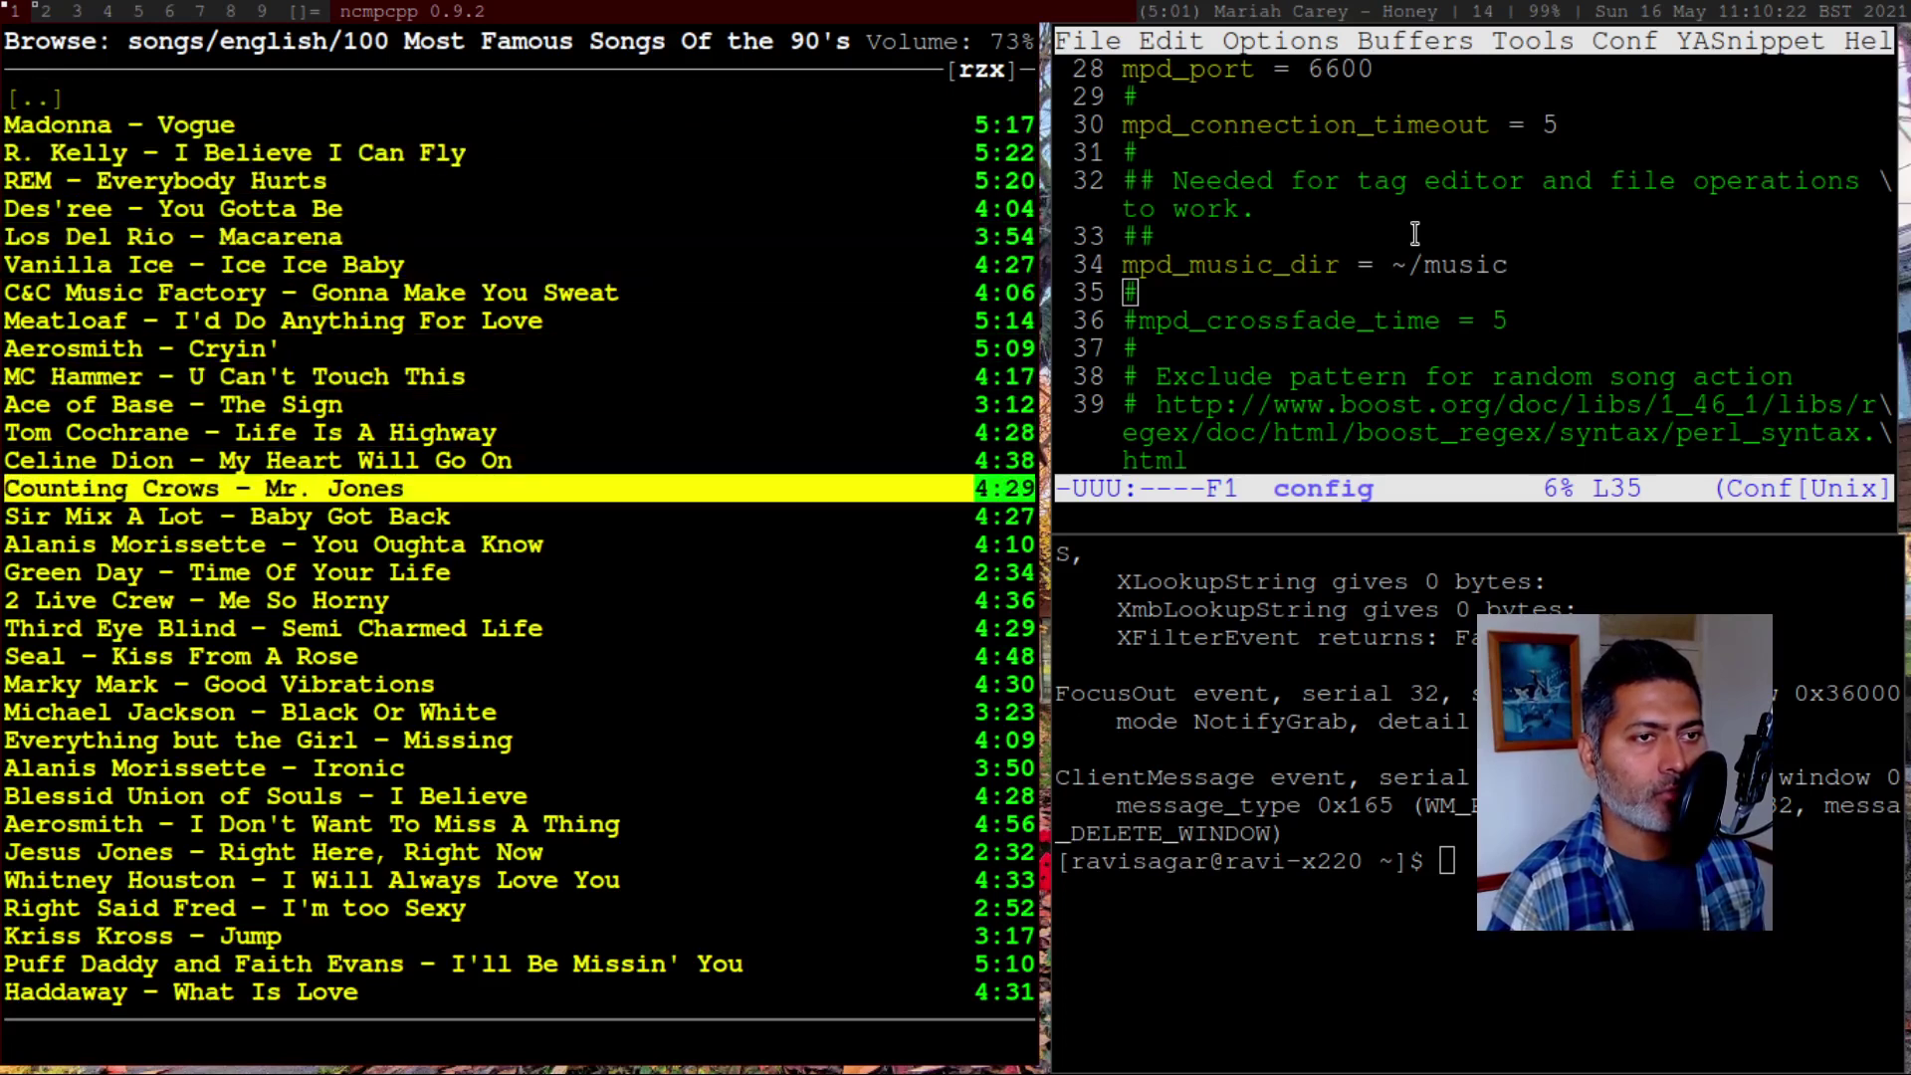
{"action": "key", "text": "Down"}
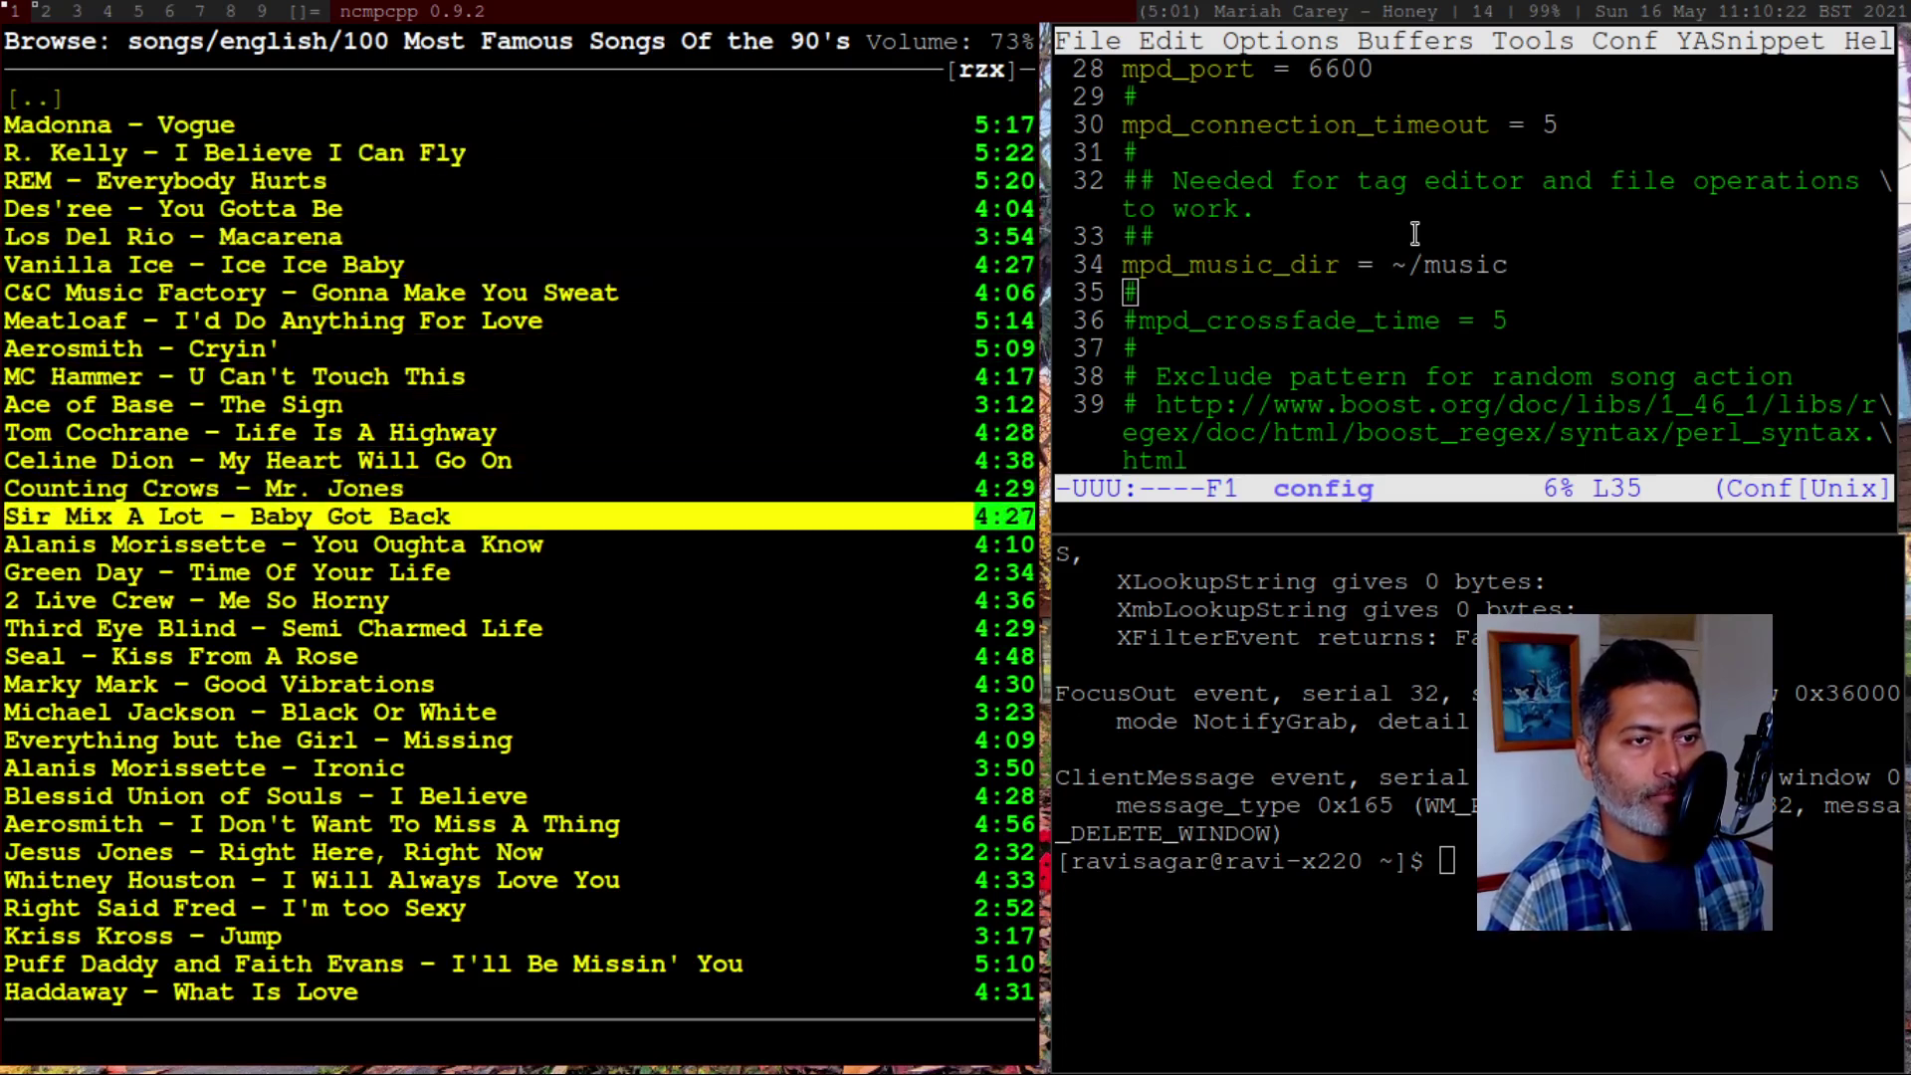
{"action": "key", "text": "Up"}
{"action": "key", "text": "Up"}
{"action": "key", "text": "Up"}
{"action": "key", "text": "Up"}
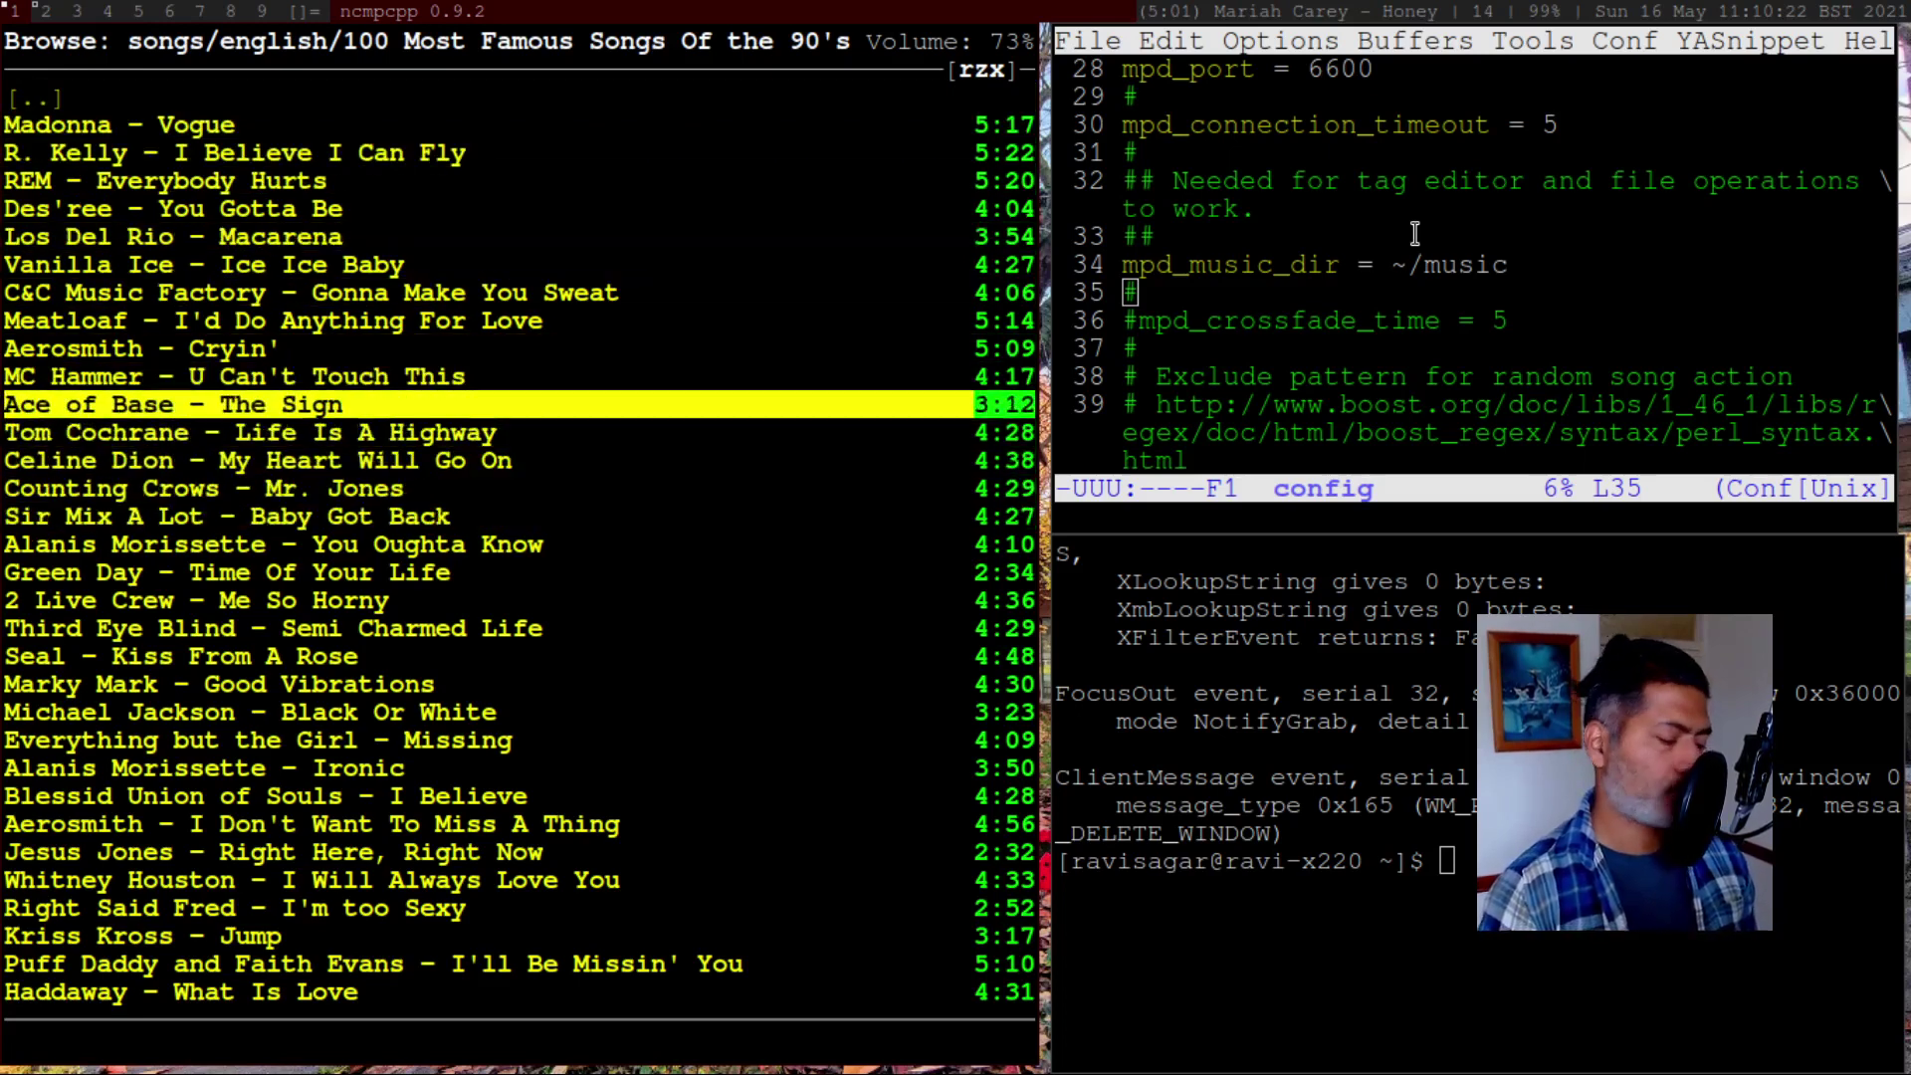
Return to the playlist, start playing Honey and pause it
{"action": "key", "text": "1"}
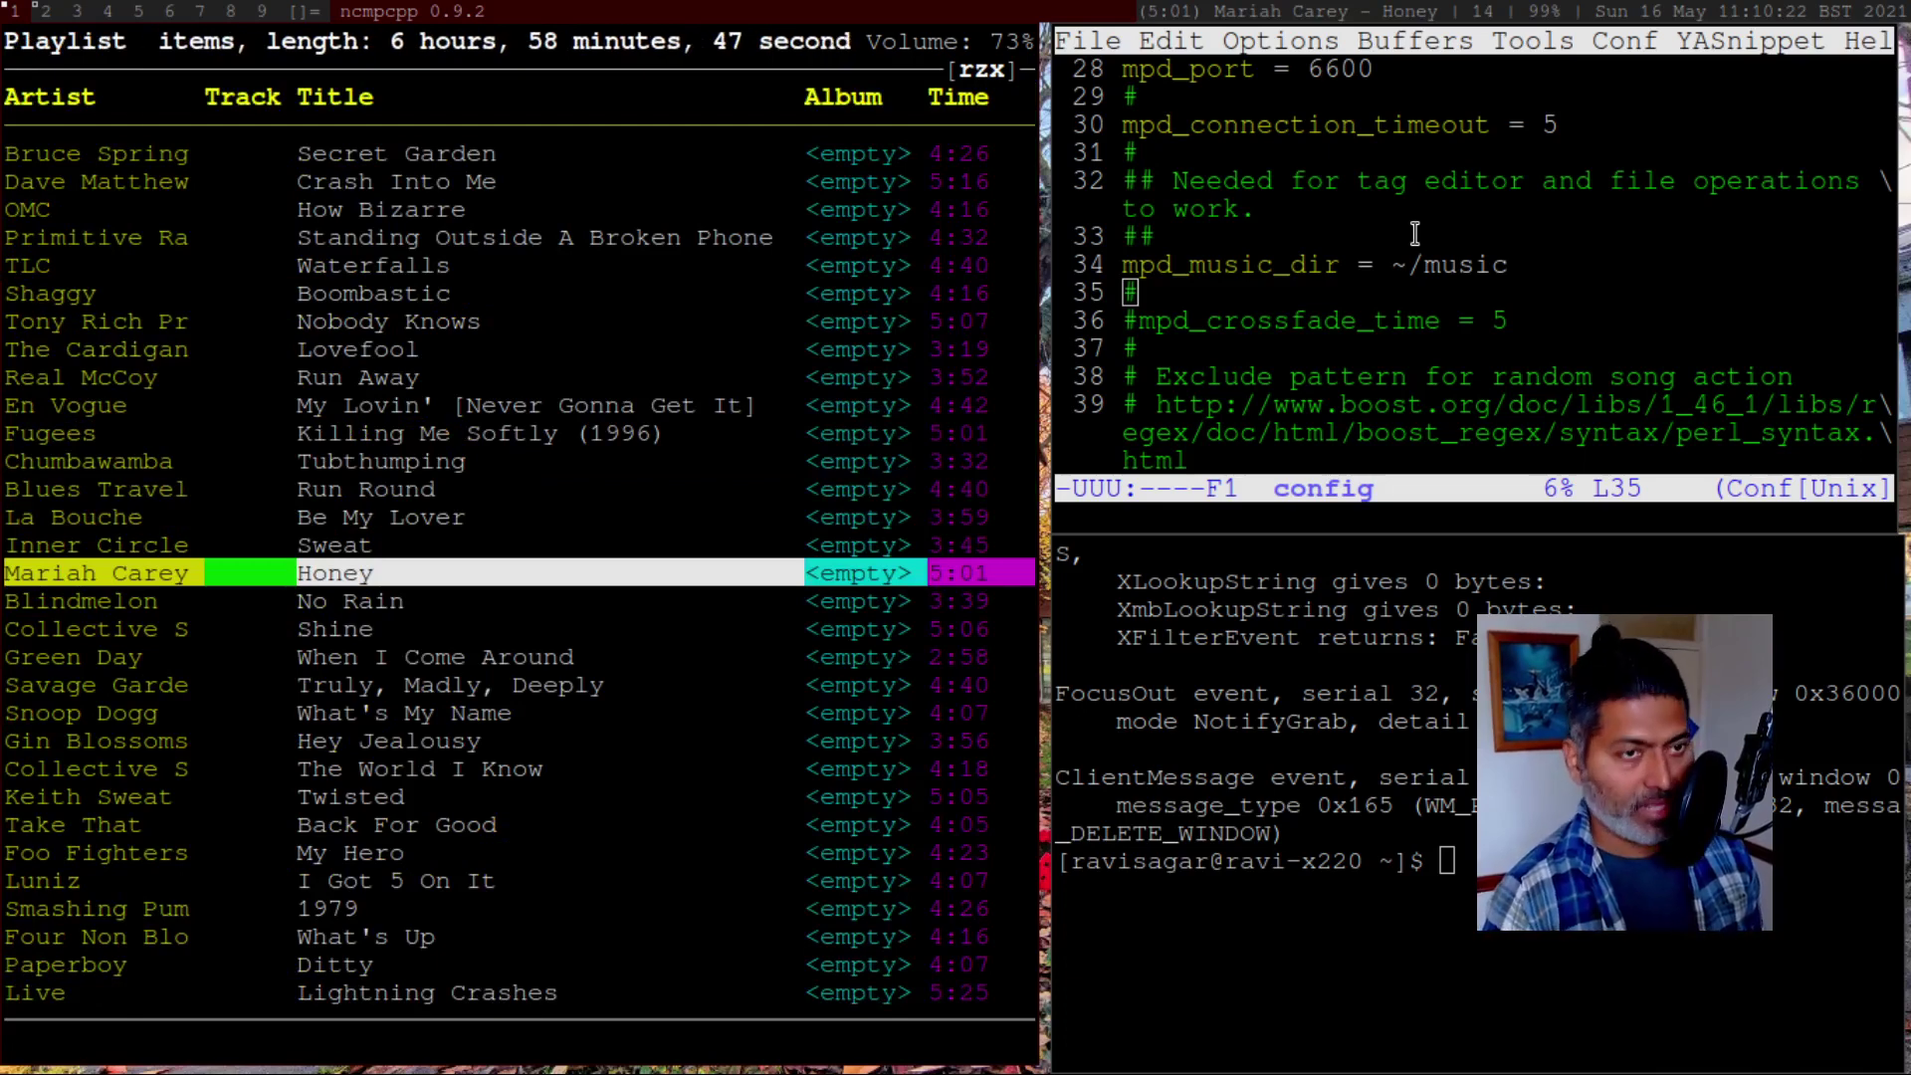
{"action": "key", "text": "Return"}
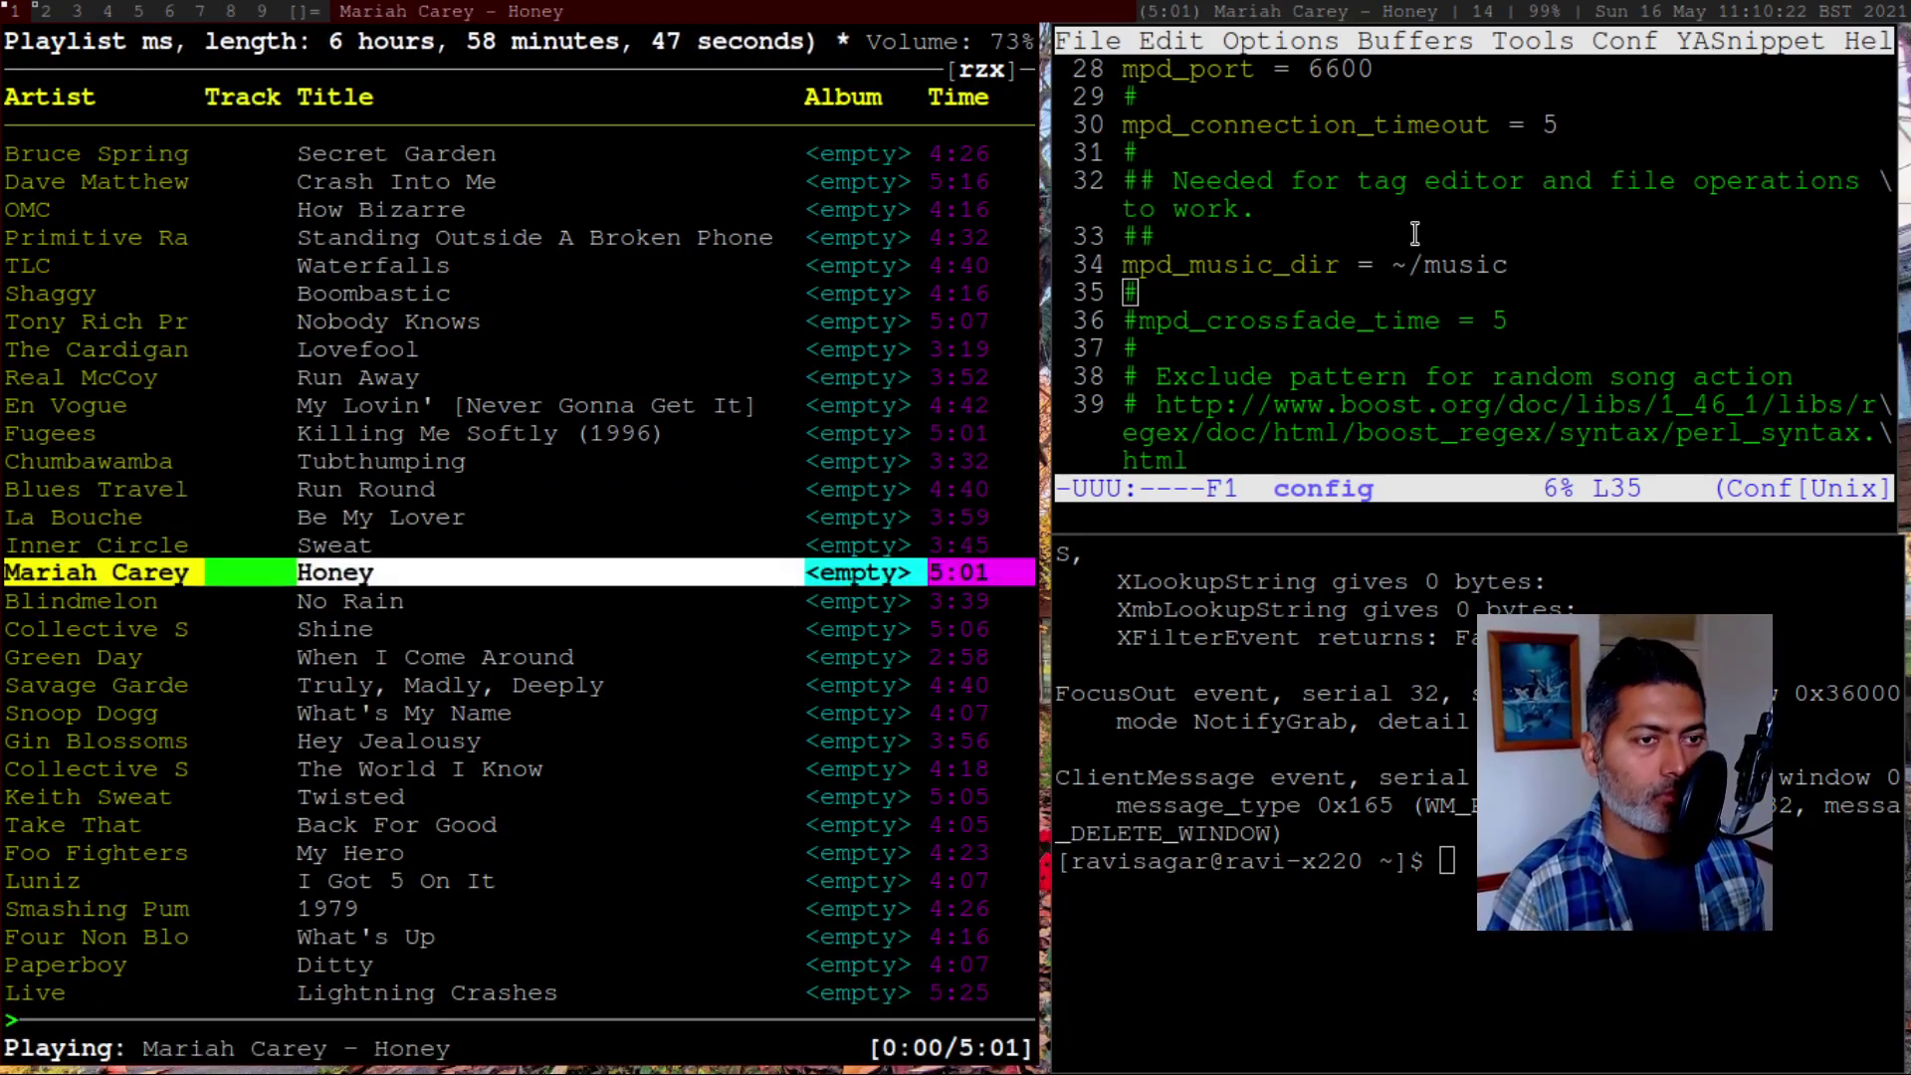
{"action": "key", "text": "p"}
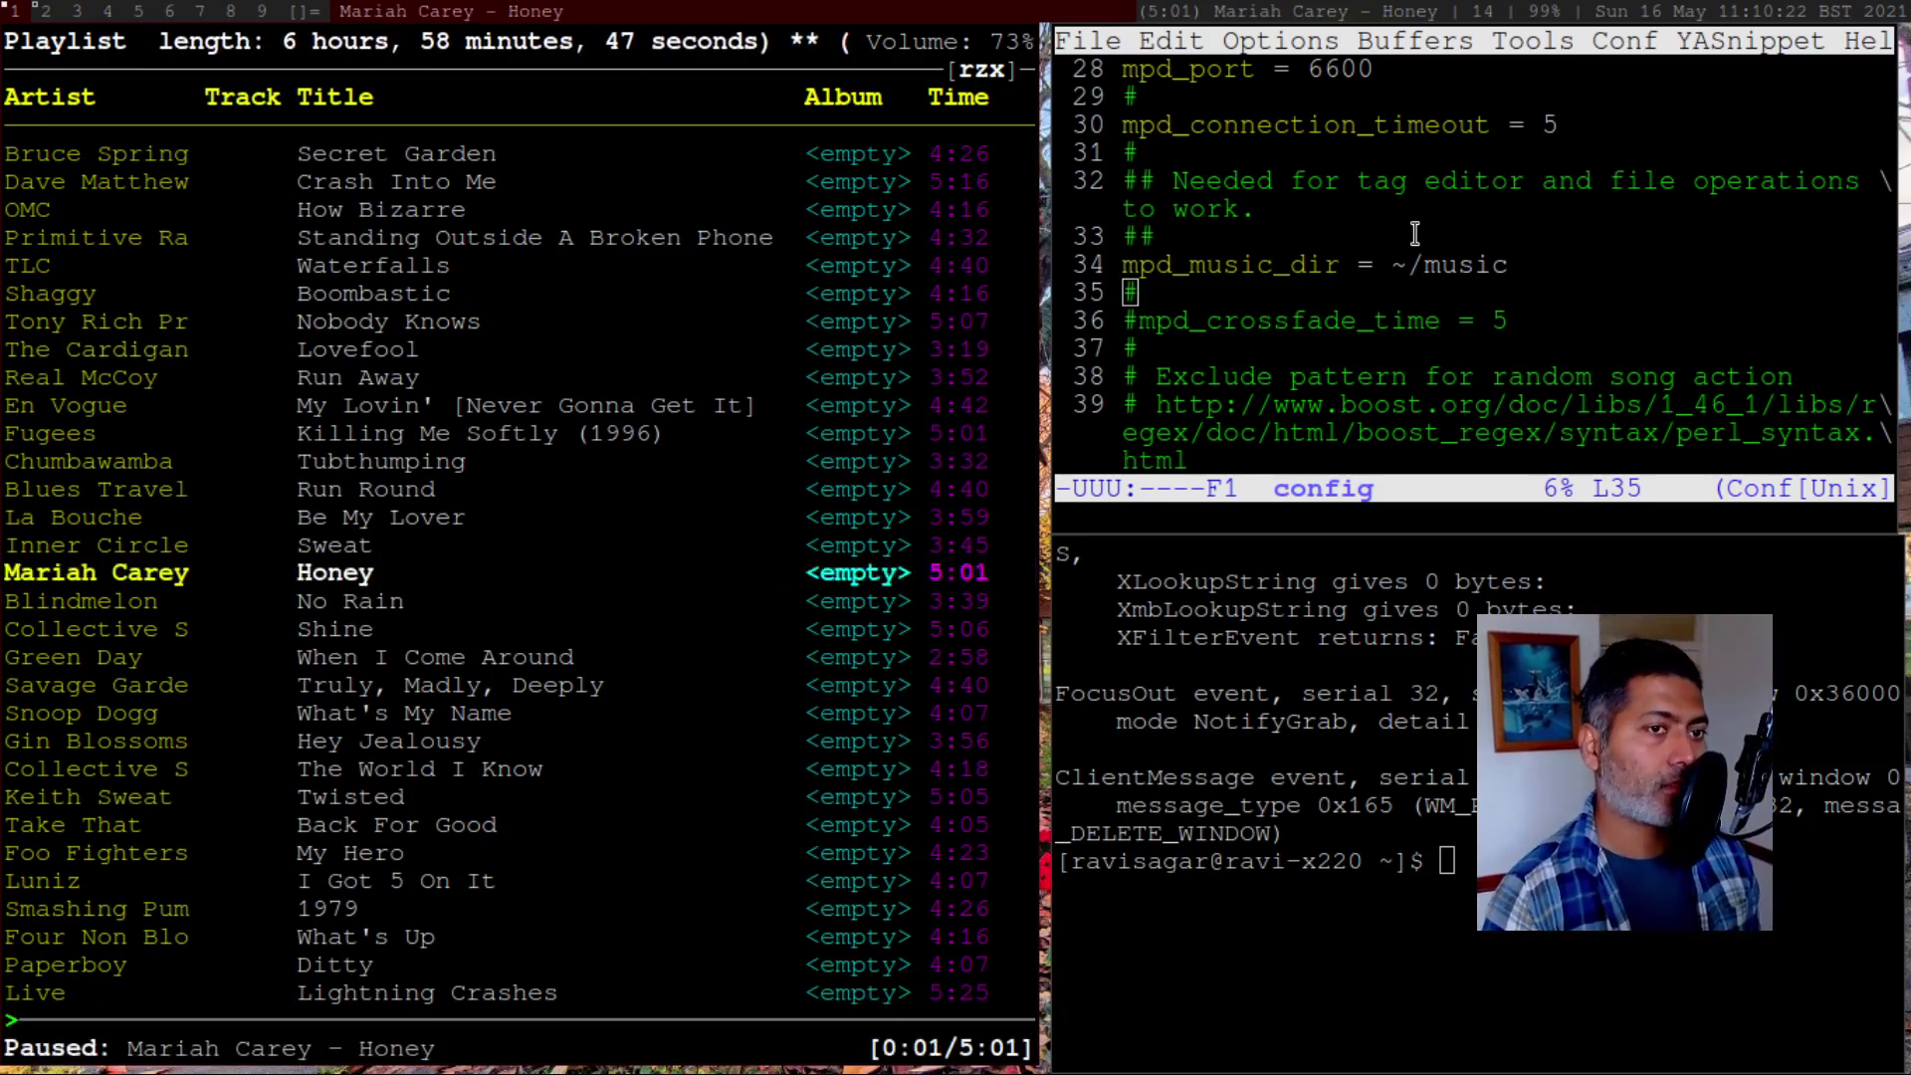
Find Cher's Believe in the playlist, start playing it and pause it
{"action": "key", "text": "Up"}
{"action": "key", "text": "Up"}
{"action": "key", "text": "Up"}
{"action": "key", "text": "Up"}
{"action": "key", "text": "Up"}
{"action": "key", "text": "Up"}
{"action": "key", "text": "Up"}
{"action": "key", "text": "Up"}
{"action": "key", "text": "Up"}
{"action": "key", "text": "Up"}
{"action": "key", "text": "Up"}
{"action": "key", "text": "Up"}
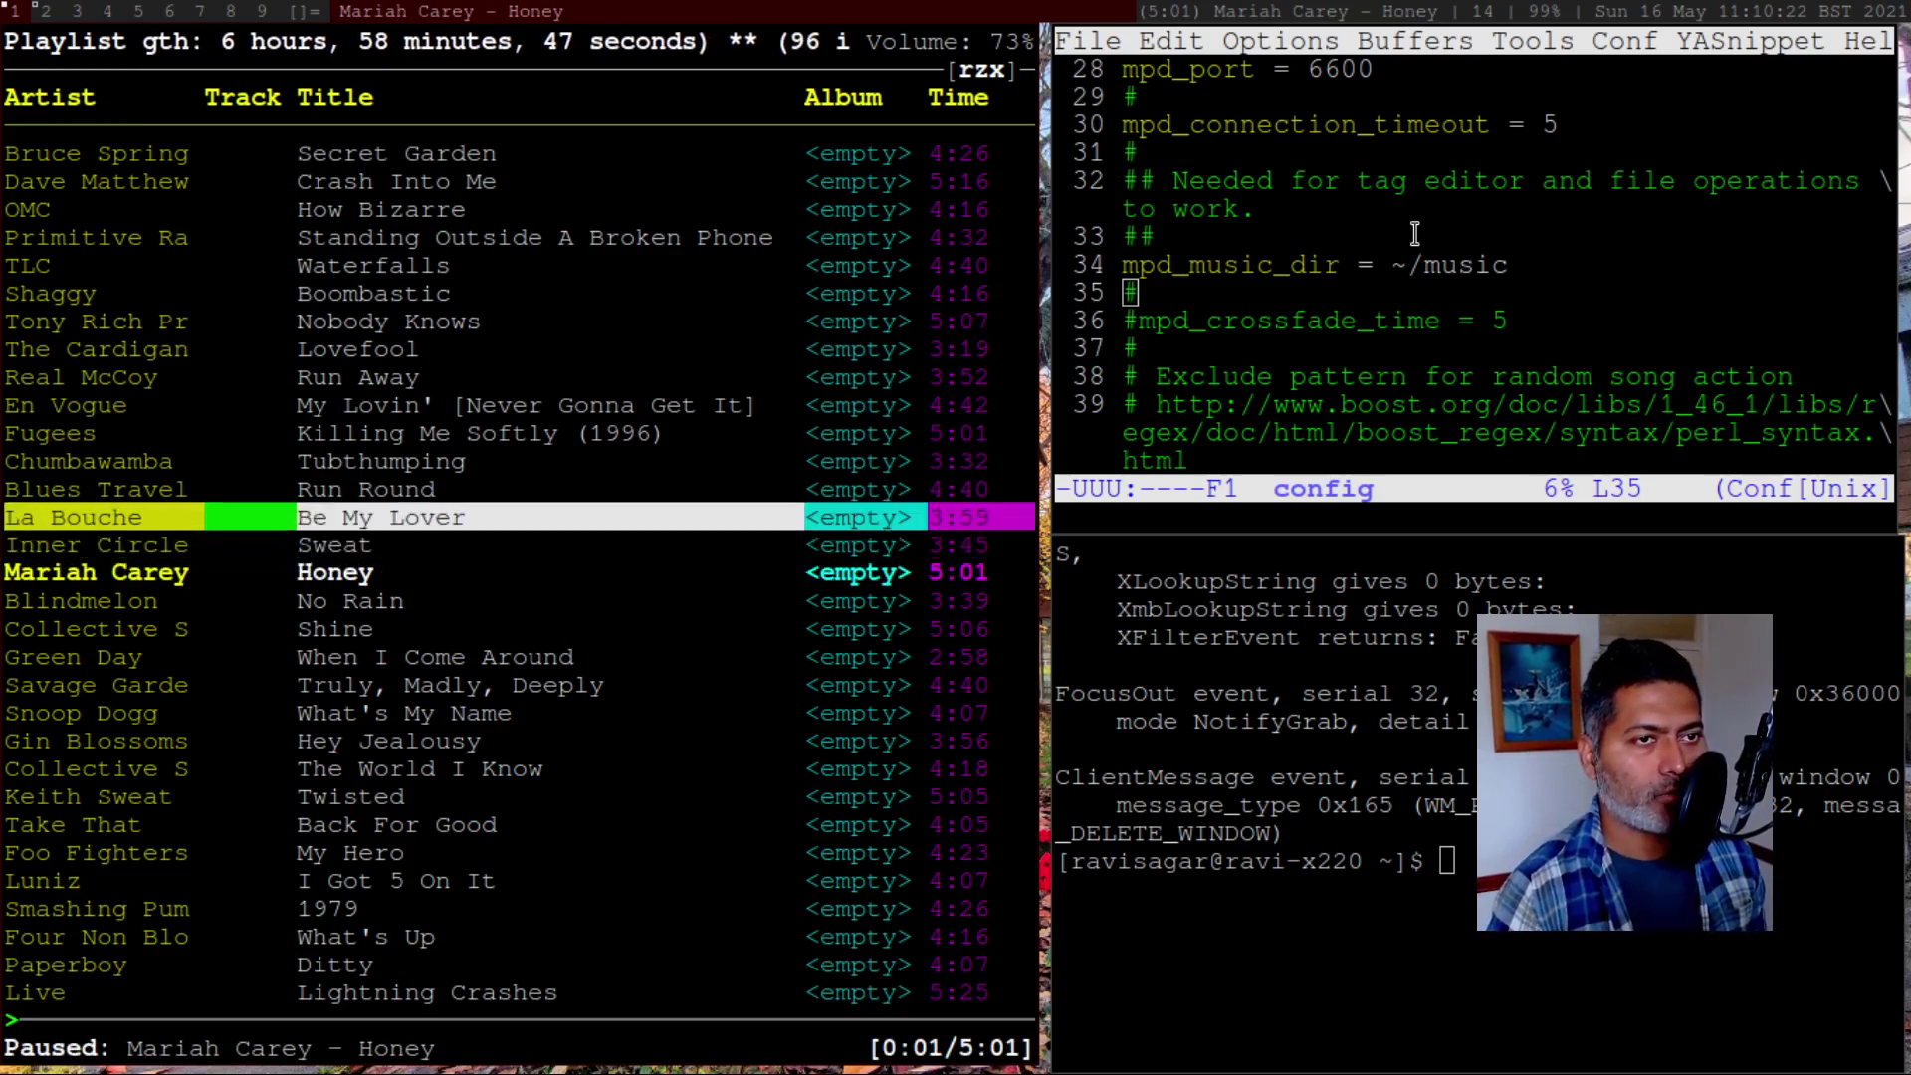
{"action": "key", "text": "Up"}
{"action": "key", "text": "Up"}
{"action": "key", "text": "Up"}
{"action": "key", "text": "Up"}
{"action": "key", "text": "Up"}
{"action": "key", "text": "Up"}
{"action": "key", "text": "Up"}
{"action": "key", "text": "Up"}
{"action": "key", "text": "Up"}
{"action": "key", "text": "Up"}
{"action": "key", "text": "Up"}
{"action": "key", "text": "Up"}
{"action": "key", "text": "Up"}
{"action": "key", "text": "Up"}
{"action": "key", "text": "Up"}
{"action": "key", "text": "Up"}
{"action": "key", "text": "Up"}
{"action": "key", "text": "Up"}
{"action": "key", "text": "Up"}
{"action": "key", "text": "Up"}
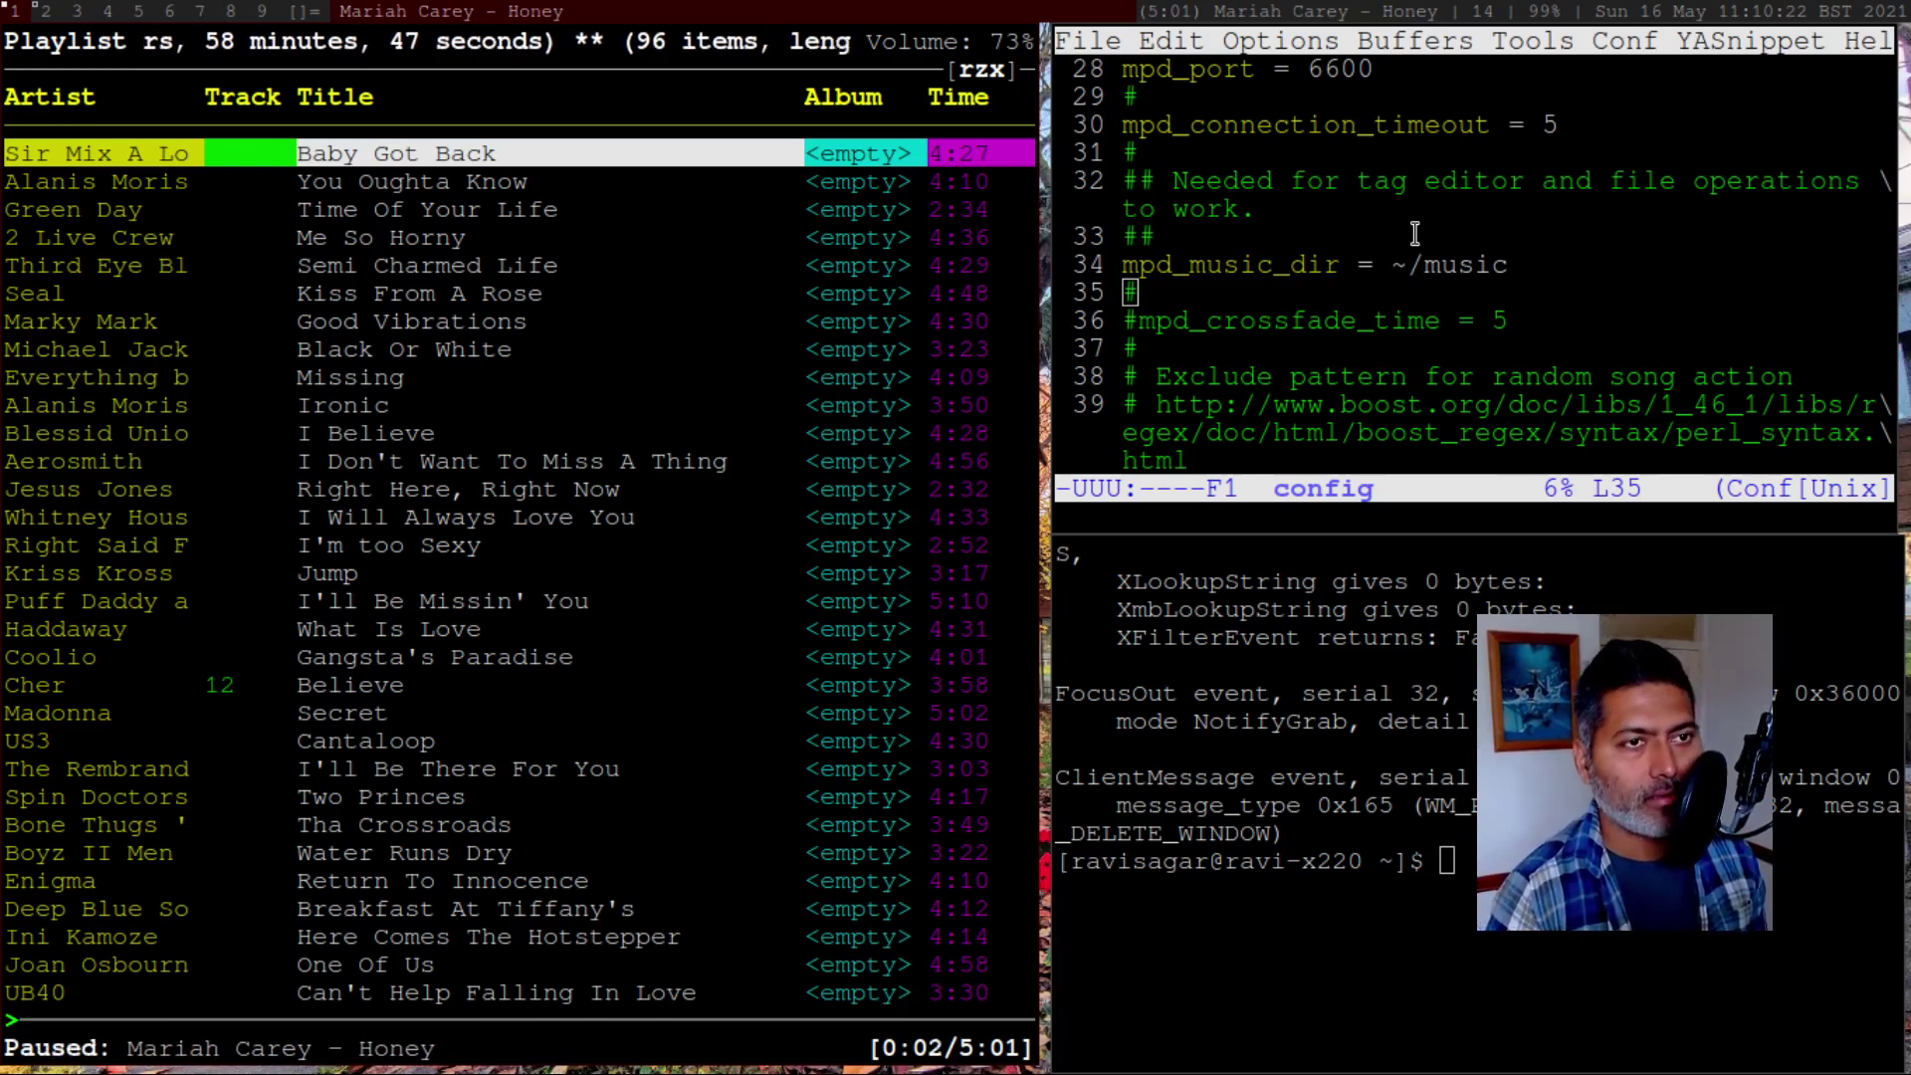
{"action": "key", "text": "Up"}
{"action": "key", "text": "Up"}
{"action": "key", "text": "Up"}
{"action": "key", "text": "Up"}
{"action": "key", "text": "Up"}
{"action": "key", "text": "Up"}
{"action": "key", "text": "Up"}
{"action": "key", "text": "Up"}
{"action": "key", "text": "Up"}
{"action": "key", "text": "Up"}
{"action": "key", "text": "Up"}
{"action": "key", "text": "Up"}
{"action": "key", "text": "Up"}
{"action": "key", "text": "Up"}
{"action": "key", "text": "Up"}
{"action": "key", "text": "Down"}
{"action": "key", "text": "Down"}
{"action": "key", "text": "Down"}
{"action": "key", "text": "Down"}
{"action": "key", "text": "Down"}
{"action": "key", "text": "Down"}
{"action": "key", "text": "Down"}
{"action": "key", "text": "Down"}
{"action": "key", "text": "Down"}
{"action": "key", "text": "Down"}
{"action": "key", "text": "Down"}
{"action": "key", "text": "Down"}
{"action": "key", "text": "Down"}
{"action": "key", "text": "Down"}
{"action": "key", "text": "Down"}
{"action": "key", "text": "Down"}
{"action": "key", "text": "Down"}
{"action": "key", "text": "Down"}
{"action": "key", "text": "Down"}
{"action": "key", "text": "Down"}
{"action": "key", "text": "Down"}
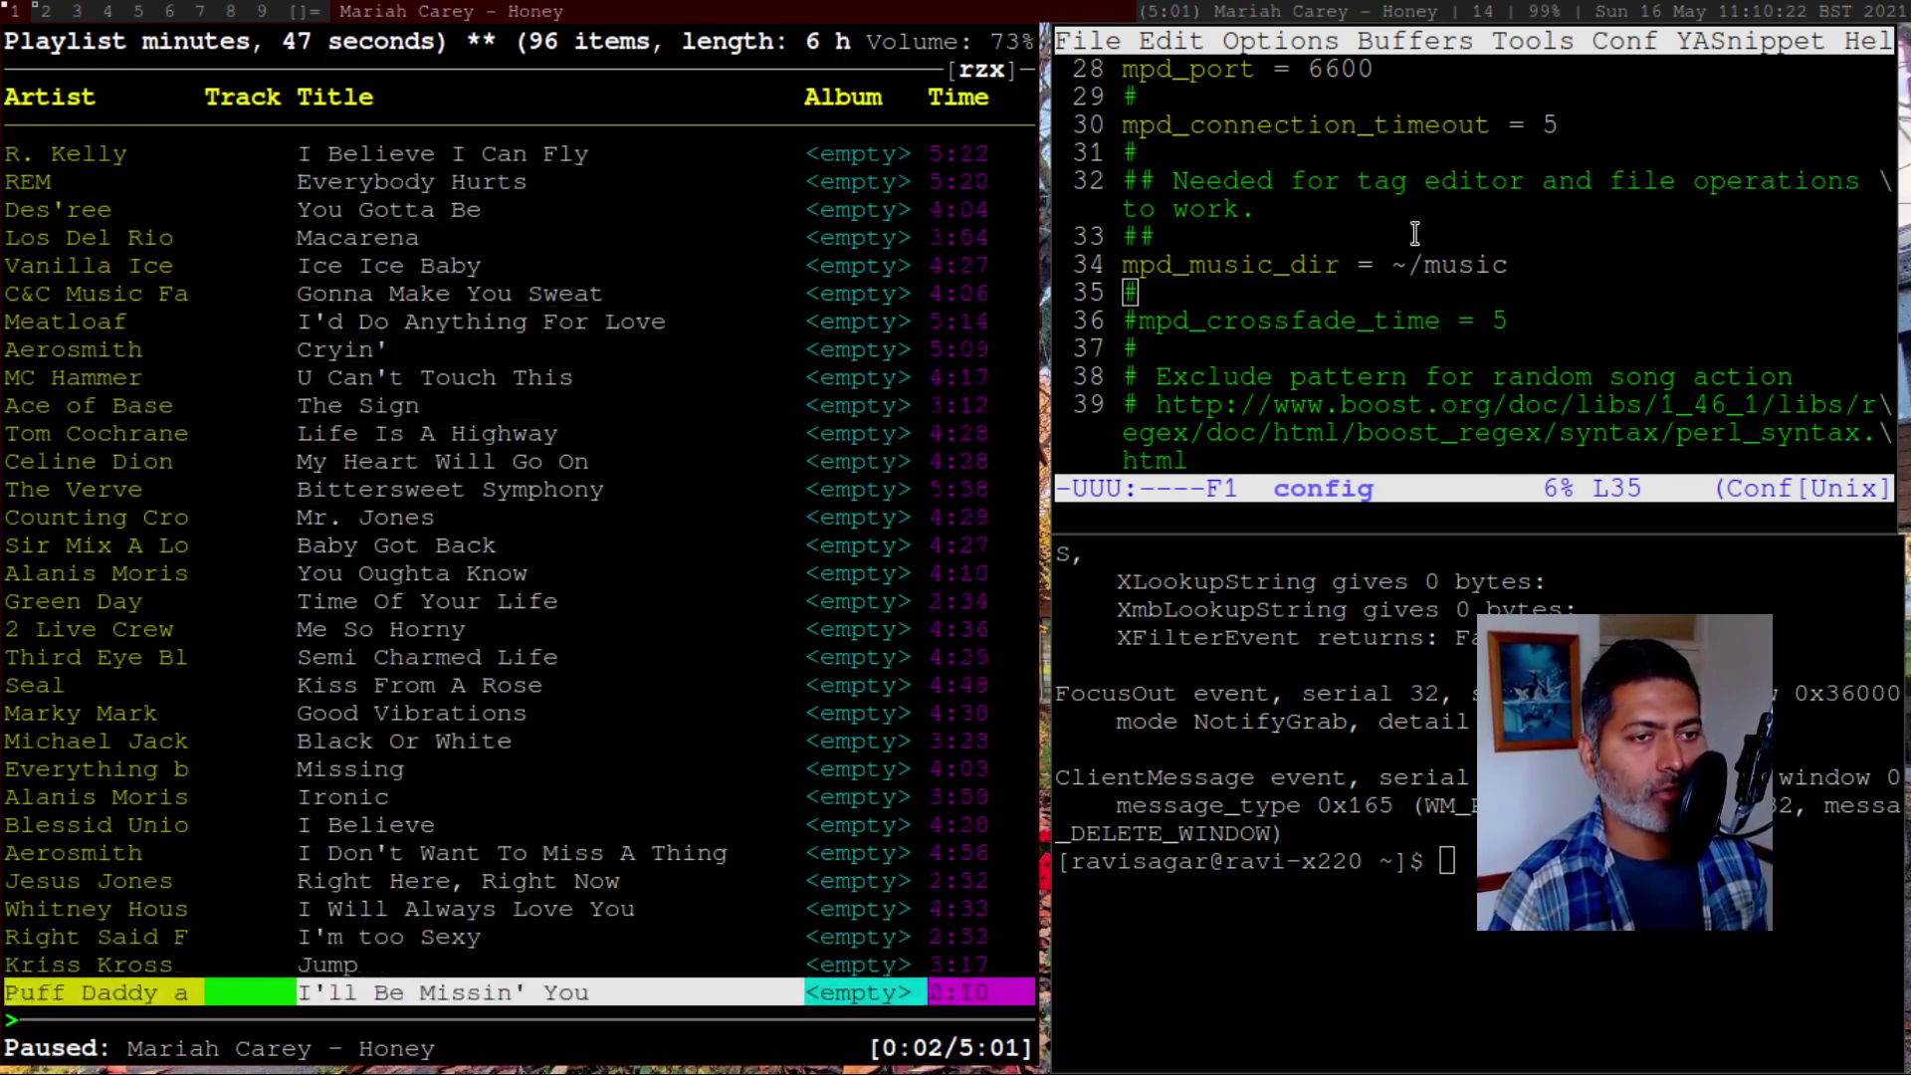
{"action": "key", "text": "Up"}
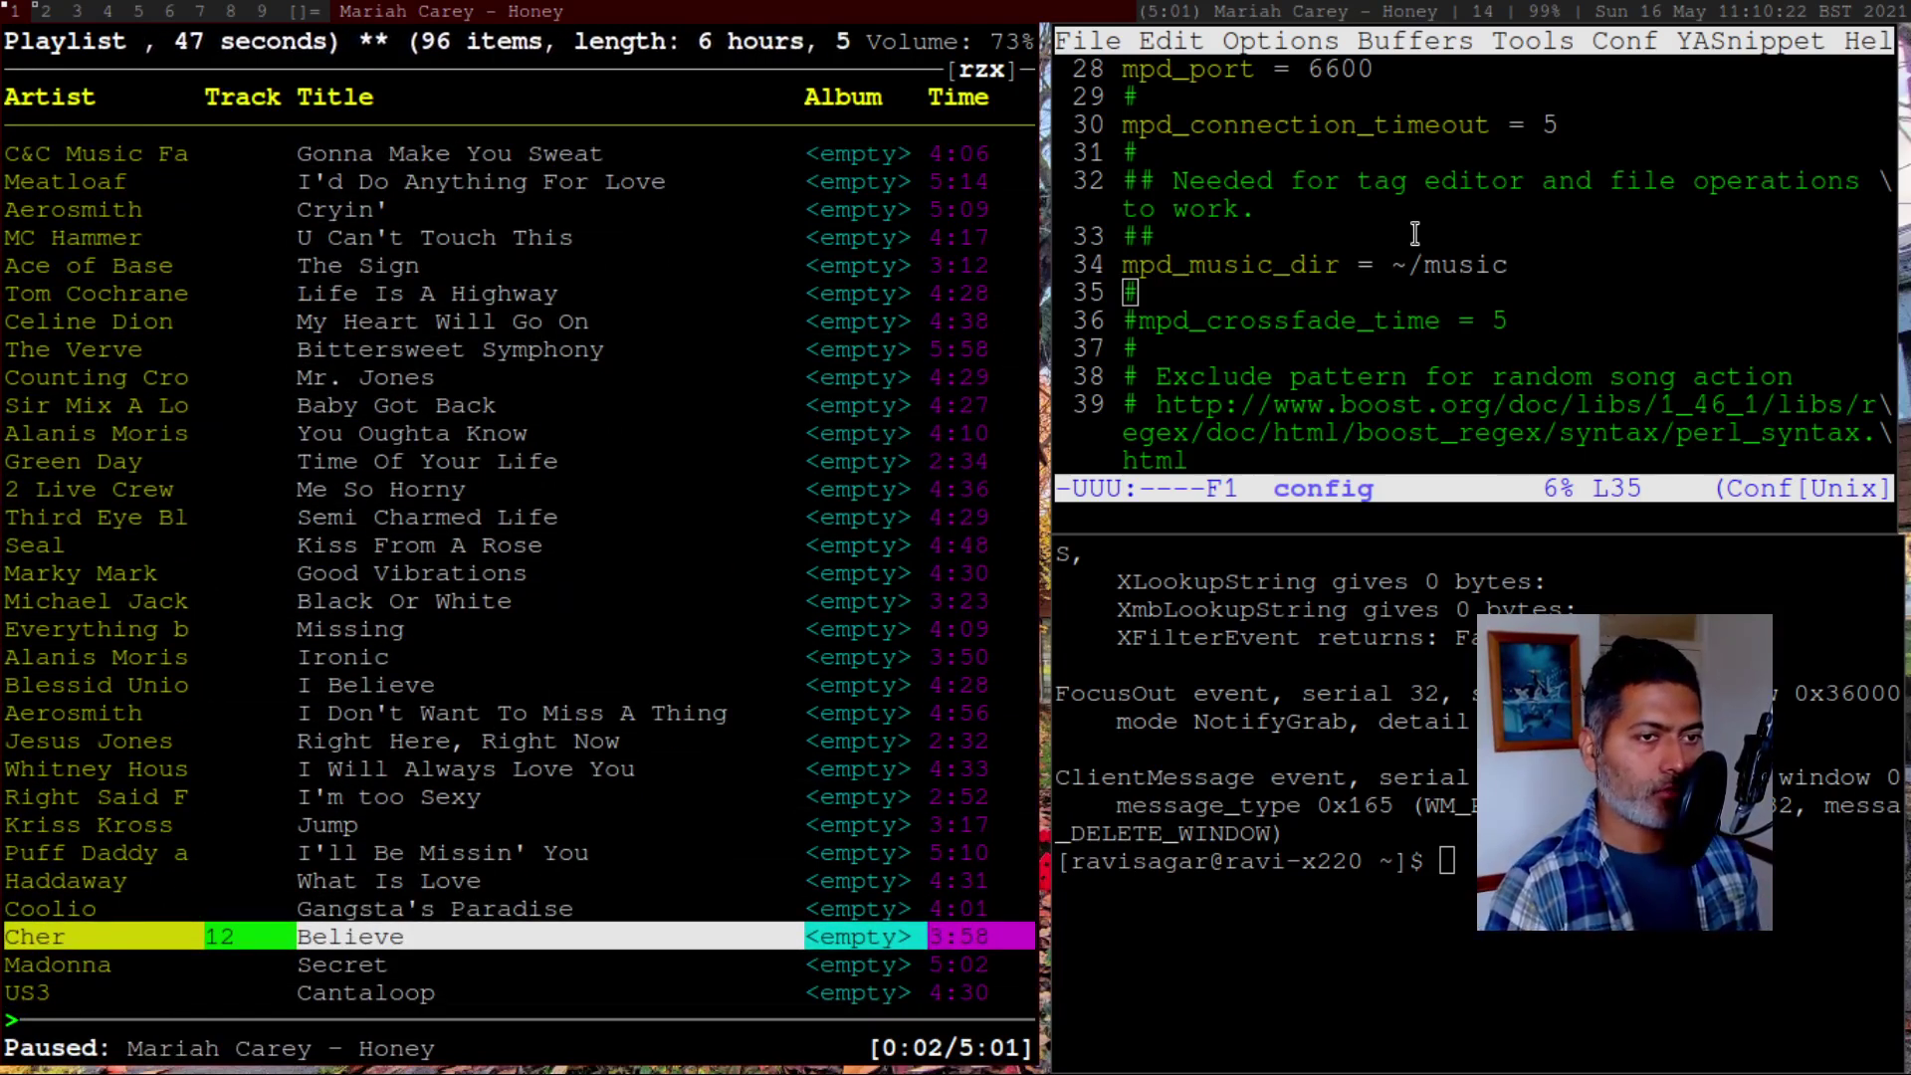
{"action": "key", "text": "Return"}
{"action": "key", "text": "p"}
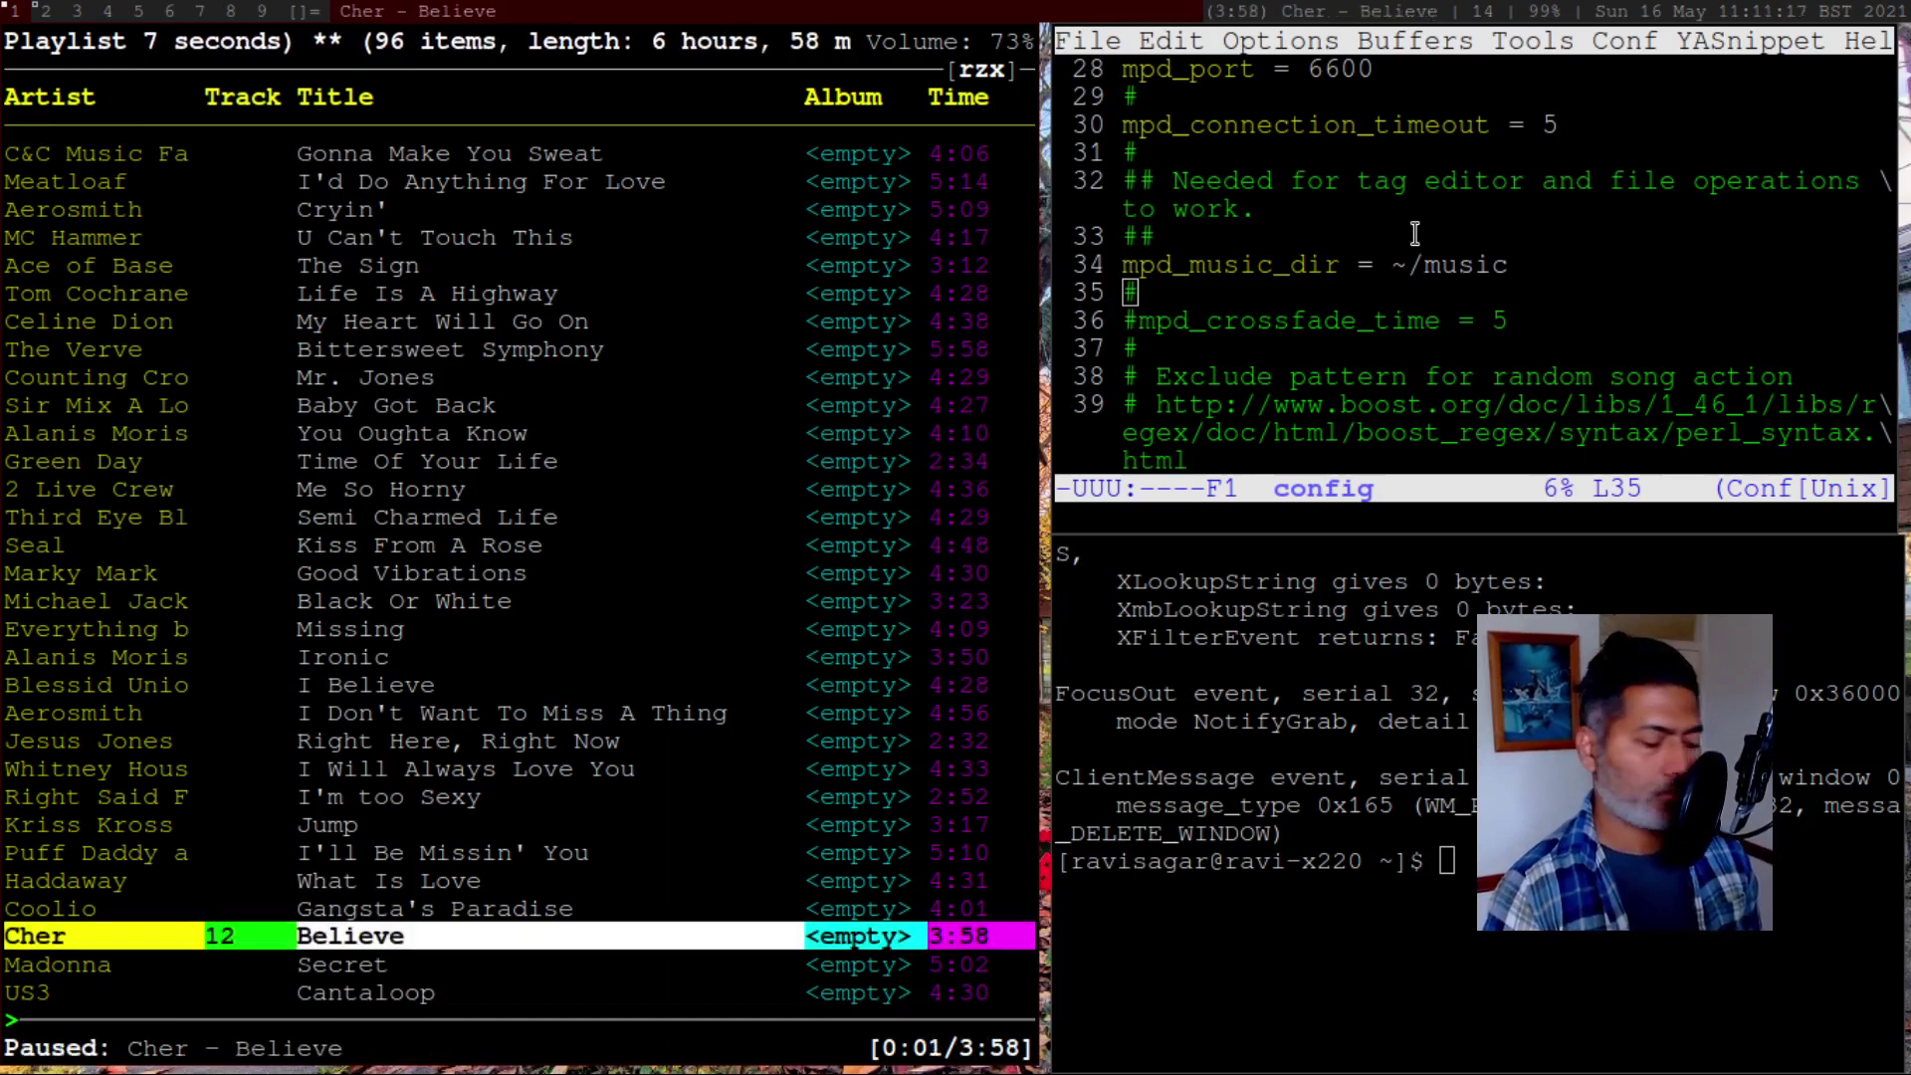
Locate the current song, Believe, in its folder in the music browser and request deletion of its file
{"action": "key", "text": "2"}
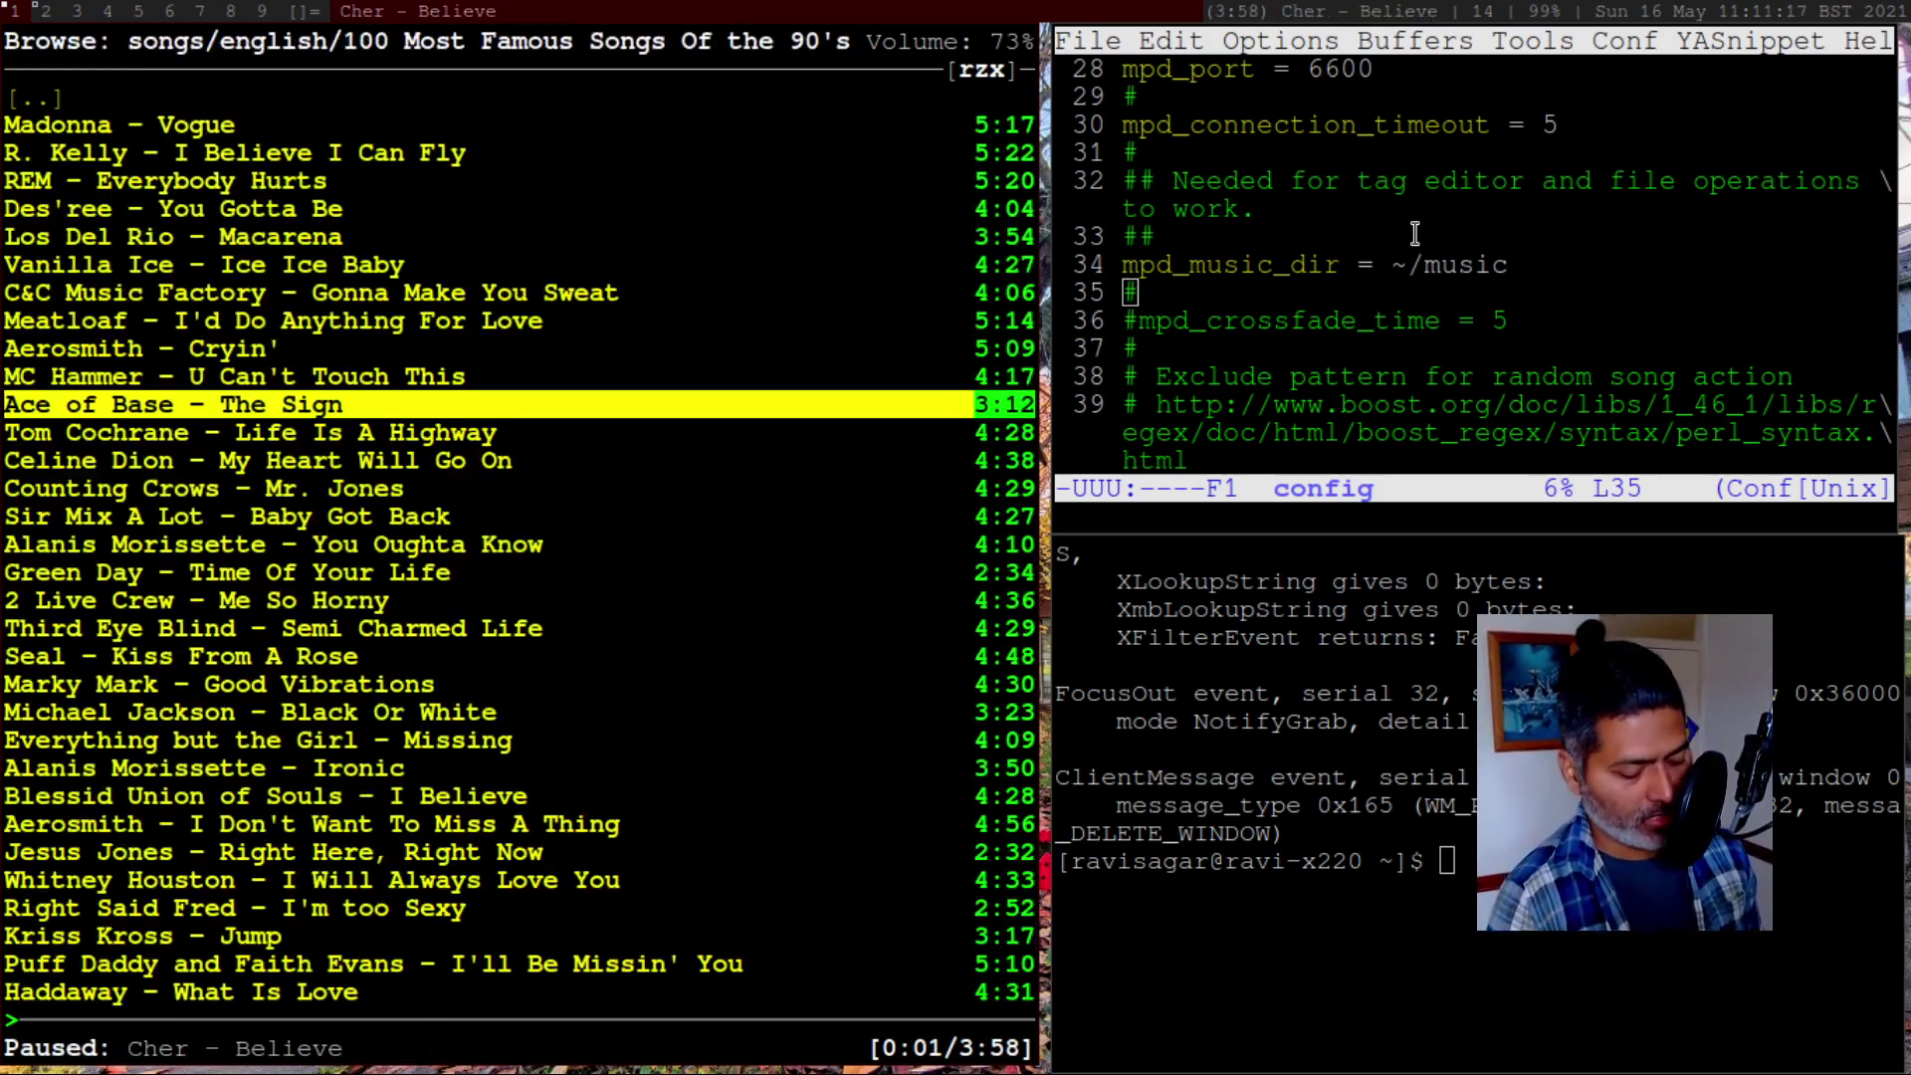
{"action": "key", "text": "shift+g"}
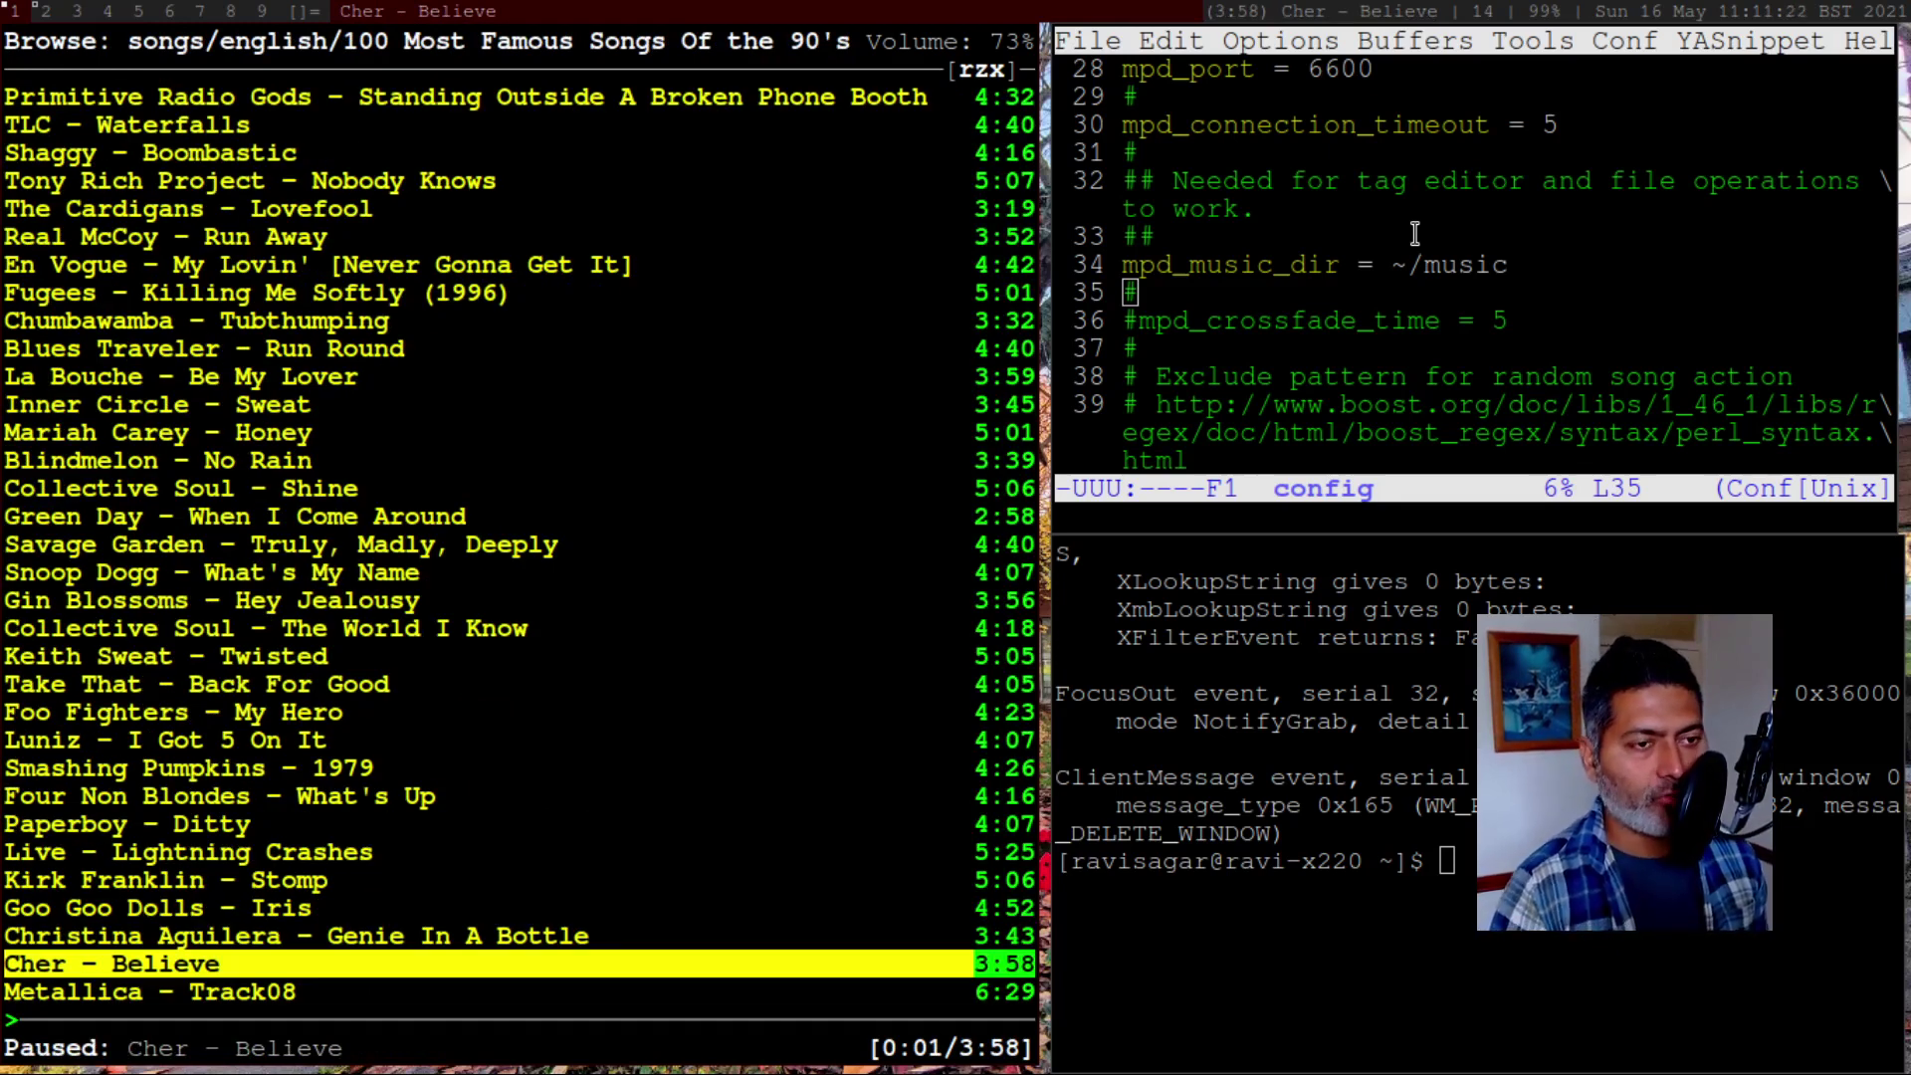
{"action": "key", "text": "Delete"}
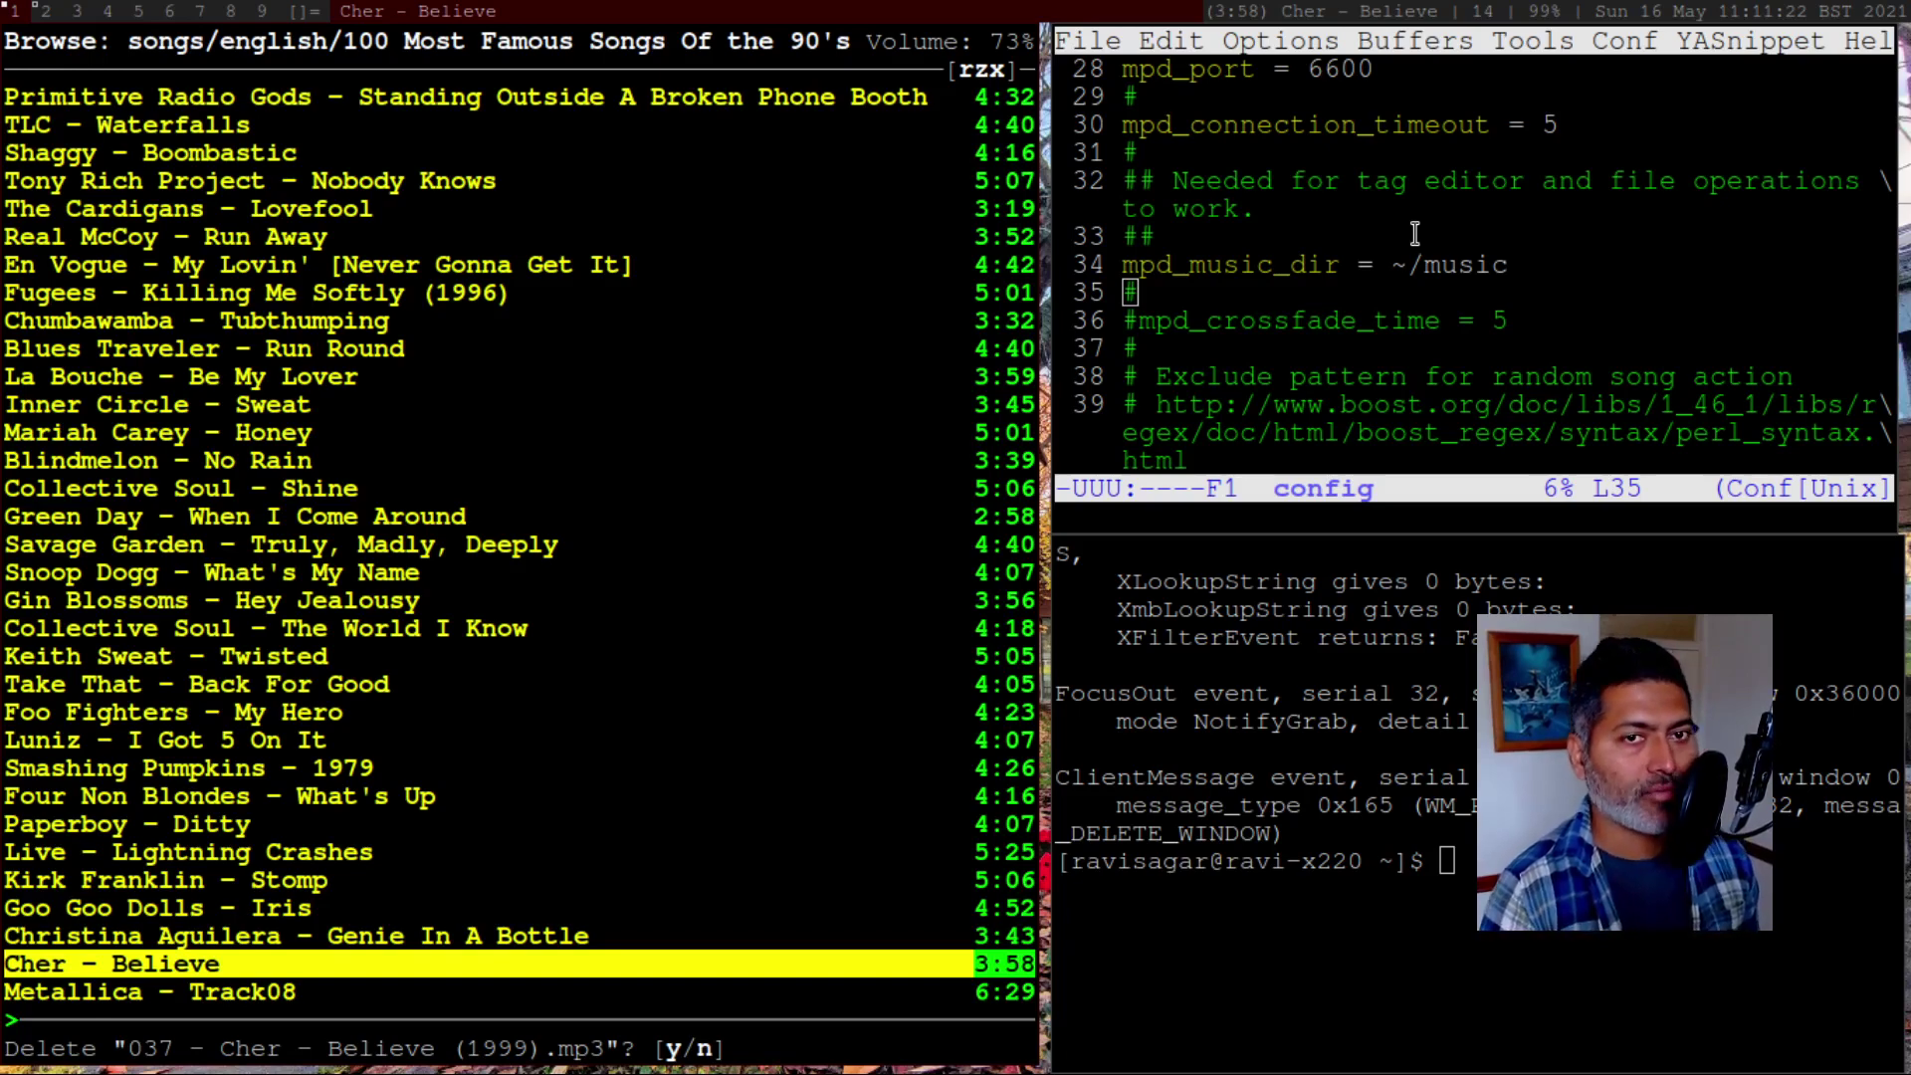
Open a new terminal and list the contents of the music/ directory
{"action": "key", "text": "super+Return"}
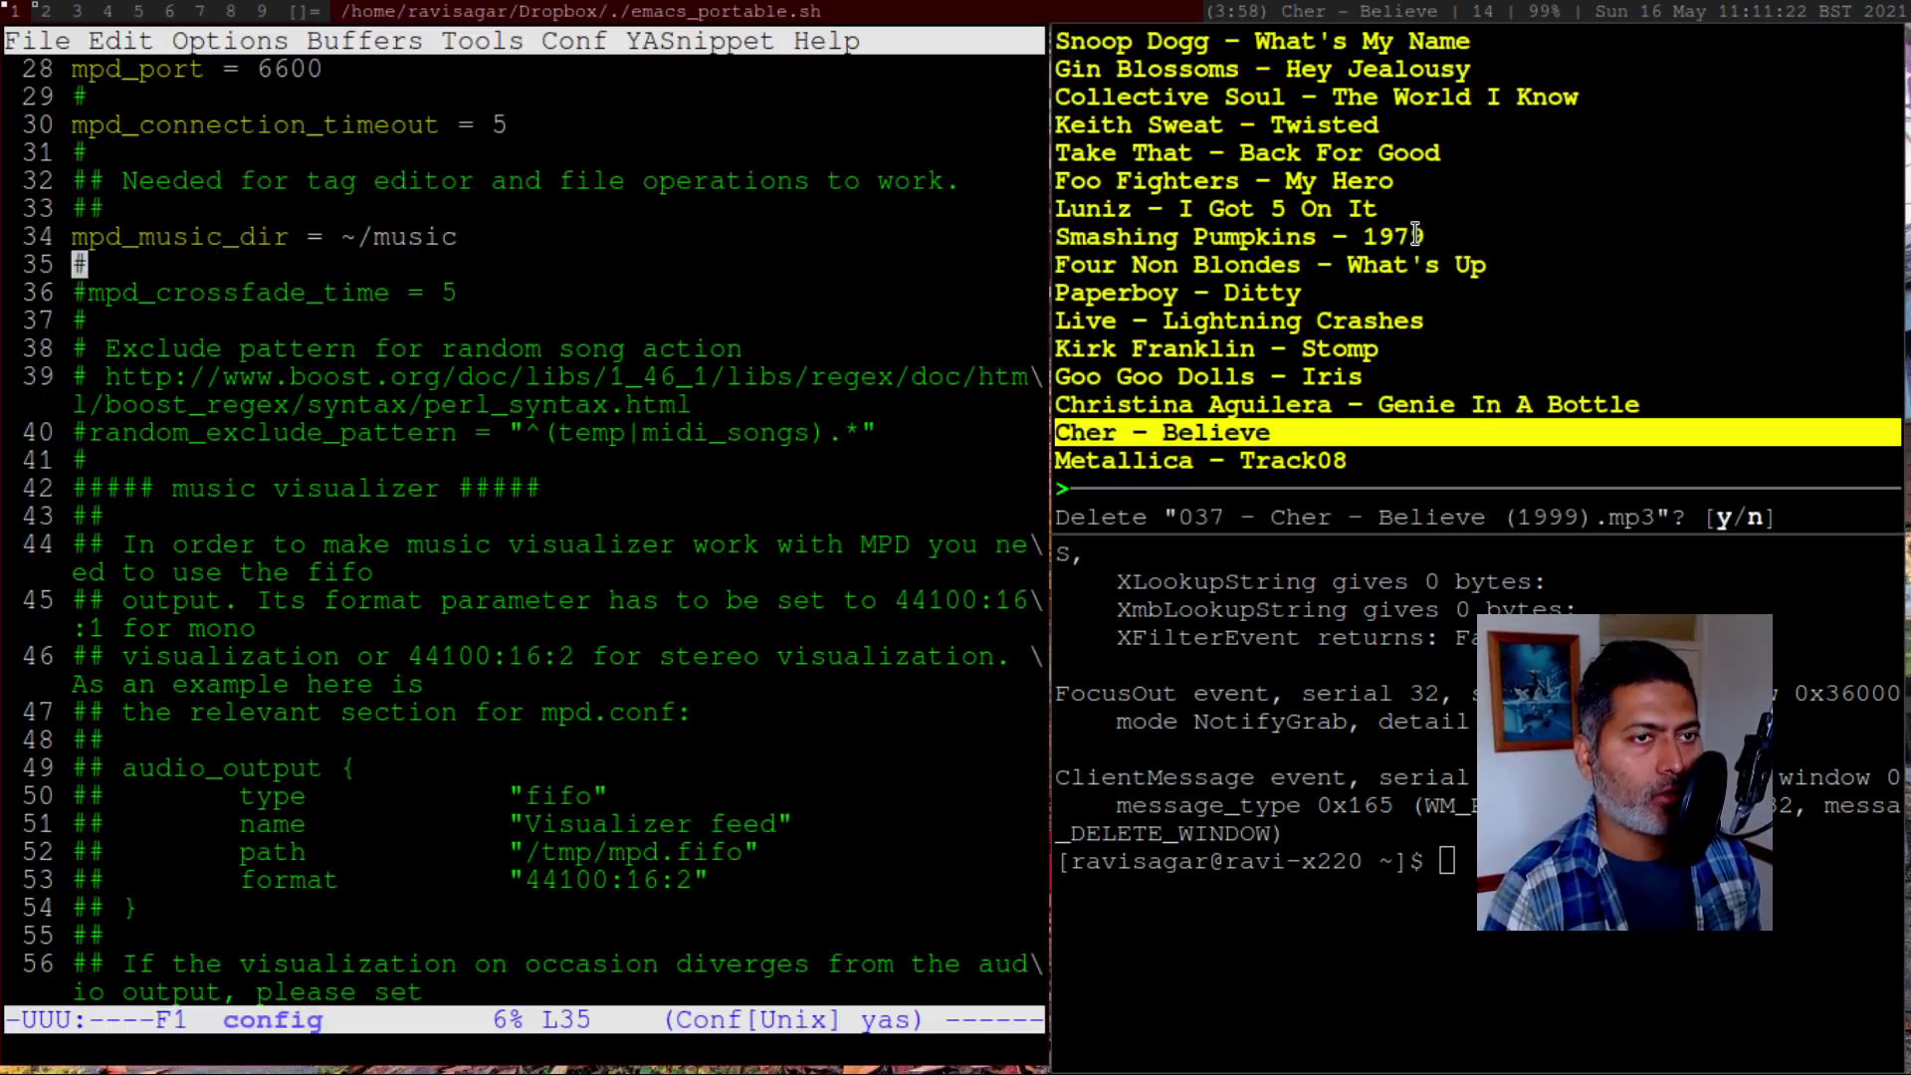
{"action": "key", "text": "super+Return"}
{"action": "key", "text": "super+shift+Return"}
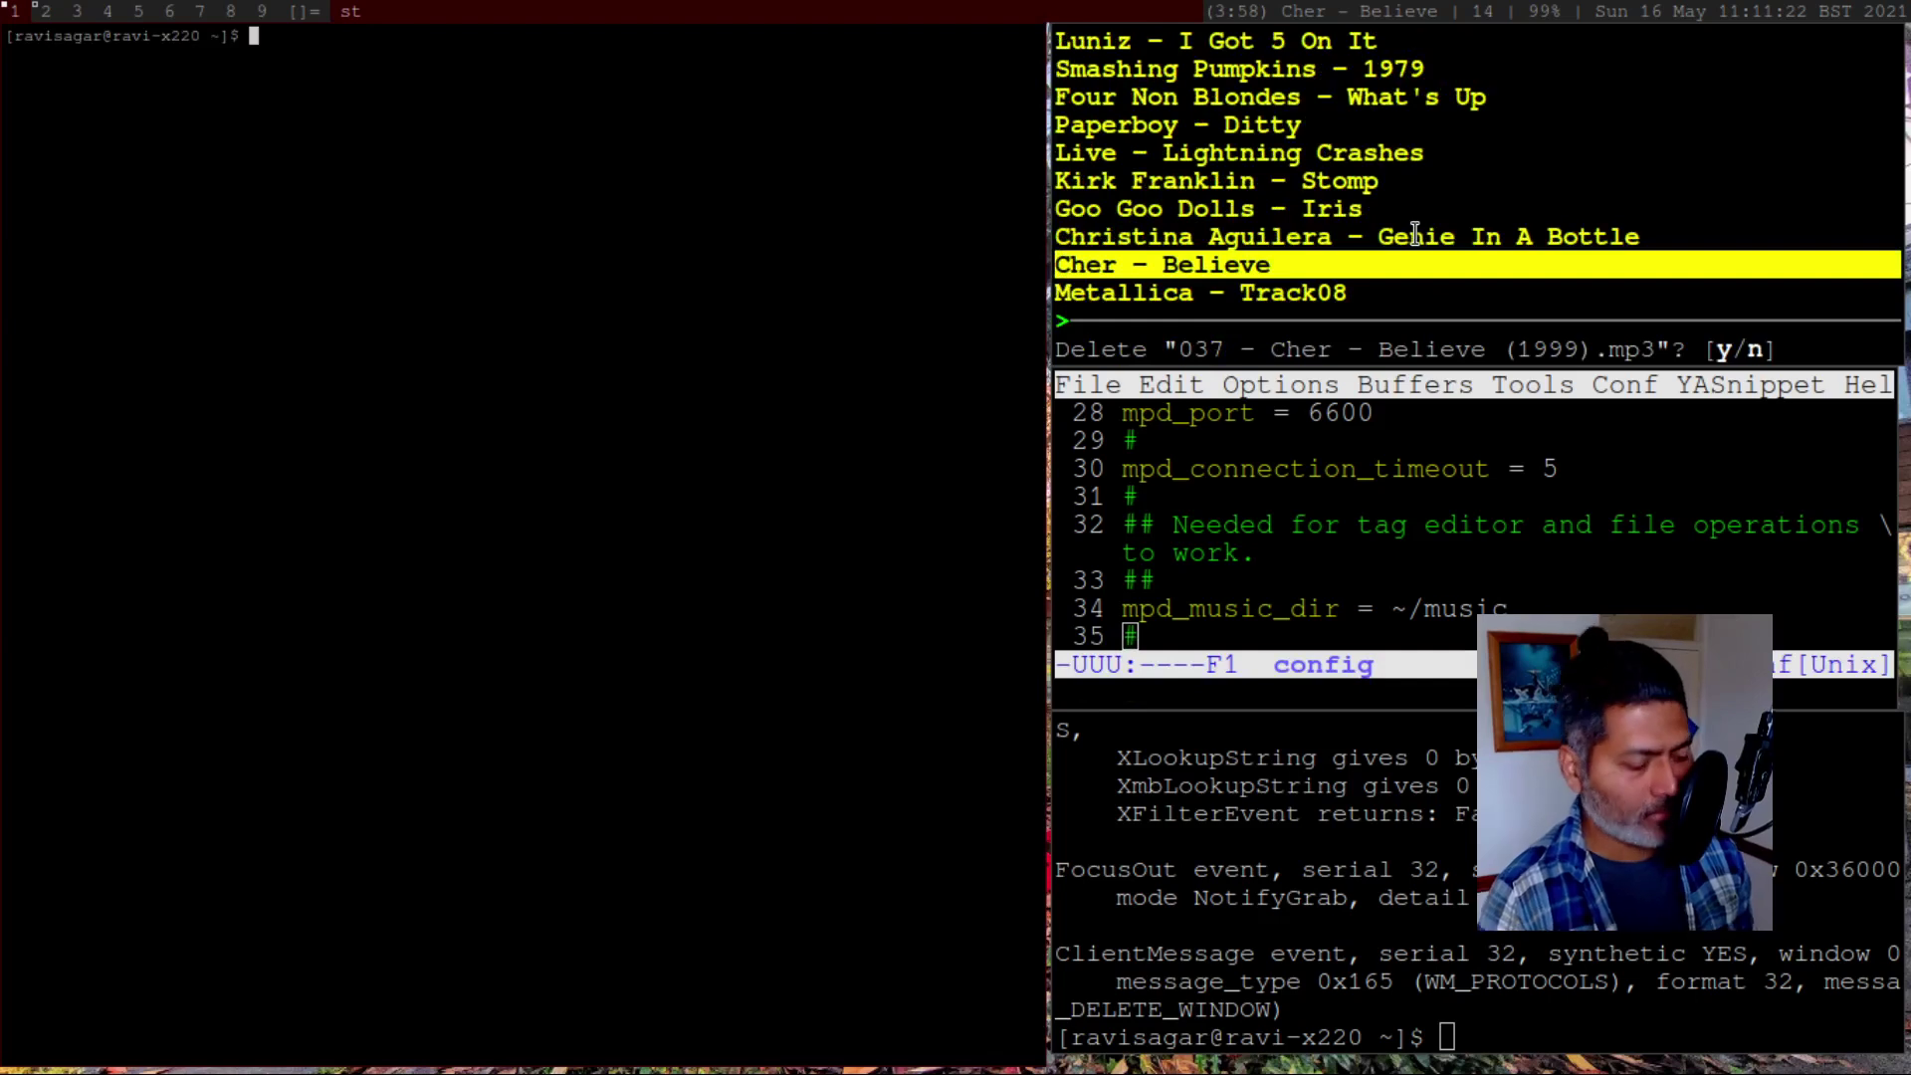
{"action": "type", "text": "ls /sr"}
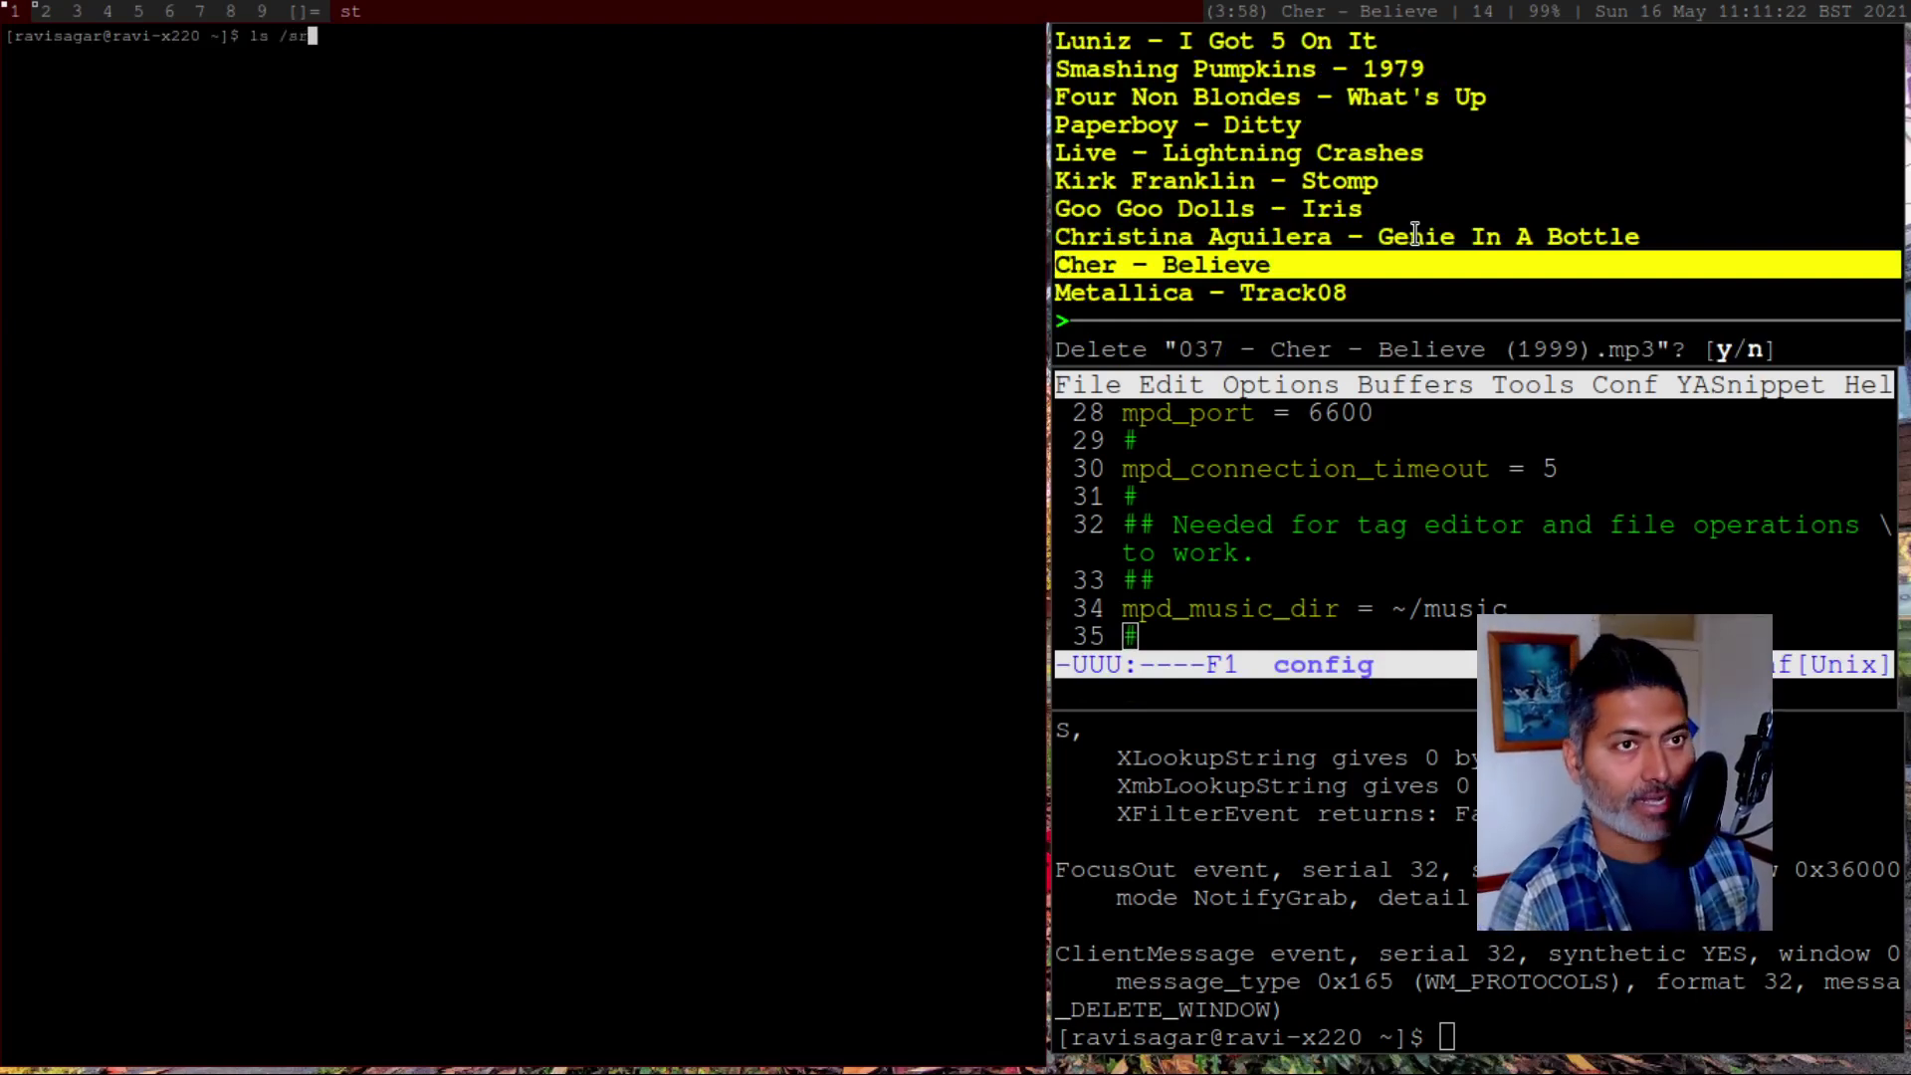
{"action": "type", "text": "v/"}
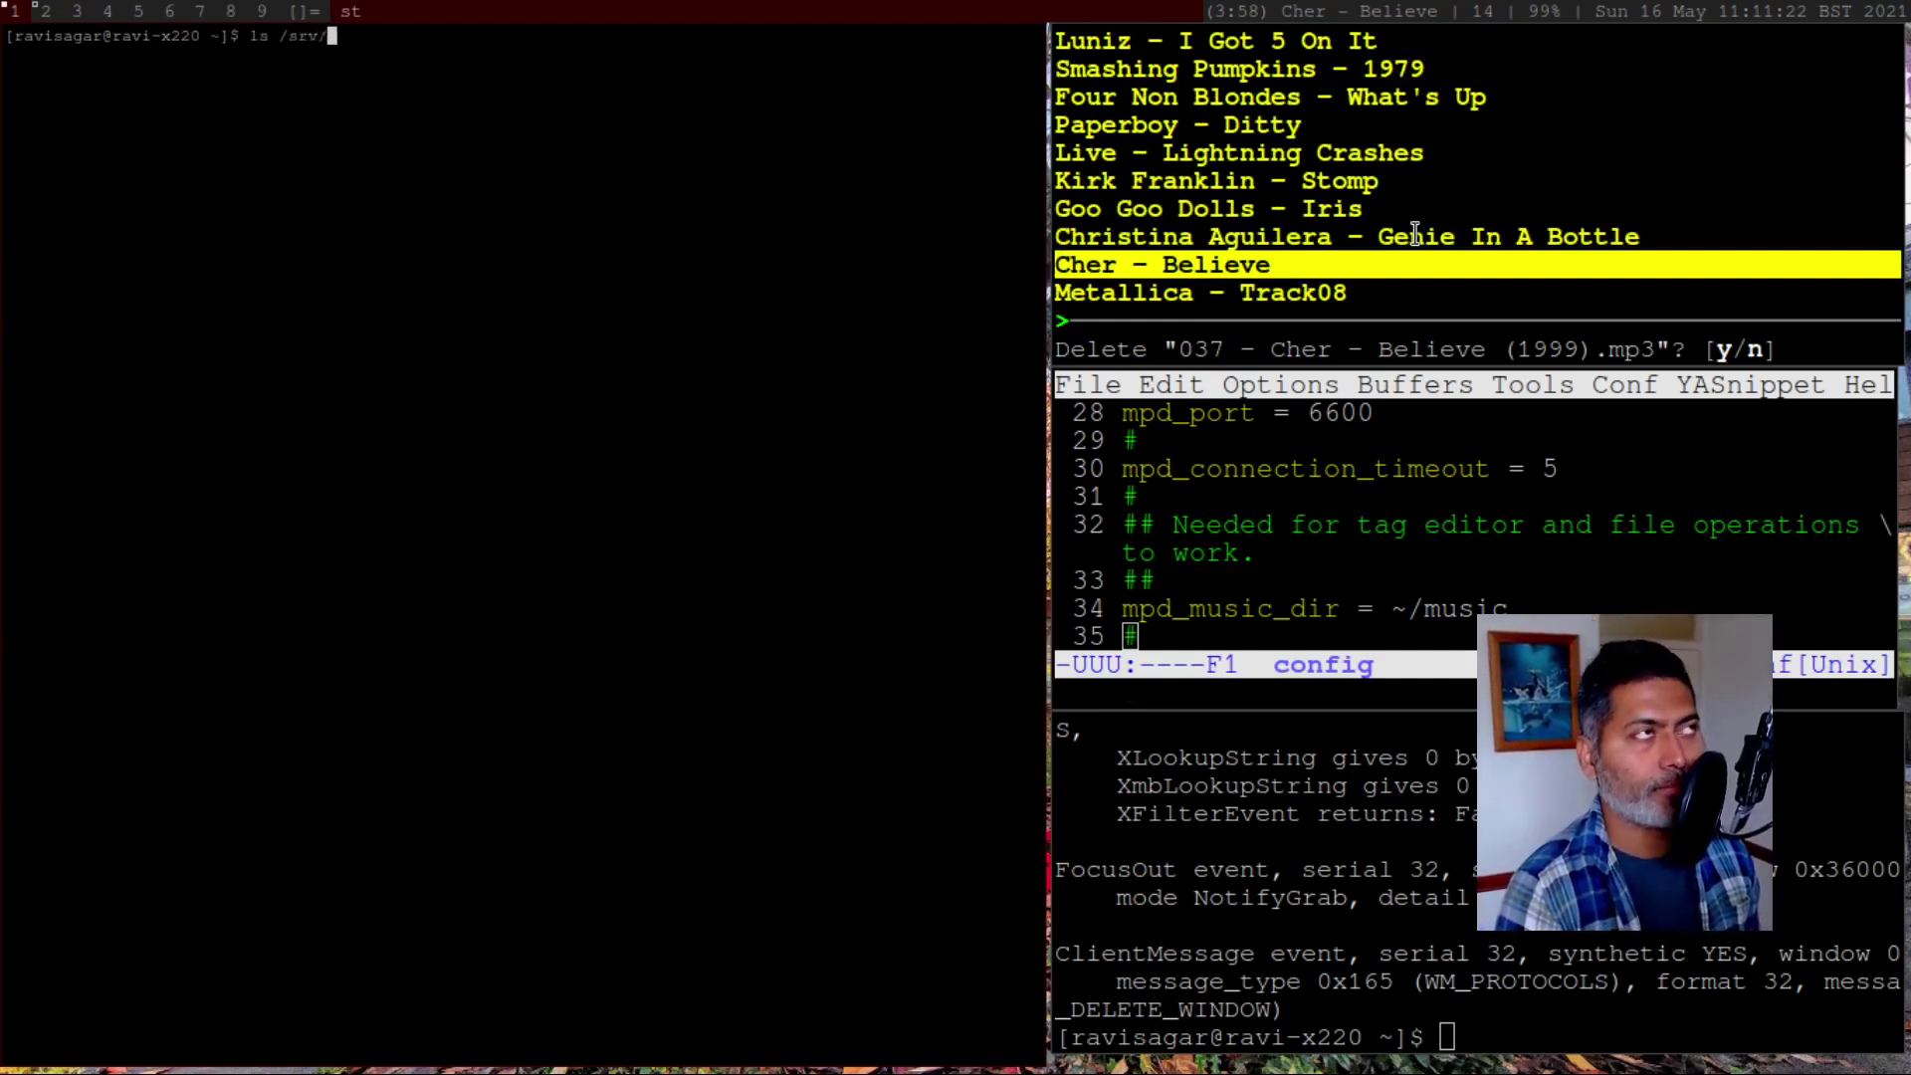
{"action": "key", "text": "BackSpace"}
{"action": "key", "text": "BackSpace"}
{"action": "key", "text": "BackSpace"}
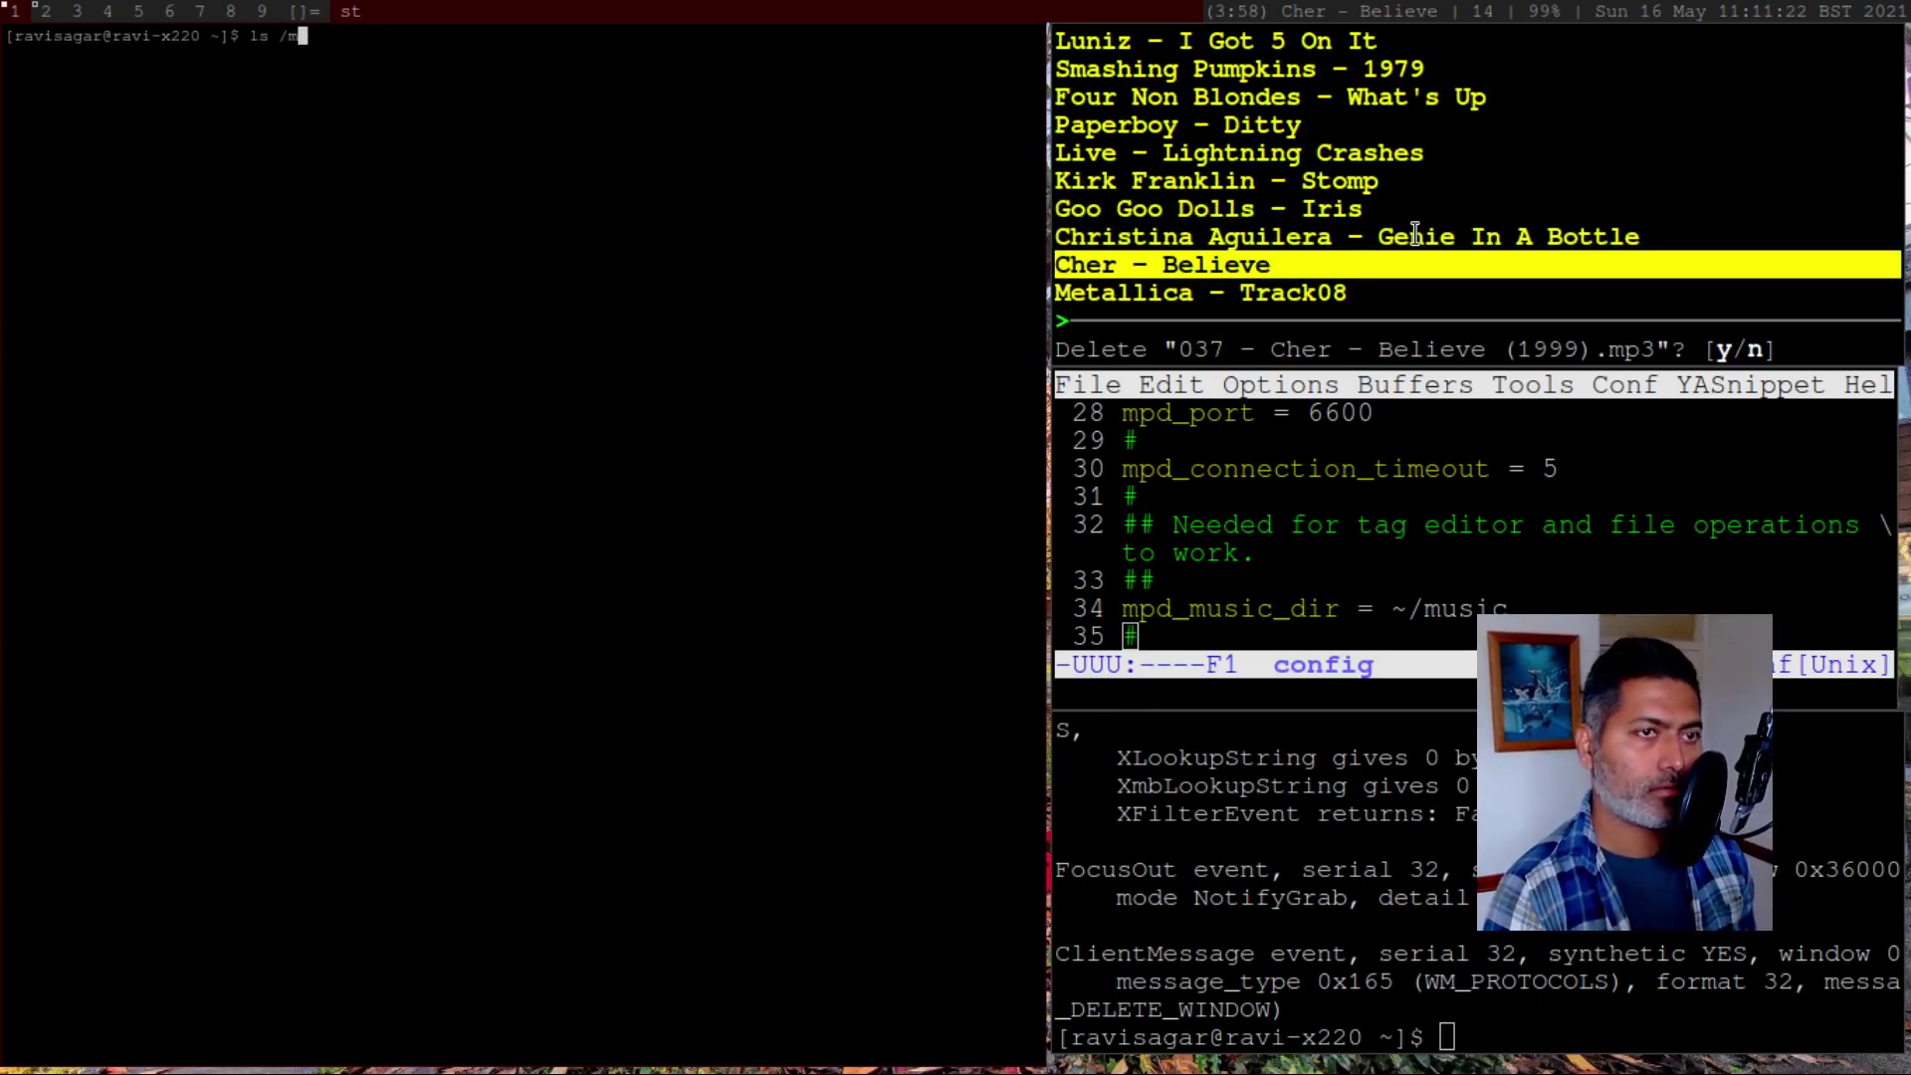
{"action": "key", "text": "BackSpace"}
{"action": "type", "text": "music/"}
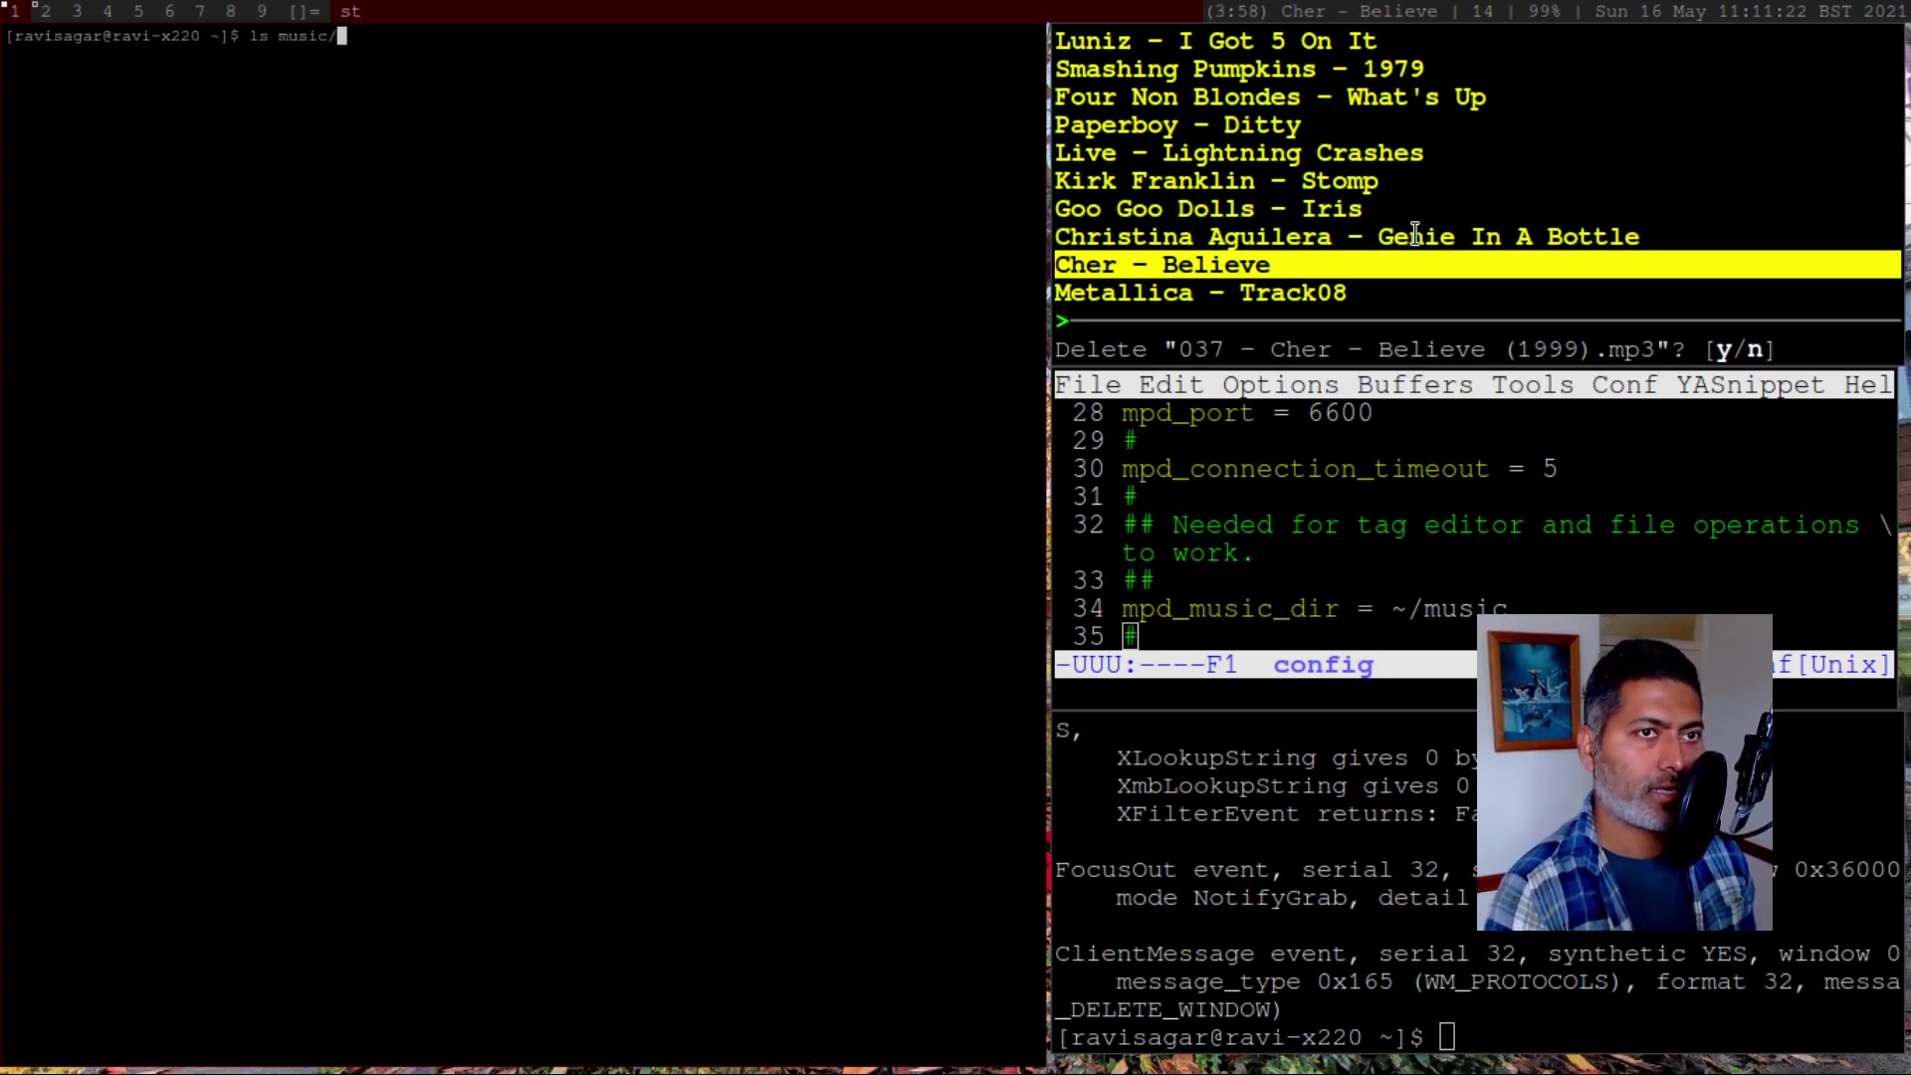
{"action": "key", "text": "Return"}
Show the files in music/songs/english/100 Most Famous Songs Of the 90's/ and highlight 037 - Cher - Believe (1999).mp3
{"action": "key", "text": "Up"}
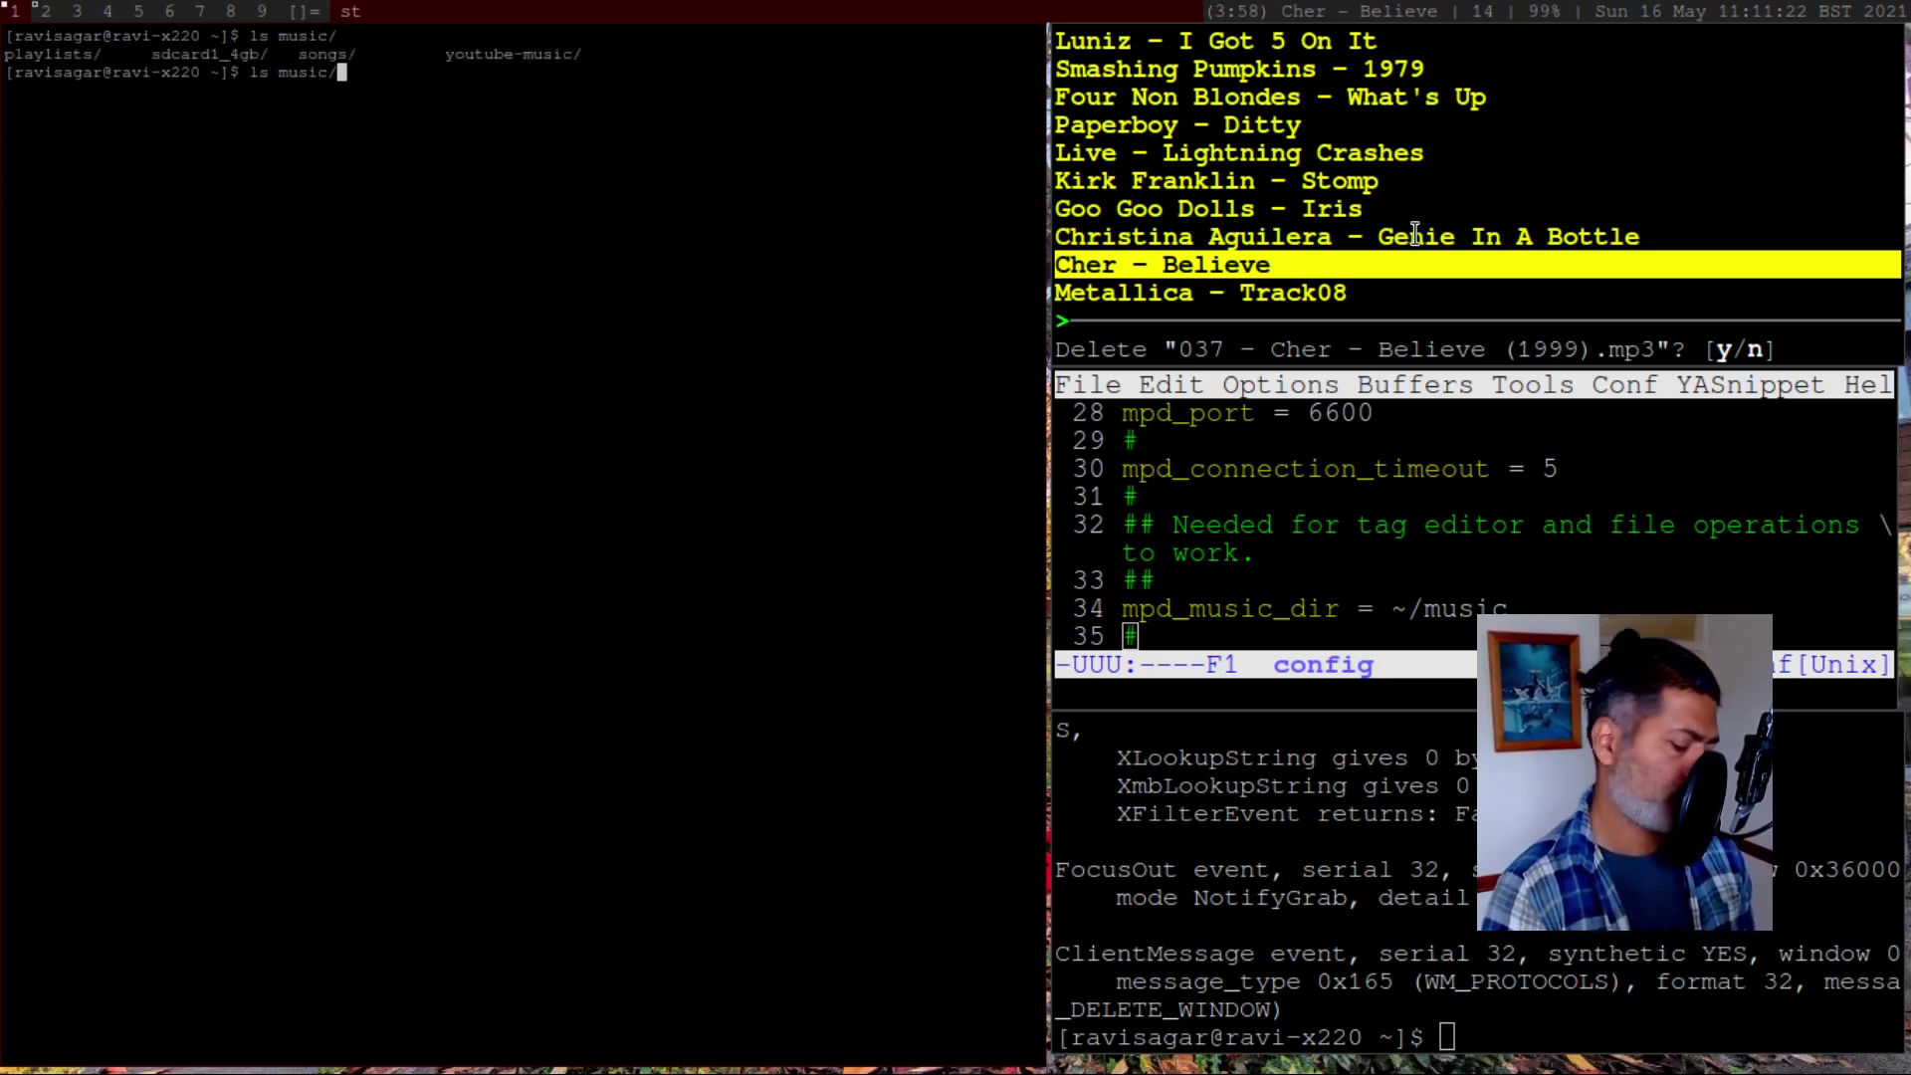
{"action": "type", "text": "songs"}
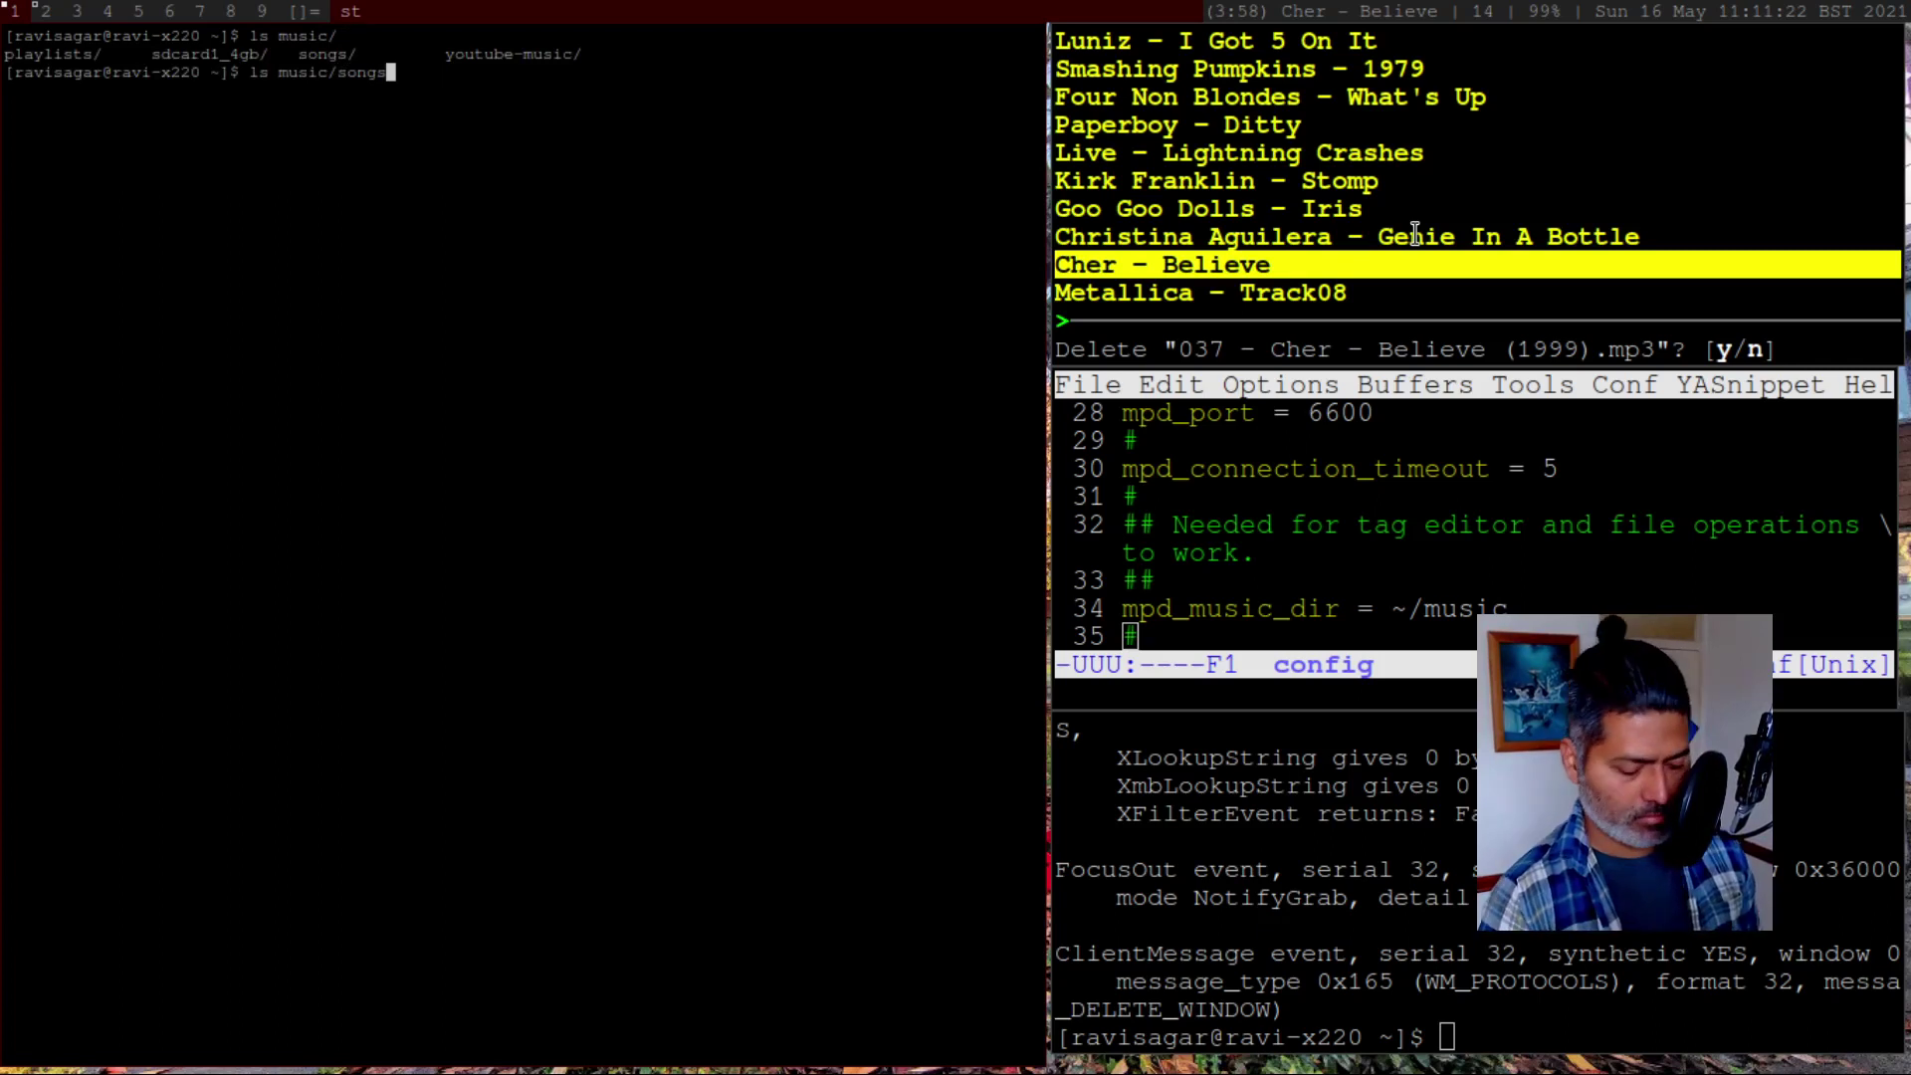
{"action": "type", "text": "/english/"}
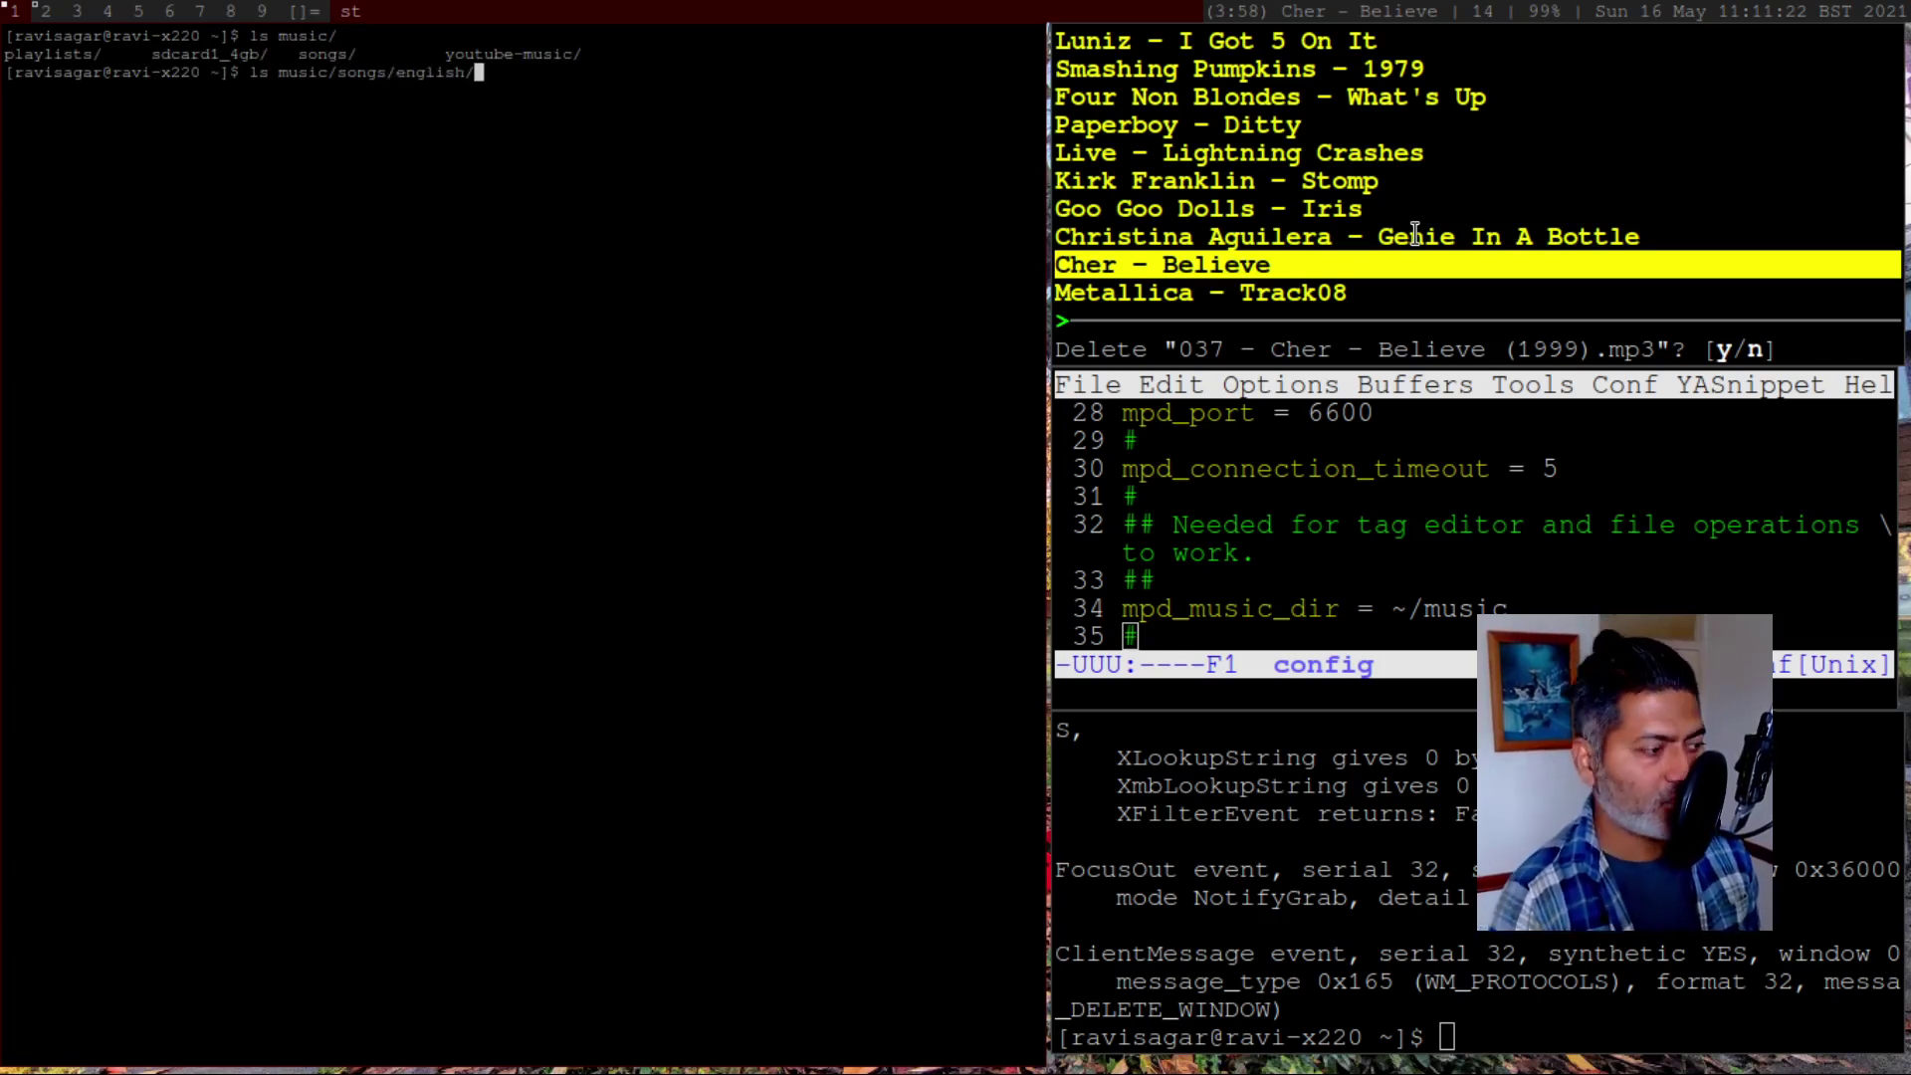
{"action": "type", "text": "10"}
{"action": "key", "text": "Tab"}
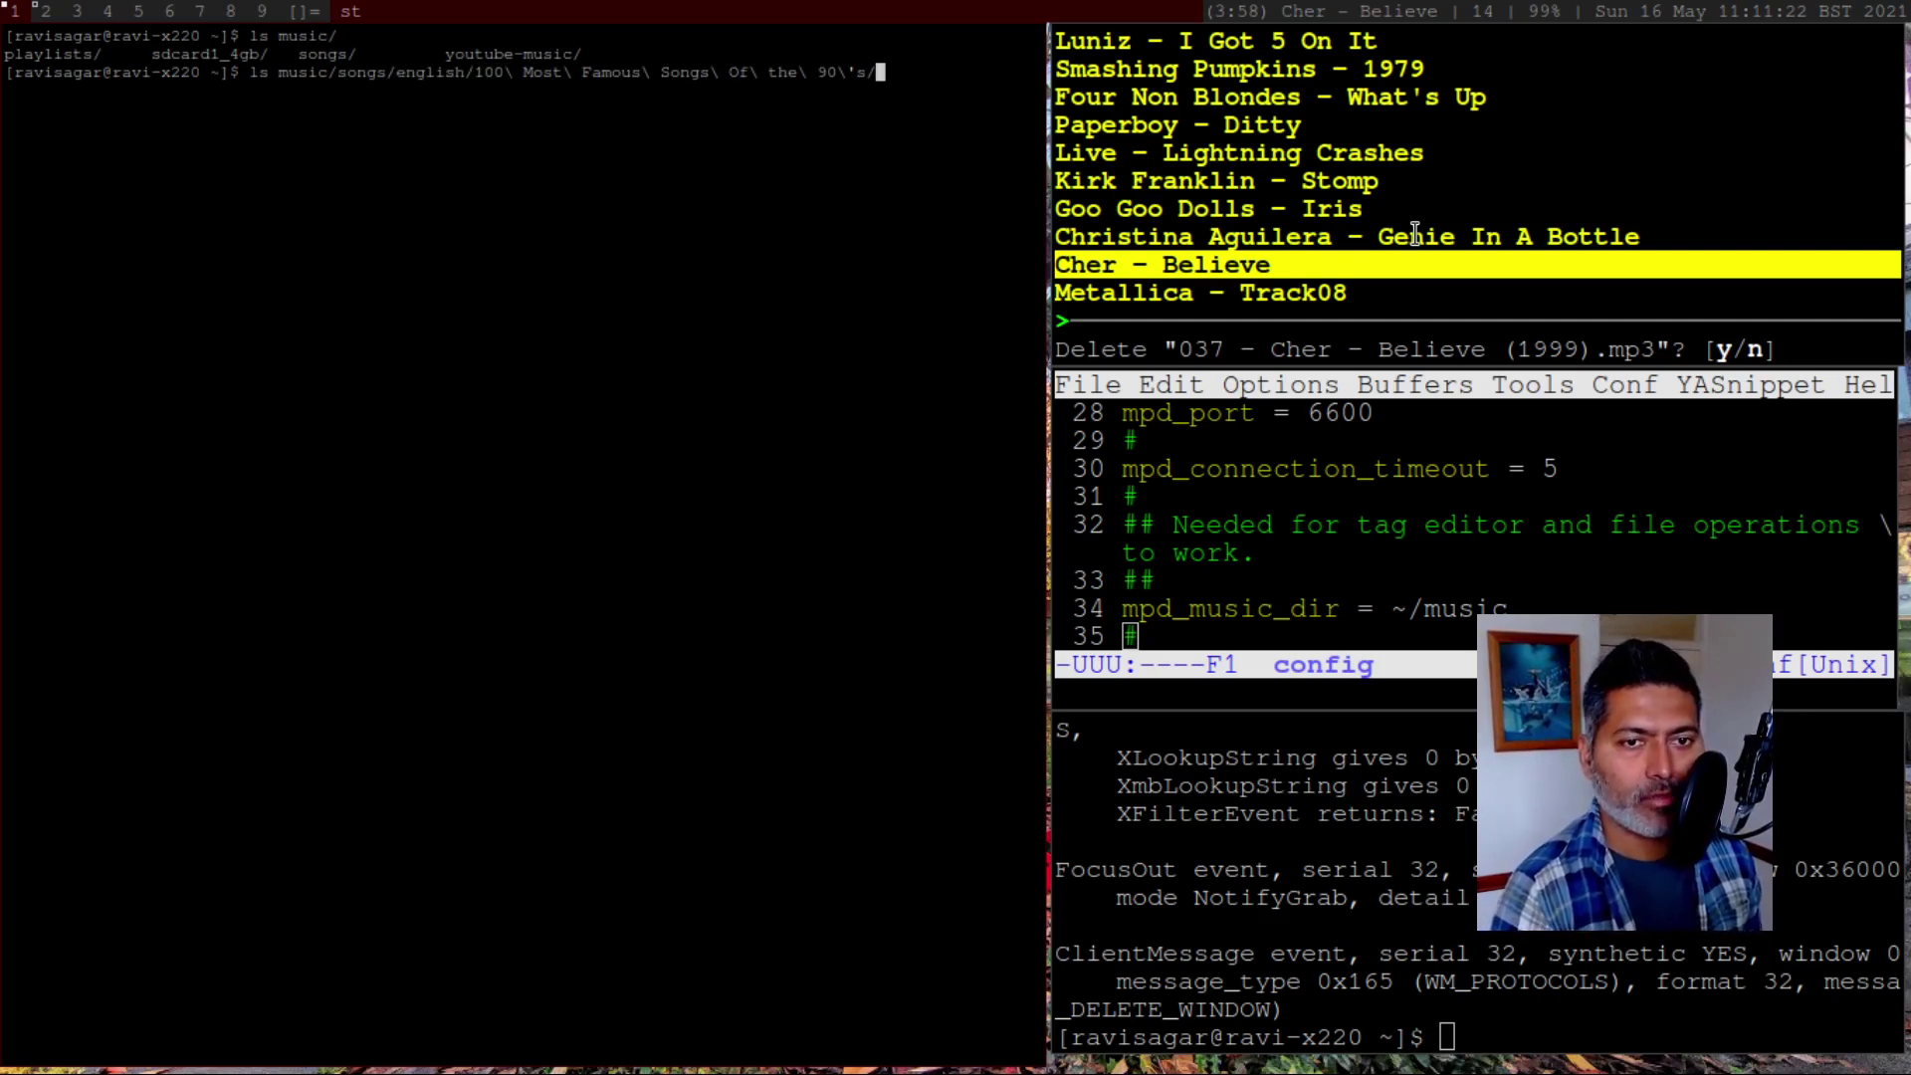
{"action": "key", "text": "Tab"}
{"action": "key", "text": "Tab"}
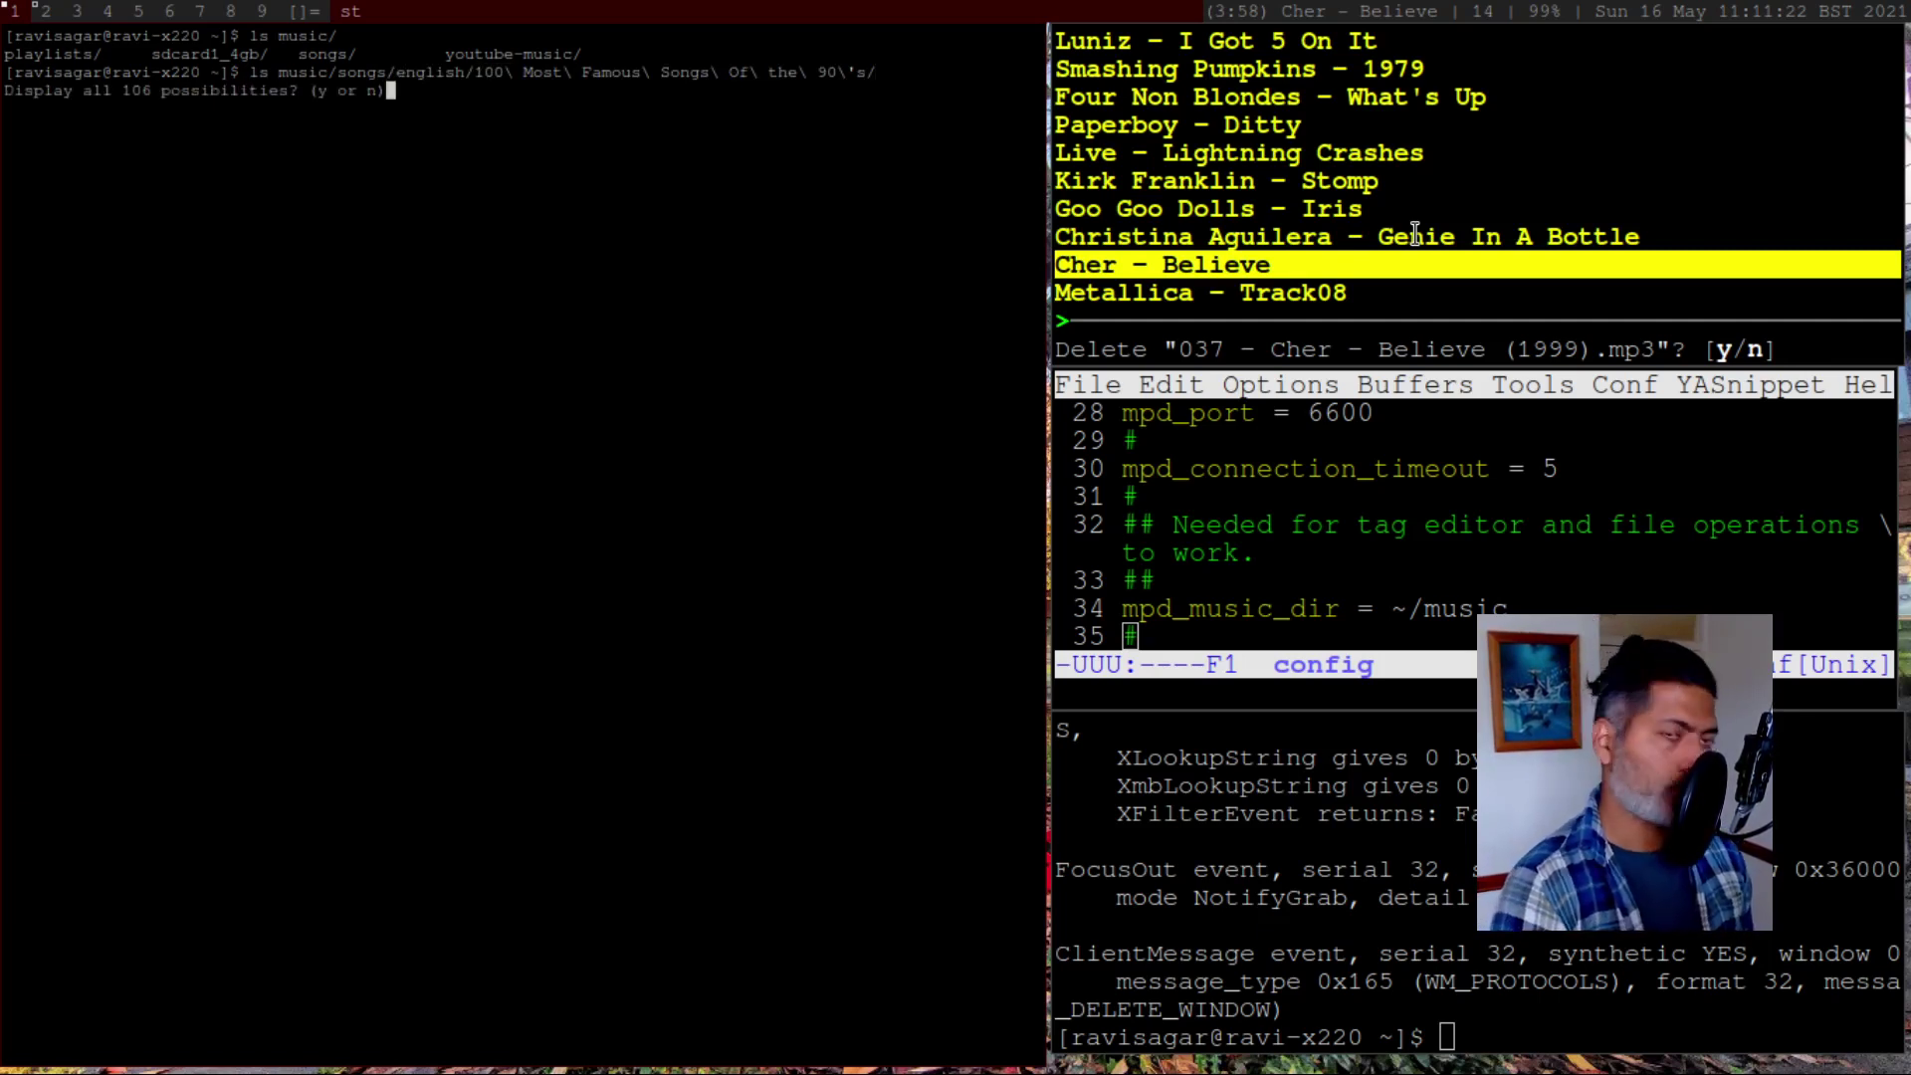
{"action": "key", "text": "y"}
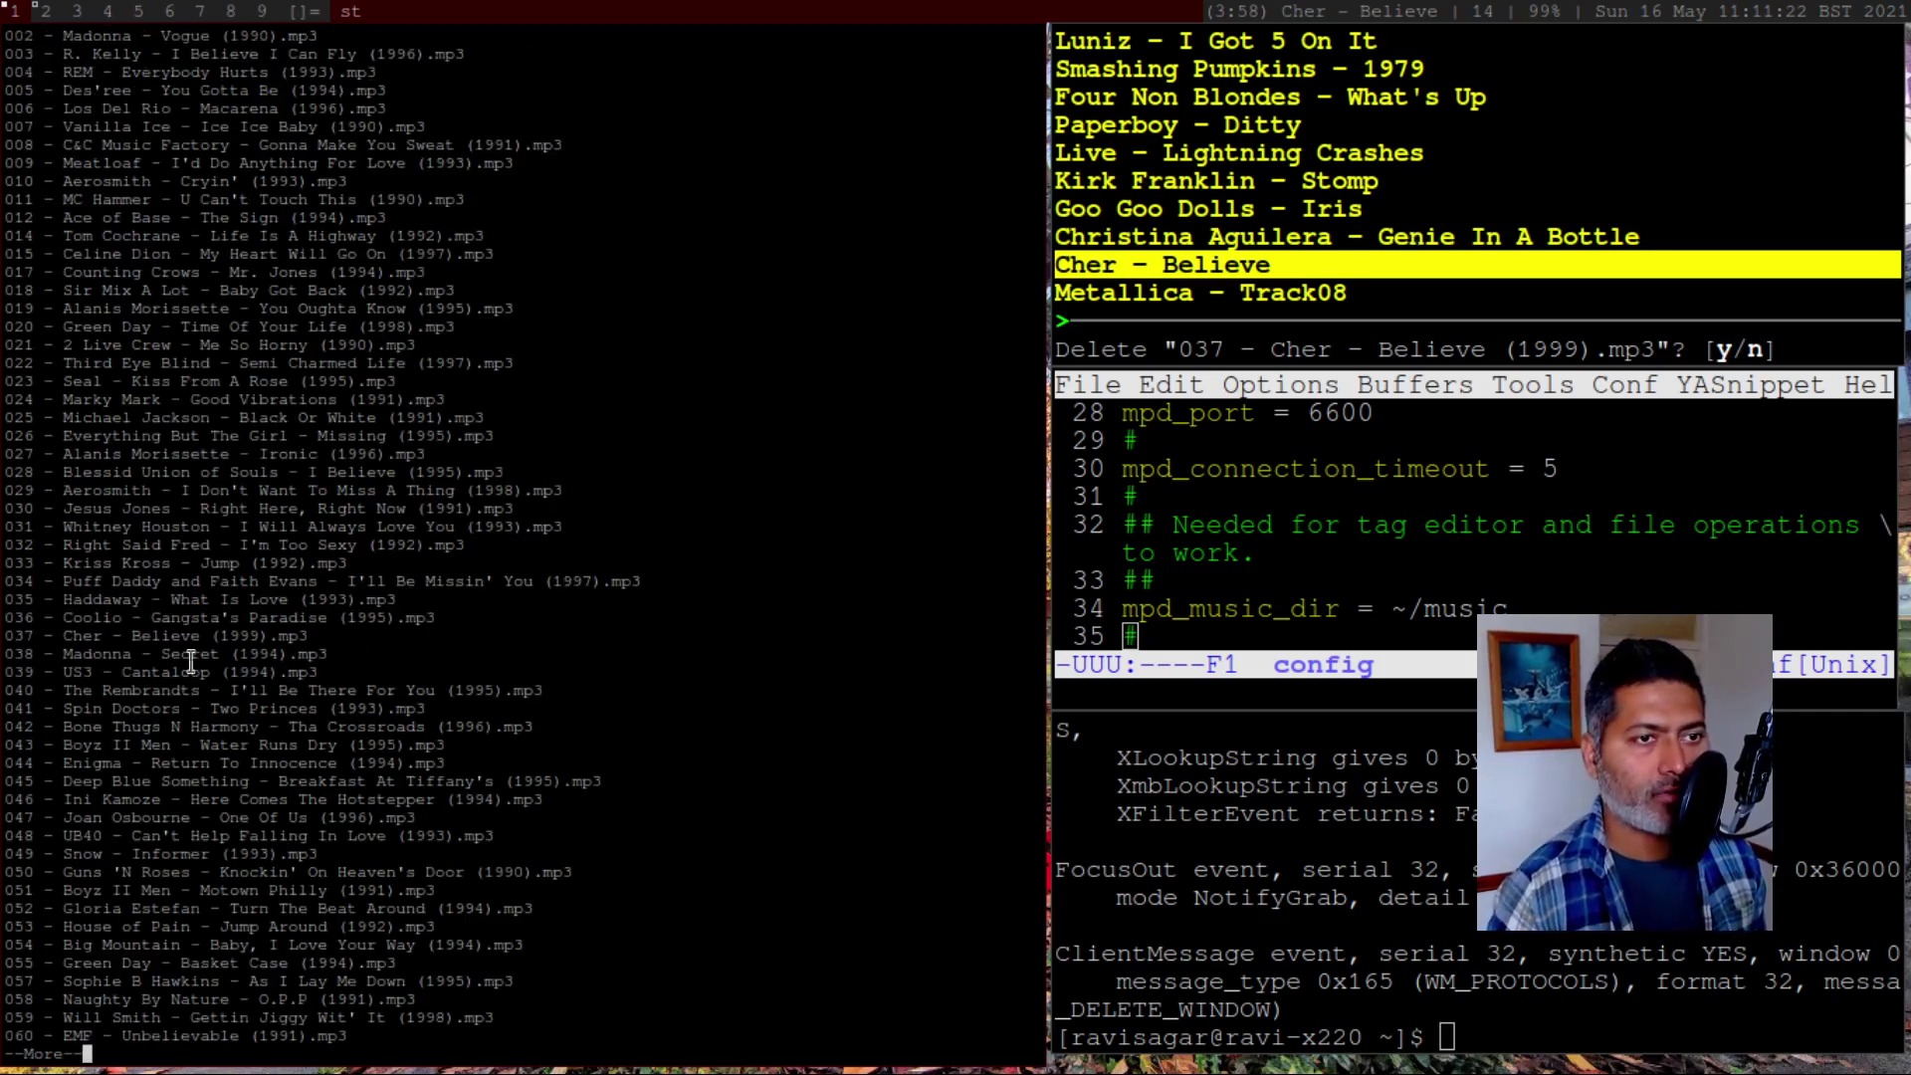
{"action": "triple_click", "coordinate": [84, 635]}
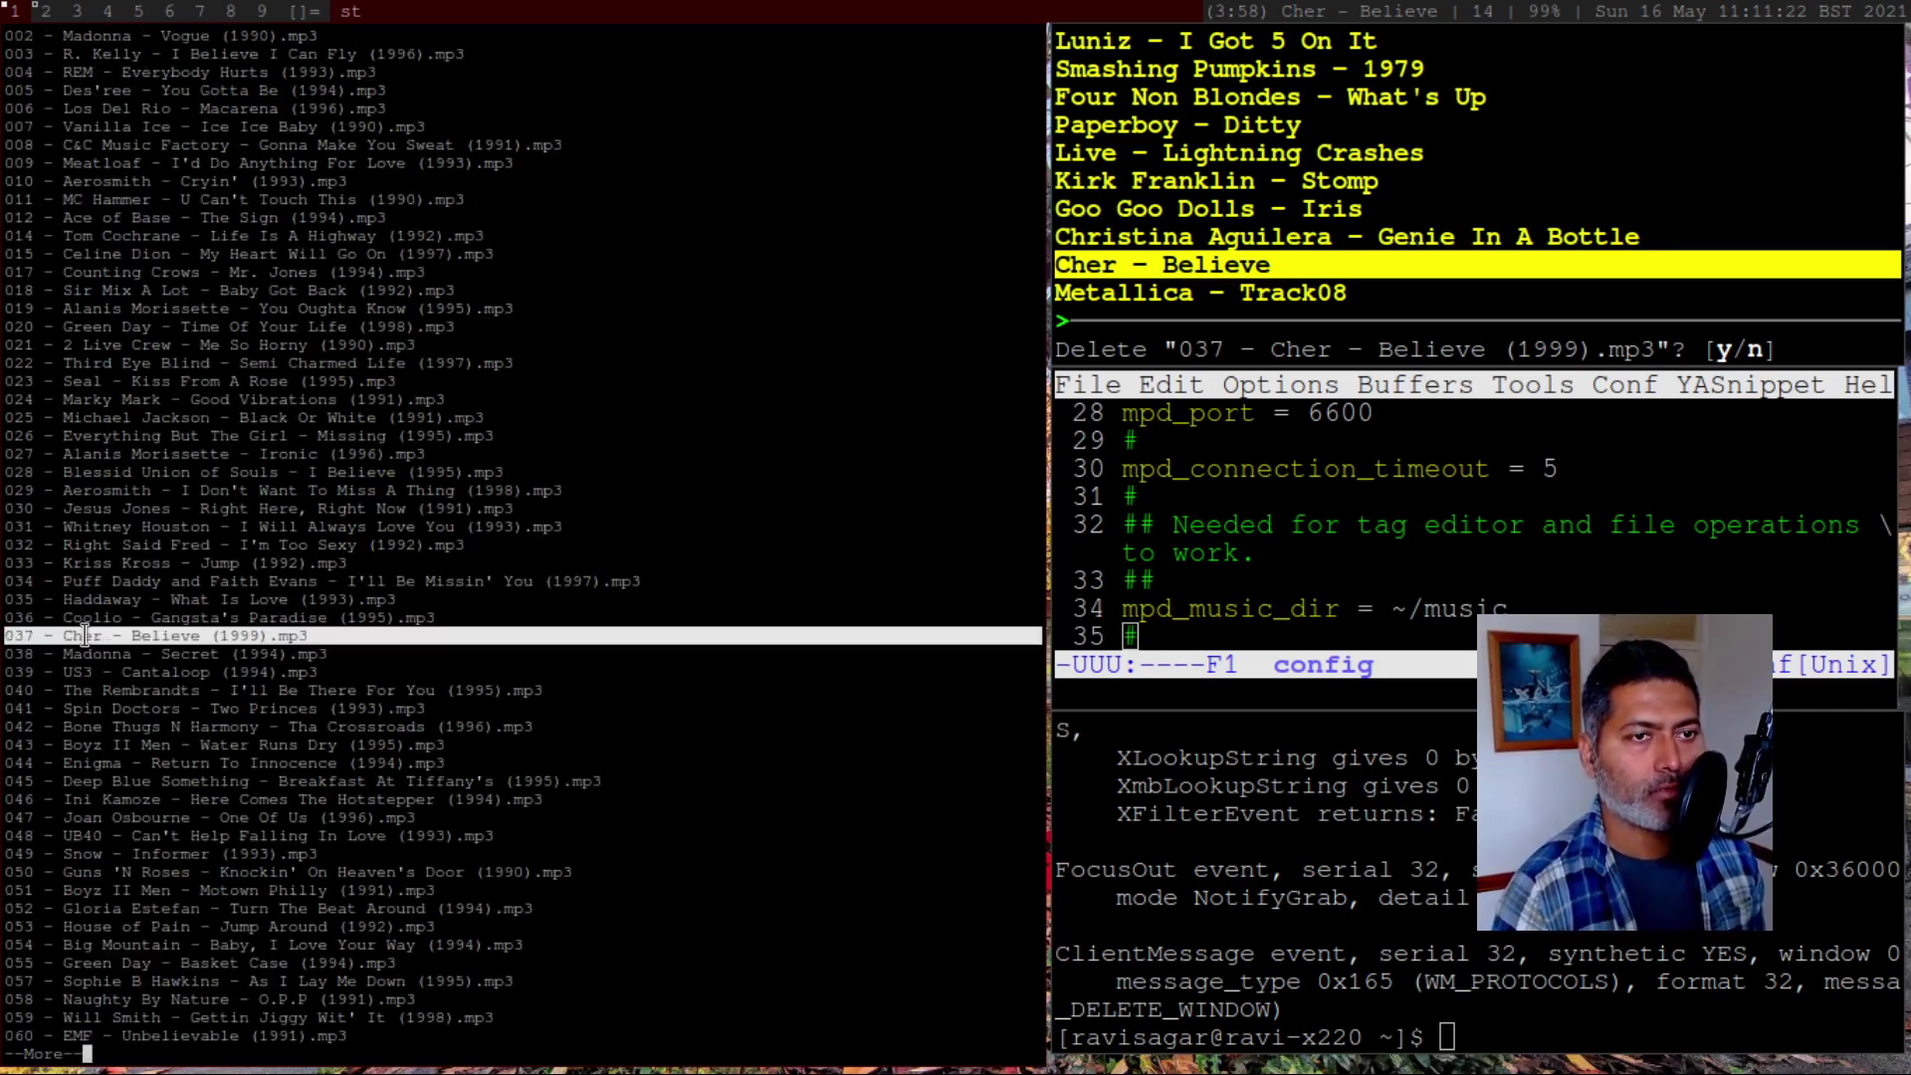
Return to ncmpcpp and confirm deleting 037 - Cher - Believe (1999).mp3
{"action": "key", "text": "super+Return"}
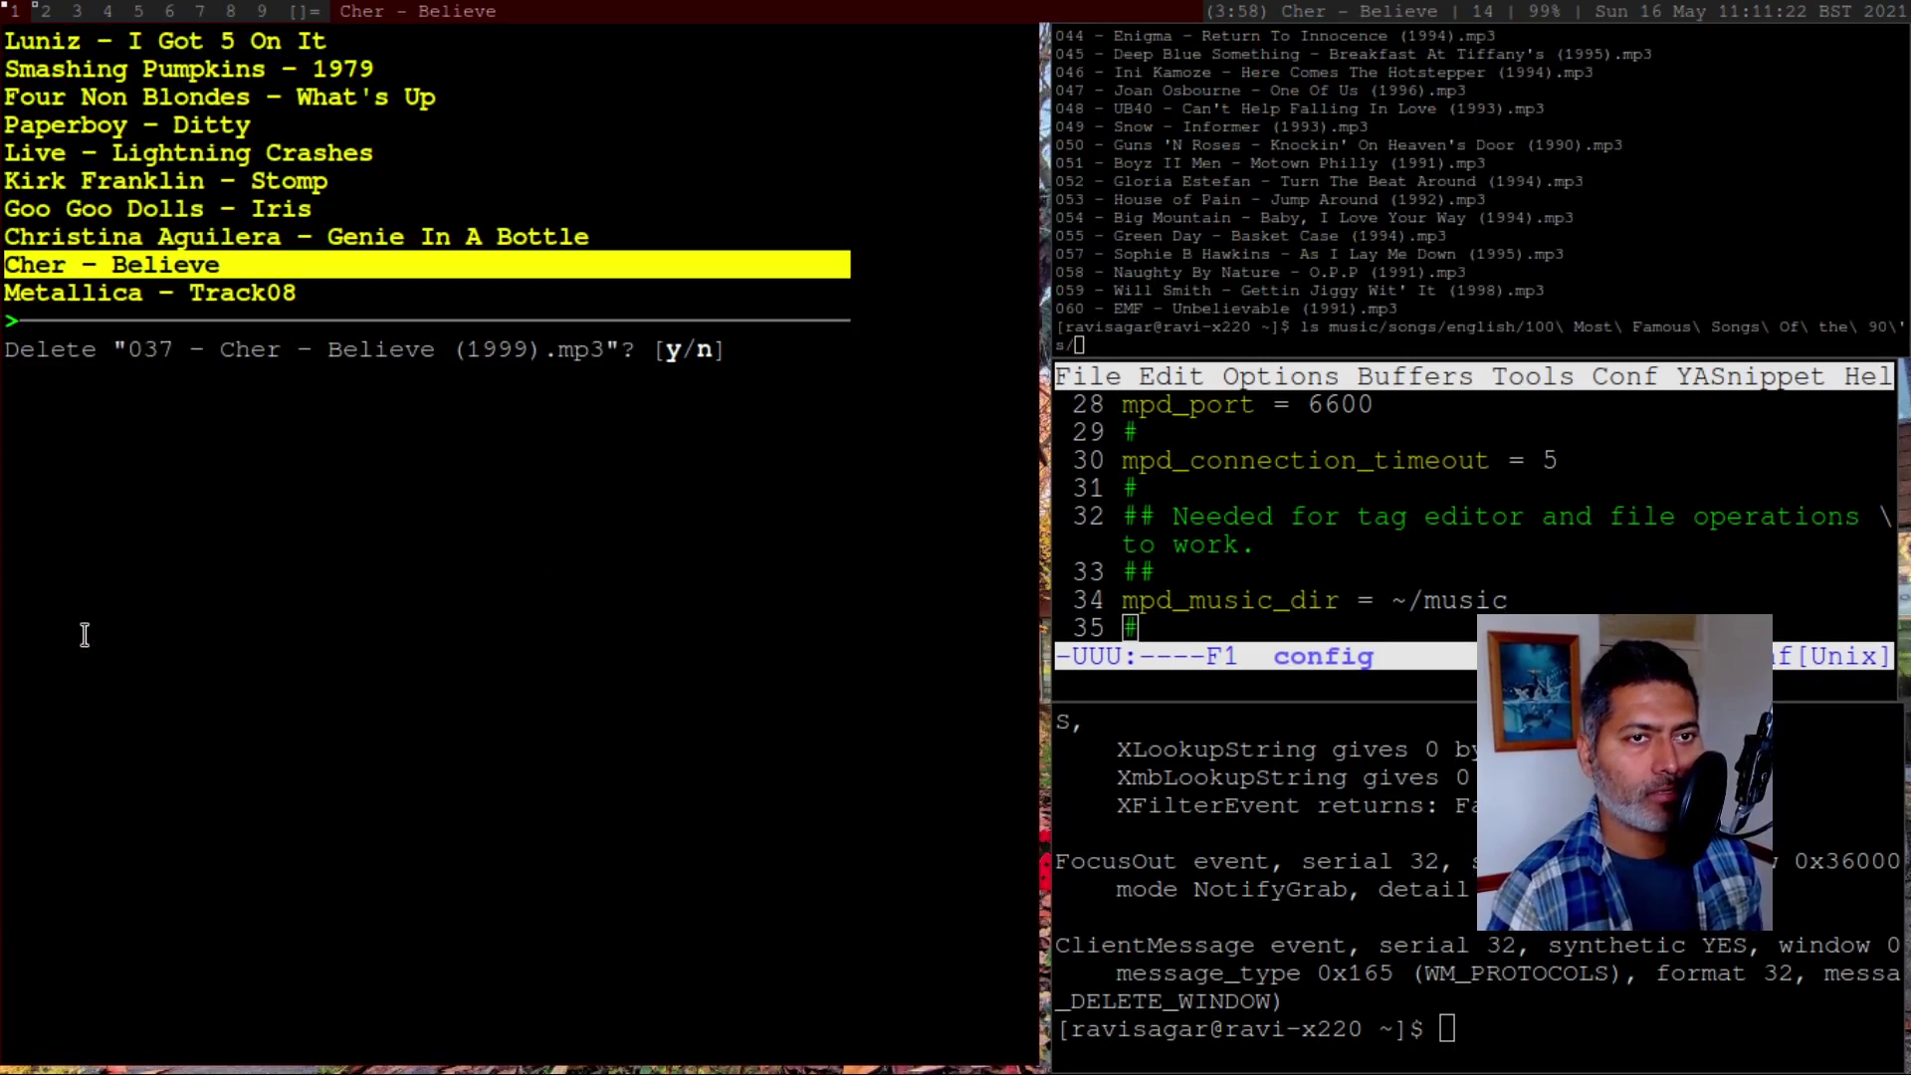
{"action": "key", "text": "y"}
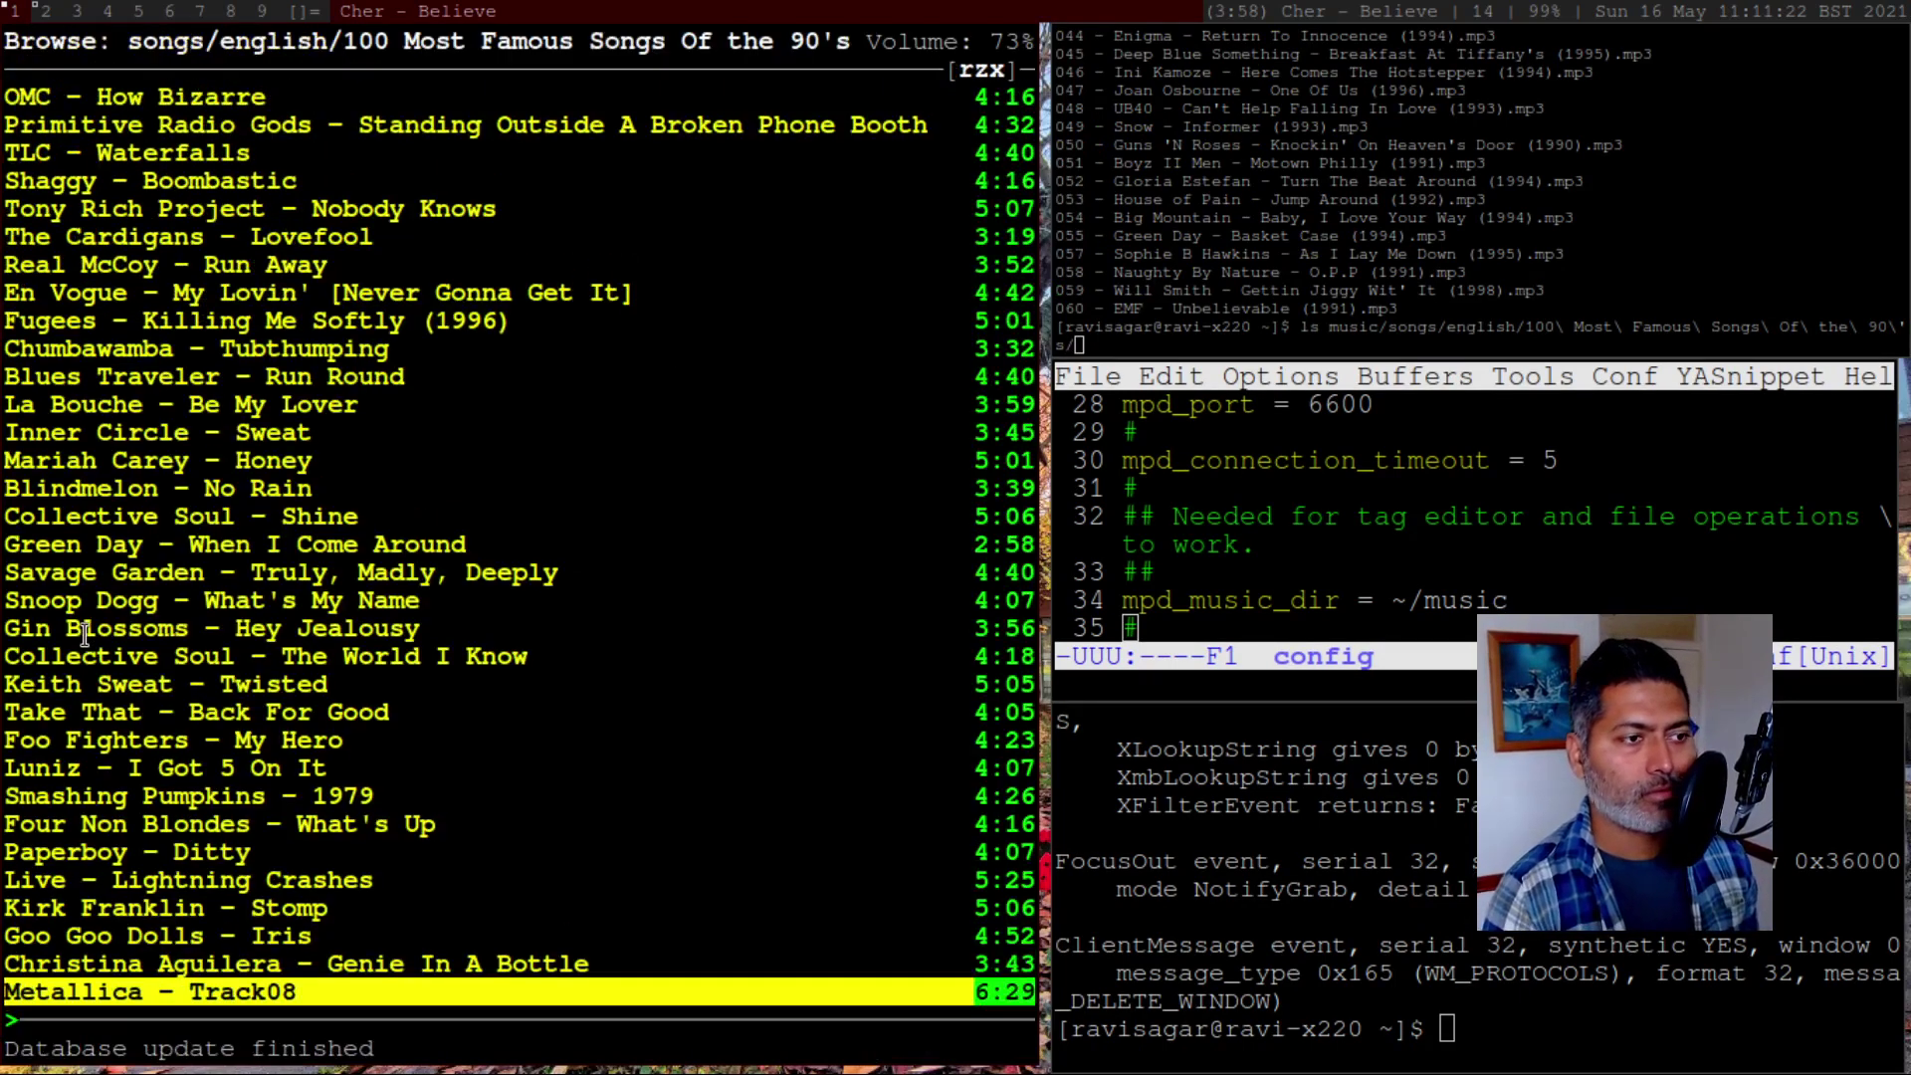
Show the 90's song folder's files again in the terminal and check the entries around number 037
{"action": "key", "text": "super+Return"}
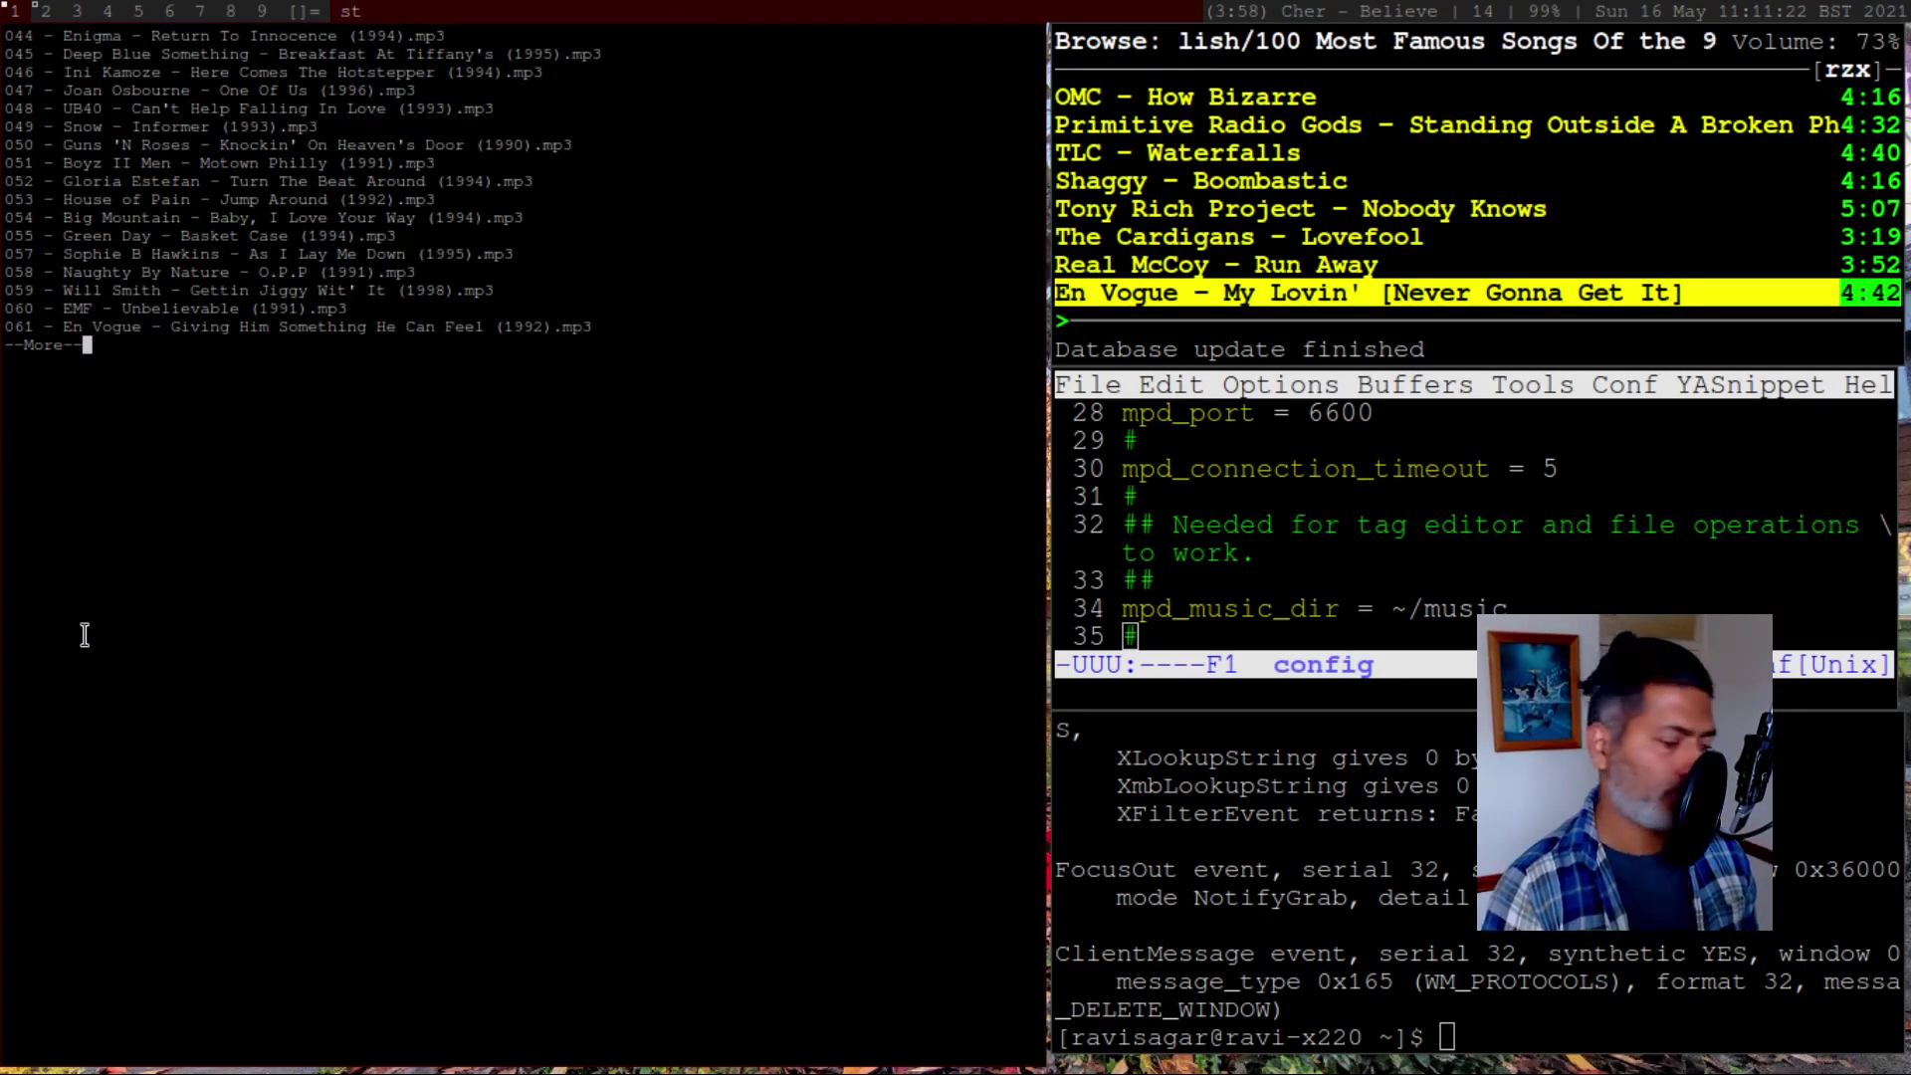
{"action": "key", "text": "Tab"}
{"action": "key", "text": "Tab"}
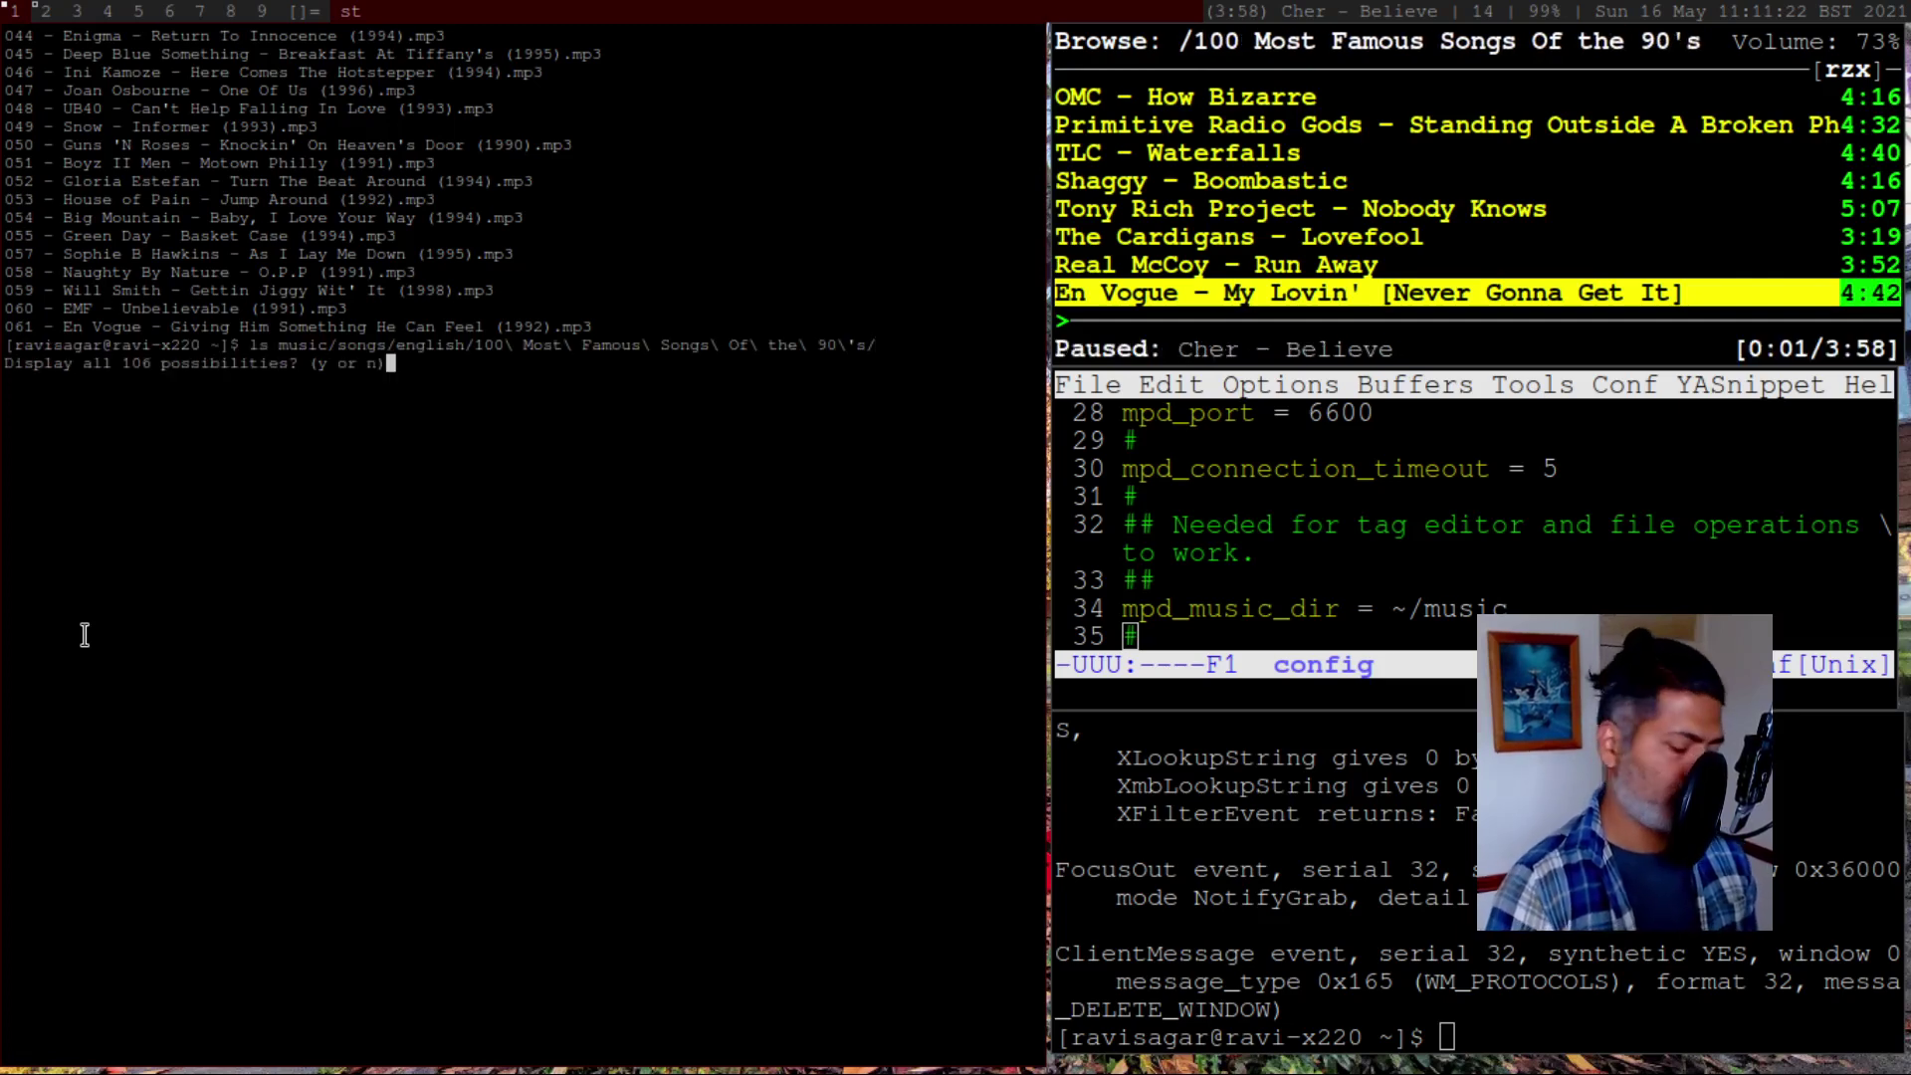
{"action": "key", "text": "y"}
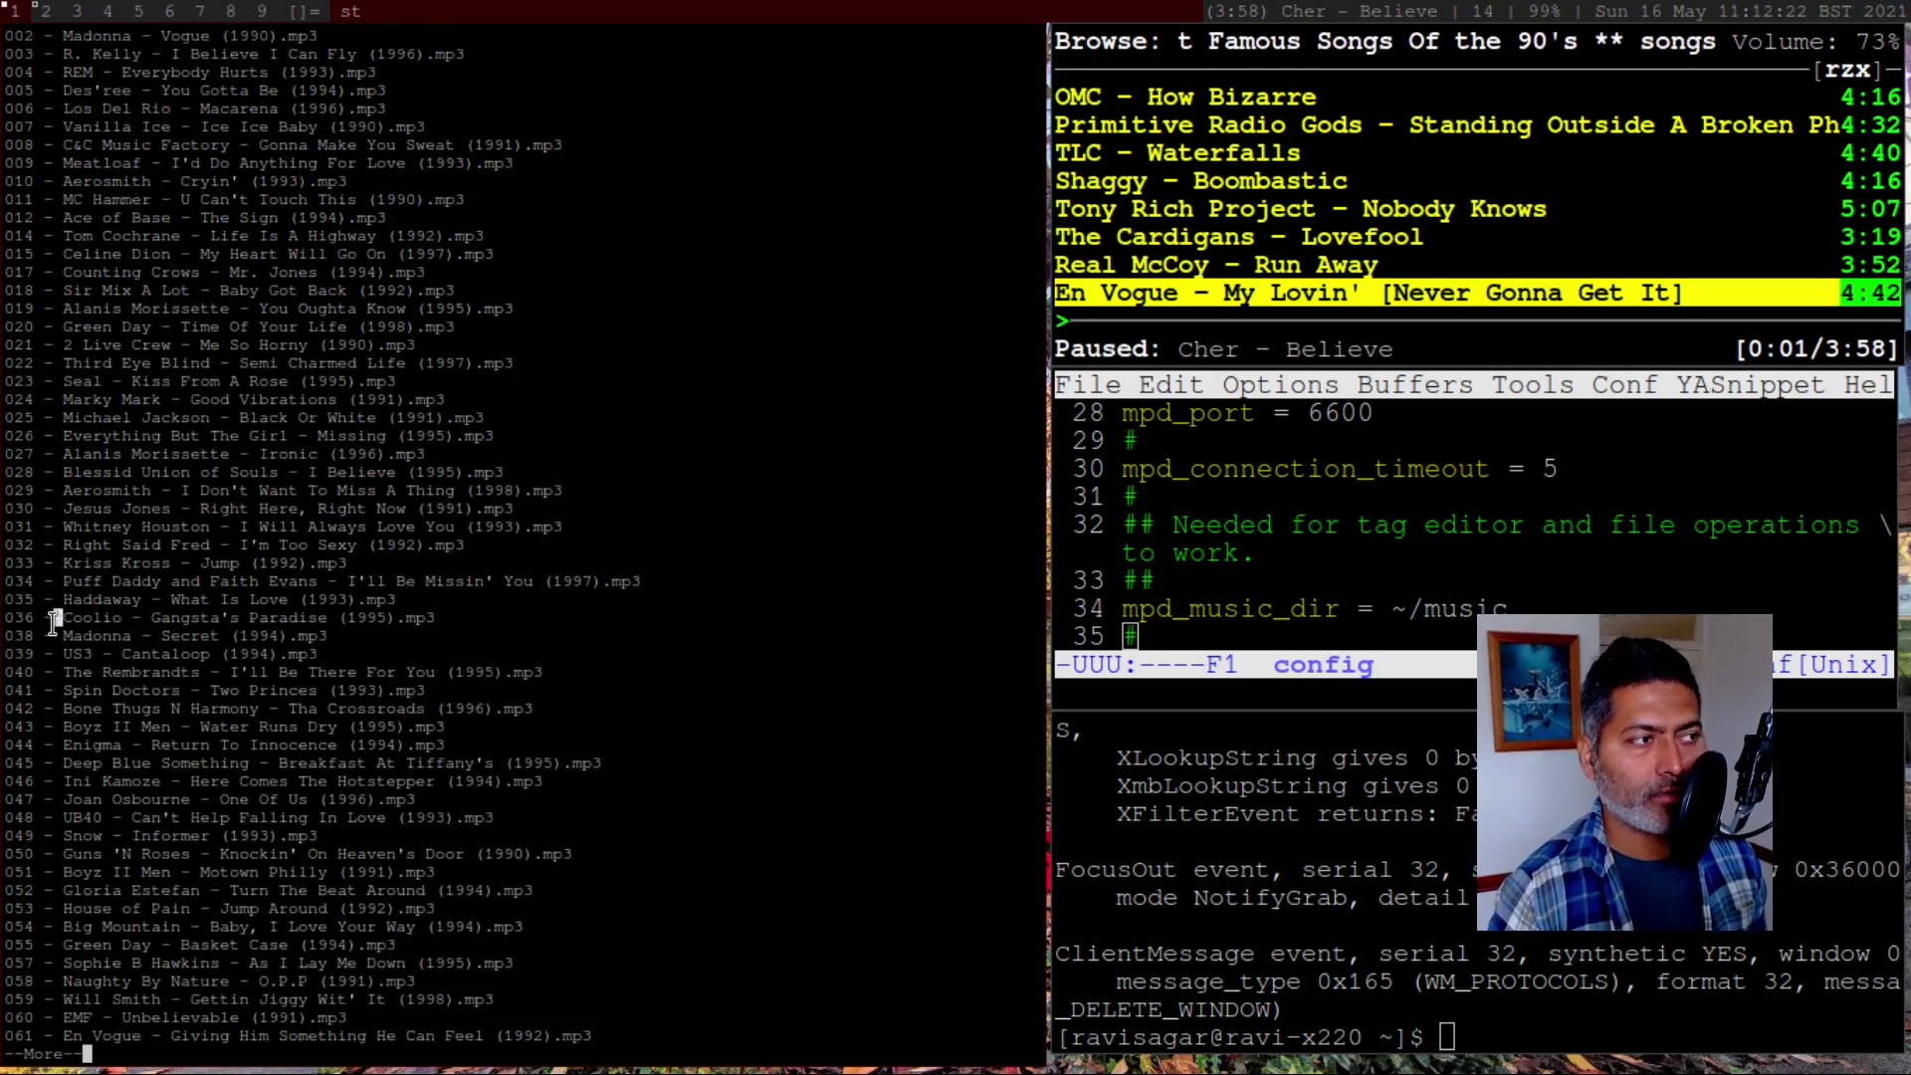
{"action": "triple_click", "coordinate": [52, 625]}
{"action": "triple_click", "coordinate": [84, 652]}
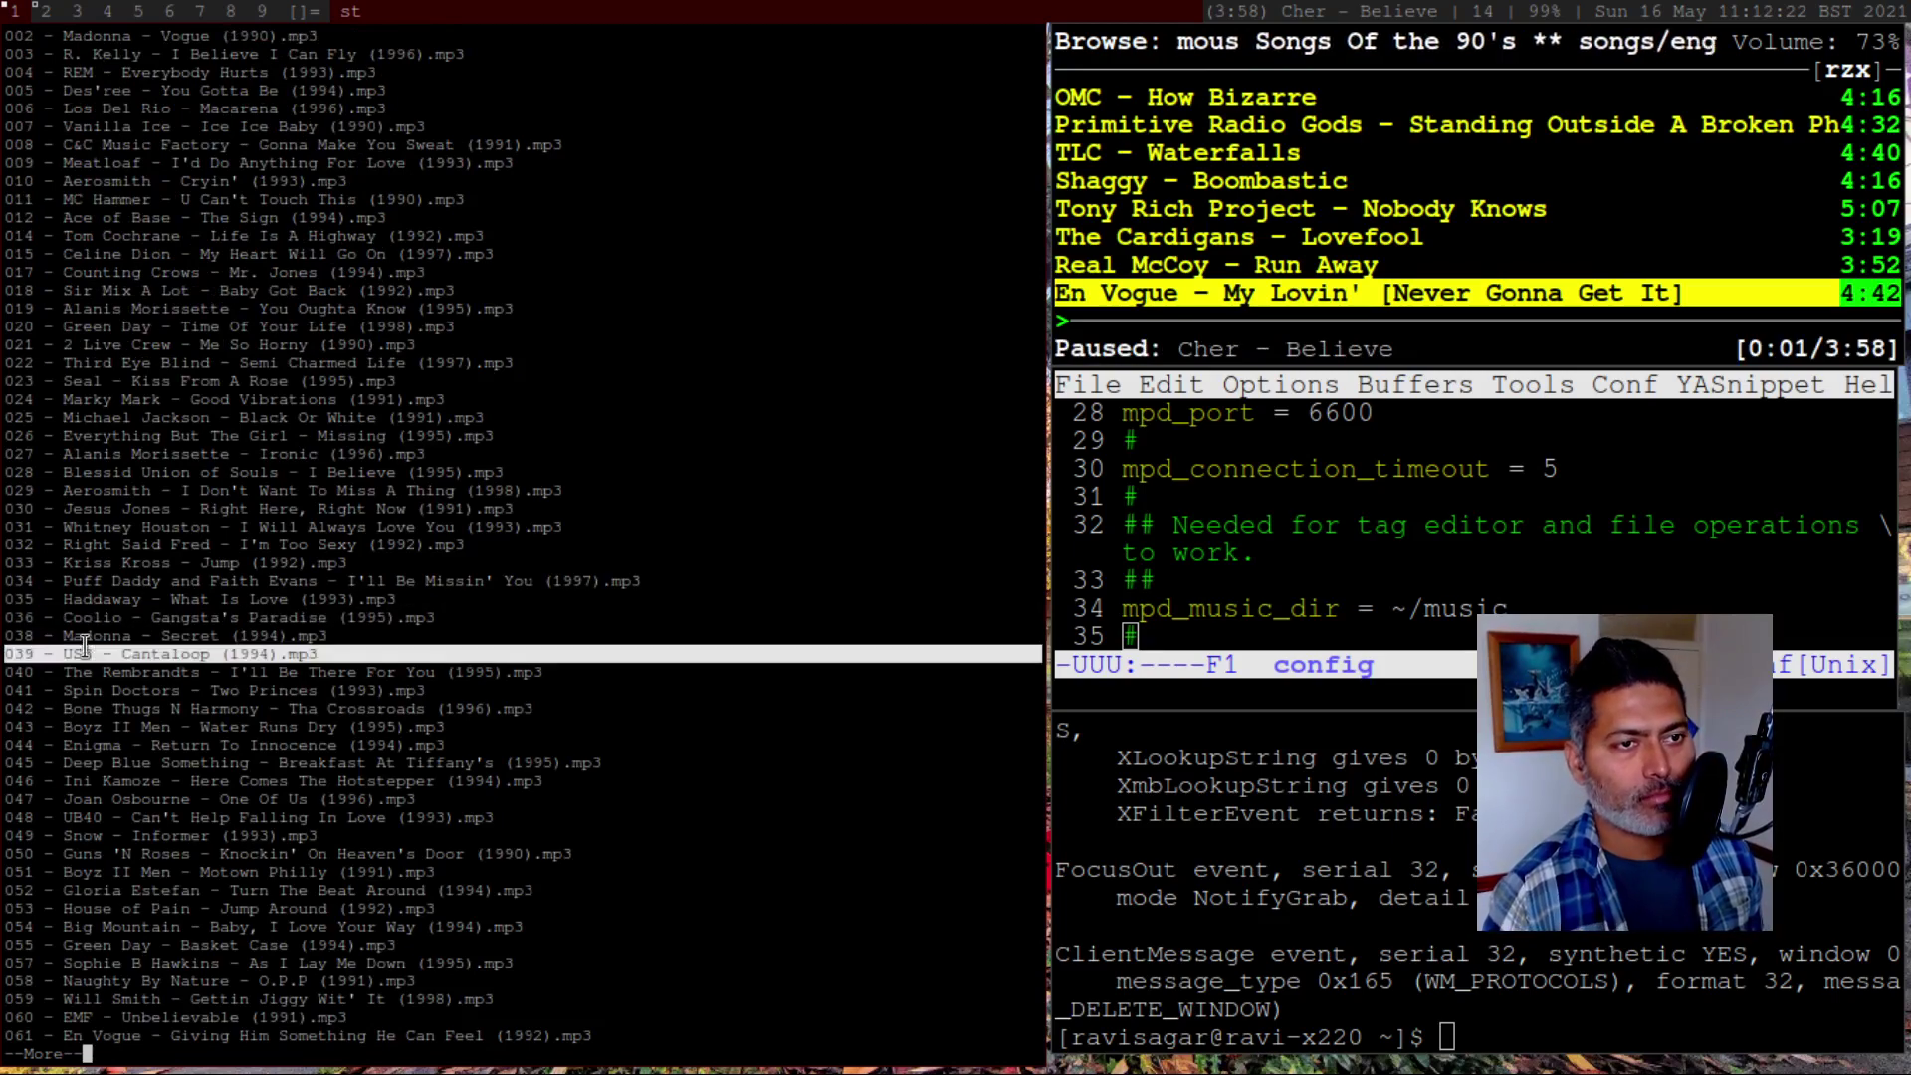
Enlarge the terminal's text by three increments
{"action": "key", "text": "ctrl+shift+Page_Up"}
{"action": "key", "text": "ctrl+shift+Page_Up"}
{"action": "key", "text": "ctrl+shift+Page_Up"}
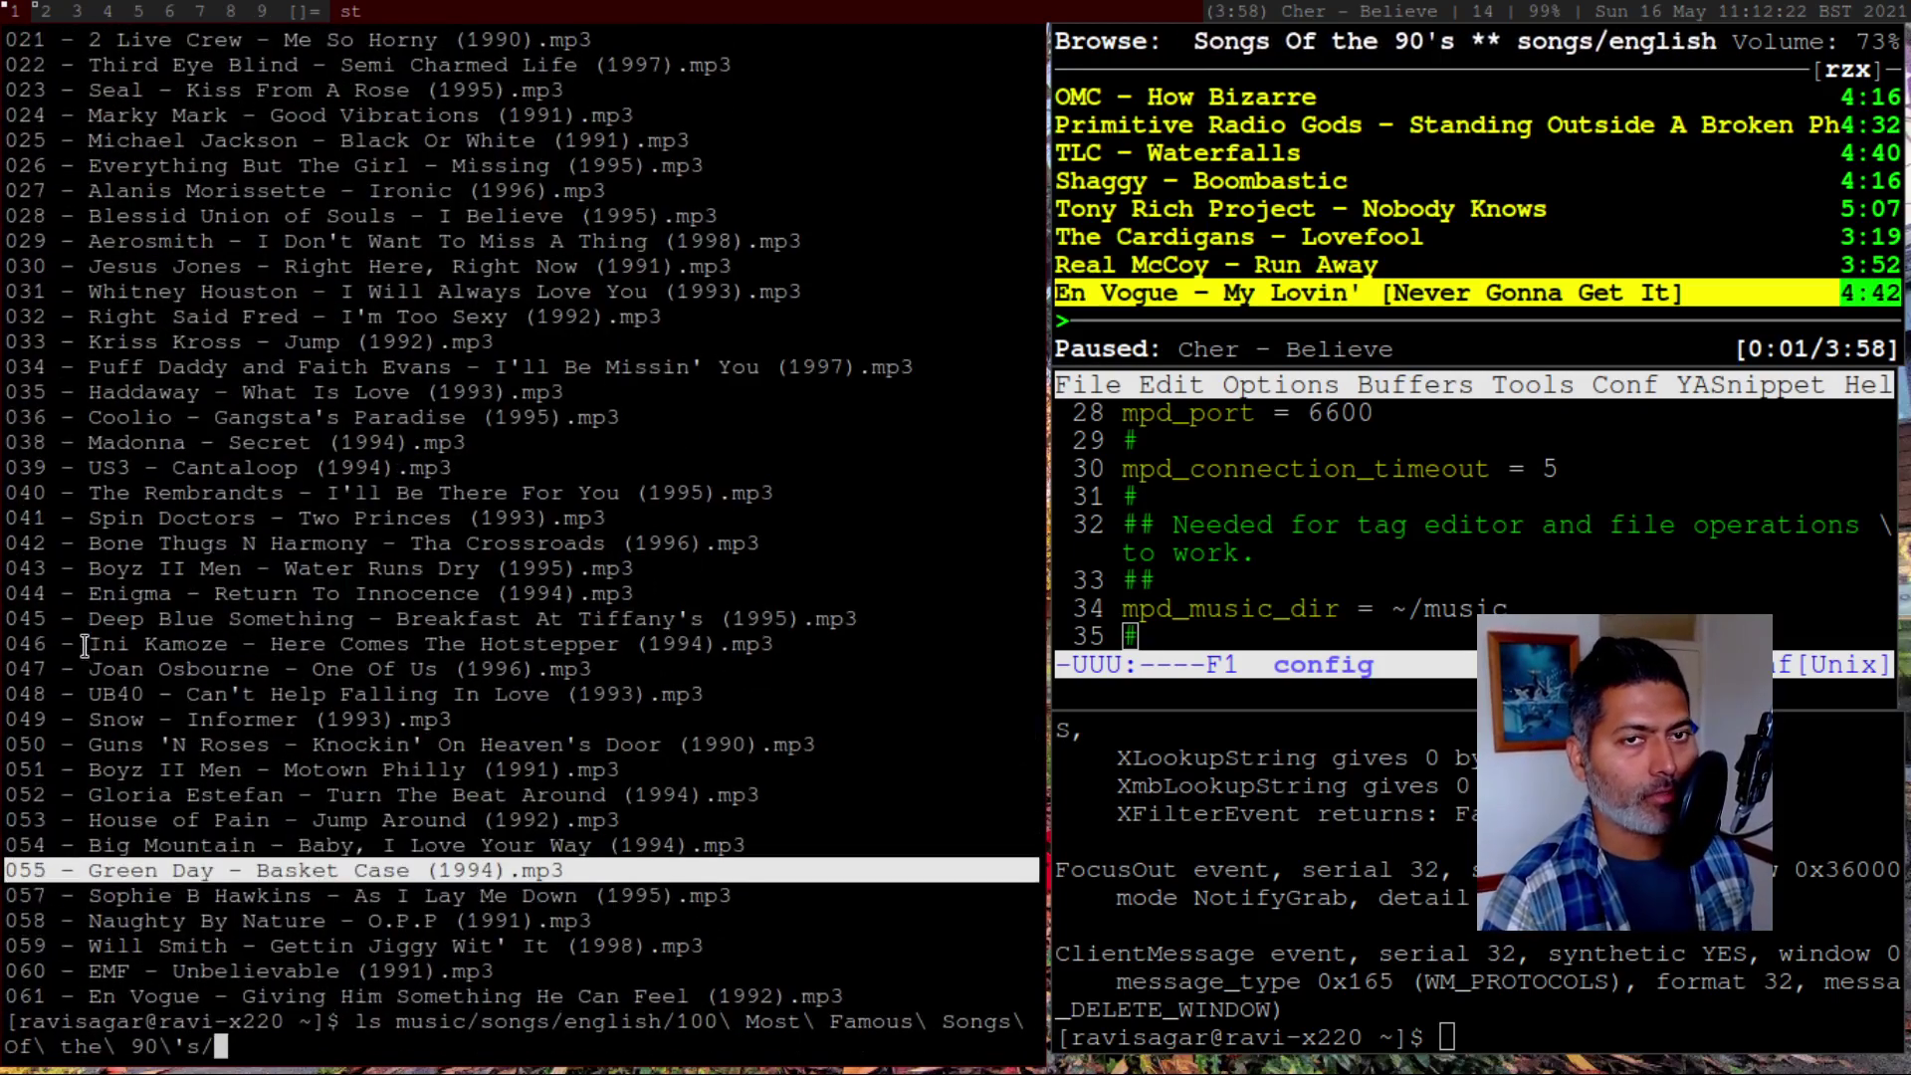
Bring the ncmpcpp config file into the main window area and go to the random_exclude_pattern section
{"action": "key", "text": "super+Return"}
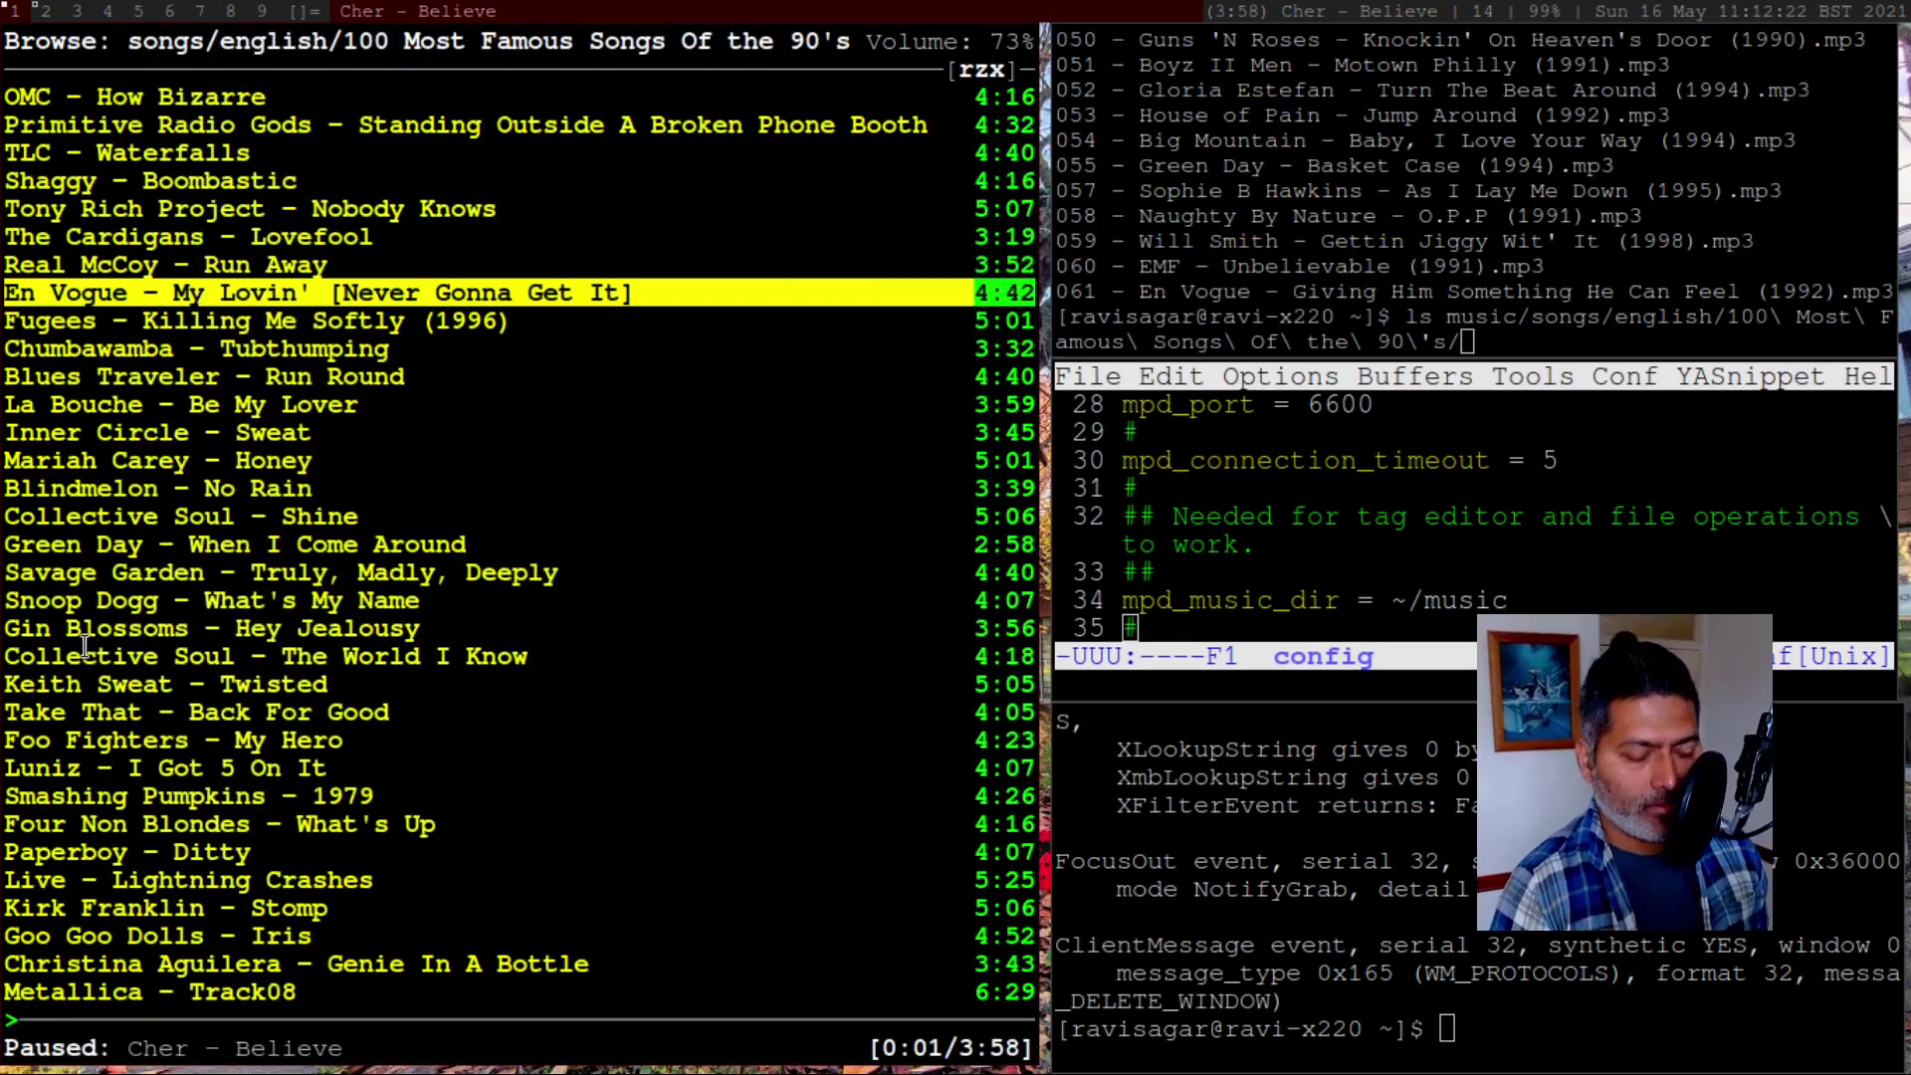
{"action": "key", "text": "super+j"}
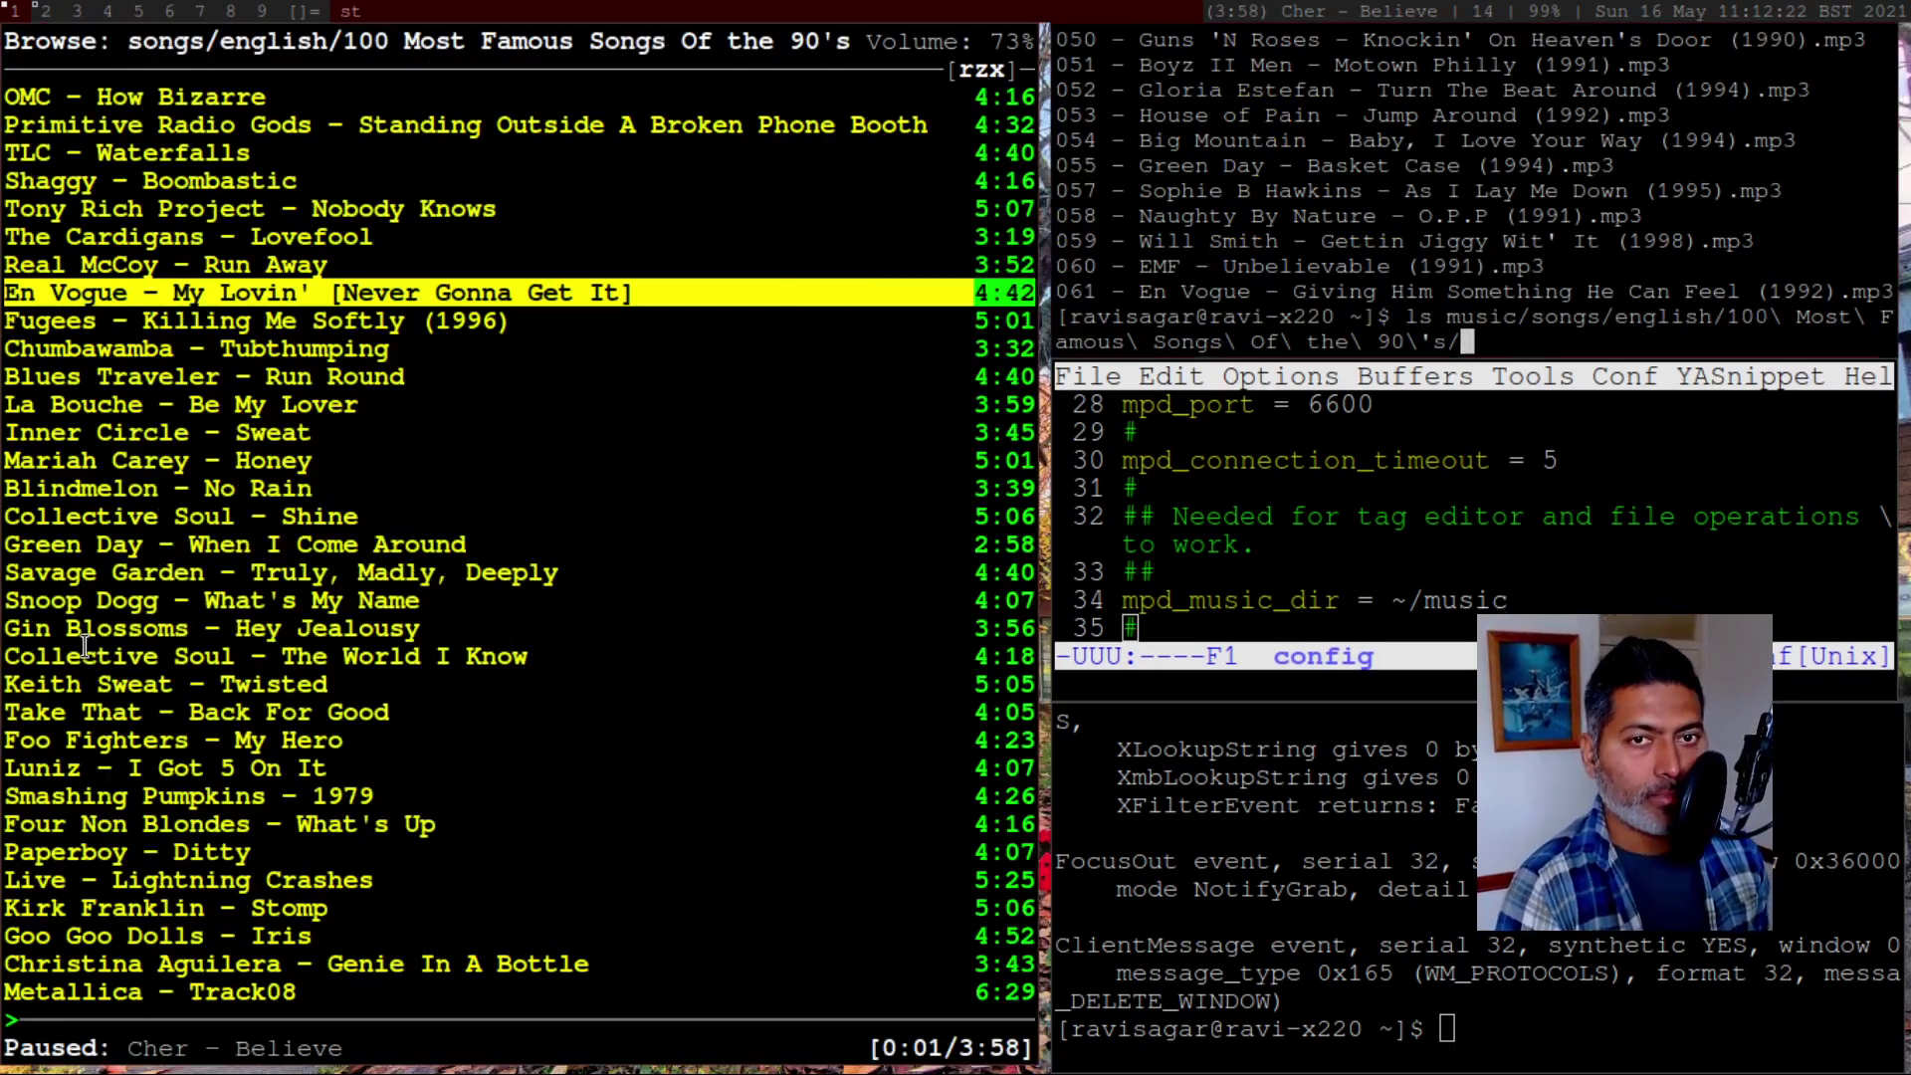
{"action": "key", "text": "super+j"}
{"action": "key", "text": "super+Return"}
{"action": "key", "text": "Down"}
{"action": "key", "text": "Down"}
{"action": "key", "text": "Down"}
{"action": "key", "text": "Down"}
{"action": "key", "text": "Down"}
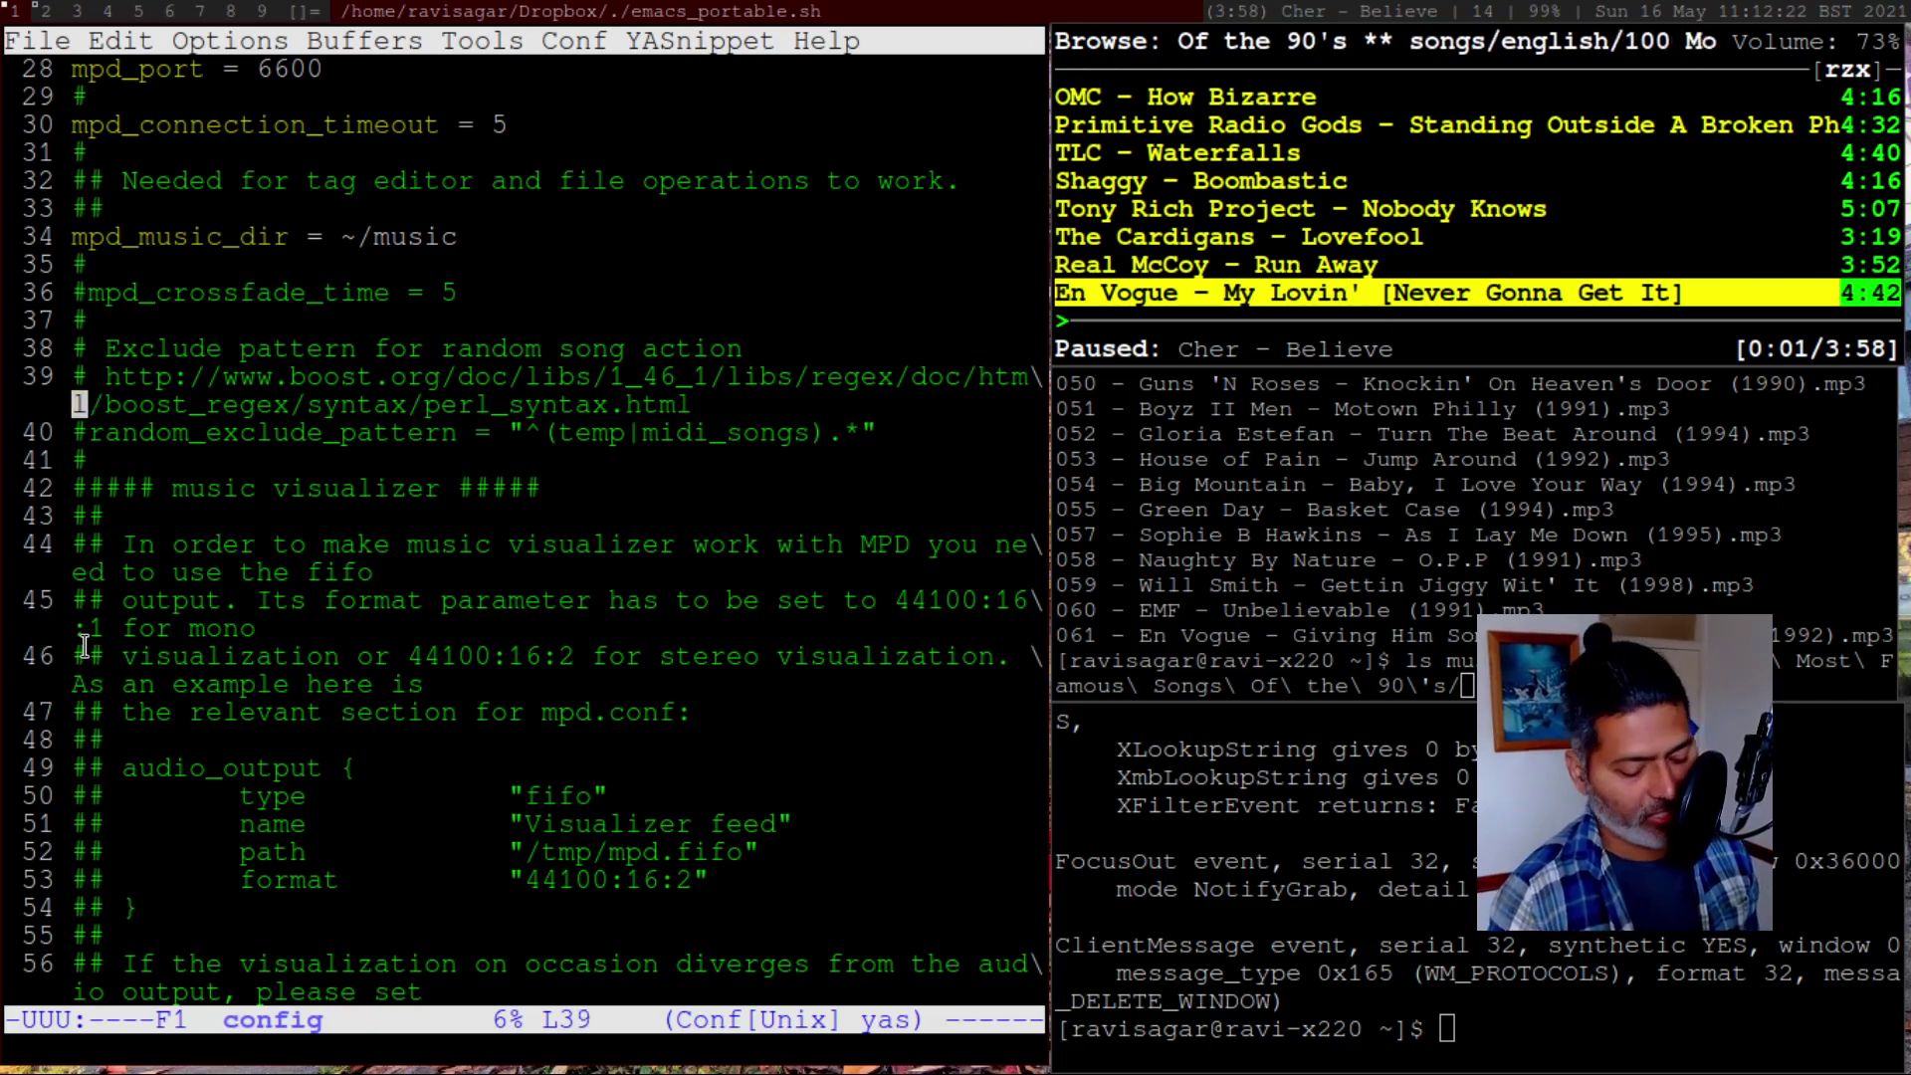
Review the config's music visualizer notes through to the visualizer_data_source setting
{"action": "key", "text": "ctrl+v"}
{"action": "key", "text": "Down"}
{"action": "key", "text": "Down"}
{"action": "key", "text": "Down"}
{"action": "key", "text": "Down"}
{"action": "key", "text": "Down"}
{"action": "key", "text": "Down"}
{"action": "key", "text": "Down"}
{"action": "key", "text": "Down"}
{"action": "key", "text": "Down"}
{"action": "key", "text": "Down"}
{"action": "key", "text": "Down"}
{"action": "key", "text": "Down"}
{"action": "key", "text": "Down"}
{"action": "key", "text": "Down"}
{"action": "key", "text": "Down"}
{"action": "key", "text": "Down"}
{"action": "key", "text": "Down"}
{"action": "key", "text": "Down"}
{"action": "key", "text": "Down"}
{"action": "key", "text": "Down"}
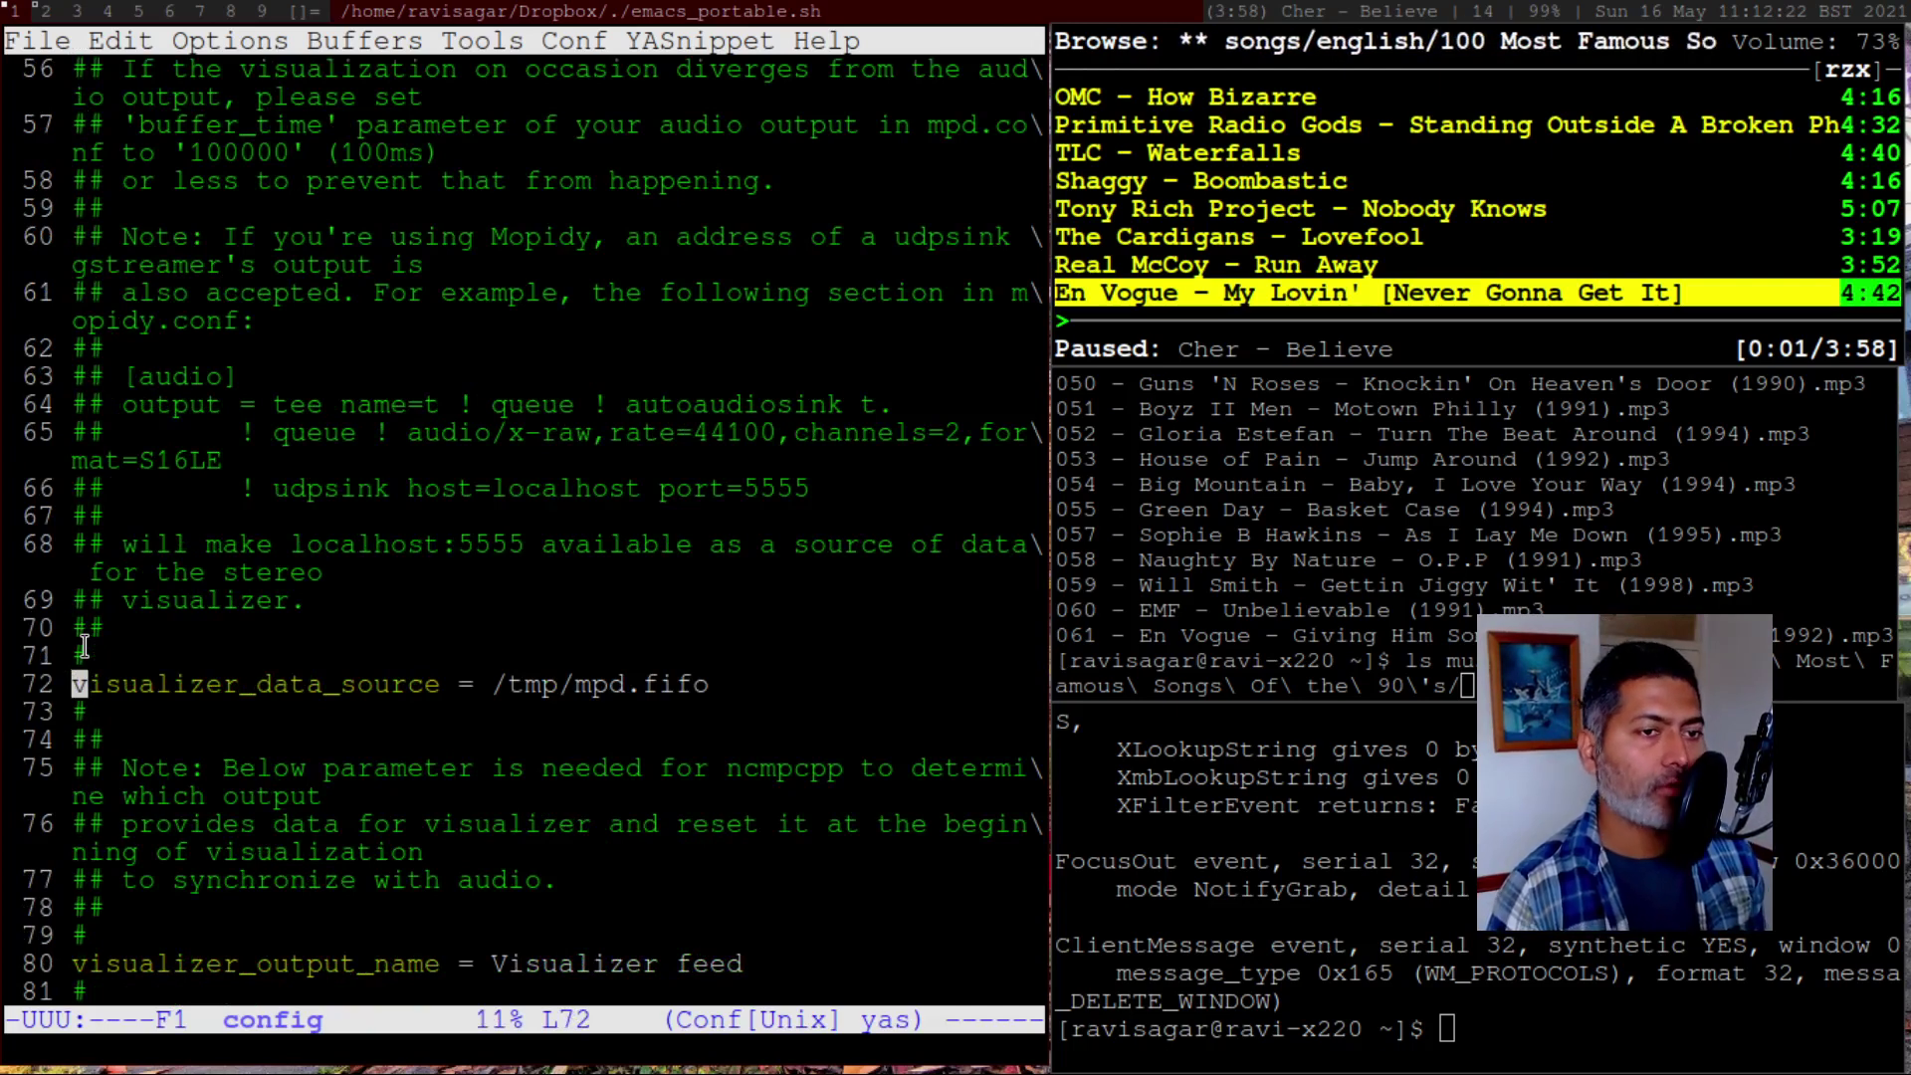
Examine the visualizer_output_name, visualizer_in_stereo and visualizer_sync_interval settings and the note on spectrum visualization support
{"action": "key", "text": "Down"}
{"action": "key", "text": "Down"}
{"action": "key", "text": "Down"}
{"action": "key", "text": "Down"}
{"action": "key", "text": "Down"}
{"action": "key", "text": "Down"}
{"action": "key", "text": "Down"}
{"action": "key", "text": "Down"}
{"action": "key", "text": "Down"}
{"action": "key", "text": "Down"}
{"action": "key", "text": "Down"}
{"action": "key", "text": "Down"}
{"action": "key", "text": "Down"}
{"action": "key", "text": "Down"}
{"action": "key", "text": "Down"}
{"action": "key", "text": "Down"}
{"action": "key", "text": "Down"}
{"action": "key", "text": "Down"}
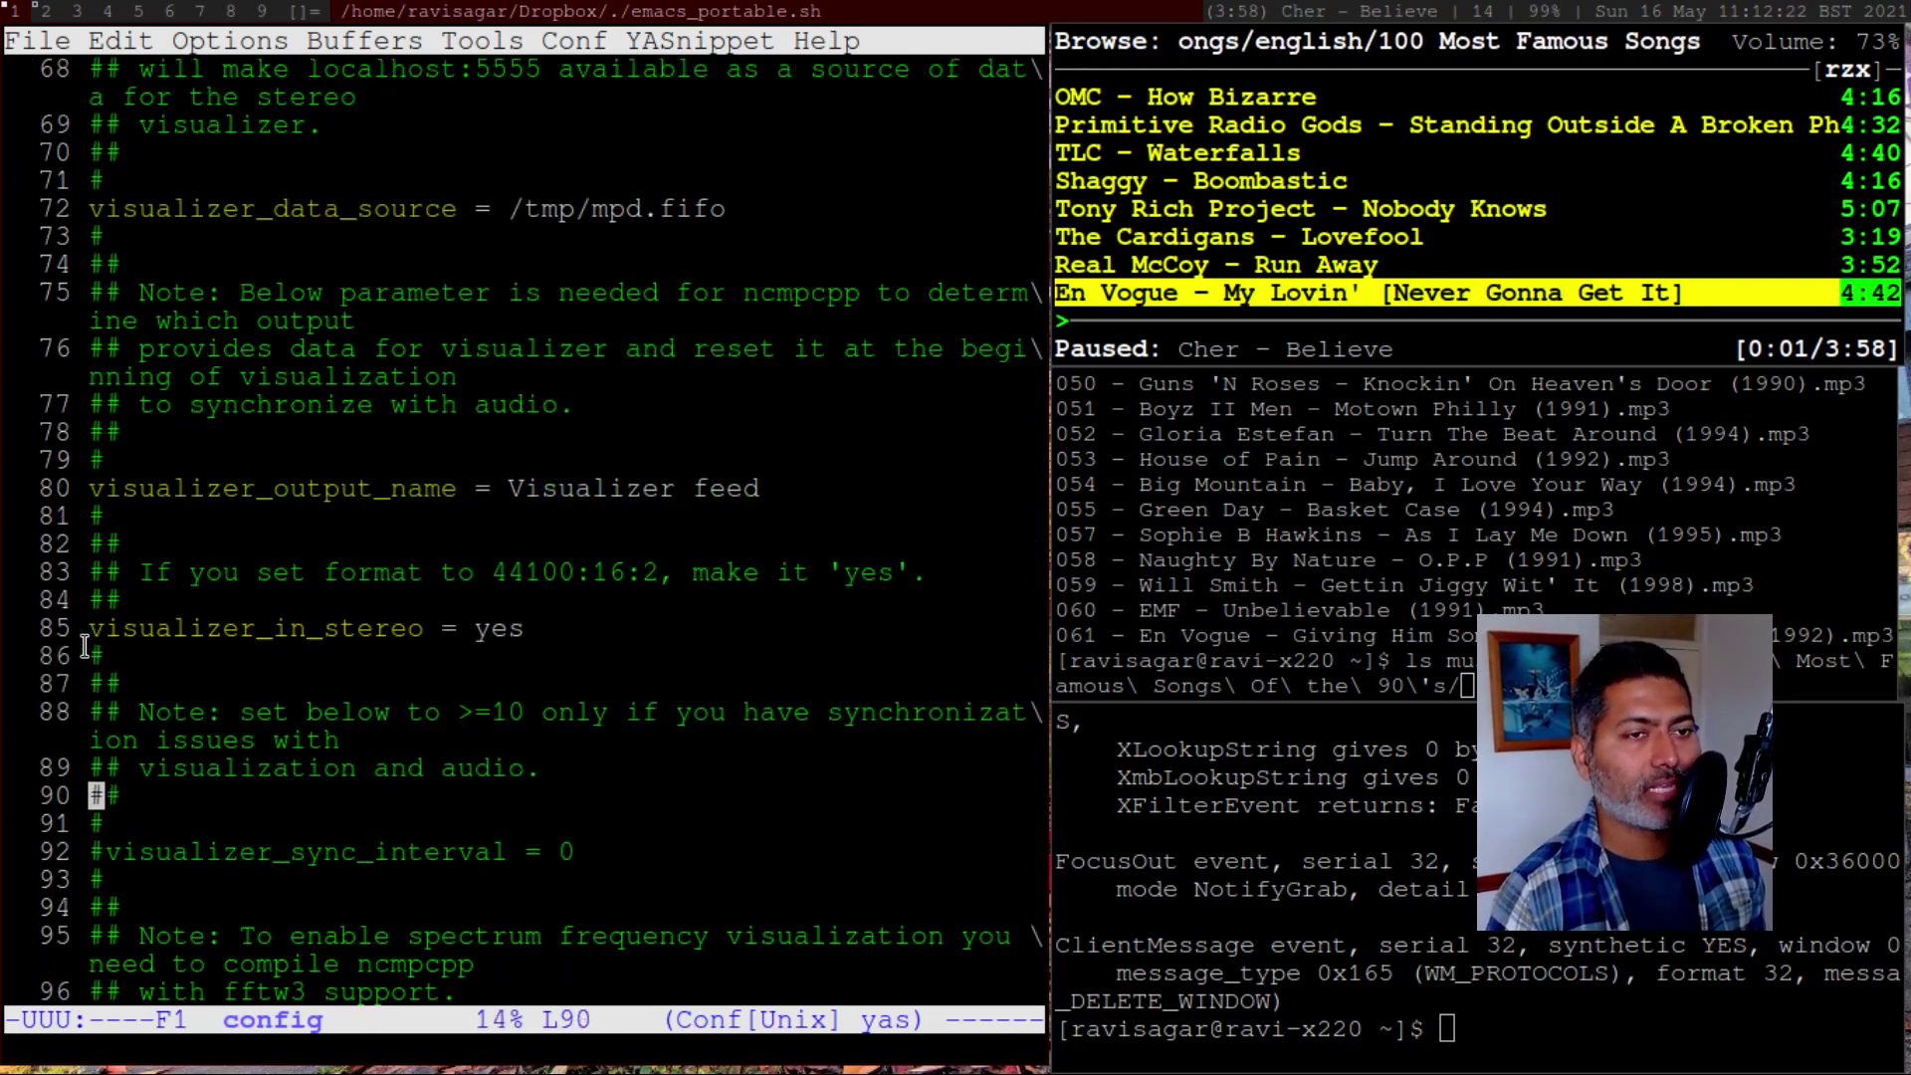
{"action": "key", "text": "Down"}
{"action": "key", "text": "Down"}
{"action": "key", "text": "Down"}
{"action": "key", "text": "Down"}
{"action": "key", "text": "Down"}
{"action": "key", "text": "Down"}
{"action": "key", "text": "Down"}
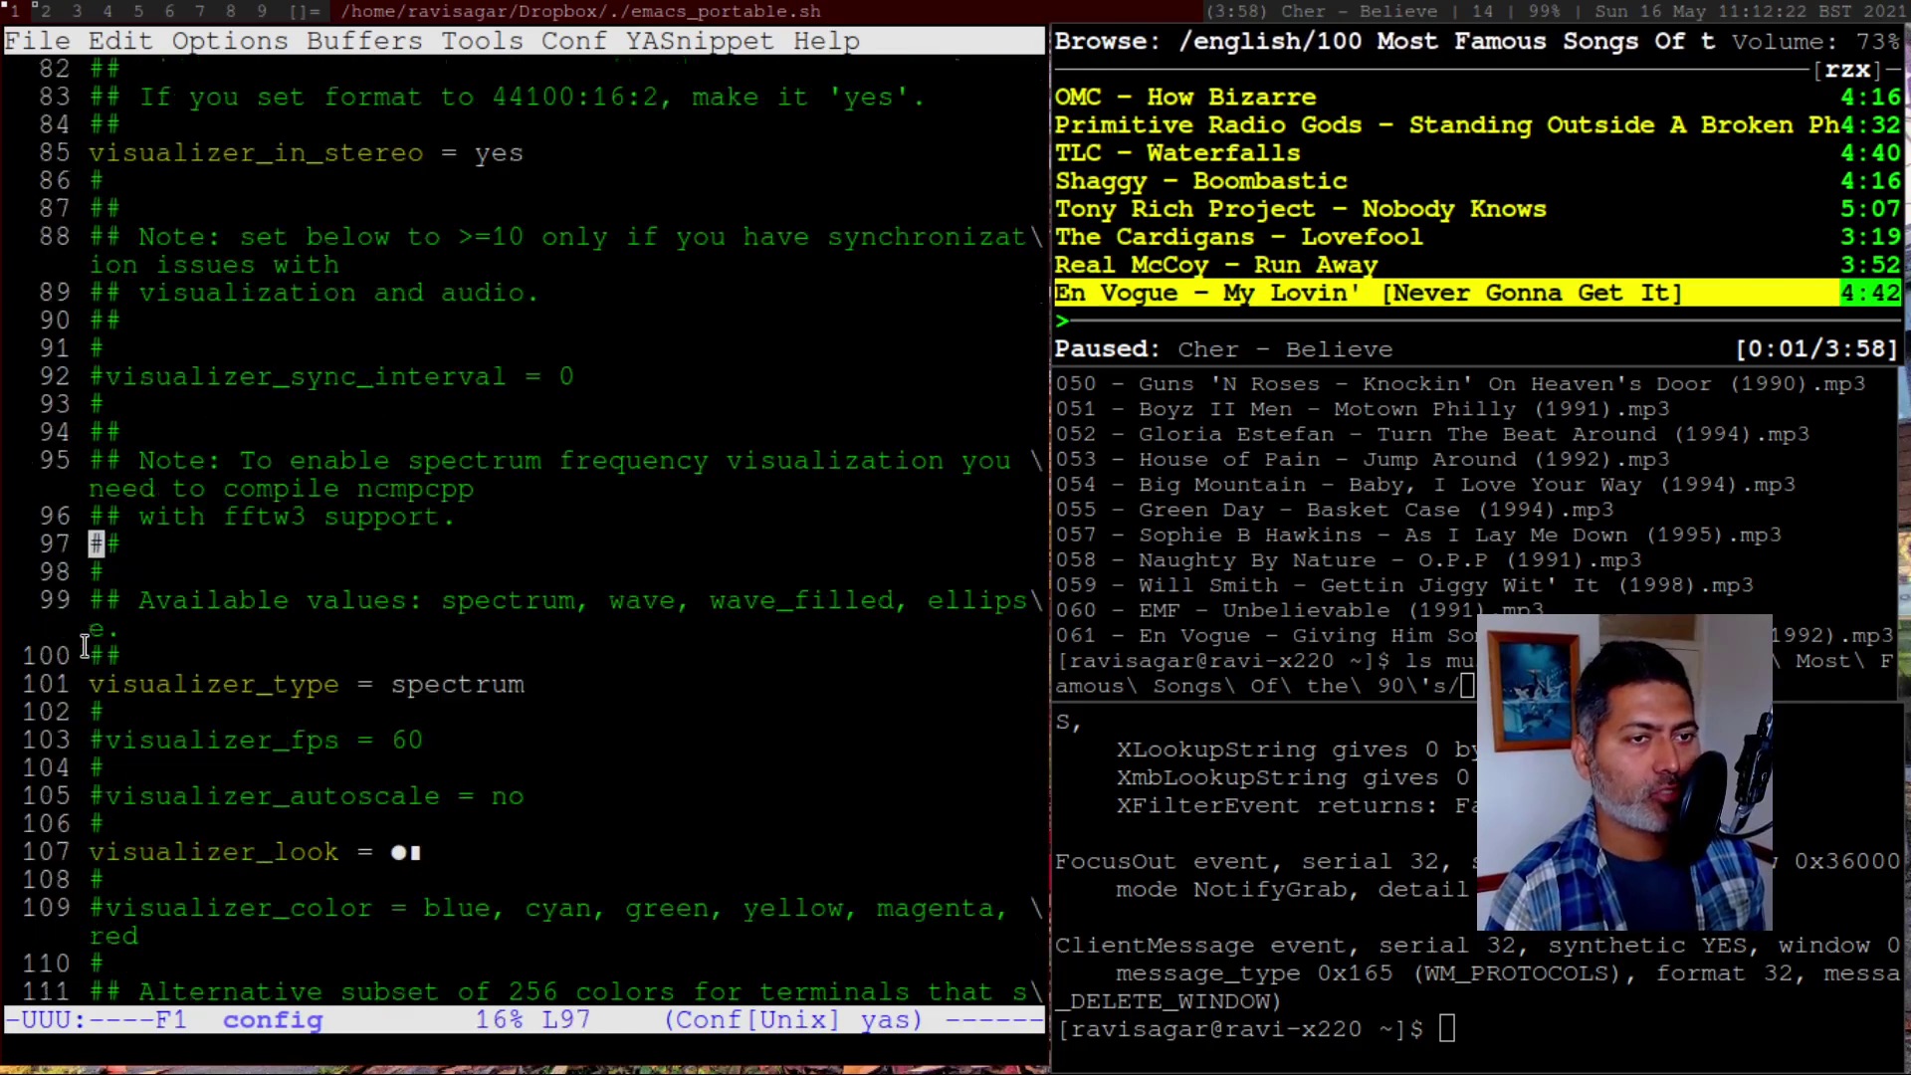
Check the available visualizer types and the visualizer_type and visualizer_look settings
{"action": "key", "text": "Down"}
{"action": "key", "text": "Down"}
{"action": "key", "text": "Down"}
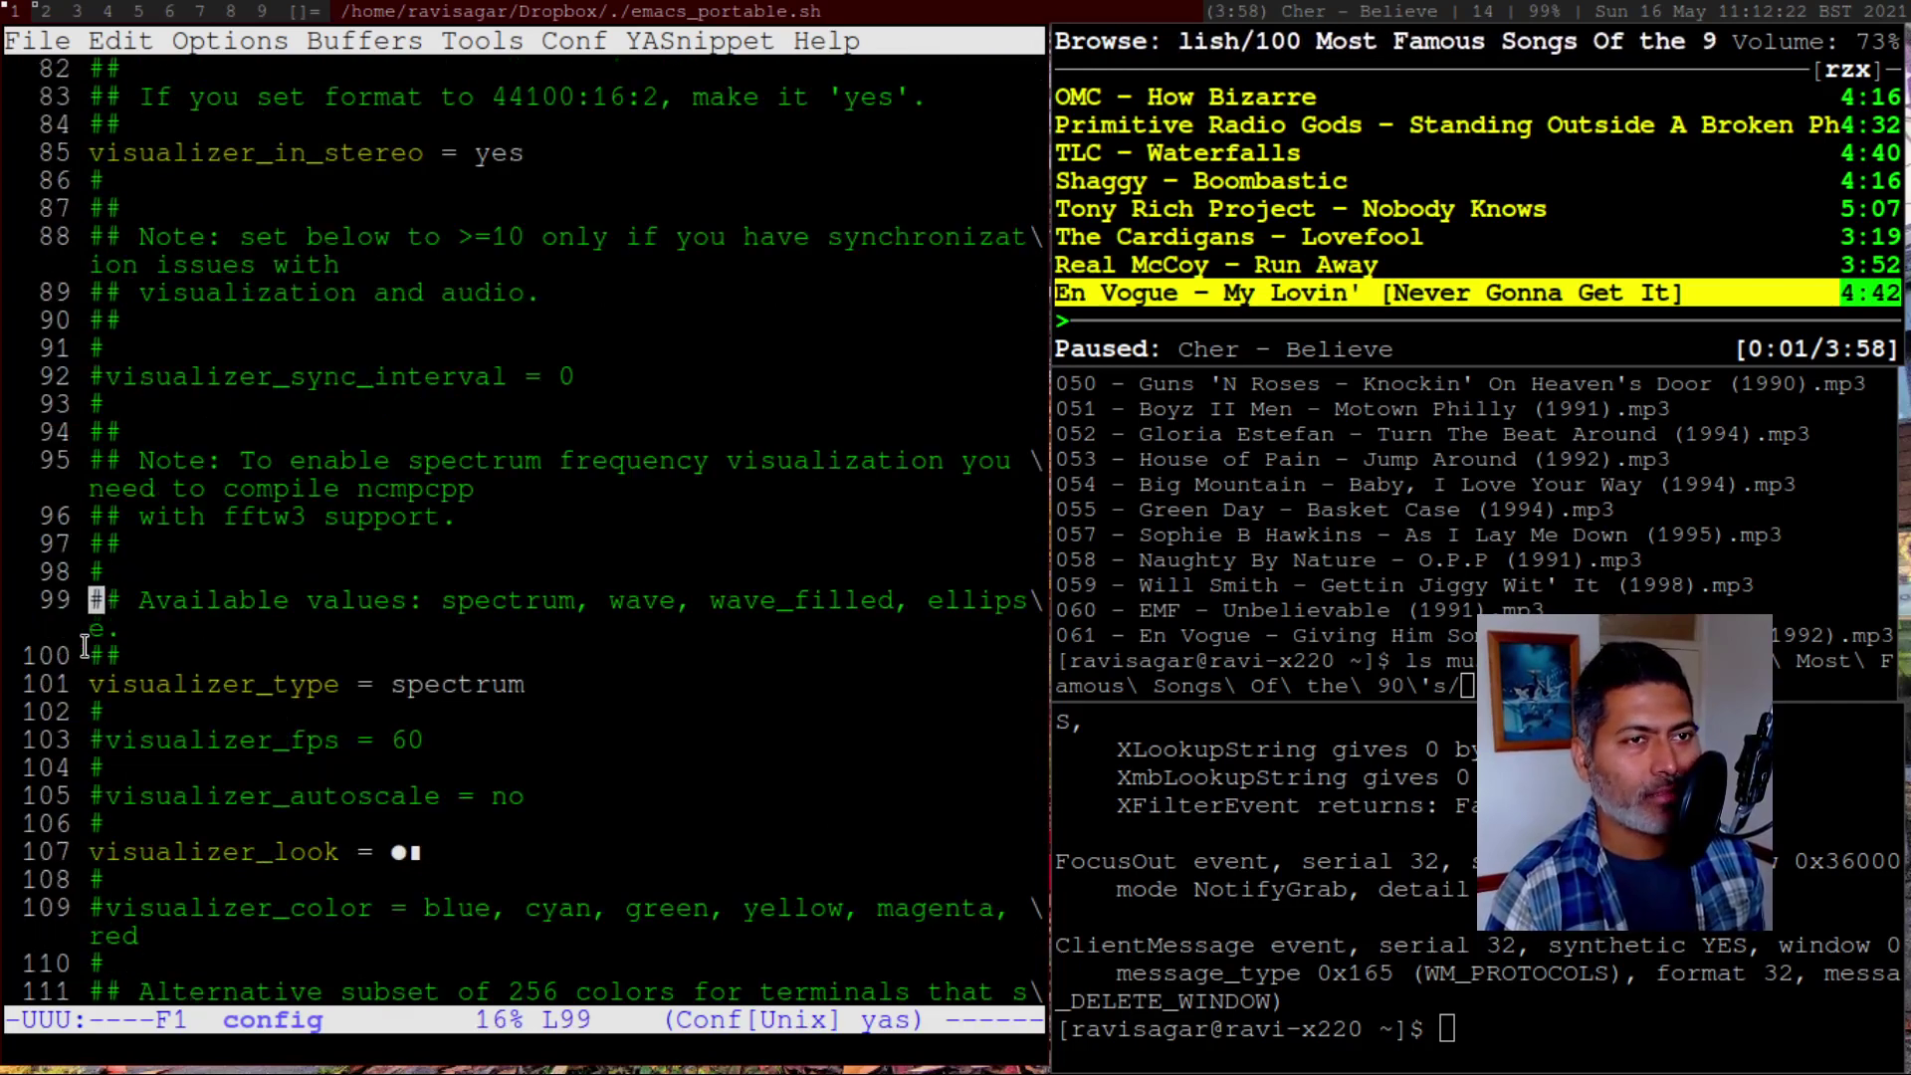
{"action": "key", "text": "Down"}
{"action": "key", "text": "Down"}
{"action": "key", "text": "Down"}
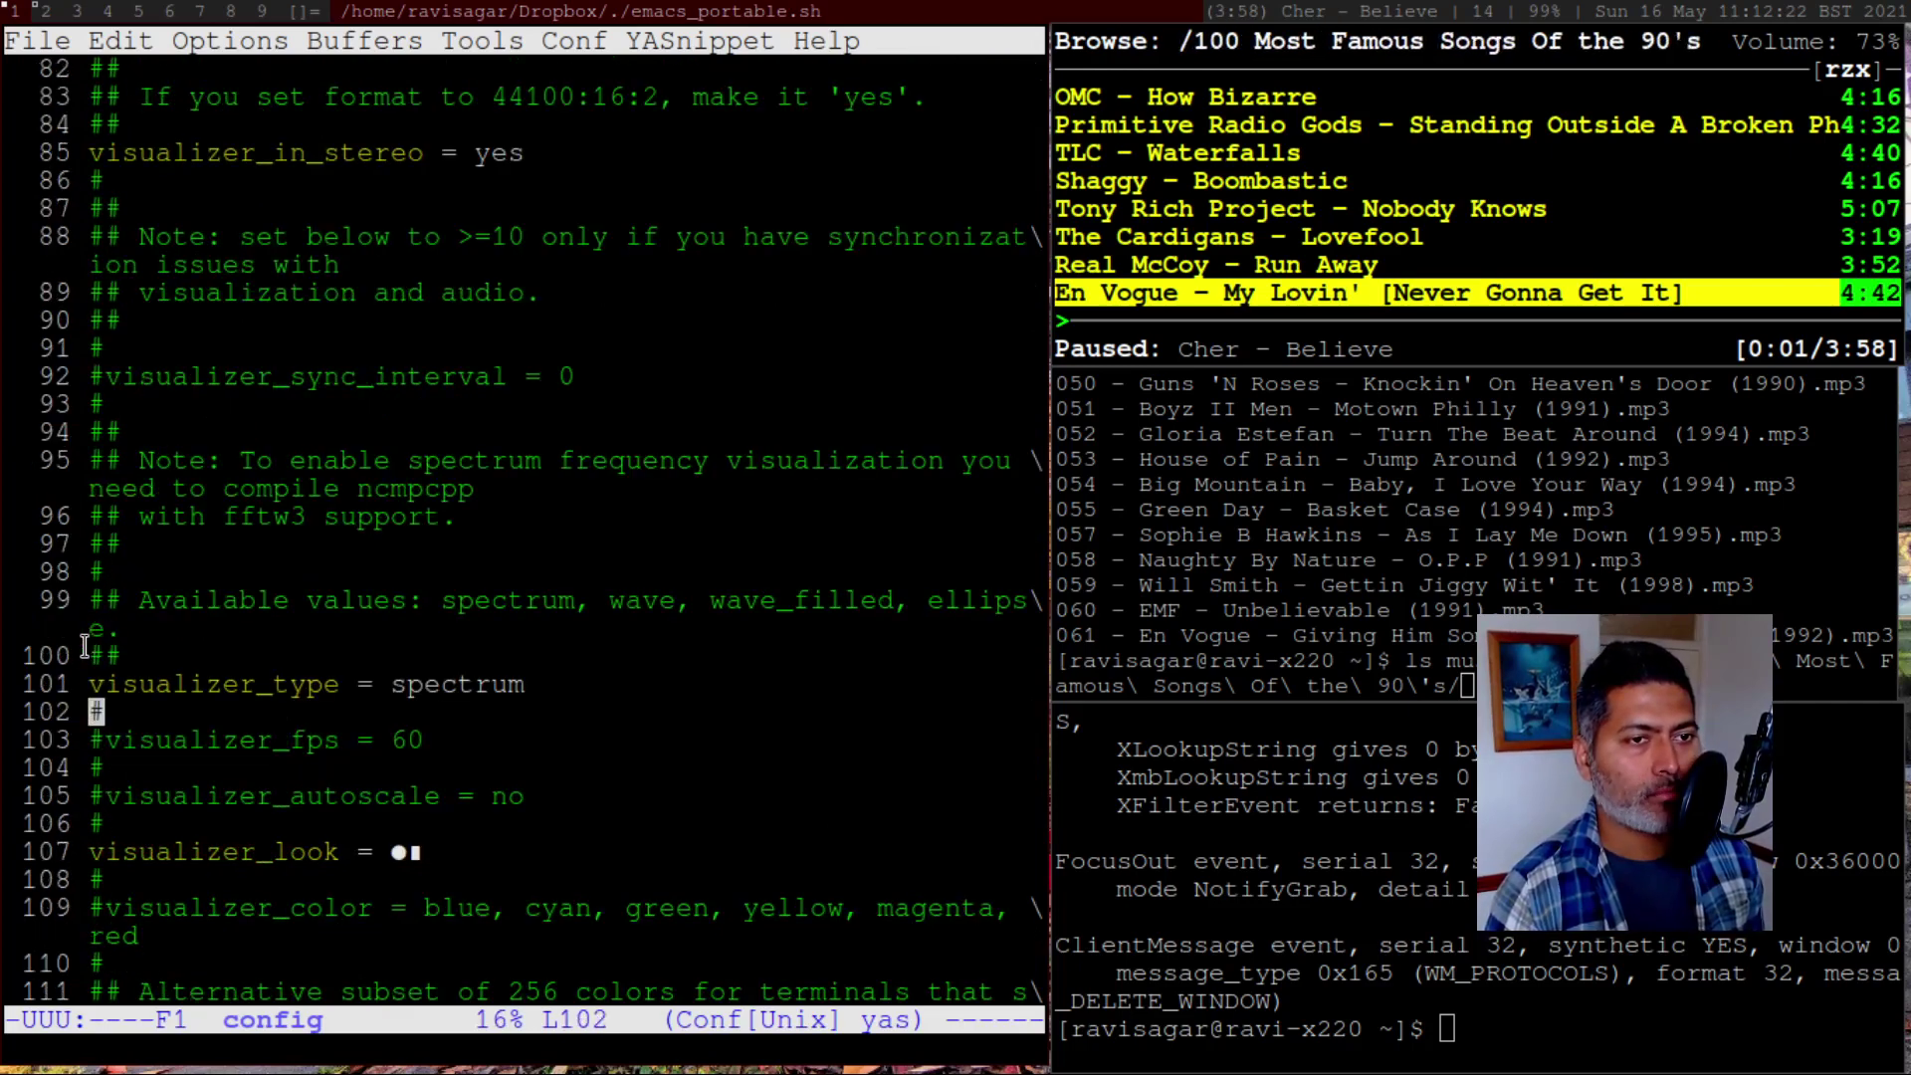
{"action": "key", "text": "Down"}
{"action": "key", "text": "Down"}
{"action": "key", "text": "Down"}
{"action": "key", "text": "Down"}
{"action": "key", "text": "Down"}
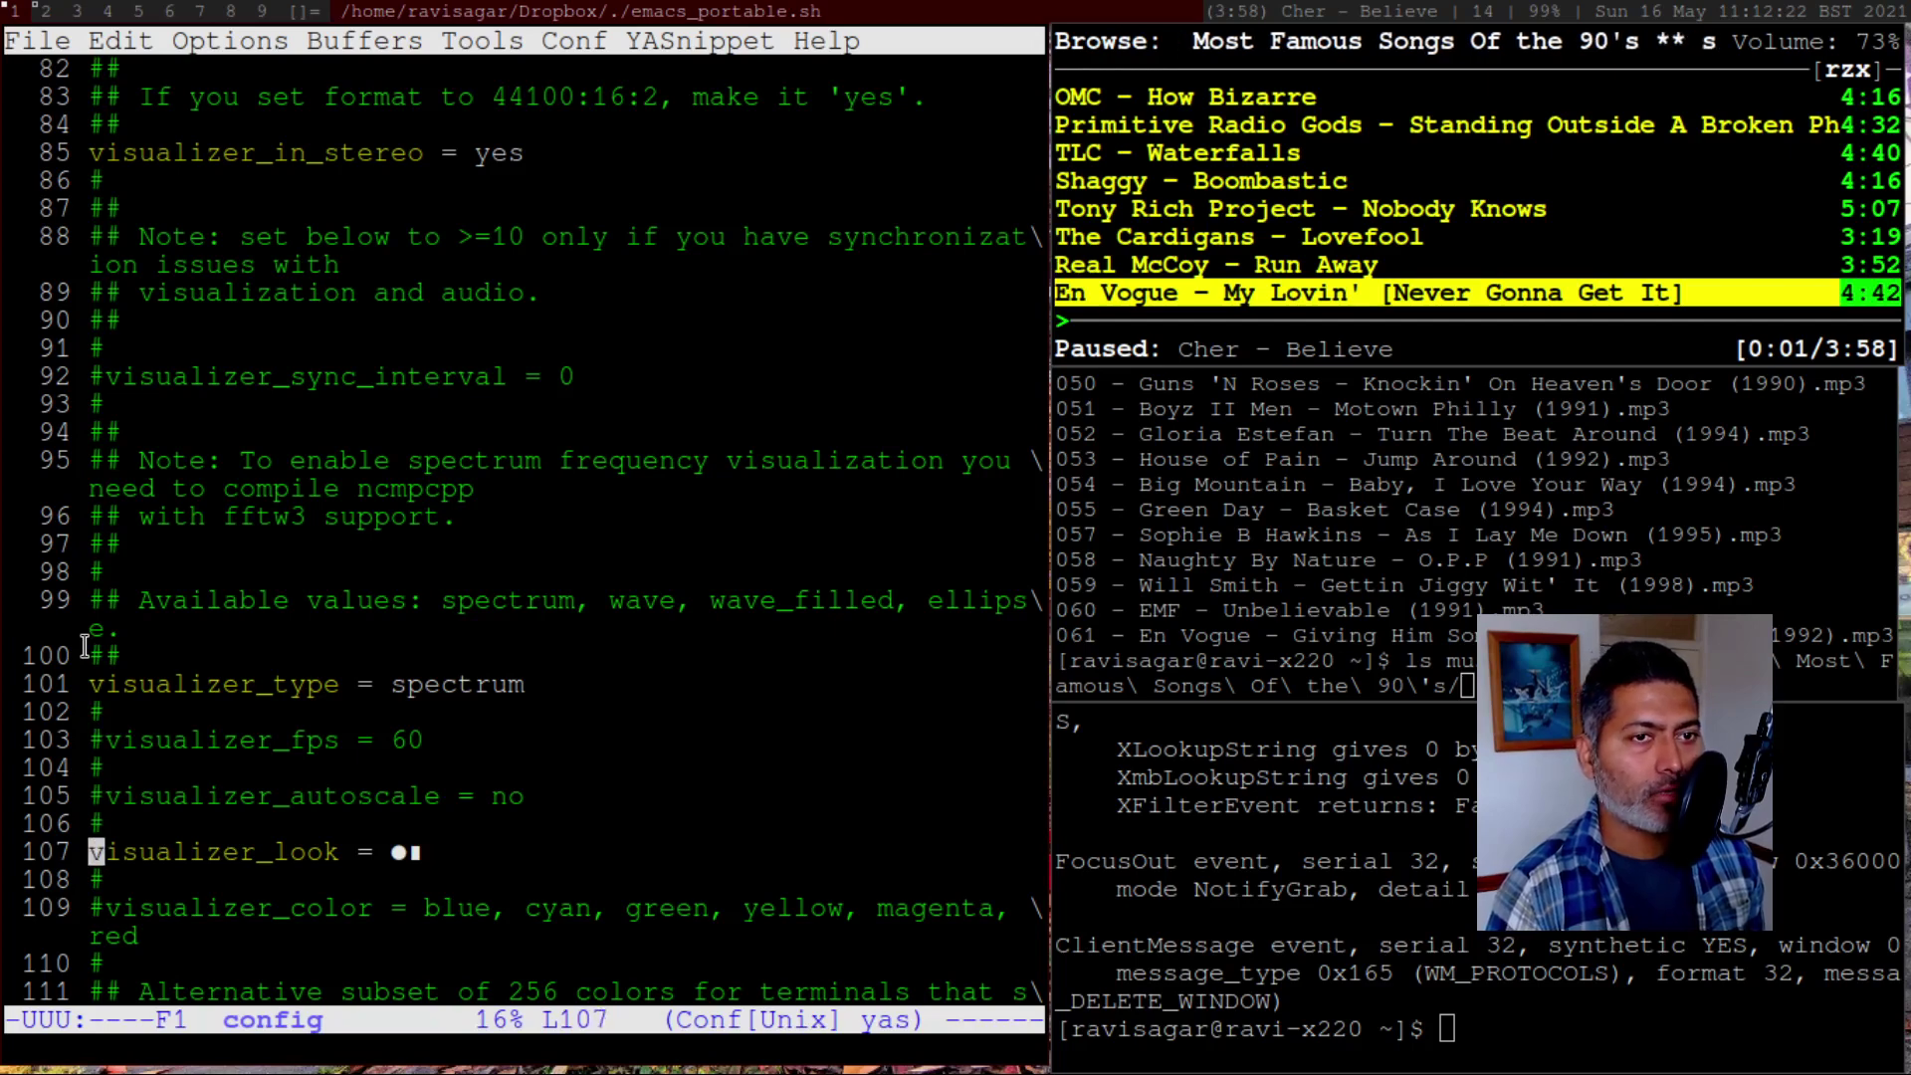
Bring ncmpcpp into the main window area, show the music visualizer and briefly play Cher - Believe before pausing it
{"action": "key", "text": "super+Return"}
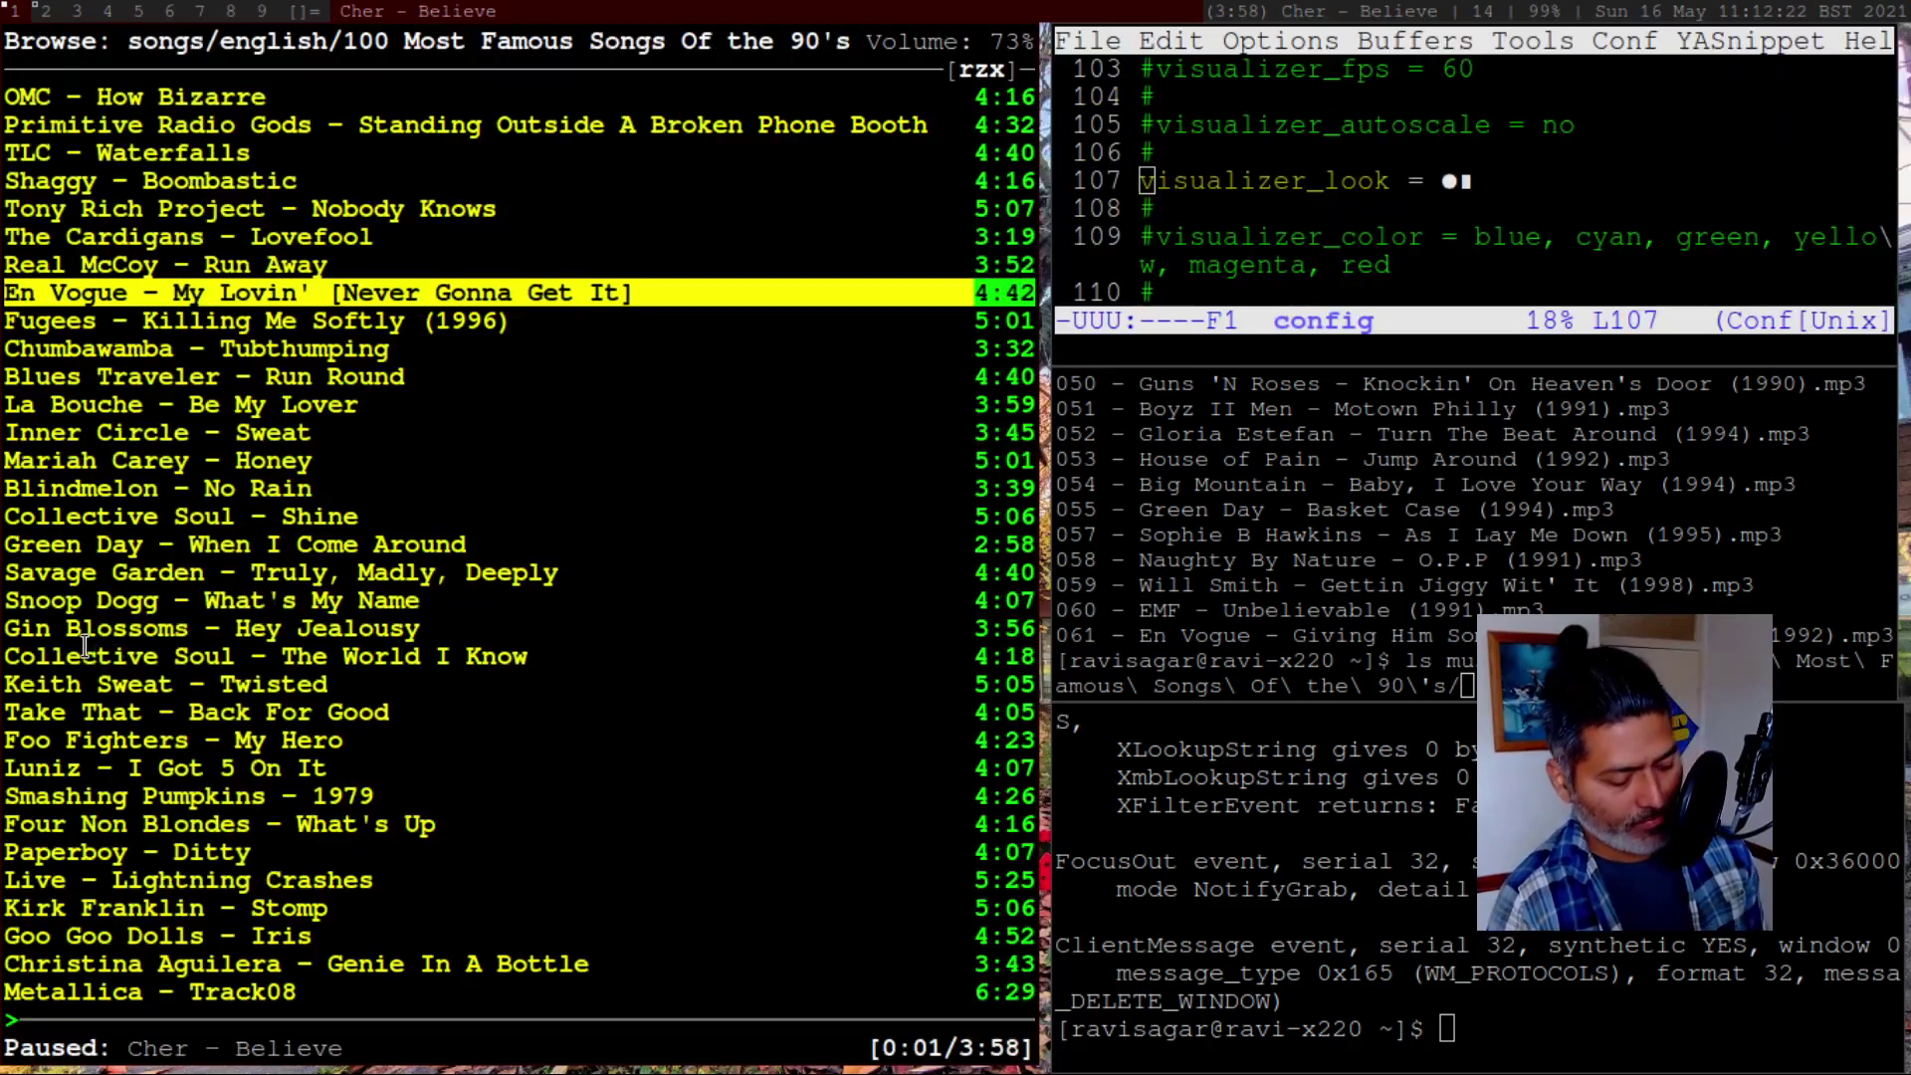
{"action": "key", "text": "8"}
{"action": "key", "text": "p"}
{"action": "key", "text": "p"}
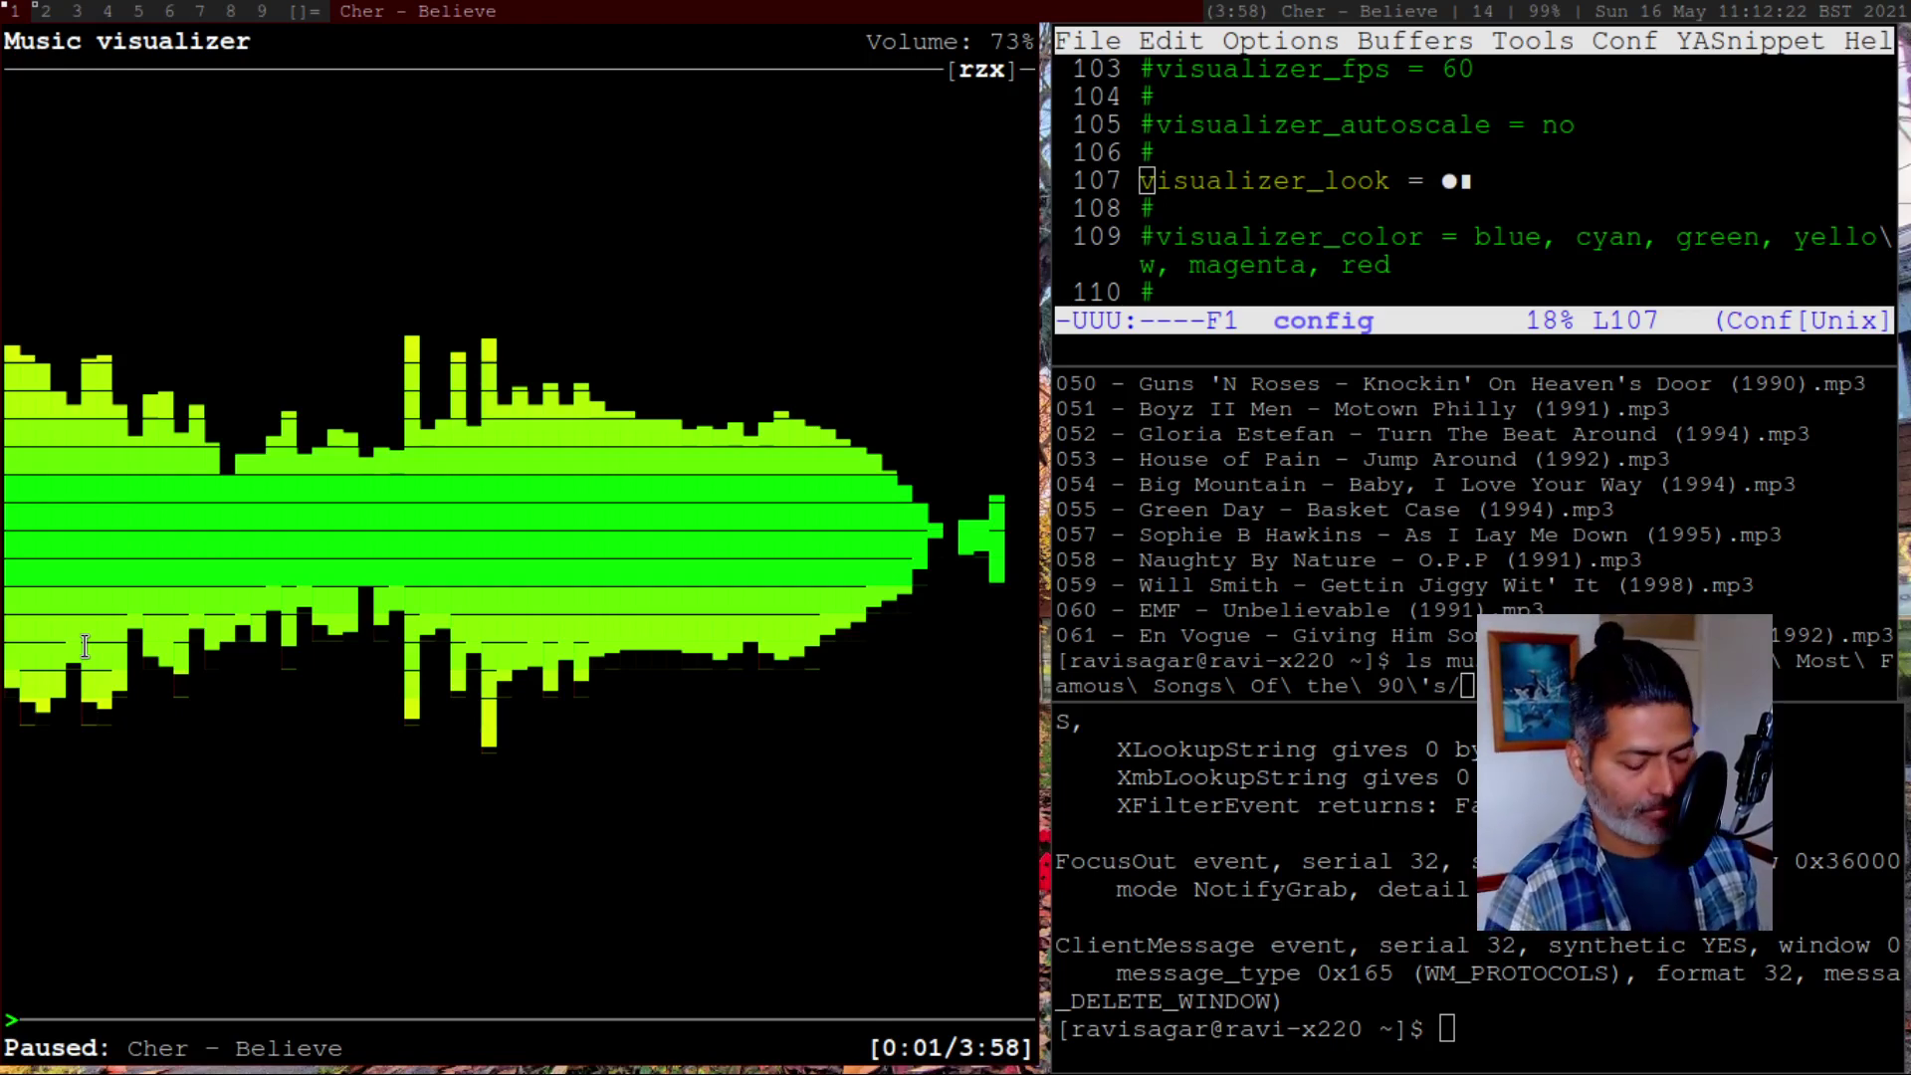
Return the config file to the main window area and check the visualizer_color settings
{"action": "key", "text": "super+Return"}
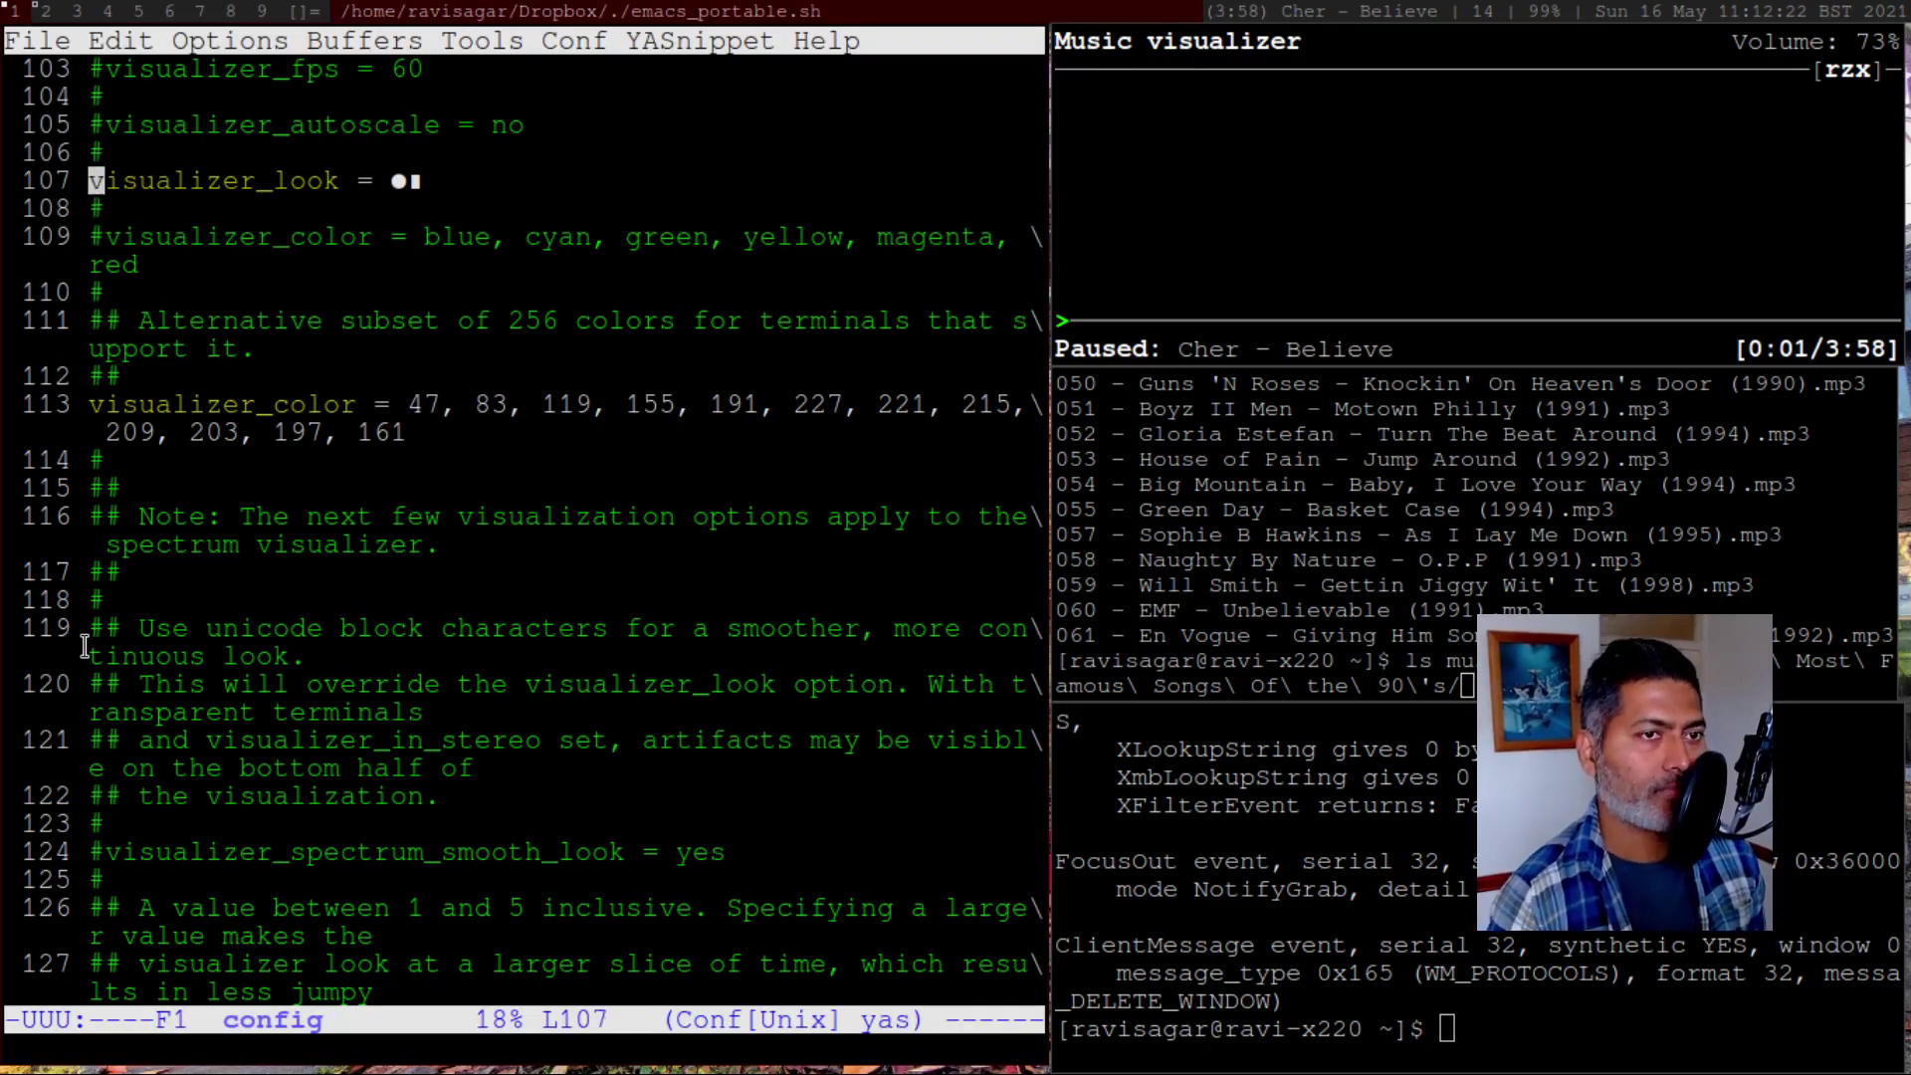
{"action": "key", "text": "Down"}
{"action": "key", "text": "Down"}
{"action": "key", "text": "Down"}
{"action": "key", "text": "Down"}
{"action": "key", "text": "Down"}
{"action": "key", "text": "Down"}
{"action": "key", "text": "Down"}
{"action": "key", "text": "Down"}
{"action": "key", "text": "Down"}
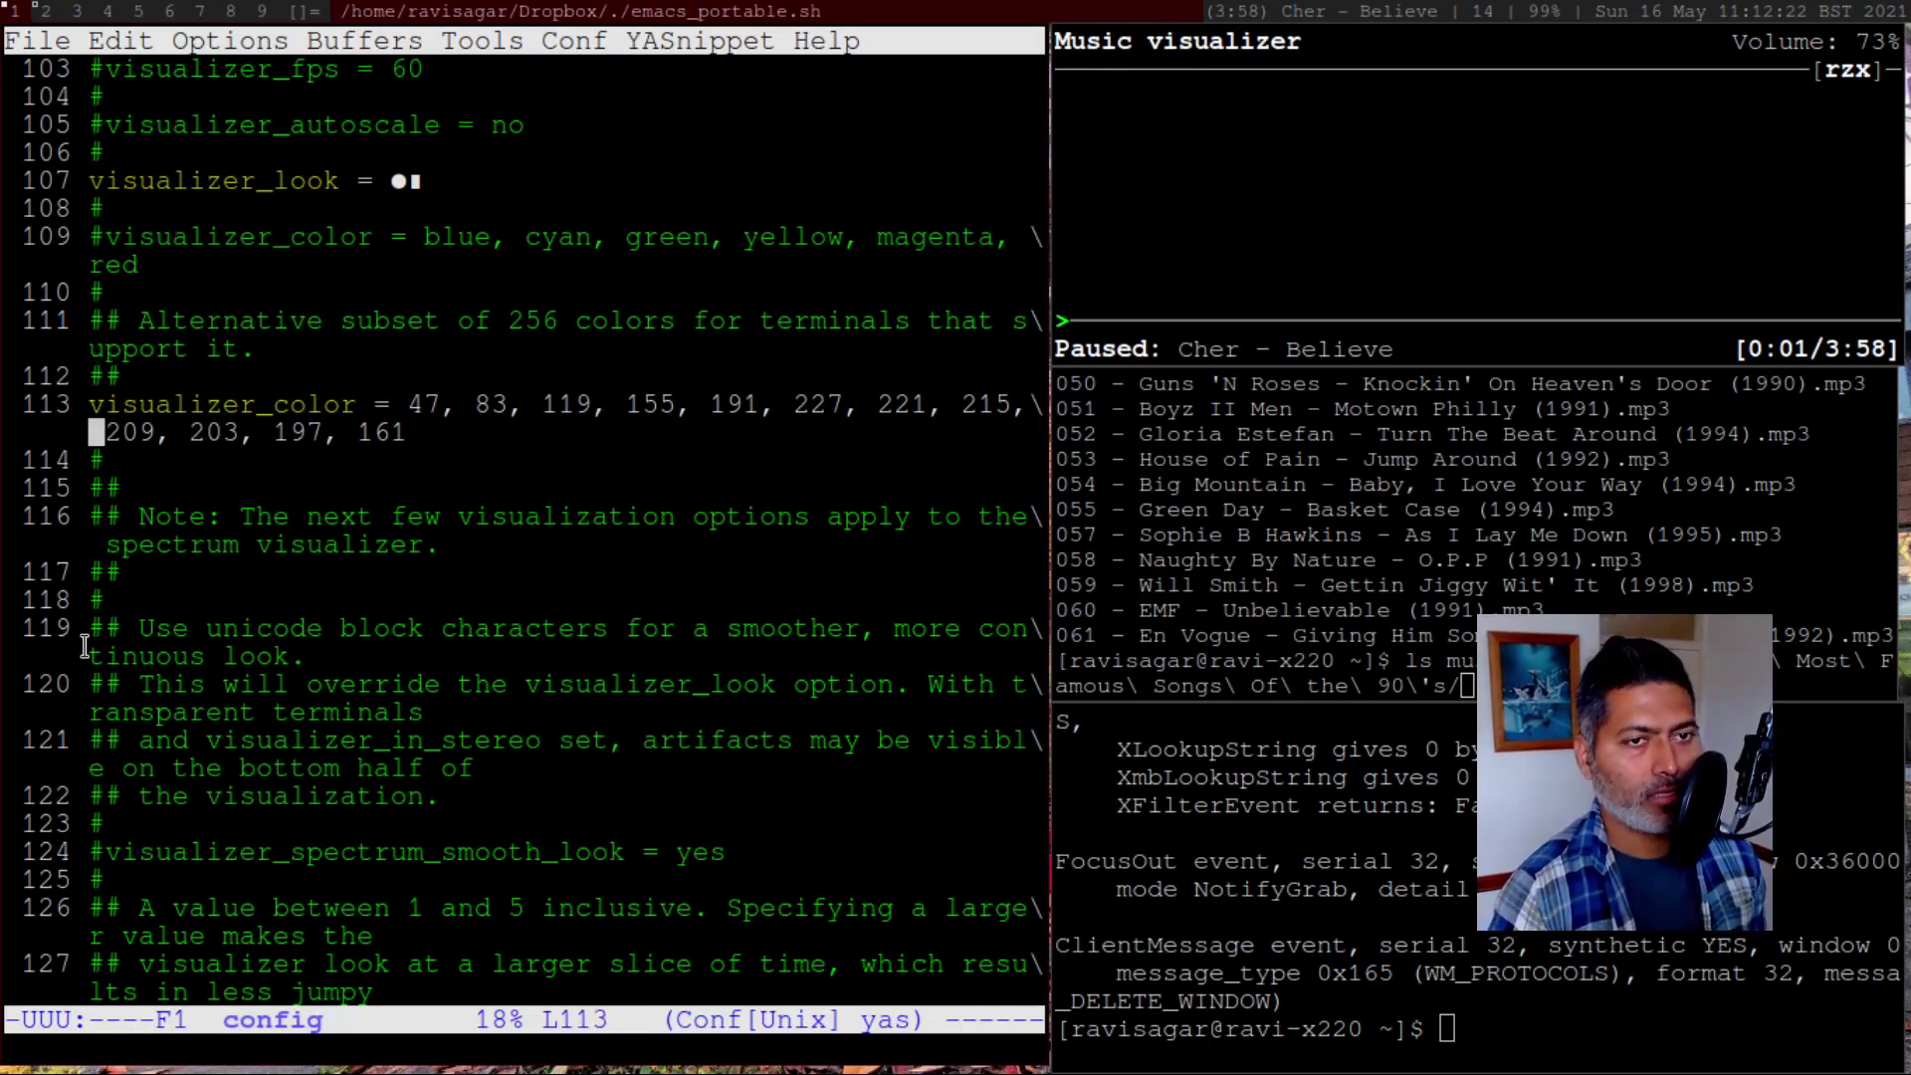
Look through the config's spectrum visualizer options and the system encoding notes
{"action": "key", "text": "Down"}
{"action": "key", "text": "Down"}
{"action": "key", "text": "Down"}
{"action": "key", "text": "Down"}
{"action": "key", "text": "Down"}
{"action": "key", "text": "Down"}
{"action": "key", "text": "Down"}
{"action": "key", "text": "Down"}
{"action": "key", "text": "Down"}
{"action": "key", "text": "Down"}
{"action": "key", "text": "Down"}
{"action": "key", "text": "Down"}
{"action": "key", "text": "Down"}
{"action": "key", "text": "Down"}
{"action": "key", "text": "Down"}
{"action": "key", "text": "Down"}
{"action": "key", "text": "Down"}
{"action": "key", "text": "Down"}
{"action": "key", "text": "Down"}
{"action": "key", "text": "Down"}
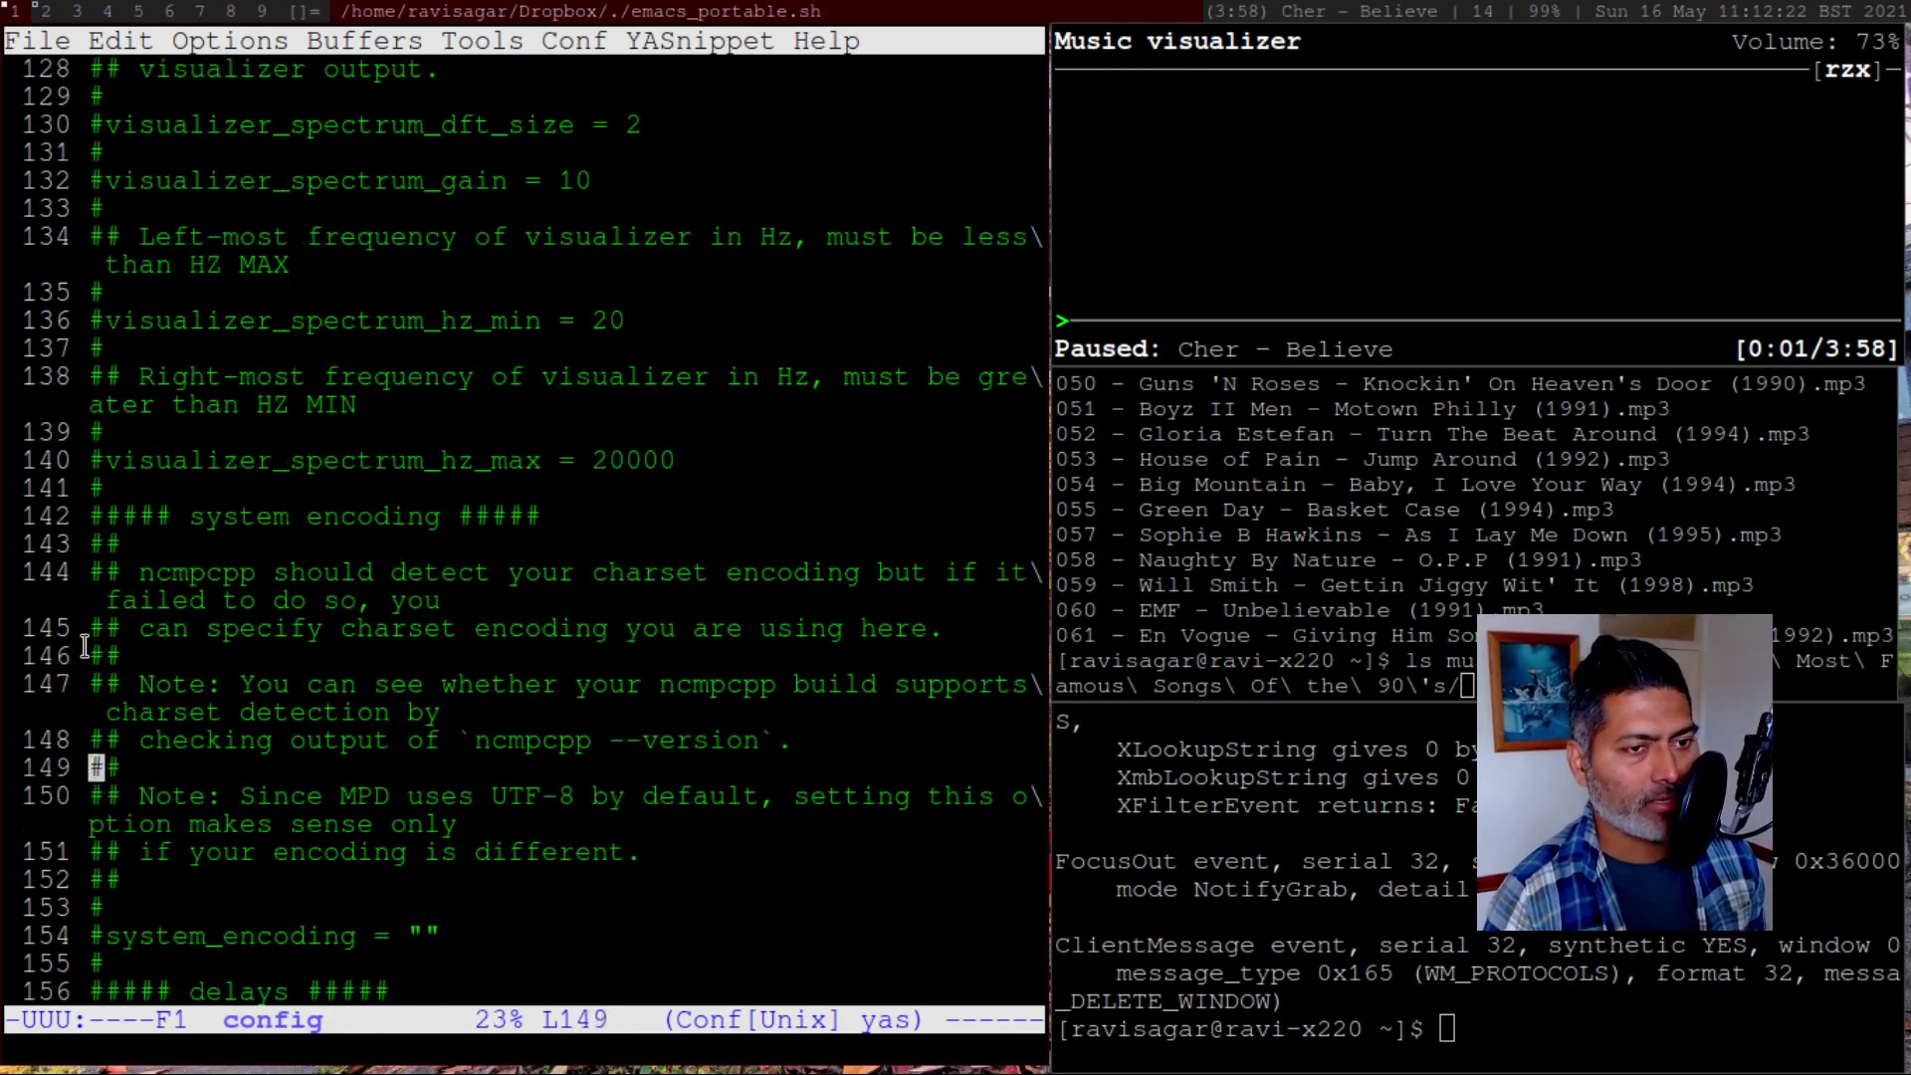
Look through the config's song format tag codes and the notes on grouping tags with brackets
{"action": "key", "text": "Down"}
{"action": "key", "text": "Down"}
{"action": "key", "text": "Down"}
{"action": "key", "text": "Down"}
{"action": "key", "text": "Down"}
{"action": "key", "text": "Down"}
{"action": "key", "text": "Down"}
{"action": "key", "text": "Down"}
{"action": "key", "text": "Down"}
{"action": "key", "text": "Down"}
{"action": "key", "text": "Down"}
{"action": "key", "text": "Down"}
{"action": "key", "text": "Down"}
{"action": "key", "text": "Down"}
{"action": "key", "text": "Down"}
{"action": "key", "text": "Down"}
{"action": "key", "text": "Down"}
{"action": "key", "text": "Down"}
{"action": "key", "text": "Down"}
{"action": "key", "text": "Down"}
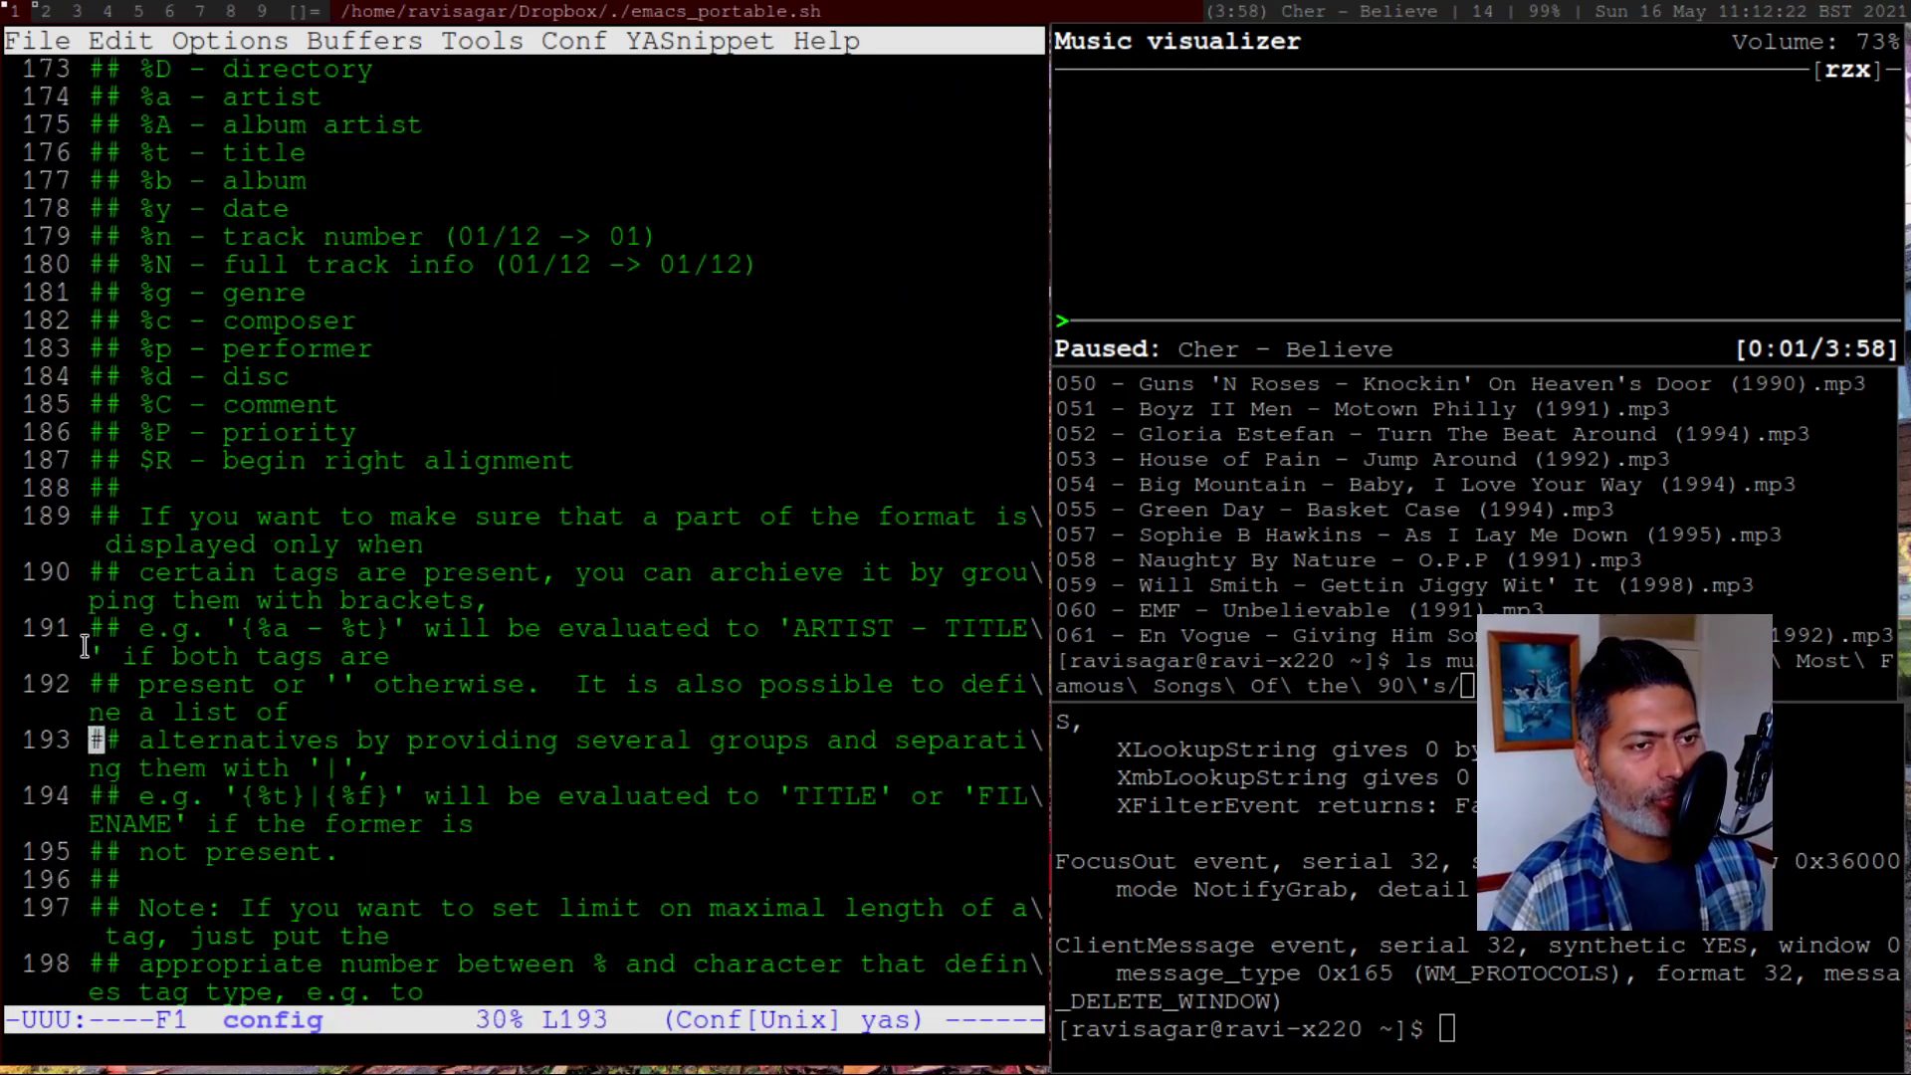
Look through the config's notes on text attributes and 256-color syntax for song formats
{"action": "key", "text": "Down"}
{"action": "key", "text": "Down"}
{"action": "key", "text": "Down"}
{"action": "key", "text": "Down"}
{"action": "key", "text": "Down"}
{"action": "key", "text": "Down"}
{"action": "key", "text": "Down"}
{"action": "key", "text": "Down"}
{"action": "key", "text": "Down"}
{"action": "key", "text": "Down"}
{"action": "key", "text": "Down"}
{"action": "key", "text": "Down"}
{"action": "key", "text": "Down"}
{"action": "key", "text": "Down"}
{"action": "key", "text": "Down"}
{"action": "key", "text": "Down"}
{"action": "key", "text": "Down"}
{"action": "key", "text": "Down"}
{"action": "key", "text": "Down"}
{"action": "key", "text": "Down"}
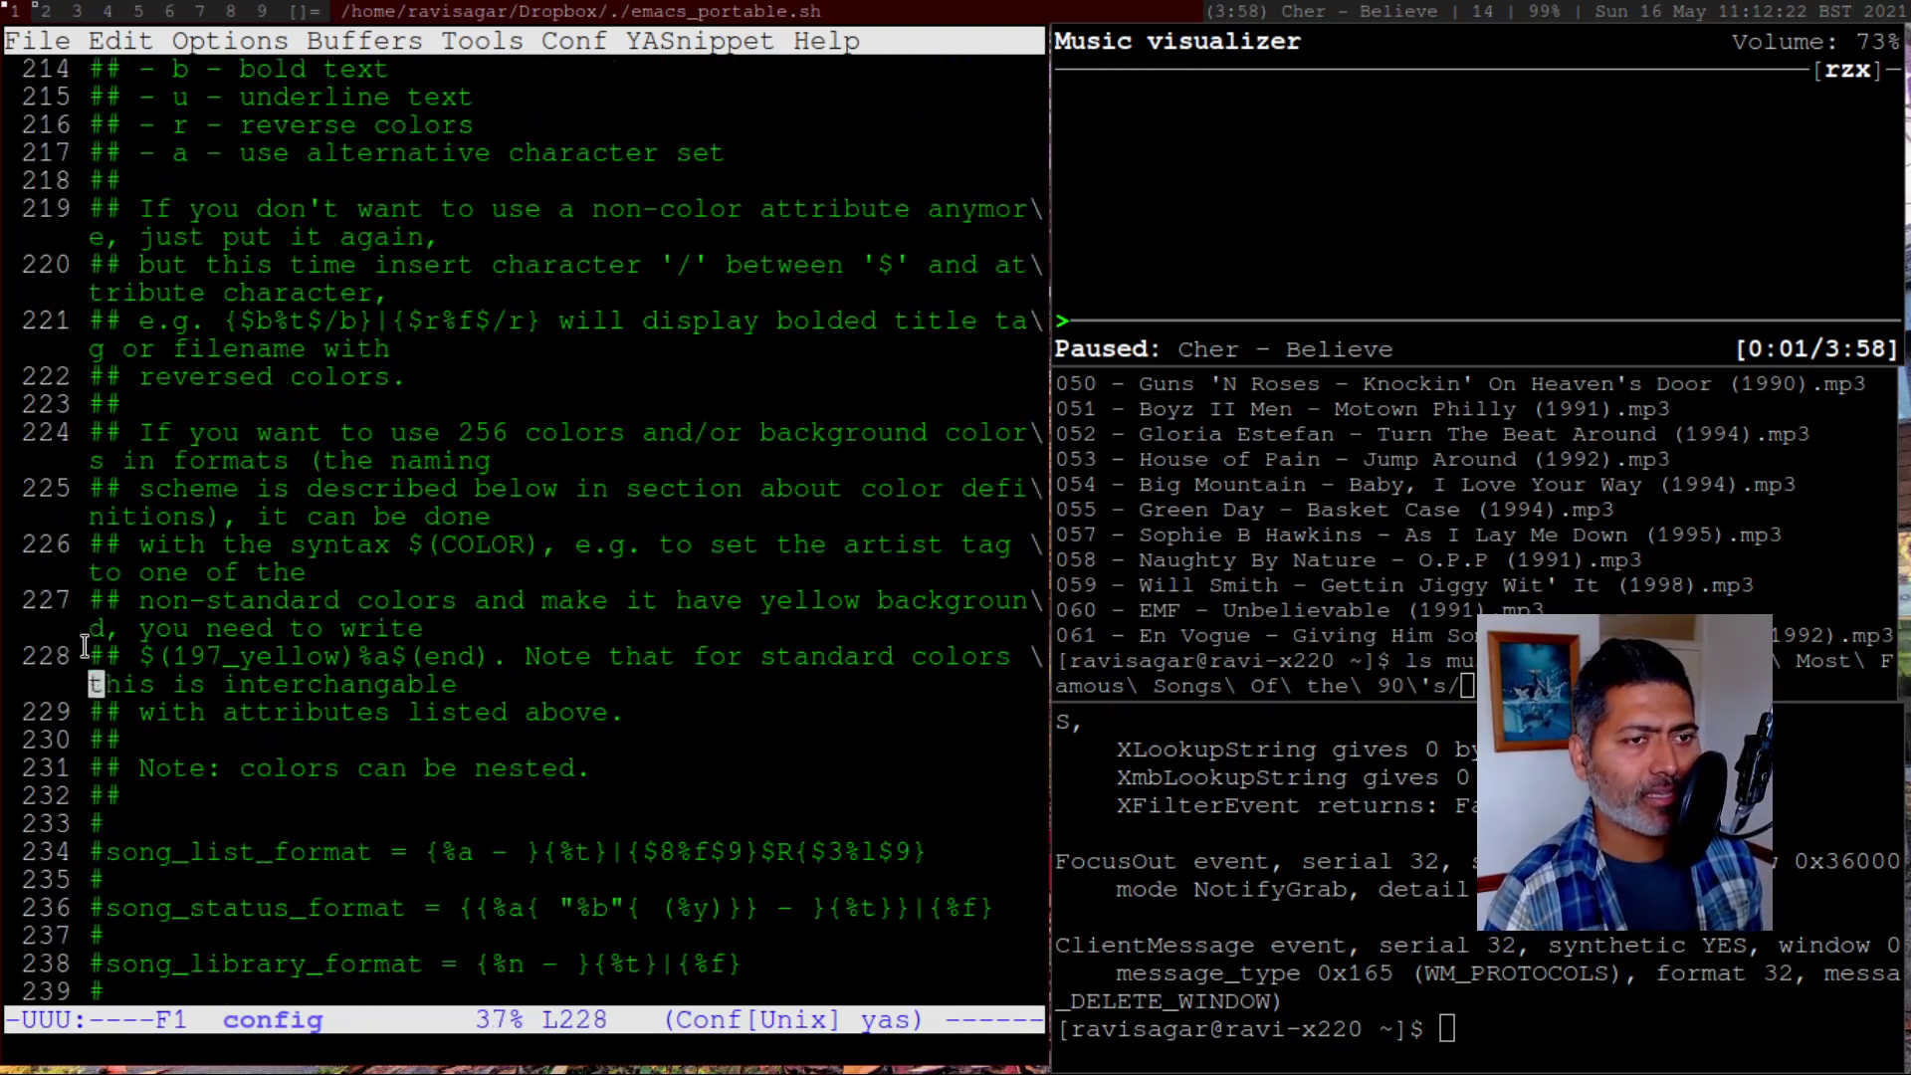
Look through the config's default song formats, item prefixes, browser sorting options and song column settings
{"action": "key", "text": "Down"}
{"action": "key", "text": "Down"}
{"action": "key", "text": "Down"}
{"action": "key", "text": "Down"}
{"action": "key", "text": "Down"}
{"action": "key", "text": "Down"}
{"action": "key", "text": "Down"}
{"action": "key", "text": "Down"}
{"action": "key", "text": "Down"}
{"action": "key", "text": "Down"}
{"action": "key", "text": "Down"}
{"action": "key", "text": "Down"}
{"action": "key", "text": "Down"}
{"action": "key", "text": "Down"}
{"action": "key", "text": "Down"}
{"action": "key", "text": "Down"}
{"action": "key", "text": "Down"}
{"action": "key", "text": "Down"}
{"action": "key", "text": "Down"}
{"action": "key", "text": "Down"}
{"action": "scroll", "coordinate": [84, 647], "scroll_direction": "down", "scroll_amount": 20}
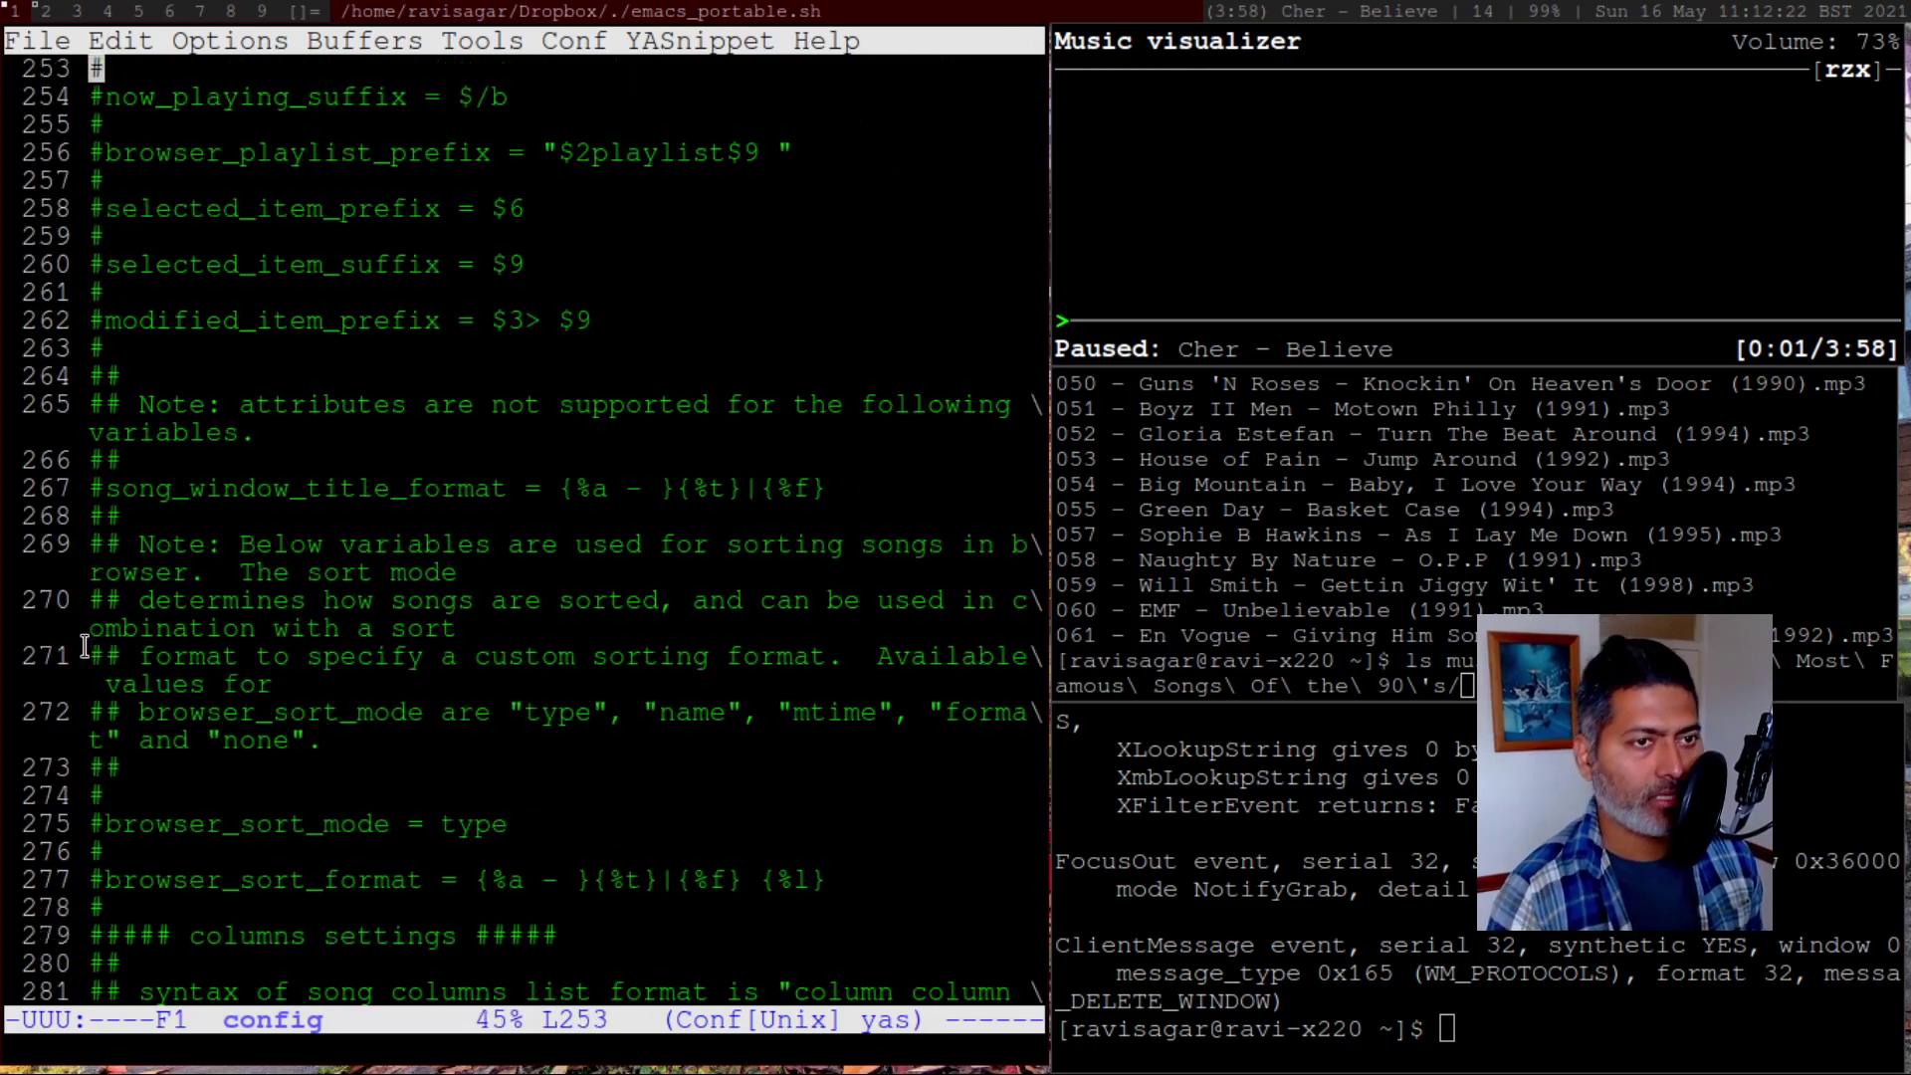
{"action": "scroll", "coordinate": [85, 647], "scroll_direction": "up", "scroll_amount": 6}
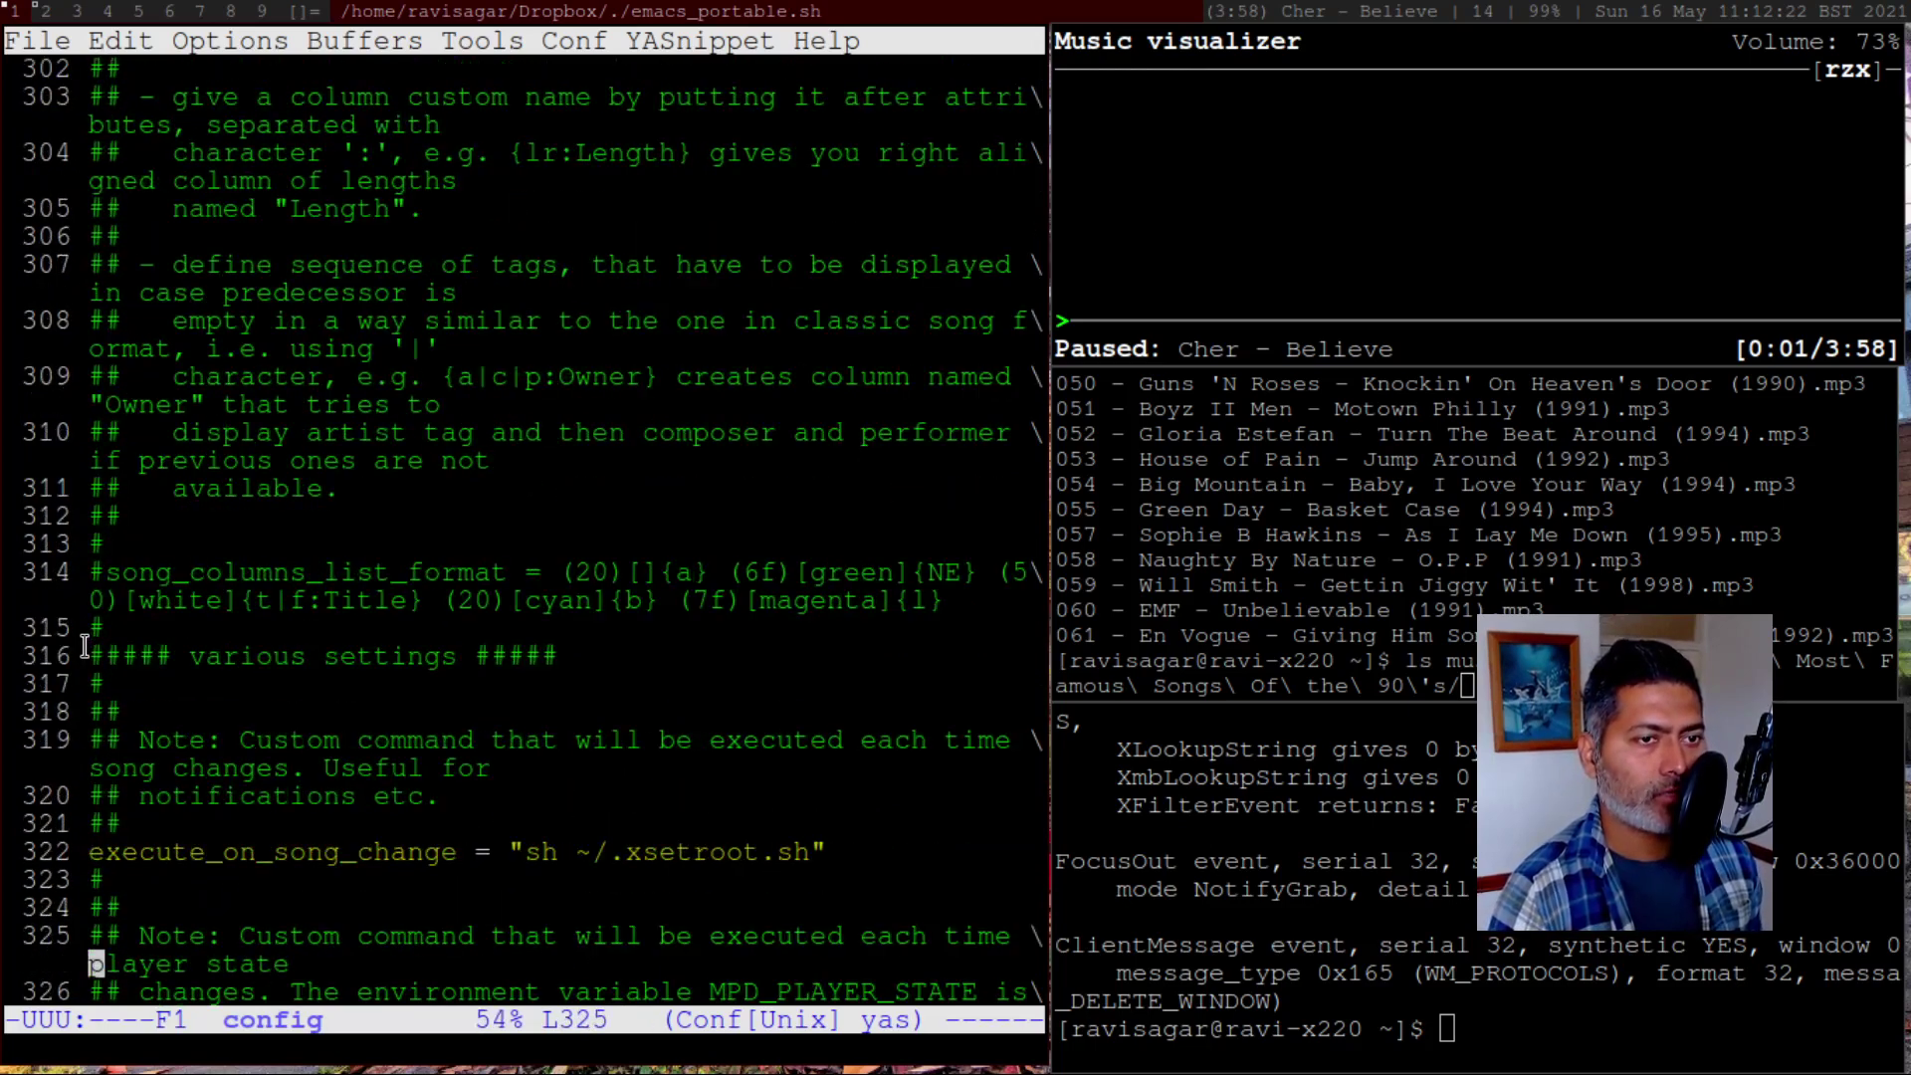
Look through the config's various settings on custom commands for song changes and player state changes
{"action": "key", "text": "Down"}
{"action": "key", "text": "Down"}
{"action": "key", "text": "Down"}
{"action": "key", "text": "Down"}
{"action": "key", "text": "Down"}
{"action": "key", "text": "Down"}
{"action": "key", "text": "Down"}
{"action": "key", "text": "Down"}
{"action": "key", "text": "Down"}
{"action": "key", "text": "Down"}
{"action": "key", "text": "Down"}
{"action": "key", "text": "Down"}
{"action": "key", "text": "Down"}
{"action": "key", "text": "Up"}
{"action": "key", "text": "Up"}
{"action": "key", "text": "Up"}
{"action": "key", "text": "Up"}
{"action": "key", "text": "Up"}
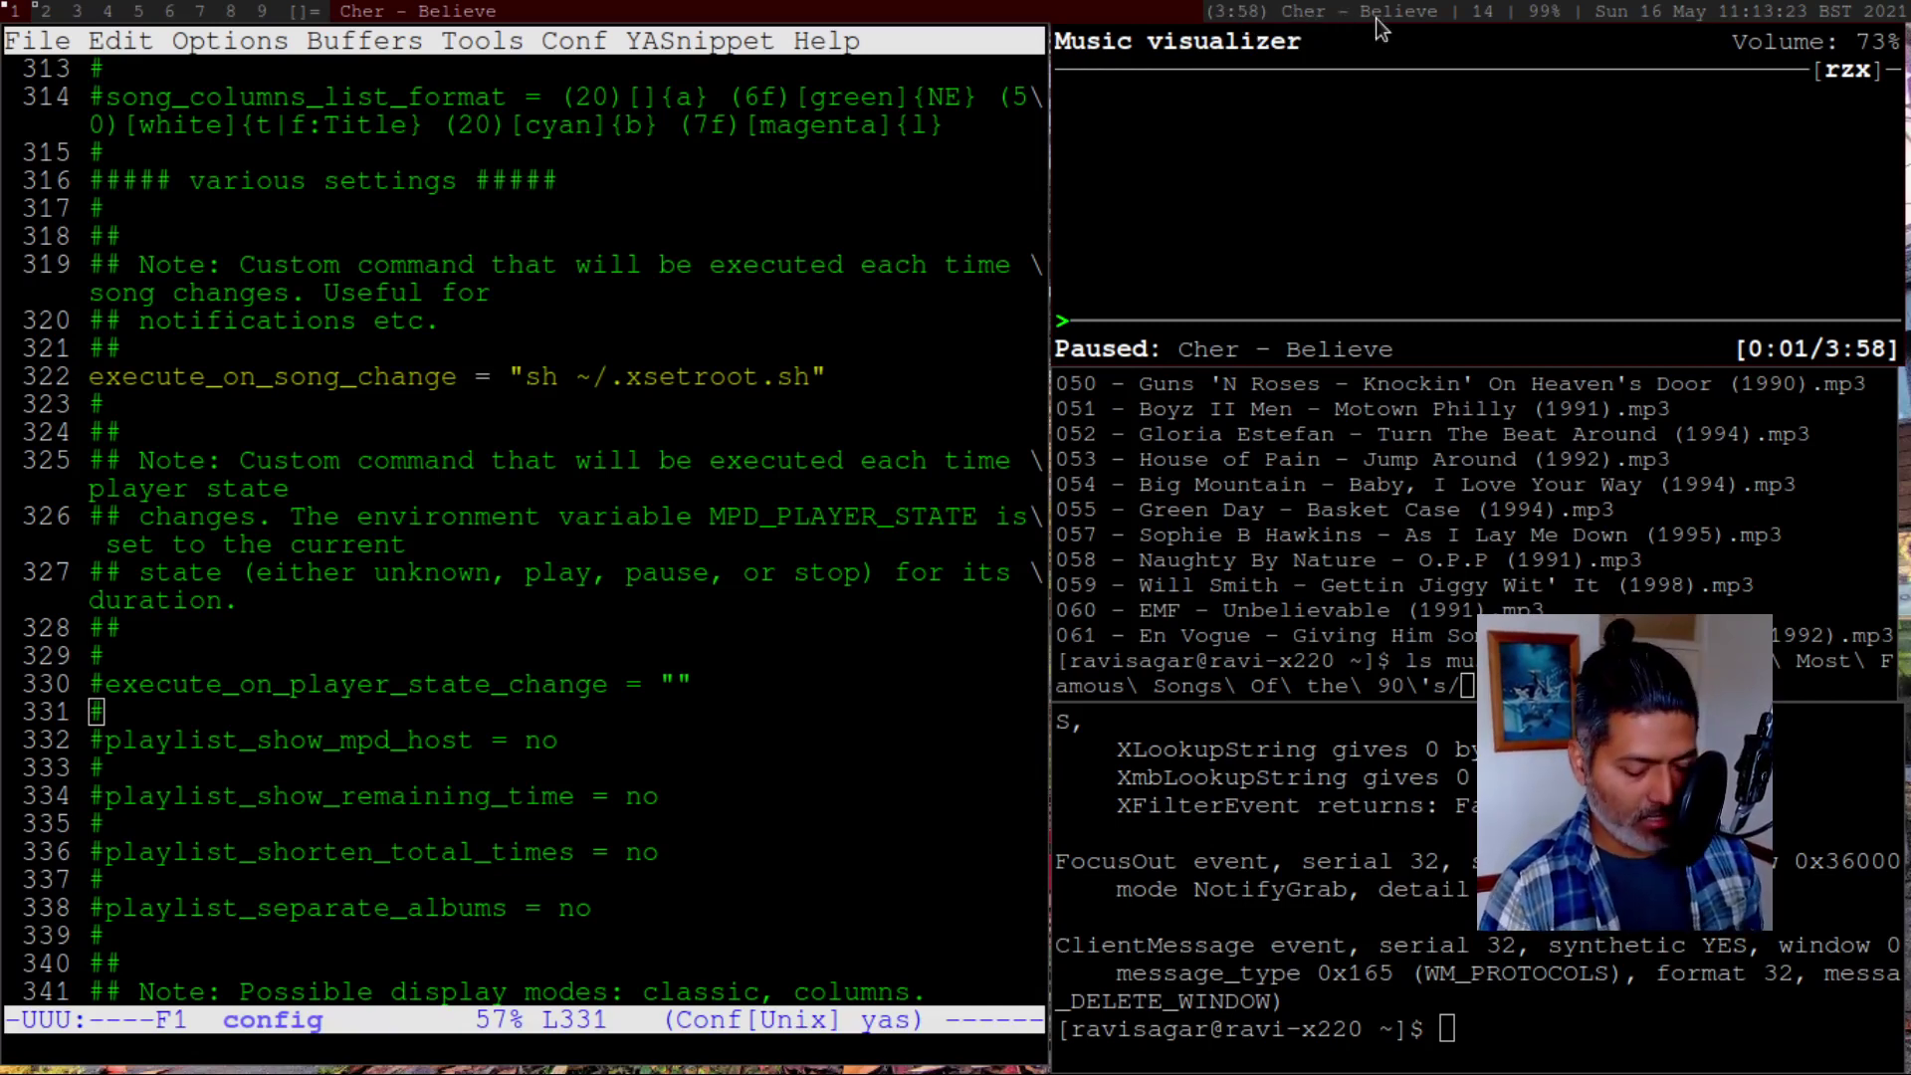
Skip ahead three tracks in ncmpcpp to TLC - Waterfalls and leave playback paused
{"action": "key", "text": "greater"}
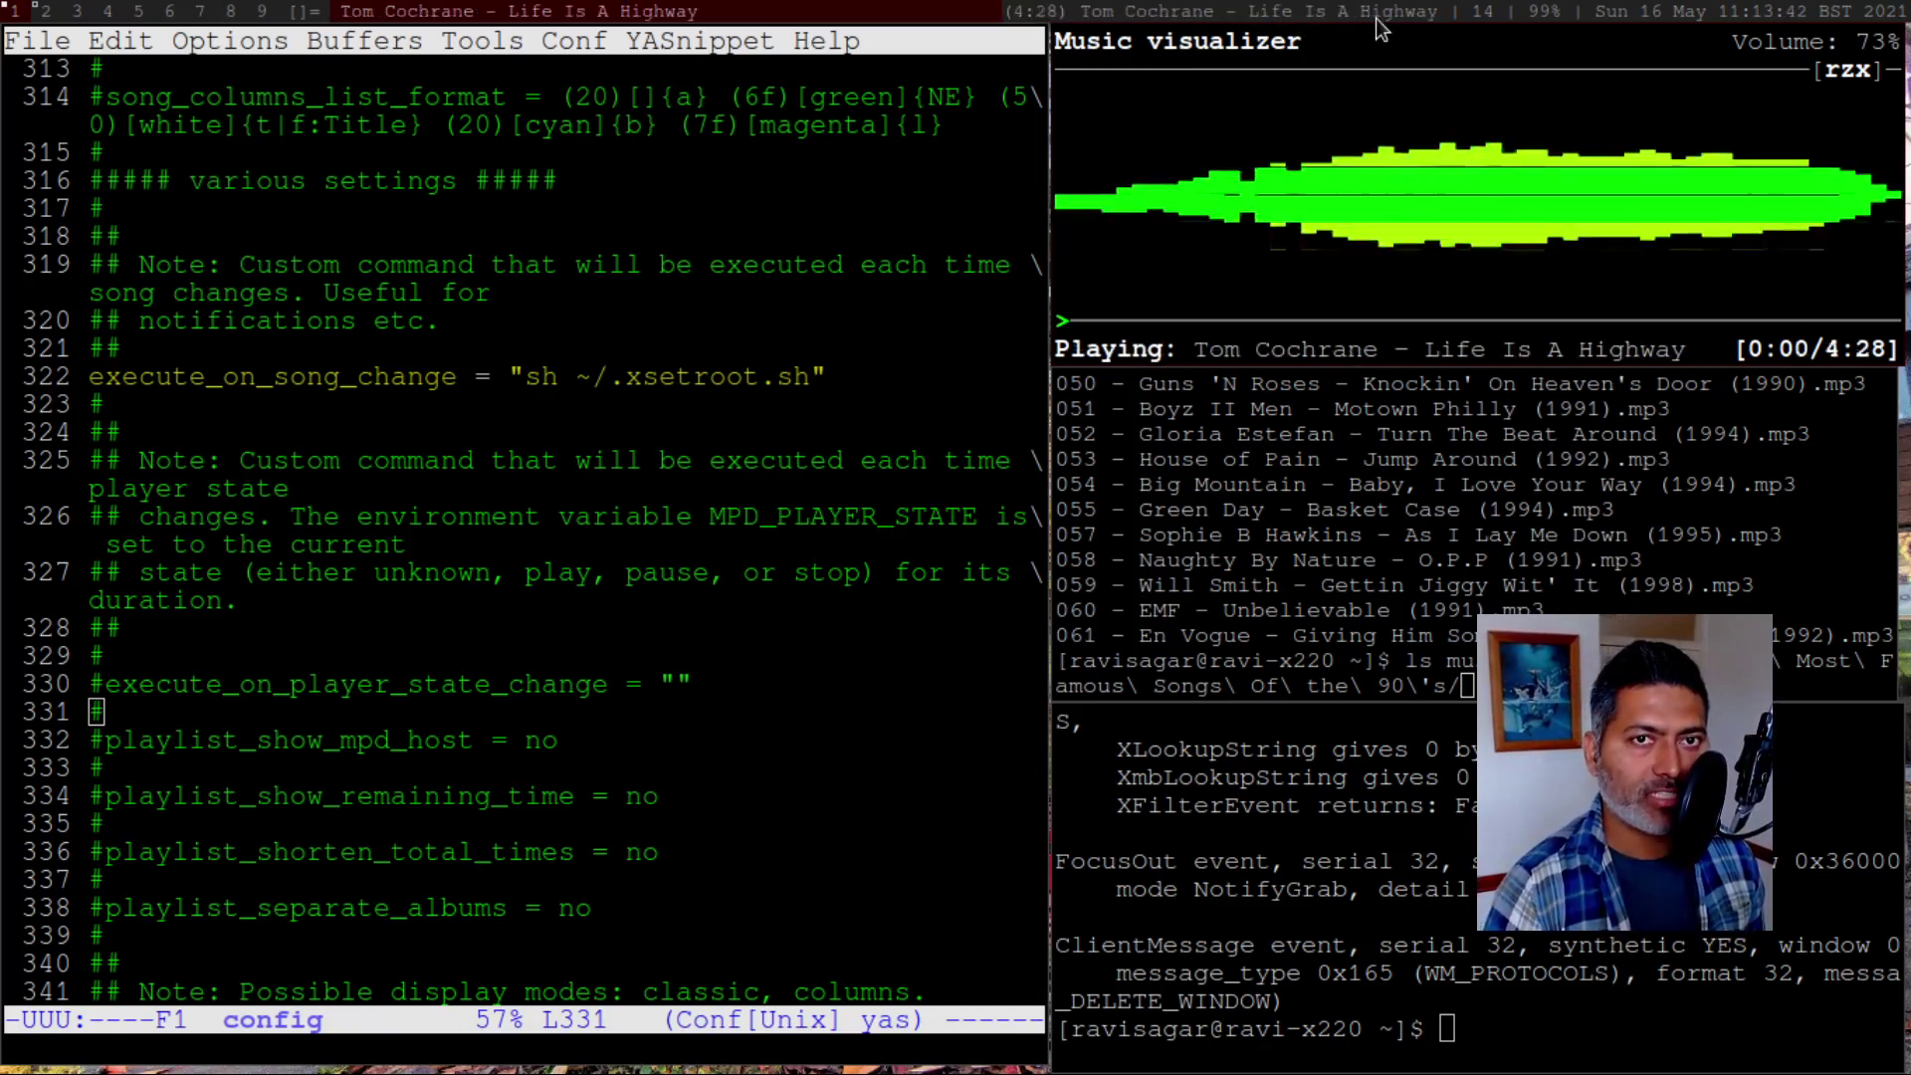
{"action": "key", "text": "greater"}
{"action": "key", "text": "p"}
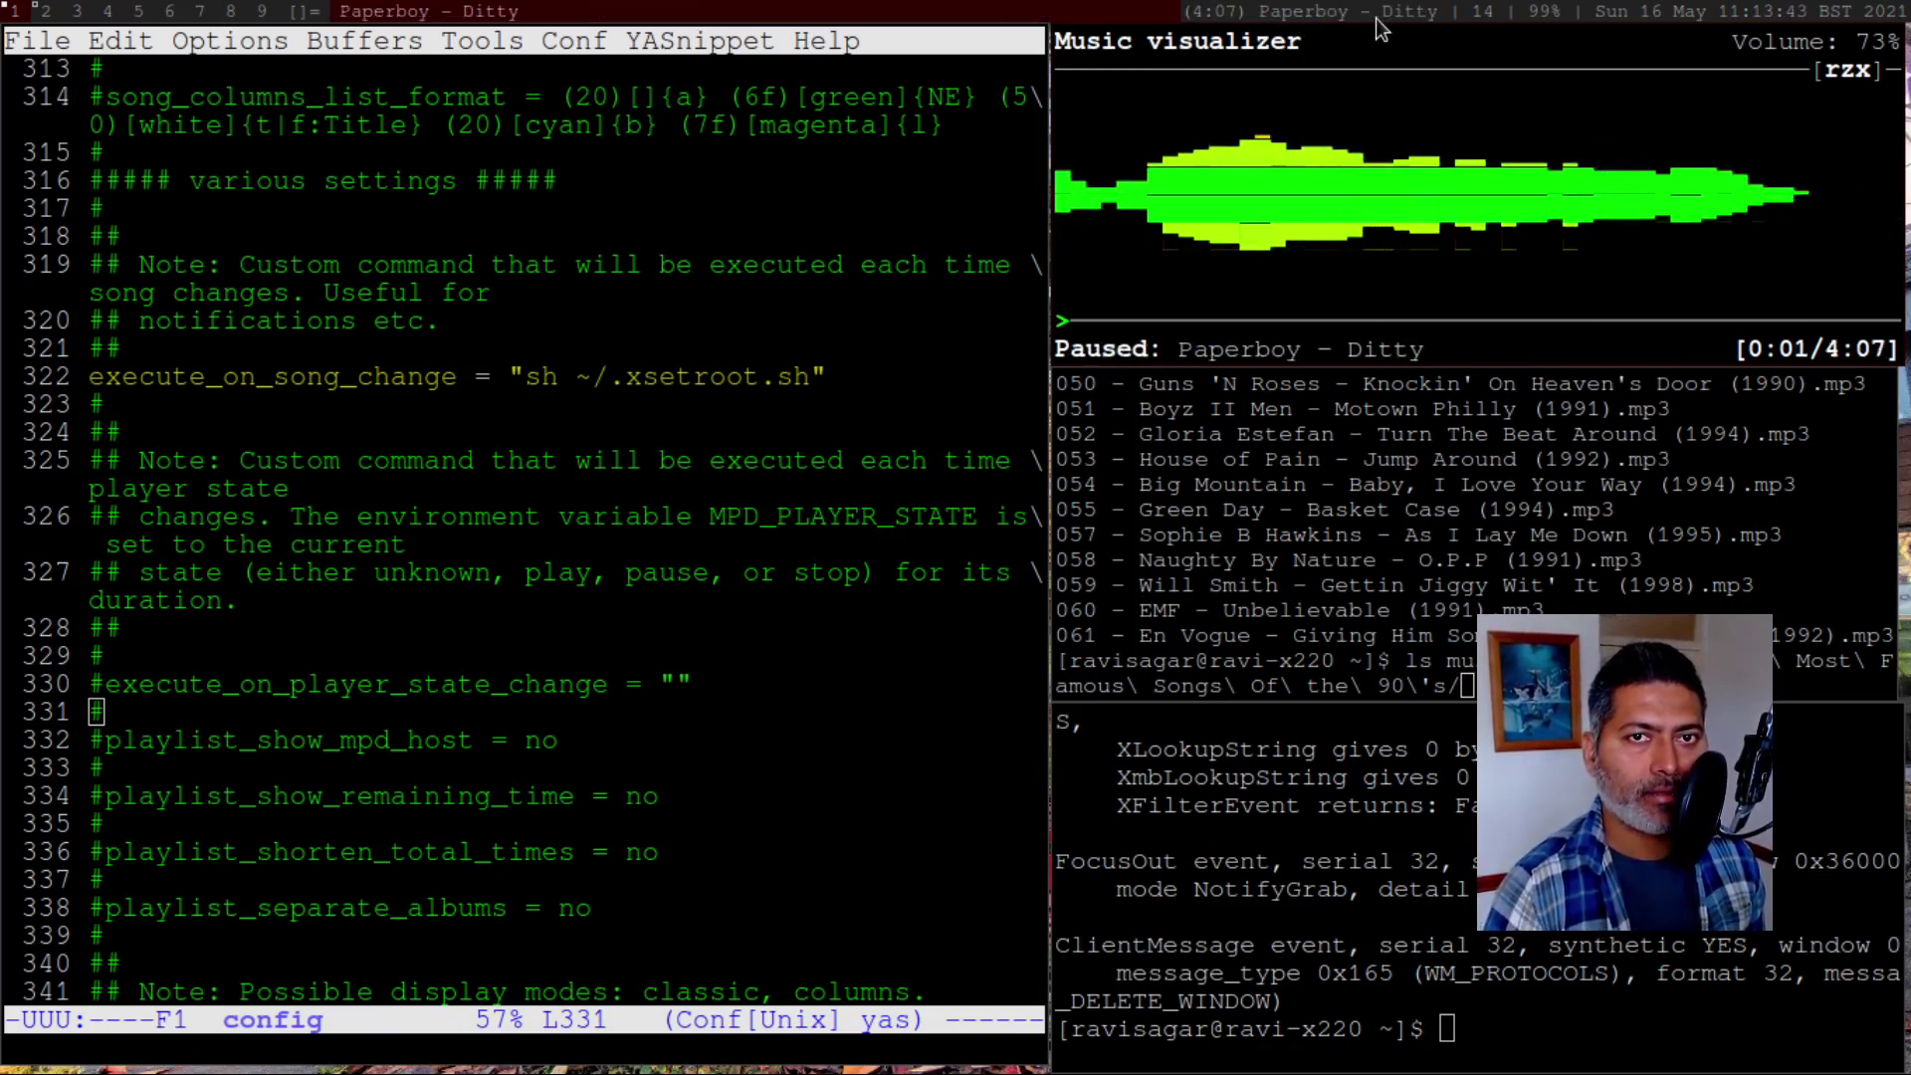
{"action": "key", "text": "greater"}
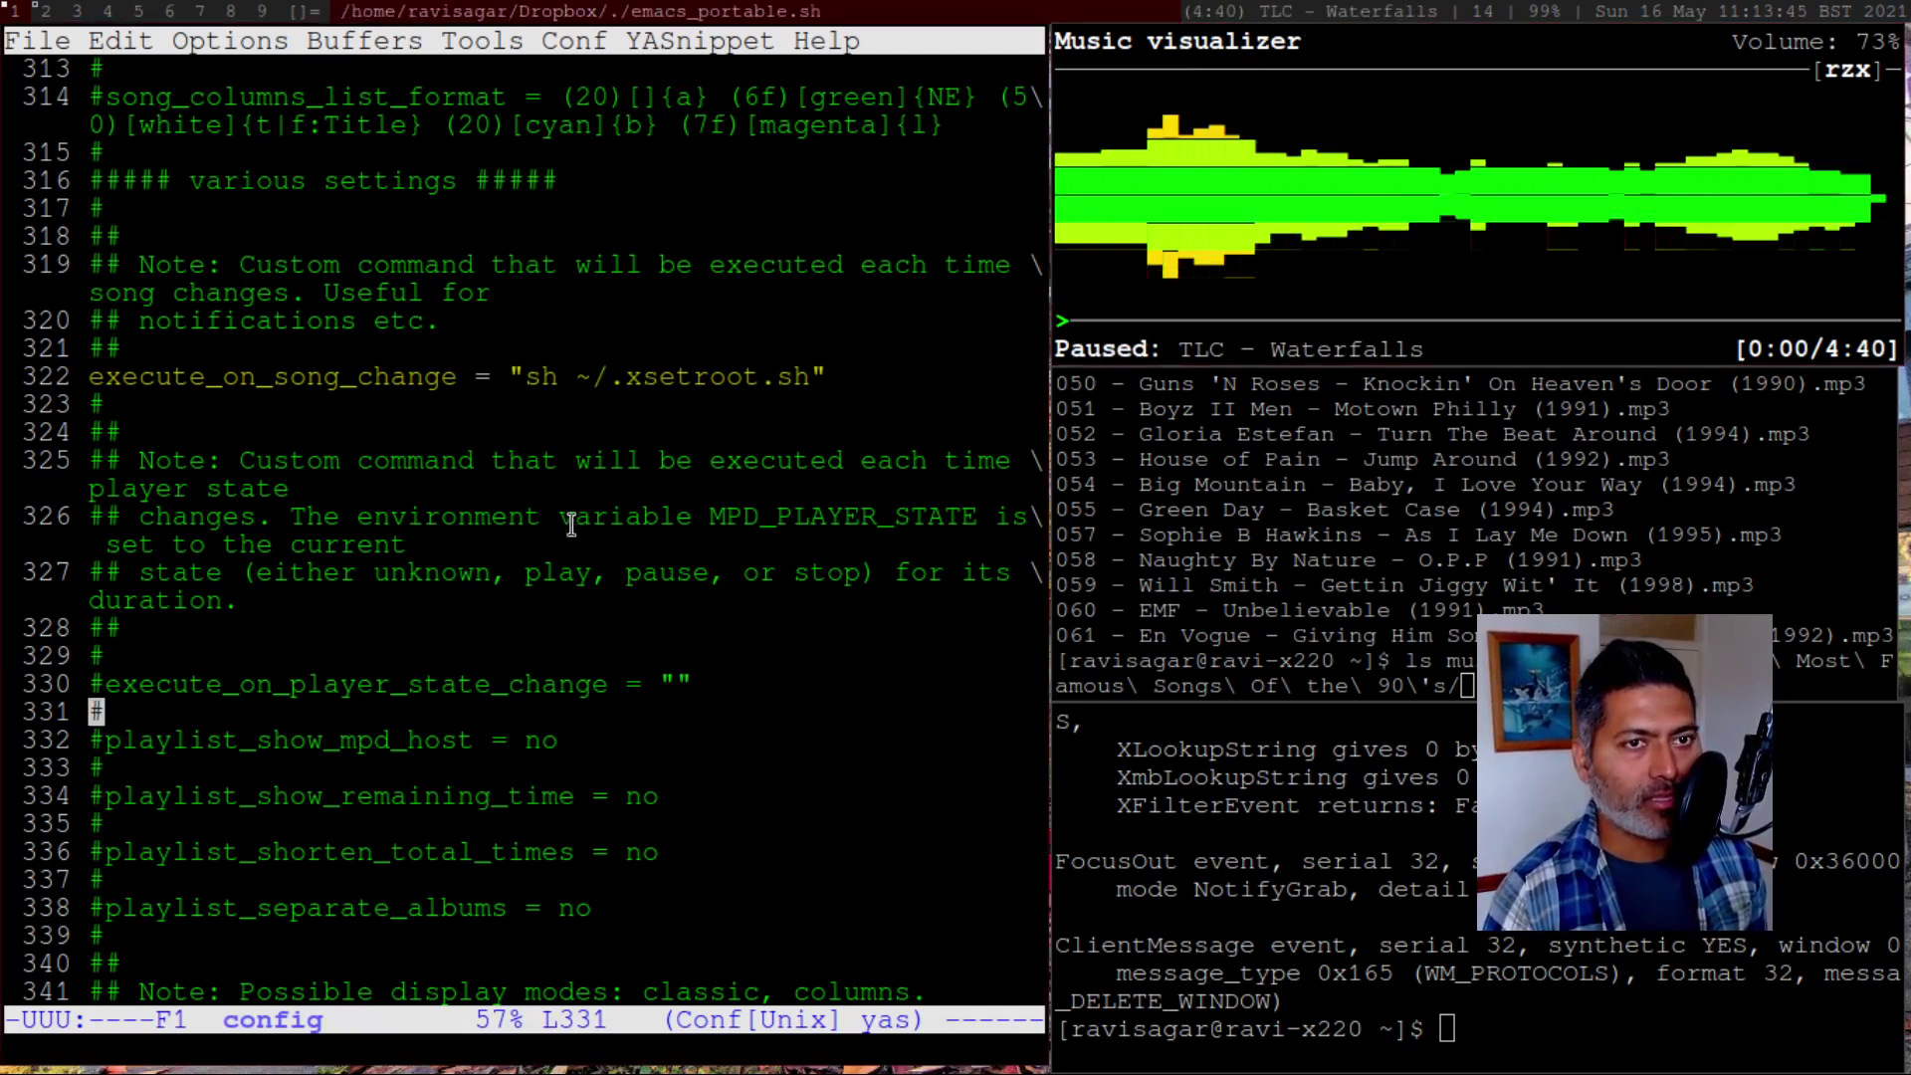
Go back to the execute_on_song_change setting and examine the script path it runs
{"action": "key", "text": "Up"}
{"action": "key", "text": "Up"}
{"action": "key", "text": "Up"}
{"action": "key", "text": "Up"}
{"action": "key", "text": "Up"}
{"action": "key", "text": "Up"}
{"action": "key", "text": "Up"}
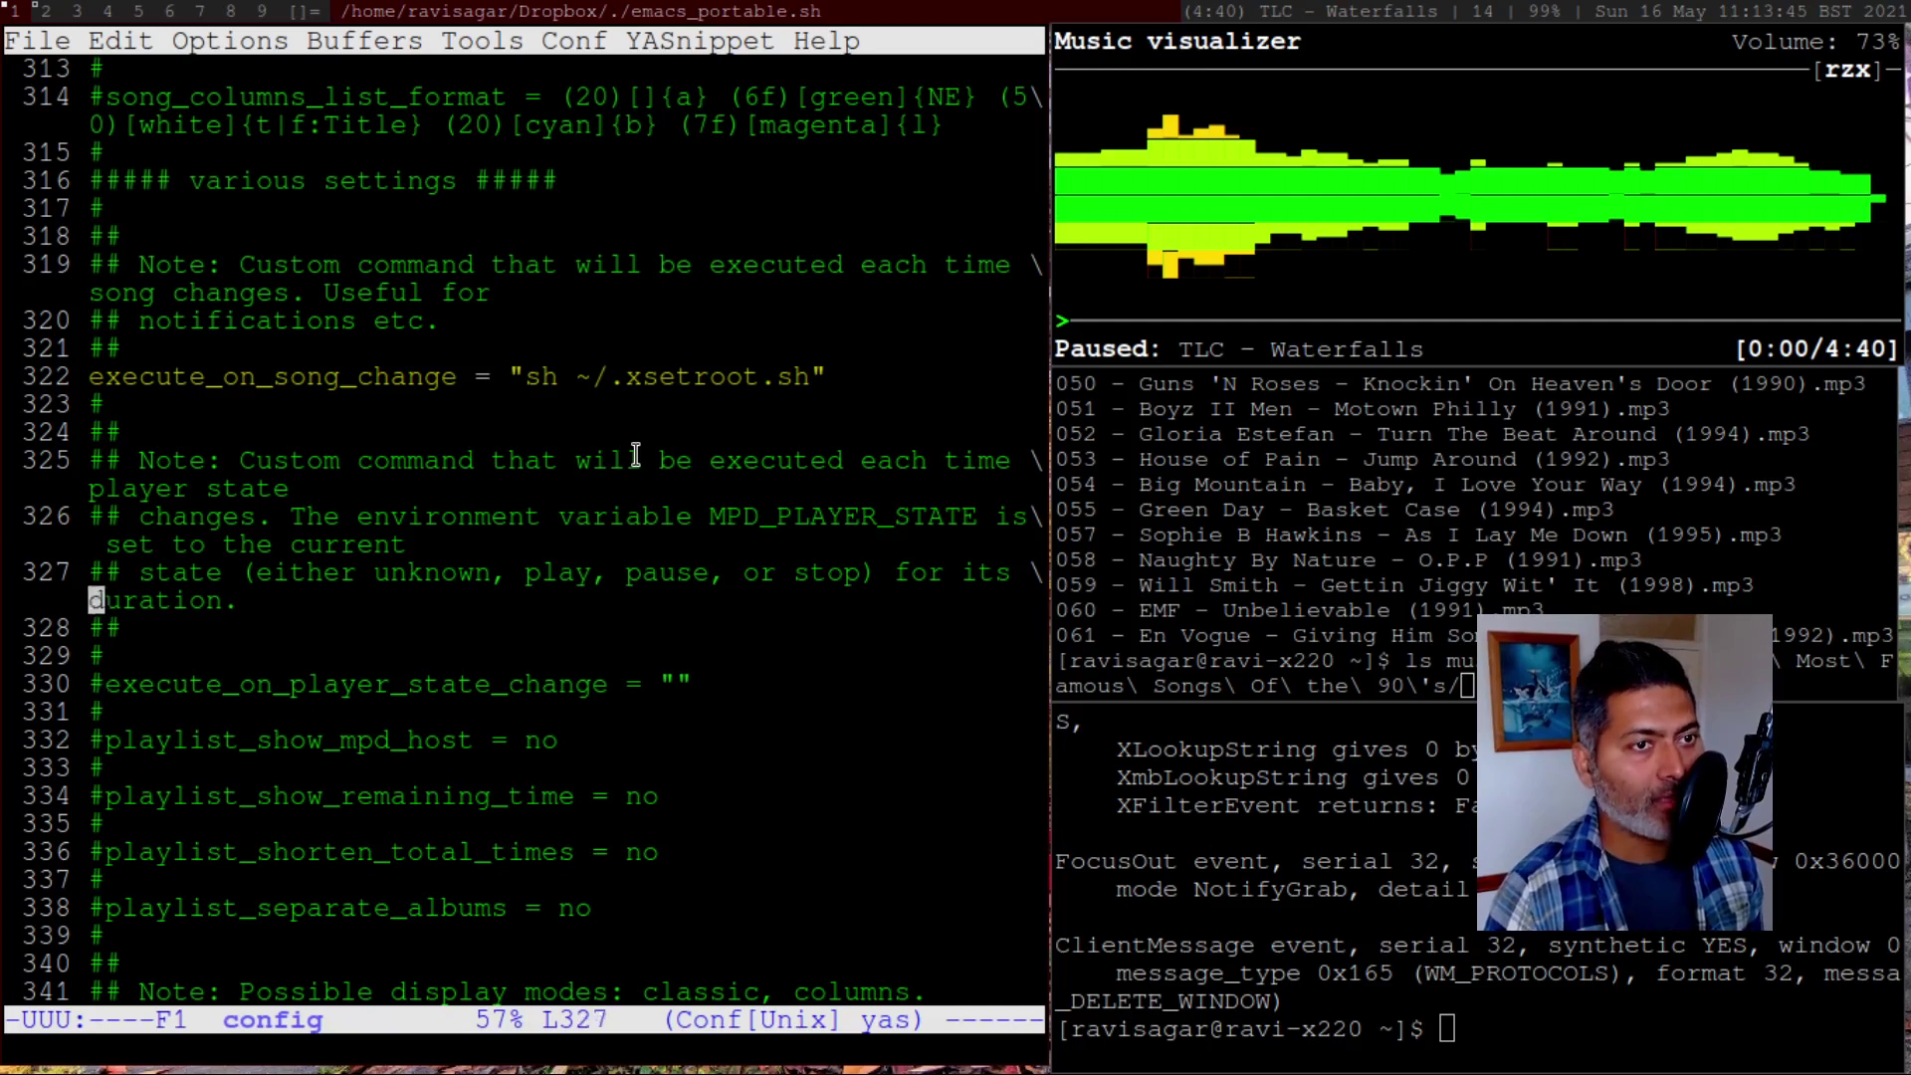
{"action": "key", "text": "Up"}
{"action": "key", "text": "Up"}
{"action": "key", "text": "Up"}
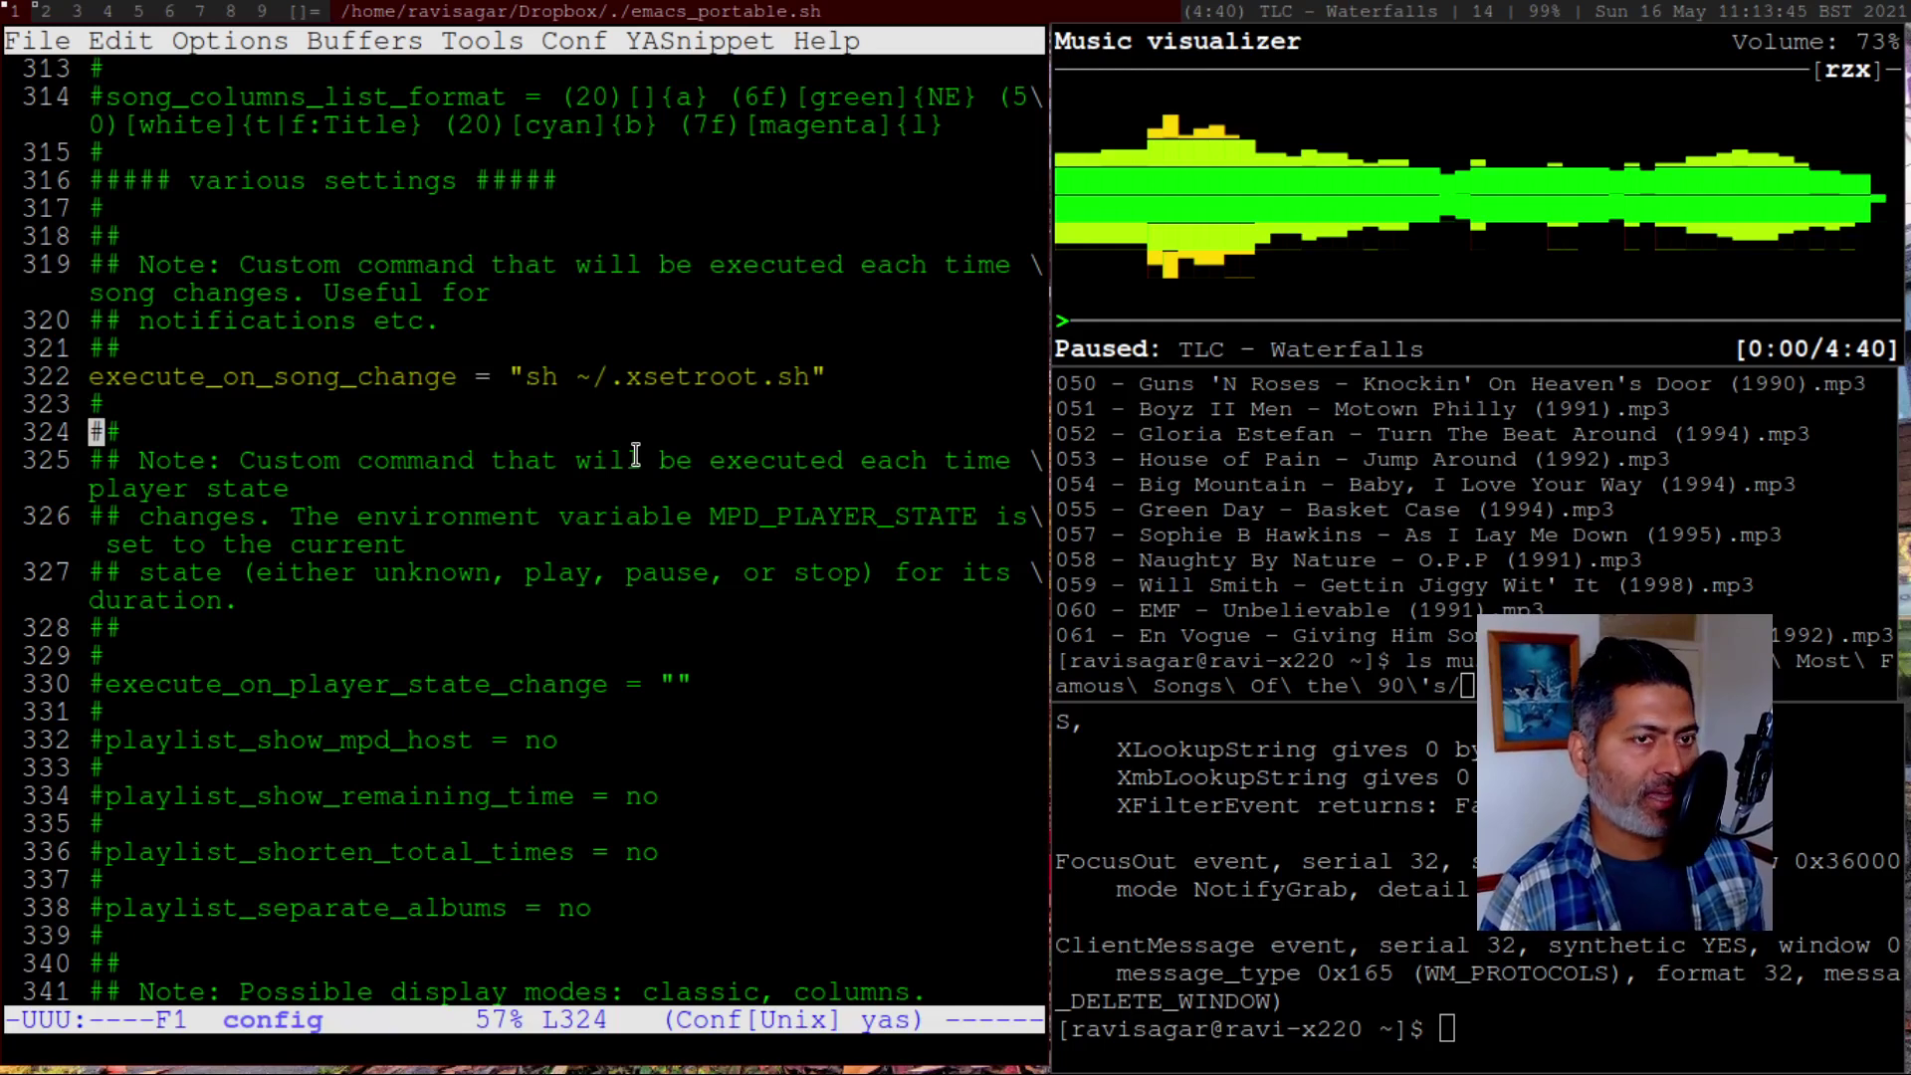
{"action": "key", "text": "Up"}
{"action": "key", "text": "Right"}
{"action": "key", "text": "Up"}
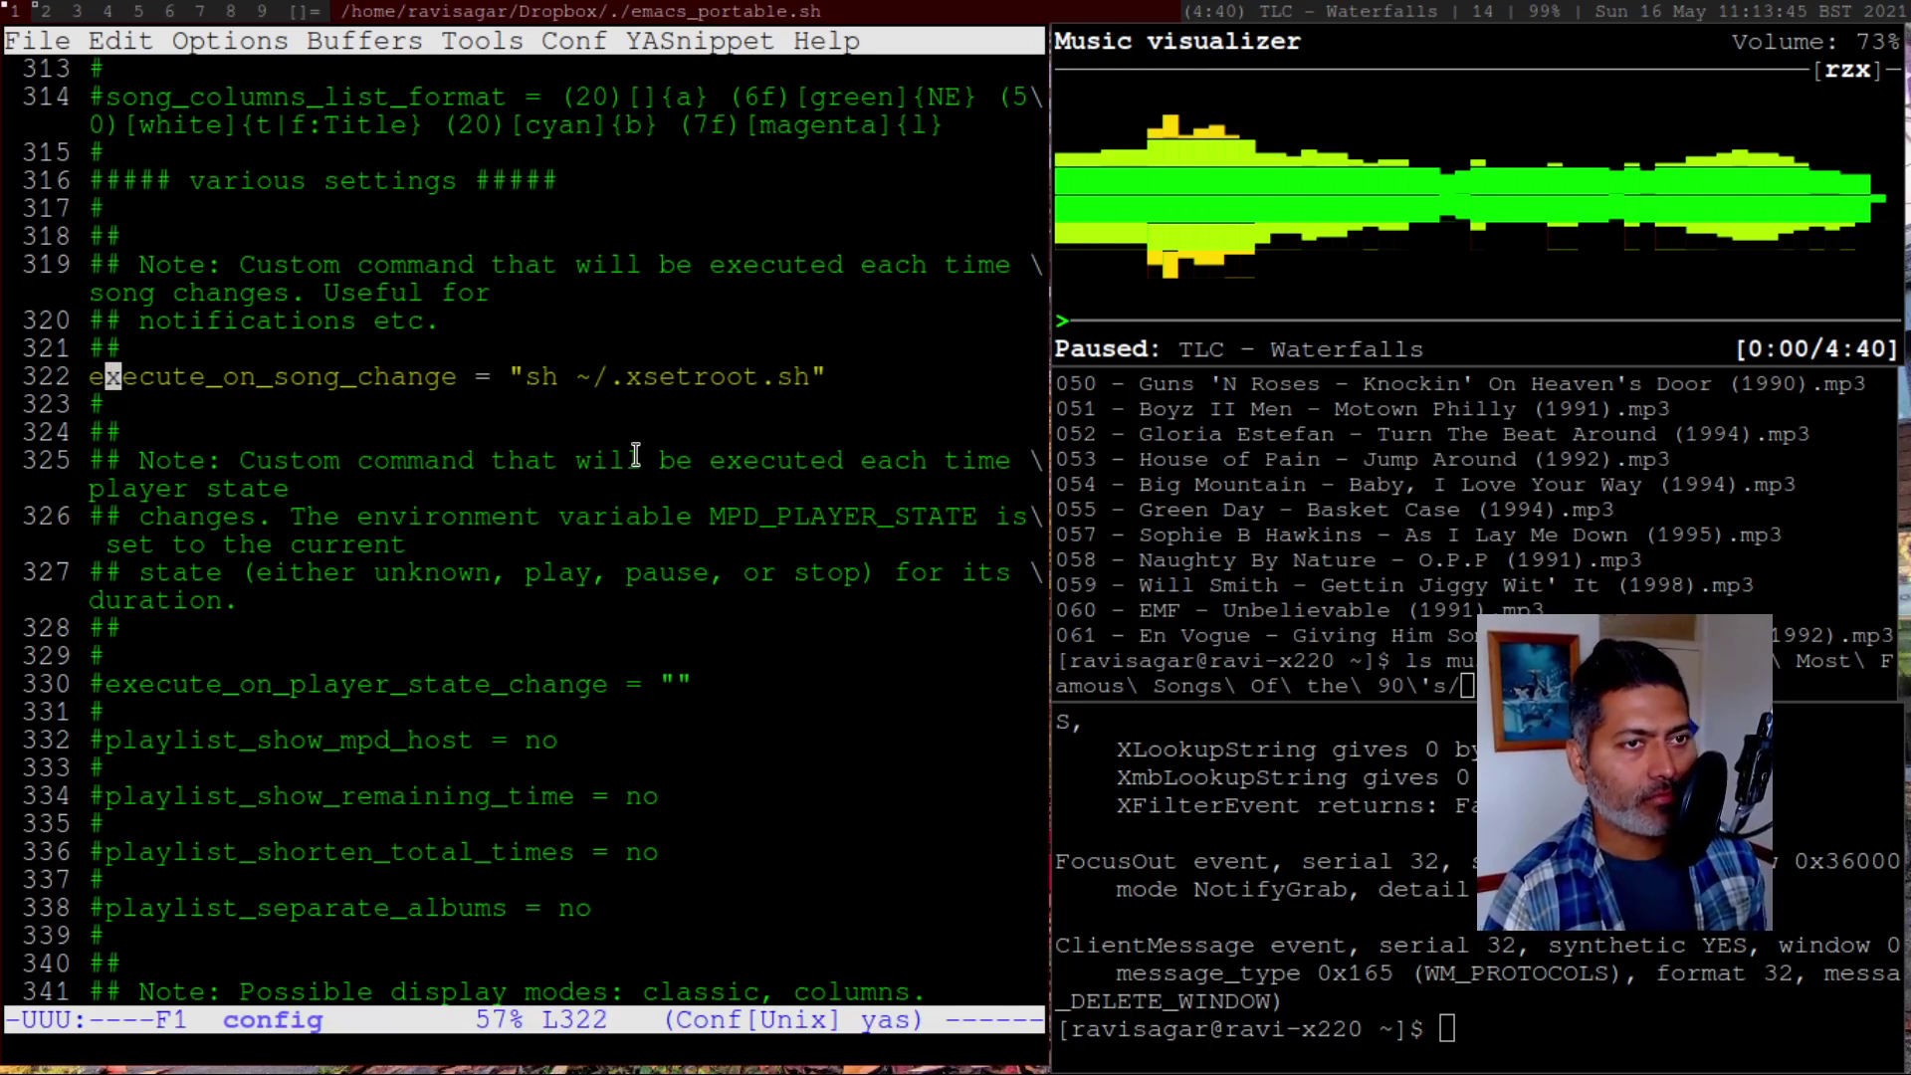
{"action": "key", "text": "Left"}
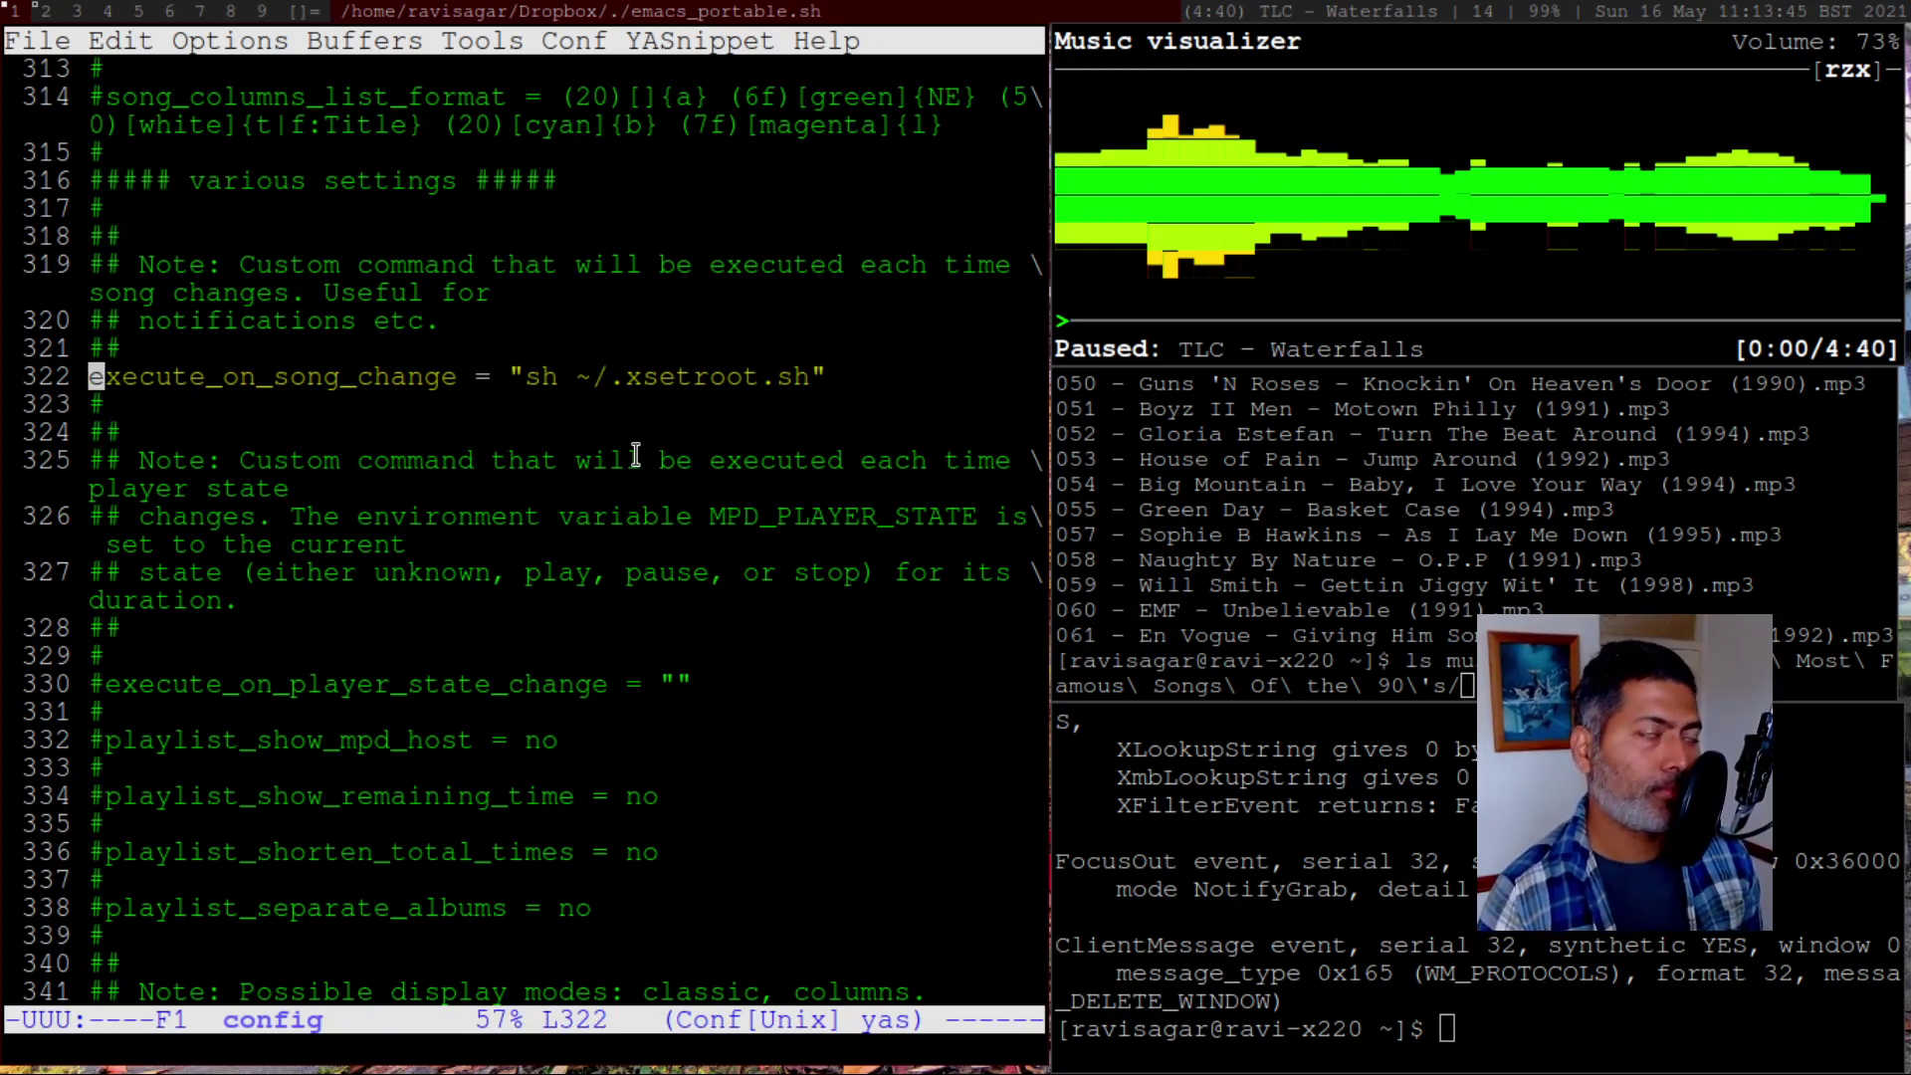
{"action": "key", "text": "Right"}
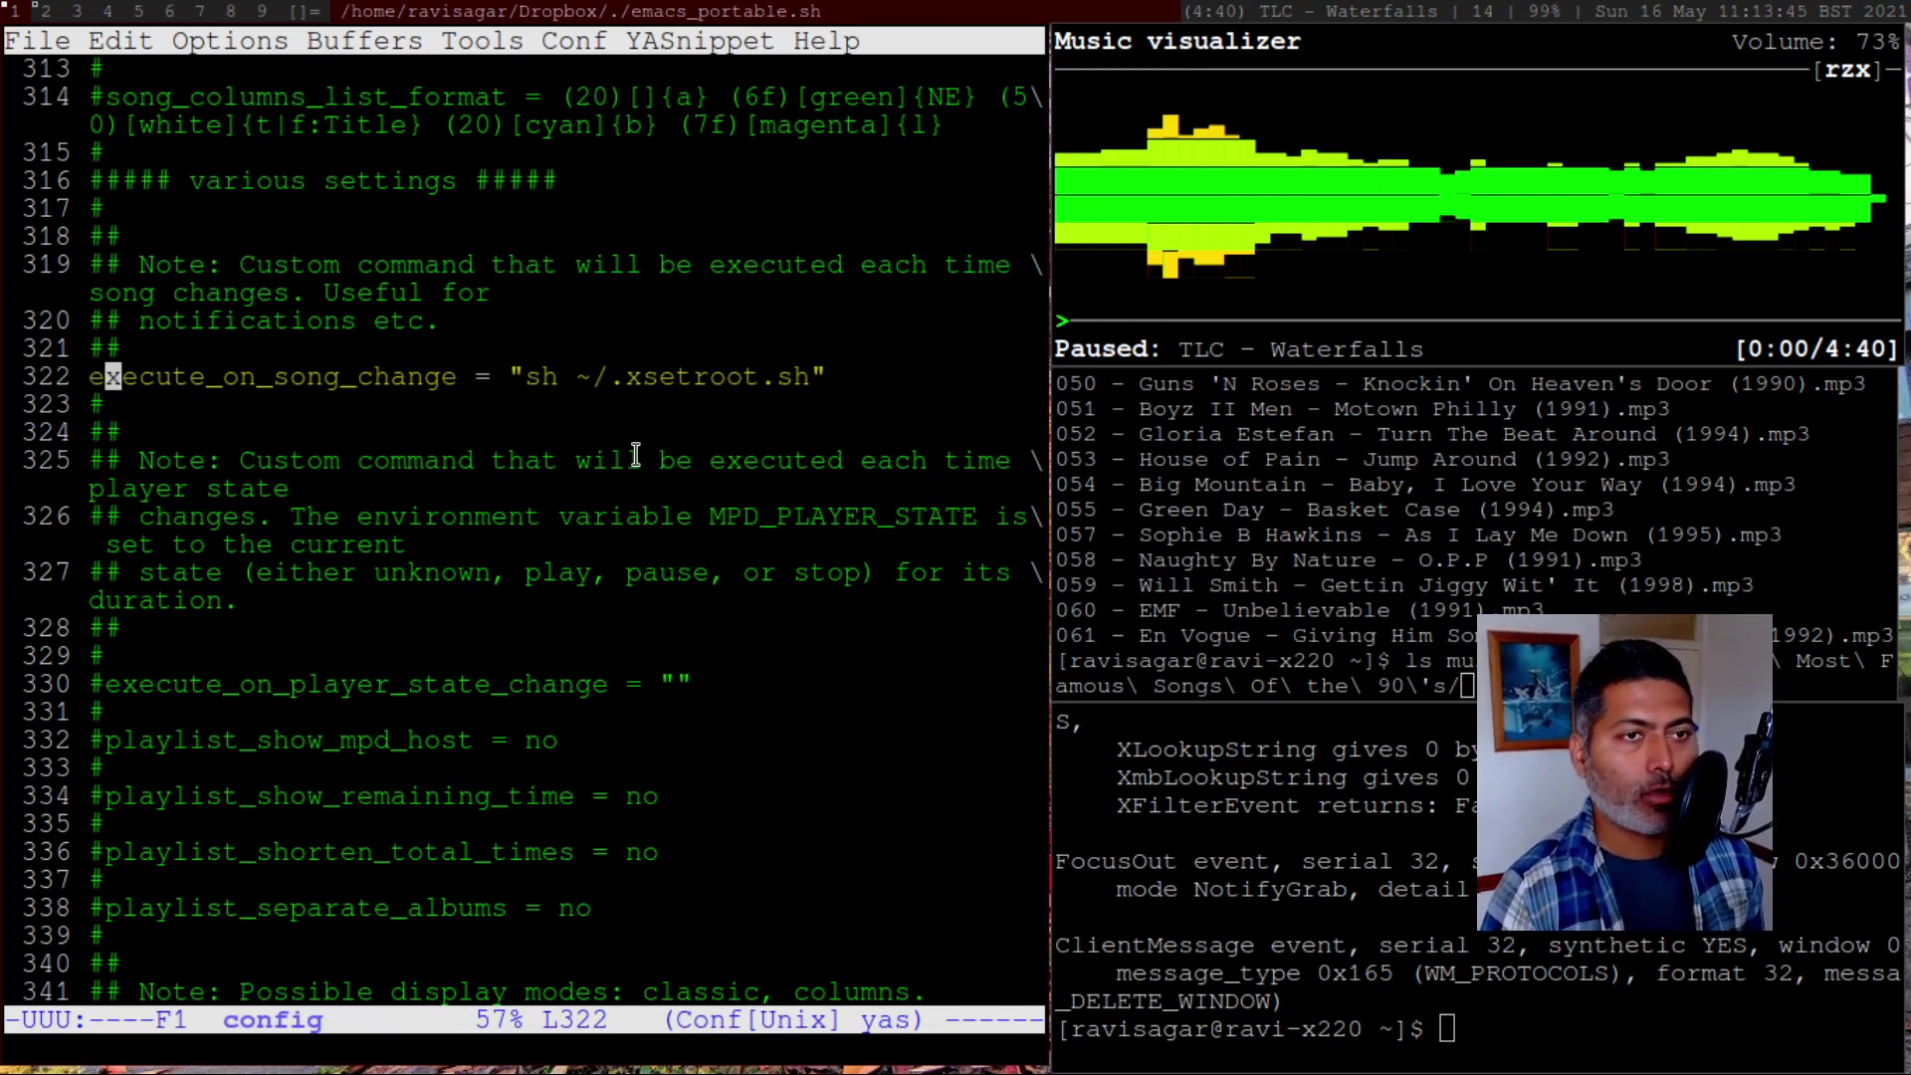
{"action": "key", "text": "Right"}
{"action": "key", "text": "Right"}
{"action": "key", "text": "Right"}
{"action": "key", "text": "Right"}
{"action": "key", "text": "Right"}
{"action": "key", "text": "Right"}
{"action": "key", "text": "Right"}
{"action": "key", "text": "Right"}
{"action": "key", "text": "Right"}
{"action": "key", "text": "Right"}
{"action": "key", "text": "Right"}
{"action": "key", "text": "Right"}
{"action": "key", "text": "Right"}
{"action": "key", "text": "Right"}
{"action": "key", "text": "Right"}
{"action": "key", "text": "Right"}
{"action": "key", "text": "Right"}
{"action": "key", "text": "Right"}
{"action": "key", "text": "Right"}
{"action": "key", "text": "Right"}
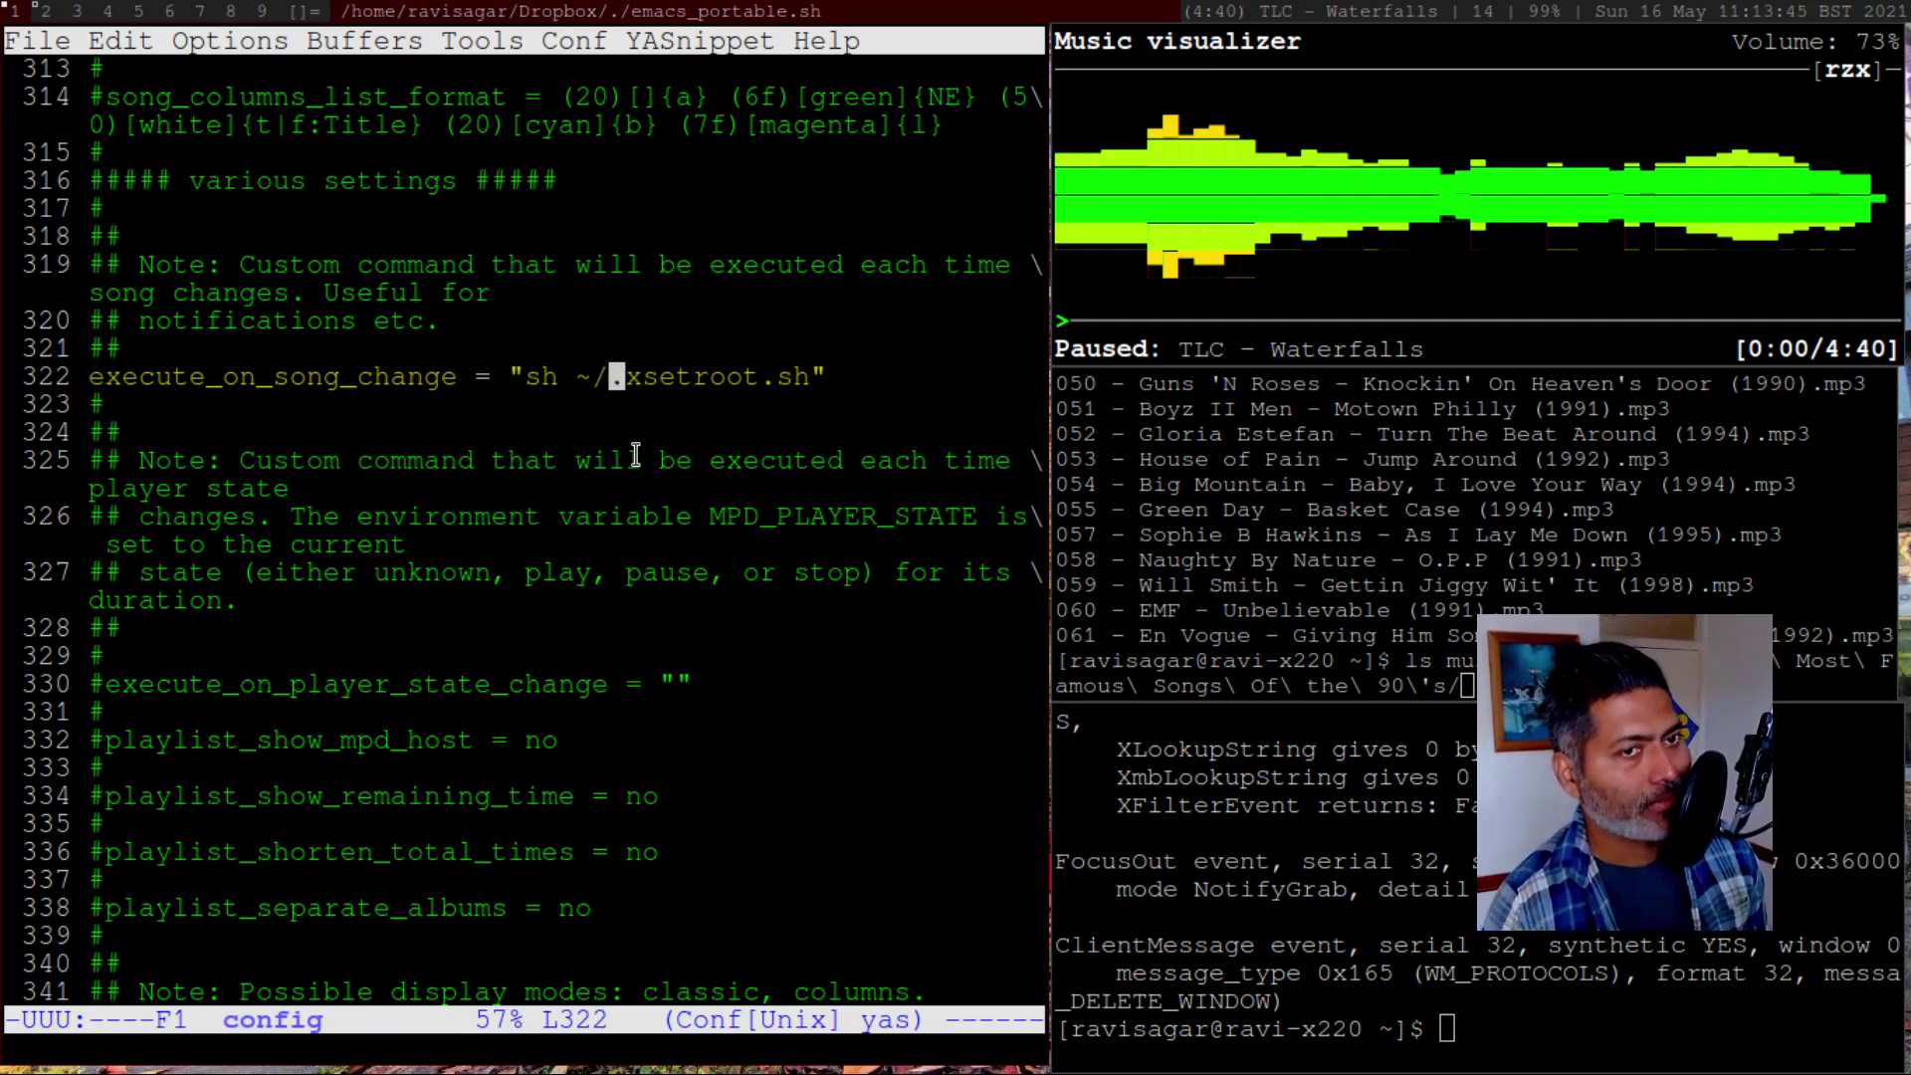
{"action": "key", "text": "Right"}
{"action": "key", "text": "Right"}
{"action": "key", "text": "Right"}
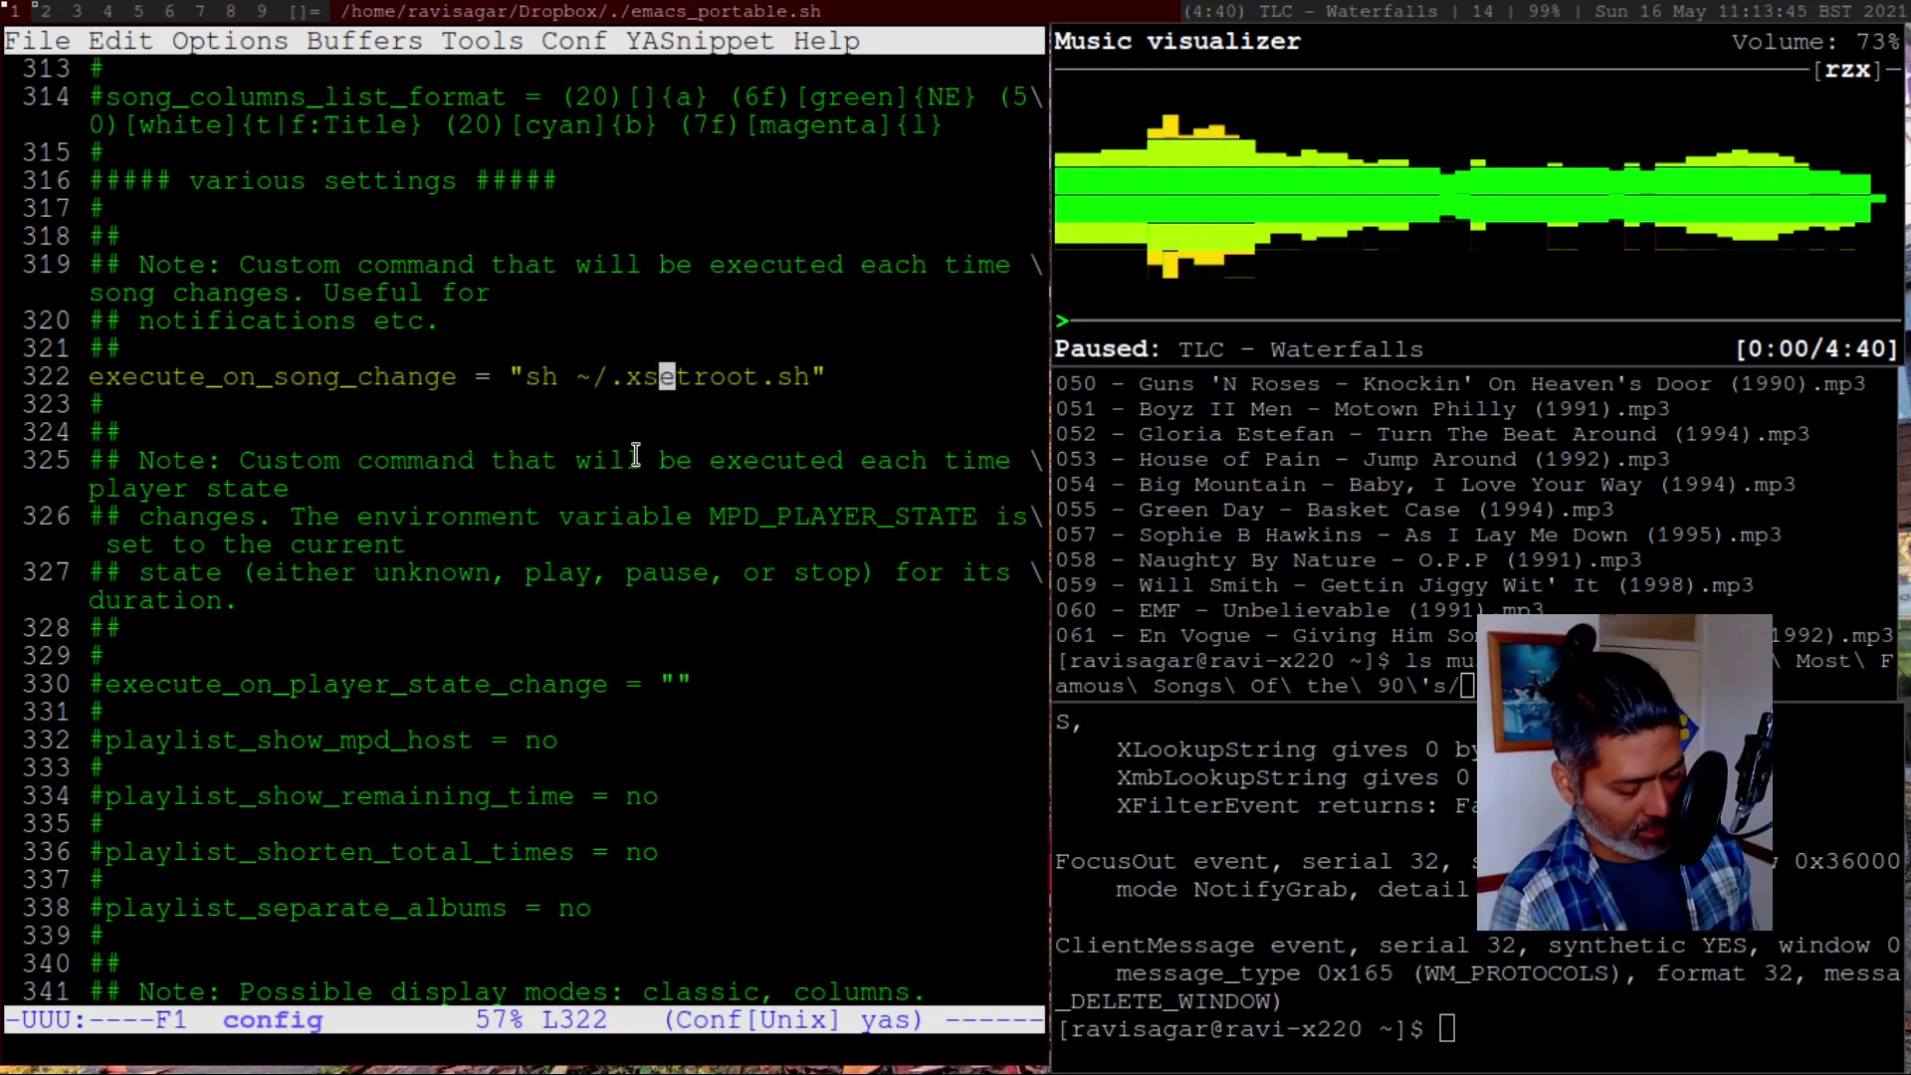
Open the .xsetroot.sh script from the home directory in the editor
{"action": "key", "text": "ctrl+x"}
{"action": "key", "text": "ctrl+g"}
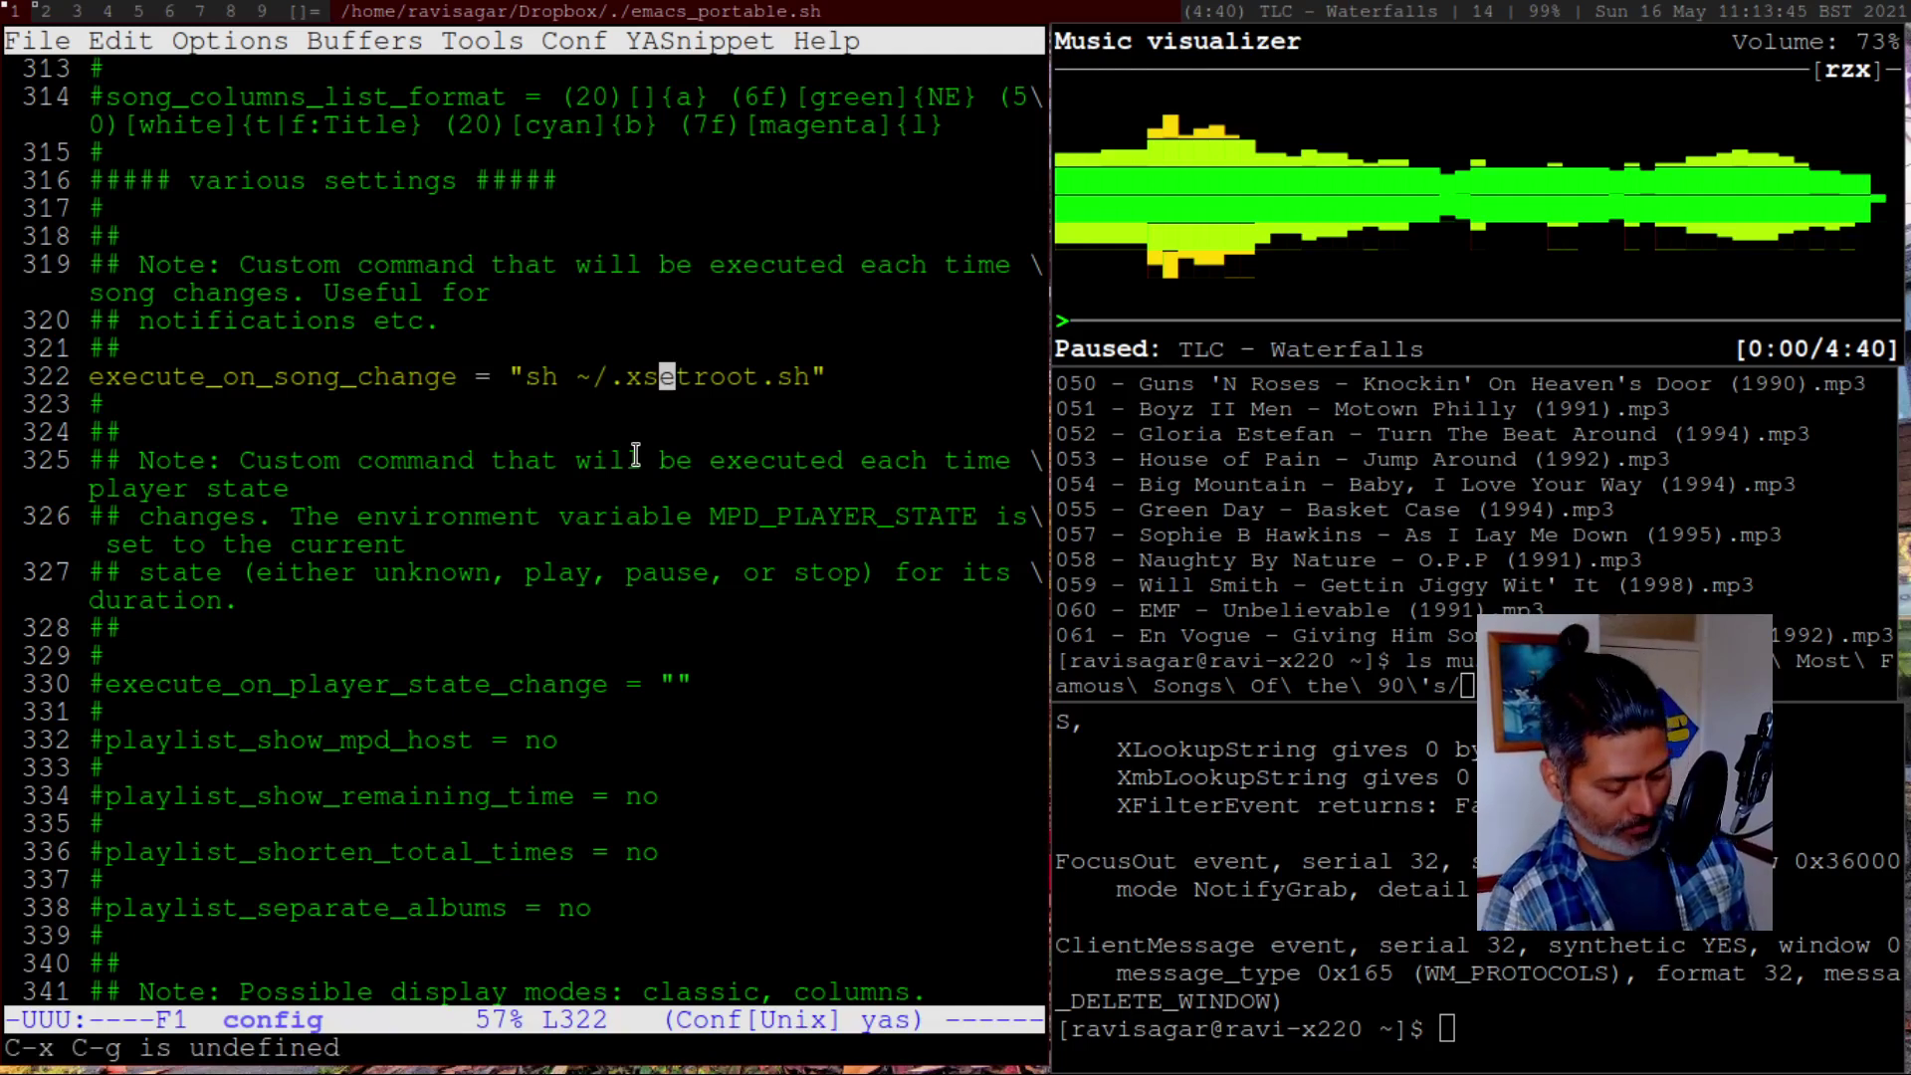
{"action": "key", "text": "ctrl+x"}
{"action": "key", "text": "ctrl+f"}
{"action": "key", "text": "BackSpace"}
{"action": "key", "text": "BackSpace"}
{"action": "key", "text": "BackSpace"}
{"action": "key", "text": "BackSpace"}
{"action": "key", "text": "BackSpace"}
{"action": "key", "text": "BackSpace"}
{"action": "key", "text": "BackSpace"}
{"action": "key", "text": "BackSpace"}
{"action": "key", "text": "BackSpace"}
{"action": "key", "text": "BackSpace"}
{"action": "key", "text": "BackSpace"}
{"action": "key", "text": "BackSpace"}
{"action": "key", "text": "BackSpace"}
{"action": "key", "text": "BackSpace"}
{"action": "key", "text": "BackSpace"}
{"action": "key", "text": "BackSpace"}
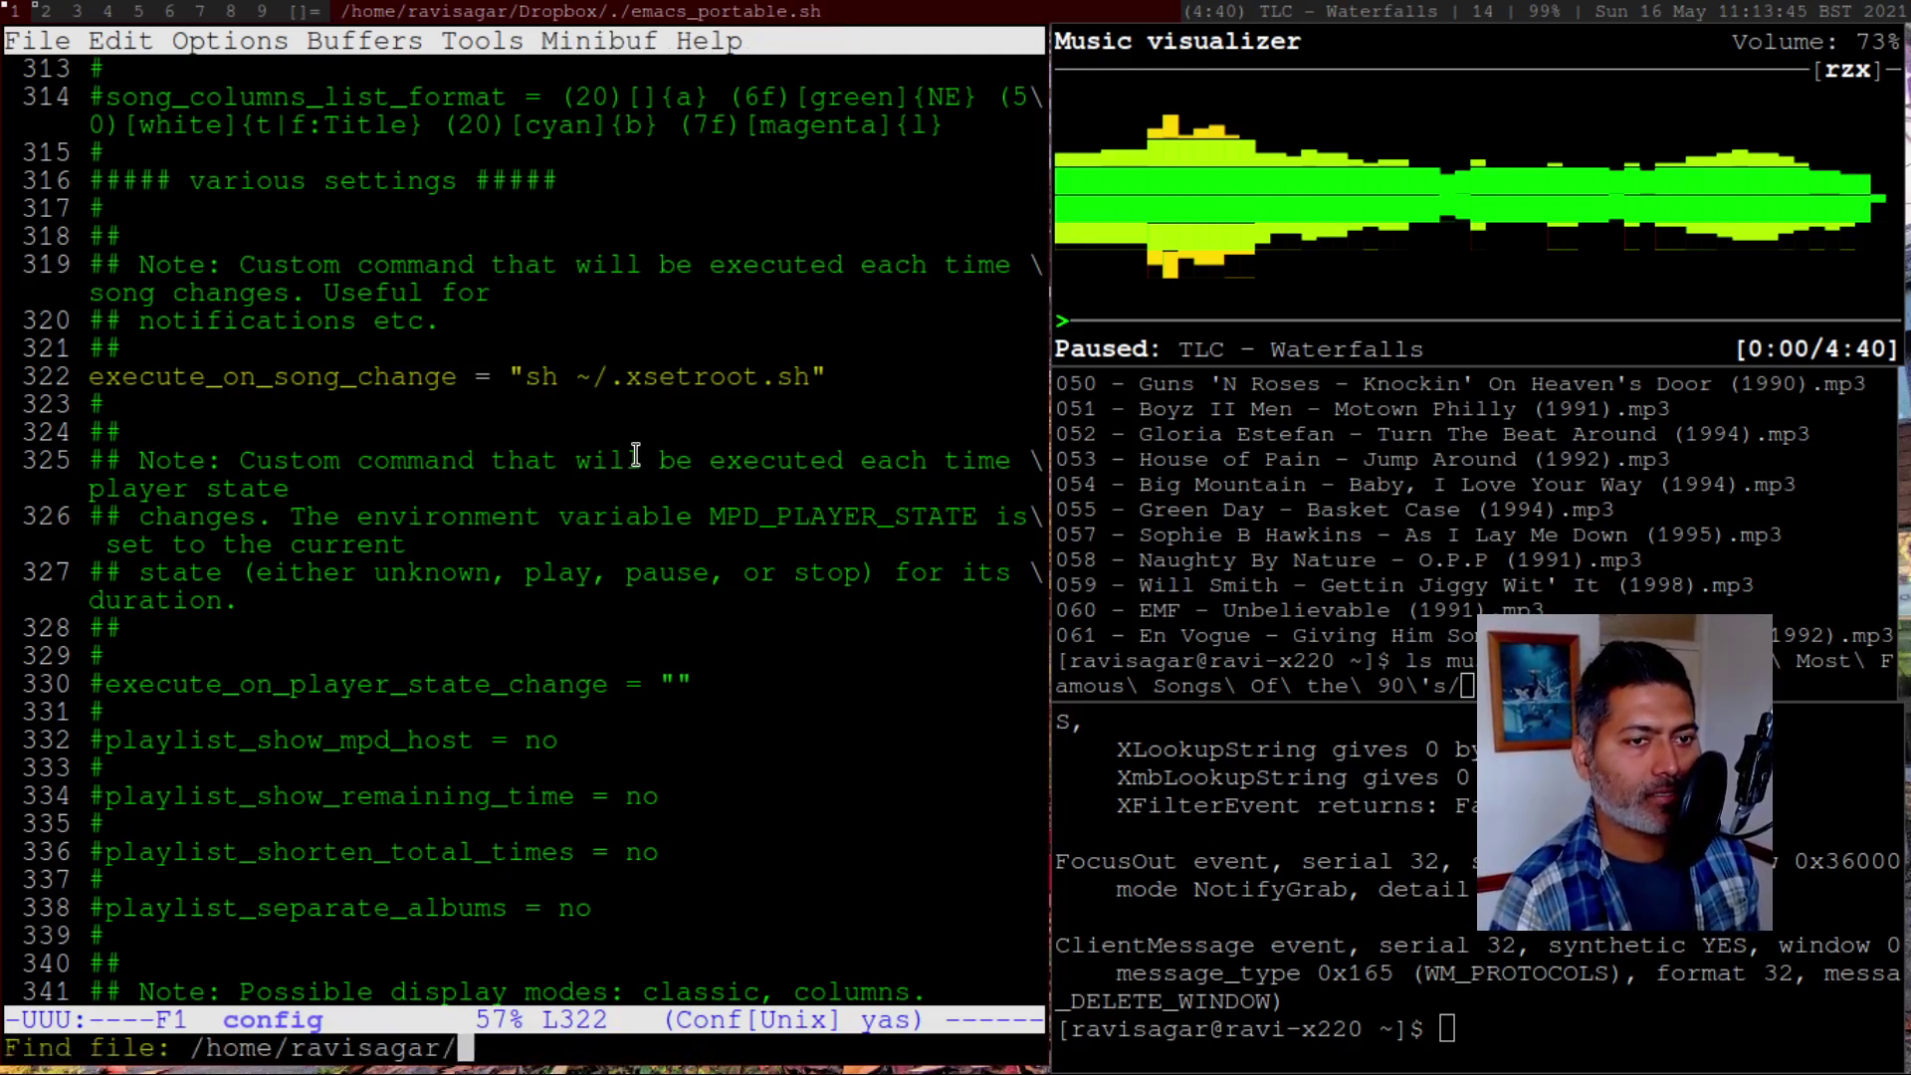
{"action": "type", "text": ".xsetroot.sh"}
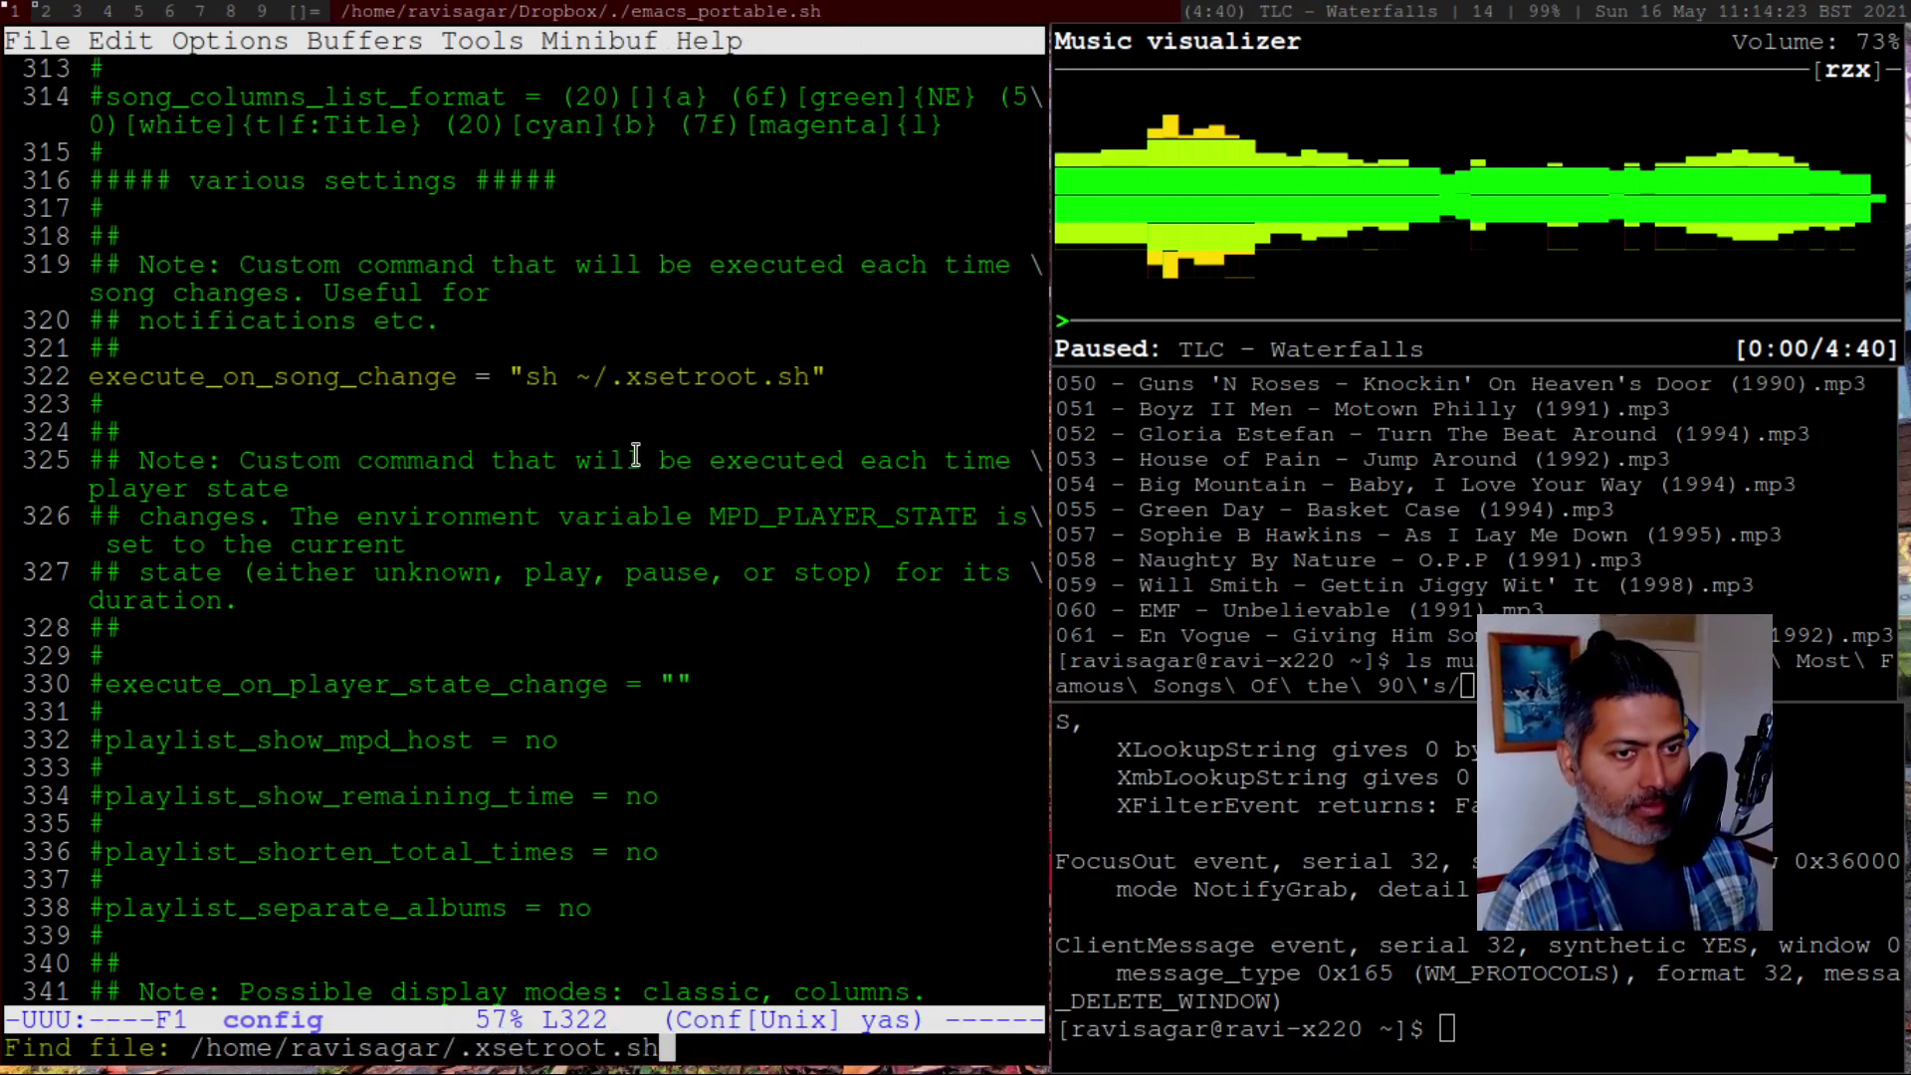
{"action": "key", "text": "Return"}
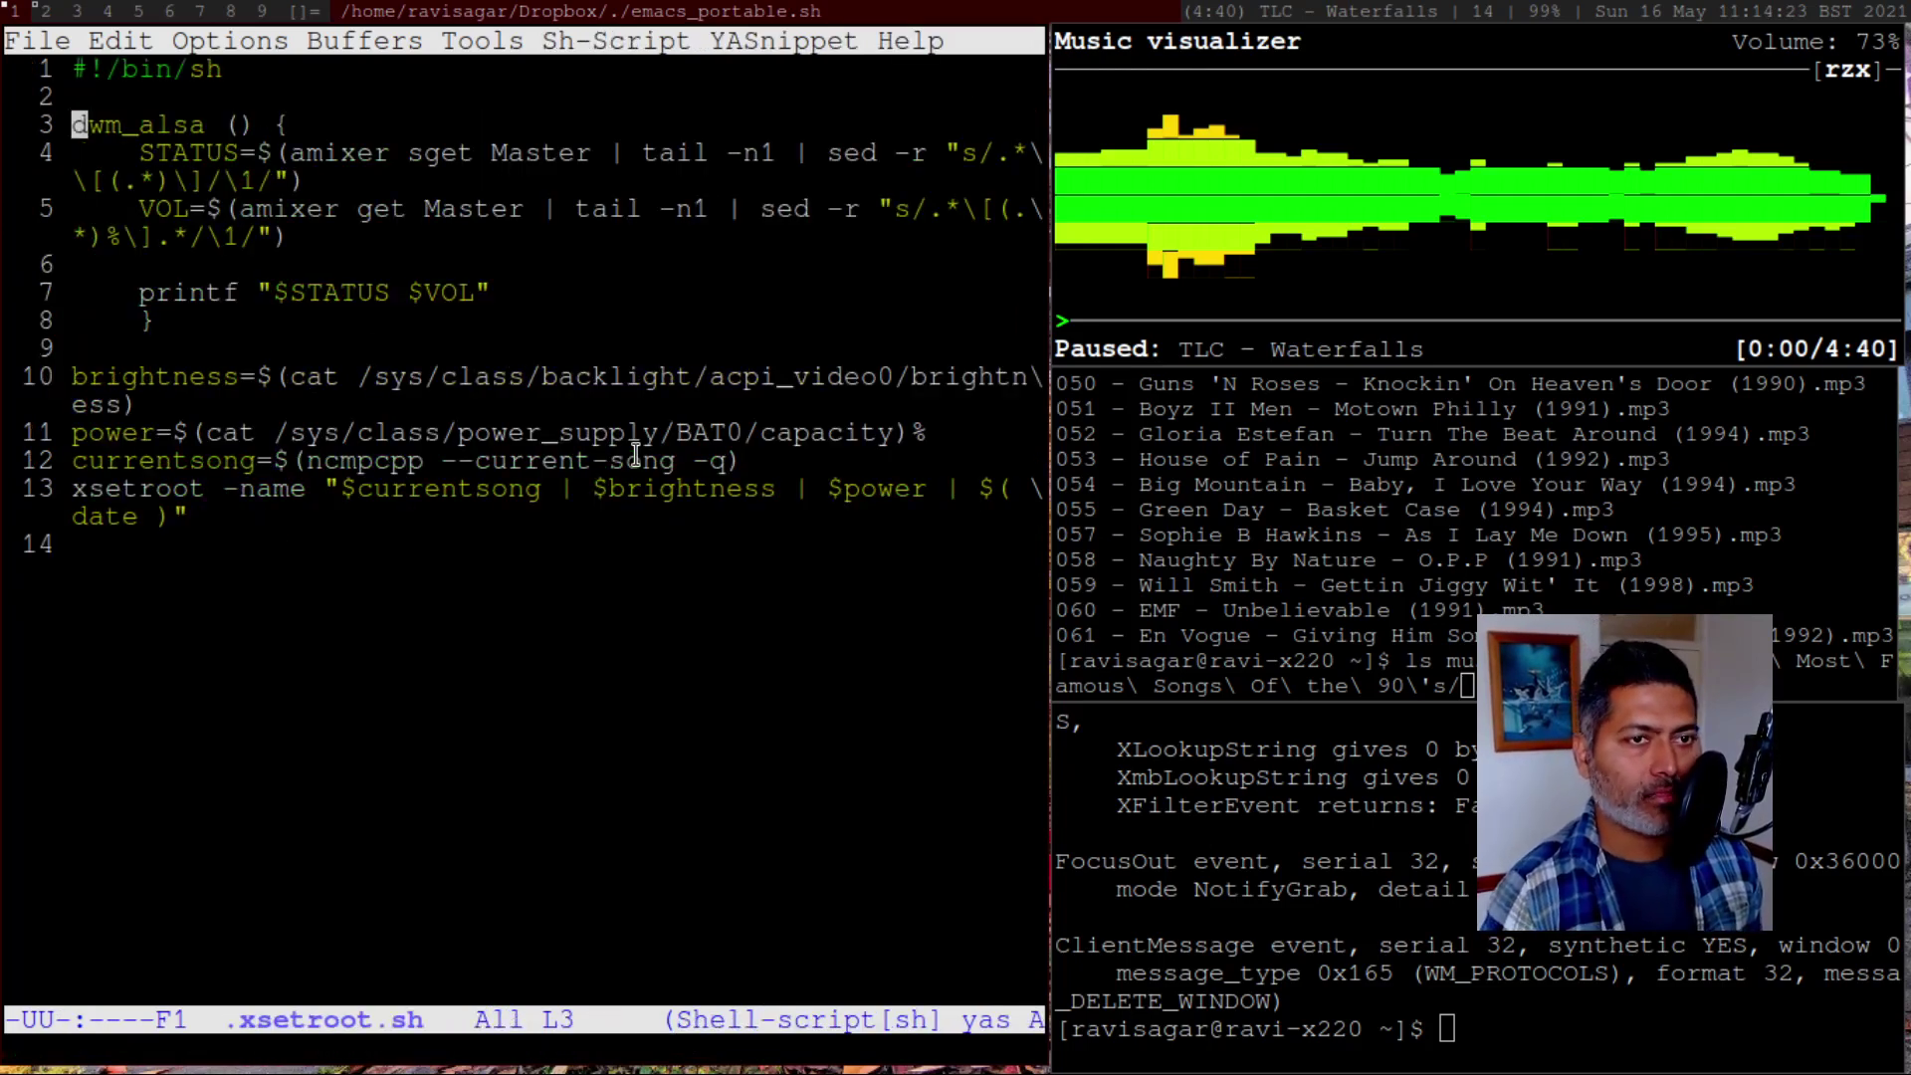
Read through the script and examine the currentsong line with its ncmpcpp --current-song -q command
{"action": "key", "text": "Down"}
{"action": "key", "text": "Down"}
{"action": "key", "text": "Down"}
{"action": "key", "text": "Down"}
{"action": "key", "text": "Down"}
{"action": "key", "text": "Down"}
{"action": "key", "text": "Down"}
{"action": "key", "text": "Down"}
{"action": "key", "text": "Down"}
{"action": "key", "text": "Down"}
{"action": "key", "text": "Down"}
{"action": "key", "text": "Down"}
{"action": "key", "text": "Down"}
{"action": "key", "text": "Up"}
{"action": "key", "text": "Right"}
{"action": "key", "text": "Right"}
{"action": "key", "text": "Right"}
{"action": "key", "text": "Right"}
{"action": "key", "text": "Right"}
{"action": "key", "text": "Right"}
{"action": "key", "text": "Right"}
{"action": "key", "text": "Right"}
{"action": "key", "text": "Right"}
{"action": "key", "text": "Right"}
{"action": "key", "text": "Right"}
{"action": "key", "text": "Right"}
{"action": "key", "text": "Right"}
{"action": "key", "text": "Right"}
{"action": "key", "text": "Right"}
{"action": "key", "text": "Right"}
{"action": "key", "text": "Right"}
{"action": "key", "text": "Right"}
{"action": "key", "text": "Right"}
{"action": "key", "text": "Right"}
{"action": "key", "text": "Right"}
{"action": "key", "text": "Right"}
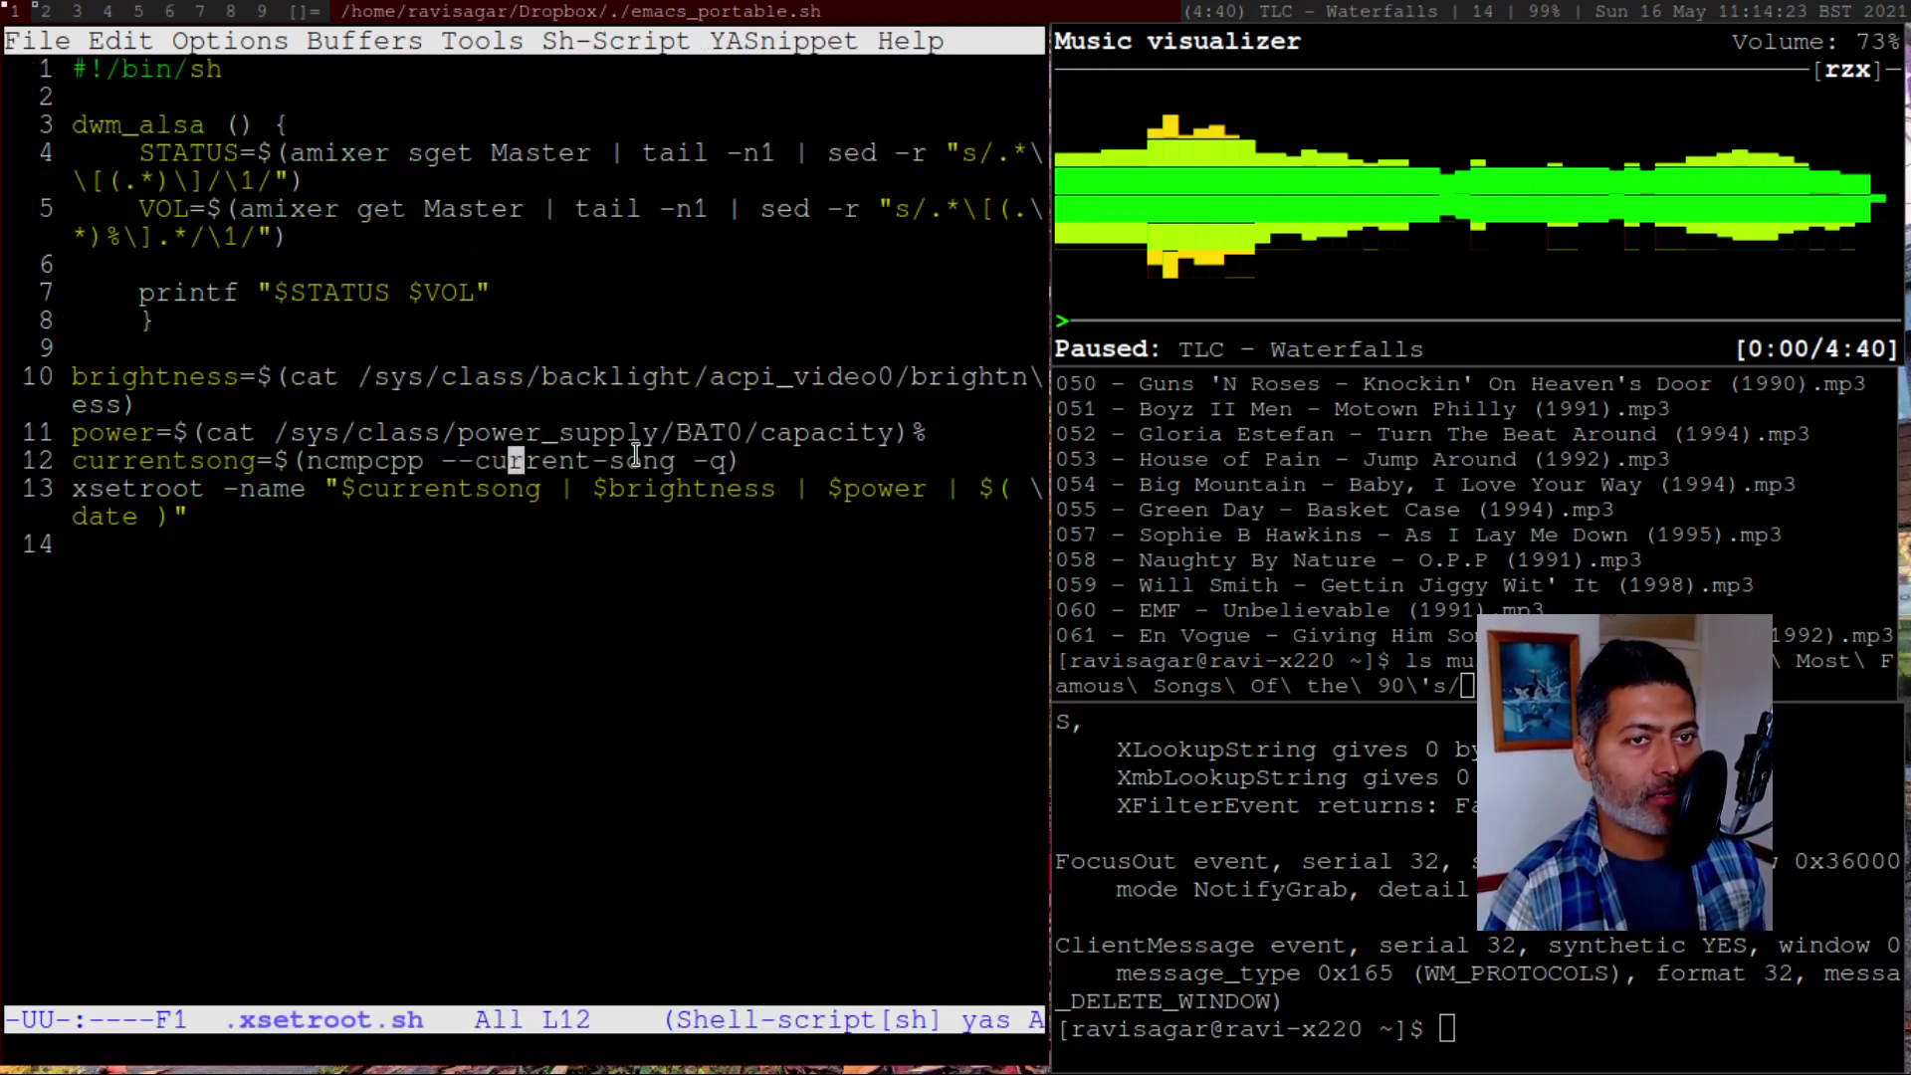
{"action": "key", "text": "Right"}
{"action": "key", "text": "Right"}
{"action": "key", "text": "Right"}
{"action": "key", "text": "Right"}
{"action": "key", "text": "Right"}
{"action": "key", "text": "Right"}
{"action": "key", "text": "Right"}
{"action": "key", "text": "Right"}
{"action": "key", "text": "Right"}
{"action": "key", "text": "Right"}
{"action": "key", "text": "Right"}
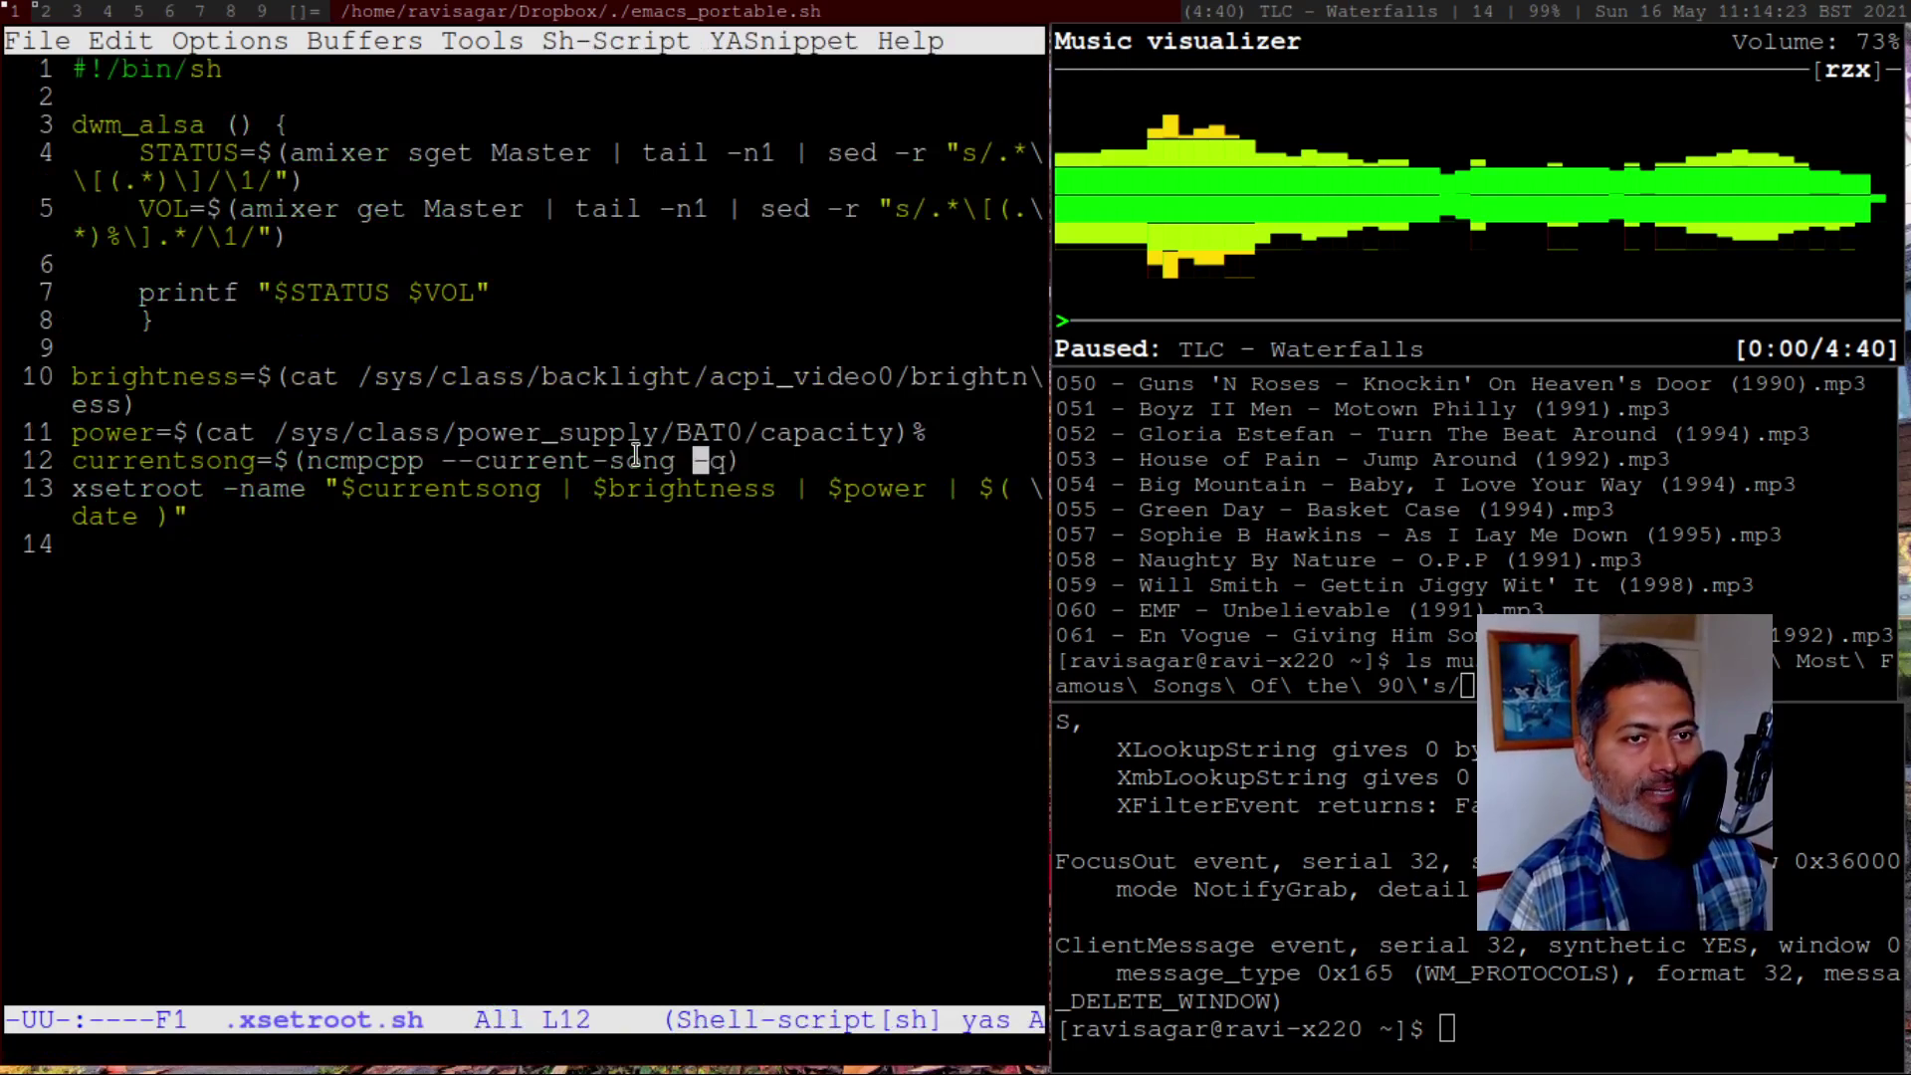
{"action": "key", "text": "Left"}
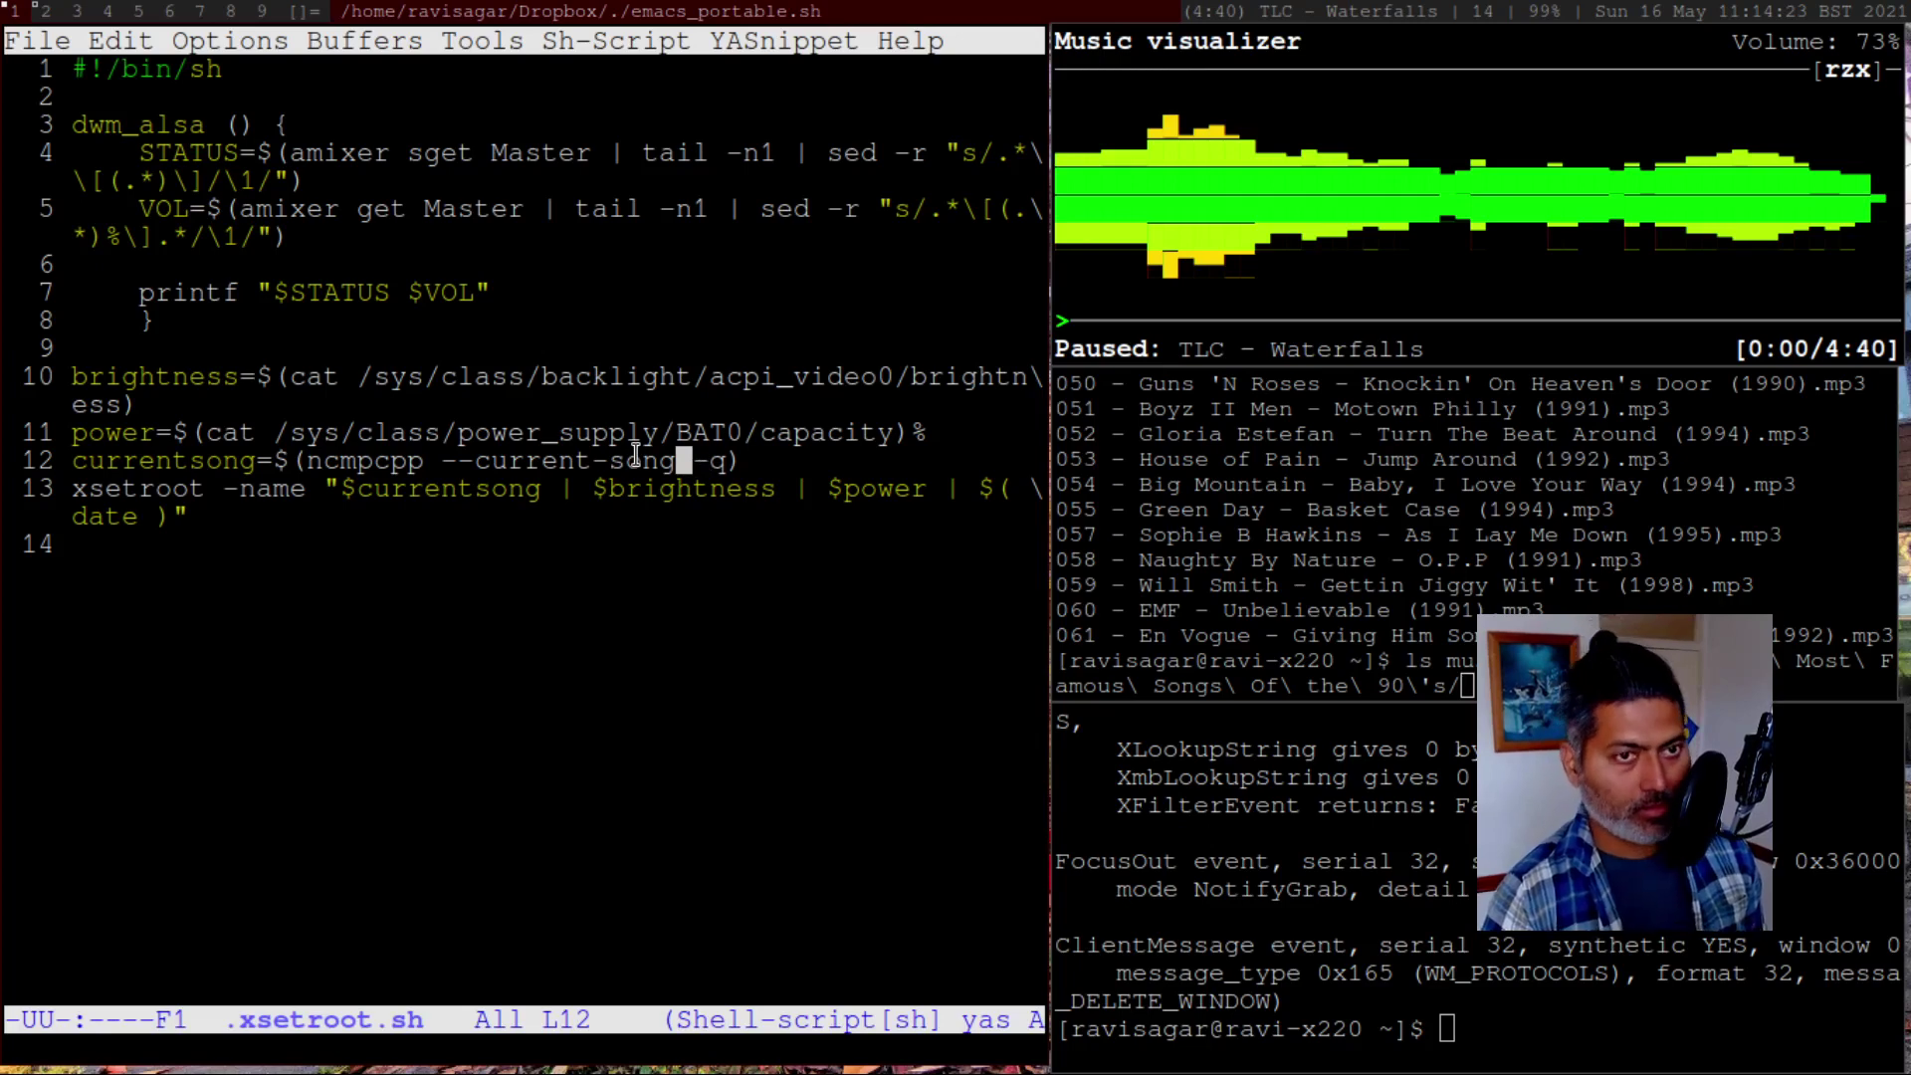
Switch back from the script to the ncmpcpp config file
{"action": "key", "text": "ctrl+x"}
{"action": "key", "text": "b"}
{"action": "key", "text": "Return"}
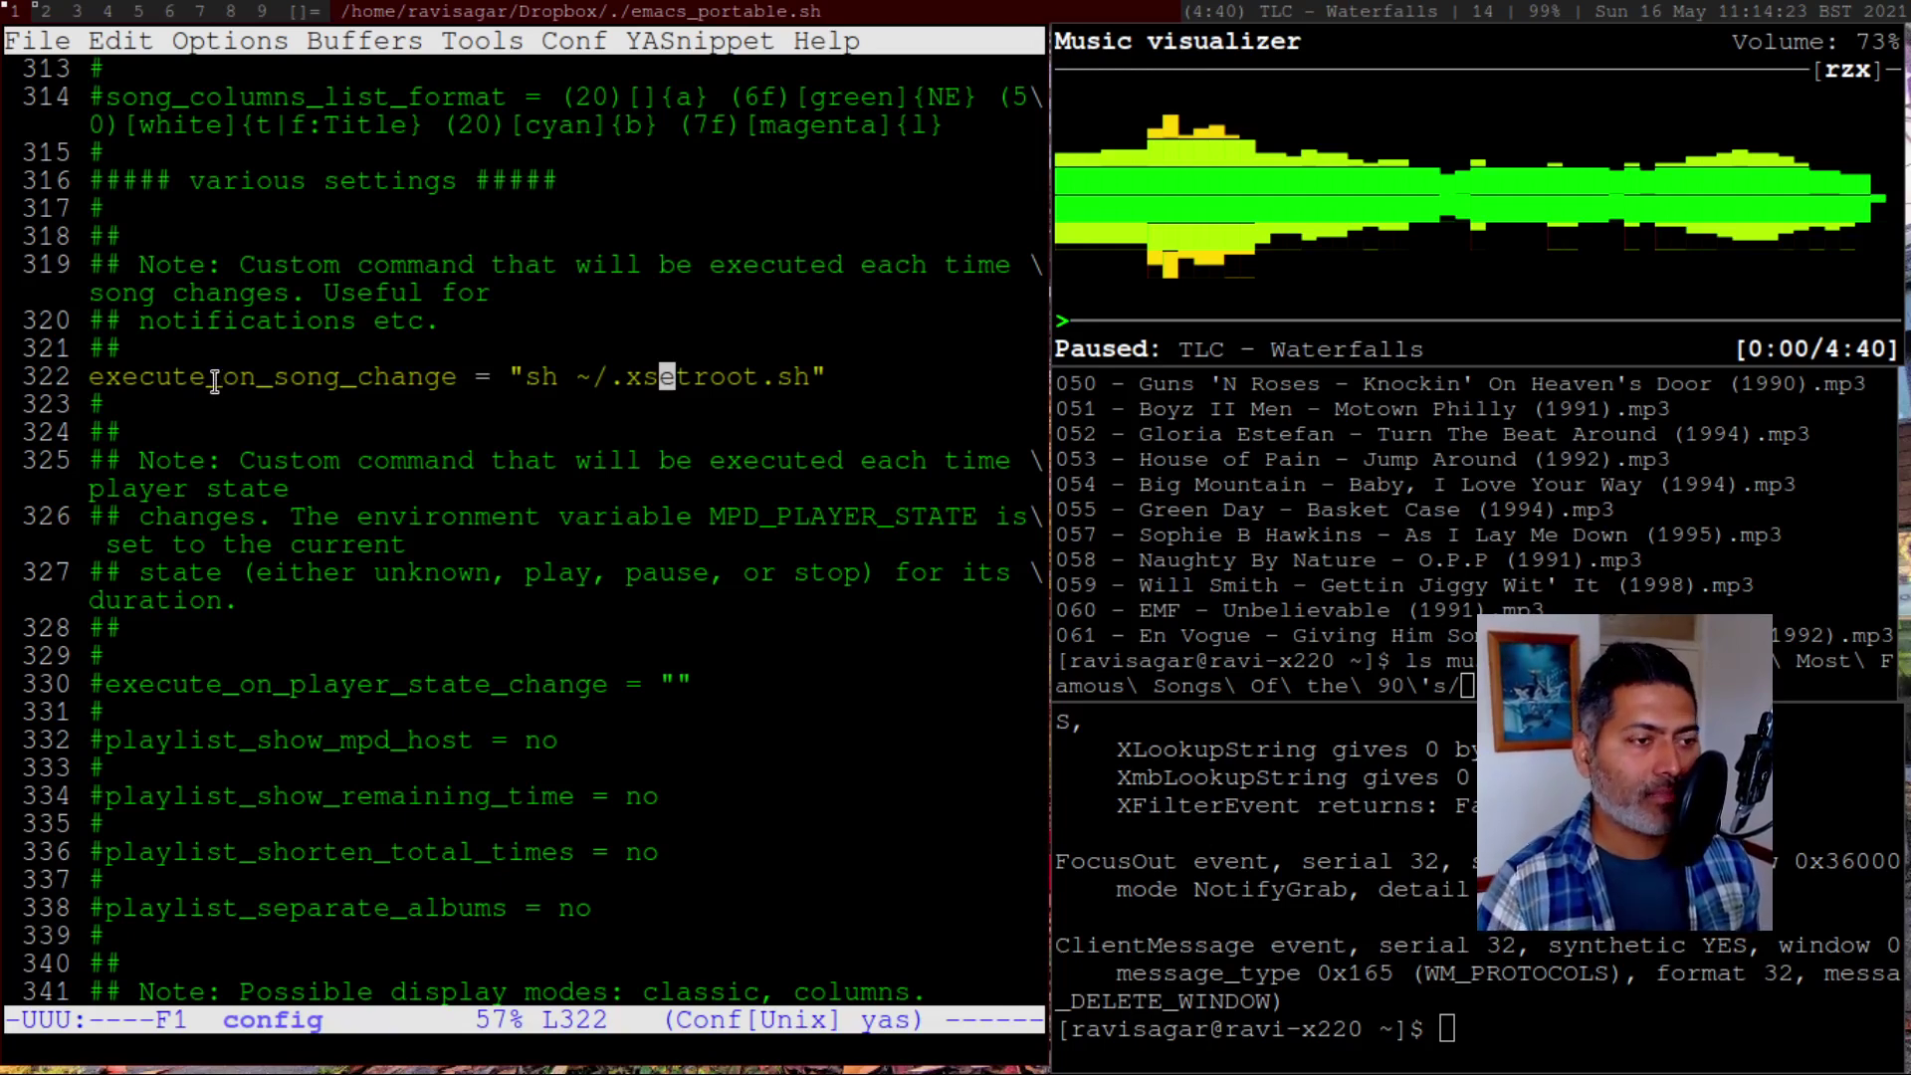
Read through the various settings below execute_on_song_change, covering playlist display modes, seeking, volume step and cursor centering
{"action": "key", "text": "Down"}
{"action": "key", "text": "Down"}
{"action": "key", "text": "Down"}
{"action": "key", "text": "Down"}
{"action": "key", "text": "Down"}
{"action": "key", "text": "Down"}
{"action": "key", "text": "Down"}
{"action": "key", "text": "Down"}
{"action": "key", "text": "Down"}
{"action": "key", "text": "Down"}
{"action": "key", "text": "Down"}
{"action": "key", "text": "Down"}
{"action": "key", "text": "Down"}
{"action": "key", "text": "Down"}
{"action": "key", "text": "Down"}
{"action": "key", "text": "Down"}
{"action": "key", "text": "Down"}
{"action": "key", "text": "Down"}
{"action": "key", "text": "Down"}
{"action": "key", "text": "Down"}
{"action": "key", "text": "Down"}
{"action": "key", "text": "Down"}
{"action": "key", "text": "Down"}
{"action": "key", "text": "Down"}
{"action": "key", "text": "Down"}
{"action": "key", "text": "Down"}
{"action": "key", "text": "Down"}
{"action": "key", "text": "Down"}
{"action": "key", "text": "Down"}
{"action": "key", "text": "Down"}
{"action": "key", "text": "Down"}
{"action": "key", "text": "Down"}
{"action": "key", "text": "Down"}
{"action": "key", "text": "Down"}
{"action": "key", "text": "Down"}
{"action": "key", "text": "Down"}
{"action": "key", "text": "Down"}
{"action": "key", "text": "Down"}
{"action": "key", "text": "Down"}
{"action": "key", "text": "Down"}
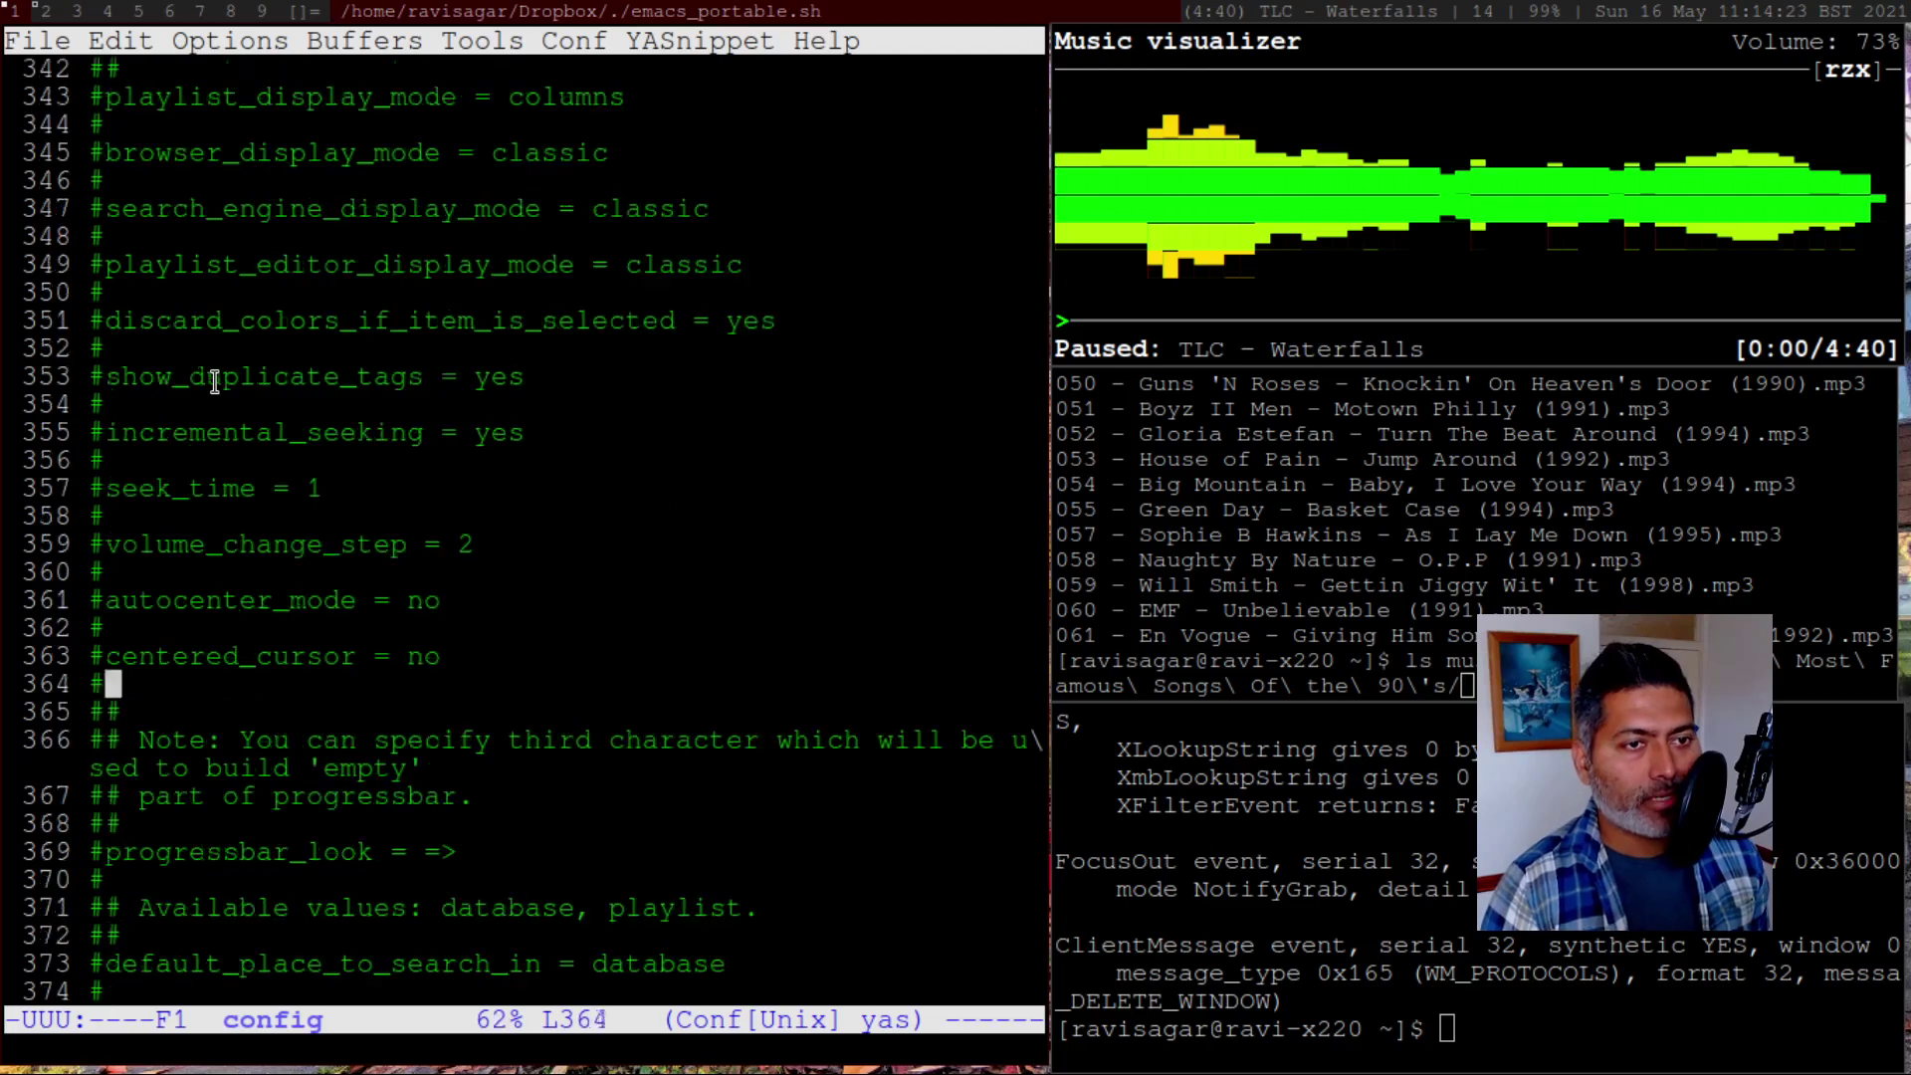
Continue through the config to examine the lyrics settings and the allow_for_physical_item_deletion option
{"action": "key", "text": "Down"}
{"action": "key", "text": "Down"}
{"action": "key", "text": "Down"}
{"action": "key", "text": "Down"}
{"action": "key", "text": "Down"}
{"action": "key", "text": "Down"}
{"action": "key", "text": "Down"}
{"action": "key", "text": "Down"}
{"action": "key", "text": "Down"}
{"action": "key", "text": "Down"}
{"action": "key", "text": "Down"}
{"action": "key", "text": "Down"}
{"action": "key", "text": "Down"}
{"action": "key", "text": "Down"}
{"action": "key", "text": "Down"}
{"action": "key", "text": "Down"}
{"action": "key", "text": "Down"}
{"action": "key", "text": "Down"}
{"action": "key", "text": "Down"}
{"action": "key", "text": "Down"}
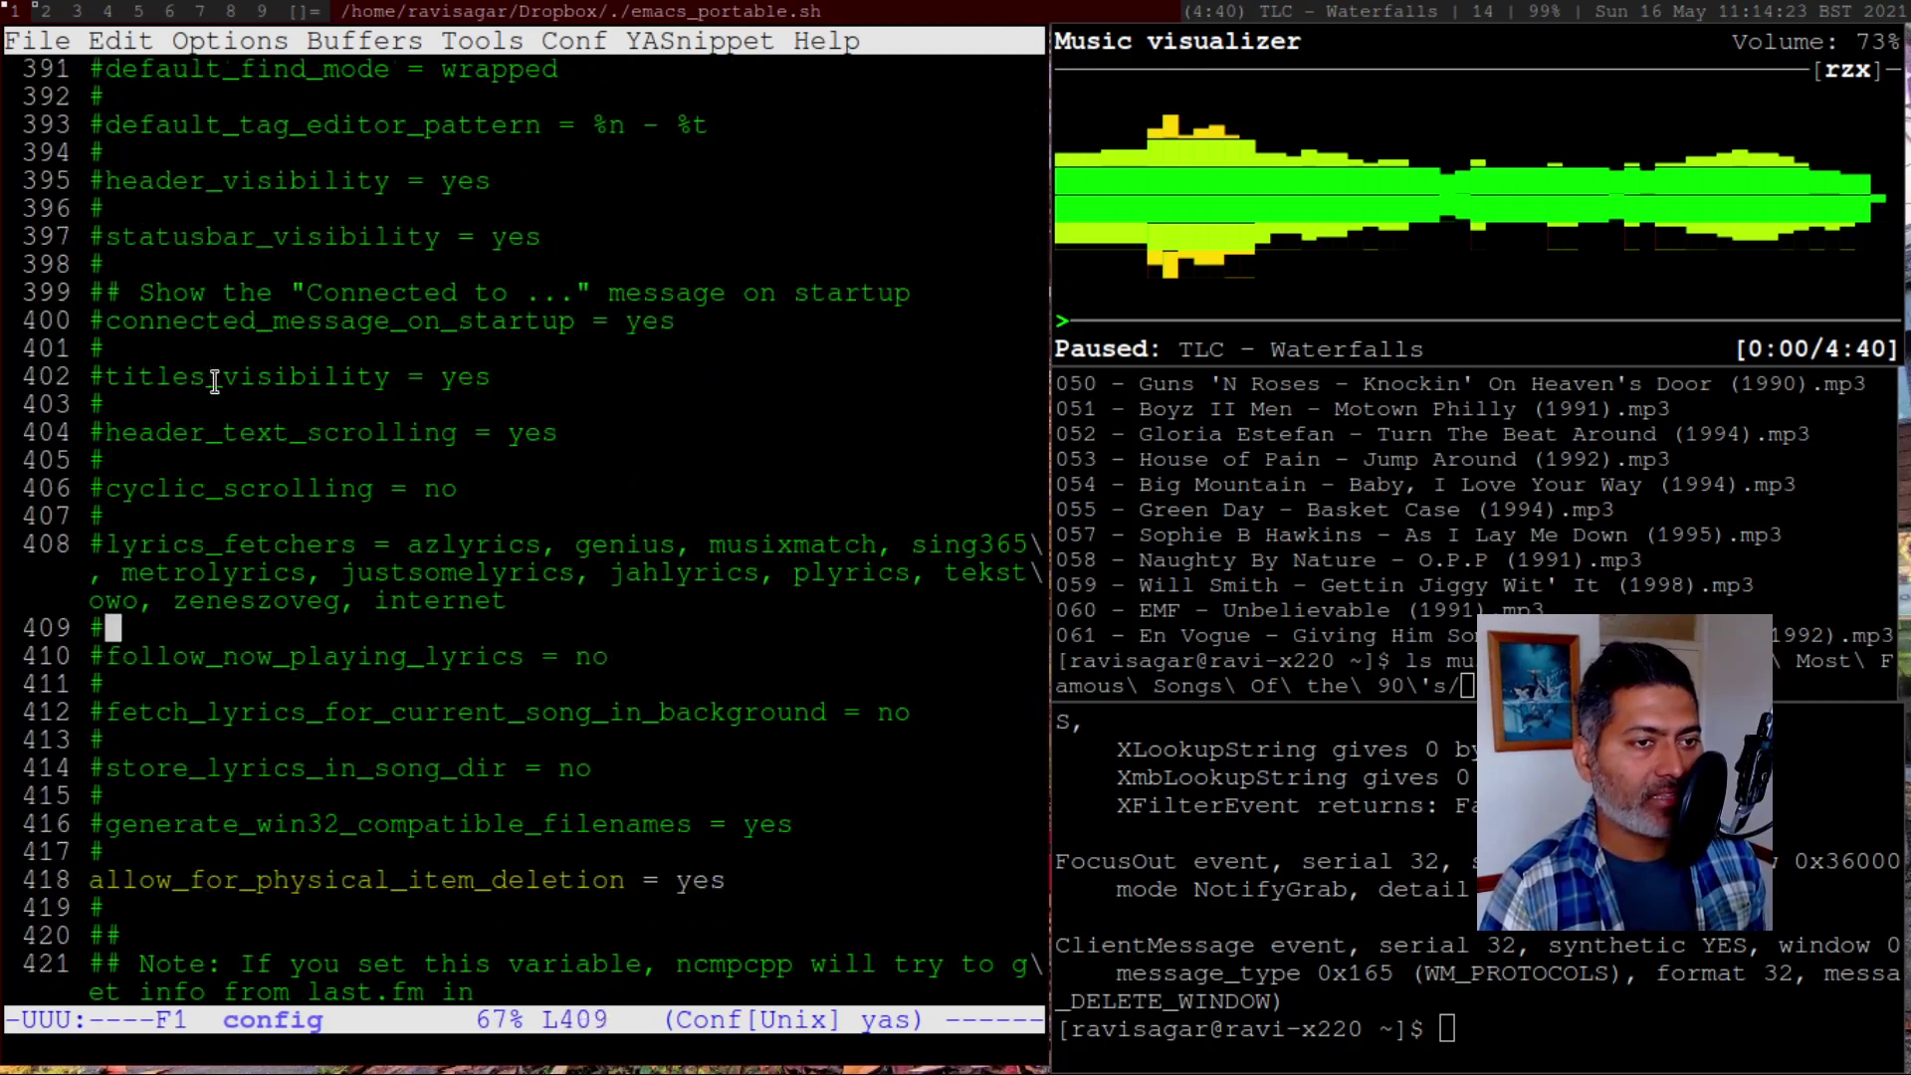
{"action": "key", "text": "Up"}
{"action": "key", "text": "Up"}
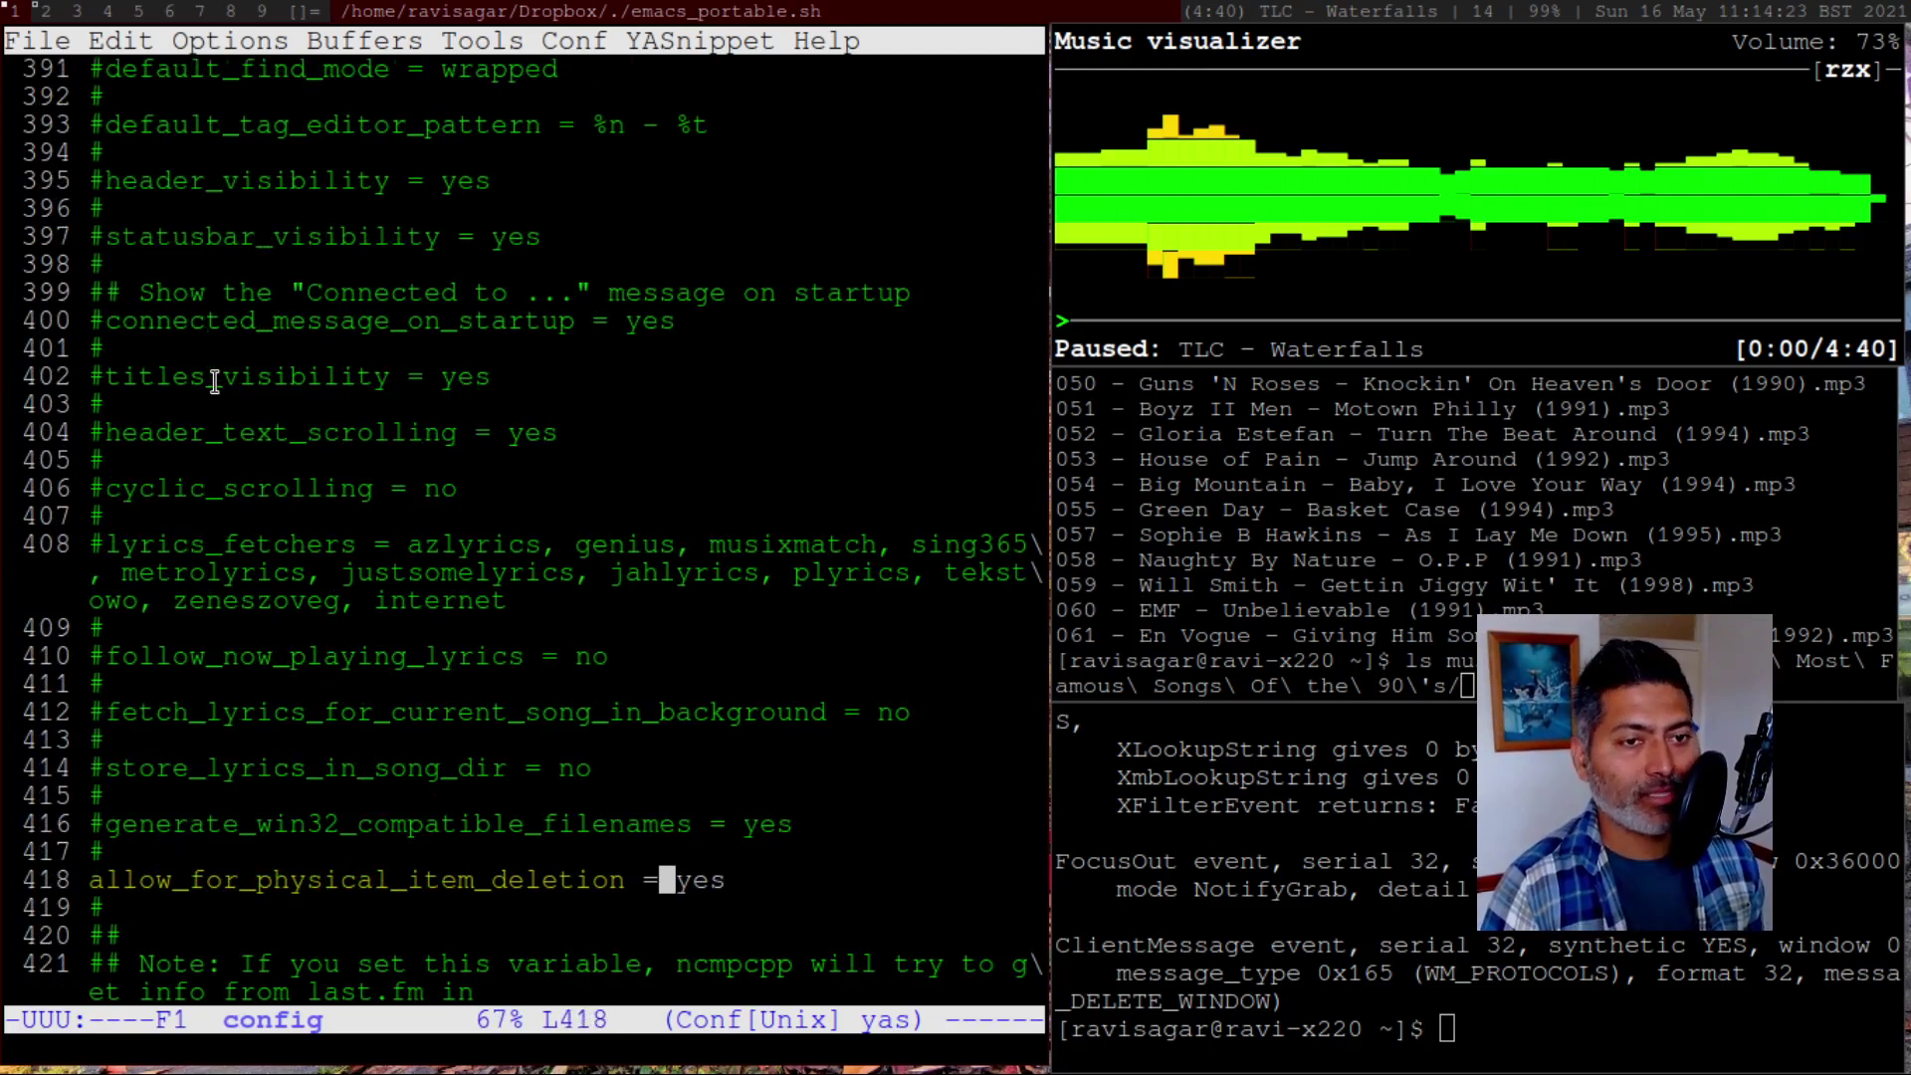
Look over the screen switcher, startup screen and remaining options through to the end of the config file
{"action": "key", "text": "Down"}
{"action": "key", "text": "Down"}
{"action": "key", "text": "Down"}
{"action": "key", "text": "Down"}
{"action": "key", "text": "Down"}
{"action": "key", "text": "Down"}
{"action": "key", "text": "Down"}
{"action": "key", "text": "Down"}
{"action": "key", "text": "Down"}
{"action": "key", "text": "Down"}
{"action": "key", "text": "Down"}
{"action": "key", "text": "Down"}
{"action": "key", "text": "Down"}
{"action": "key", "text": "Down"}
{"action": "key", "text": "Down"}
{"action": "key", "text": "Down"}
{"action": "key", "text": "Down"}
{"action": "key", "text": "Down"}
{"action": "key", "text": "Down"}
{"action": "key", "text": "Down"}
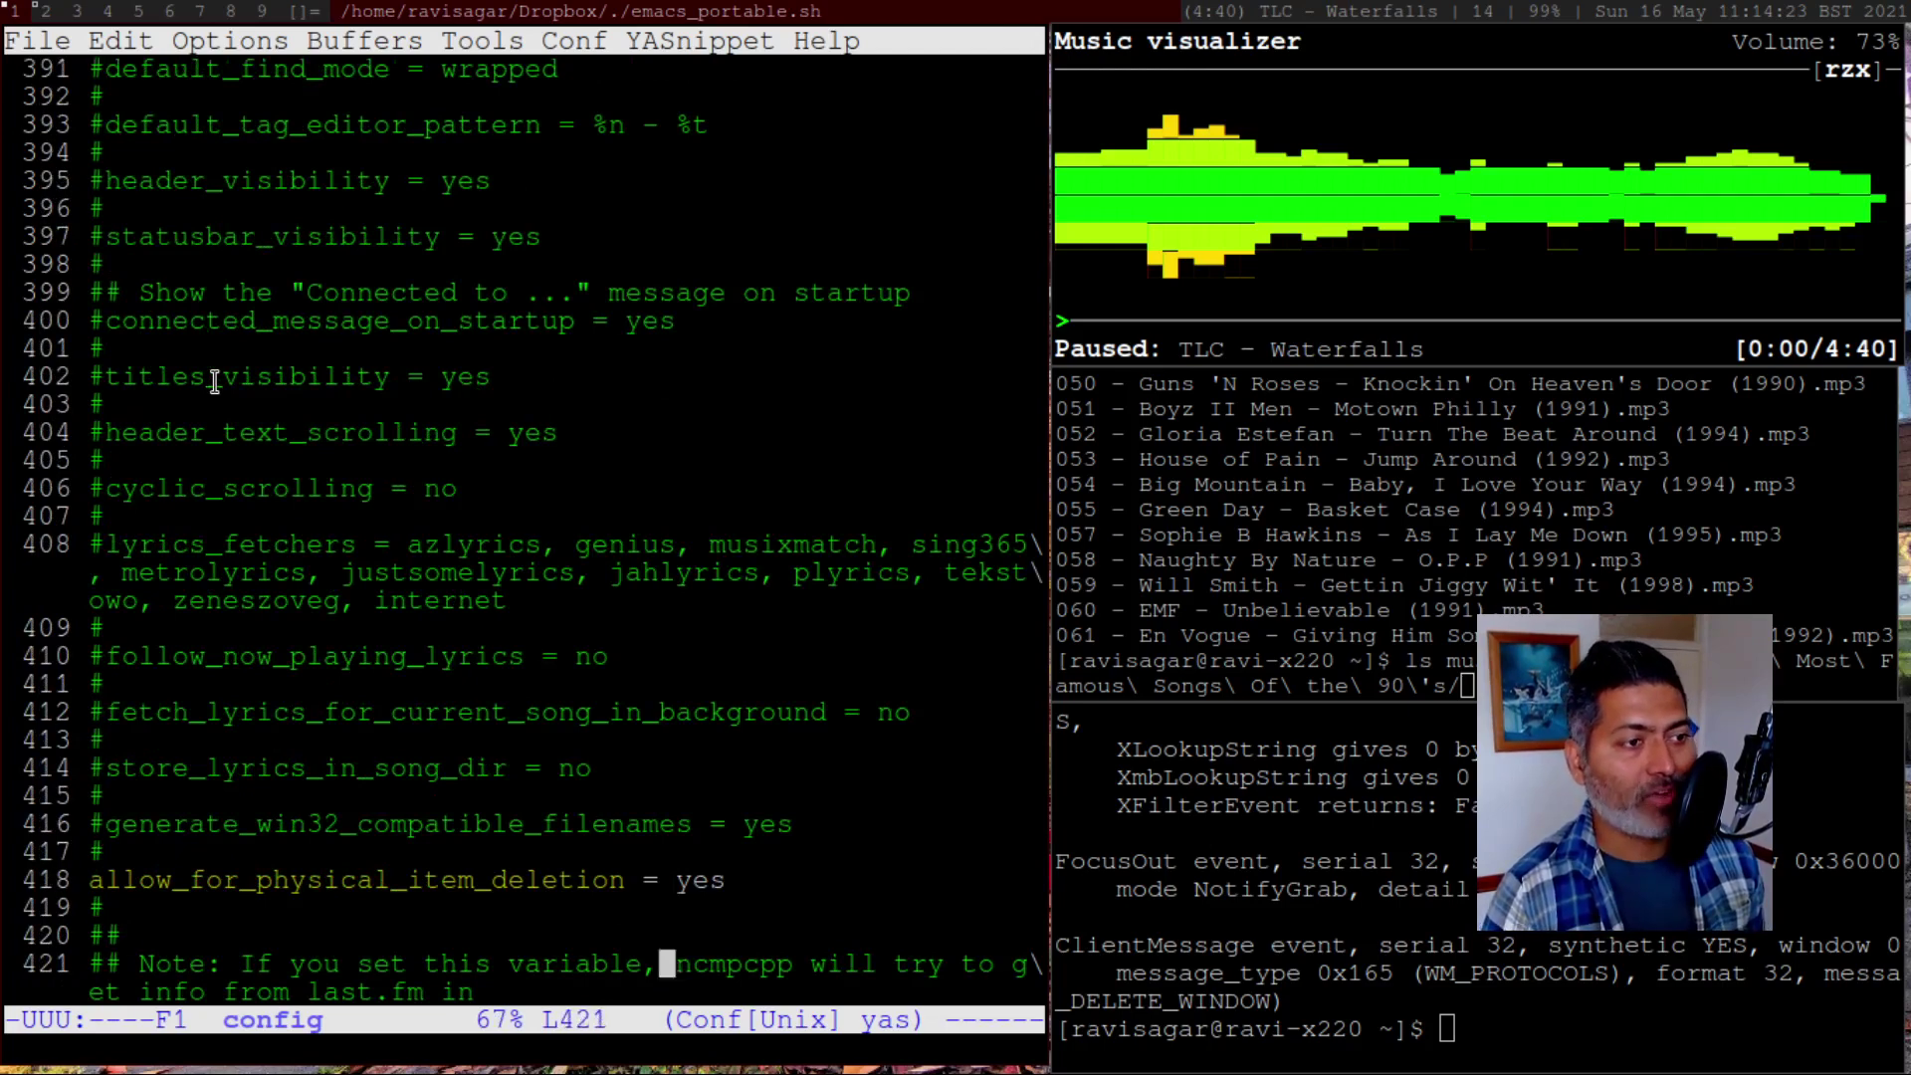
{"action": "key", "text": "Down"}
{"action": "key", "text": "Down"}
{"action": "key", "text": "Down"}
{"action": "key", "text": "Down"}
{"action": "key", "text": "Down"}
{"action": "key", "text": "Down"}
{"action": "key", "text": "Down"}
{"action": "key", "text": "Down"}
{"action": "key", "text": "Down"}
{"action": "key", "text": "Down"}
{"action": "key", "text": "Down"}
{"action": "key", "text": "Down"}
{"action": "key", "text": "Down"}
{"action": "key", "text": "Down"}
{"action": "key", "text": "Down"}
{"action": "key", "text": "Down"}
{"action": "key", "text": "Down"}
{"action": "key", "text": "Down"}
{"action": "key", "text": "Down"}
{"action": "key", "text": "Down"}
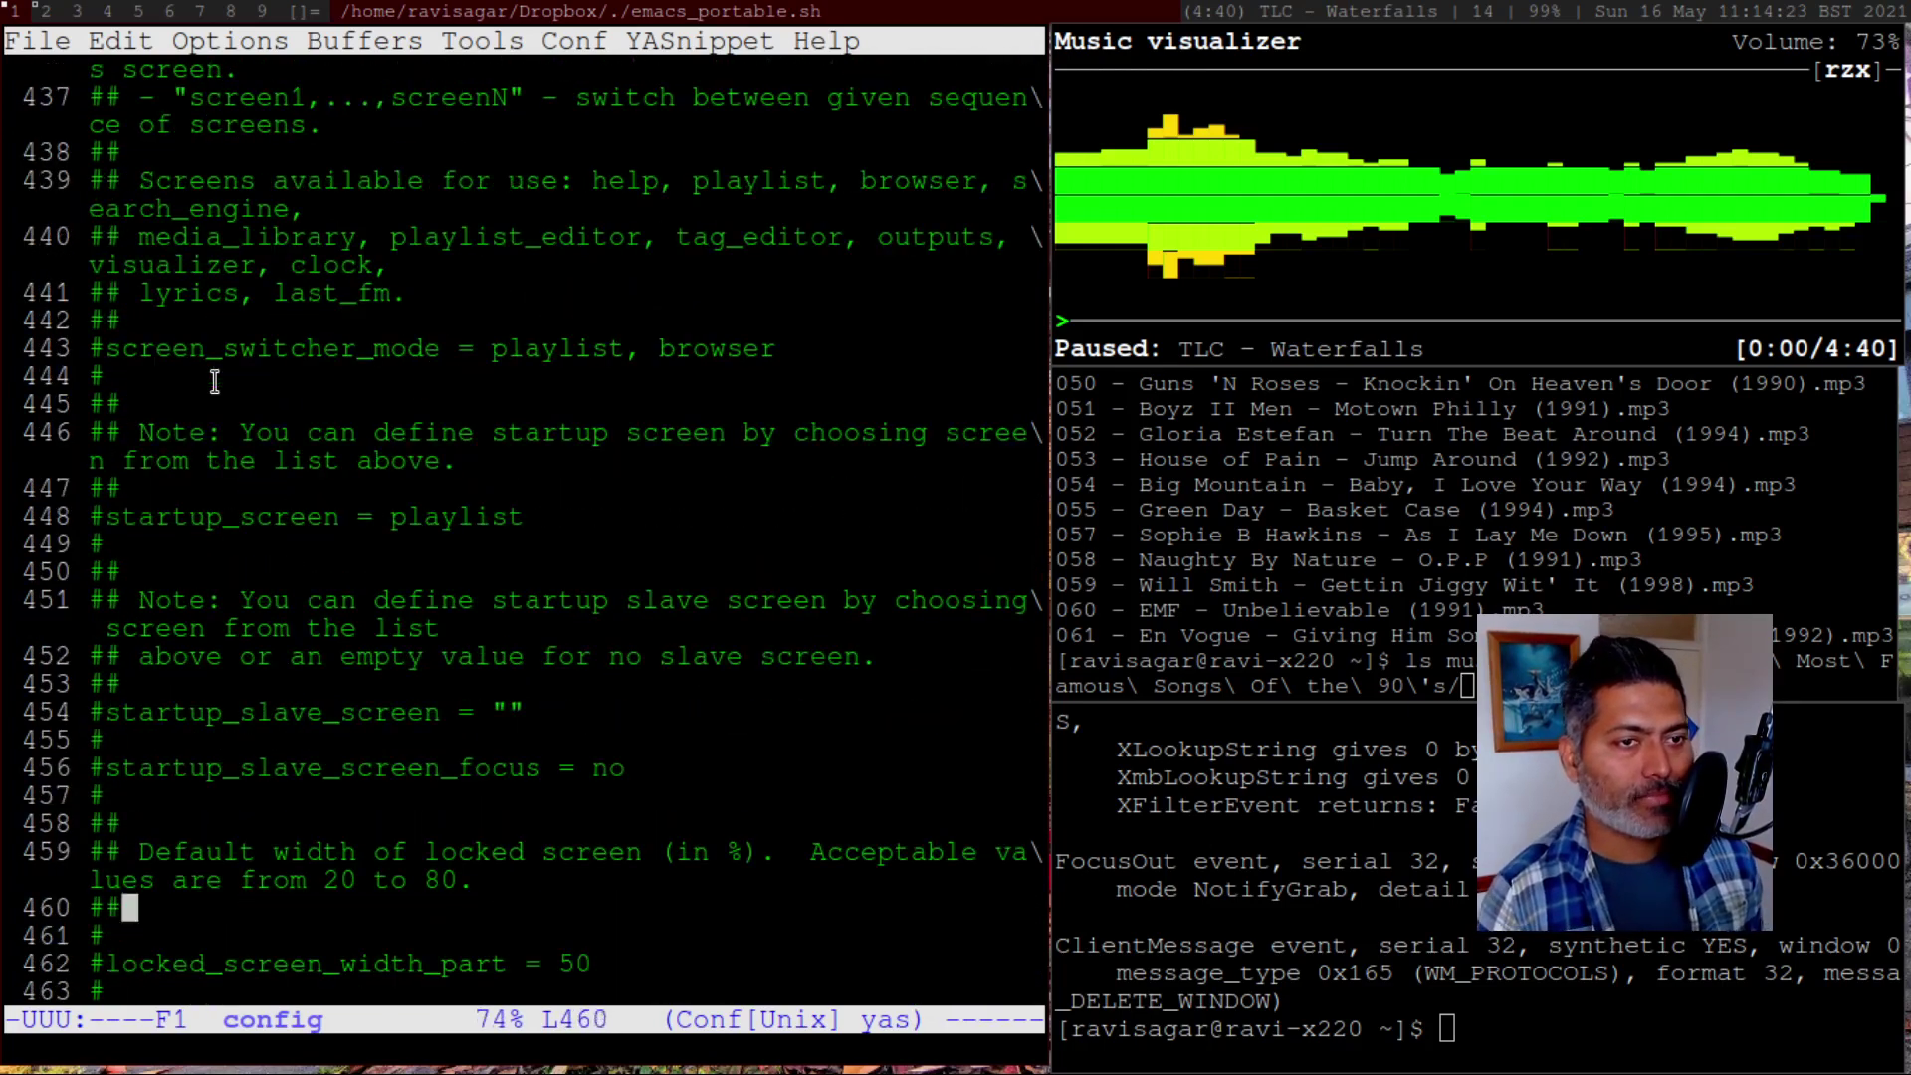
{"action": "key", "text": "Down"}
{"action": "key", "text": "Down"}
{"action": "key", "text": "Down"}
{"action": "key", "text": "Down"}
{"action": "key", "text": "Down"}
{"action": "key", "text": "Down"}
{"action": "key", "text": "Down"}
{"action": "key", "text": "Down"}
{"action": "key", "text": "Down"}
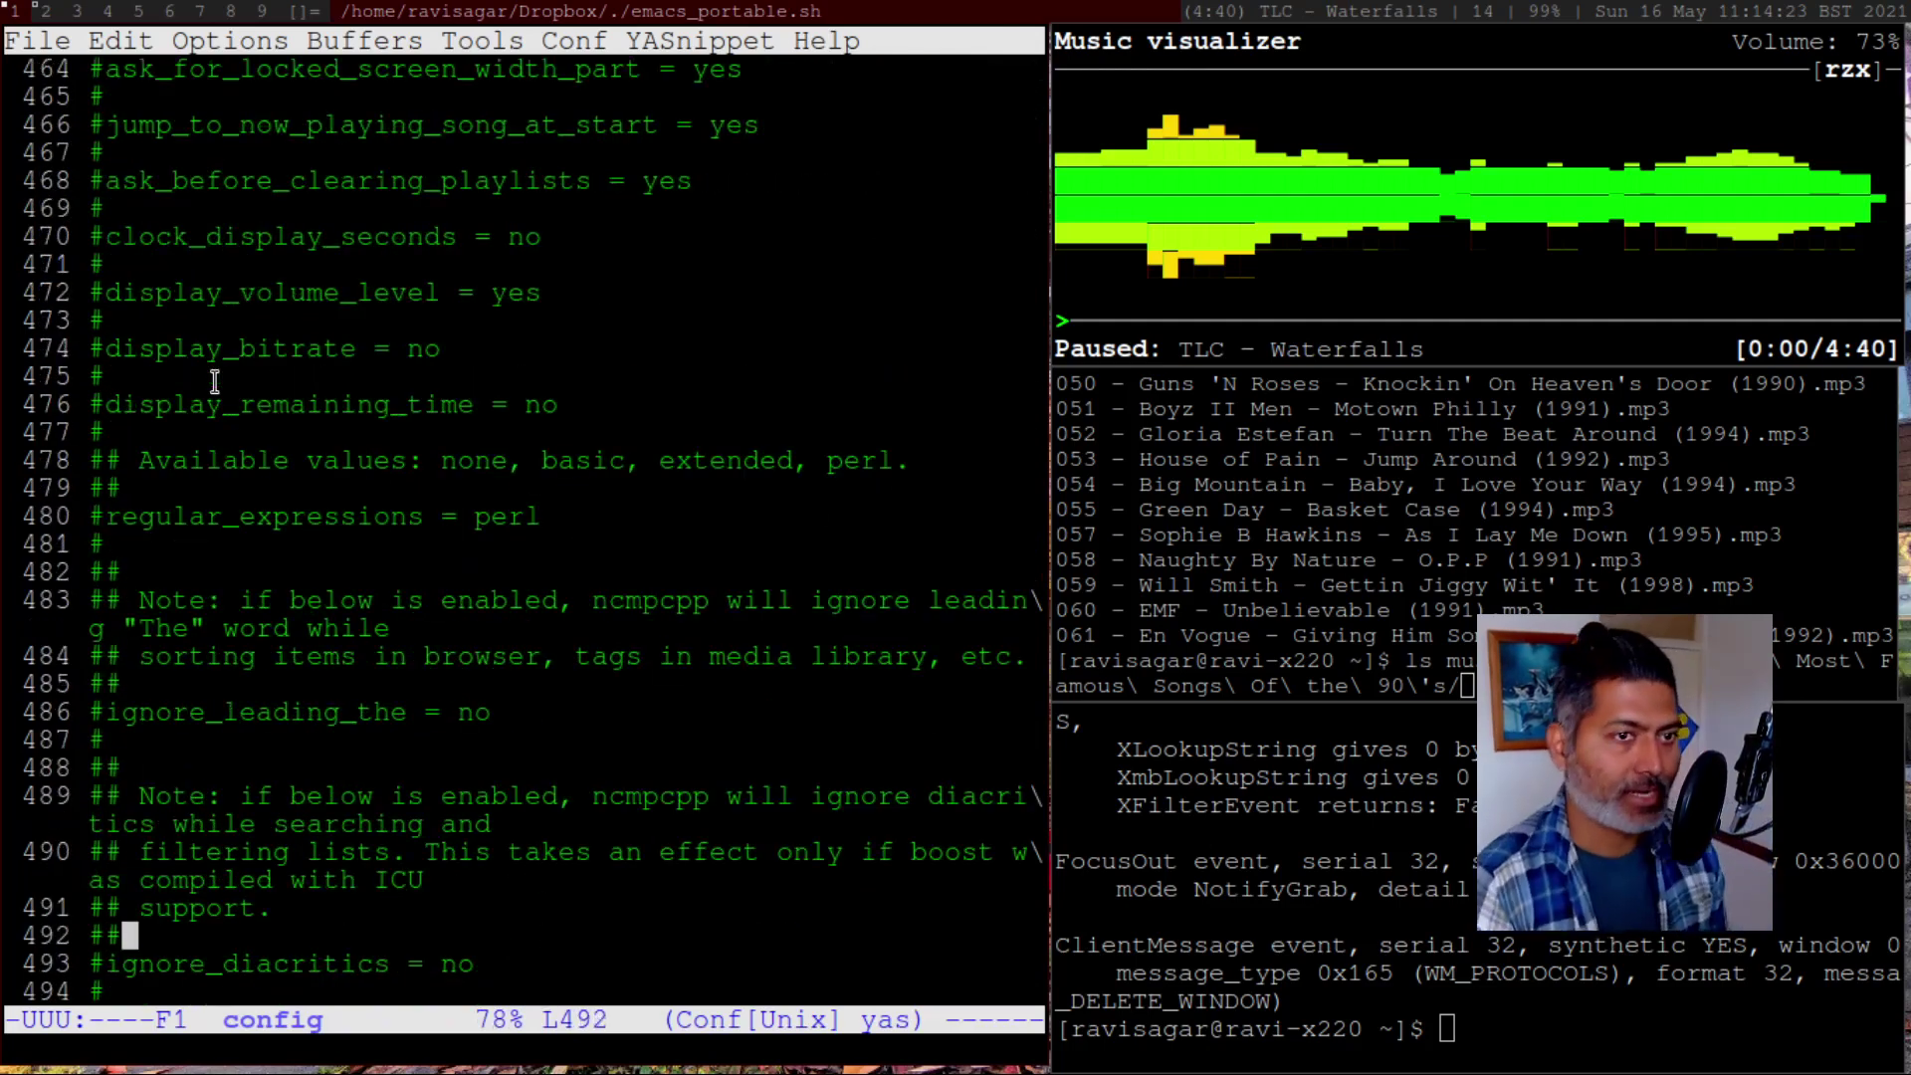
{"action": "key", "text": "Page_Down"}
{"action": "key", "text": "Page_Down"}
{"action": "key", "text": "Page_Down"}
{"action": "key", "text": "Page_Down"}
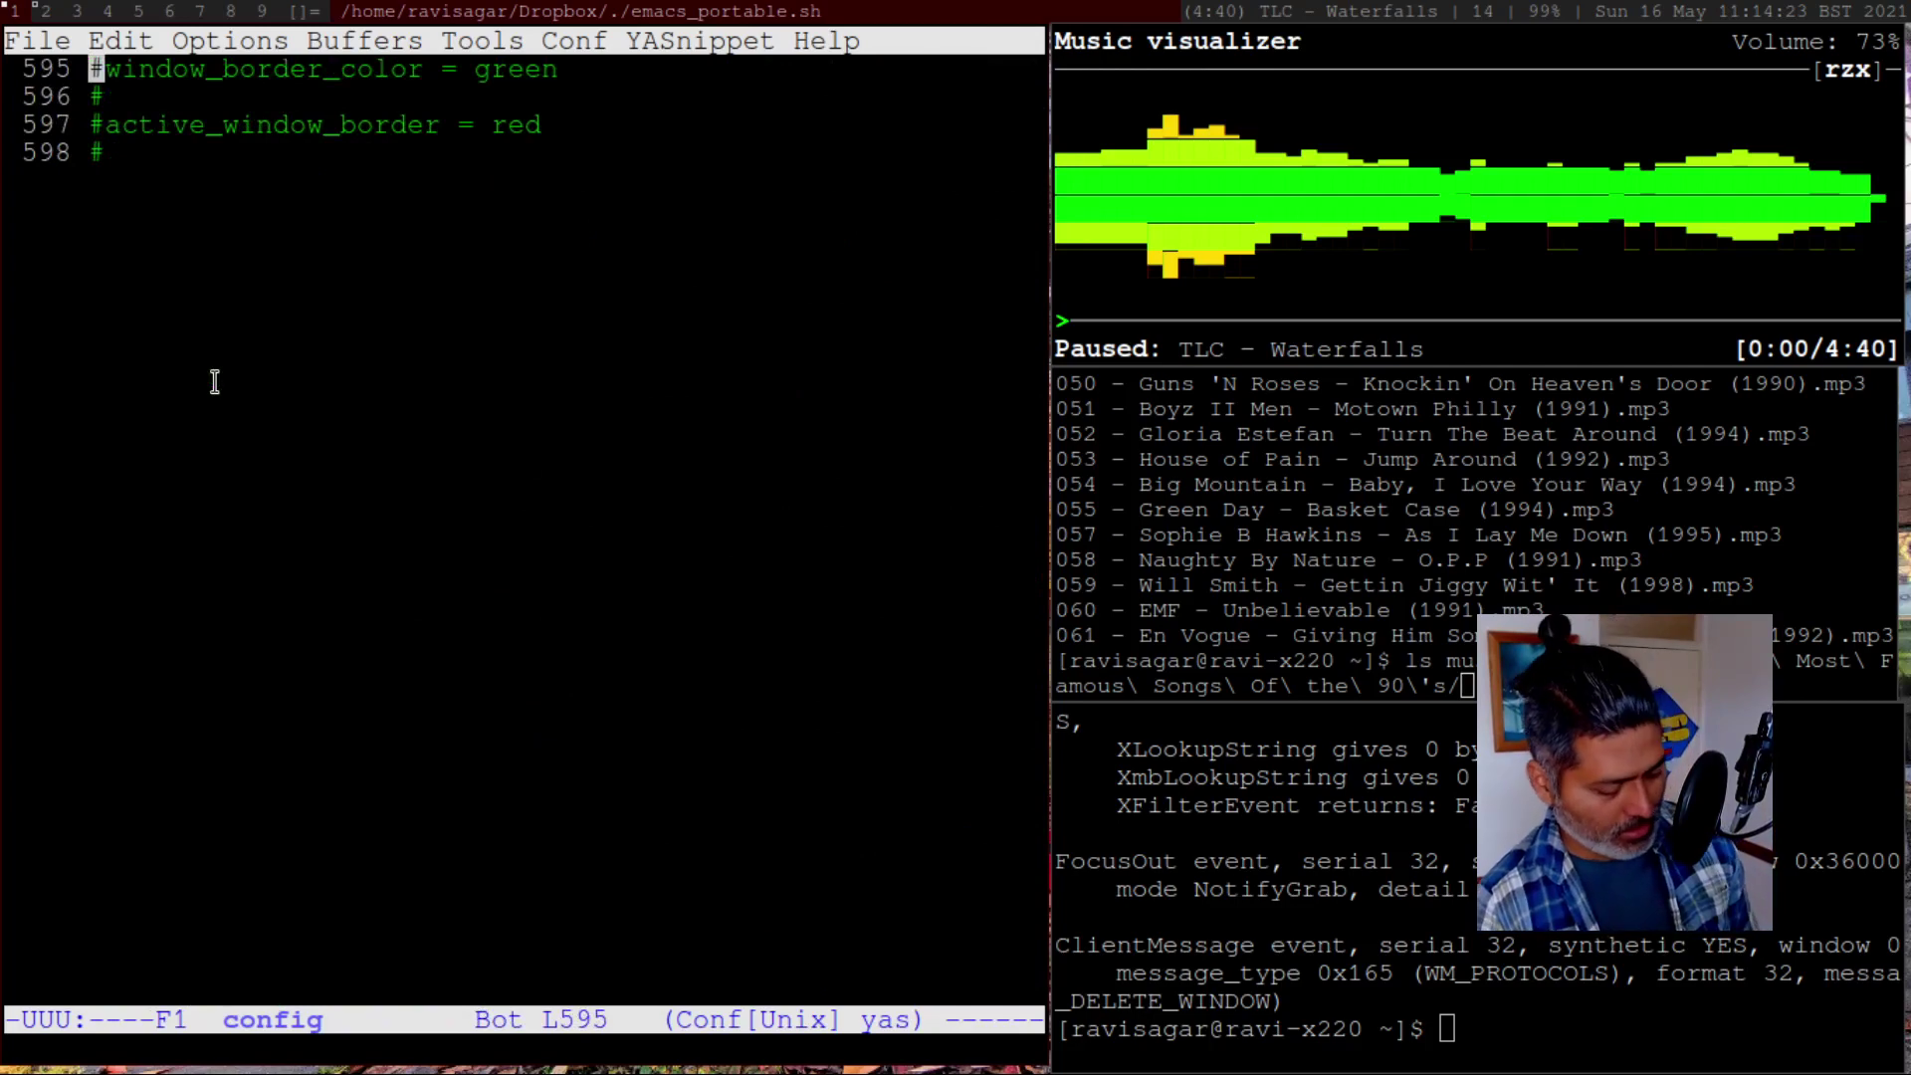
Quit the editor without saving the modified sxhkdrc file
{"action": "key", "text": "ctrl+x"}
{"action": "key", "text": "ctrl+s"}
{"action": "key", "text": "ctrl+x"}
{"action": "key", "text": "s"}
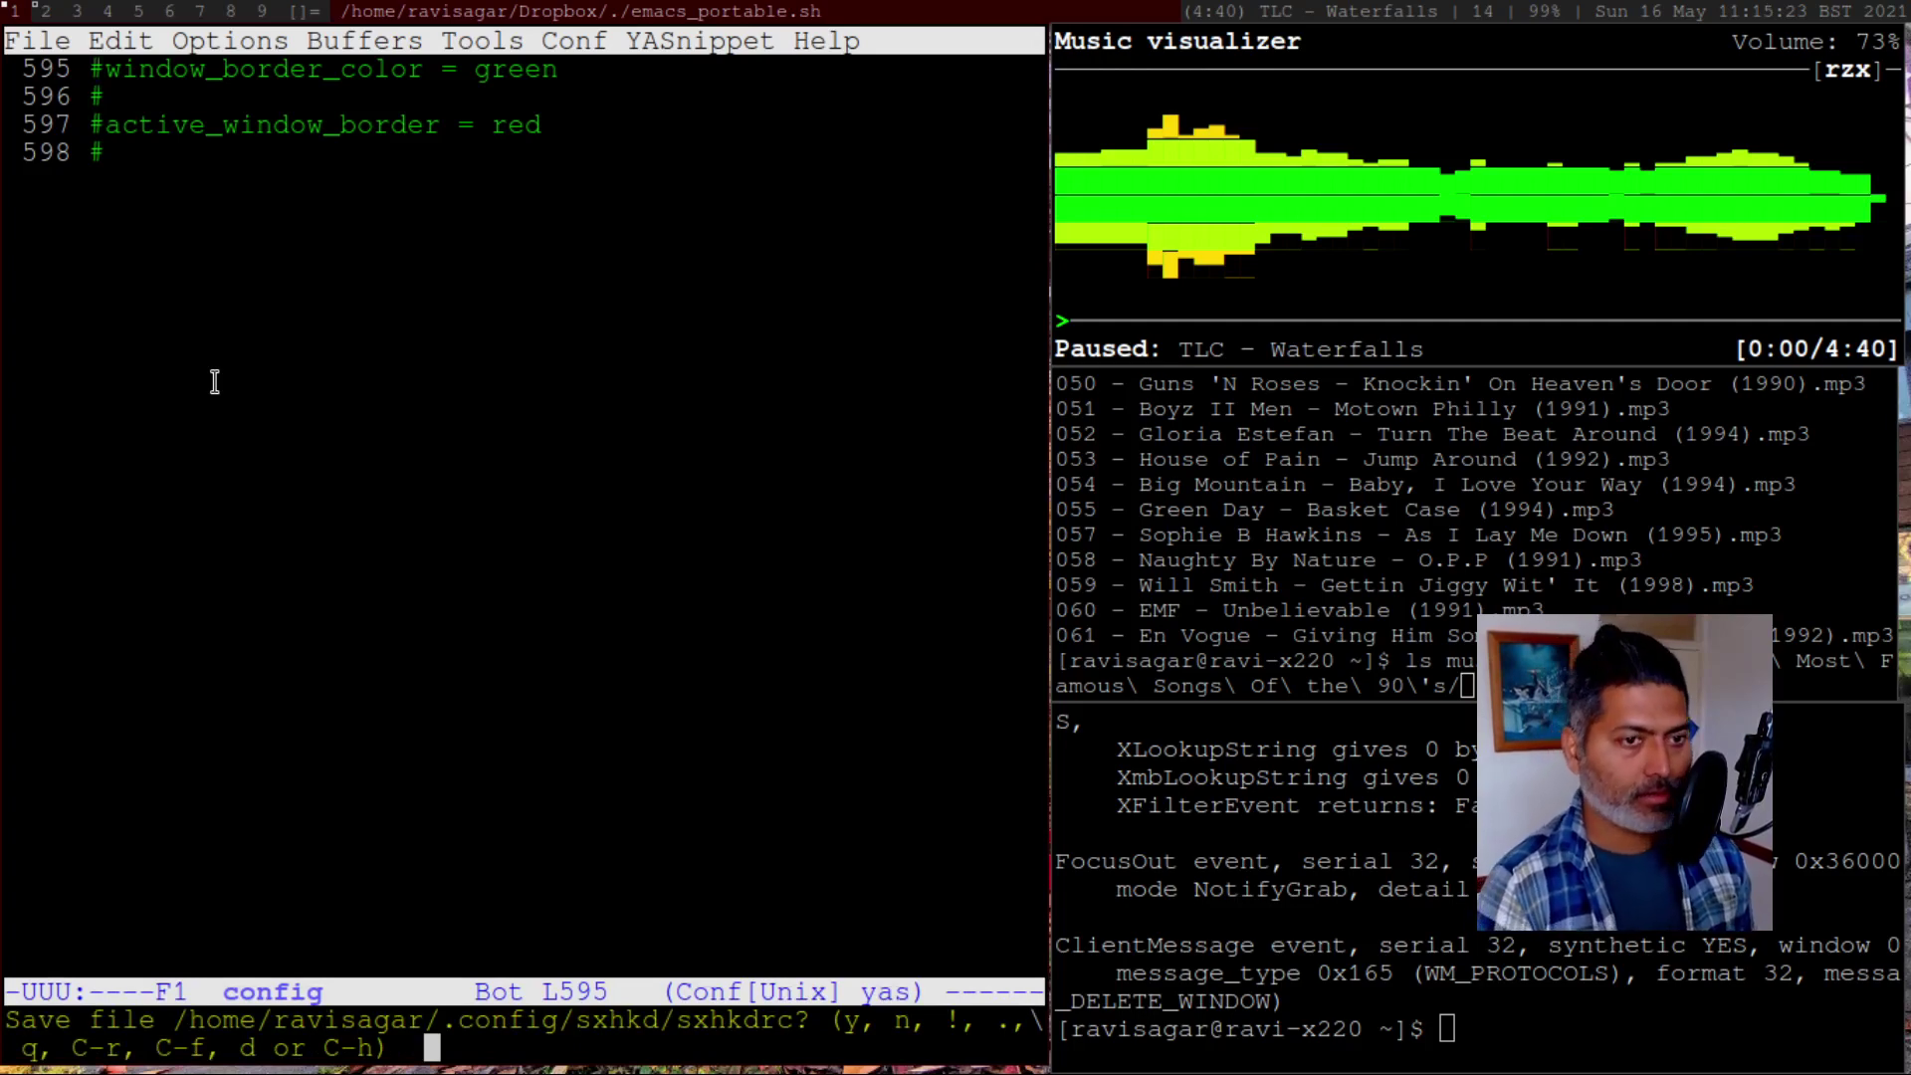
{"action": "key", "text": "n"}
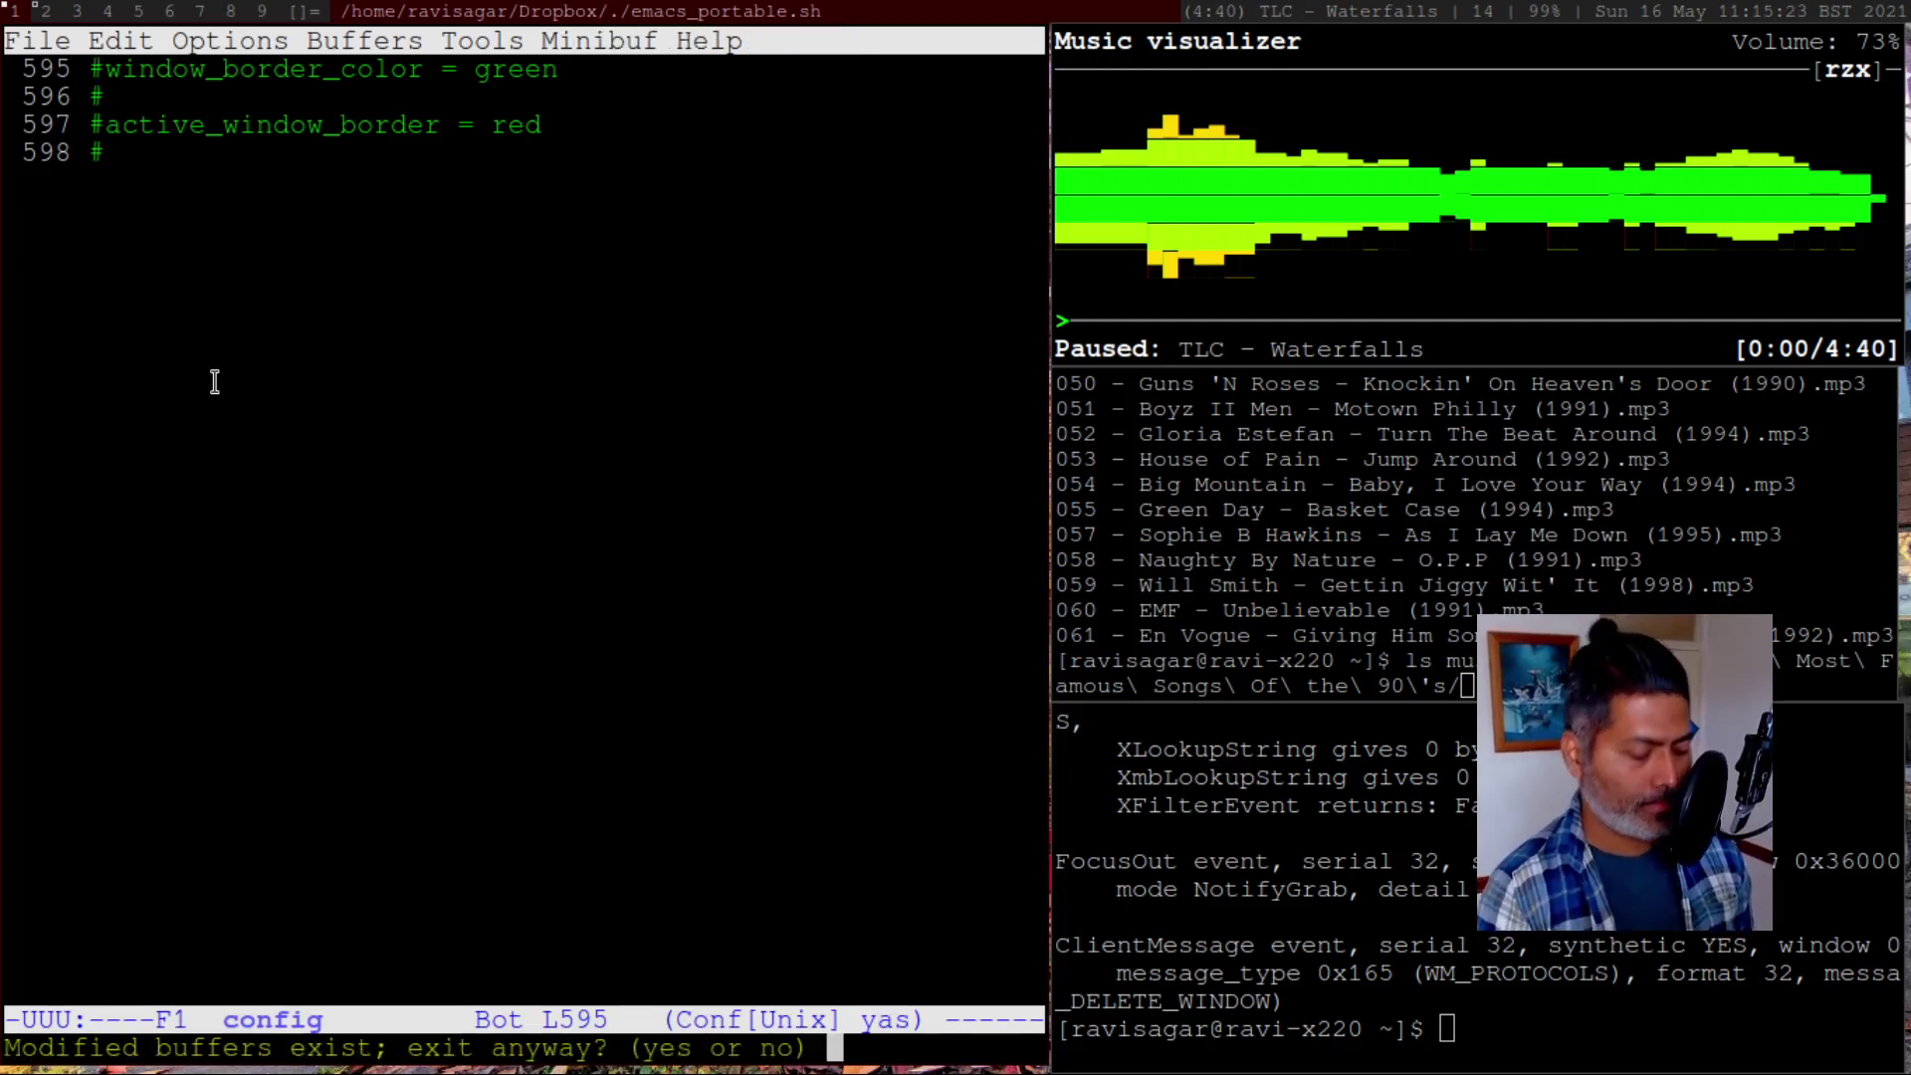
{"action": "type", "text": "yes"}
{"action": "key", "text": "Return"}
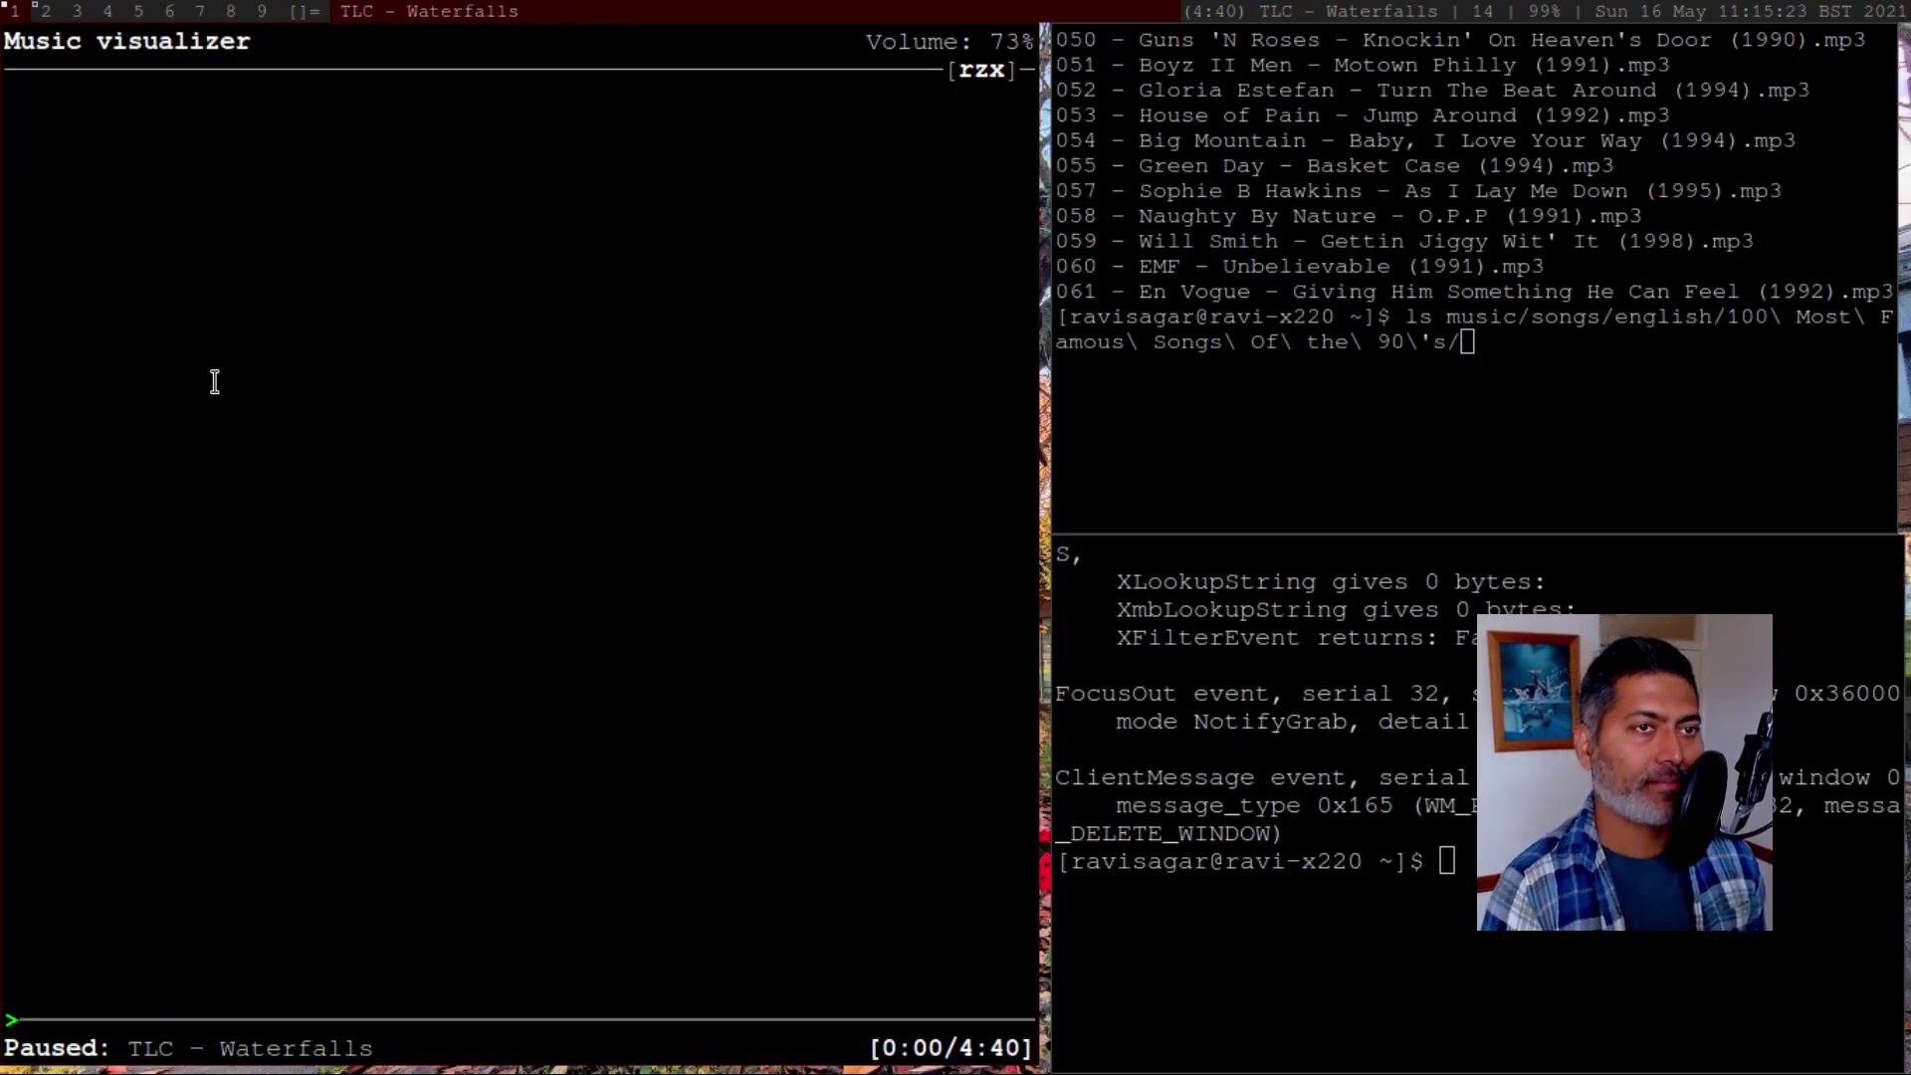